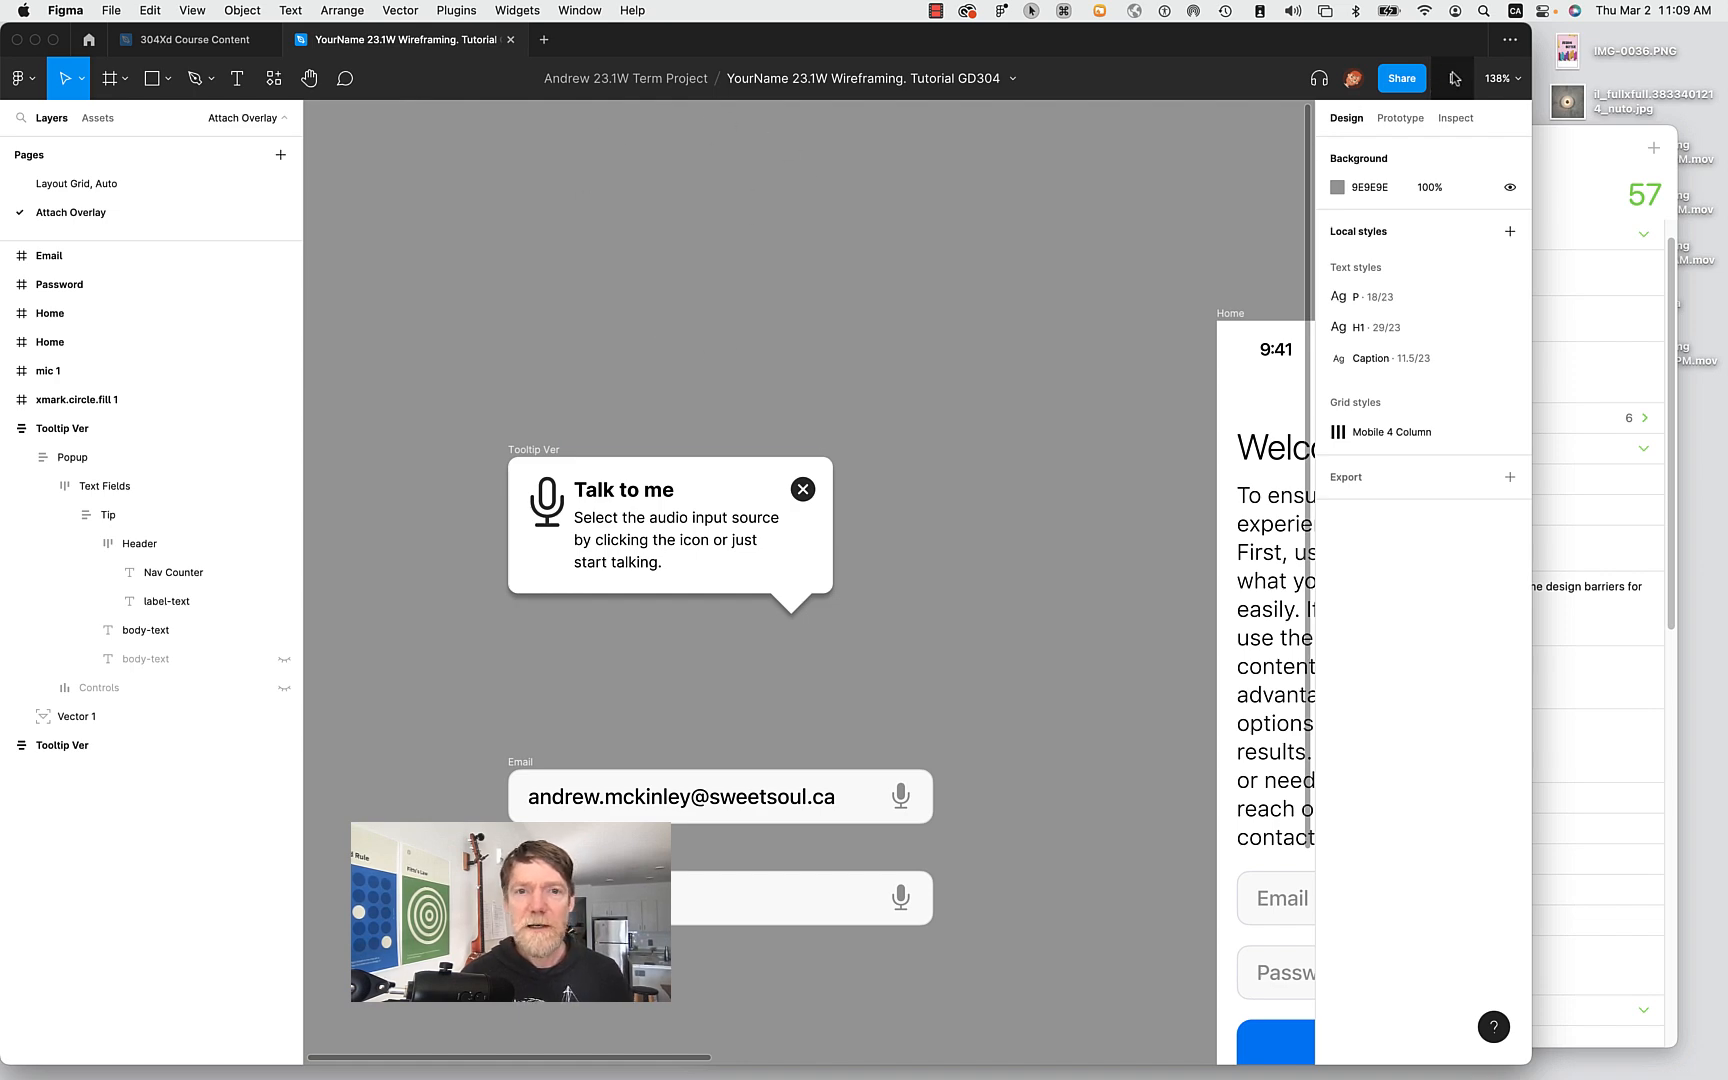
# Select the Home frame and present the login prototype from the Prototype tab.
pyautogui.scroll(-2, 975, 668)
pyautogui.scroll(-1, 975, 668)
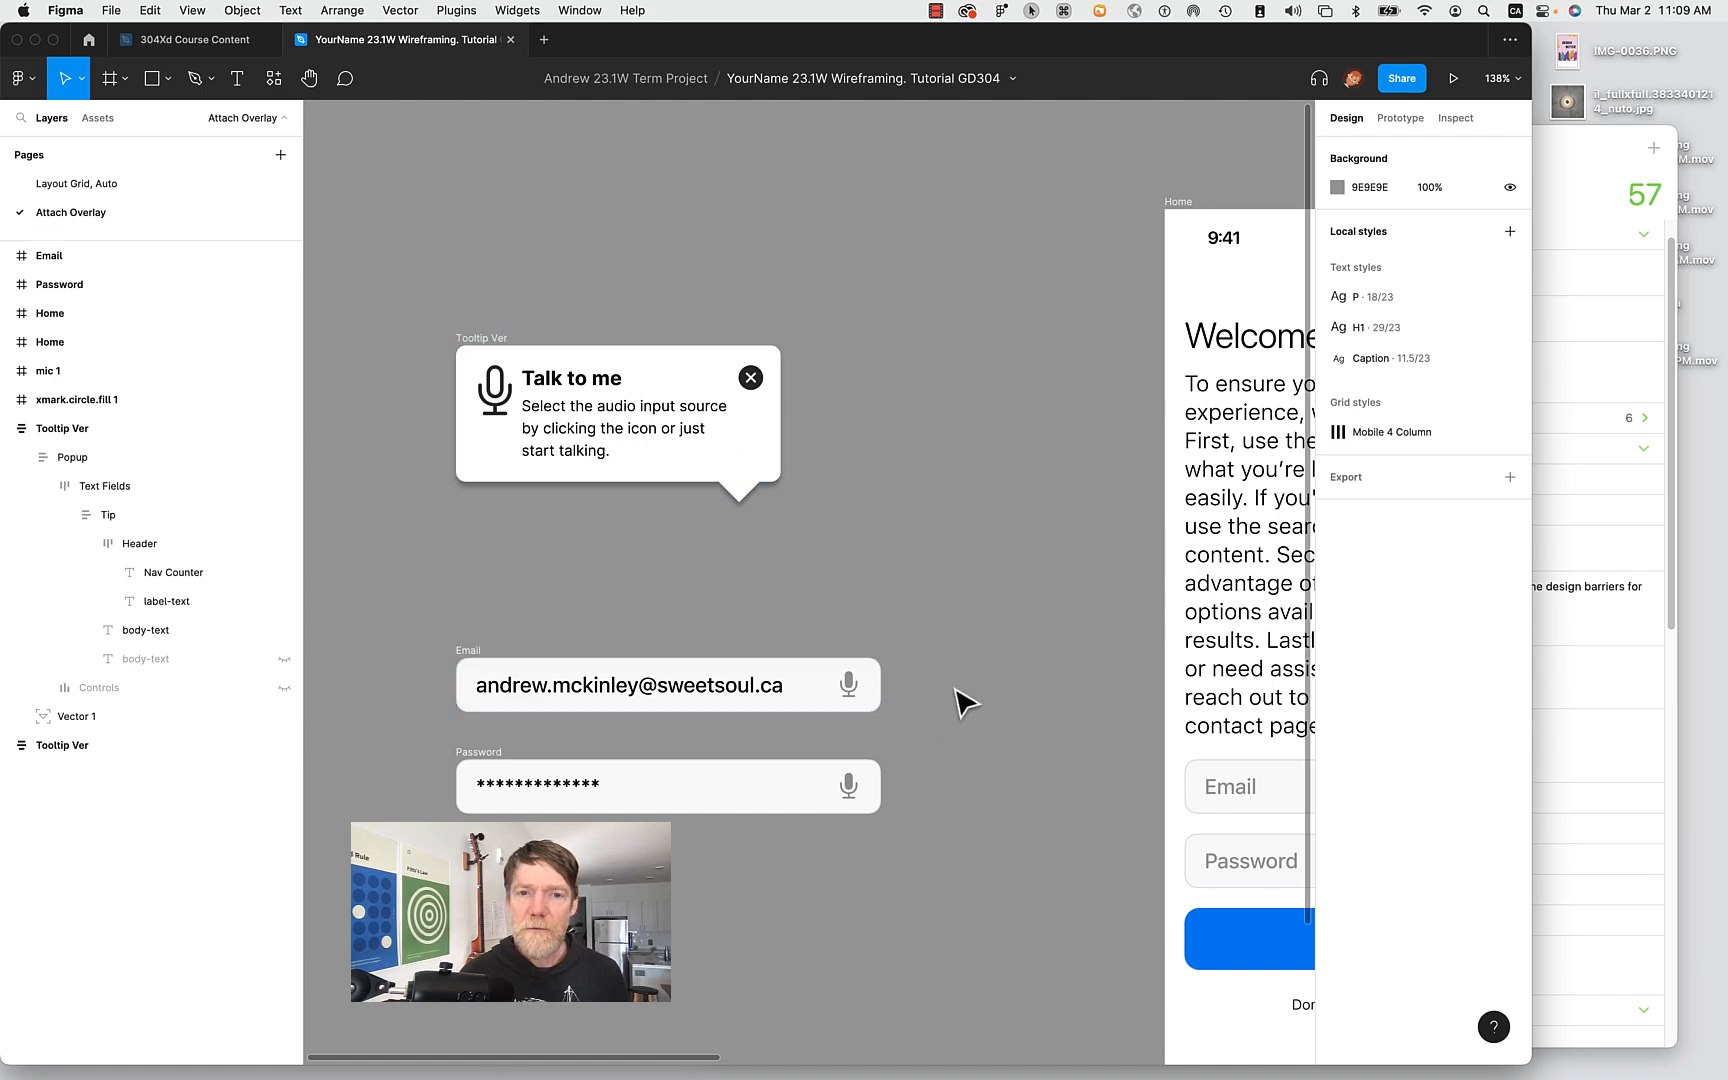
pyautogui.hscroll(3, 965, 703)
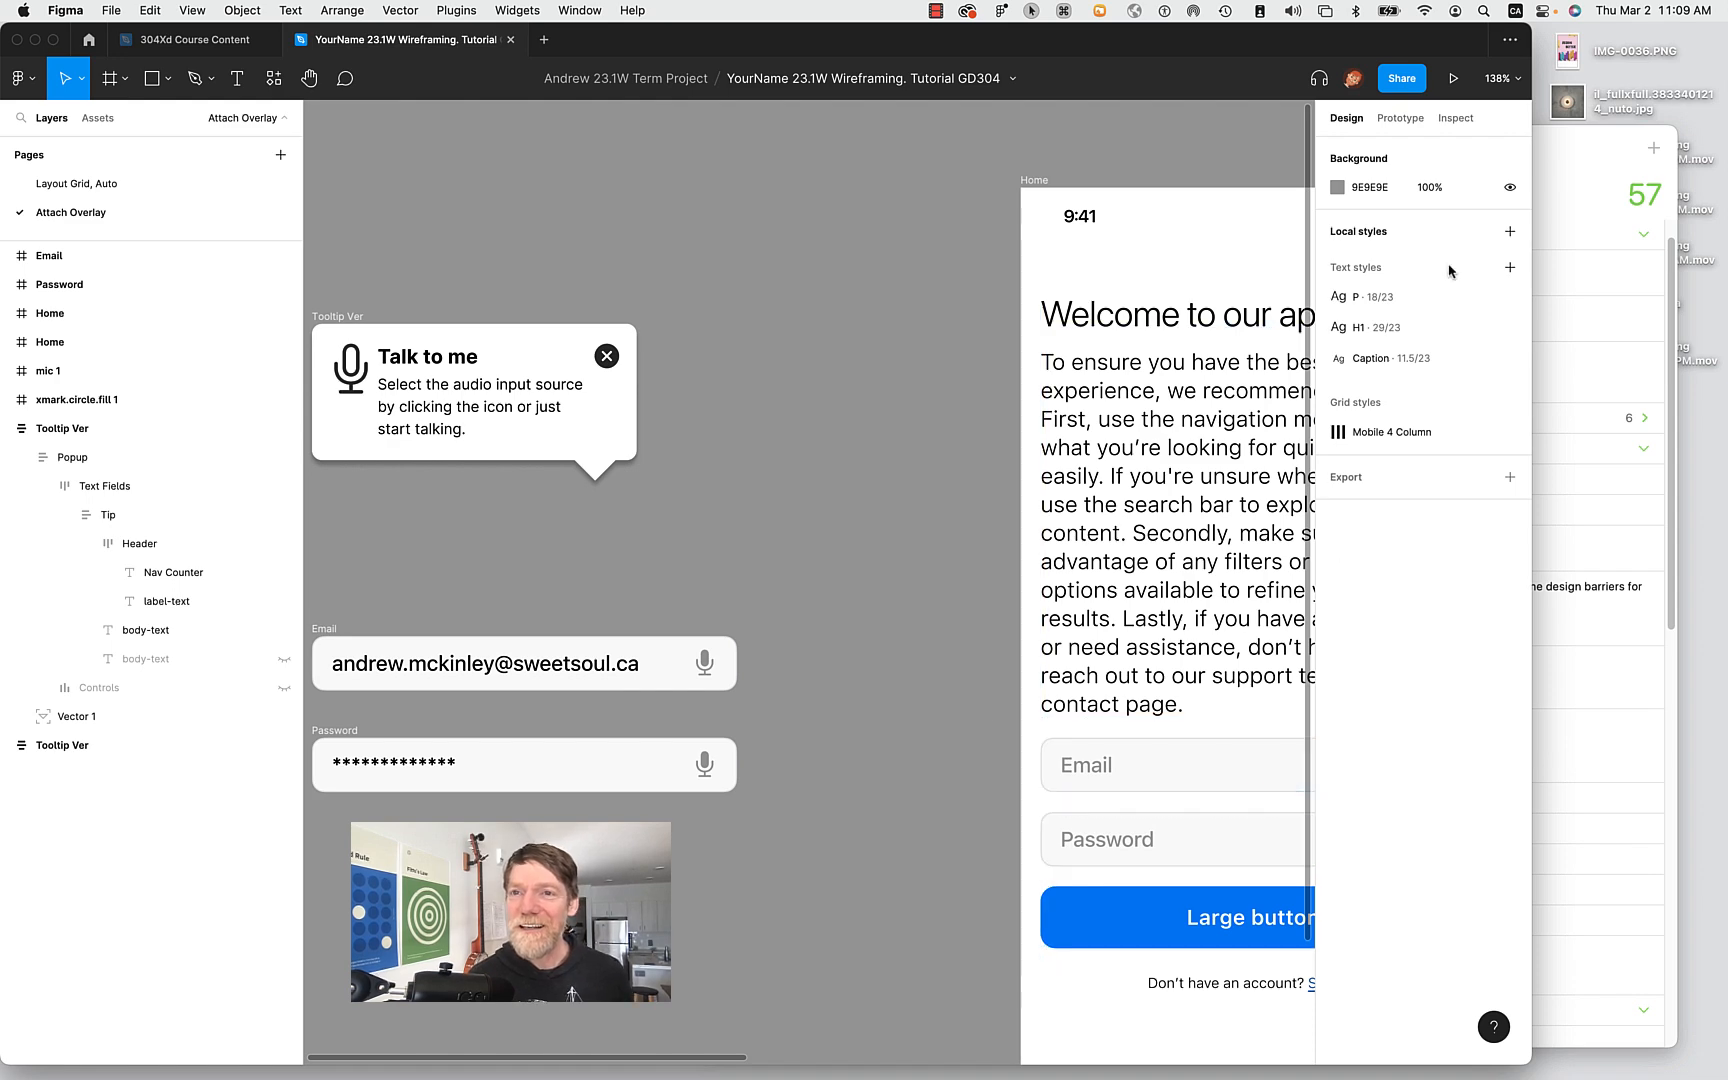
pyautogui.scroll(-5, 895, 571)
pyautogui.hscroll(4, 895, 571)
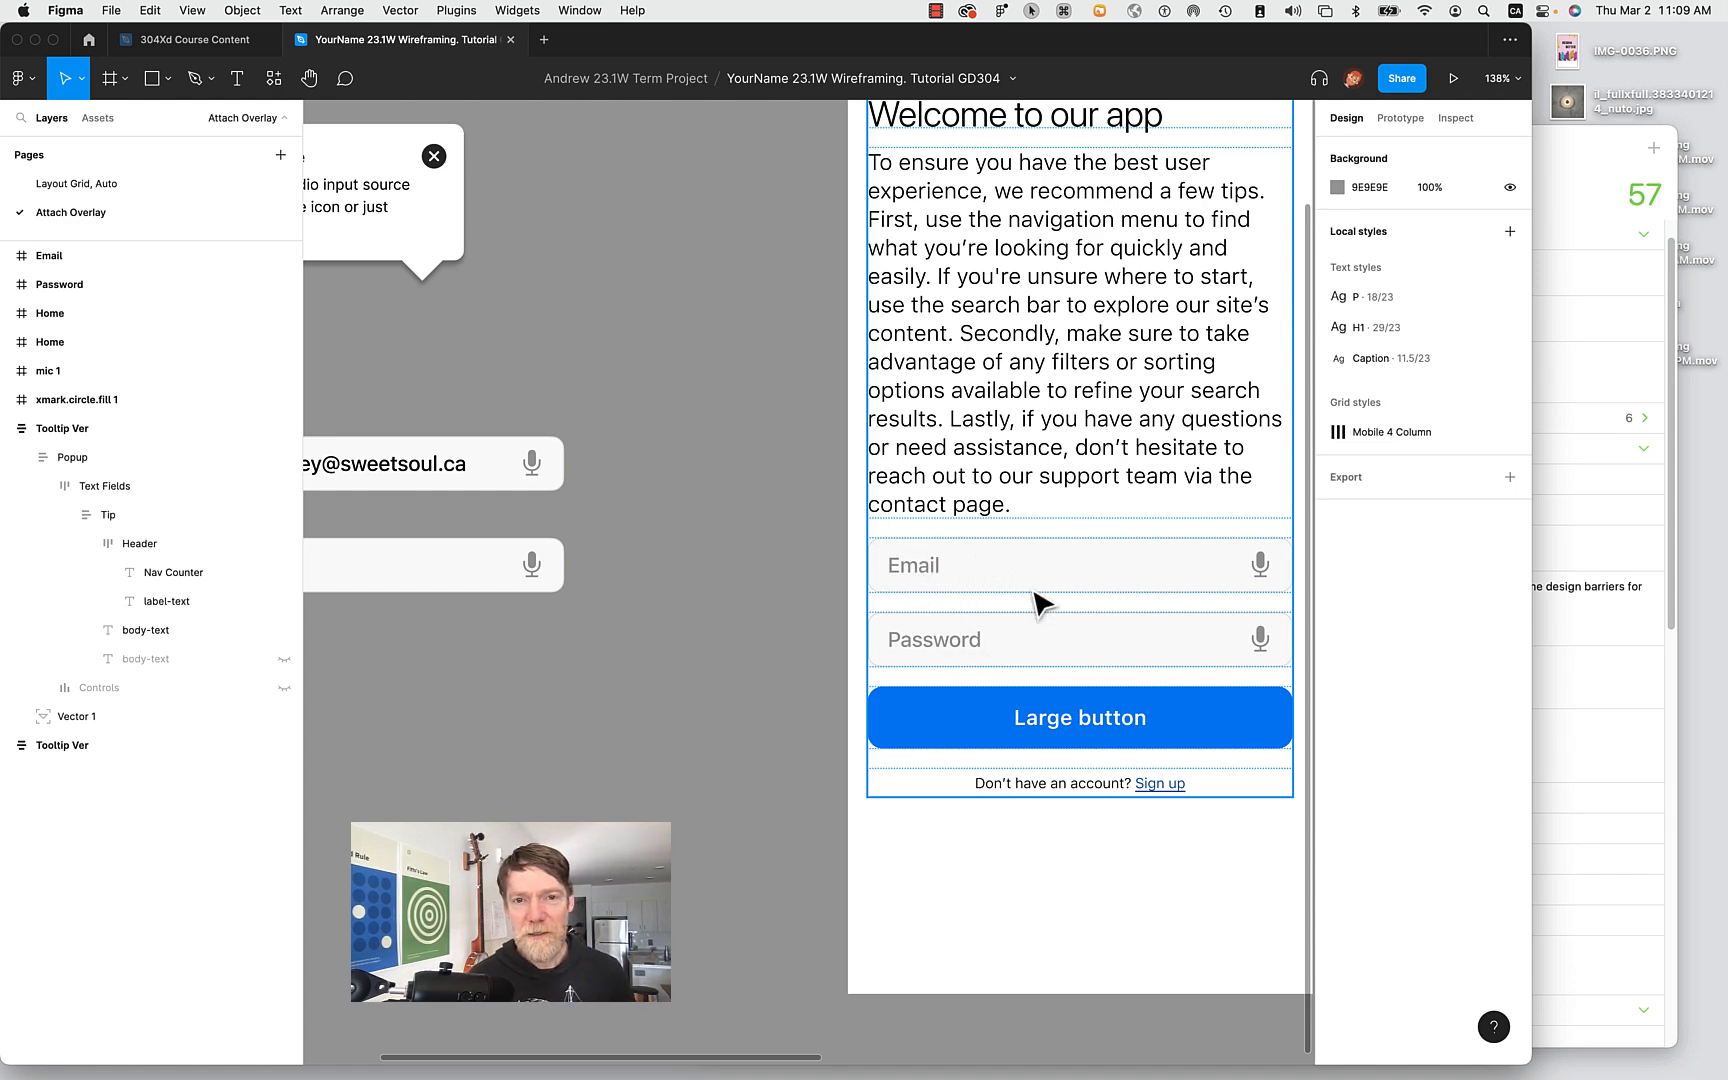
pyautogui.scroll(2, 766, 679)
pyautogui.hscroll(2, 766, 679)
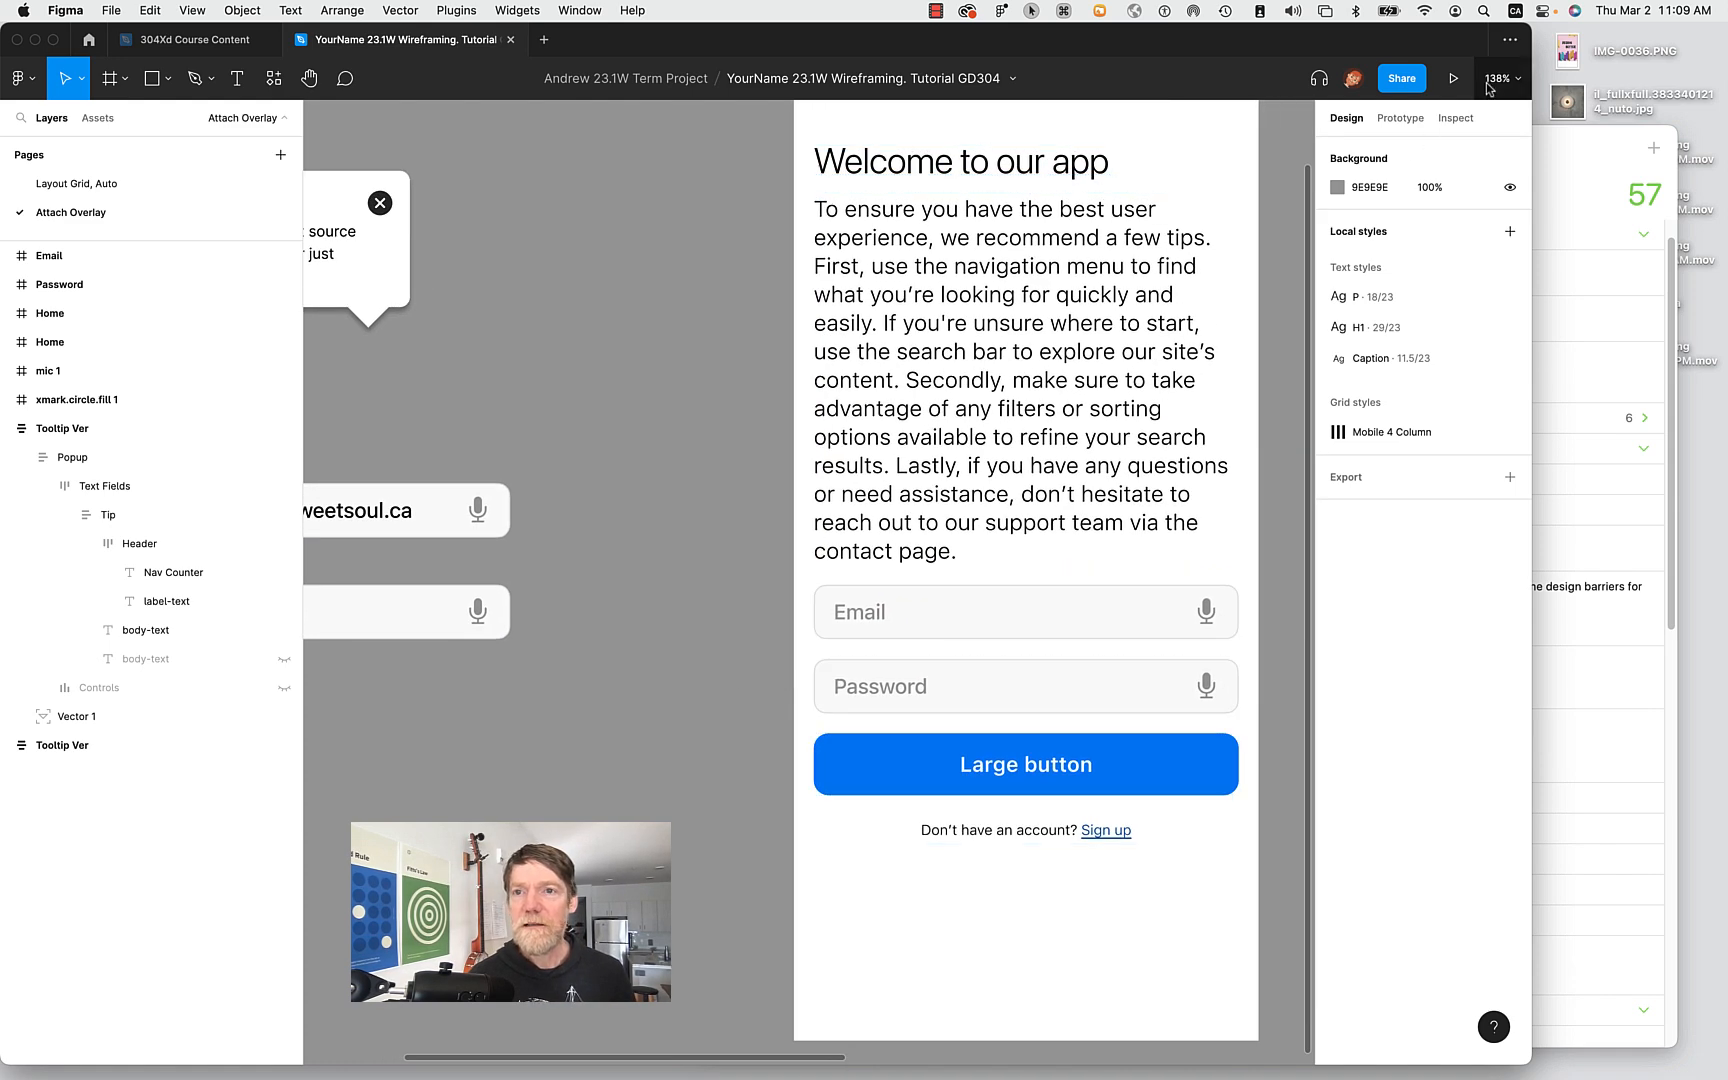
pyautogui.hscroll(-5, 940, 328)
pyautogui.scroll(2, 940, 328)
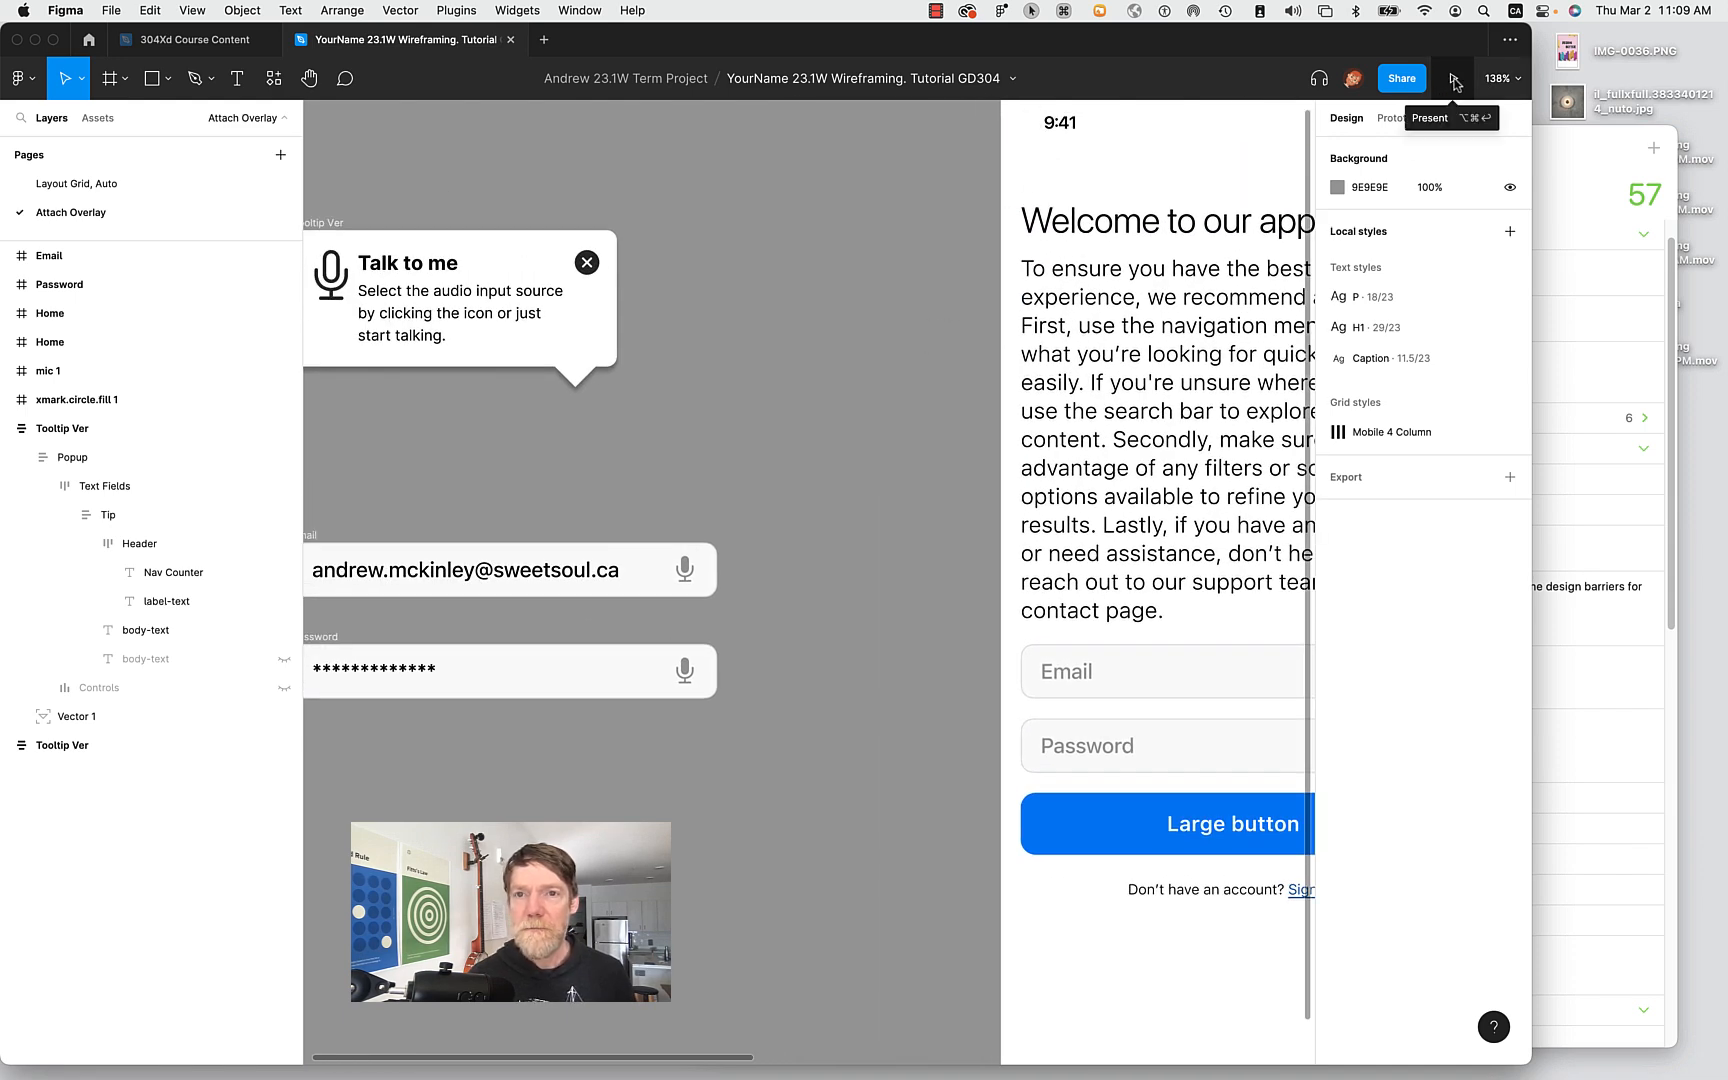
pyautogui.scroll(5, 995, 251)
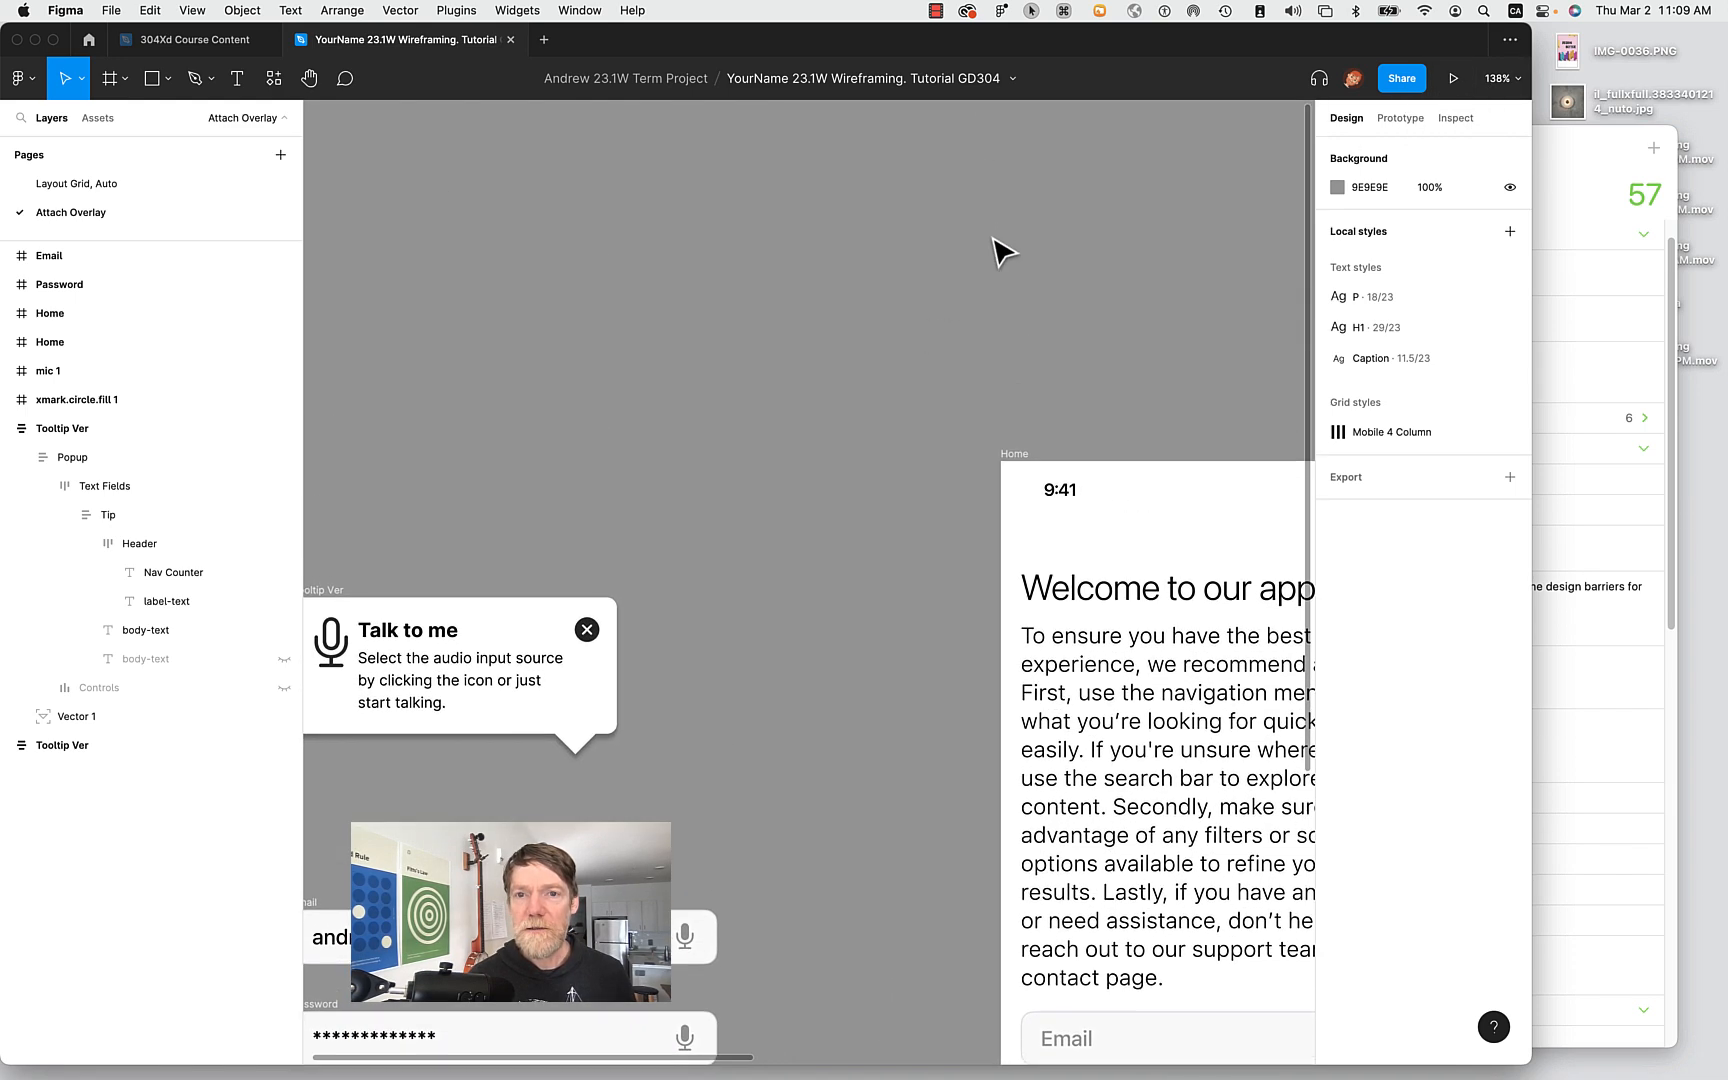
pyautogui.click(1019, 452)
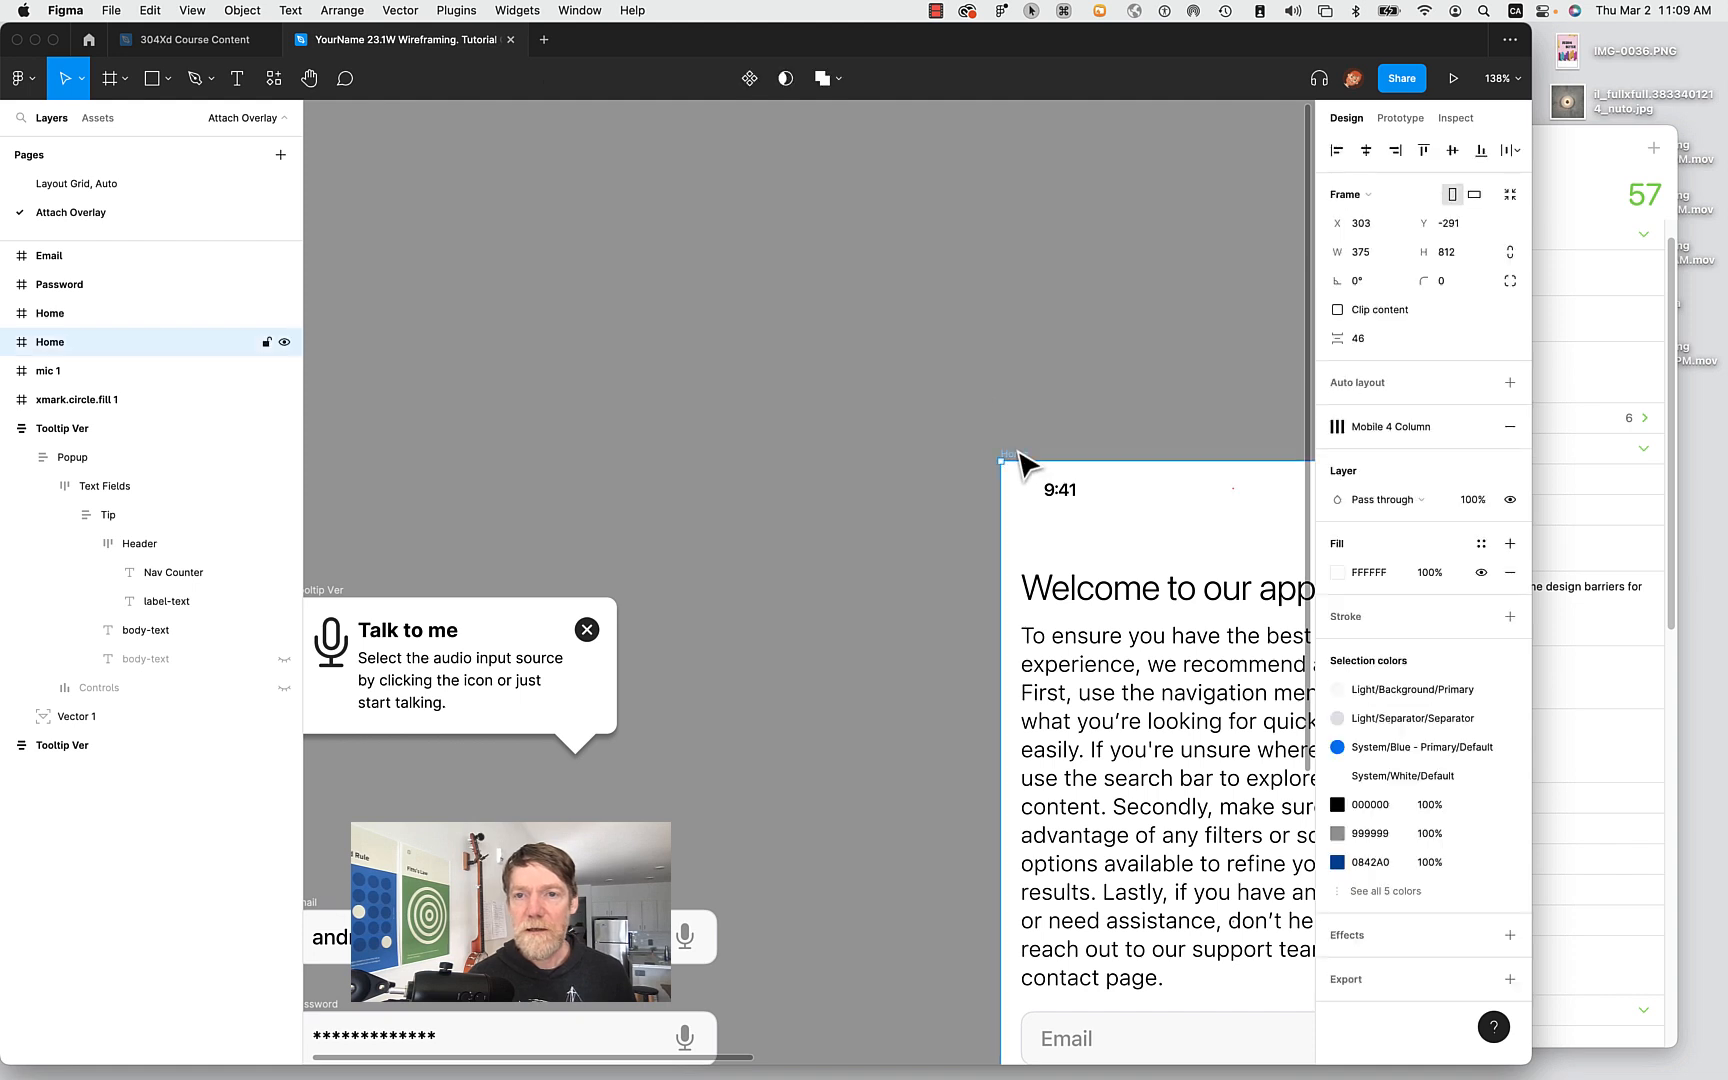
pyautogui.click(1415, 121)
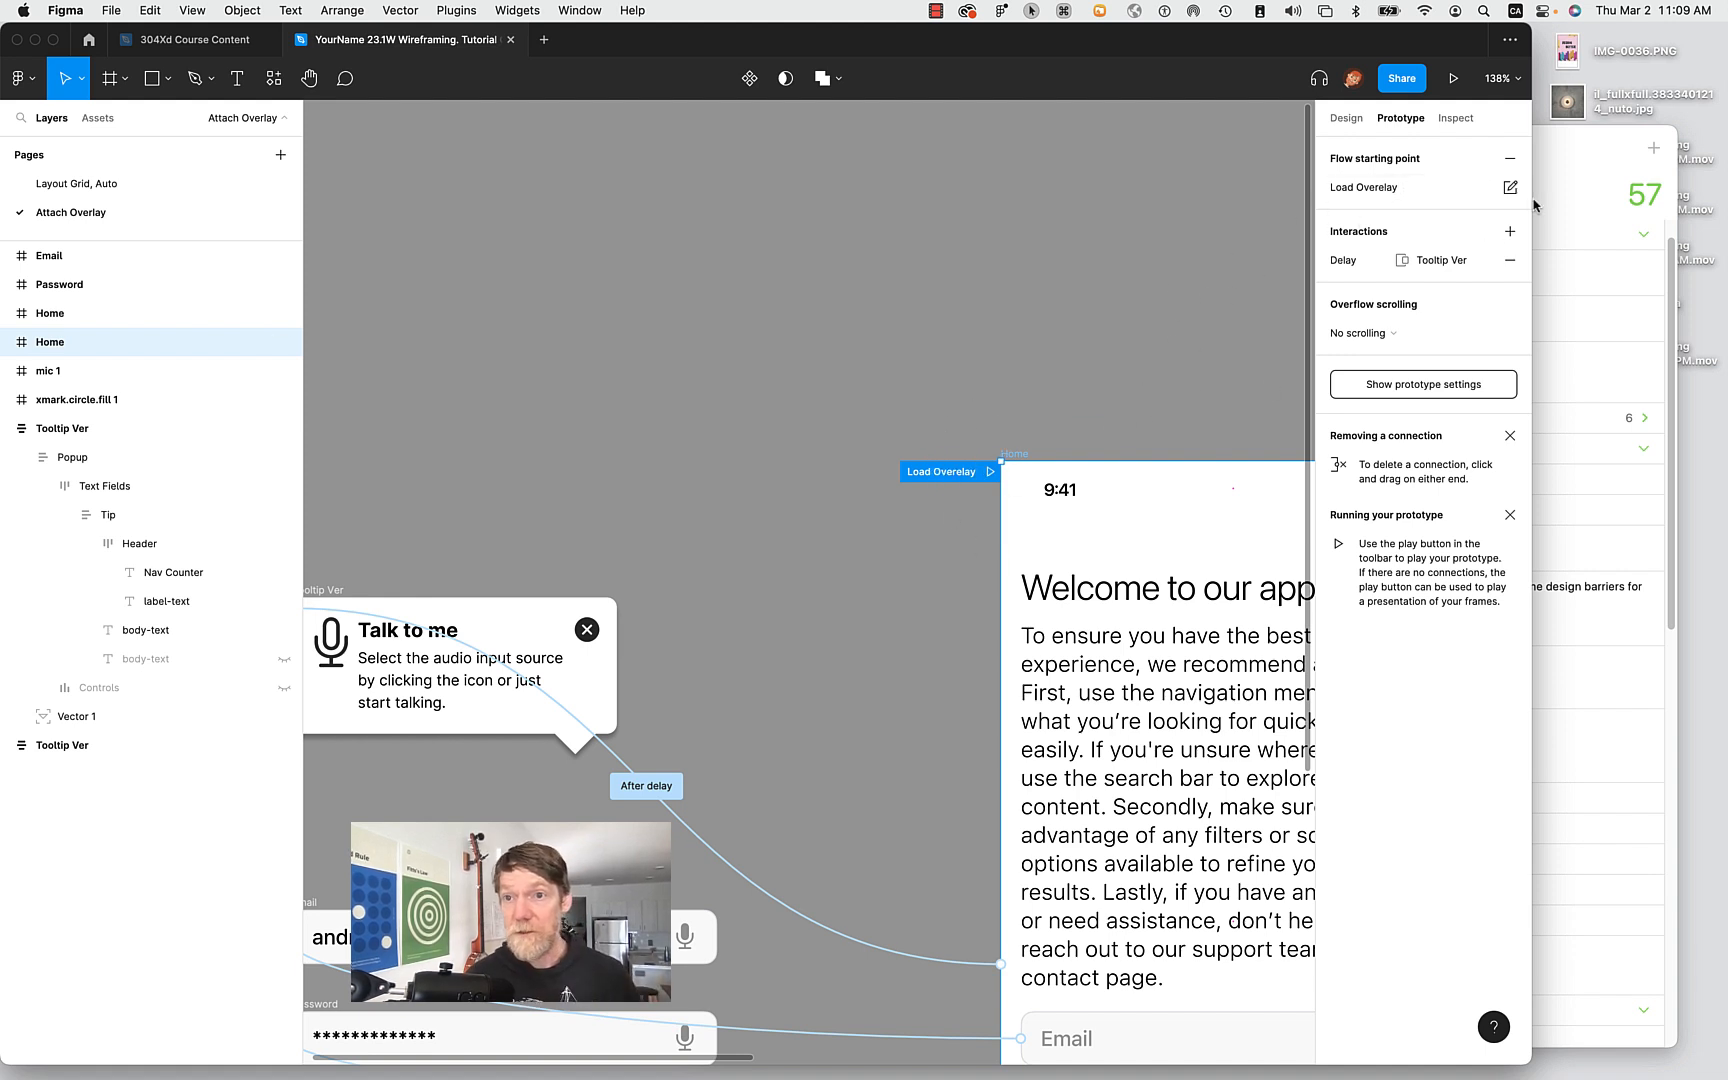
pyautogui.click(1453, 80)
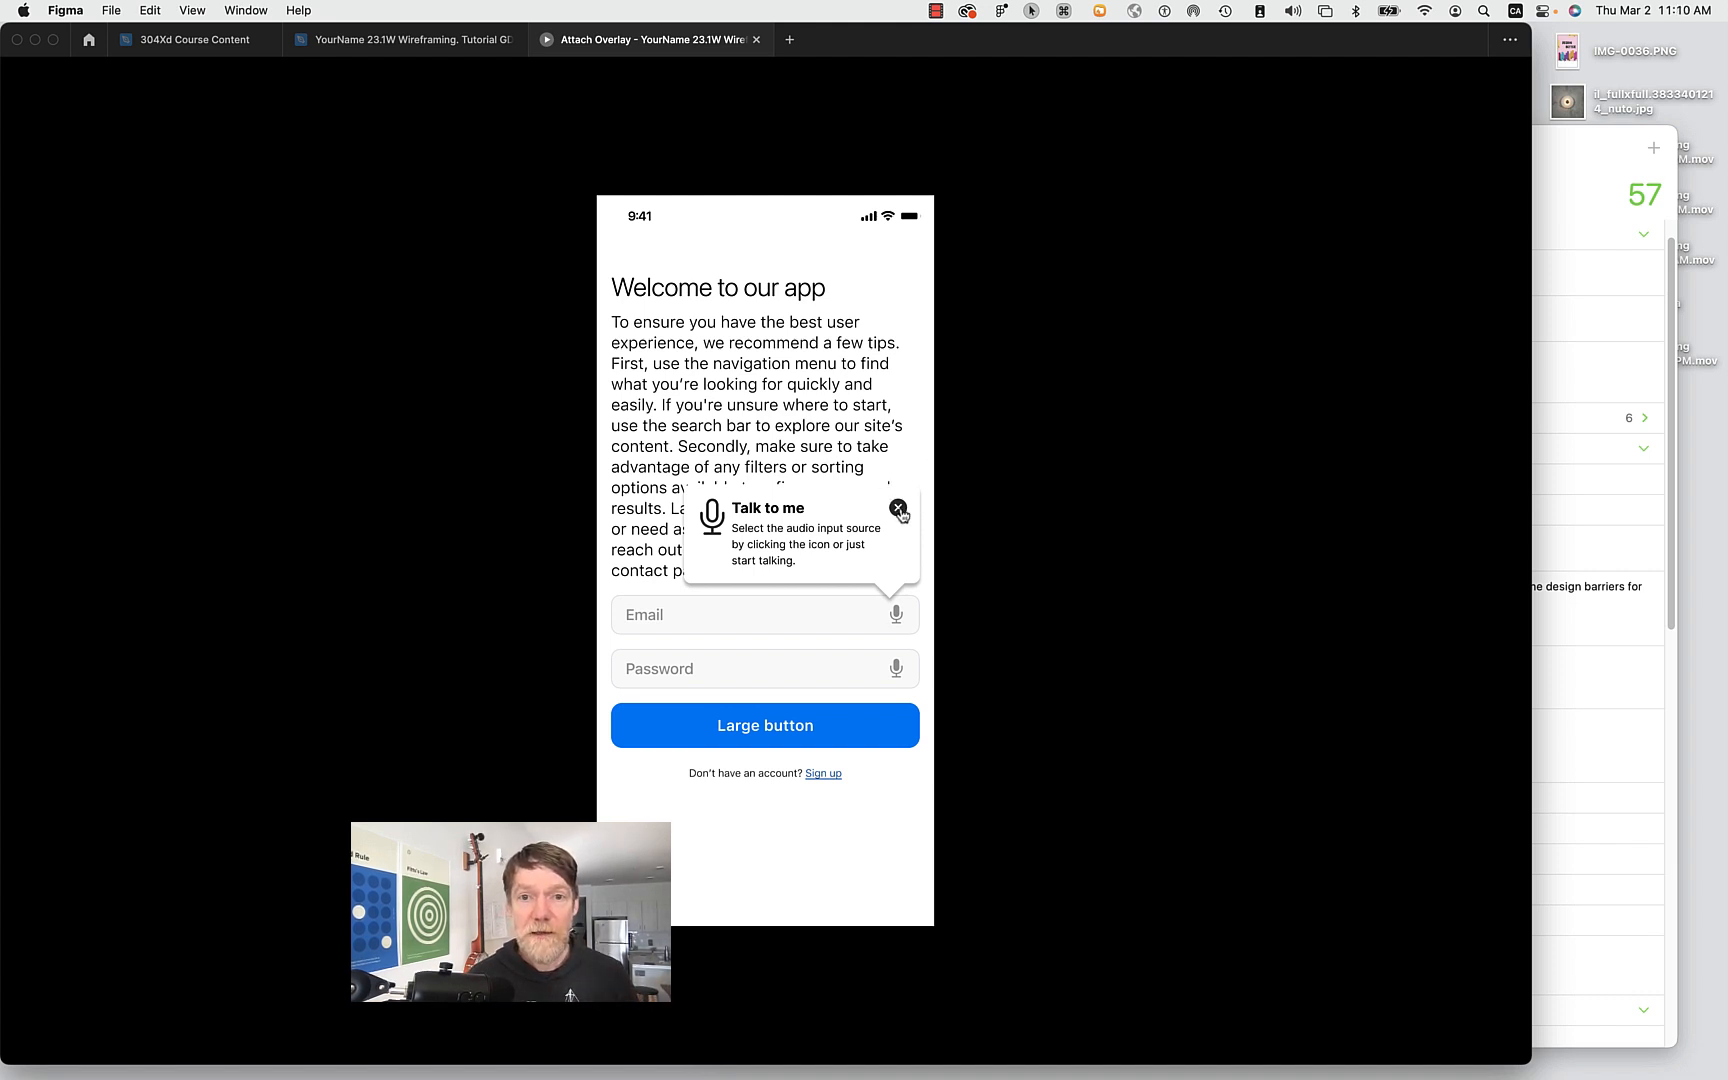
# Close the Talk to me tooltip, fill in the Email field, then exit the Attach Overlay preview.
pyautogui.click(899, 509)
pyautogui.click(679, 617)
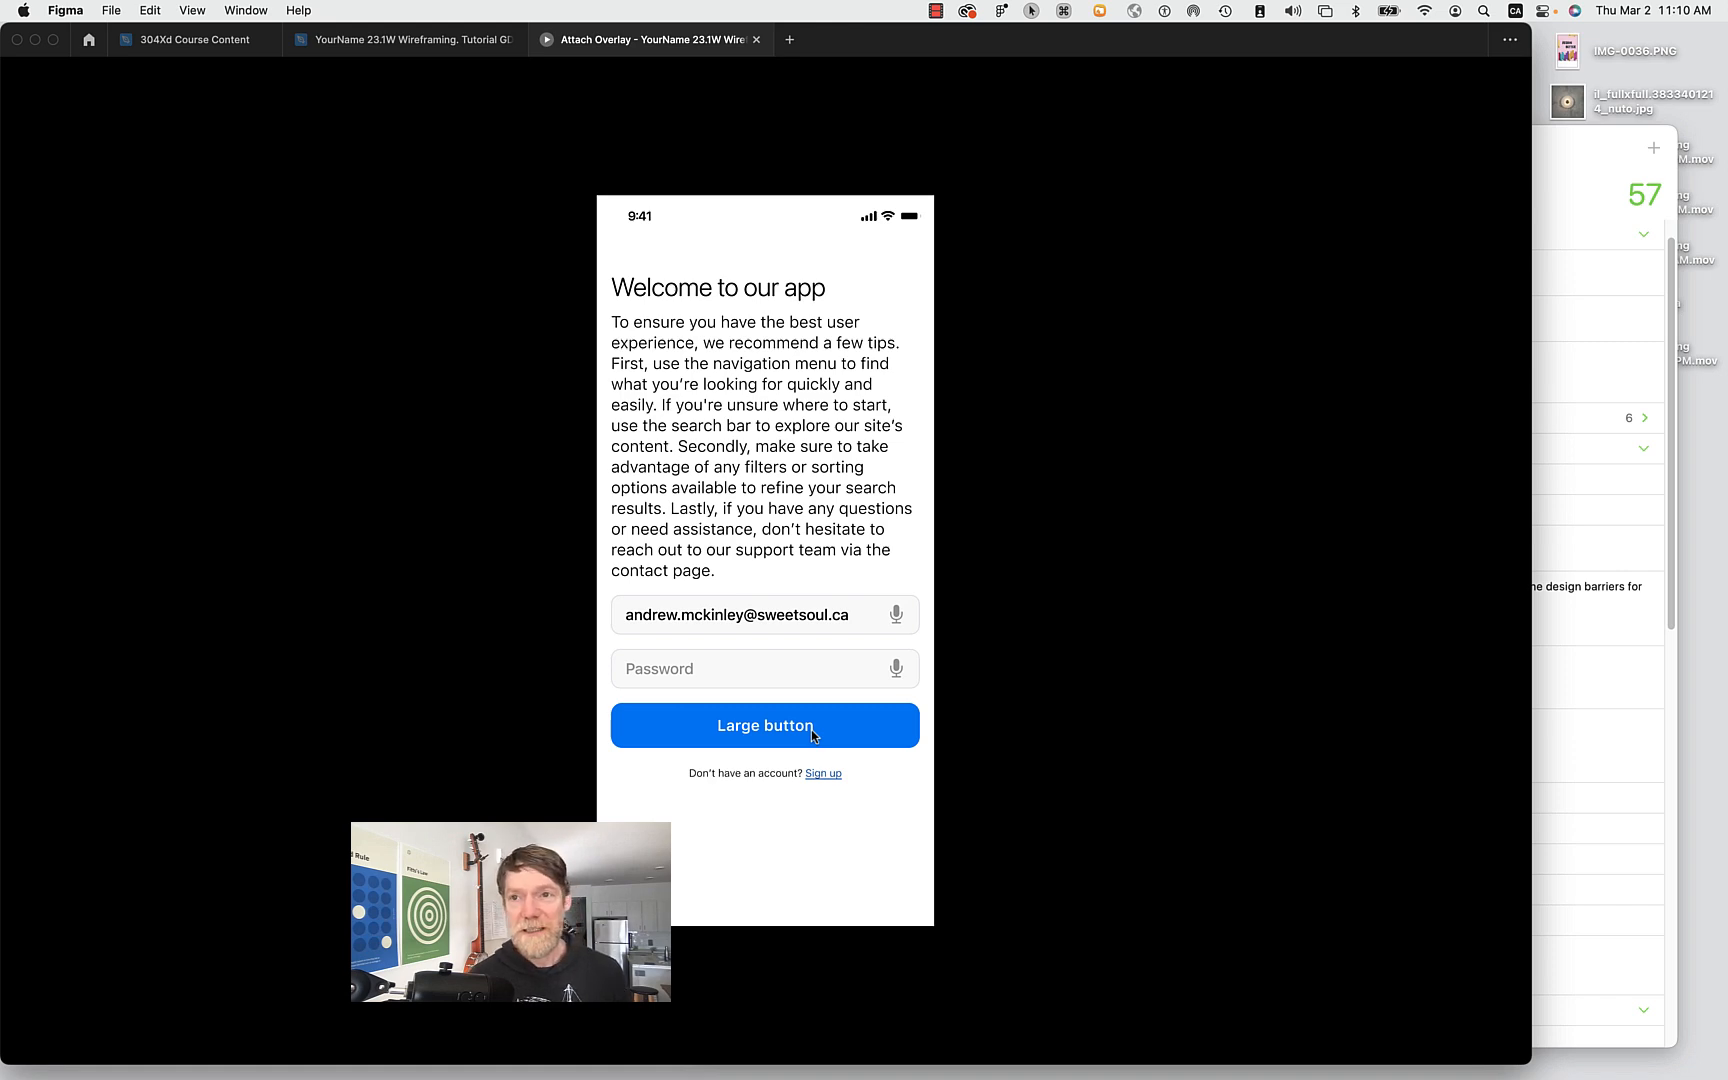
pyautogui.click(756, 39)
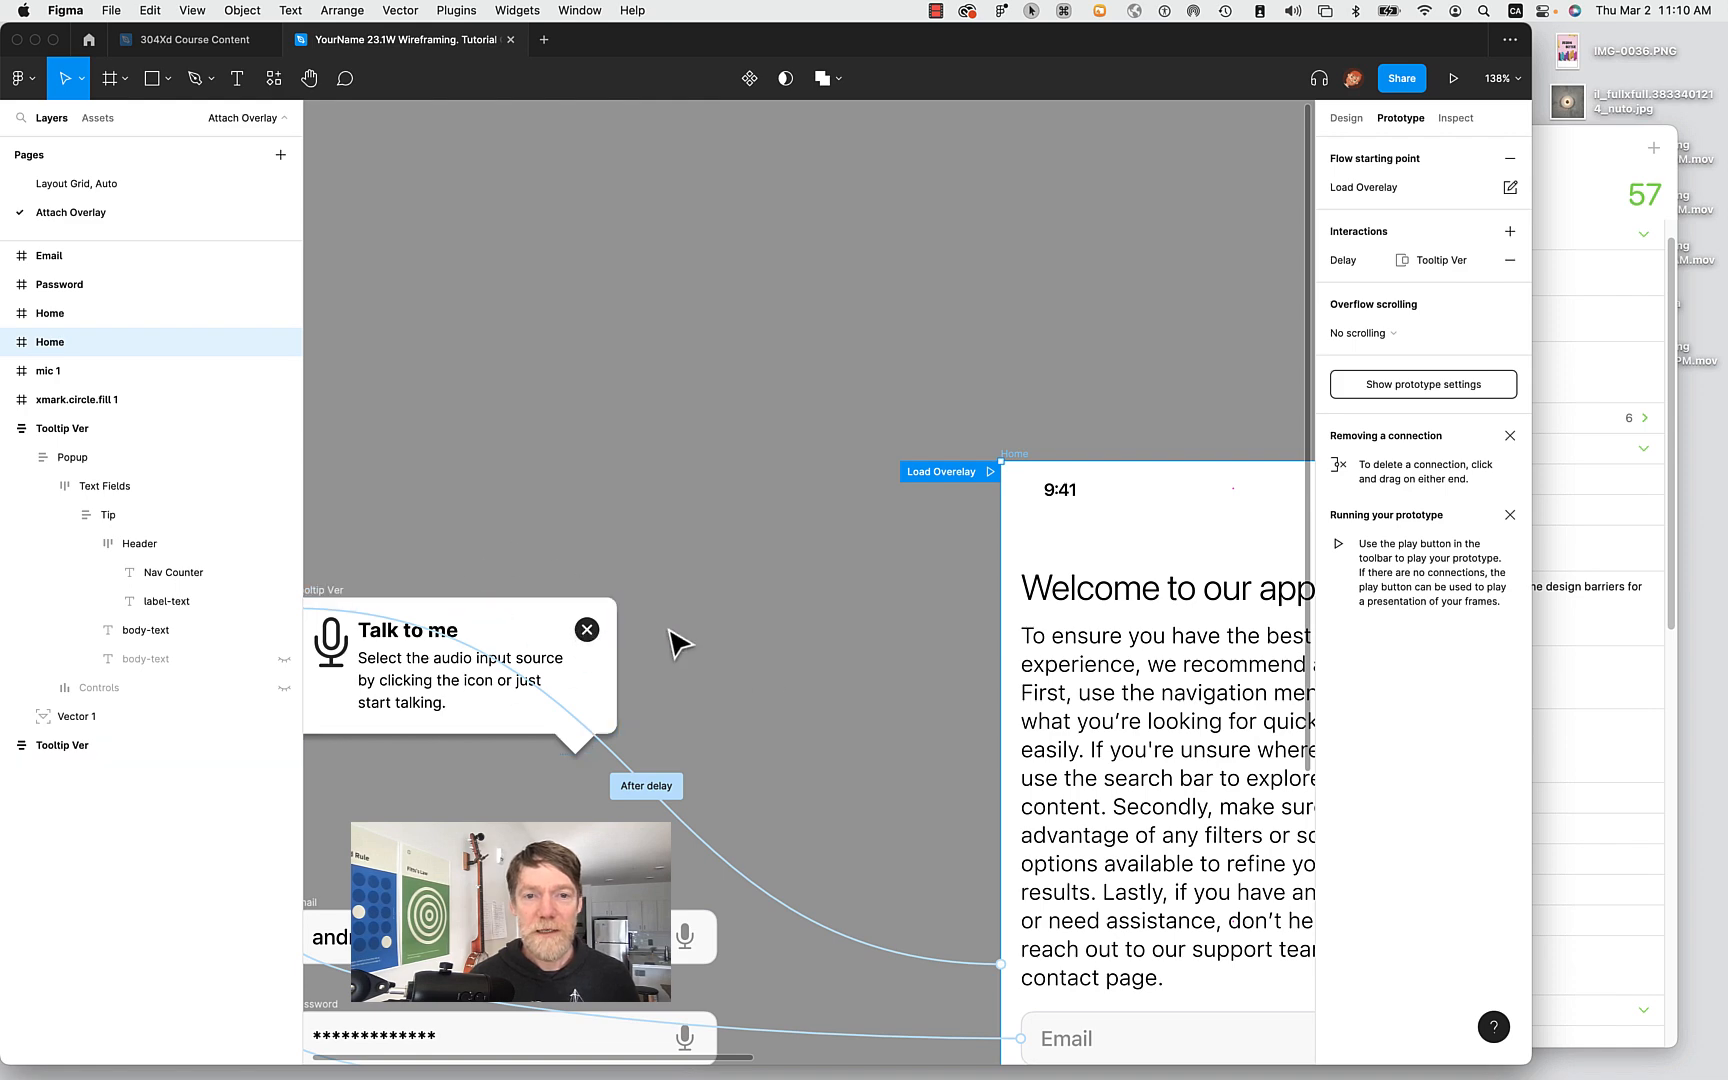
# Select the Password field to check its Click interaction in the Prototype panel.
pyautogui.scroll(-5, 675, 637)
pyautogui.hscroll(-3, 672, 635)
pyautogui.hscroll(3, 670, 630)
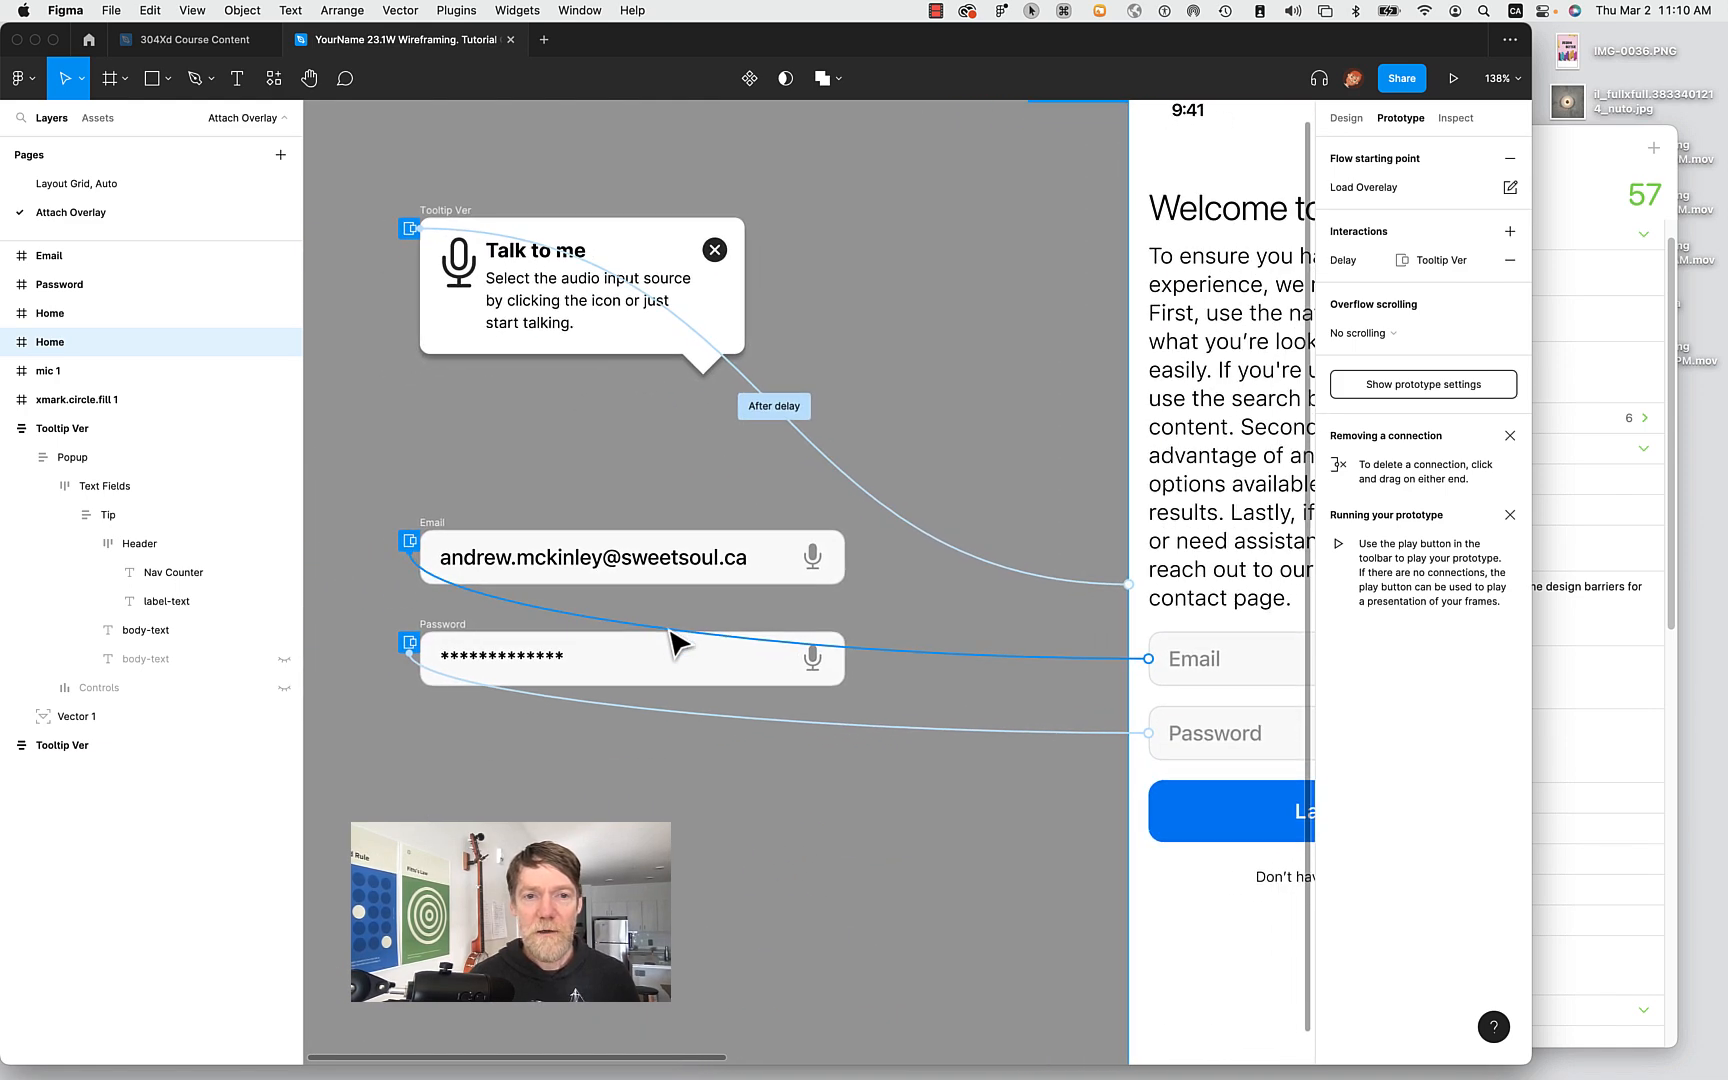
pyautogui.rightClick(812, 731)
pyautogui.click(835, 730)
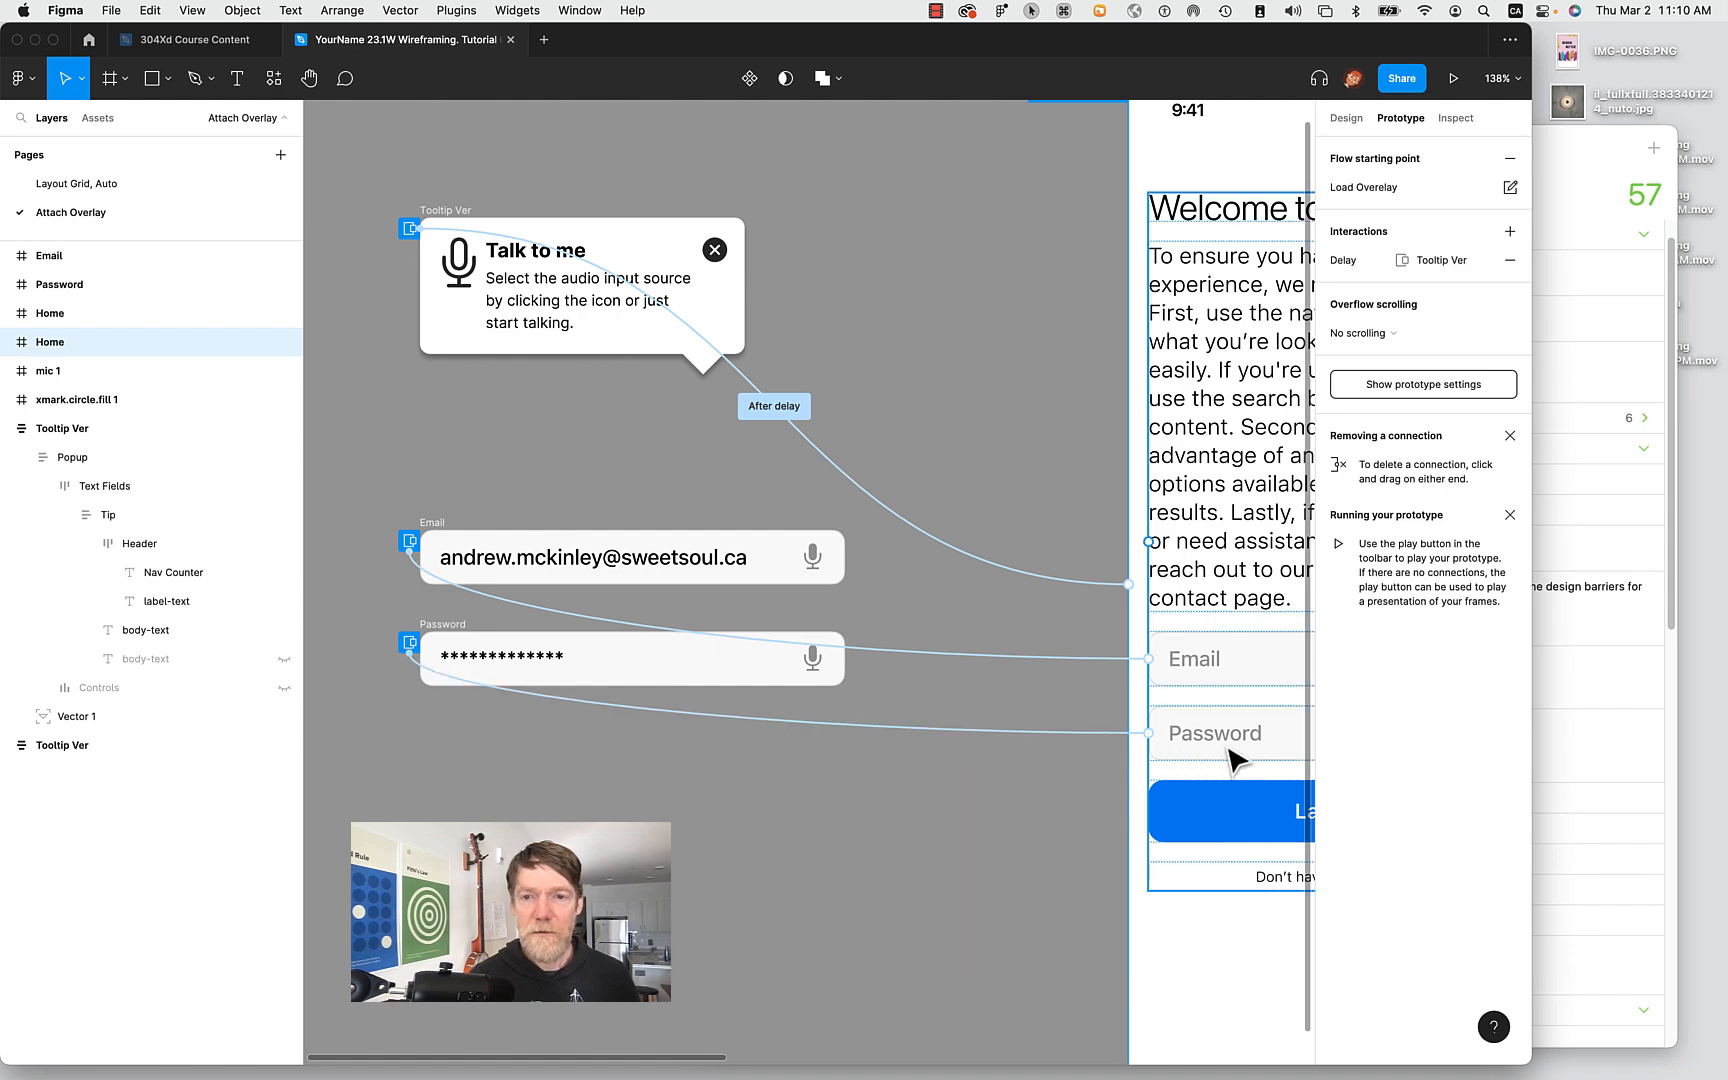
pyautogui.hscroll(10, 1240, 745)
pyautogui.doubleClick(898, 714)
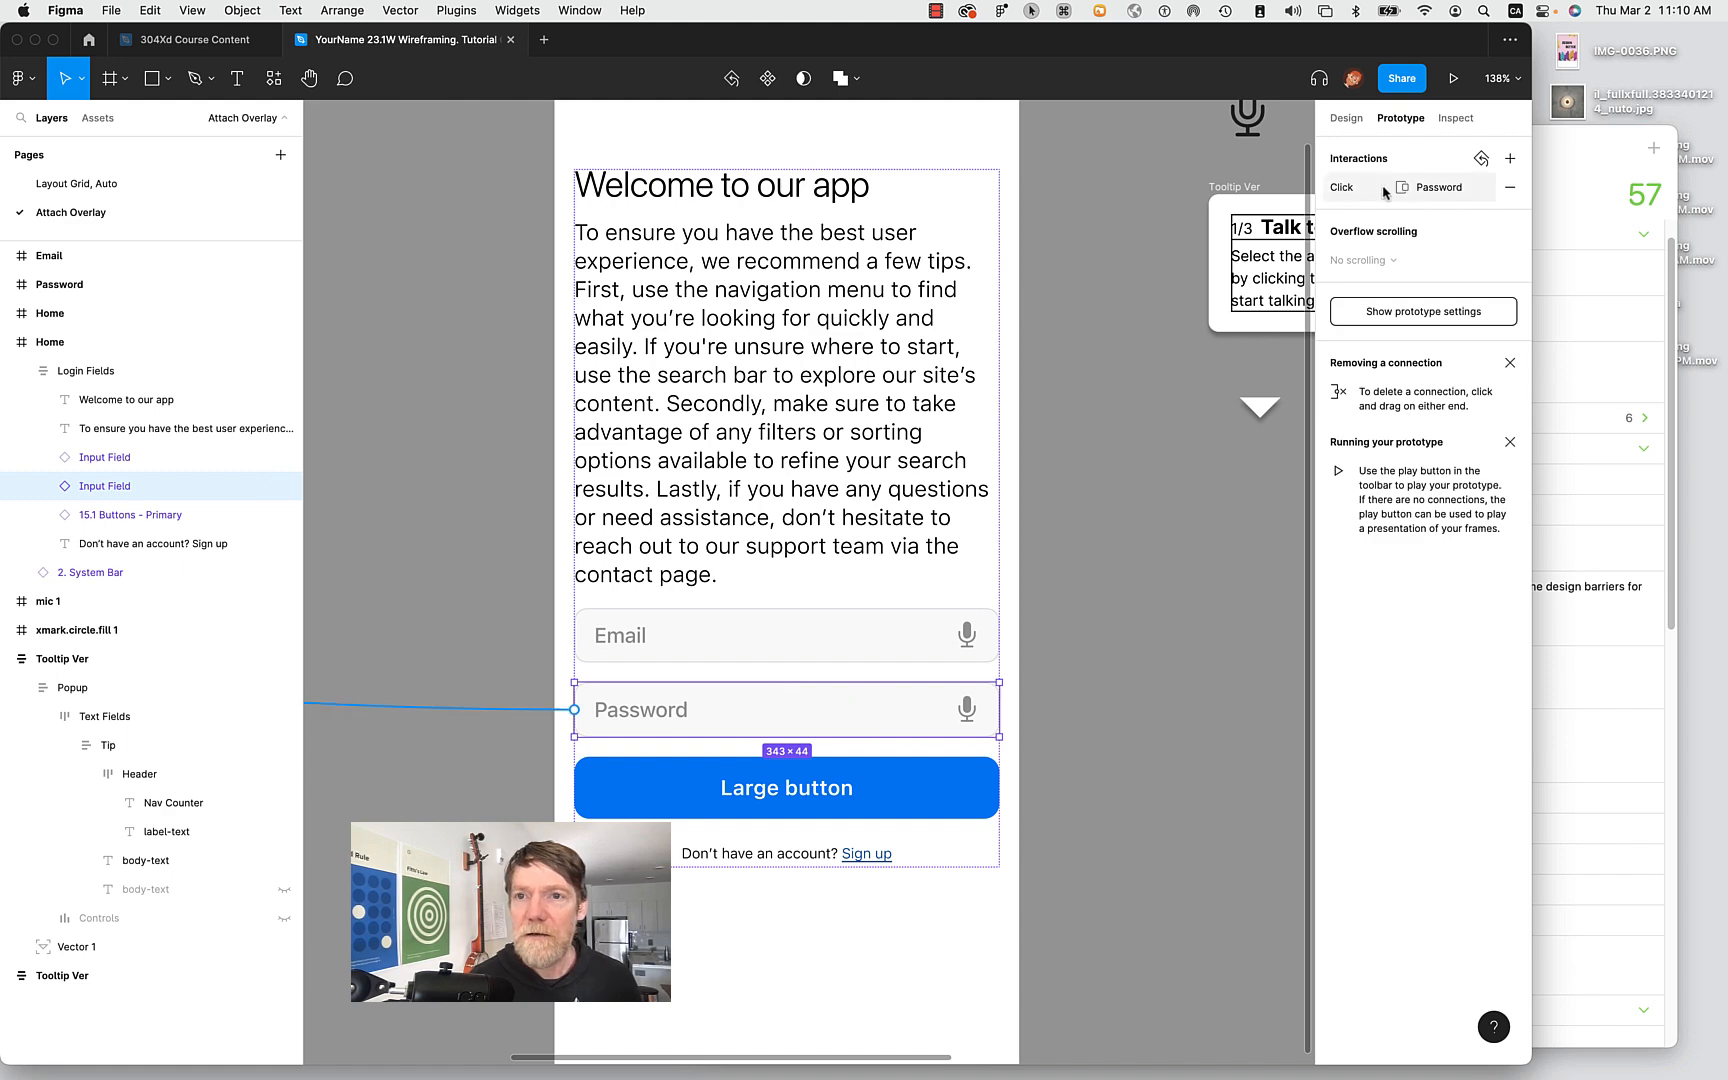
# Bring the Tooltip Ver tooltip frame into view and select it.
pyautogui.hscroll(-2, 735, 650)
pyautogui.hscroll(5, 735, 650)
pyautogui.hscroll(3, 728, 637)
pyautogui.scroll(1, 728, 637)
pyautogui.scroll(2, 567, 473)
pyautogui.scroll(1, 575, 483)
pyautogui.click(500, 445)
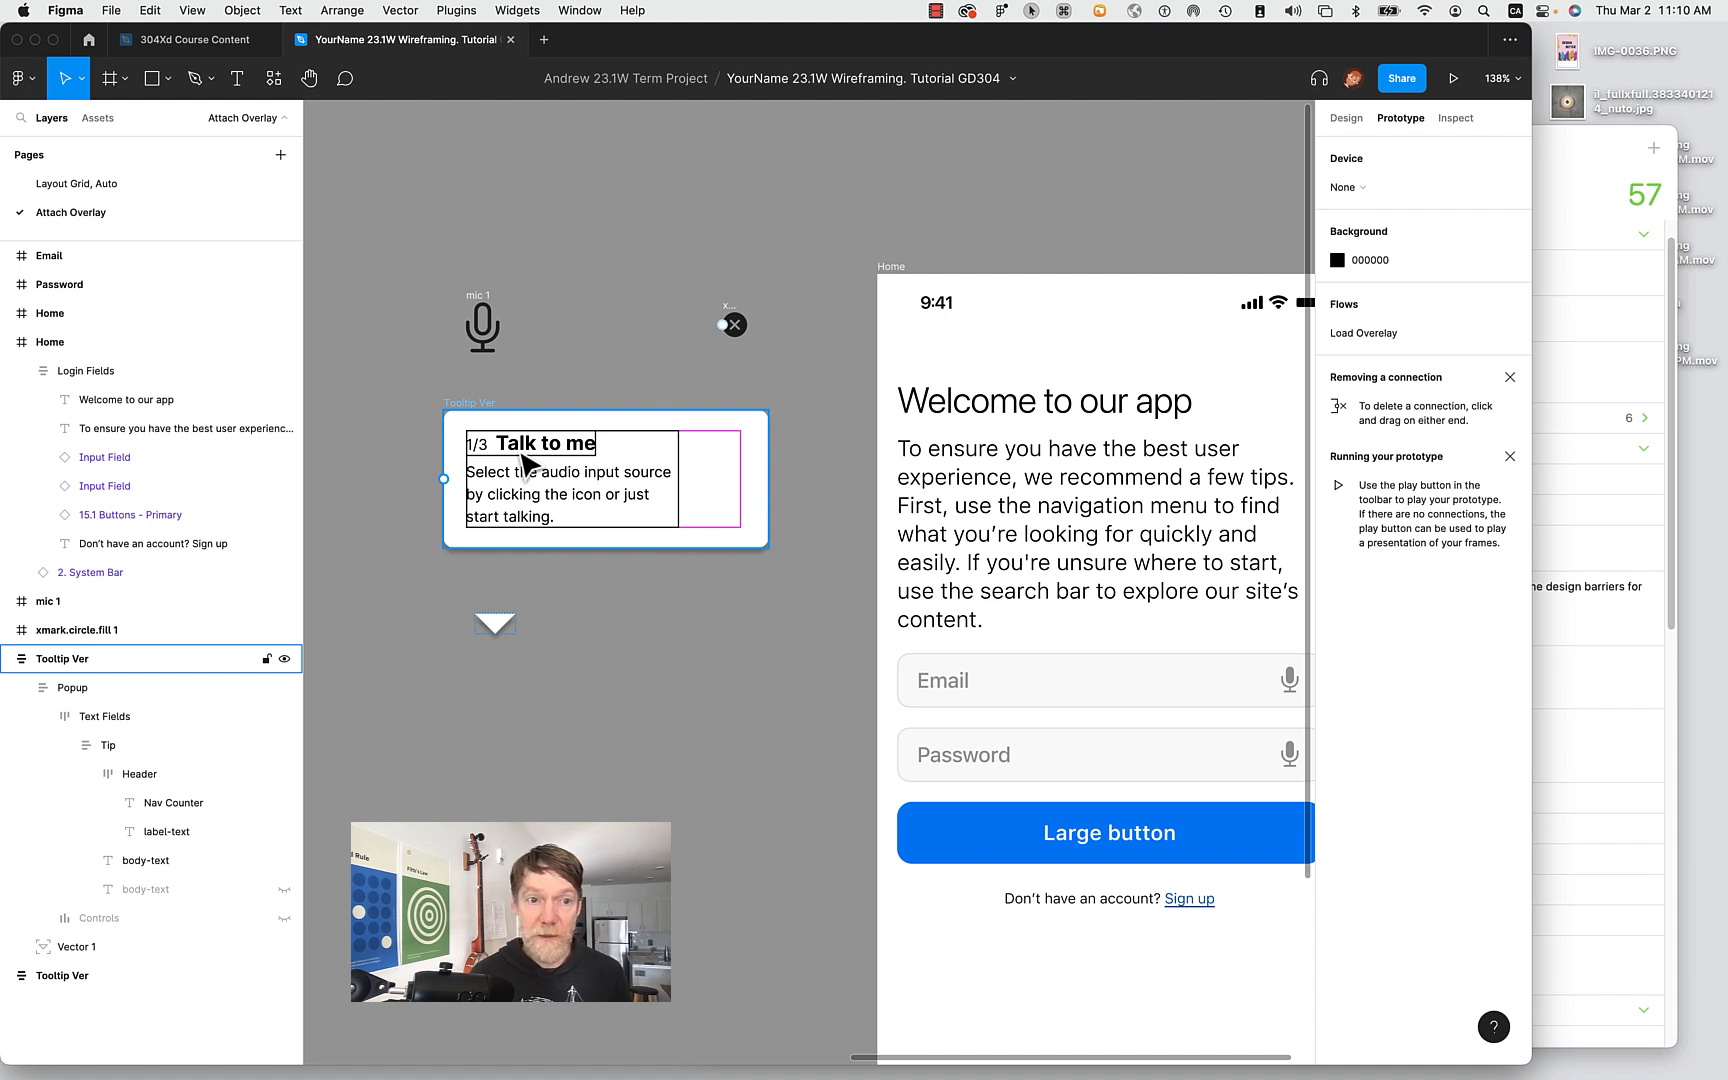
# Drill from Tooltip Ver to the Tip frame and drag the 1/3 Talk to me Header above it.
pyautogui.click(476, 408)
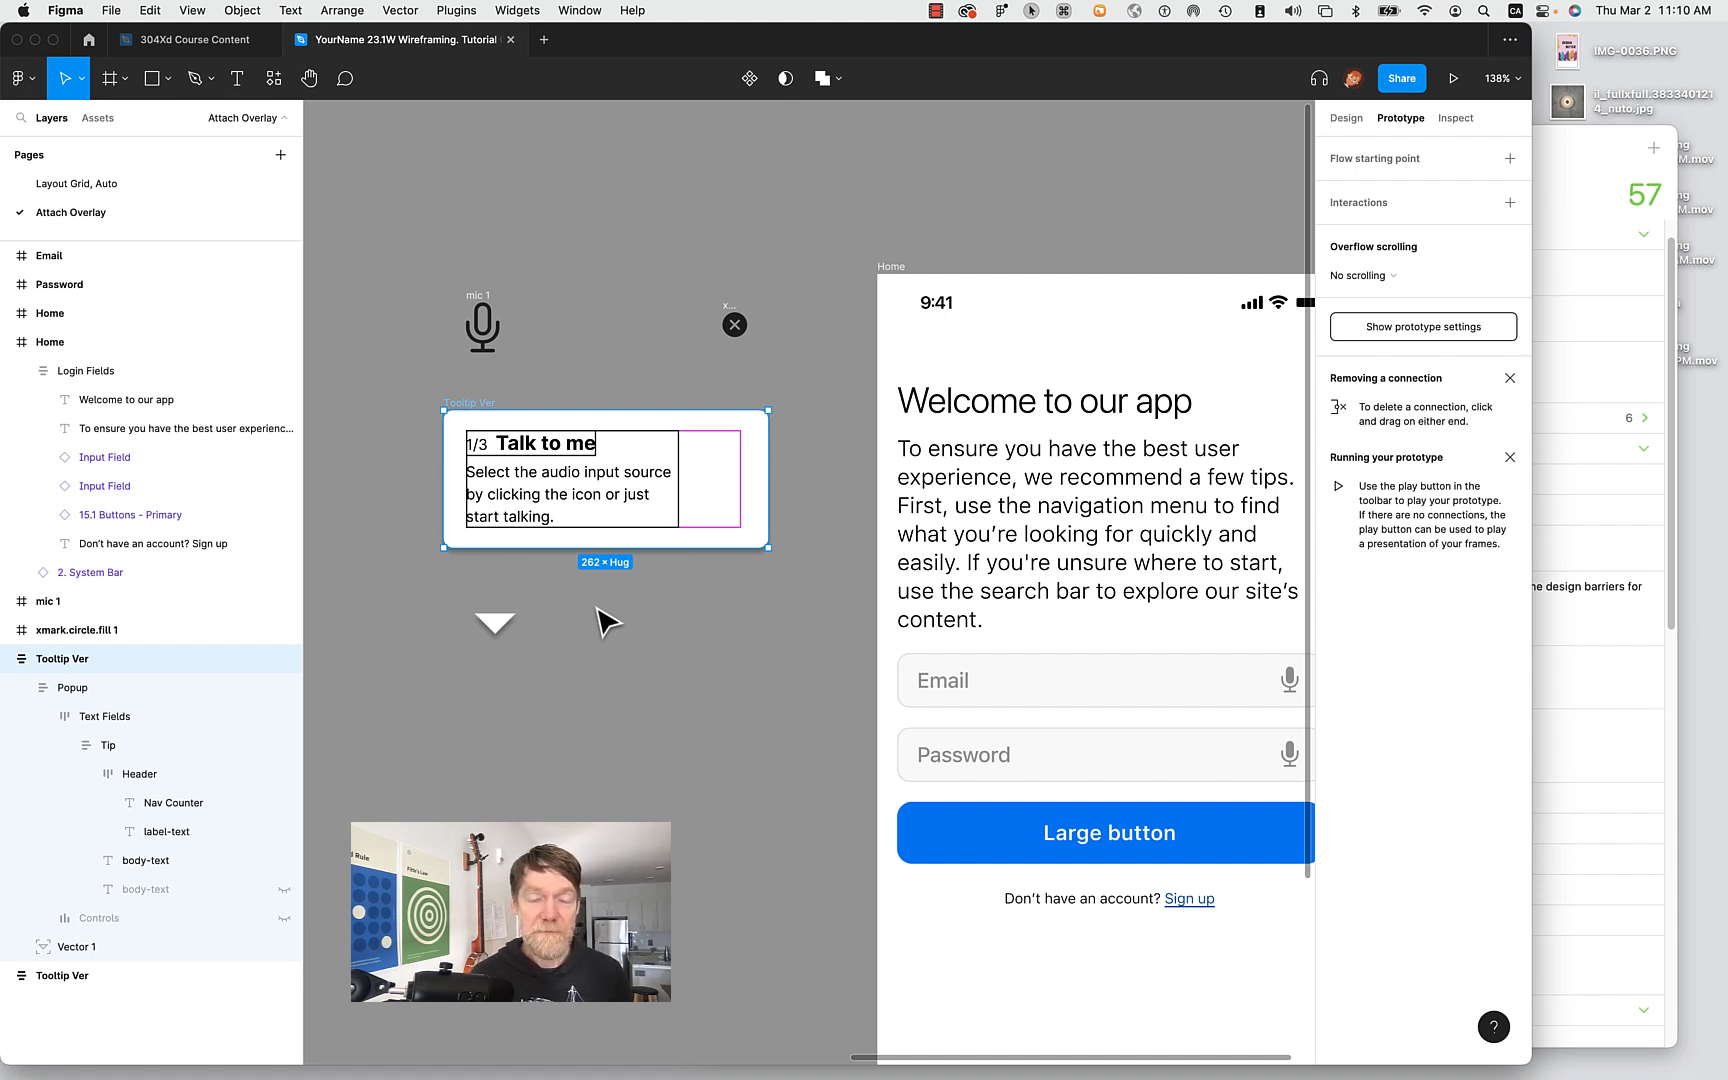
pyautogui.doubleClick(494, 432)
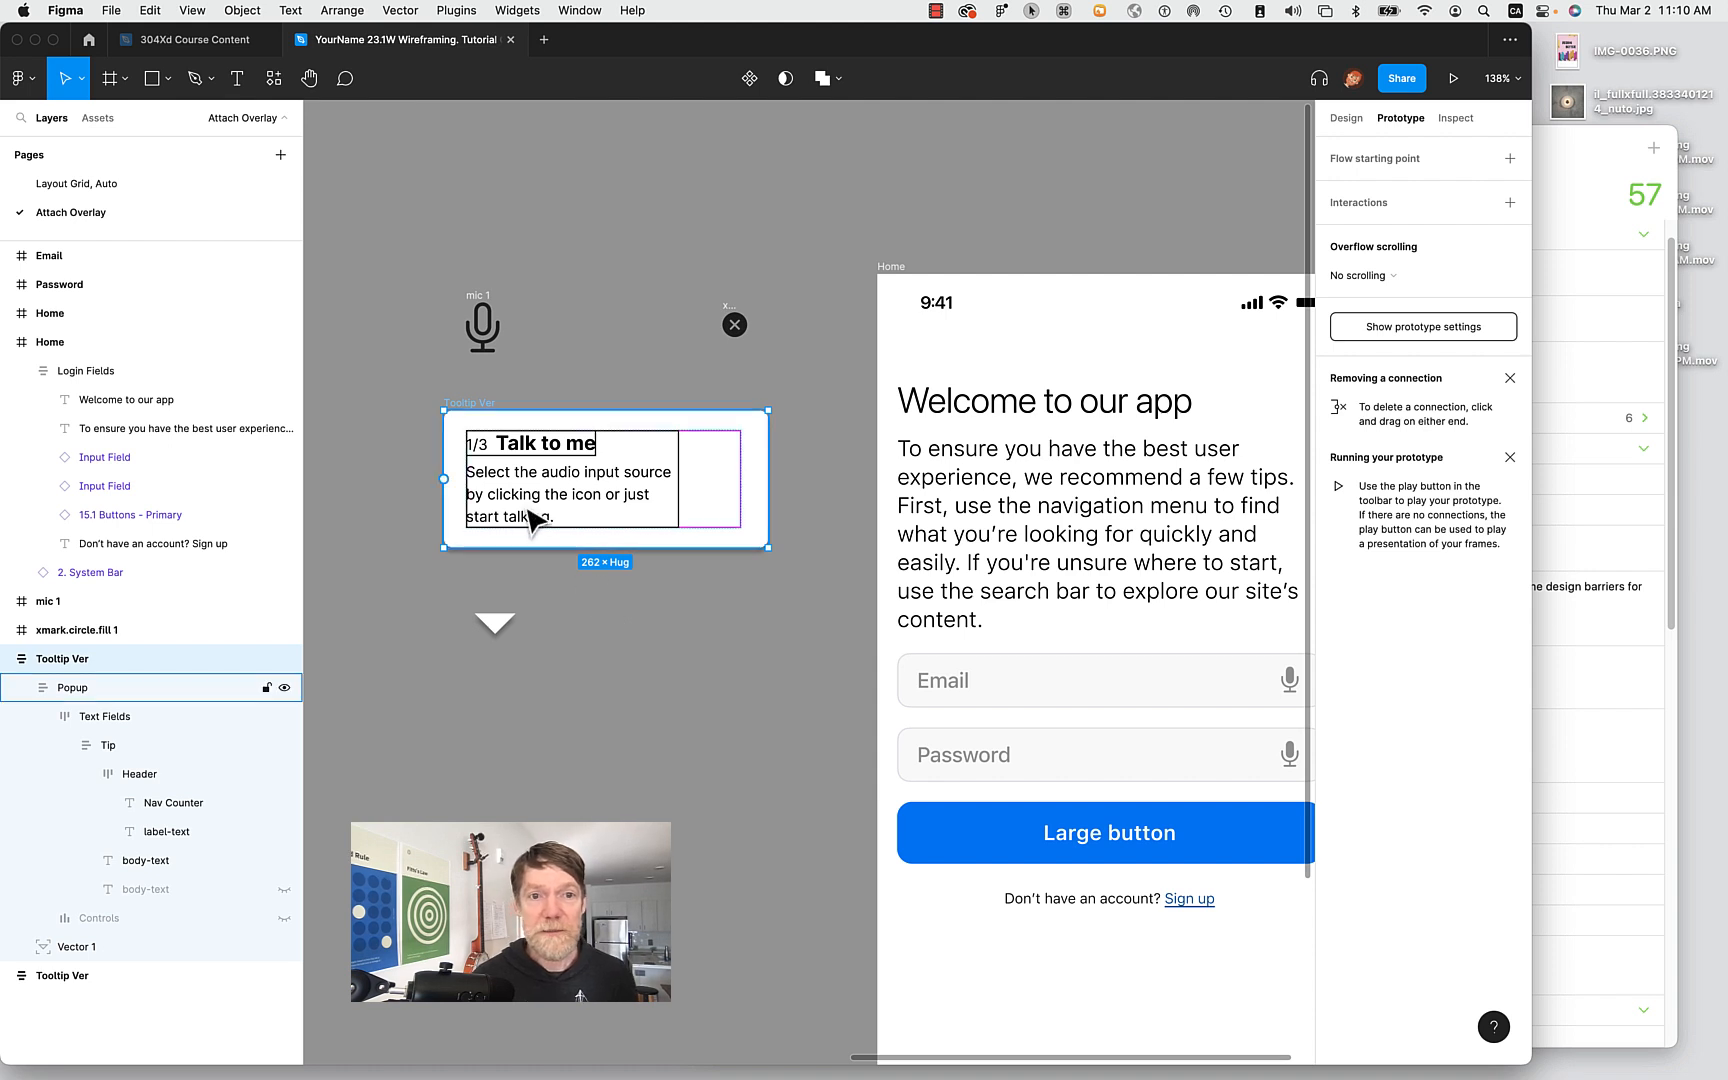
pyautogui.doubleClick(509, 451)
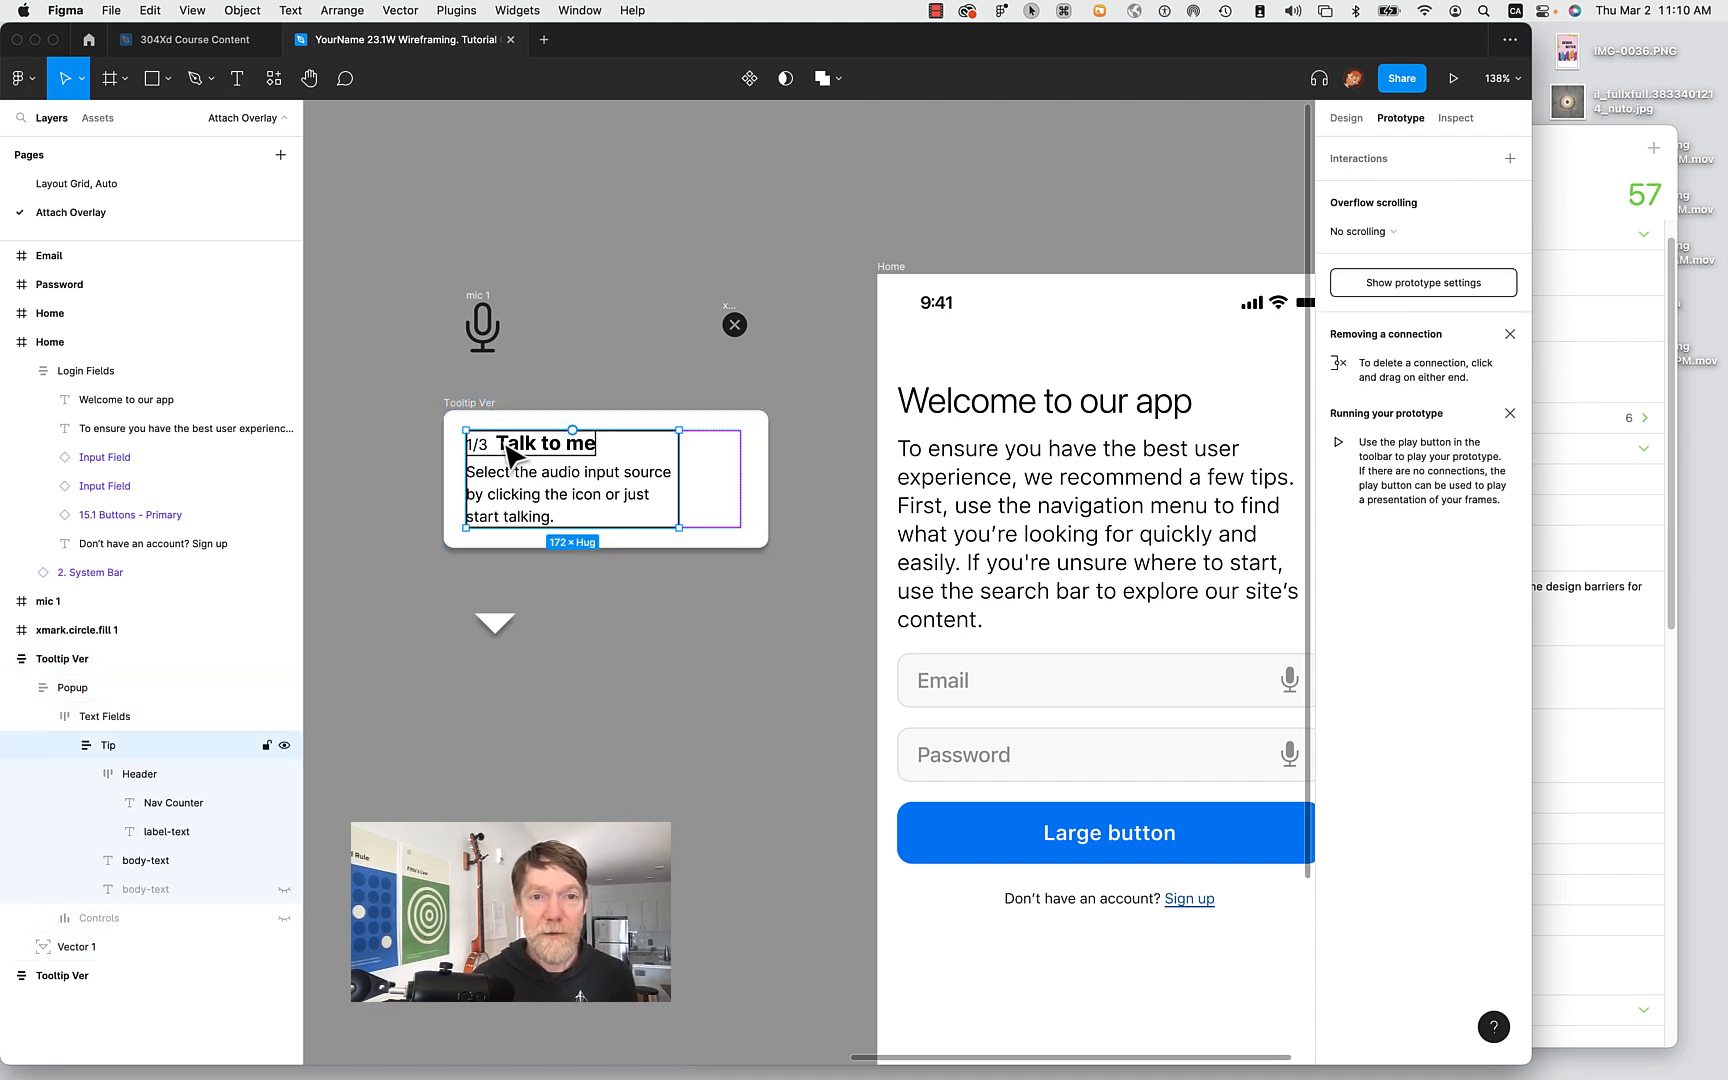
pyautogui.click(511, 455)
pyautogui.moveTo(532, 458); pyautogui.dragTo(603, 304)
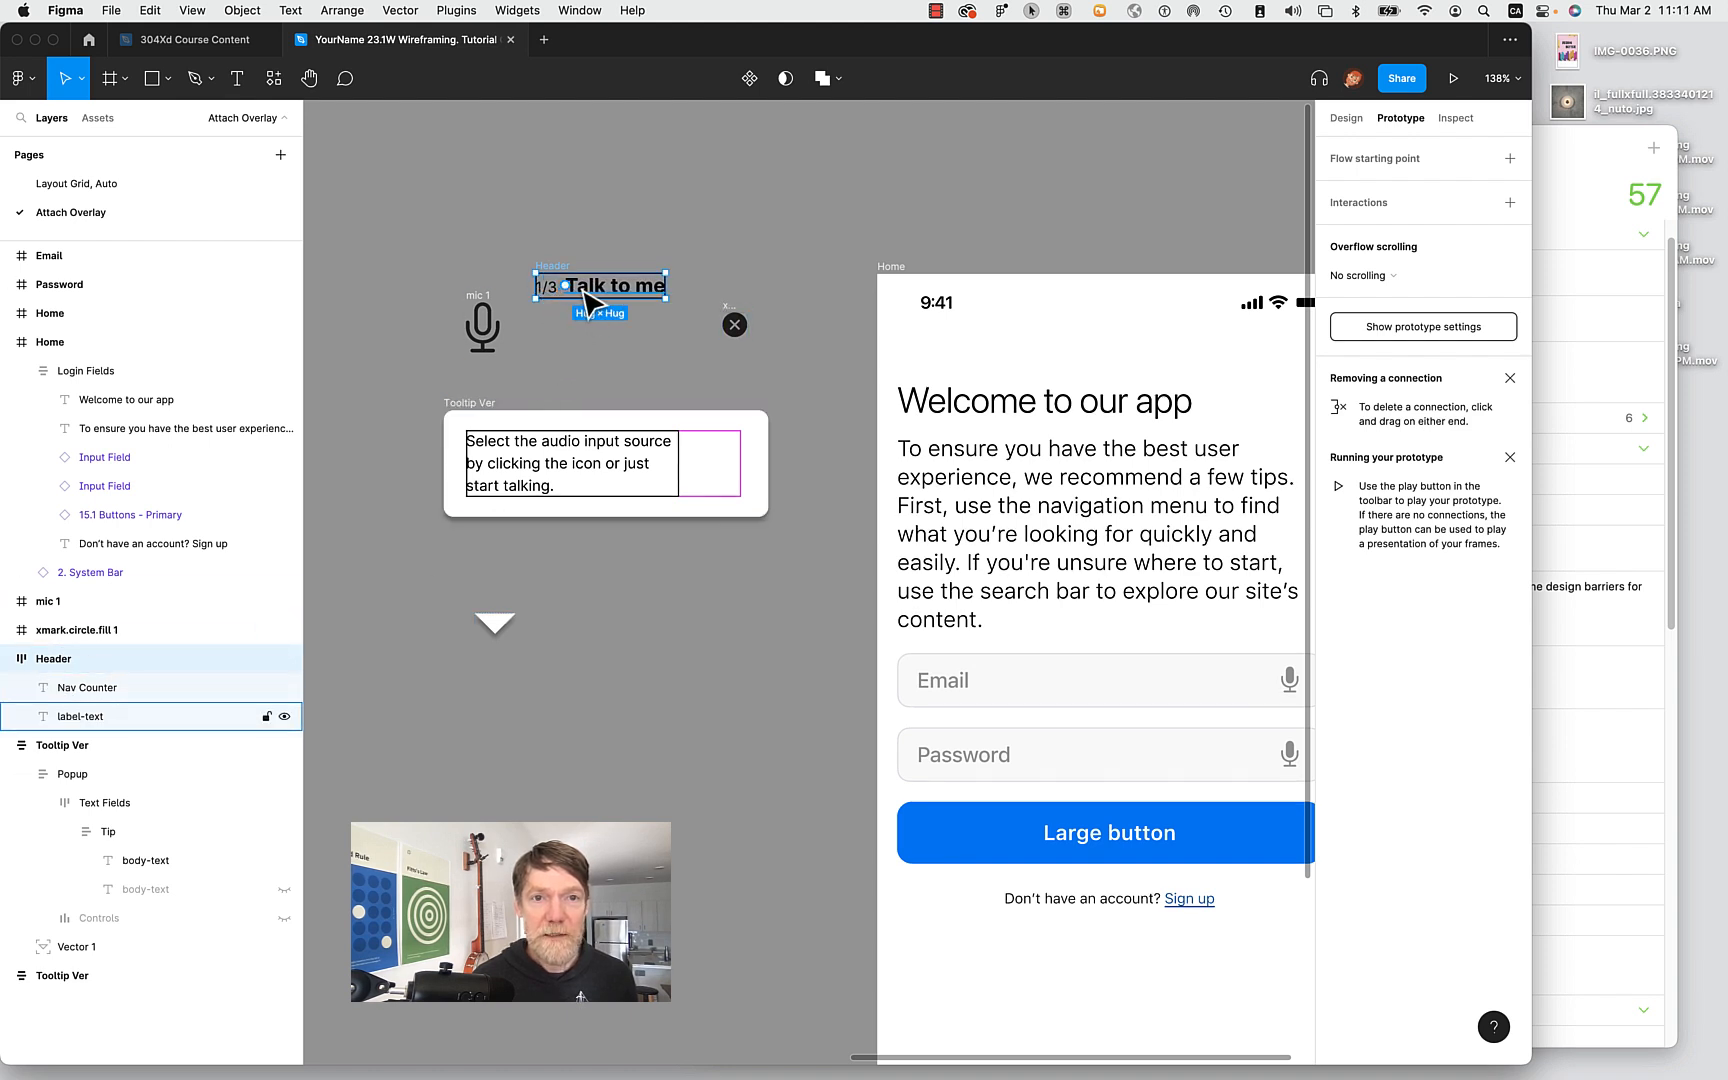
# Inspect the 1/3 Nav Counter and Talk to me label, toggling each layer's visibility off and on.
pyautogui.click(97, 688)
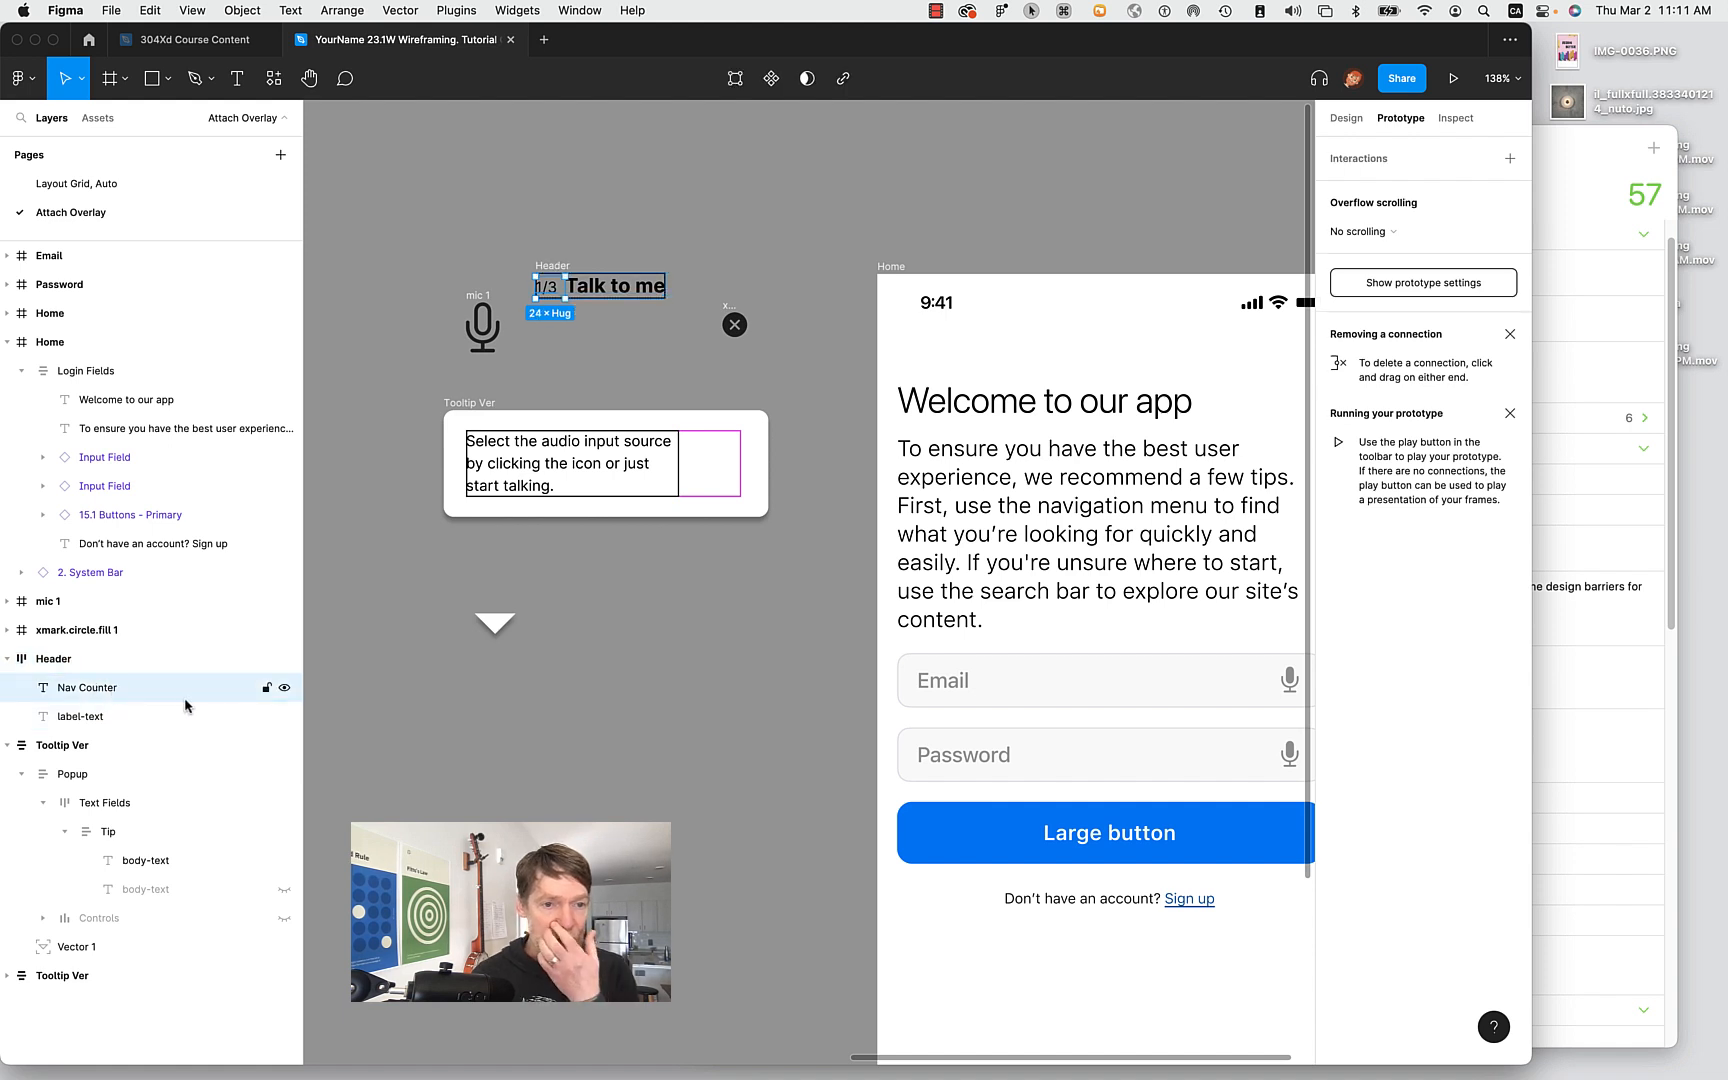
pyautogui.click(88, 716)
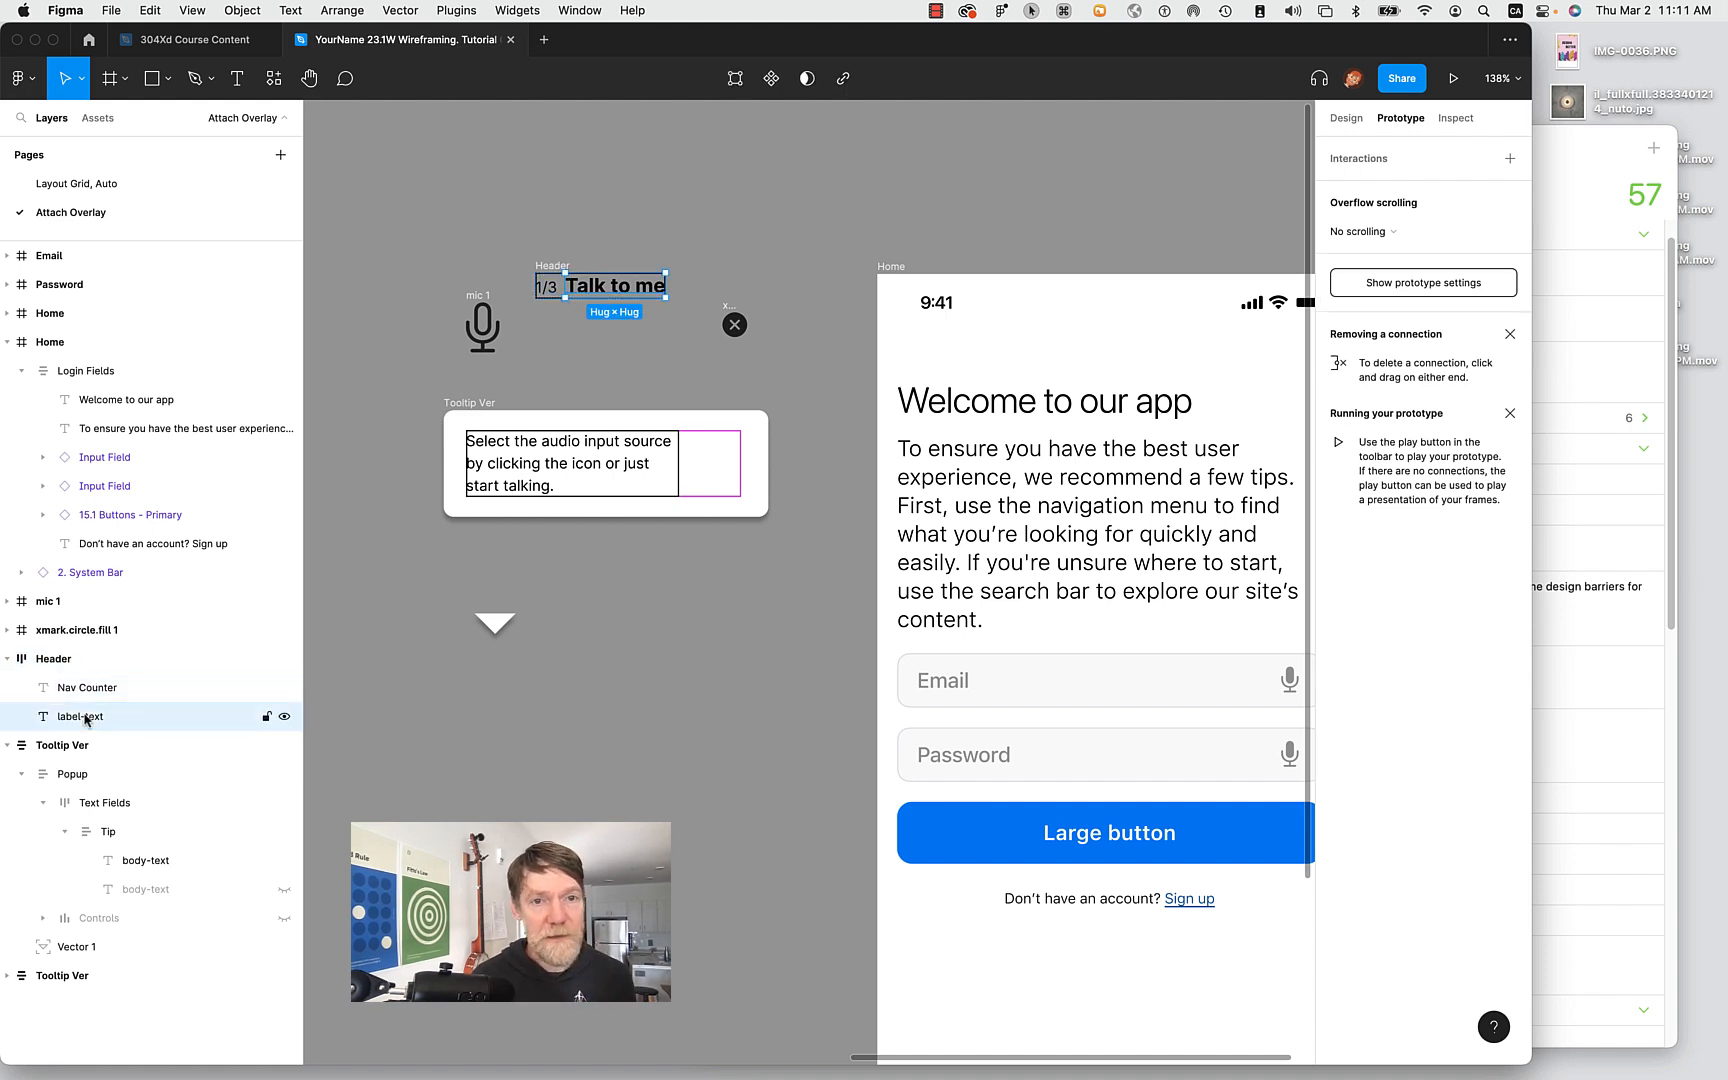
pyautogui.click(552, 287)
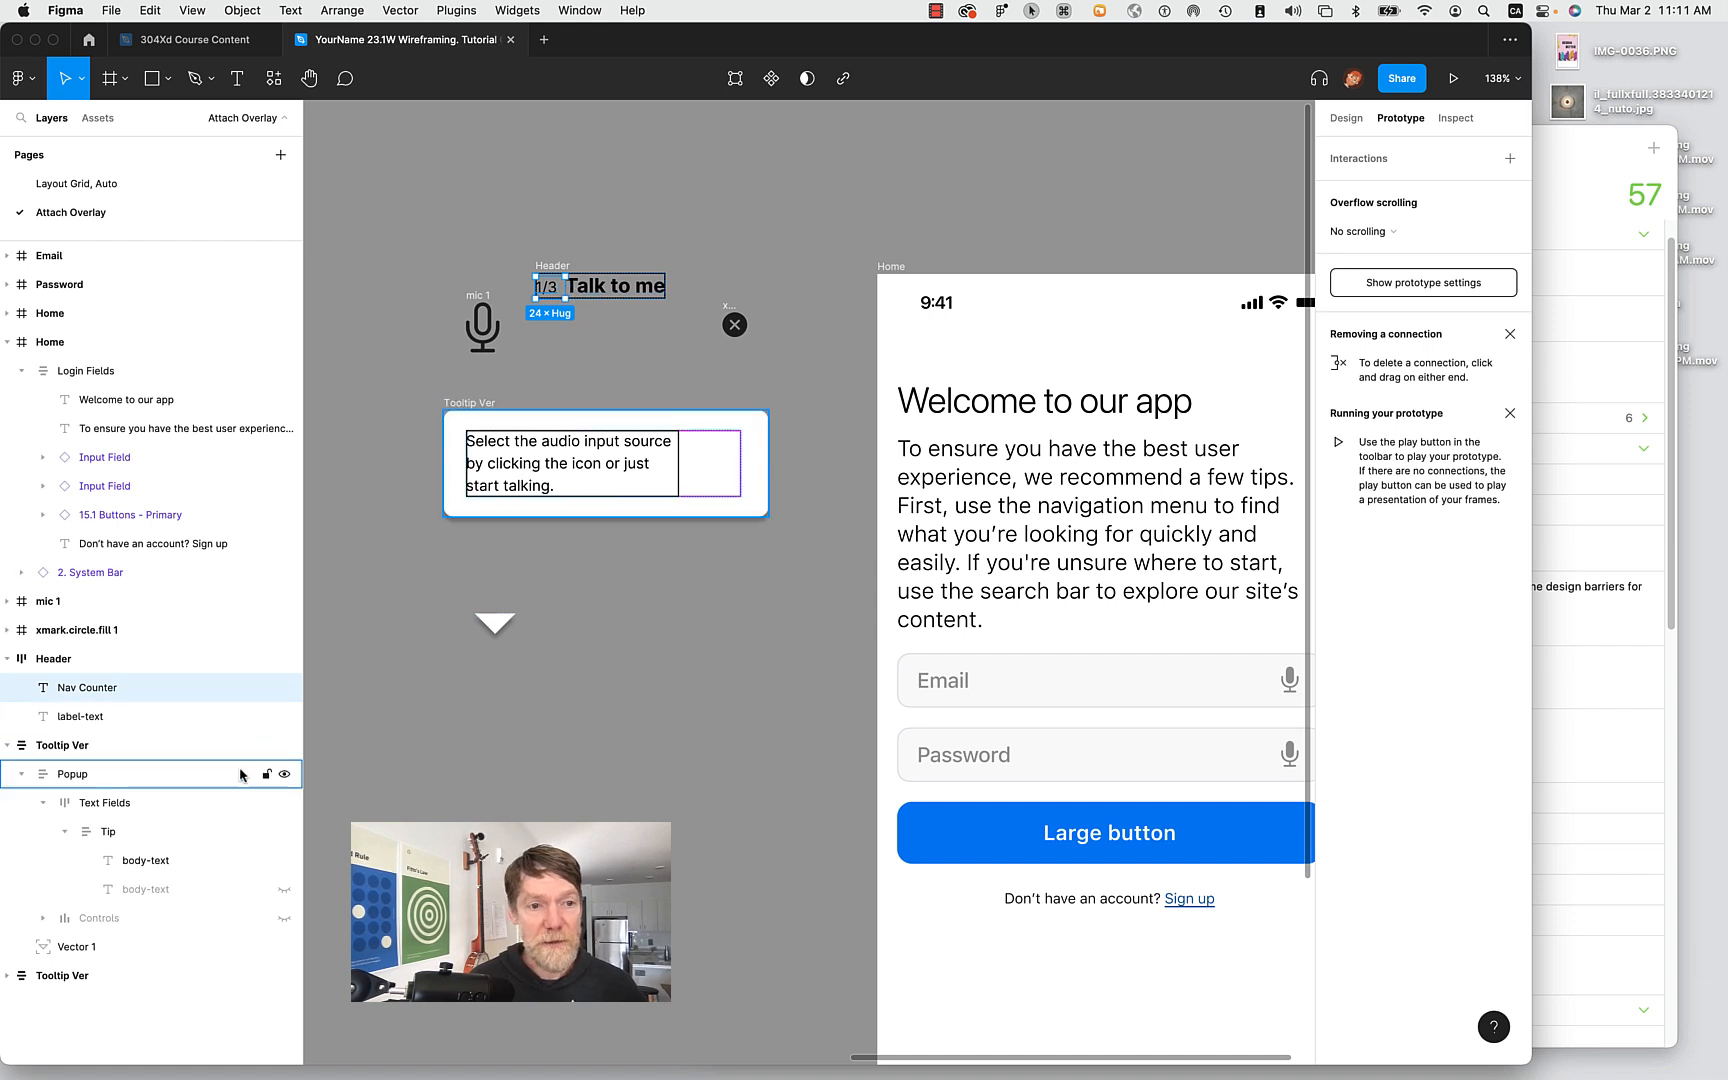
pyautogui.click(285, 717)
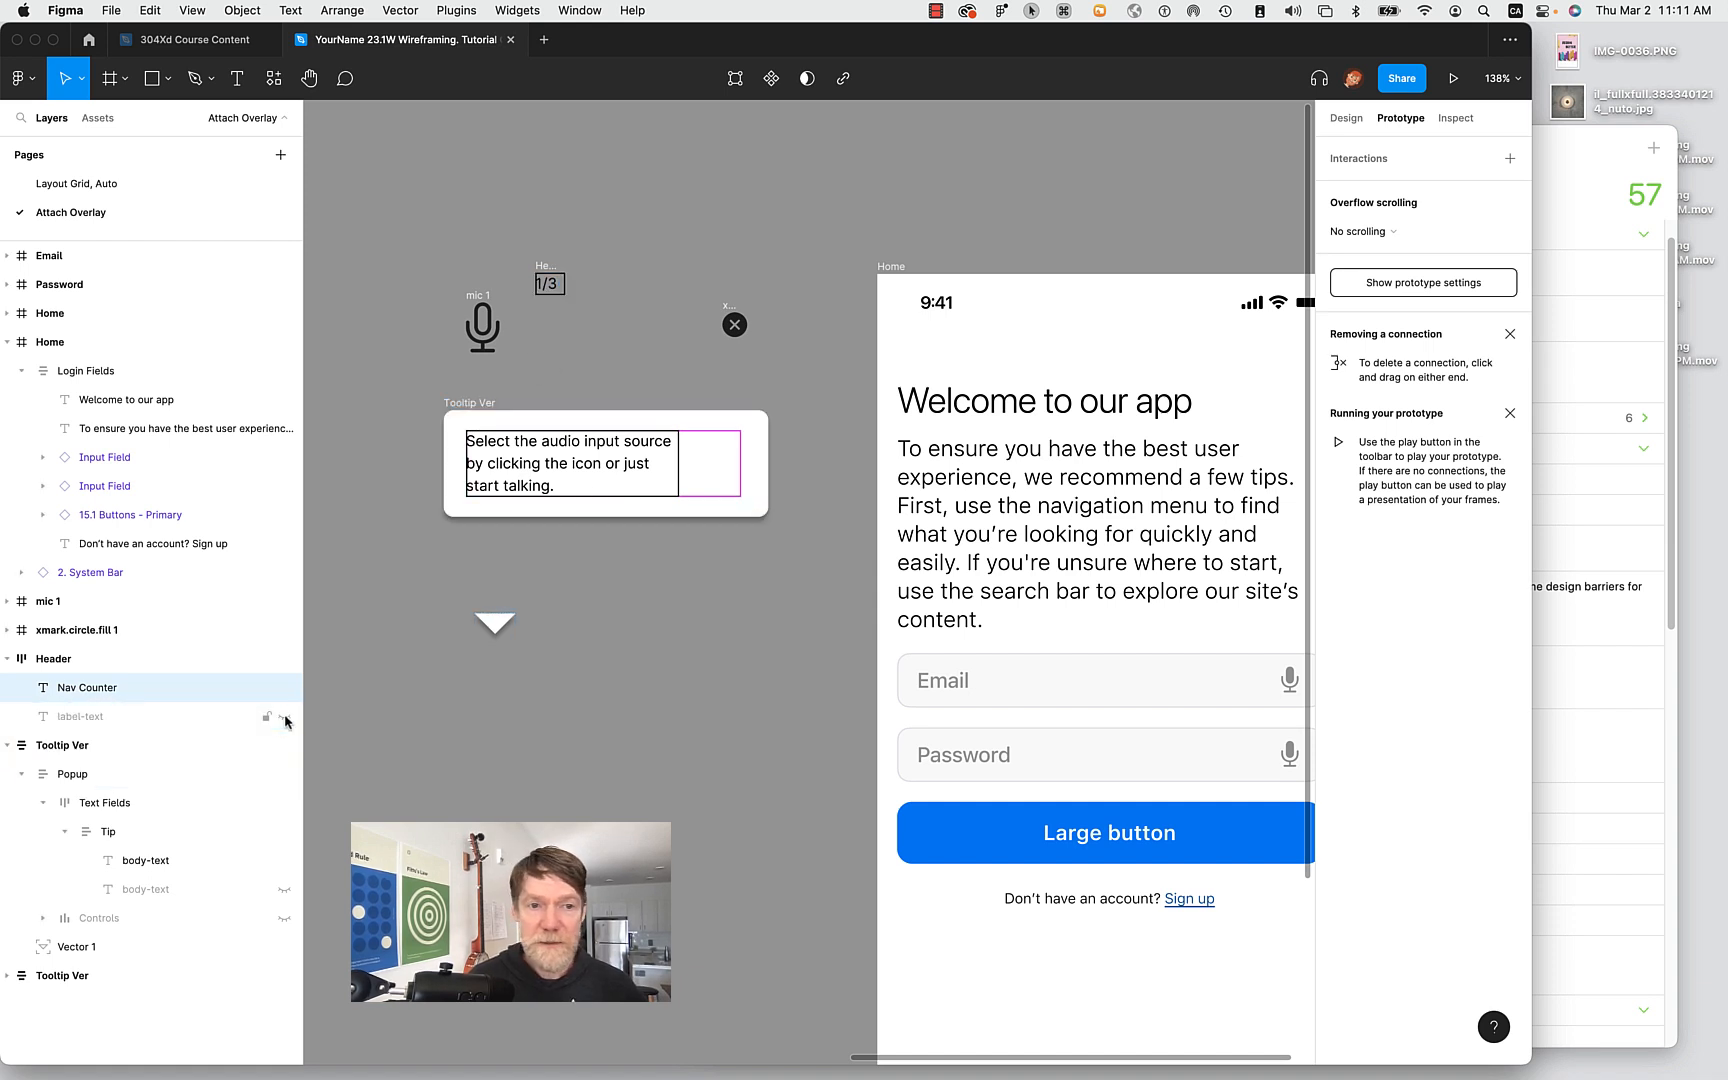
pyautogui.click(285, 717)
pyautogui.click(285, 690)
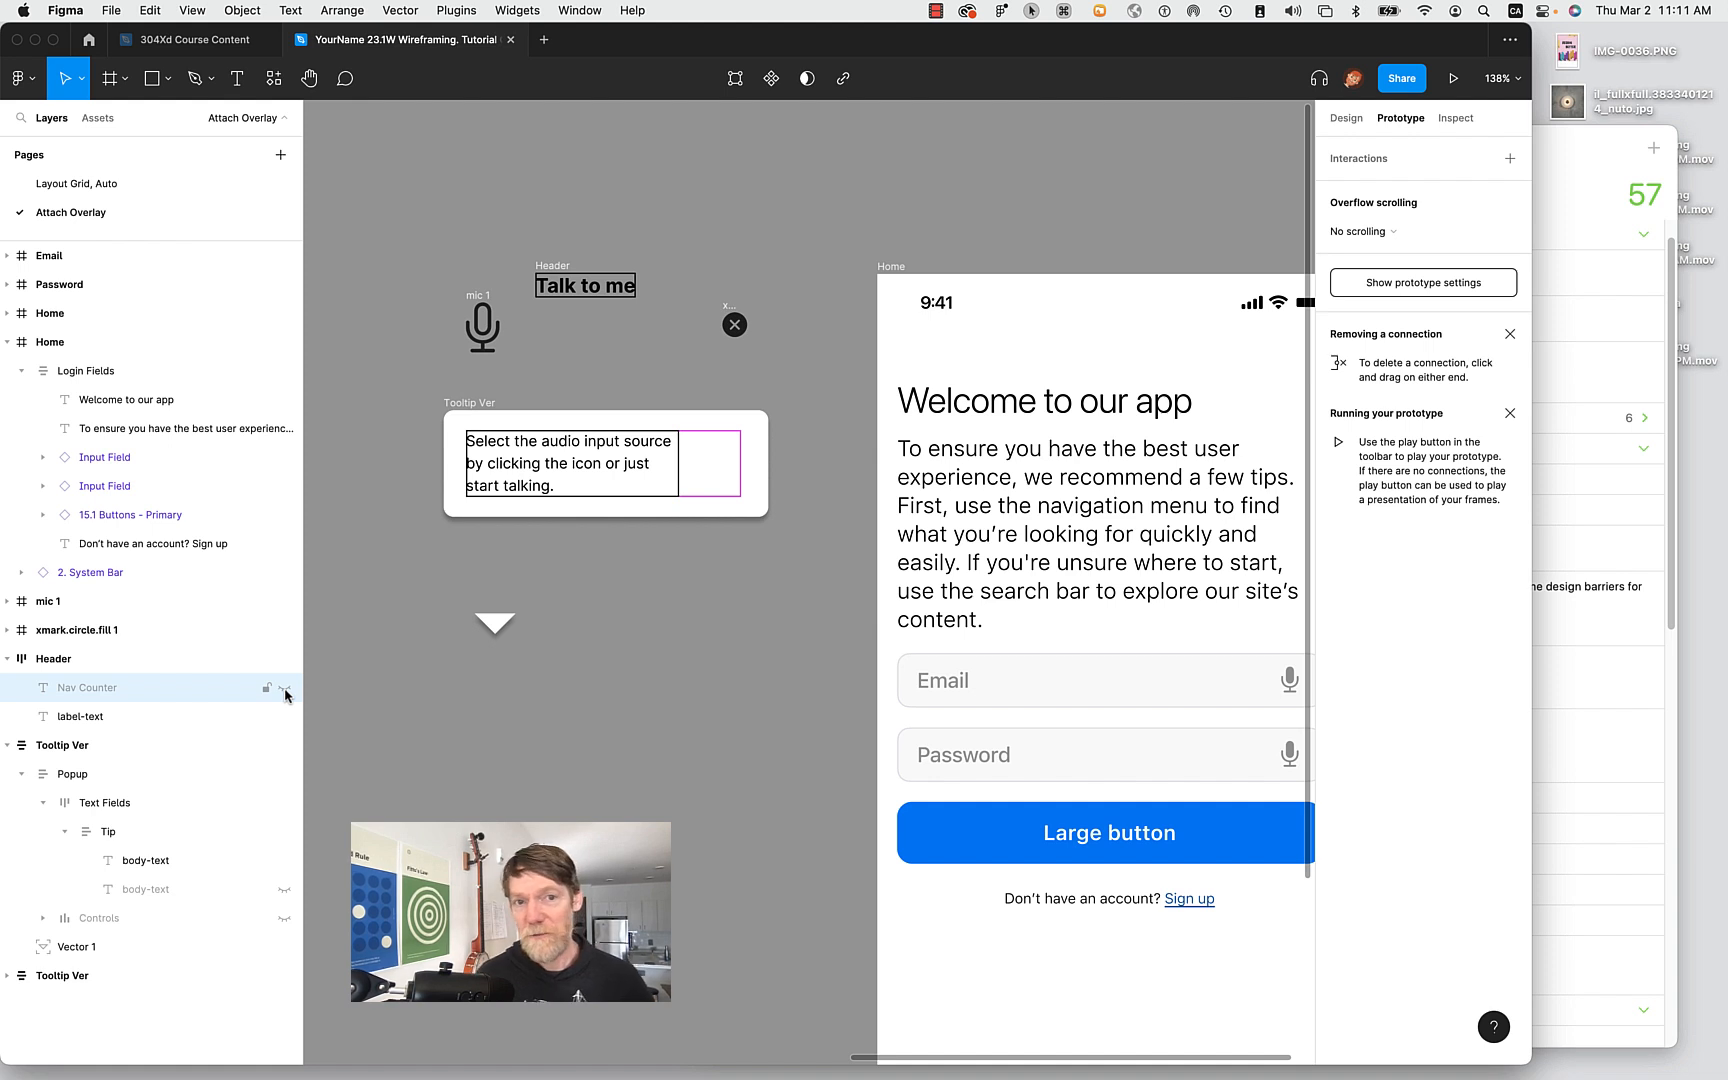
pyautogui.click(285, 690)
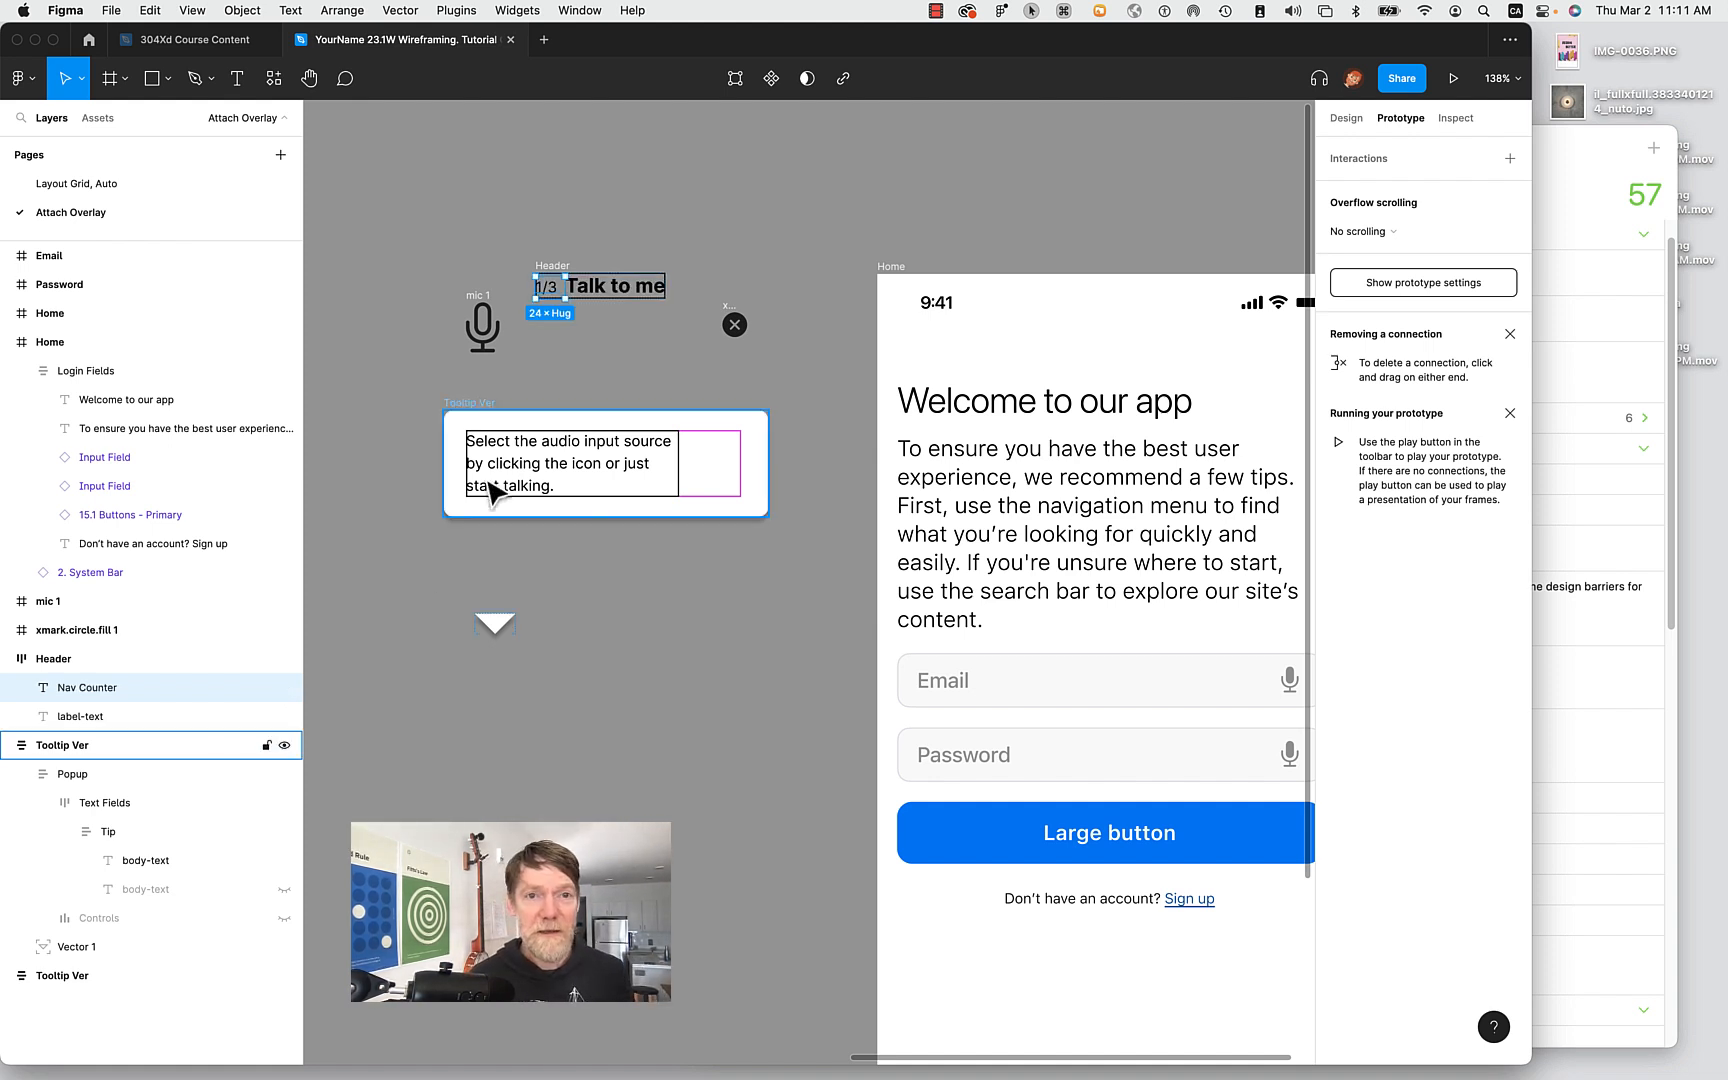
# Drill into the tooltip's Tip layer and briefly reveal, then re-hide, the Note: list text.
pyautogui.click(527, 458)
pyautogui.doubleClick(527, 456)
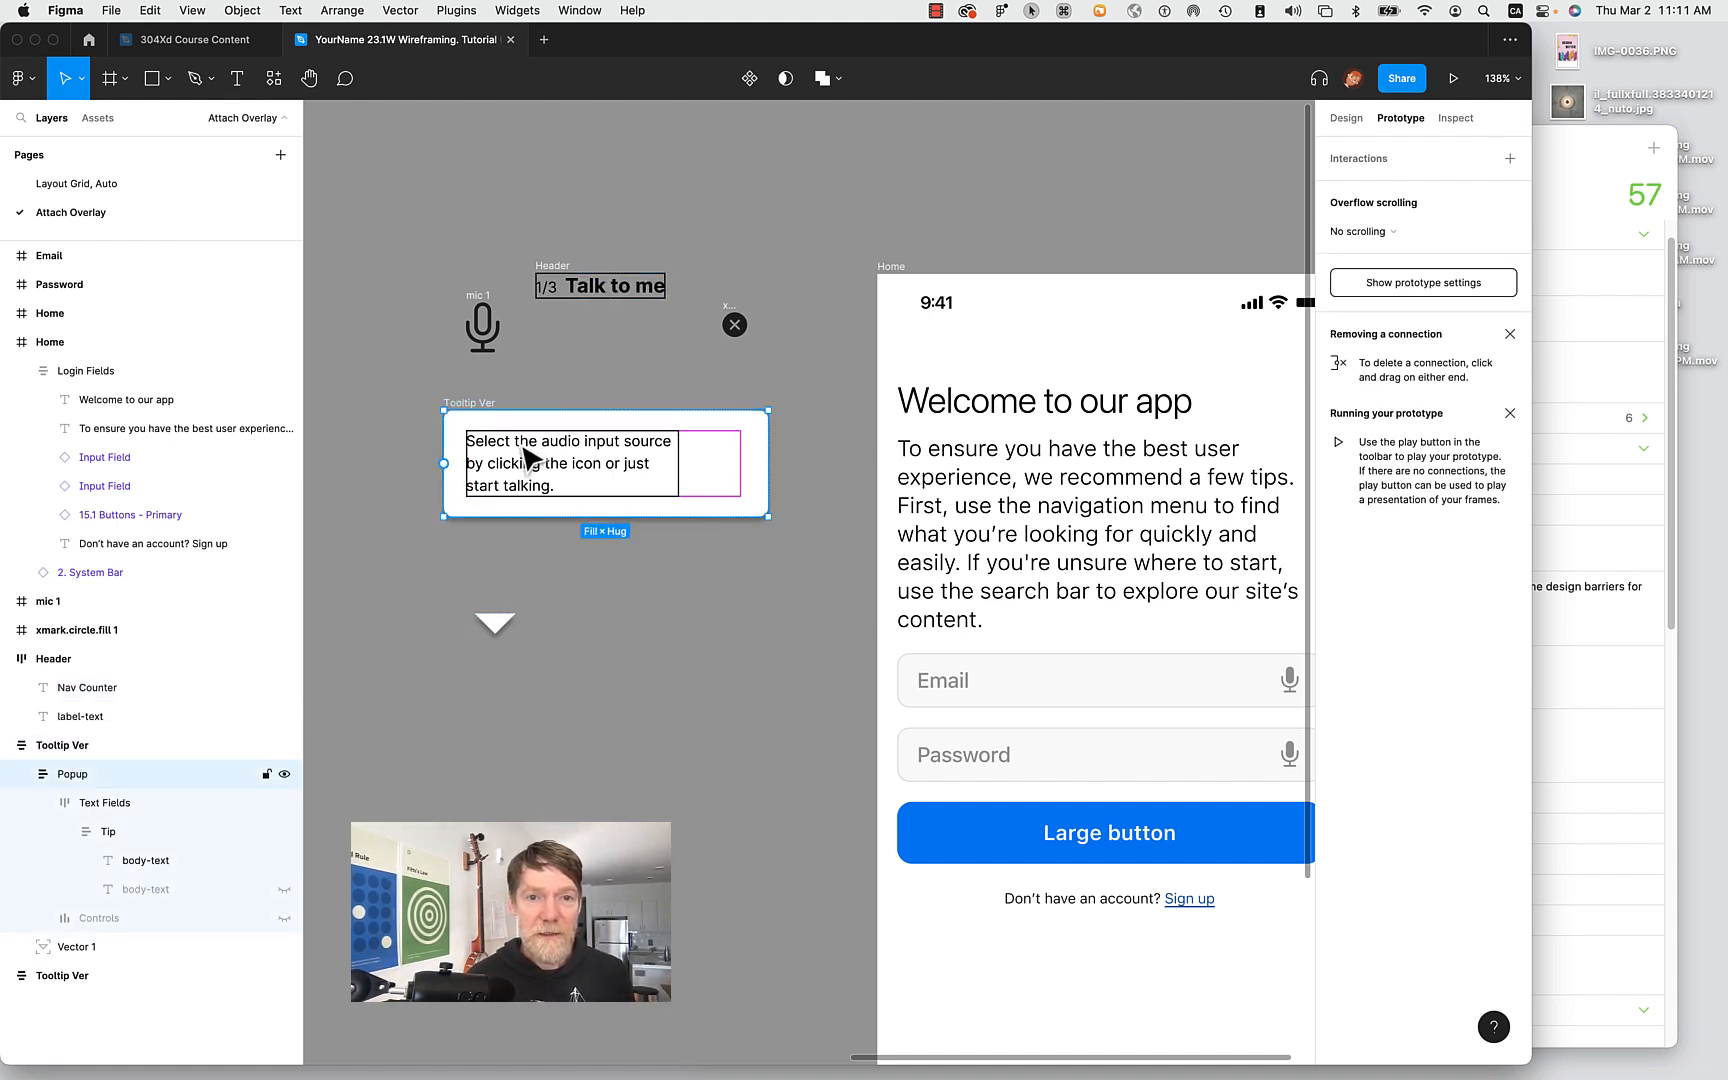
pyautogui.doubleClick(535, 465)
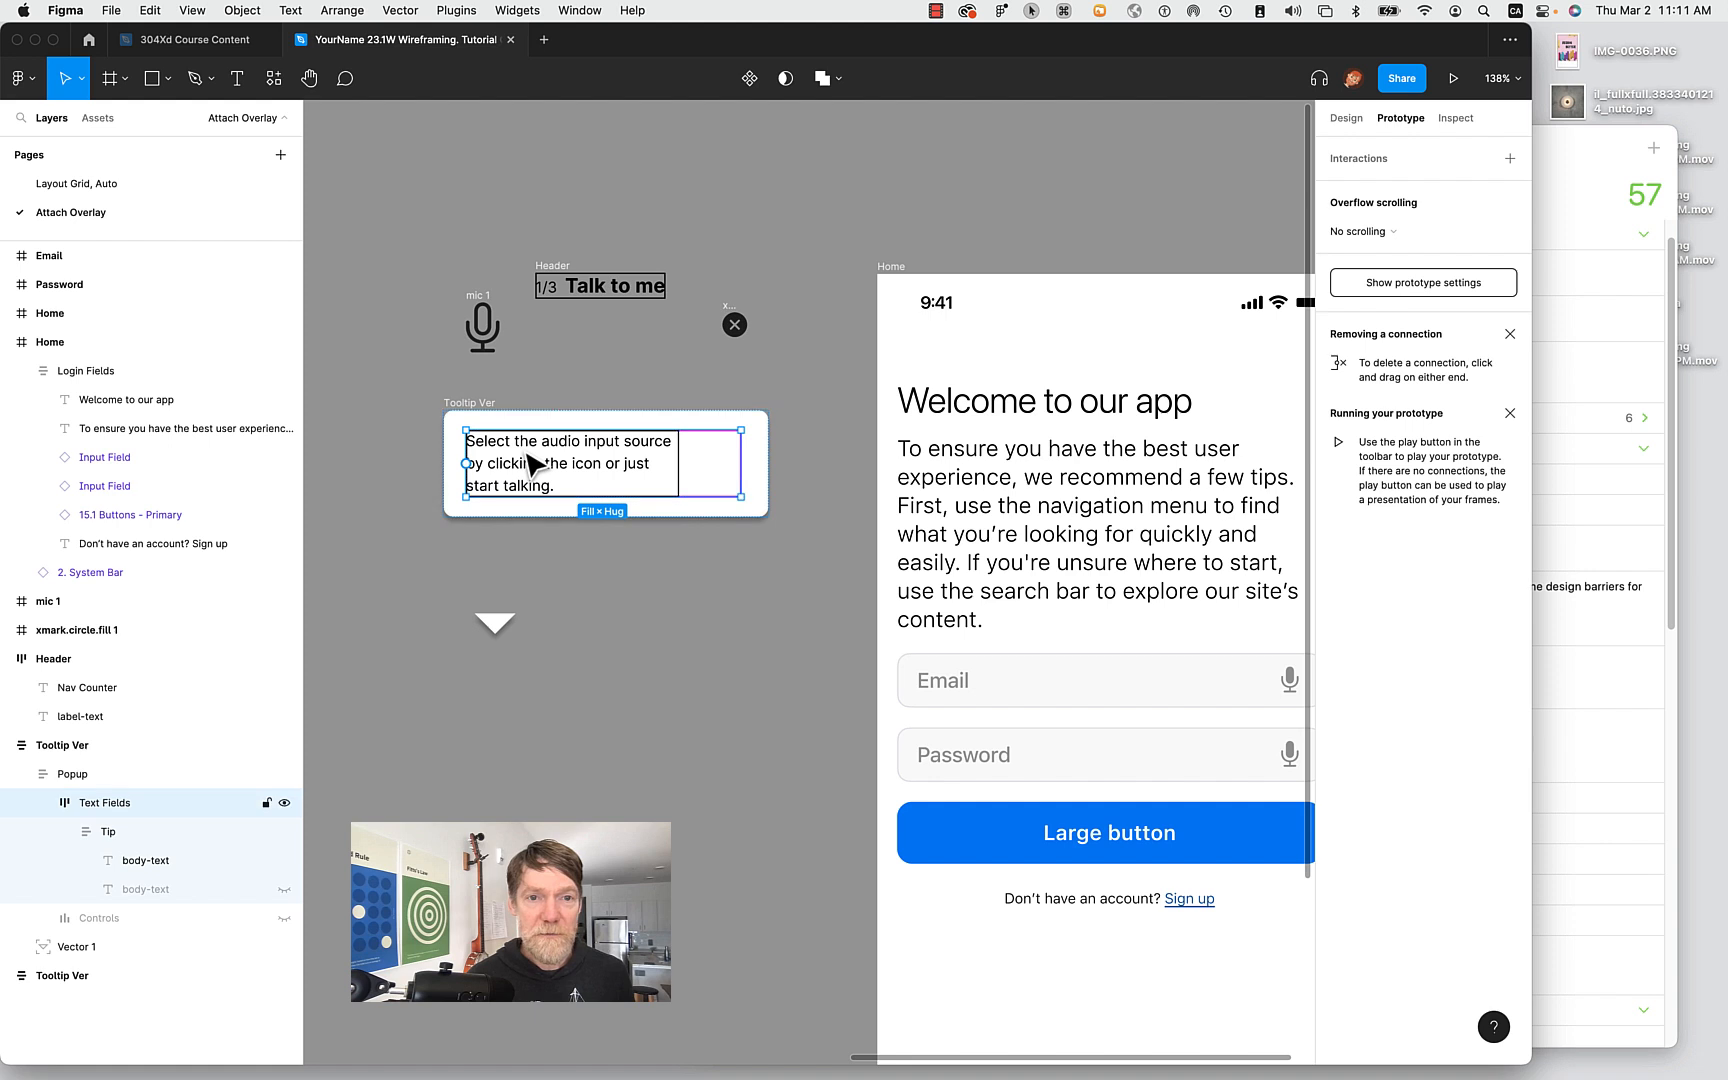
pyautogui.click(108, 832)
pyautogui.click(160, 864)
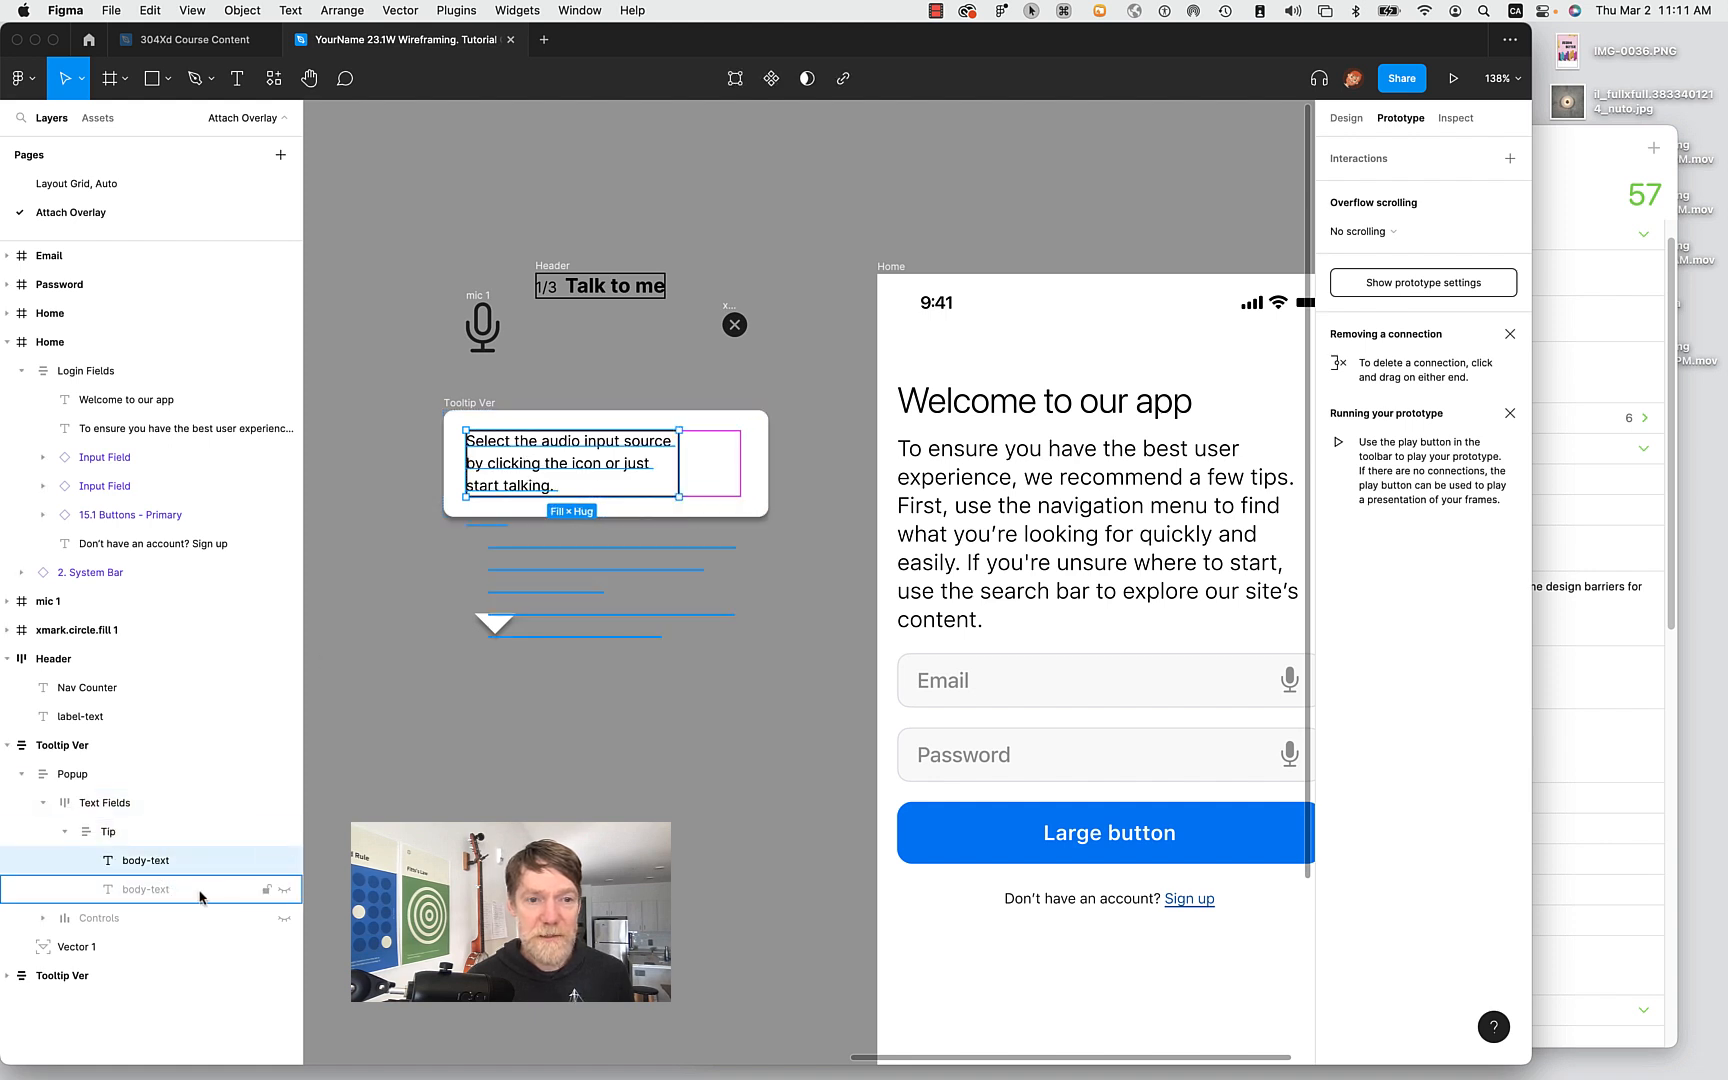
pyautogui.click(285, 890)
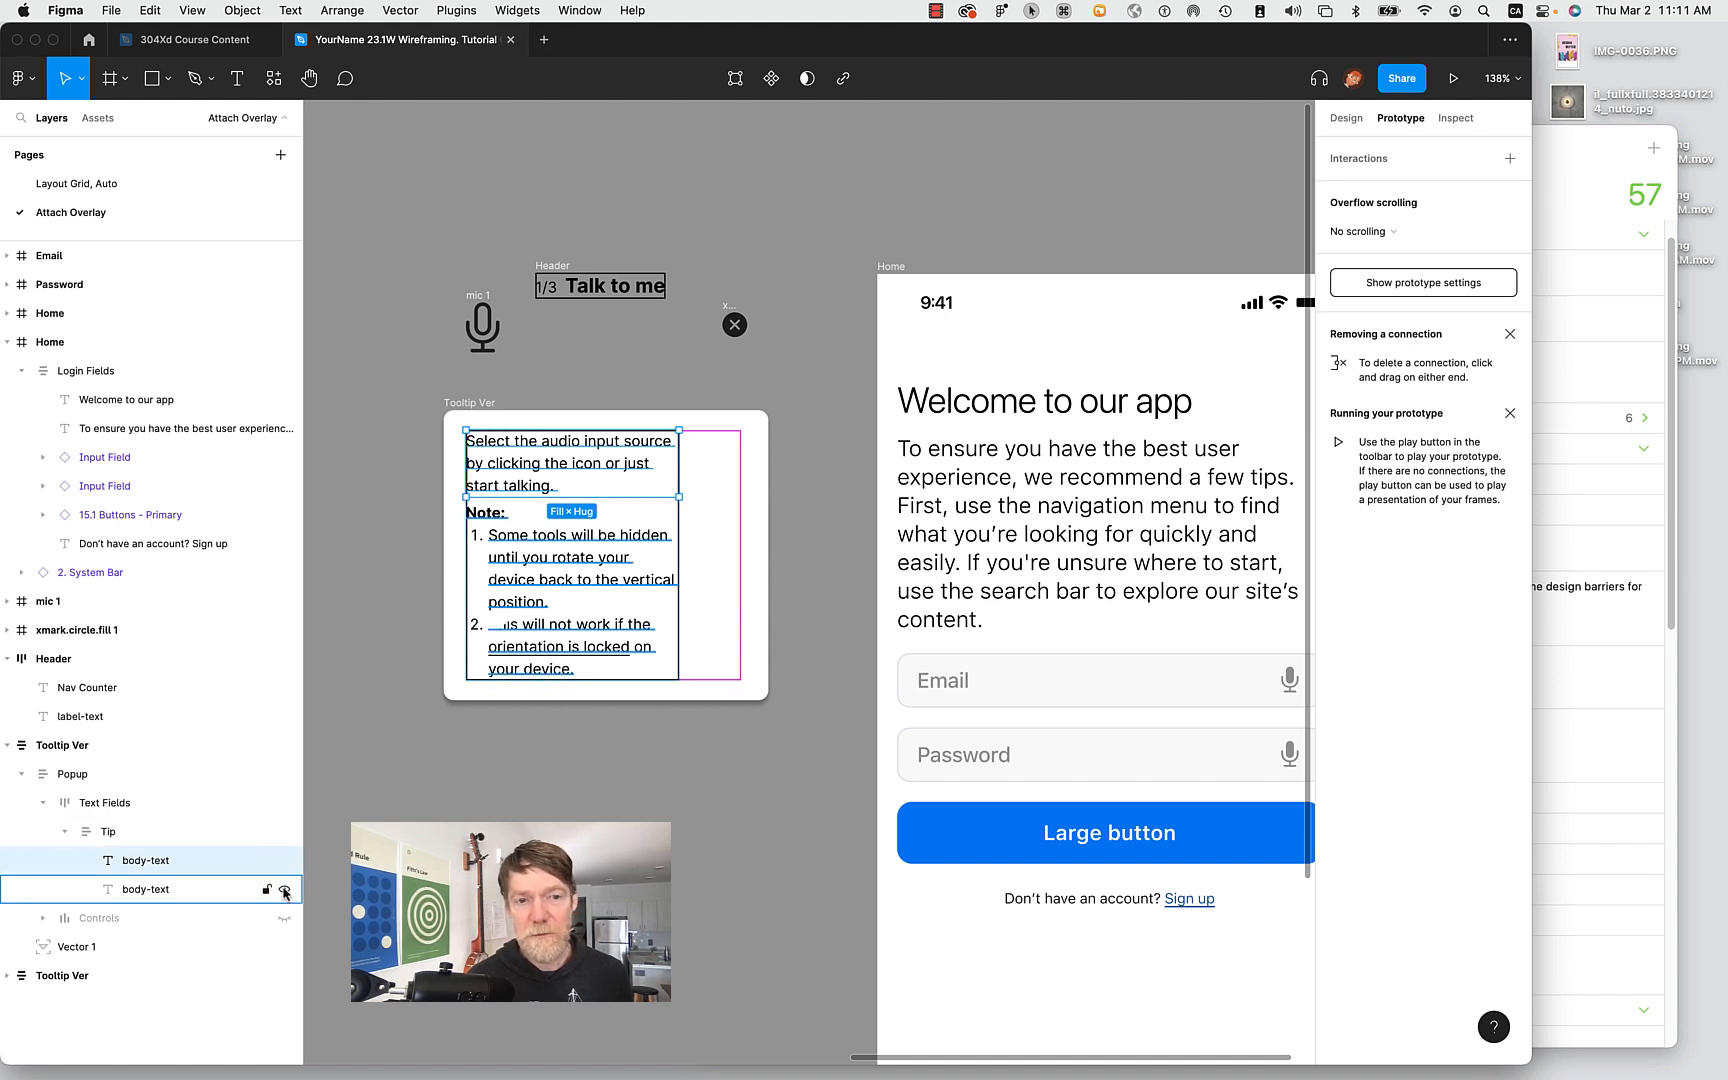
pyautogui.click(285, 890)
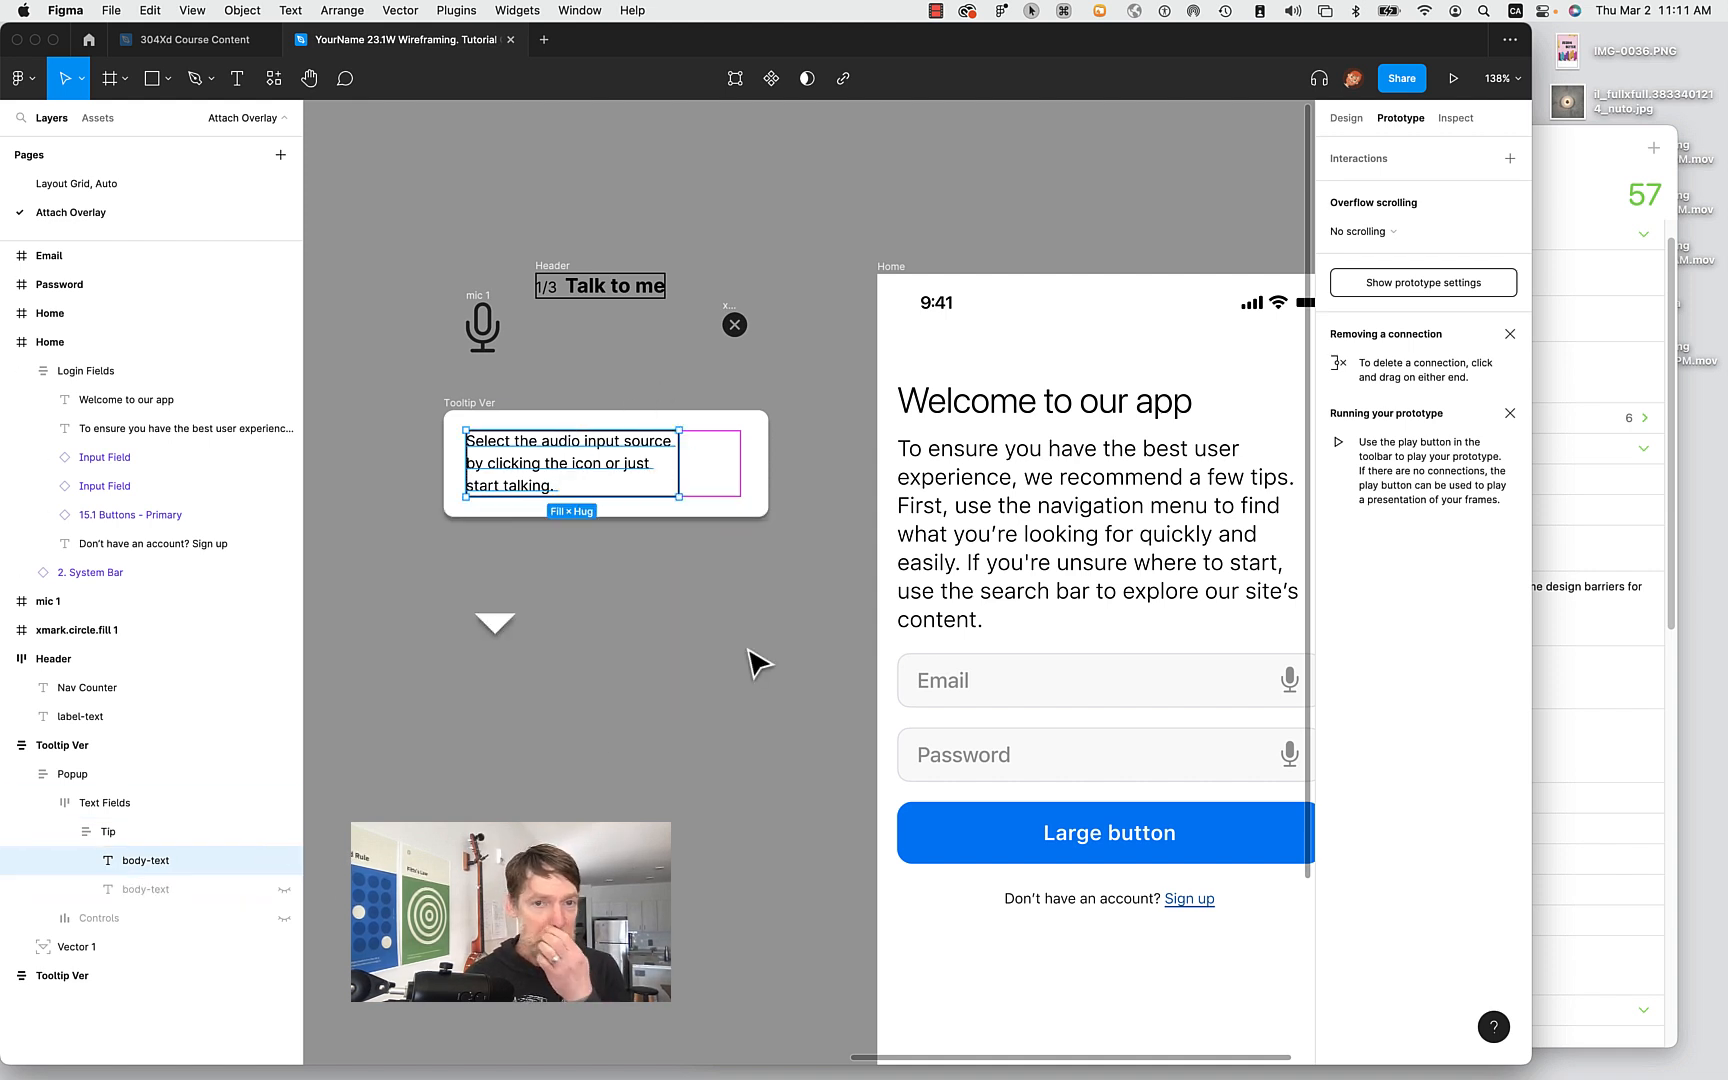
# Switch the right panel to Design and select the Talk to me header group.
pyautogui.scroll(3, 756, 679)
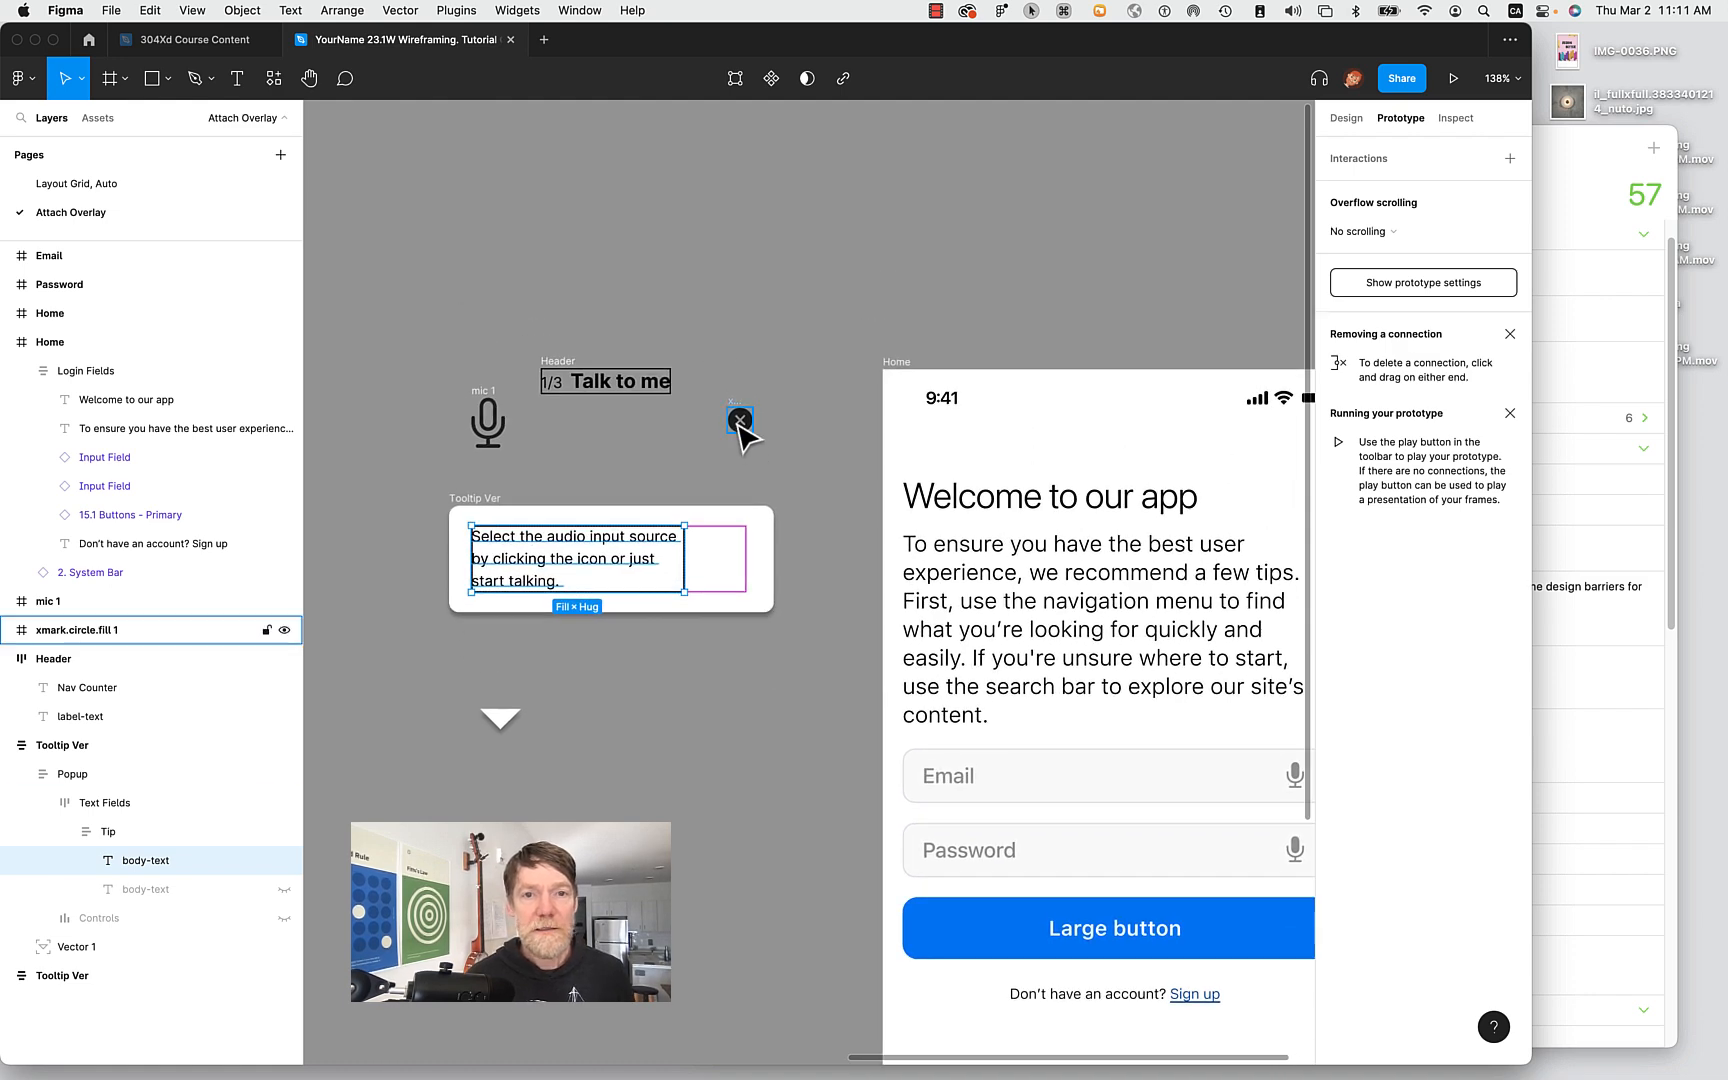
pyautogui.hscroll(-15, 560, 450)
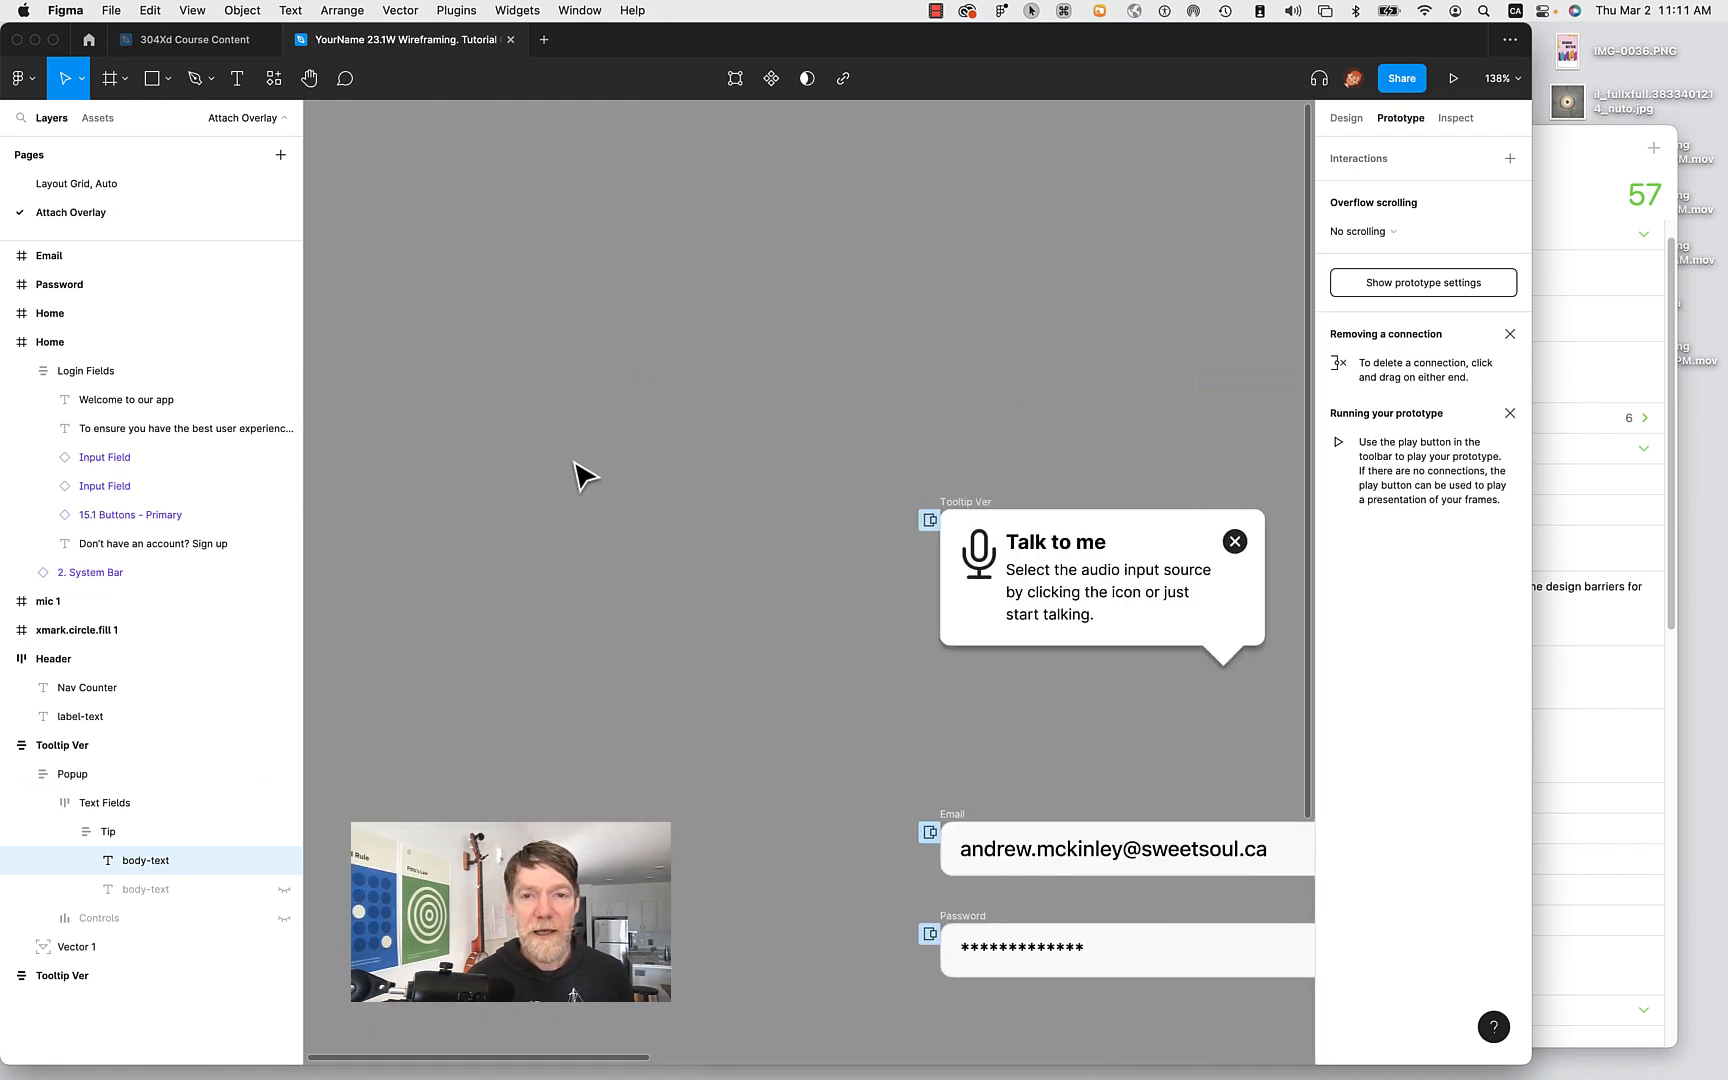
pyautogui.hscroll(15, 991, 628)
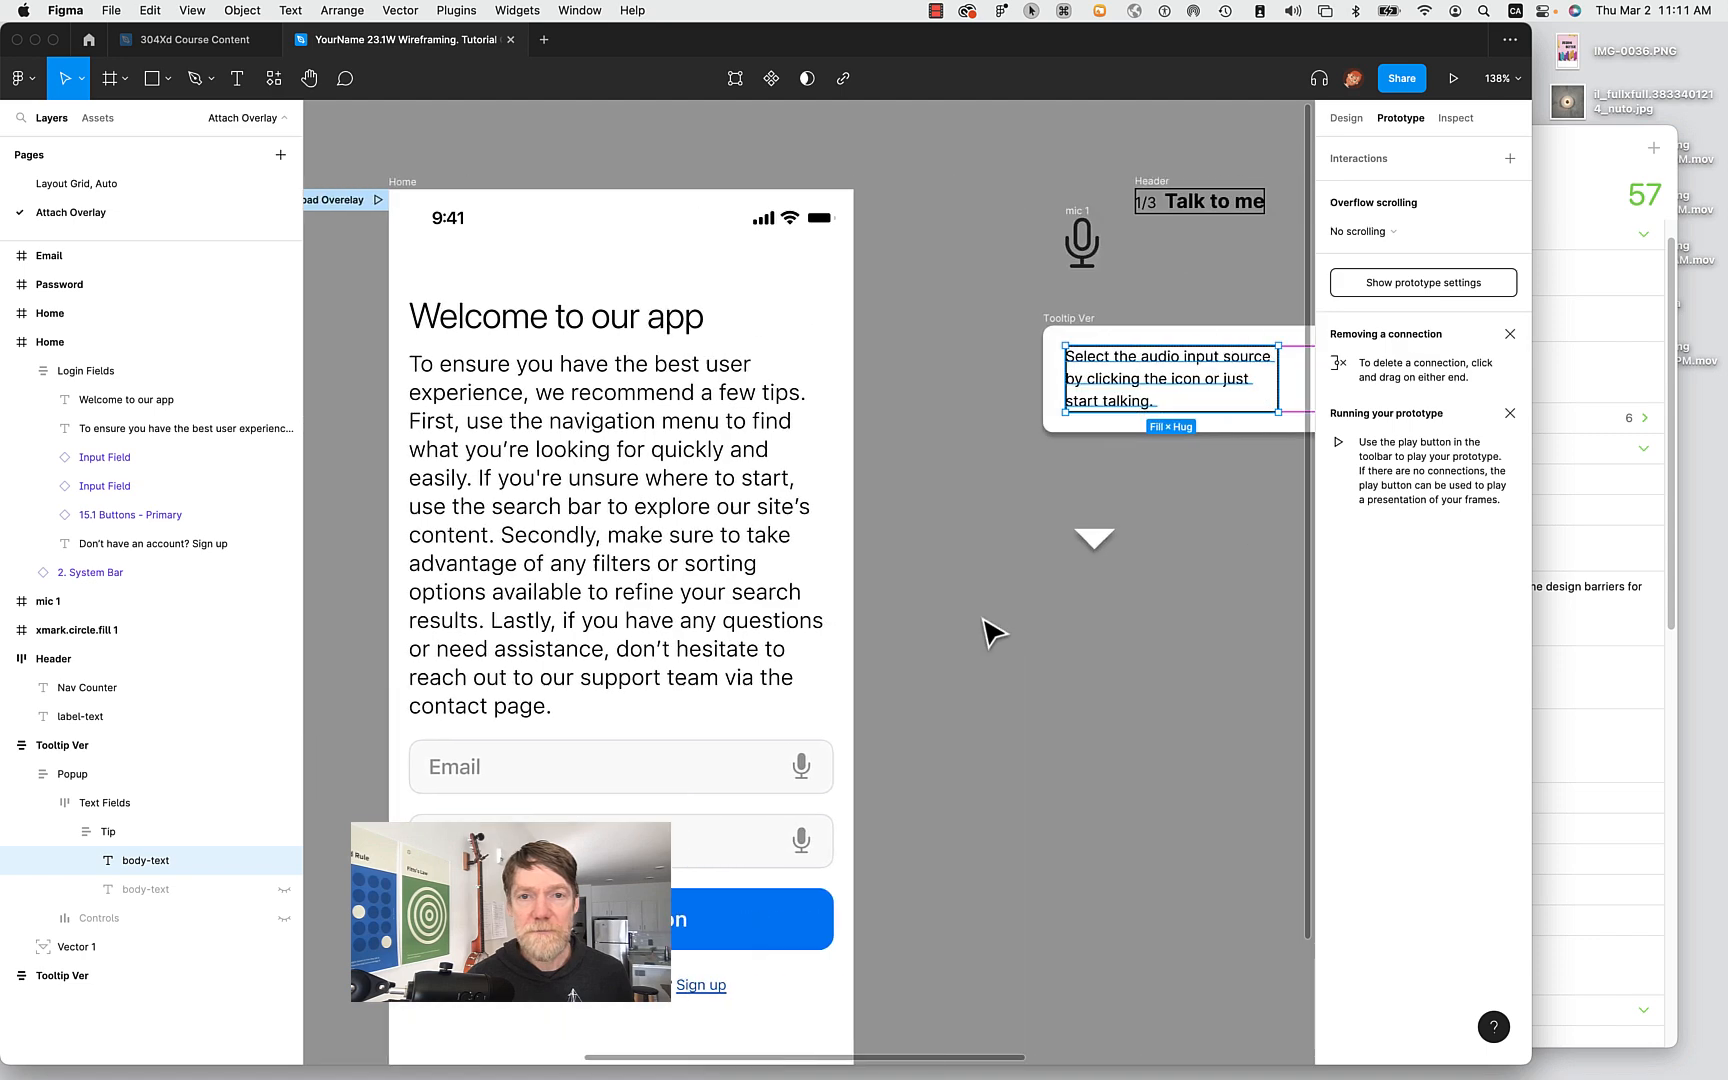
pyautogui.scroll(3, 991, 628)
pyautogui.hscroll(1, 991, 628)
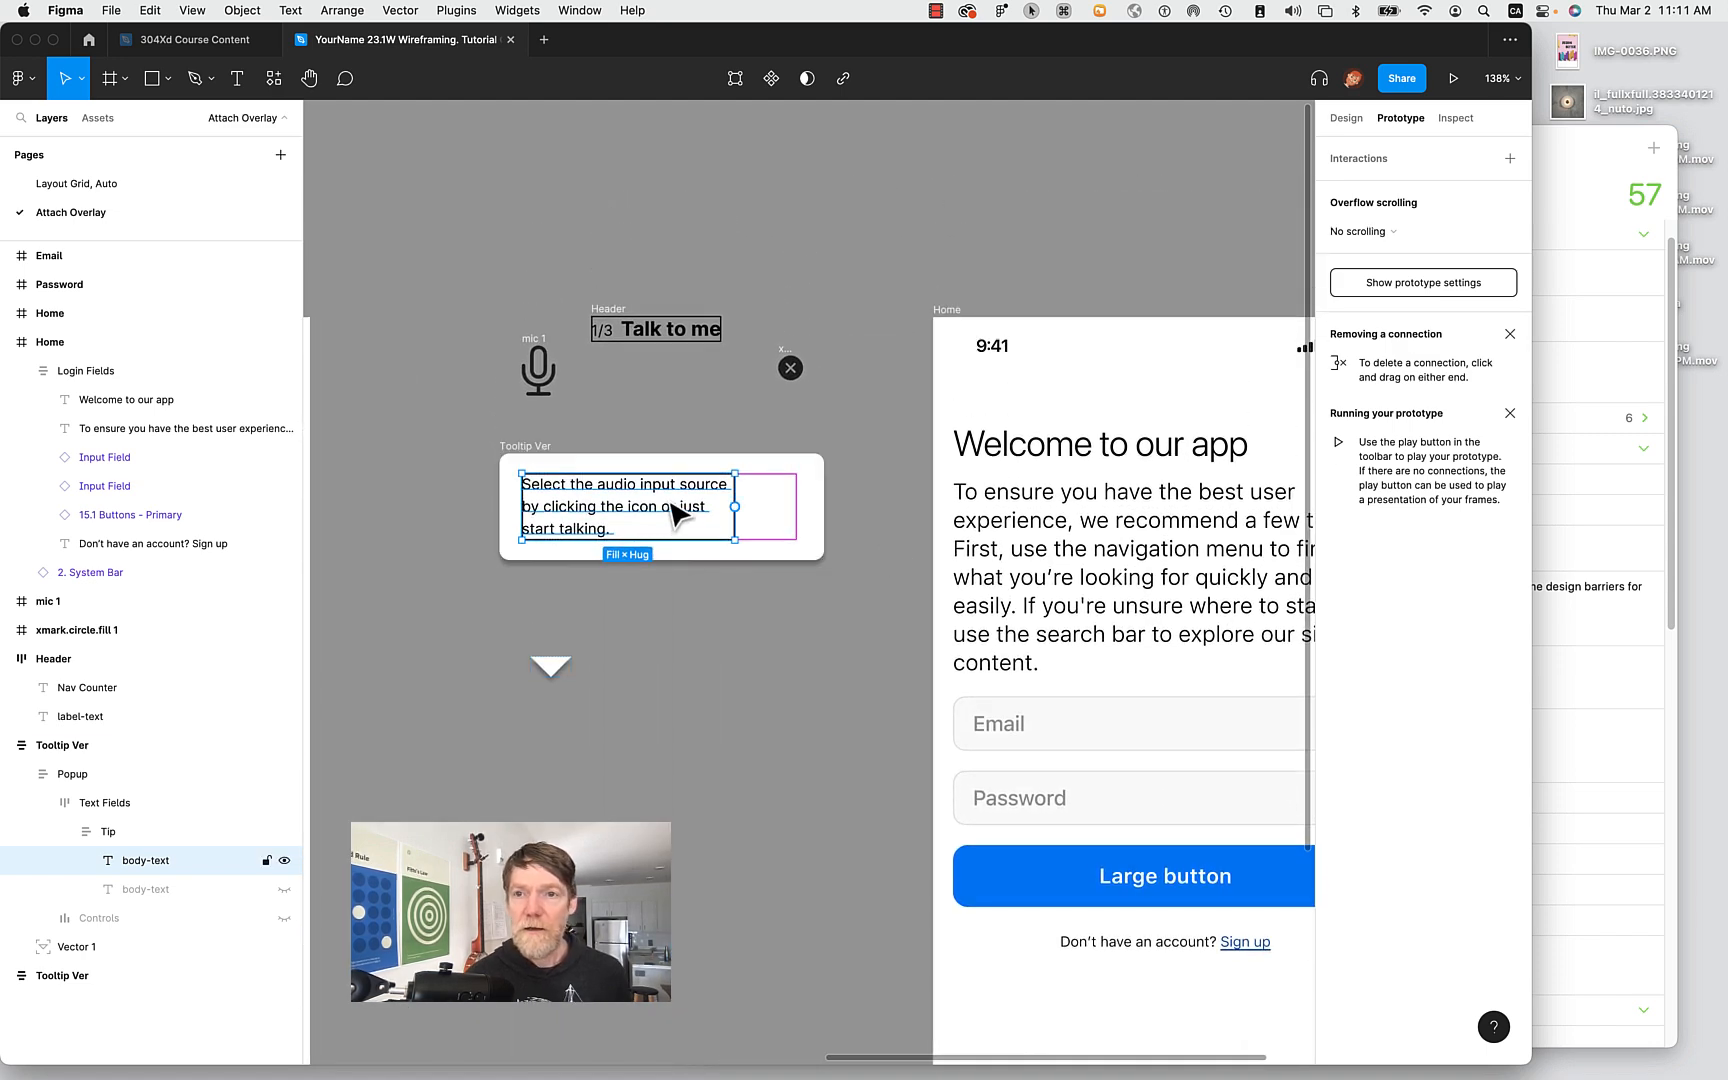
pyautogui.click(1346, 118)
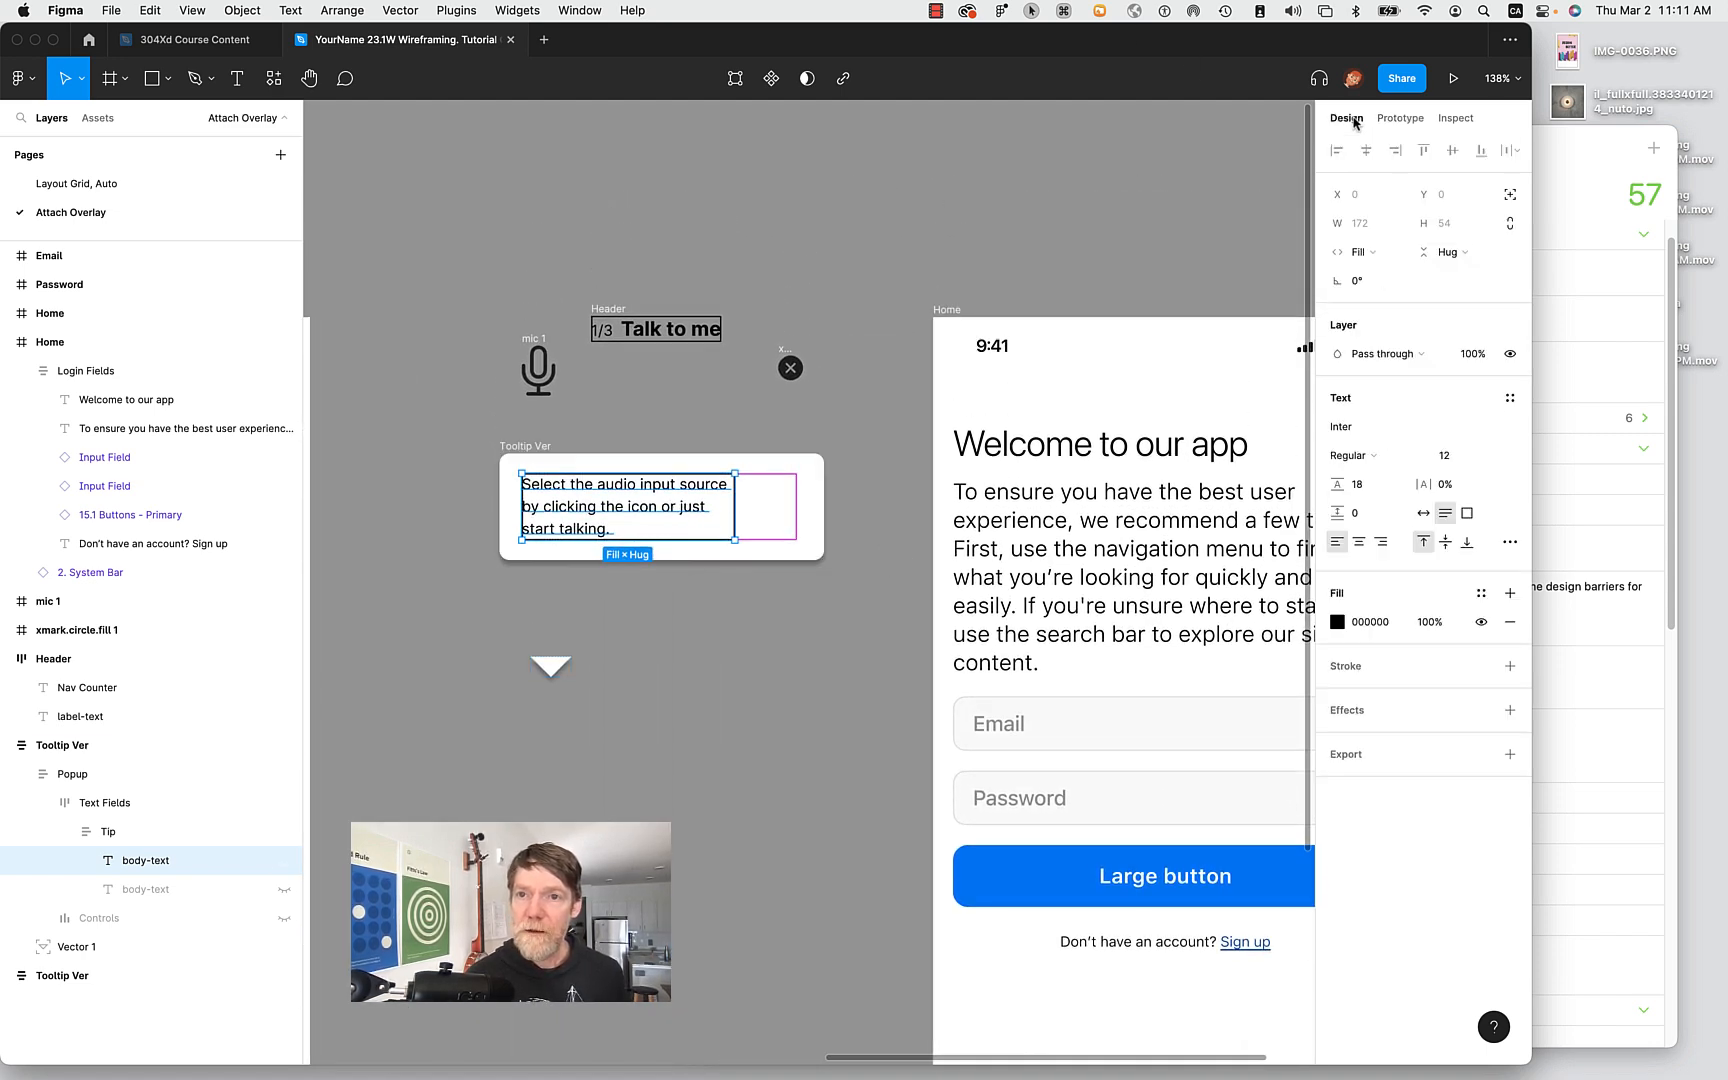
pyautogui.click(663, 418)
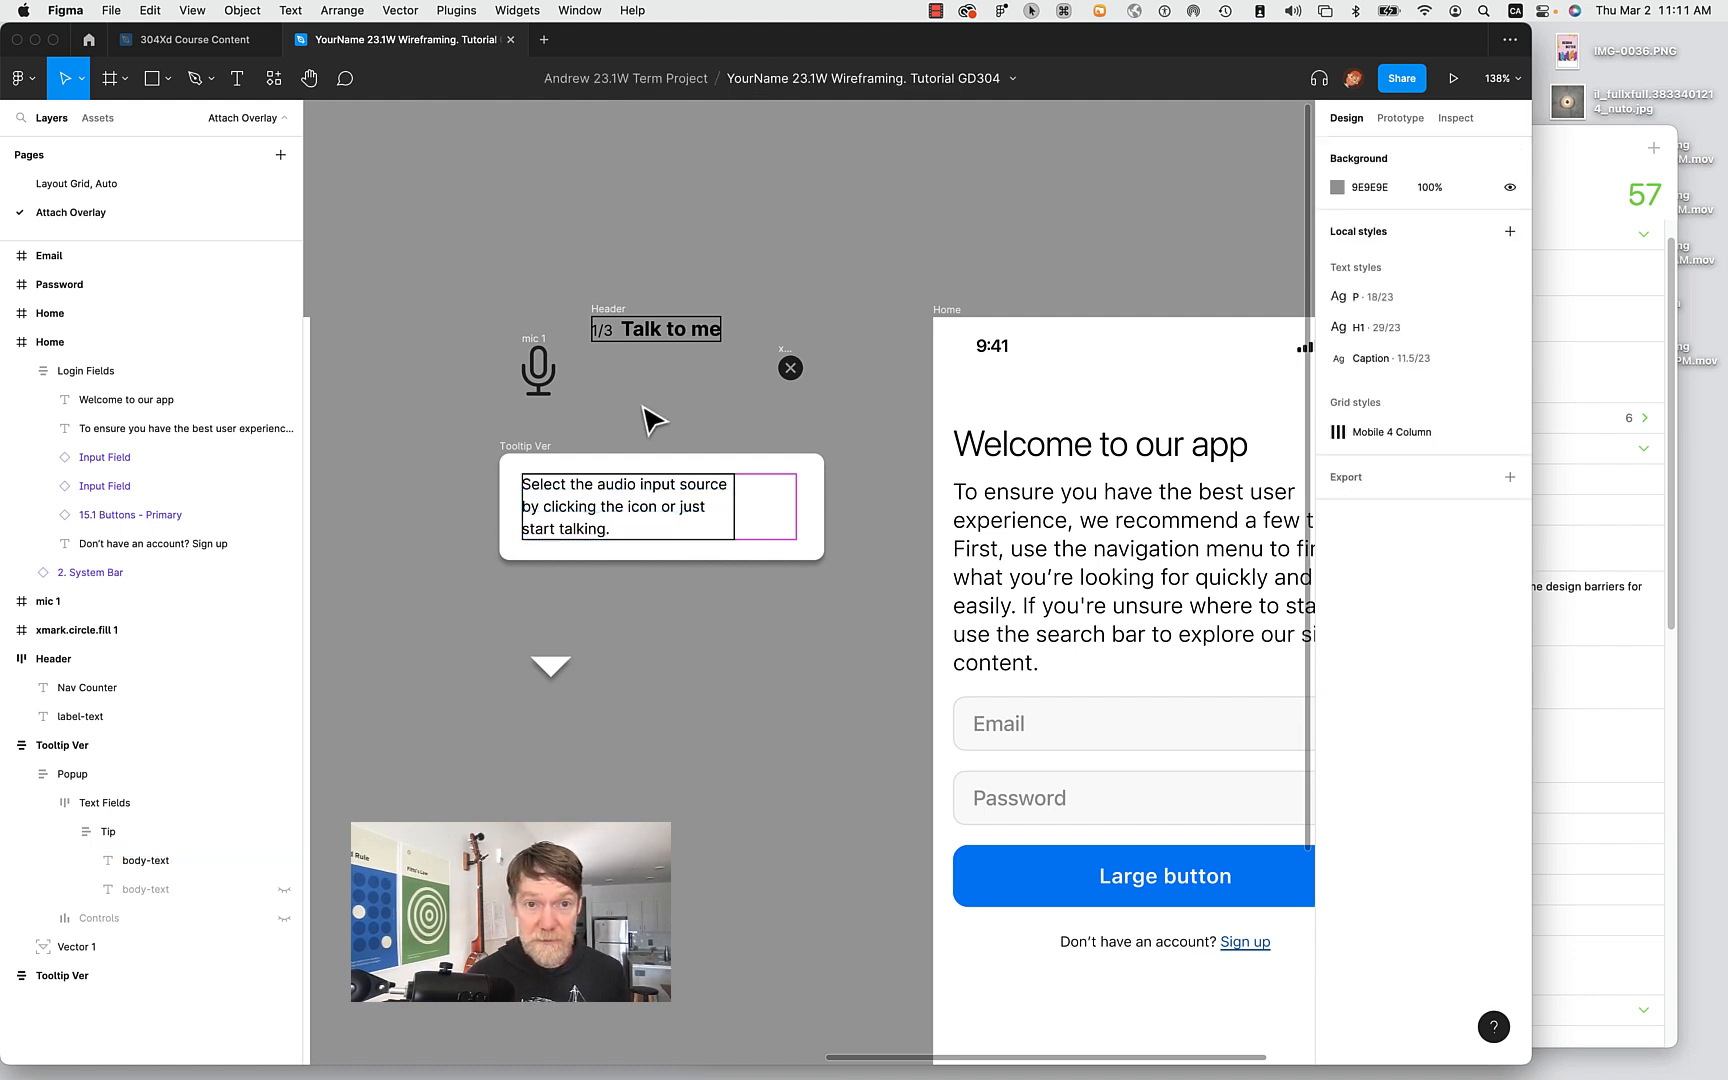
pyautogui.click(605, 310)
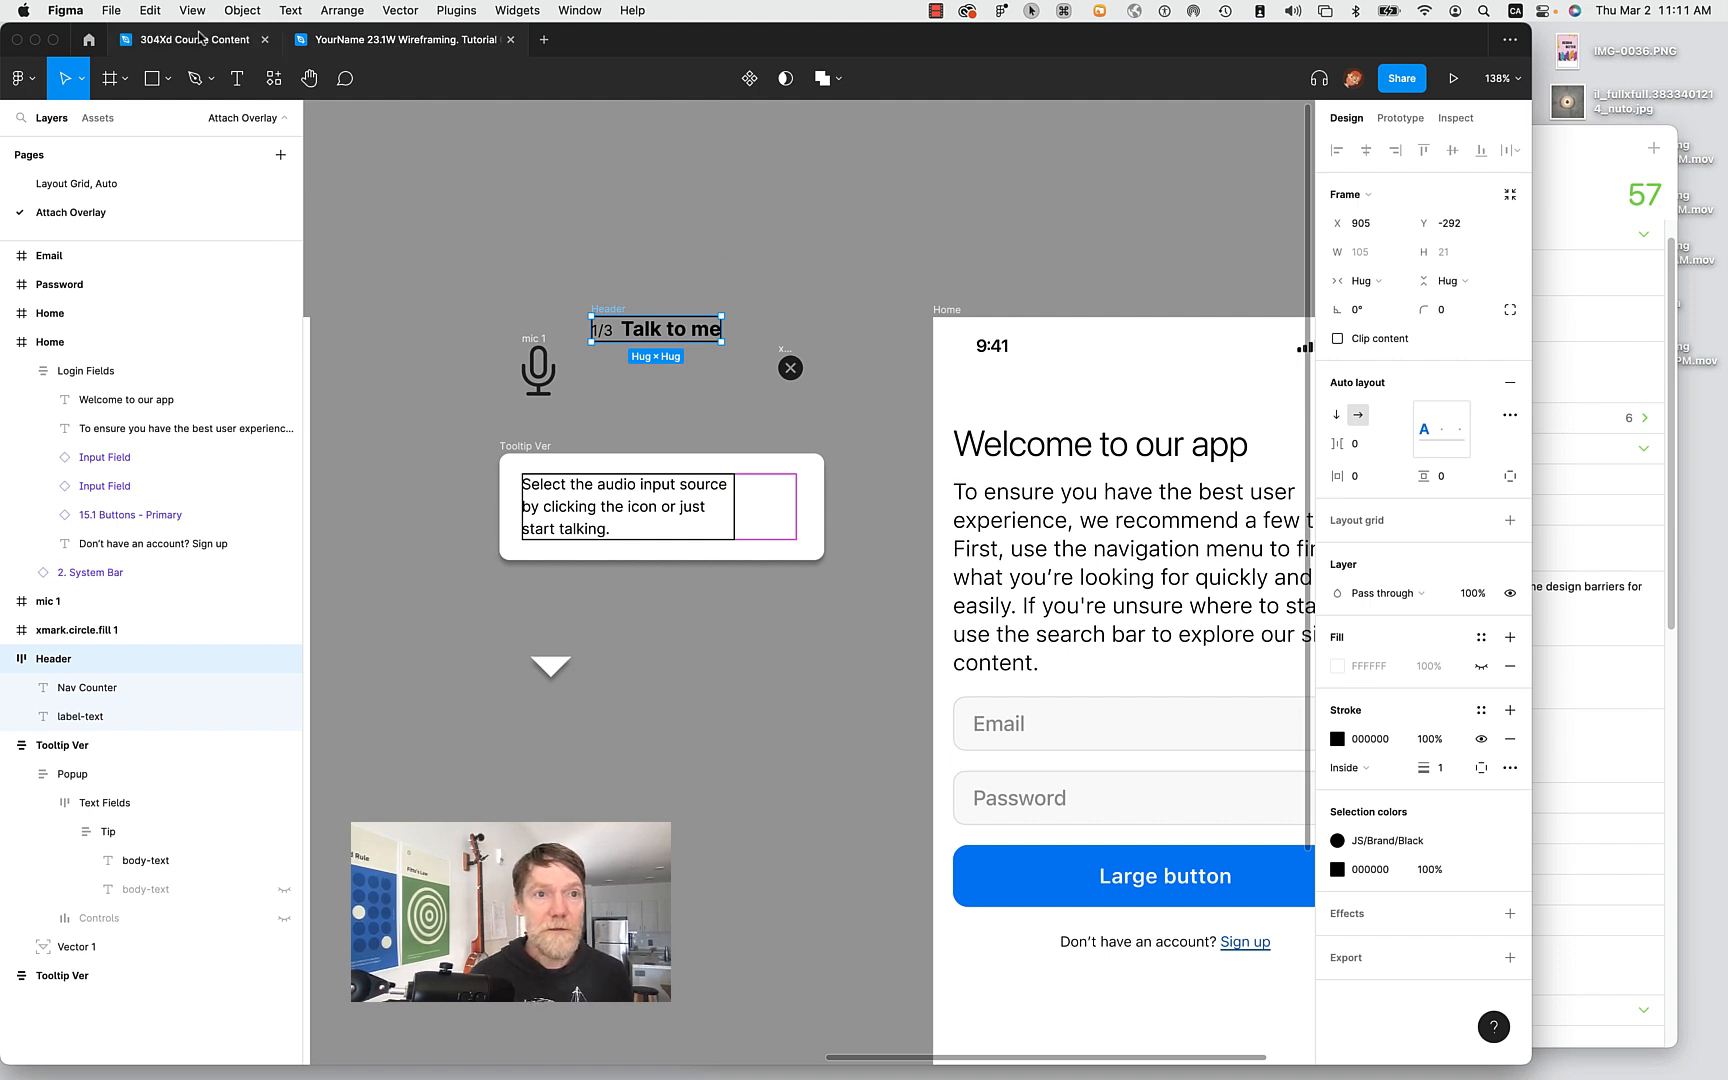
# Draw a test frame above the tooltip parts, add auto layout, then delete it.
pyautogui.click(110, 78)
pyautogui.moveTo(490, 158); pyautogui.dragTo(803, 221)
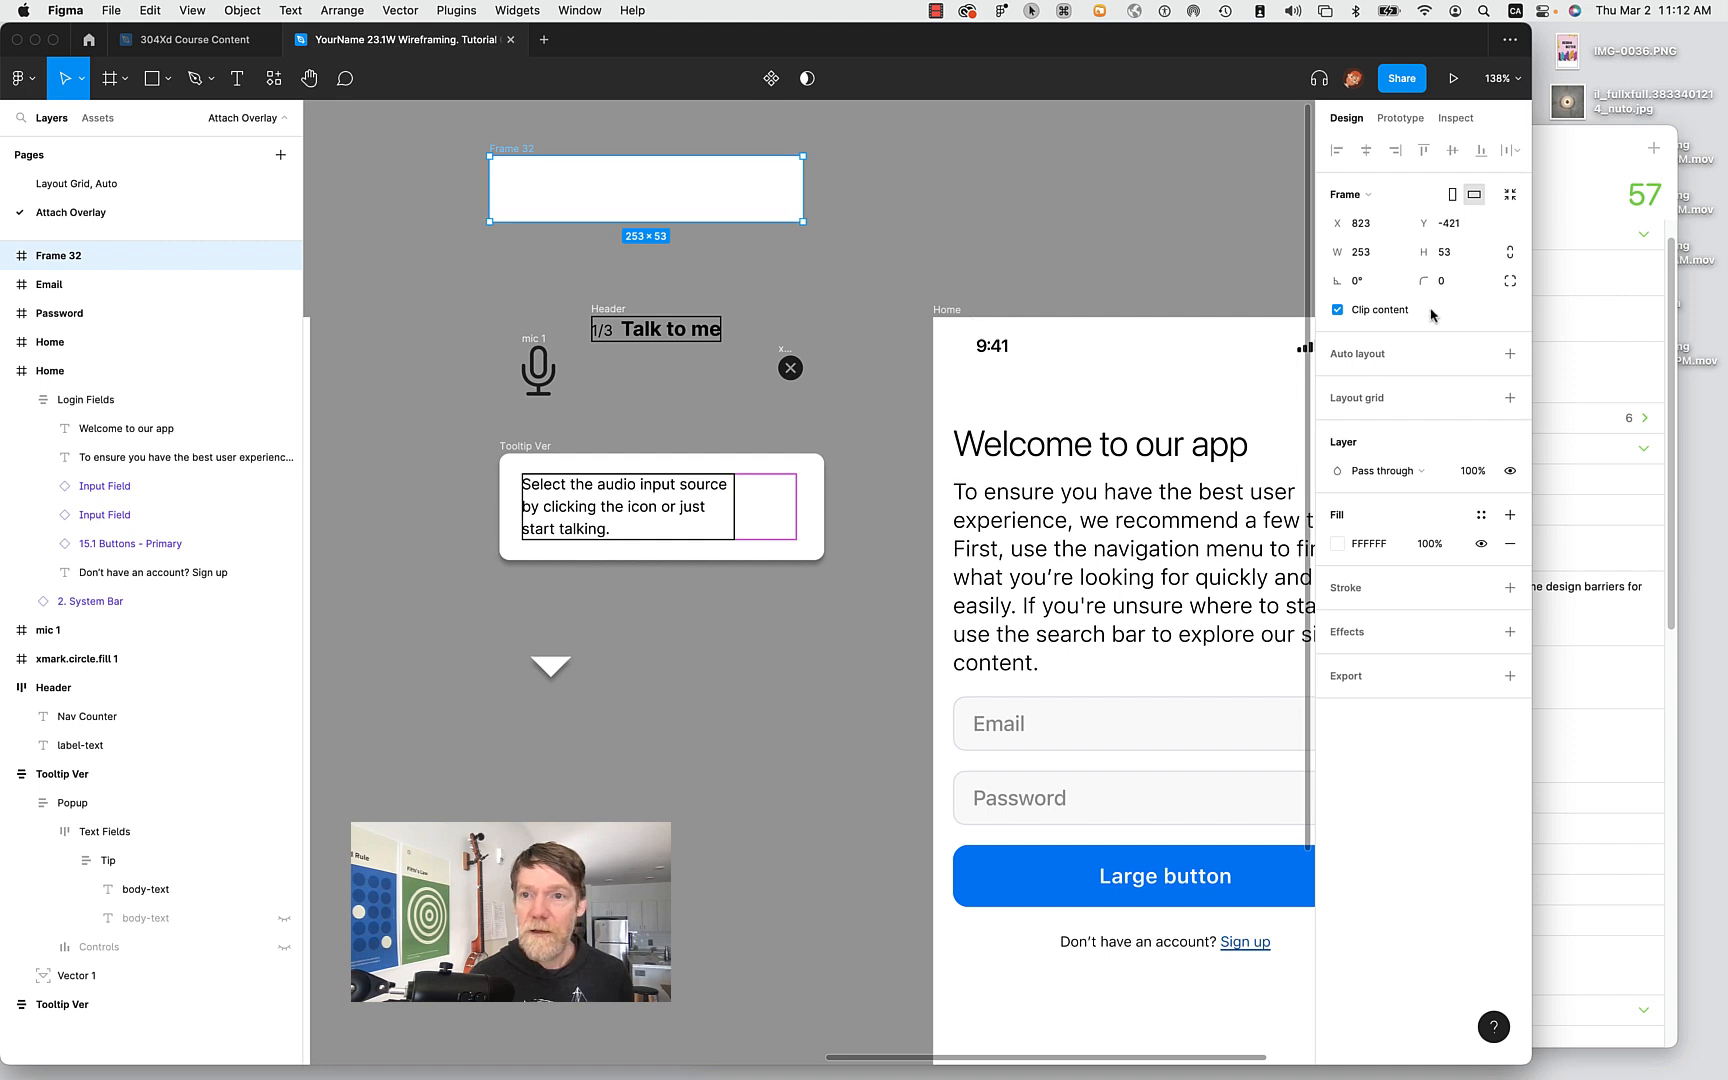
pyautogui.click(1510, 354)
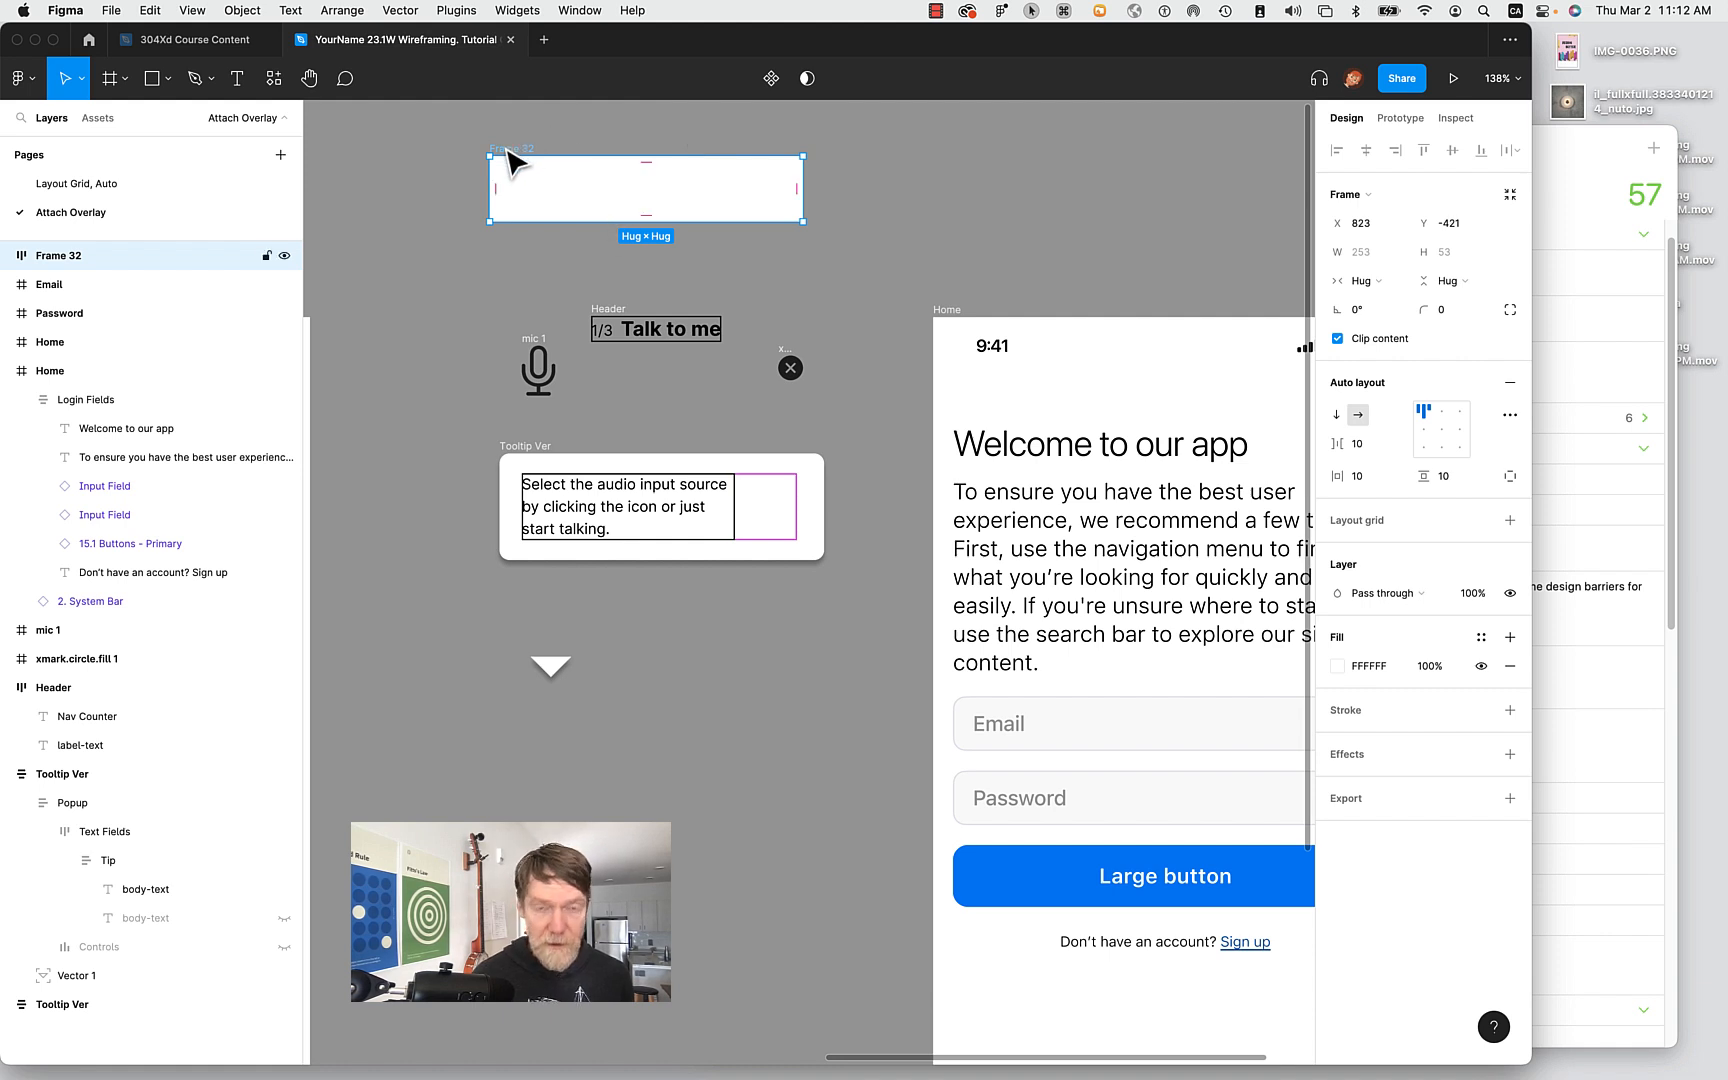
pyautogui.press('Delete')
# Move the Header layer into Popup > Text Fields > Tip, directly above the body text.
pyautogui.click(560, 532)
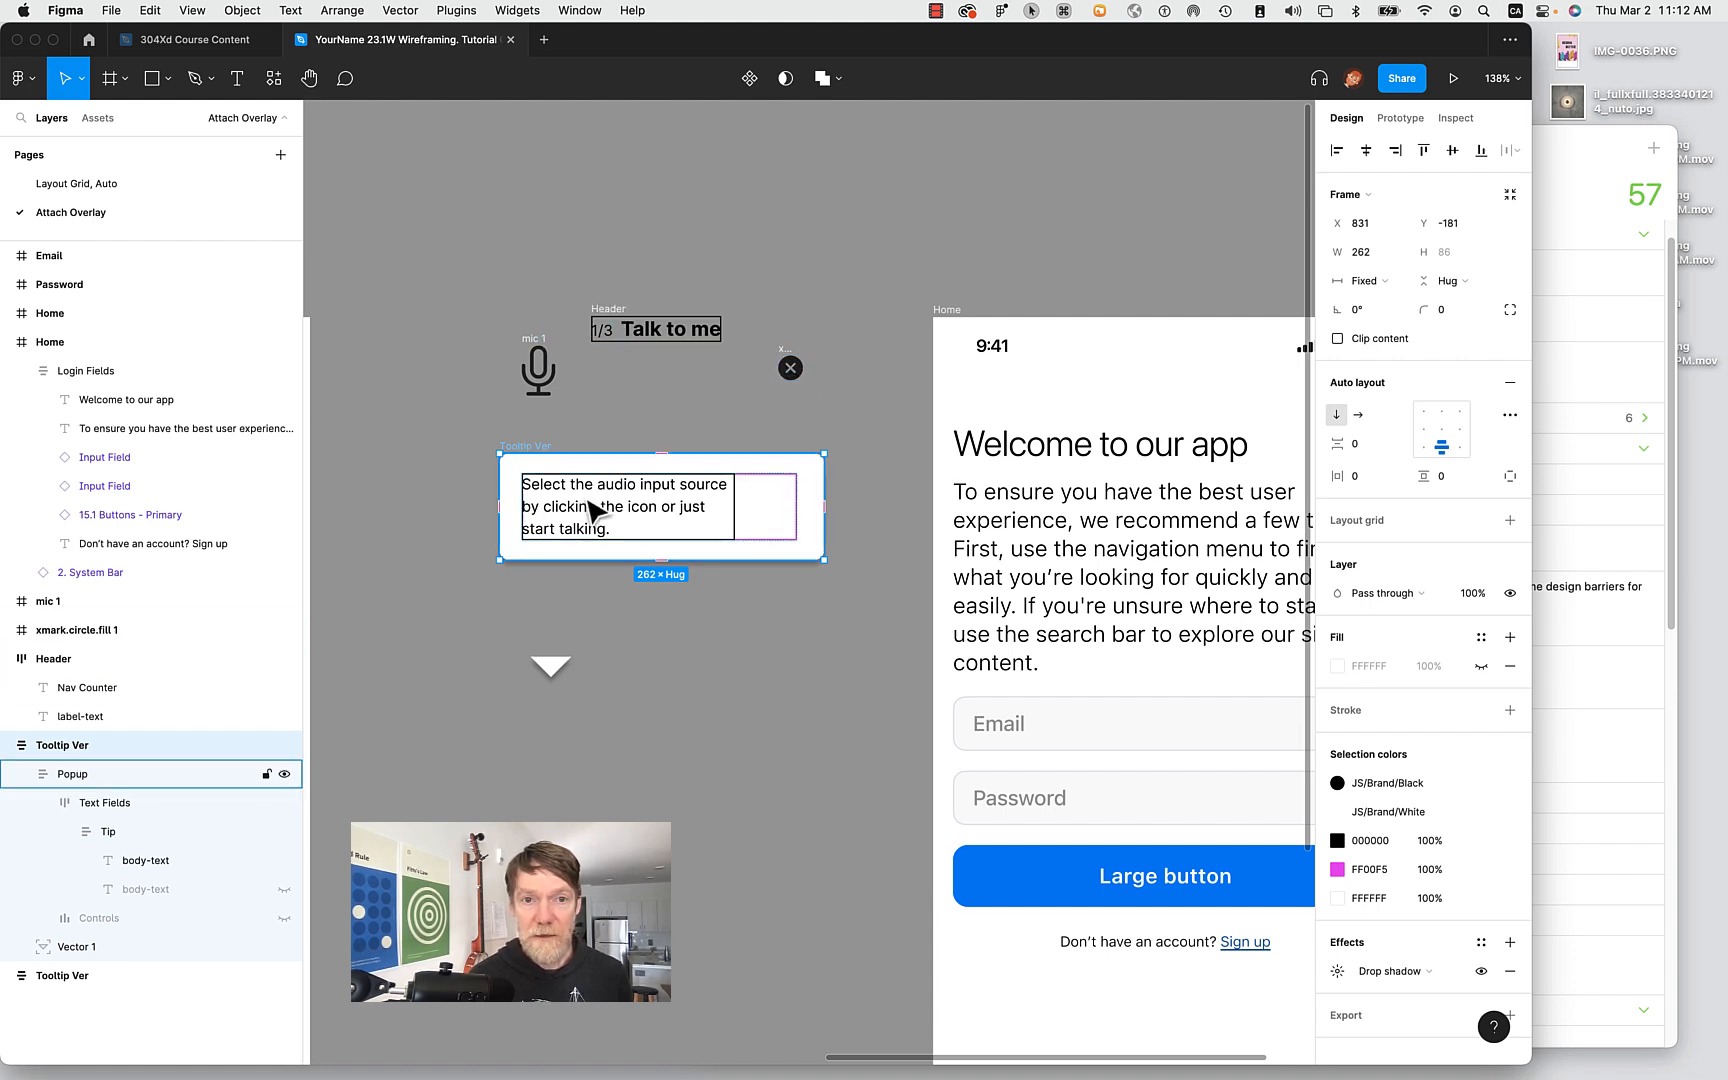
pyautogui.click(68, 660)
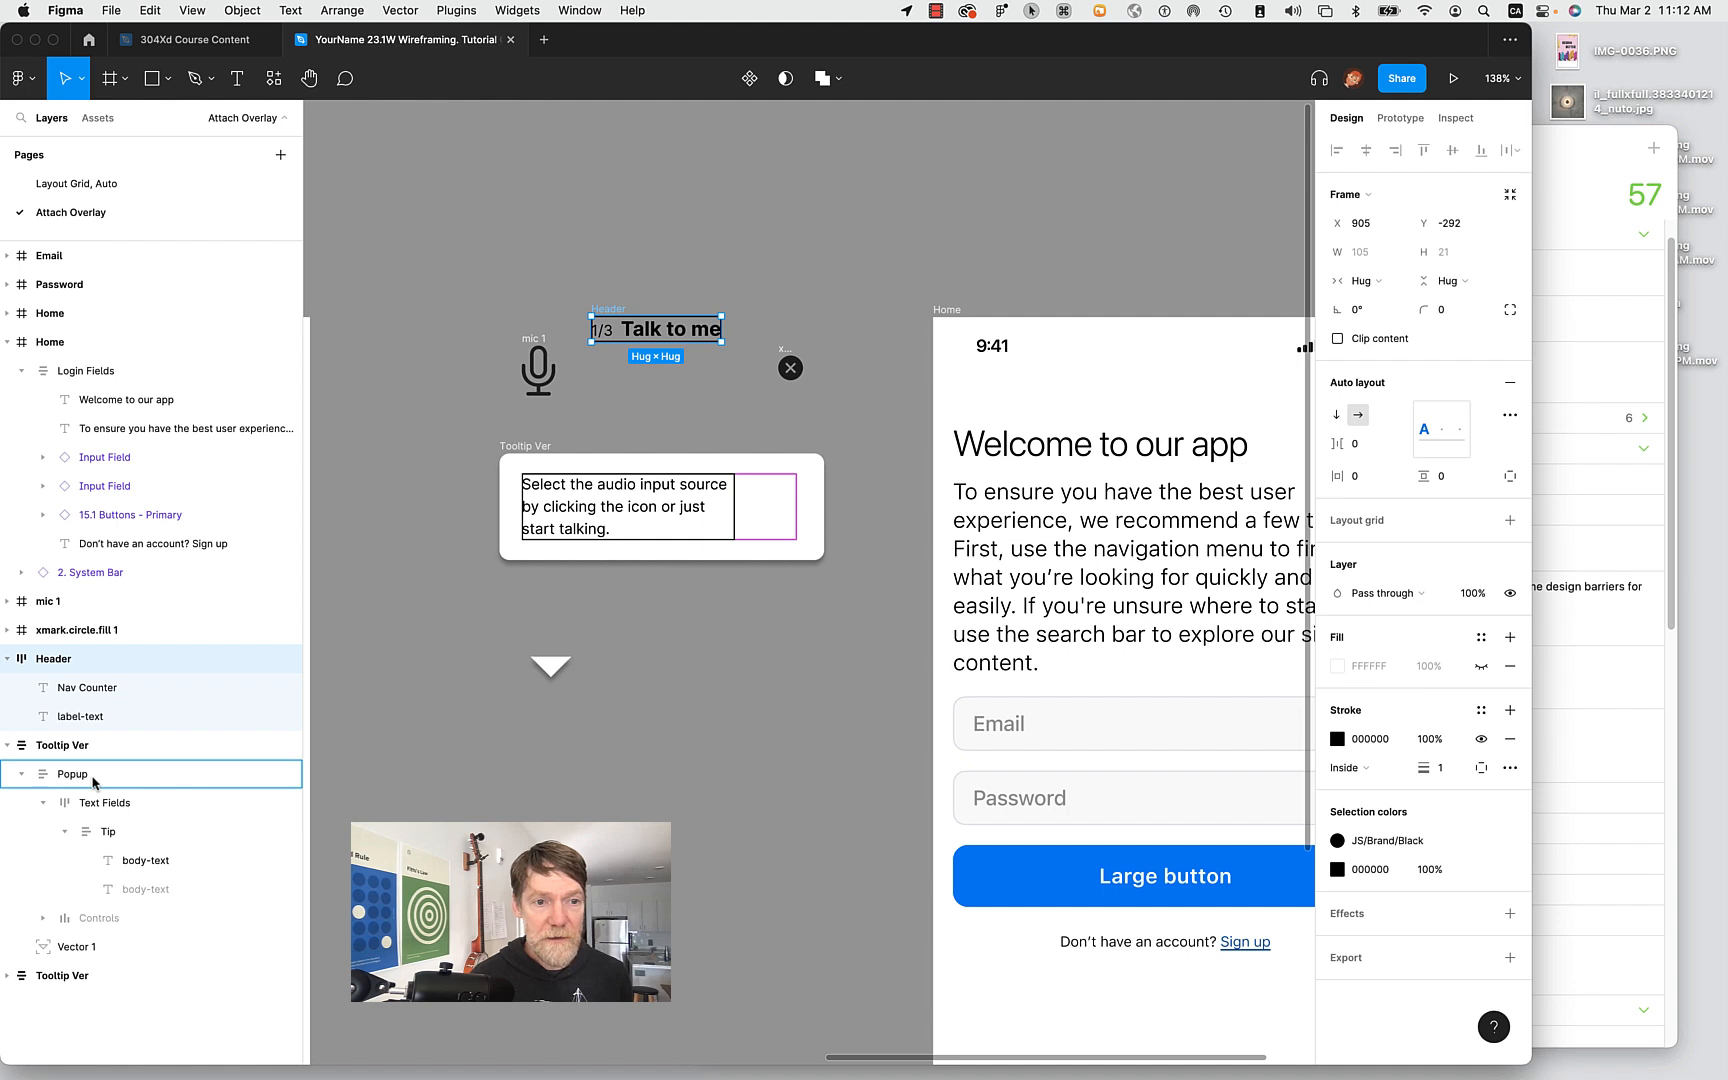
pyautogui.moveTo(92, 783); pyautogui.dragTo(92, 785)
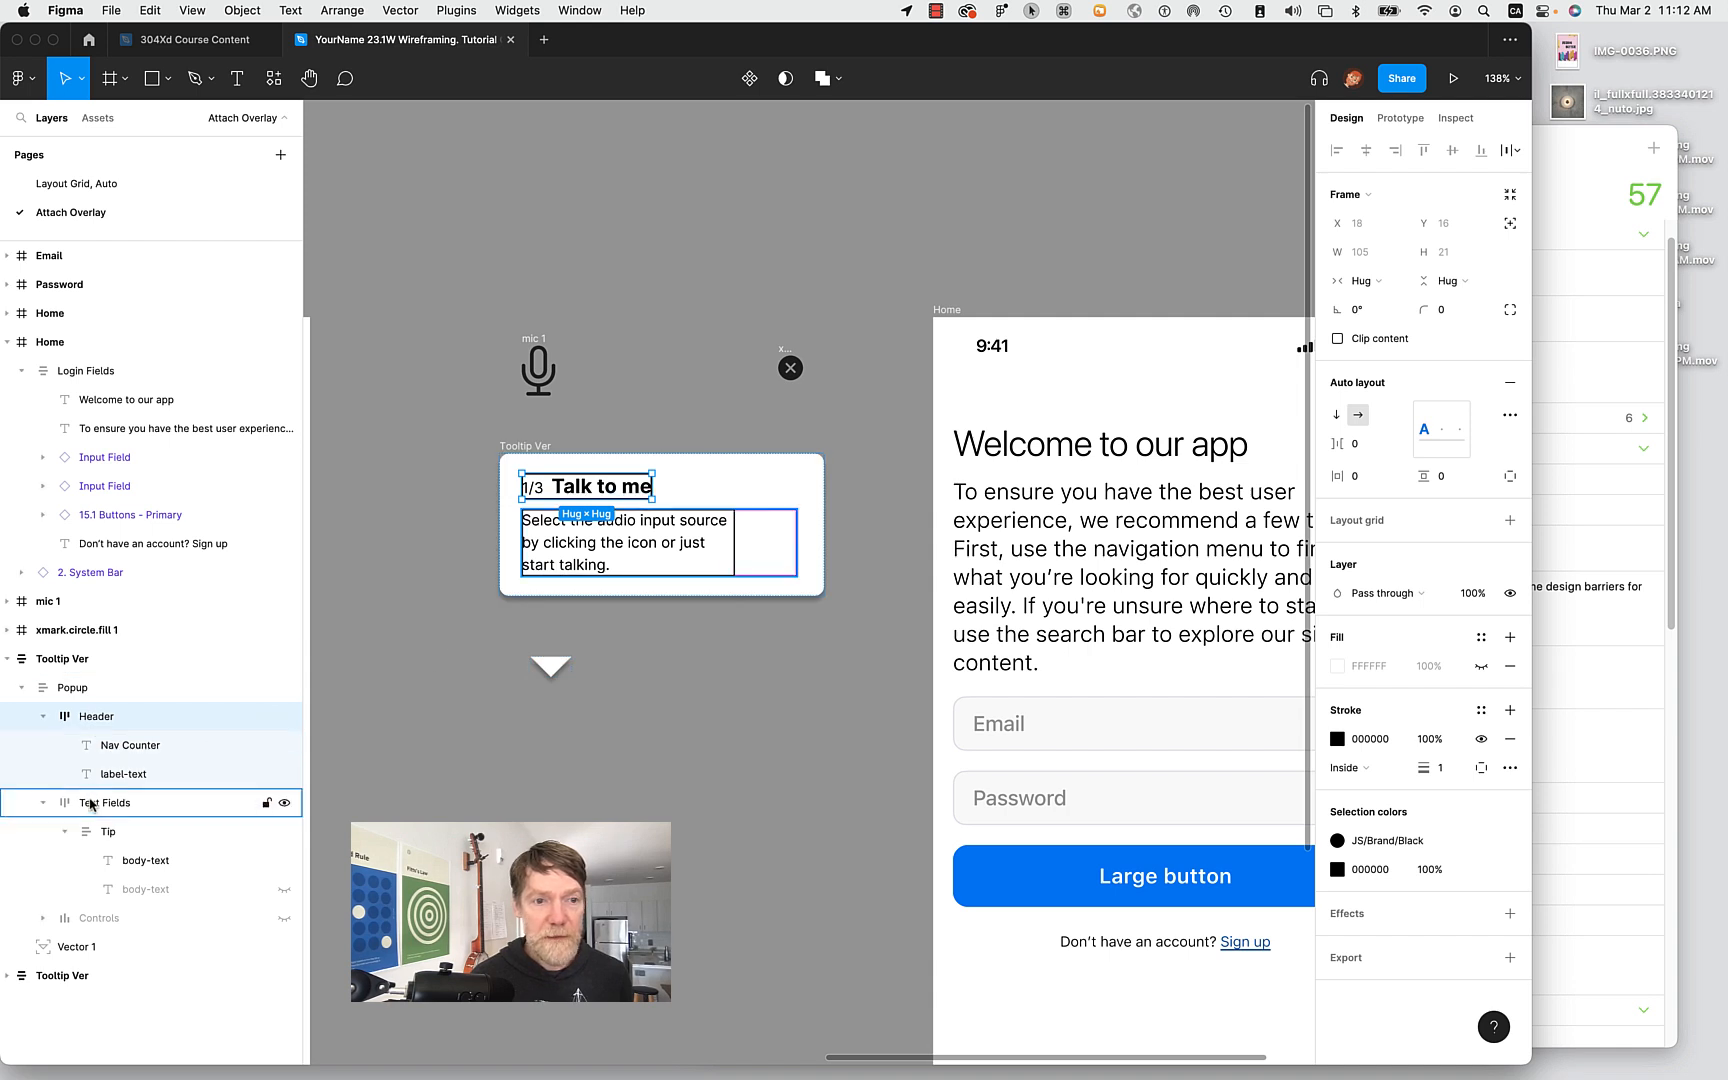
pyautogui.moveTo(103, 726); pyautogui.dragTo(111, 828)
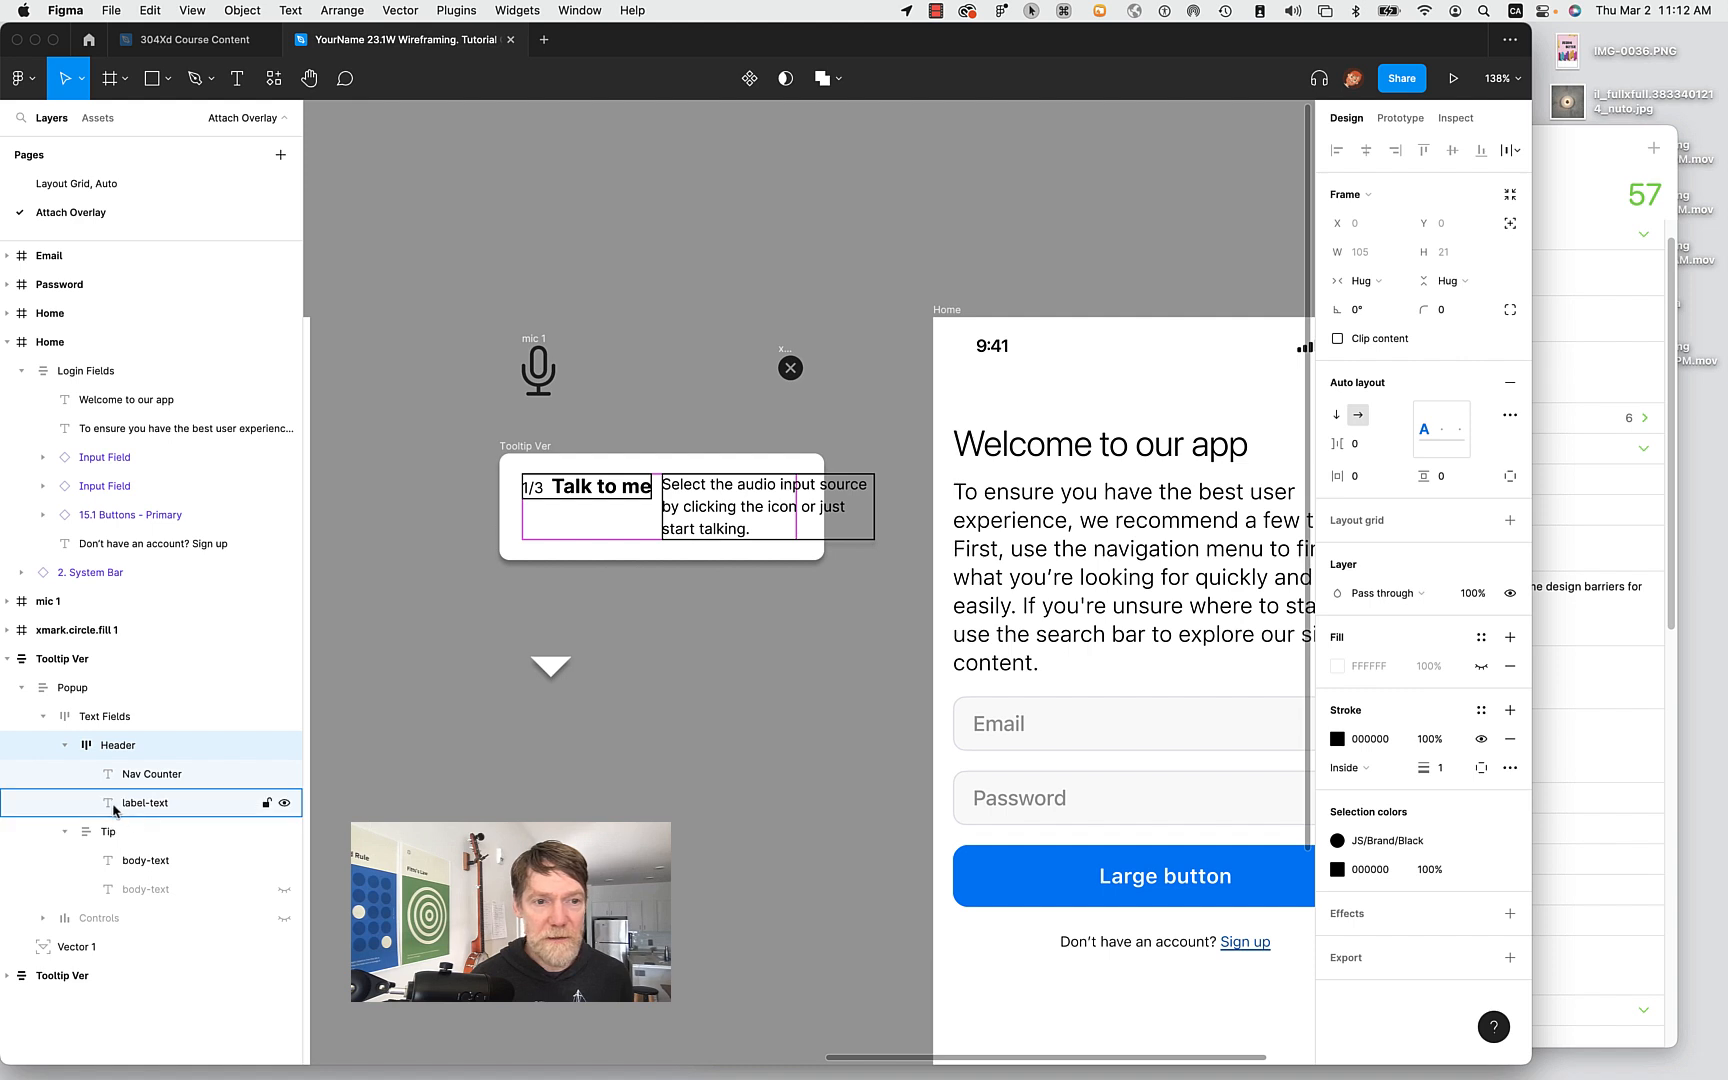
pyautogui.press('super+z')
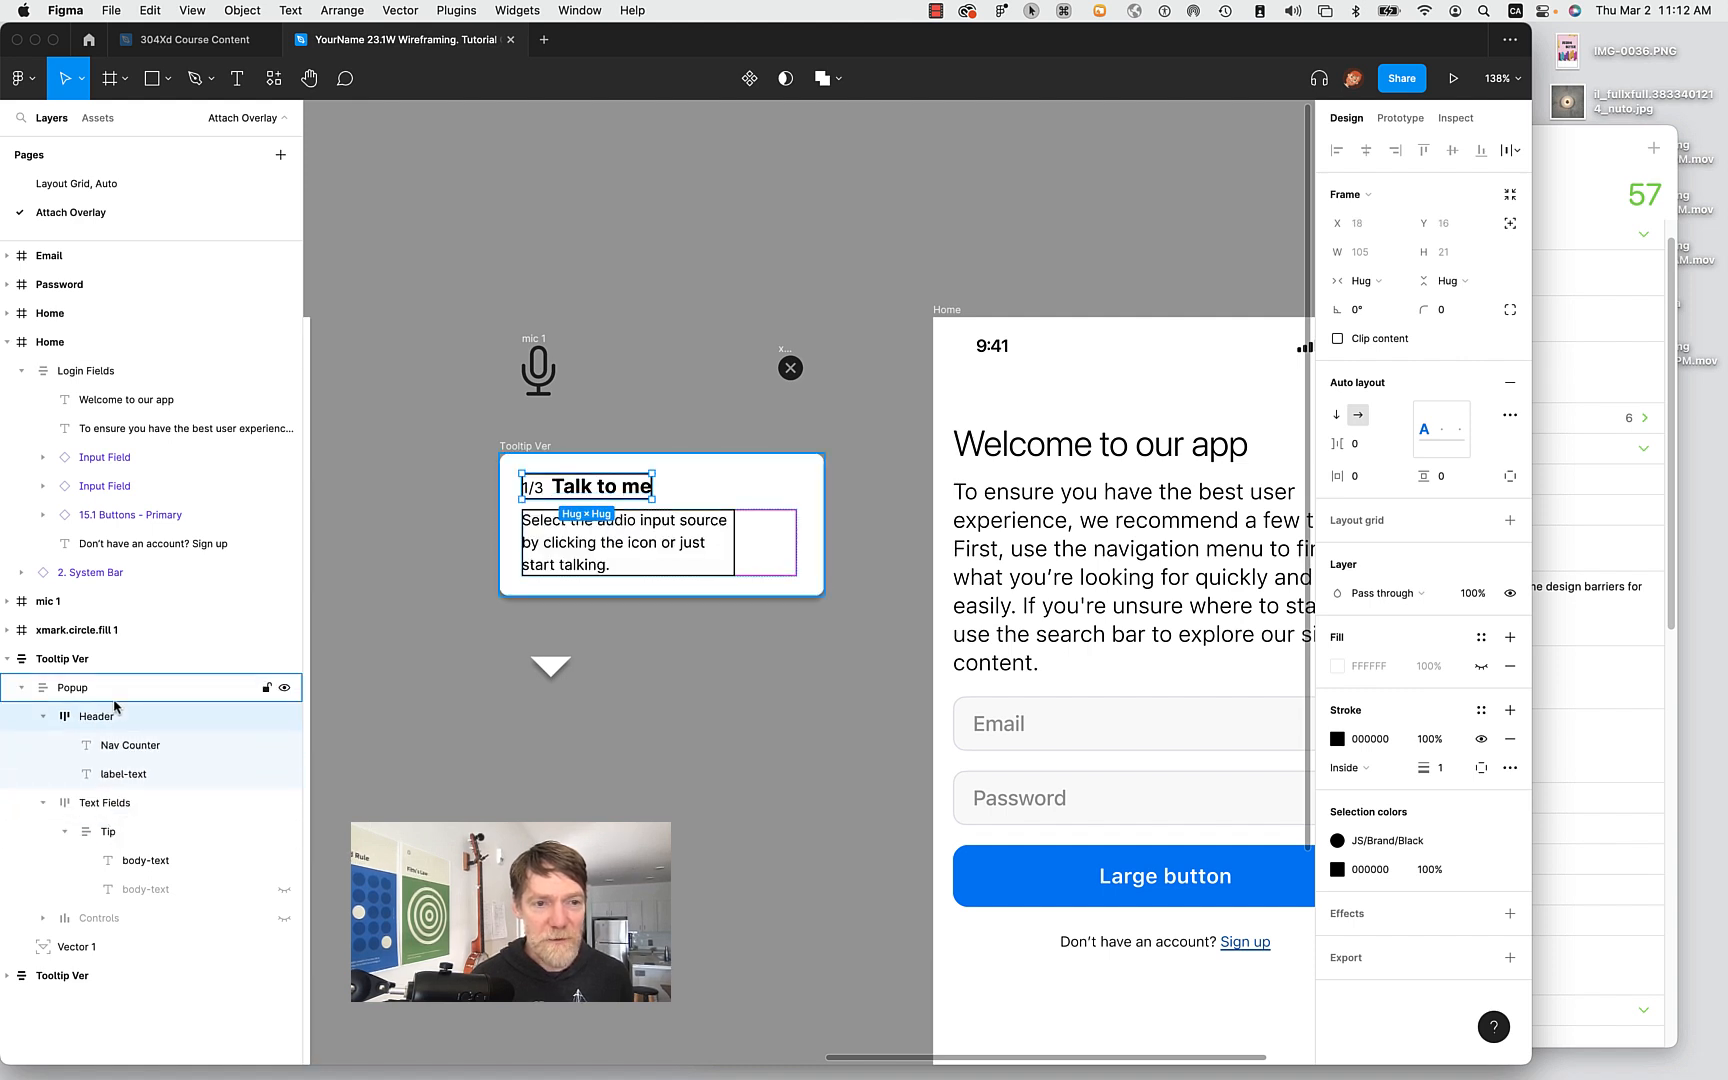
pyautogui.click(67, 832)
pyautogui.click(67, 832)
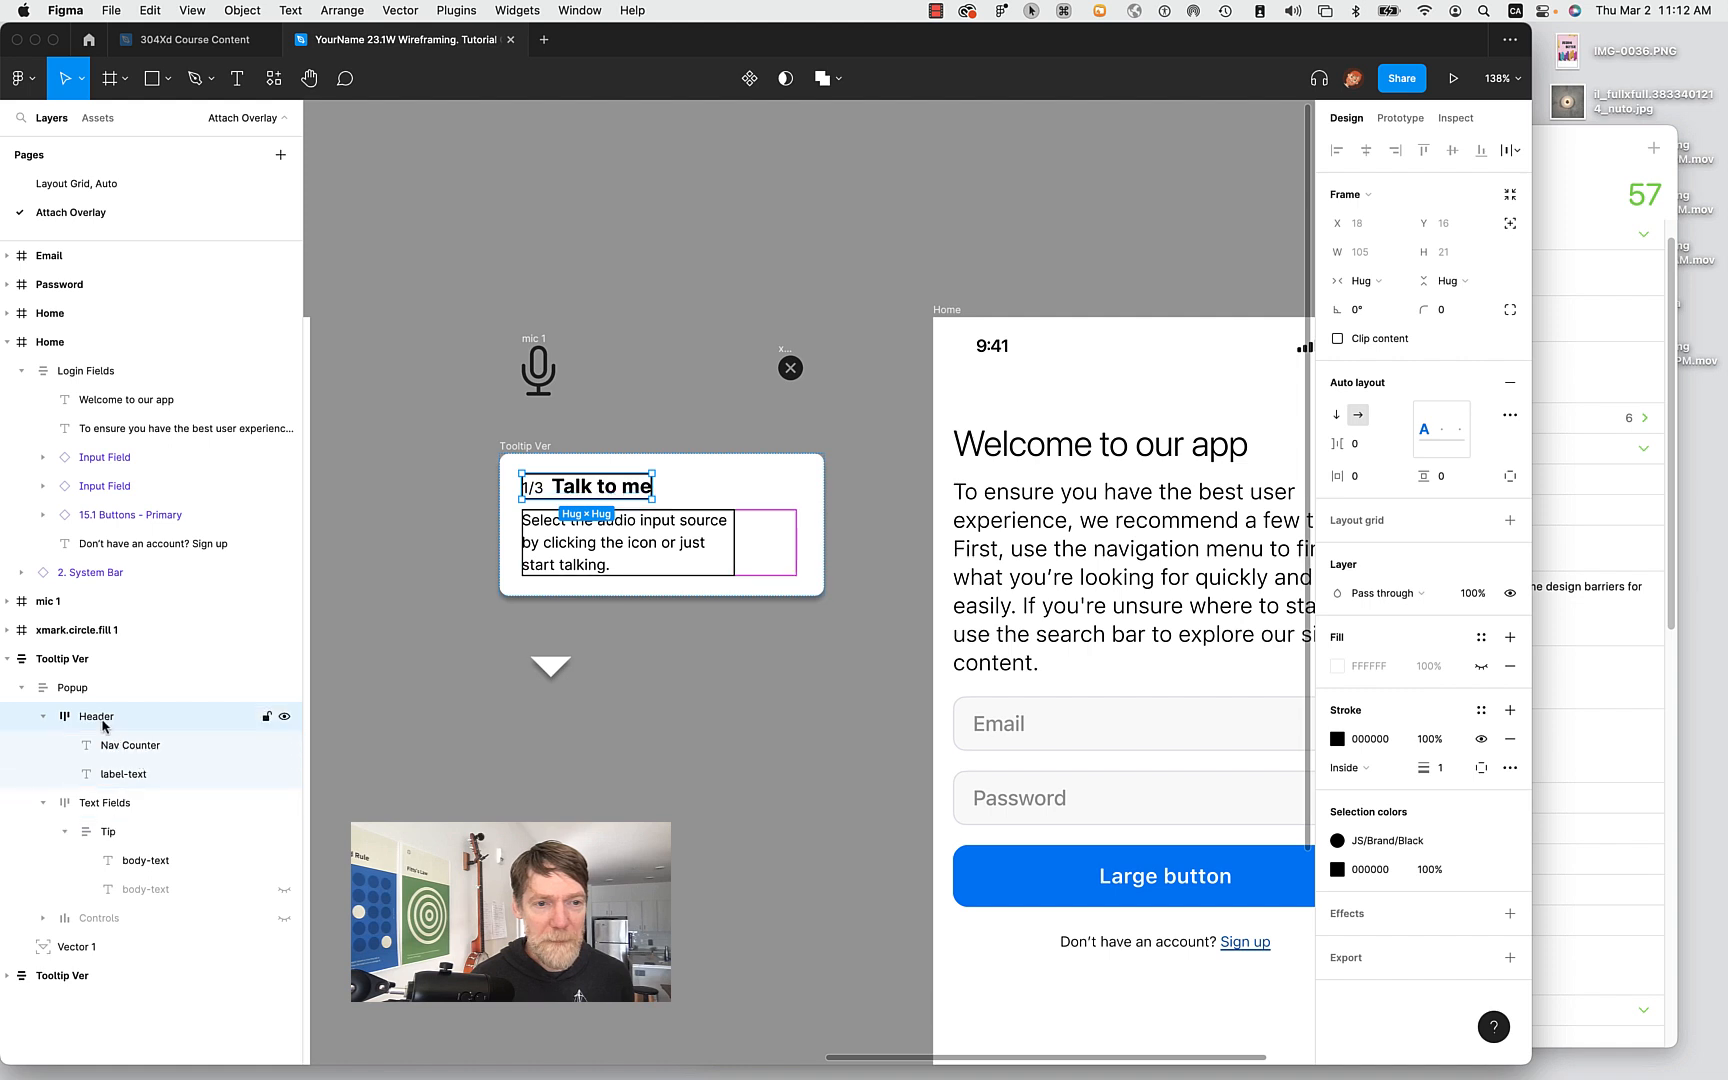
pyautogui.moveTo(117, 834); pyautogui.dragTo(118, 820)
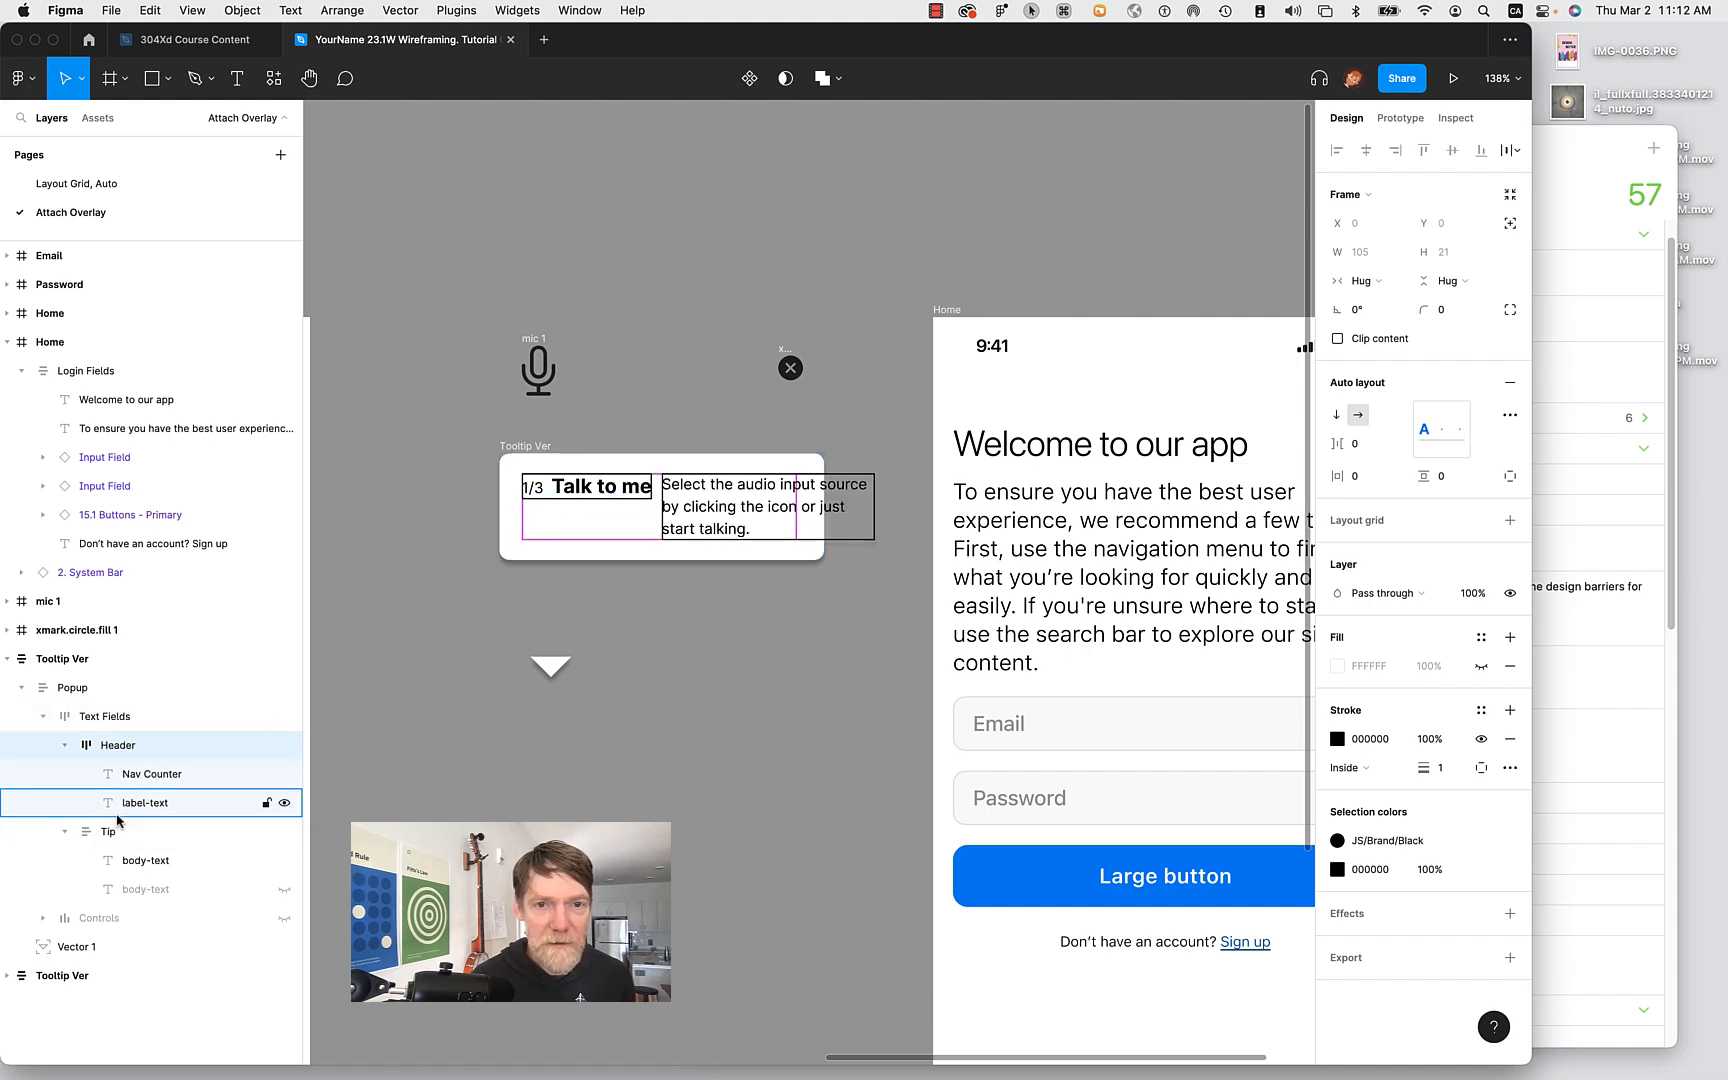
pyautogui.moveTo(120, 750); pyautogui.dragTo(125, 850)
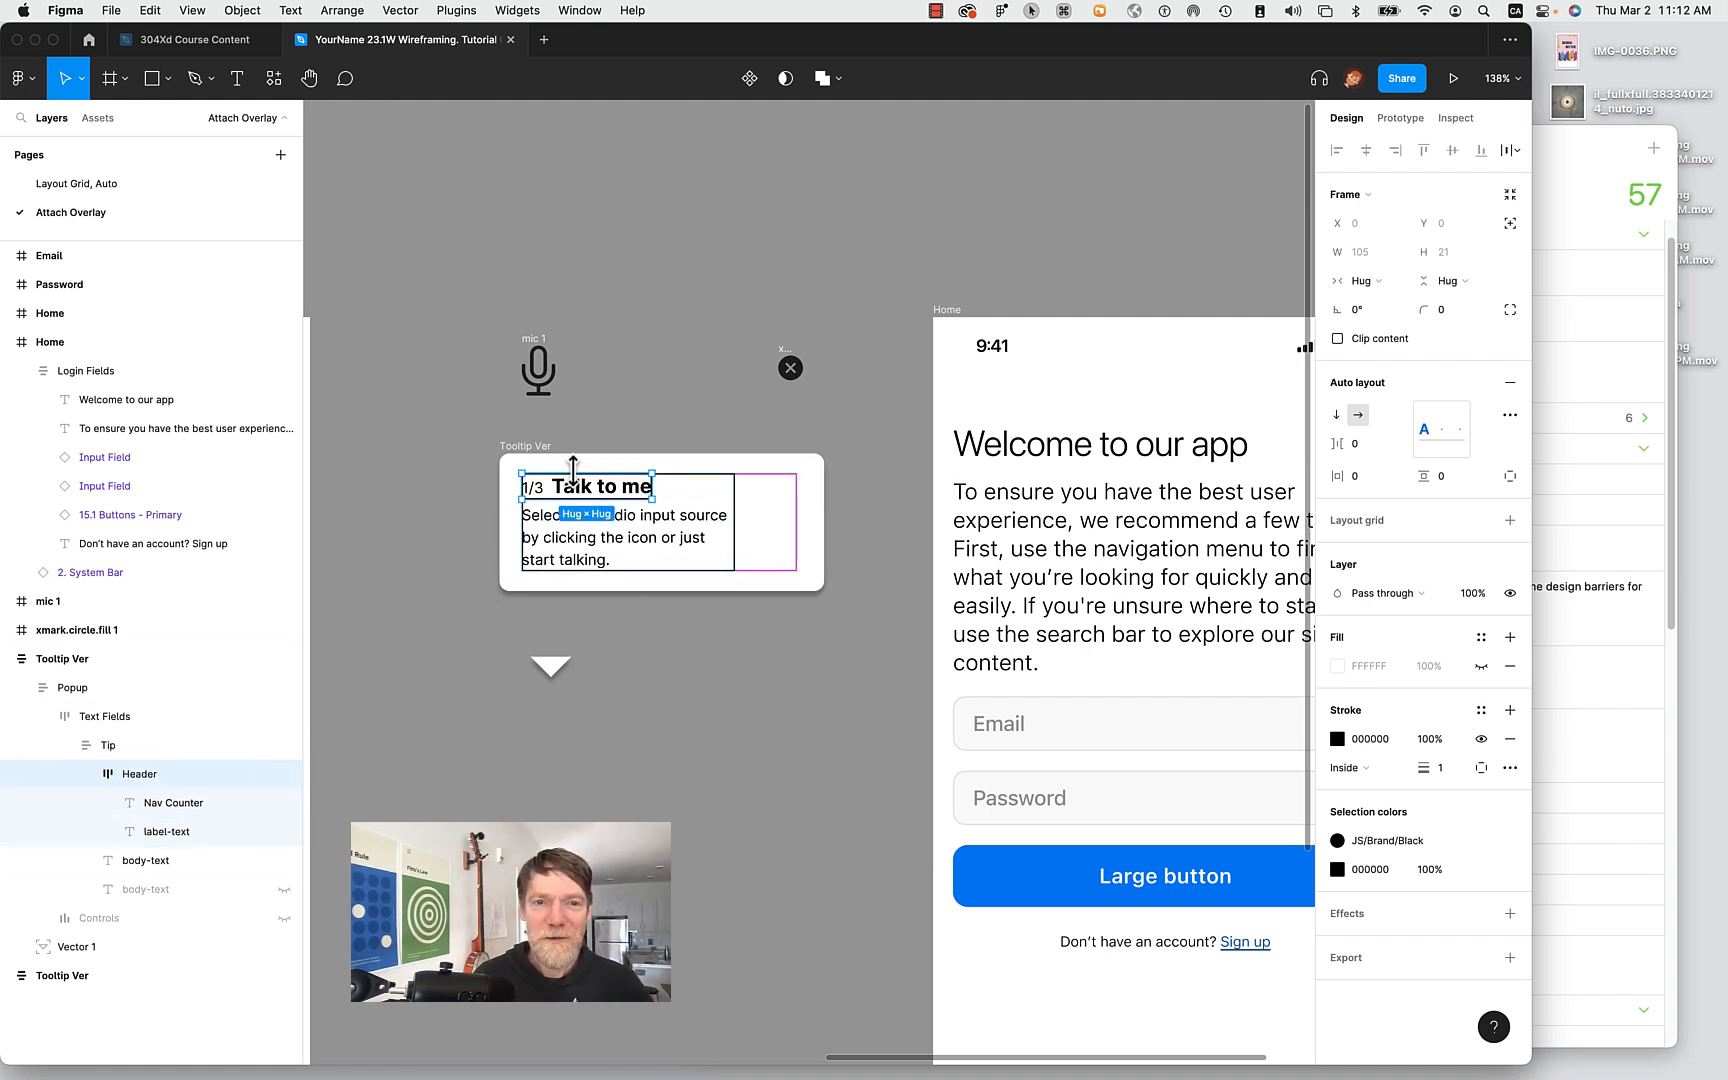
# Adjust the Tip group's auto-layout vertical spacing between header and body text.
pyautogui.click(662, 535)
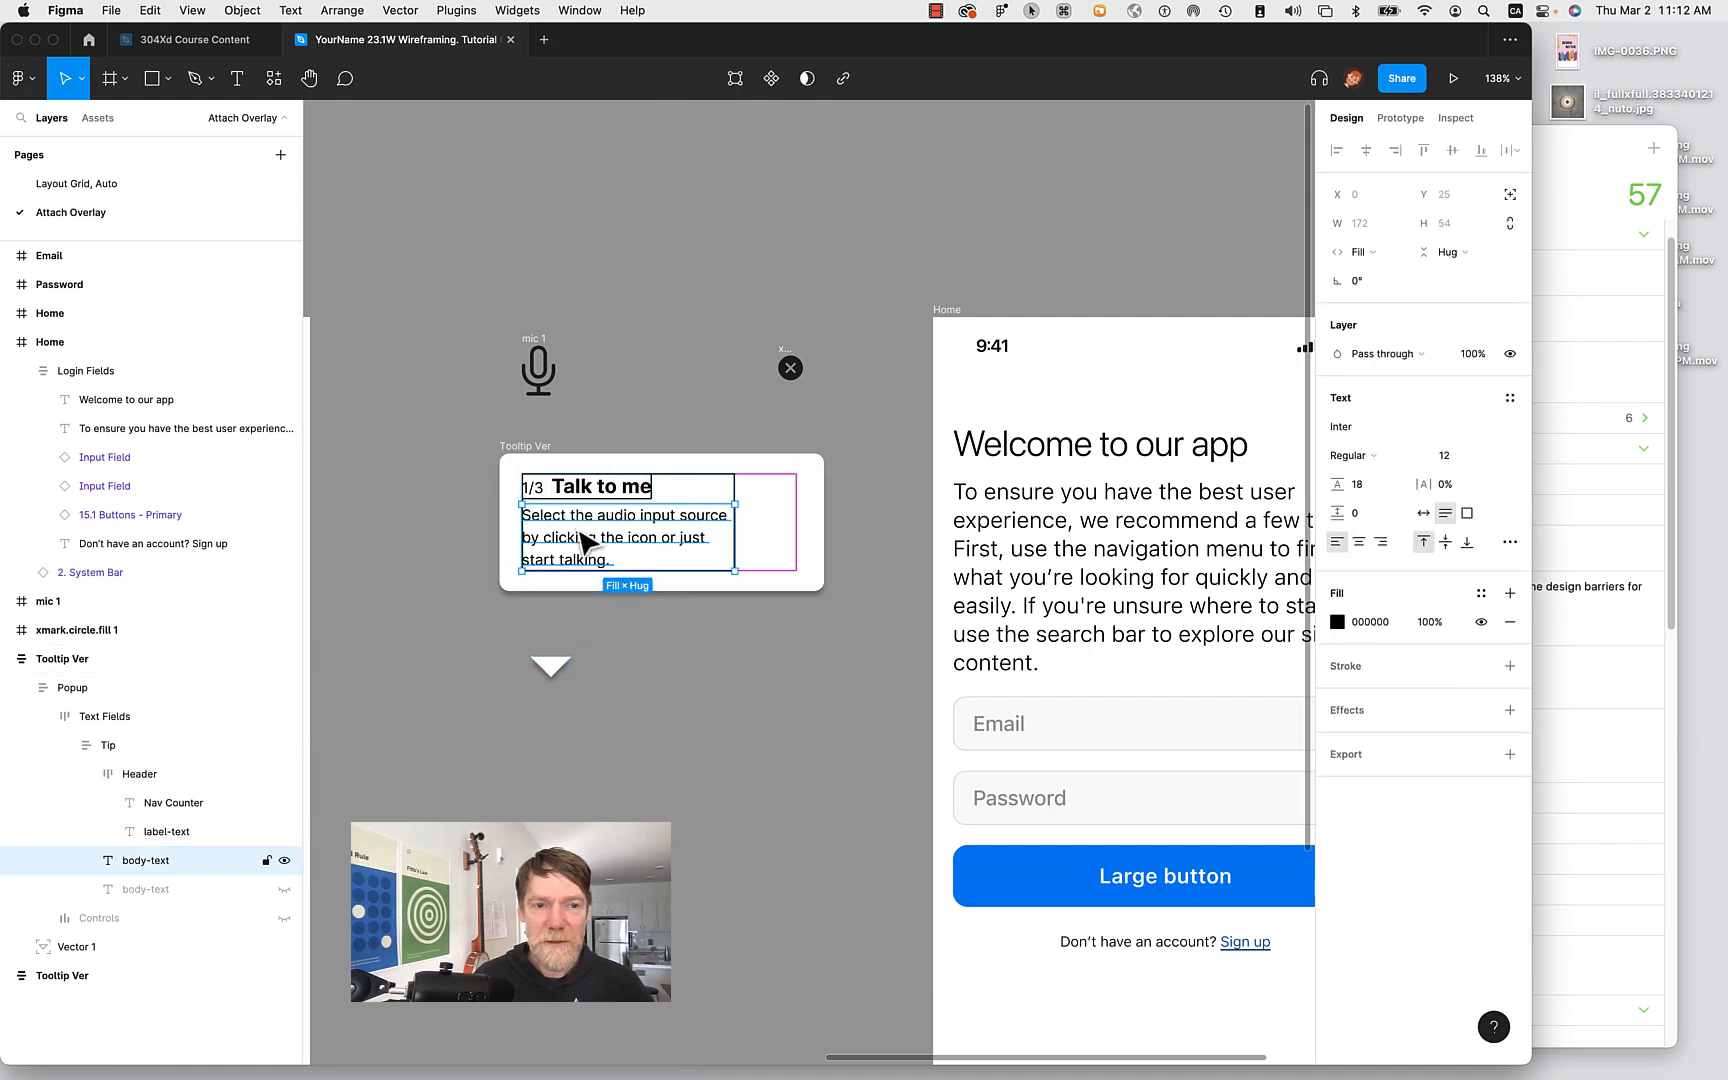
pyautogui.click(225, 745)
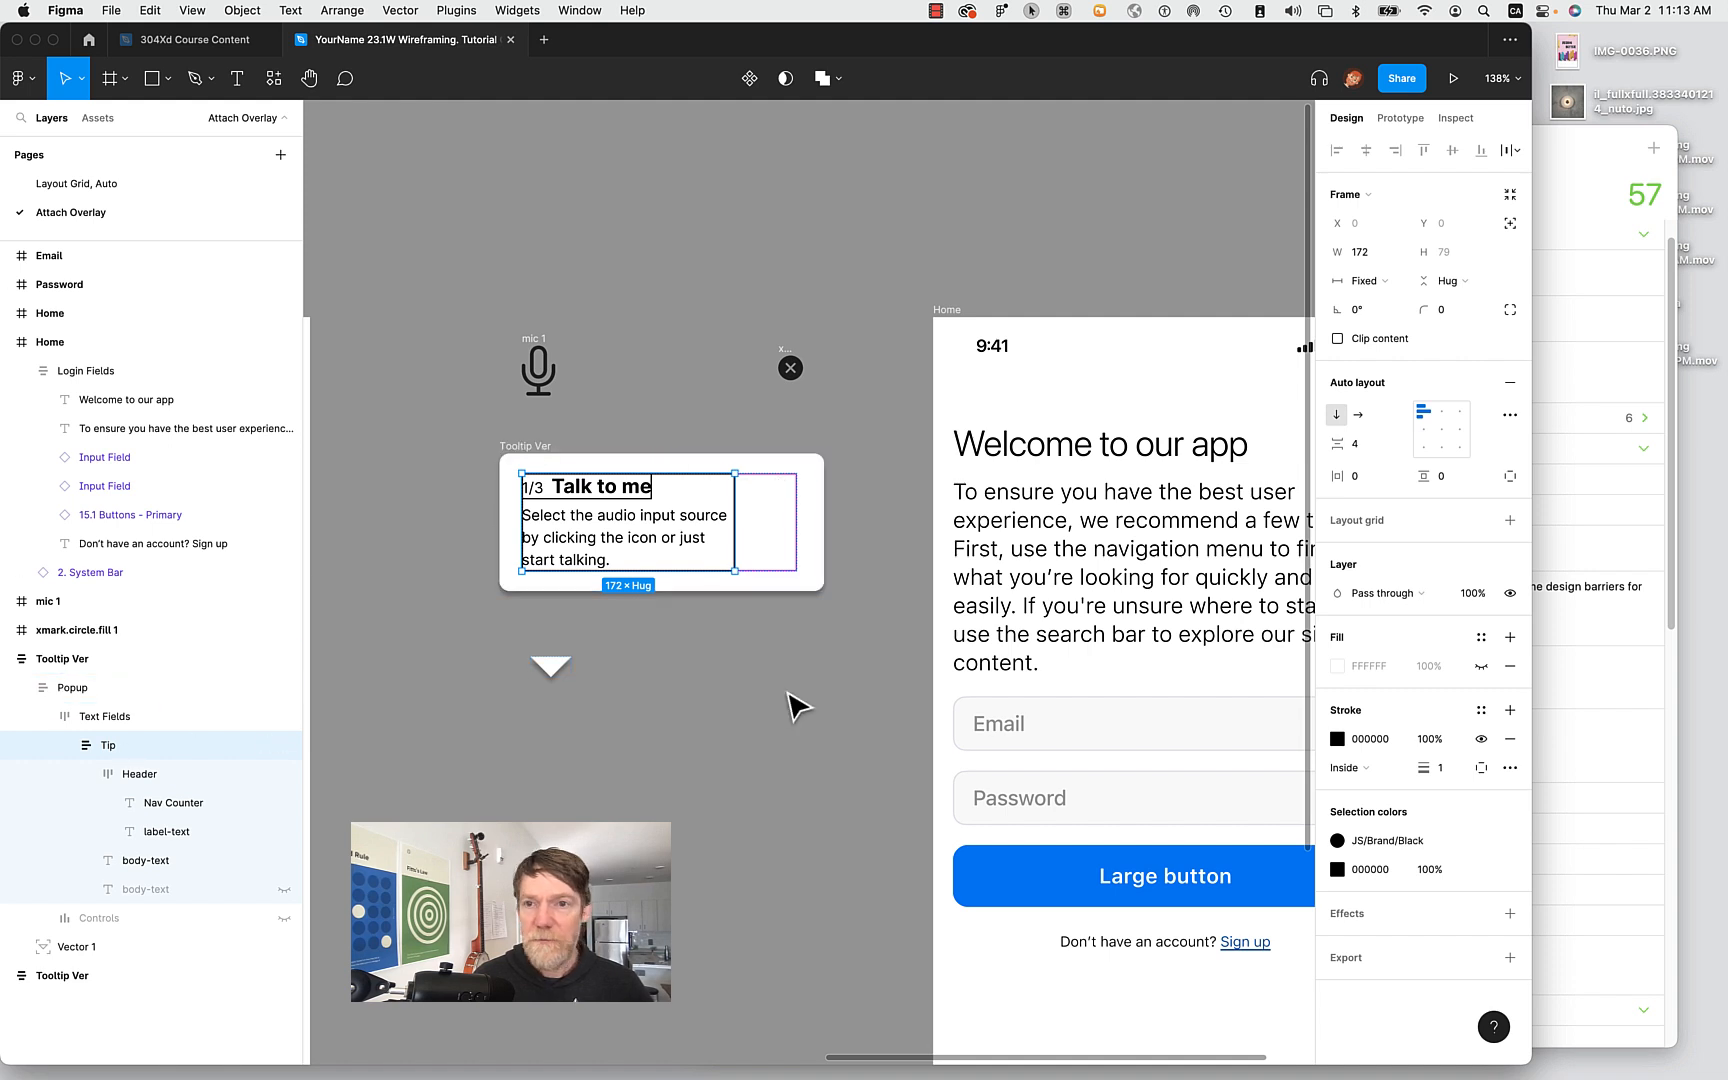
pyautogui.click(1356, 447)
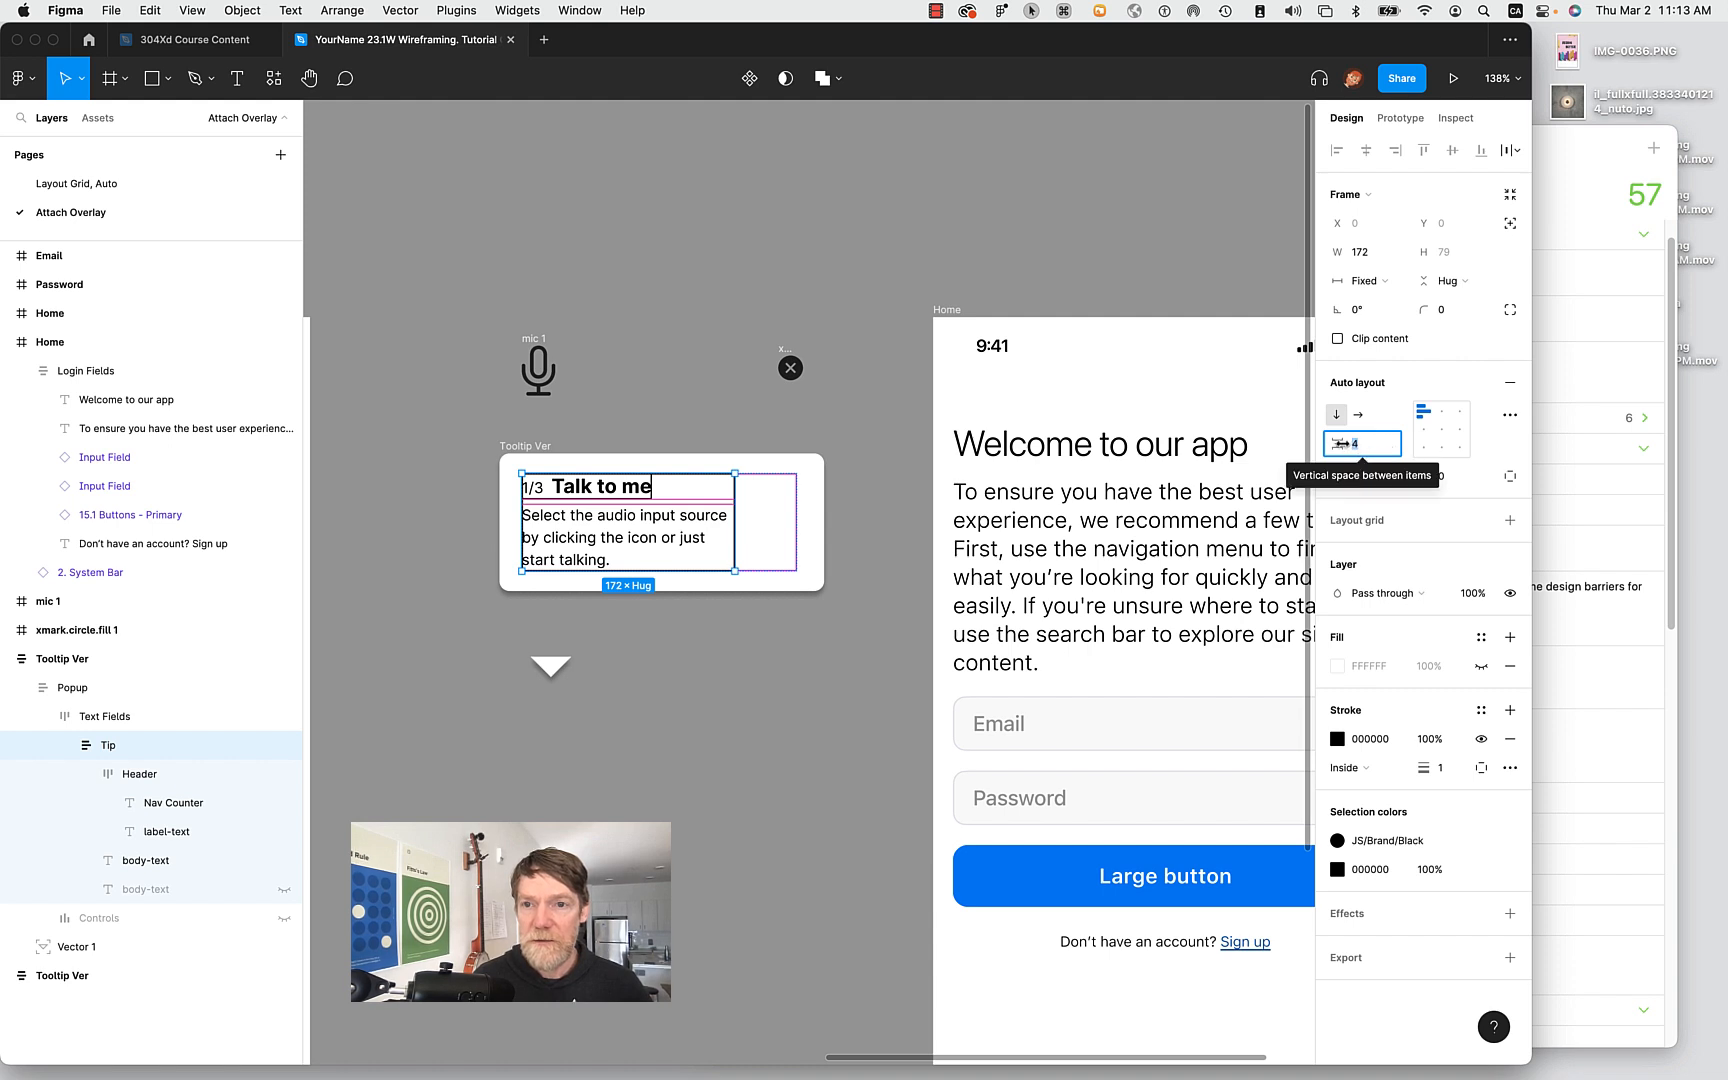
pyautogui.moveTo(1341, 443)
pyautogui.mouseDown()
pyautogui.moveTo(1375, 443)
pyautogui.moveTo(1338, 444)
pyautogui.mouseUp()
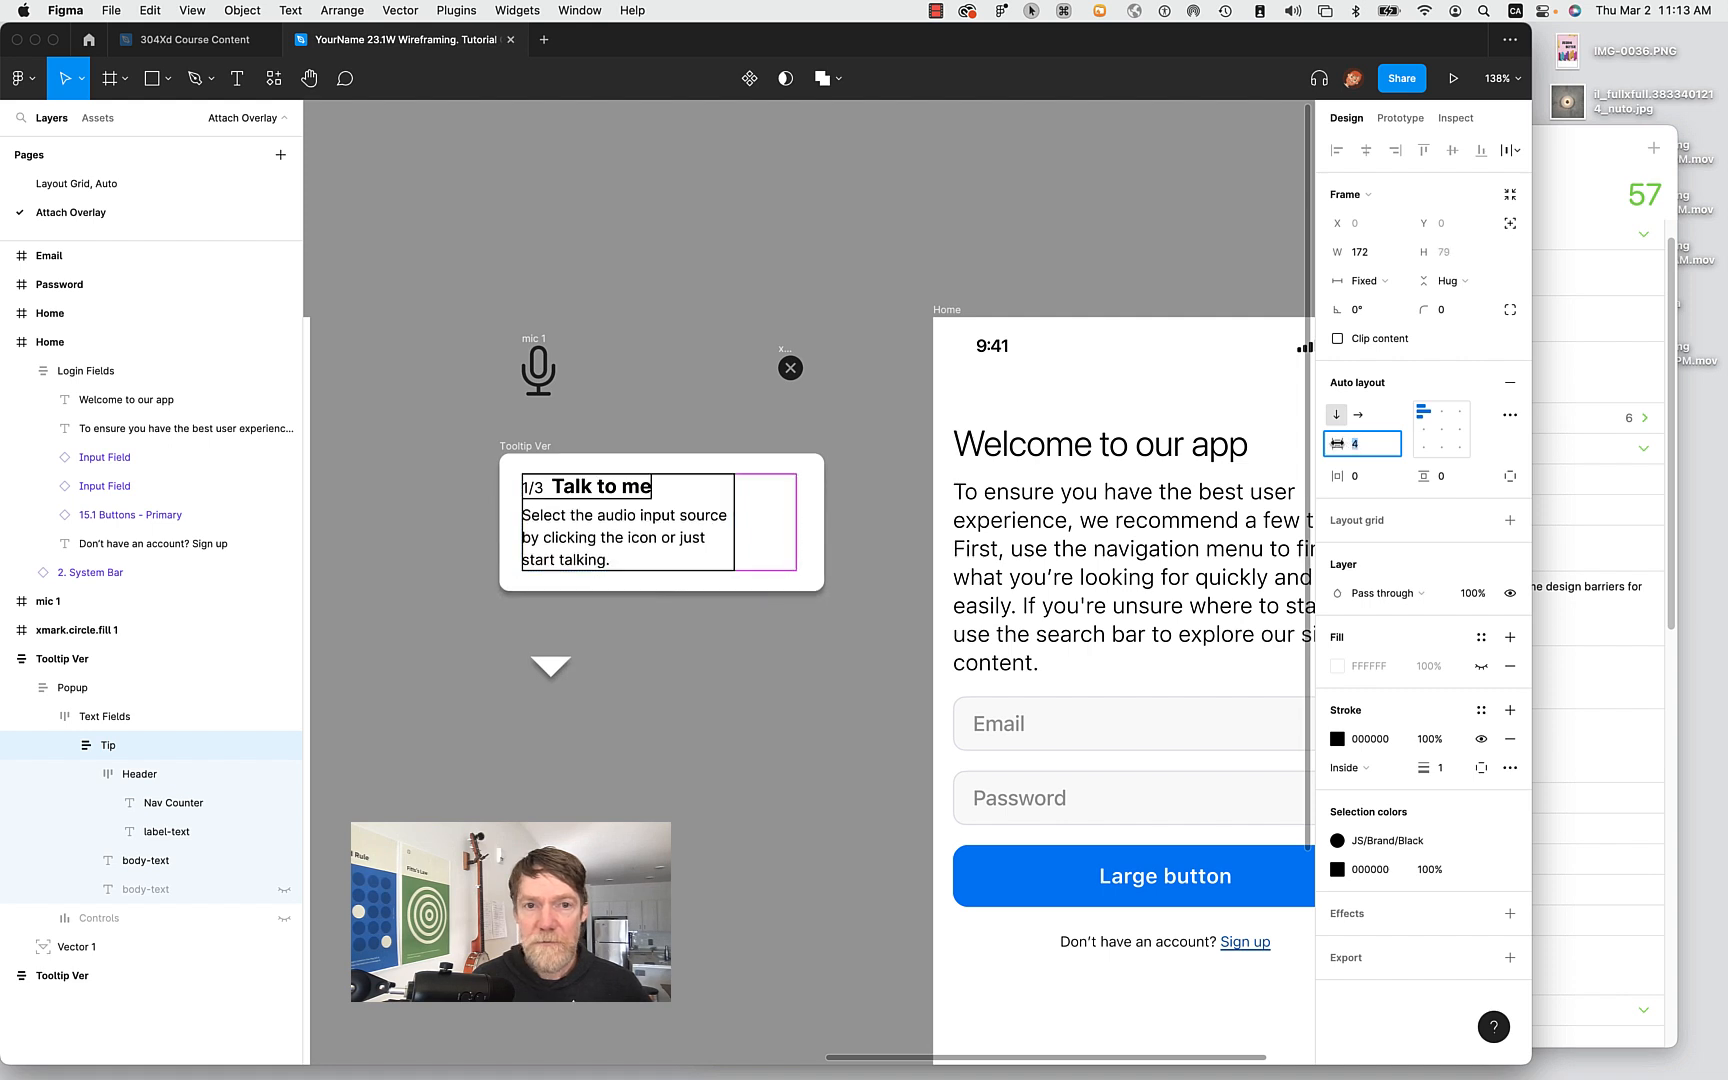
# Select the mic icon beside the tooltip and switch over to the SF Symbols app.
pyautogui.click(775, 660)
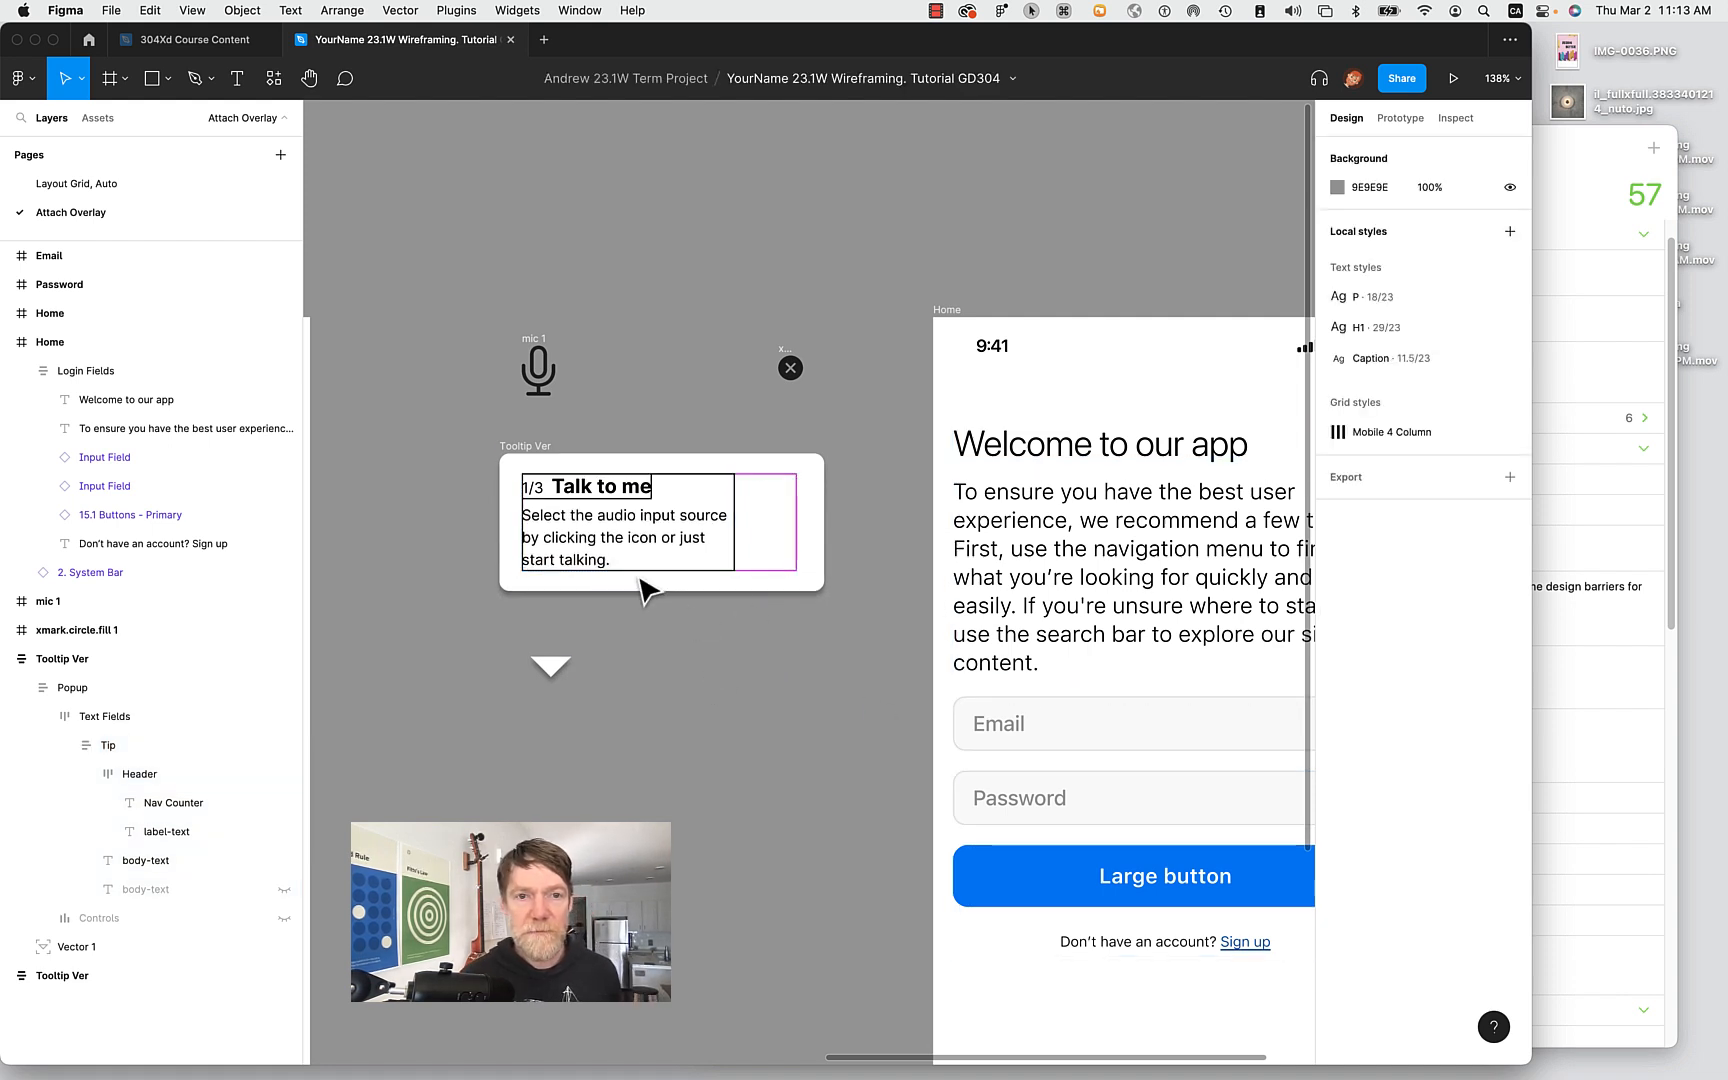
pyautogui.click(640, 495)
pyautogui.click(640, 495)
pyautogui.click(640, 495)
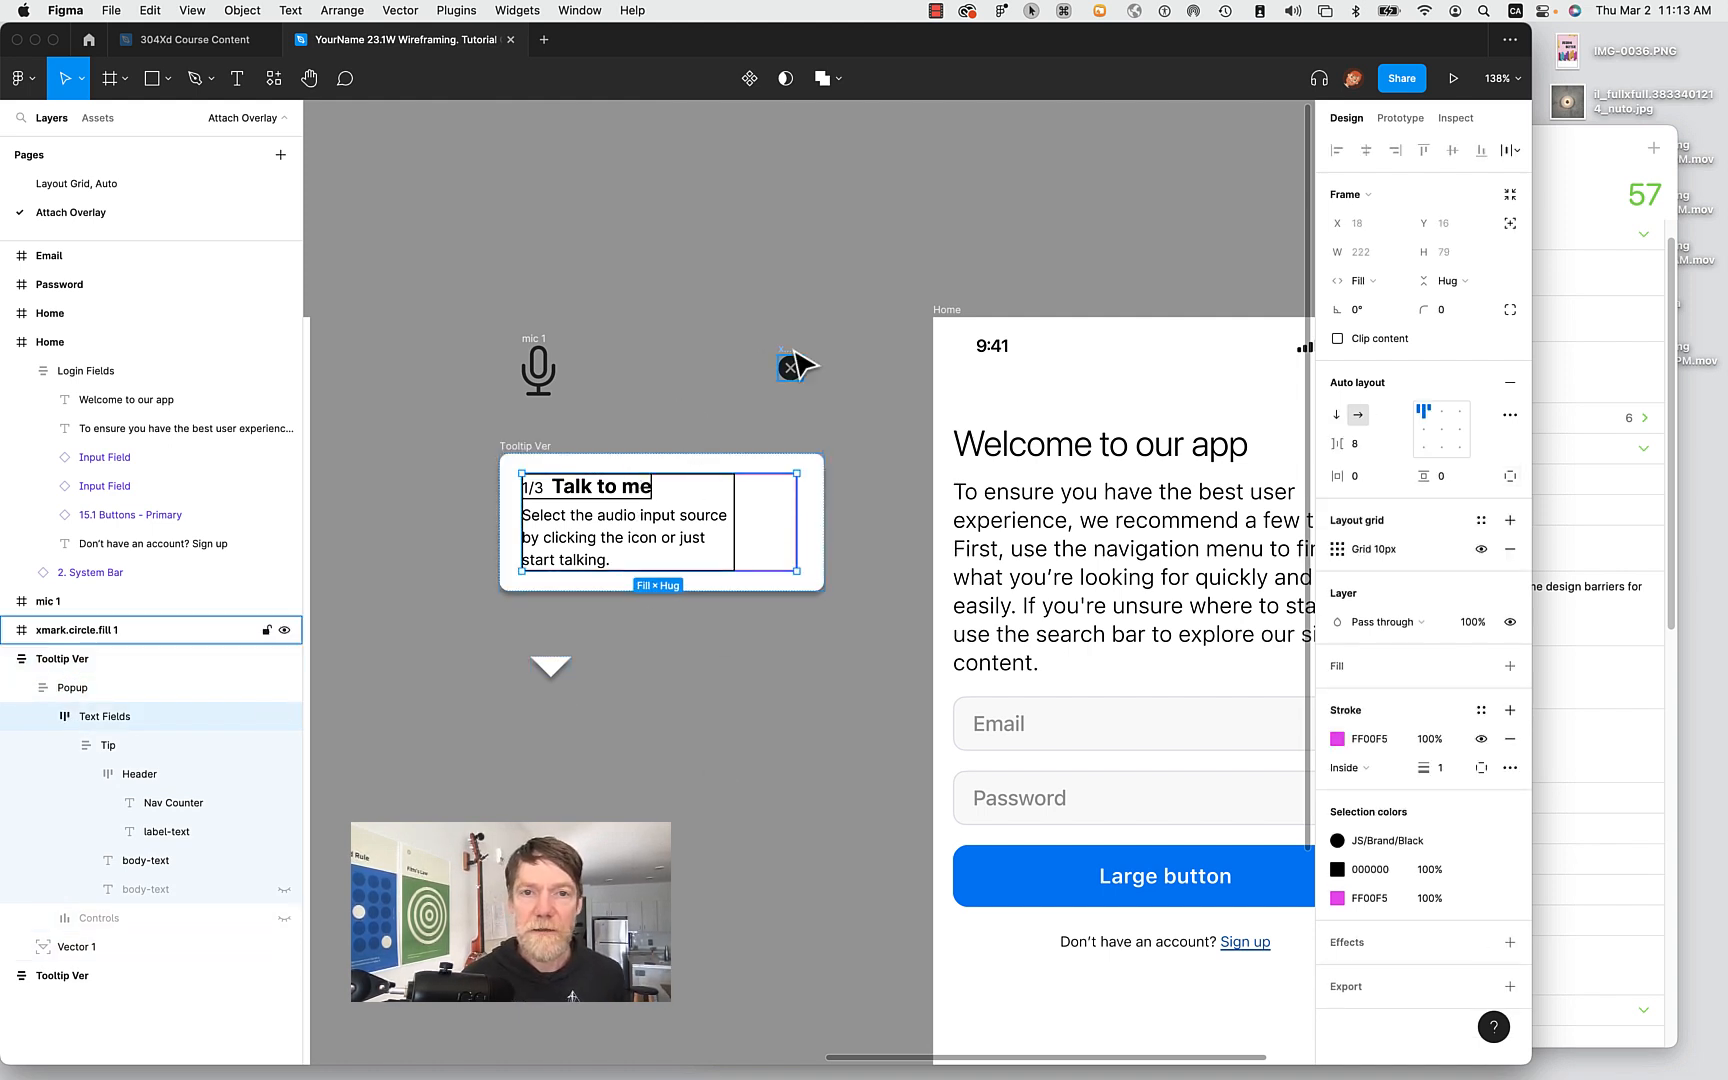
pyautogui.click(538, 343)
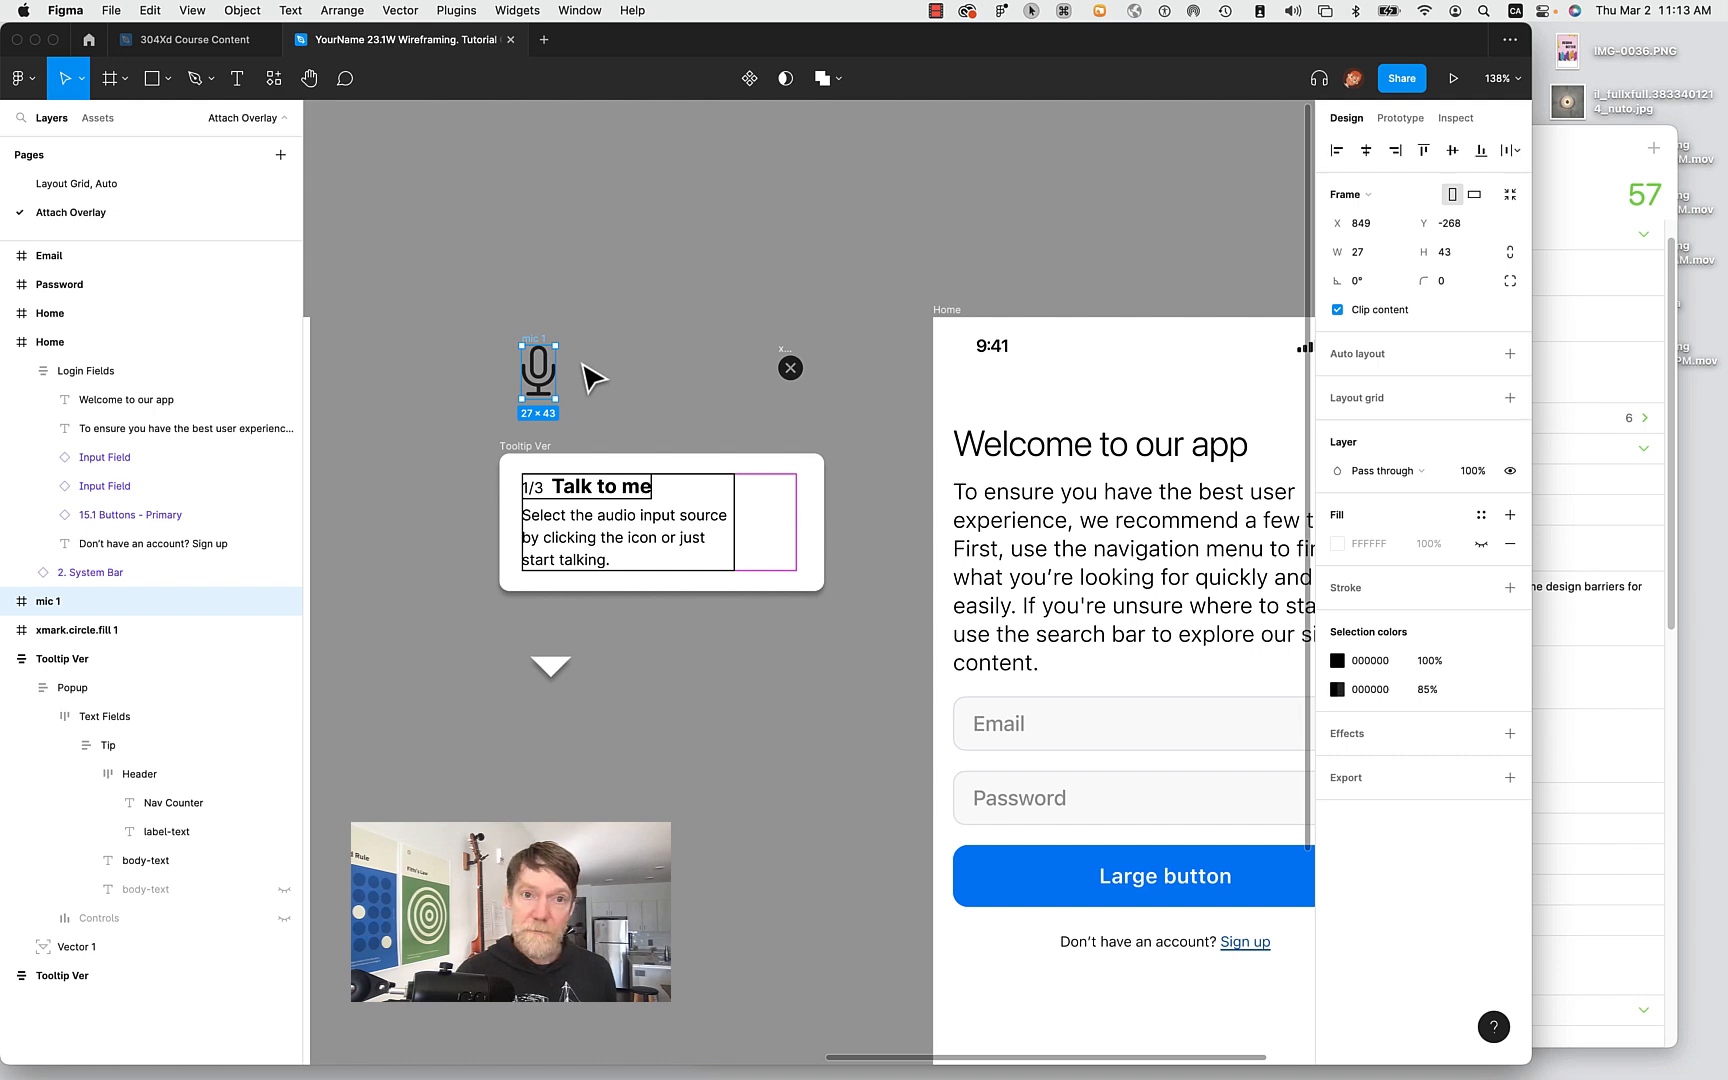
pyautogui.press('super+Tab')
pyautogui.press('super+Tab')
pyautogui.press('super+Tab')
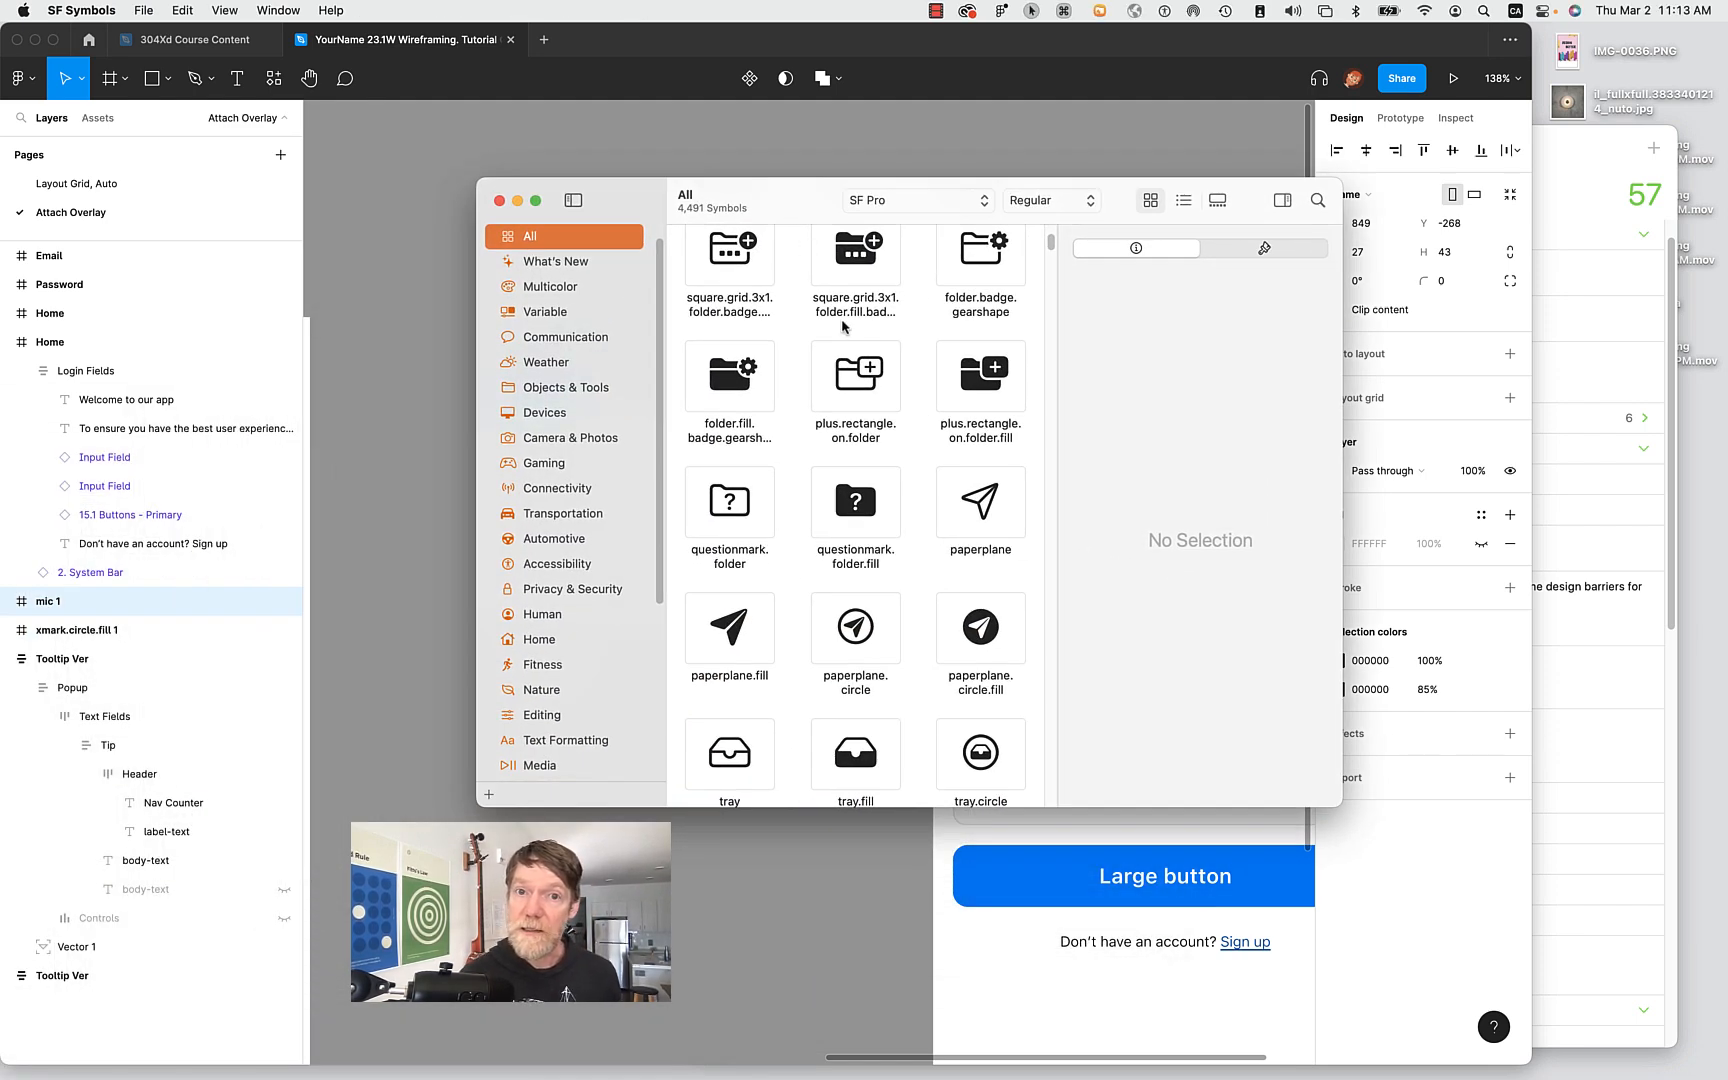
# Enlarge the SF Symbols window and search the library for 'close'.
pyautogui.scroll(15, 843, 325)
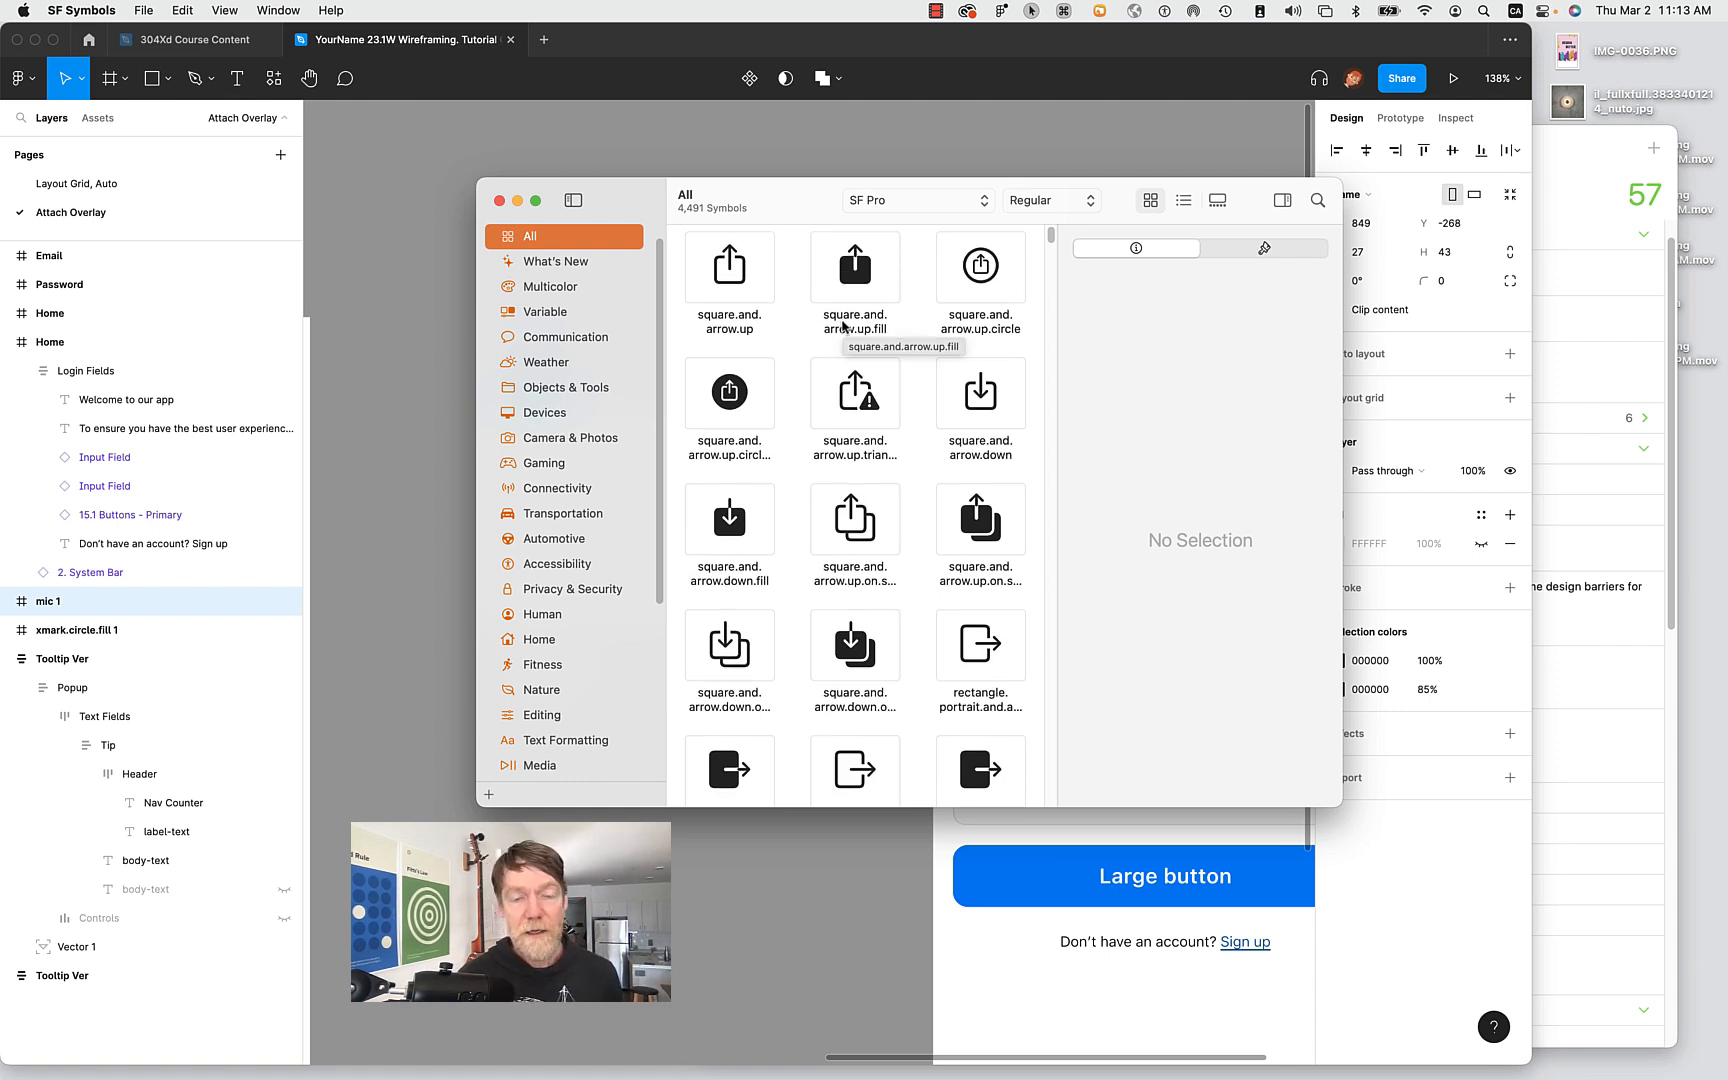
pyautogui.moveTo(625, 808); pyautogui.dragTo(632, 1030)
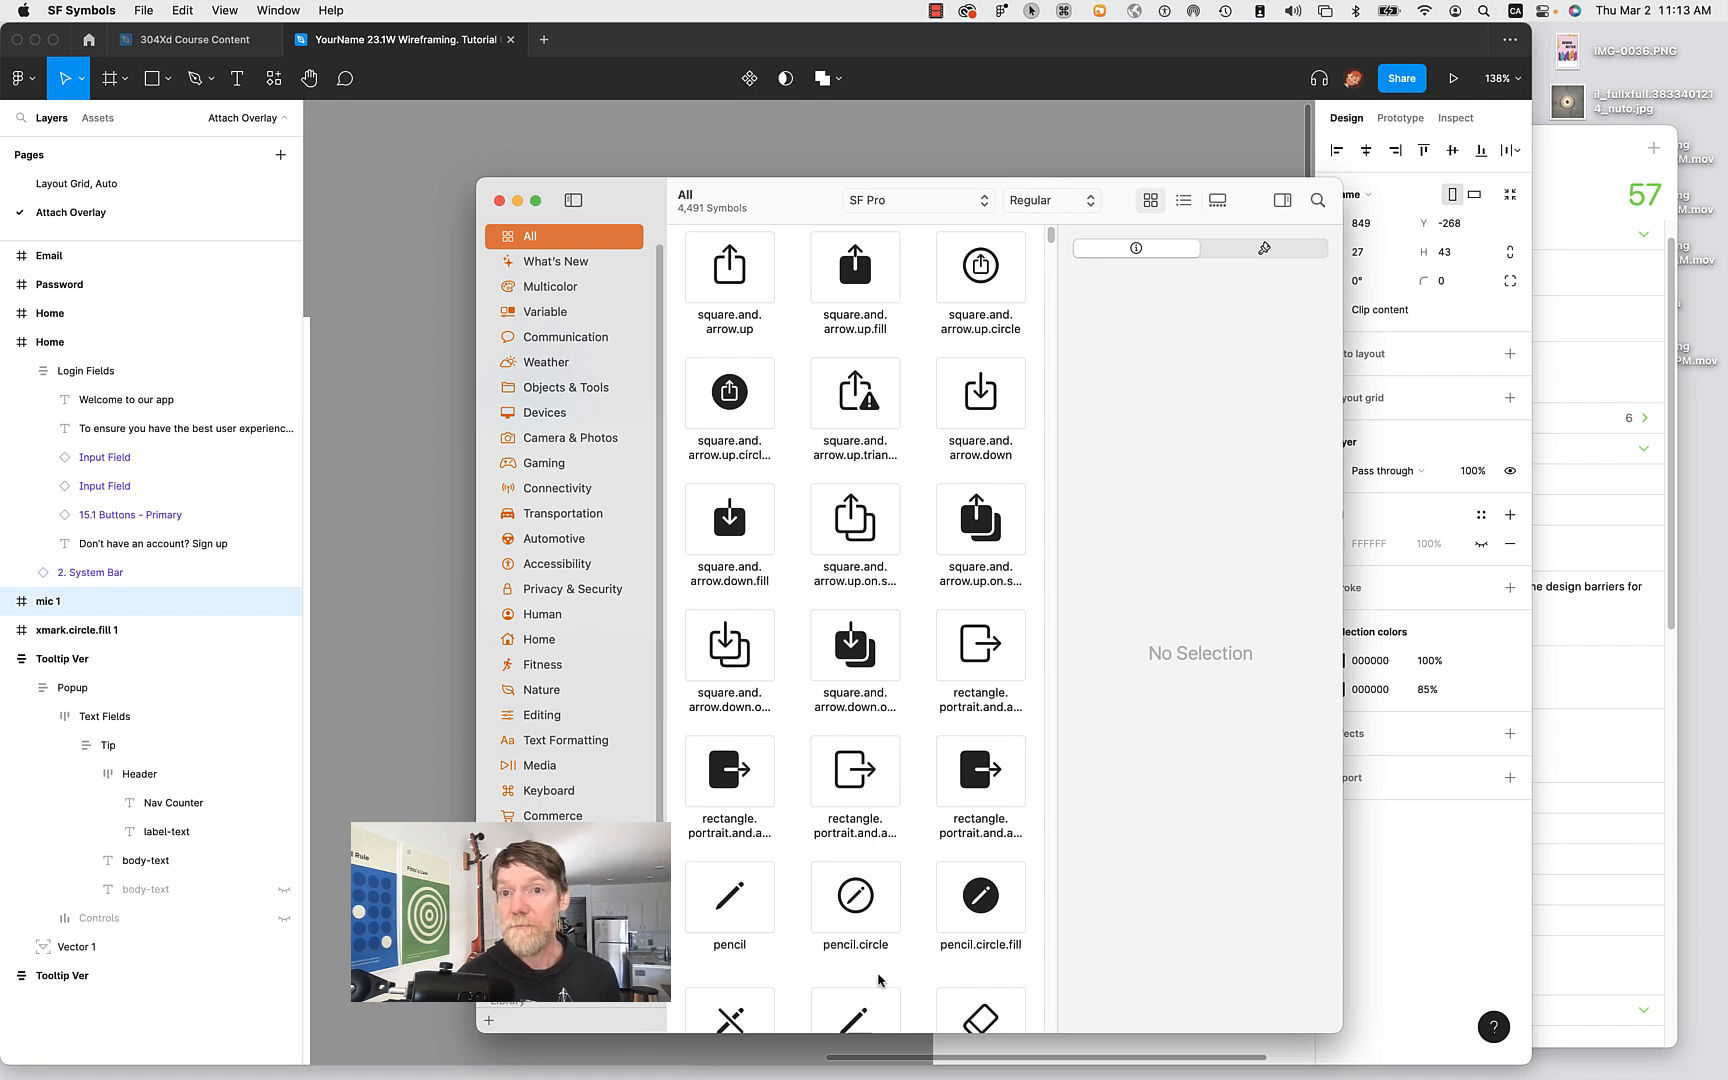
pyautogui.click(1317, 200)
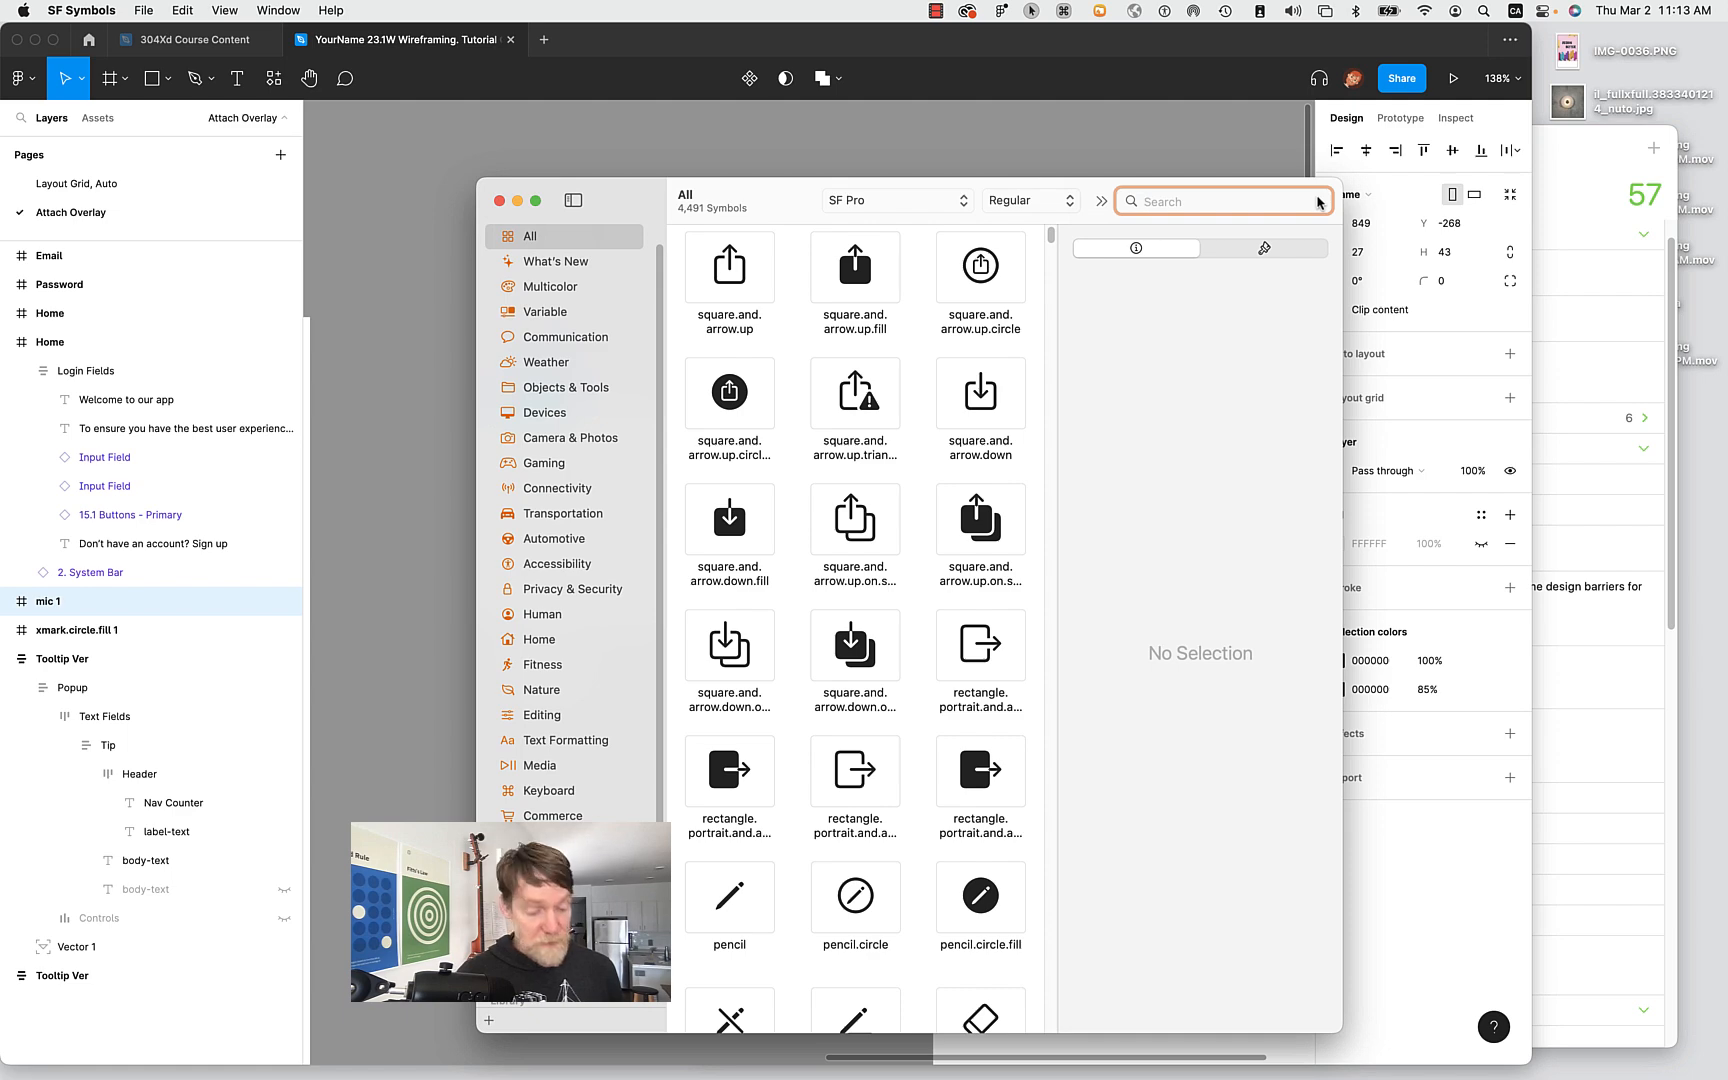
pyautogui.write('close')
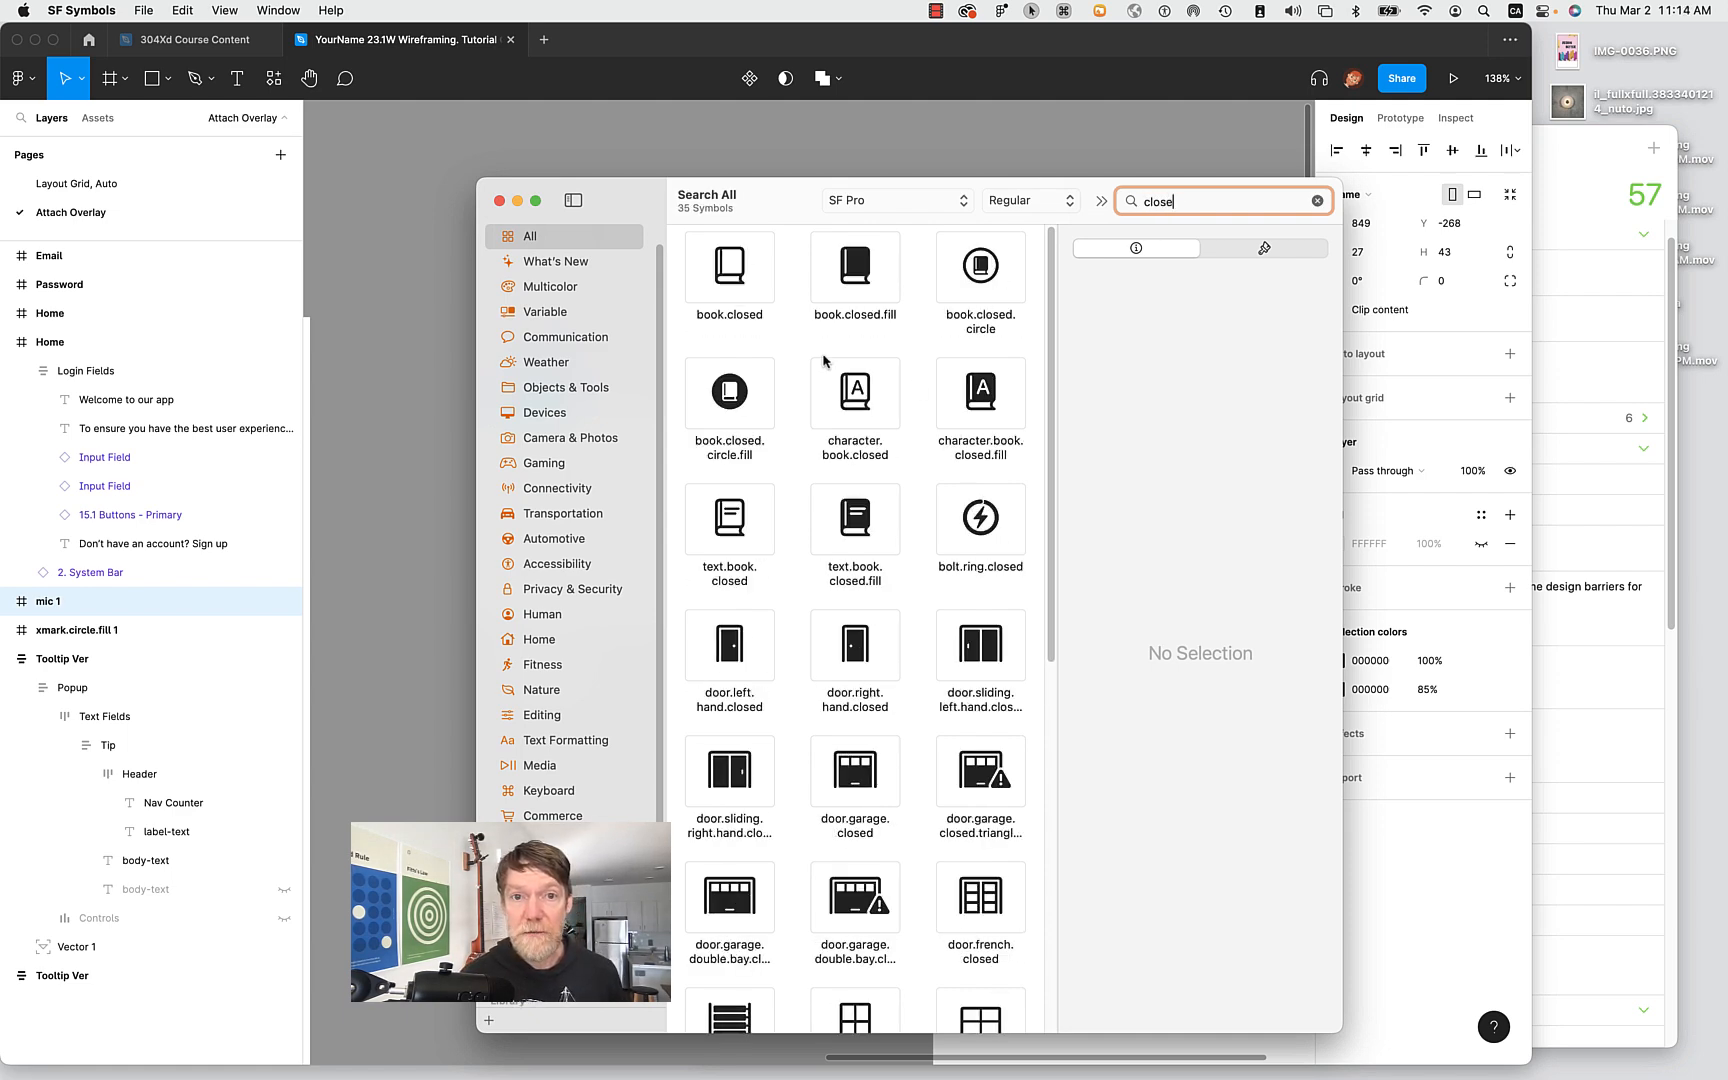
pyautogui.scroll(-5, 855, 420)
pyautogui.scroll(-4, 855, 420)
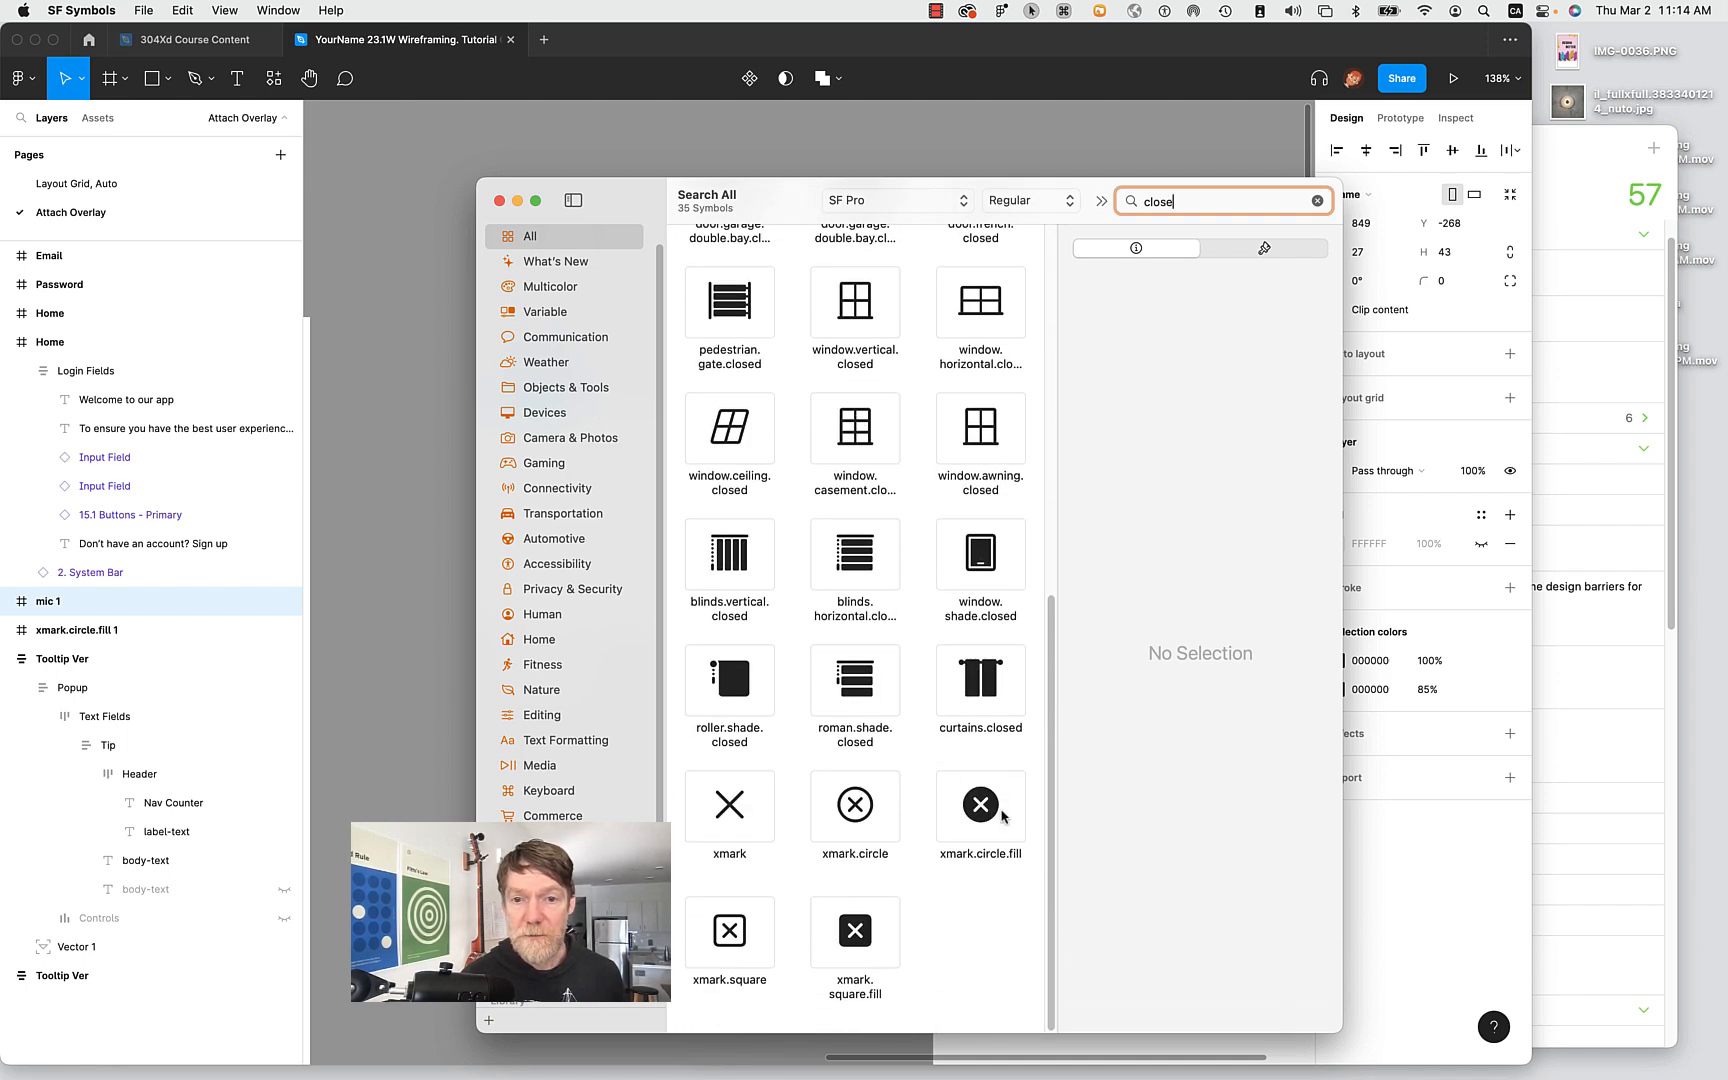
# Open xmark.circle.fill's copy-as-SVG-image settings, cancel, and return to the Figma design.
pyautogui.rightClick(981, 816)
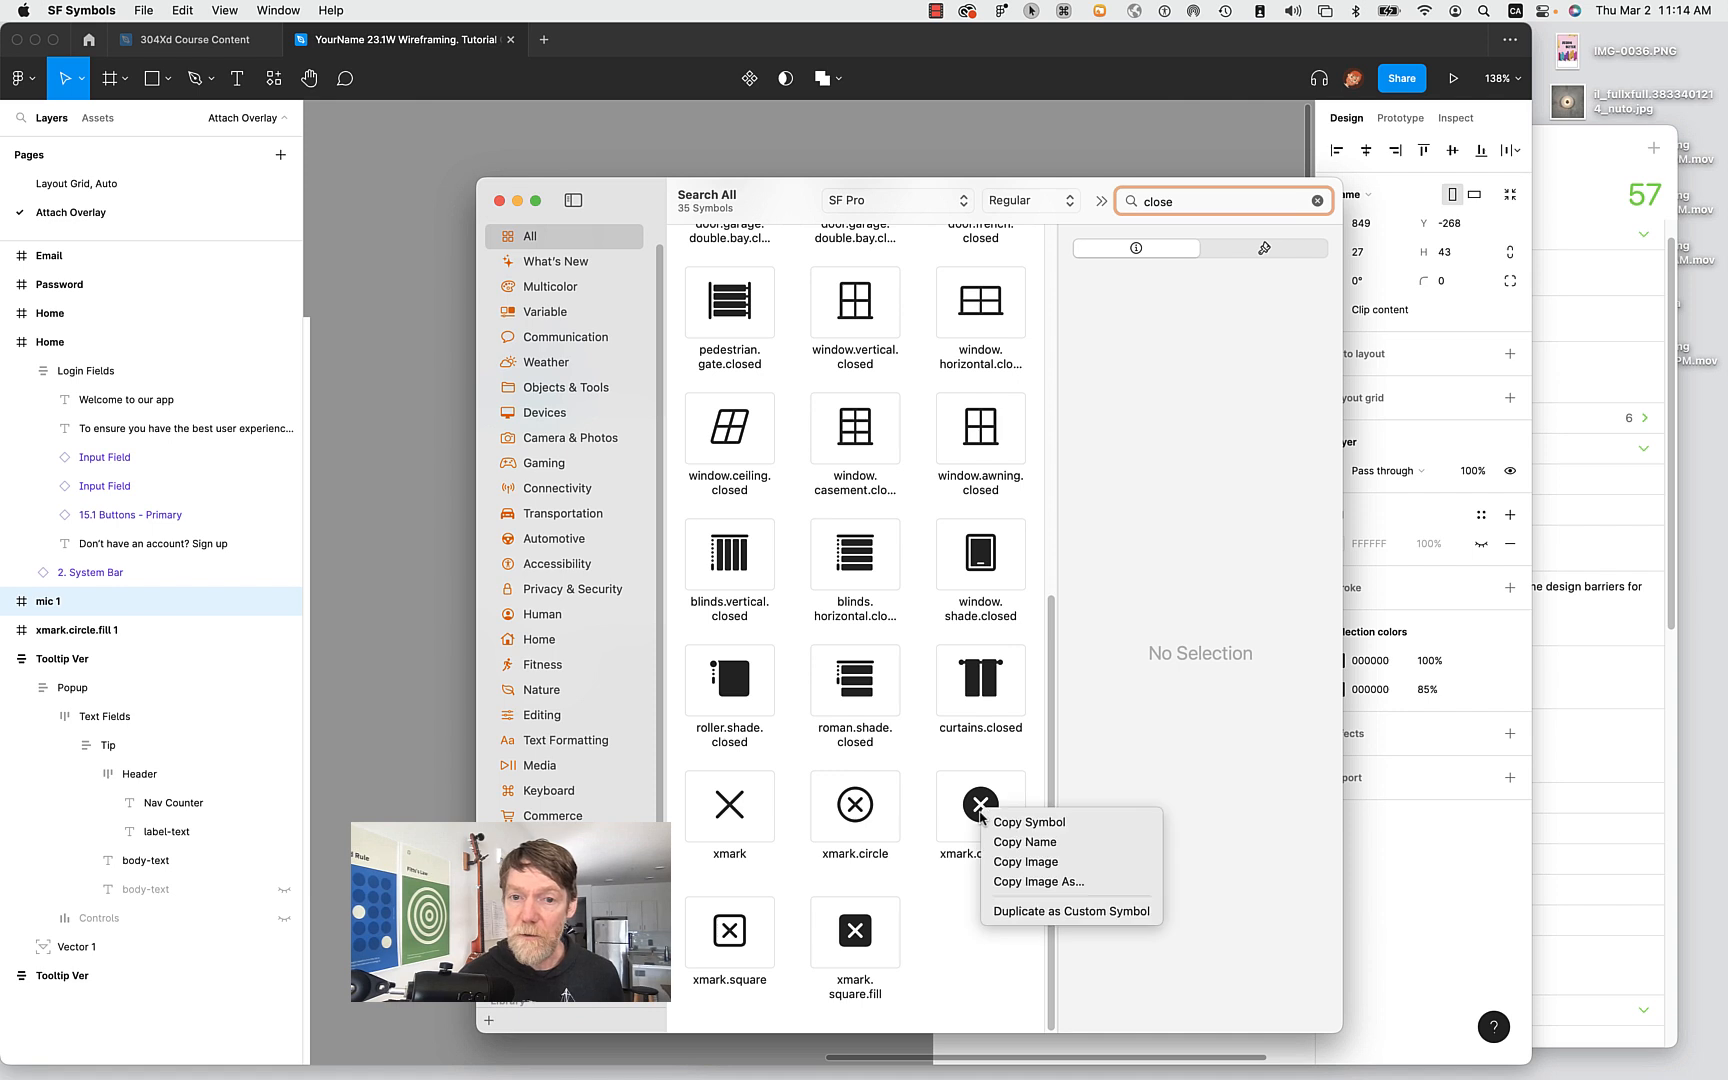
pyautogui.click(1031, 884)
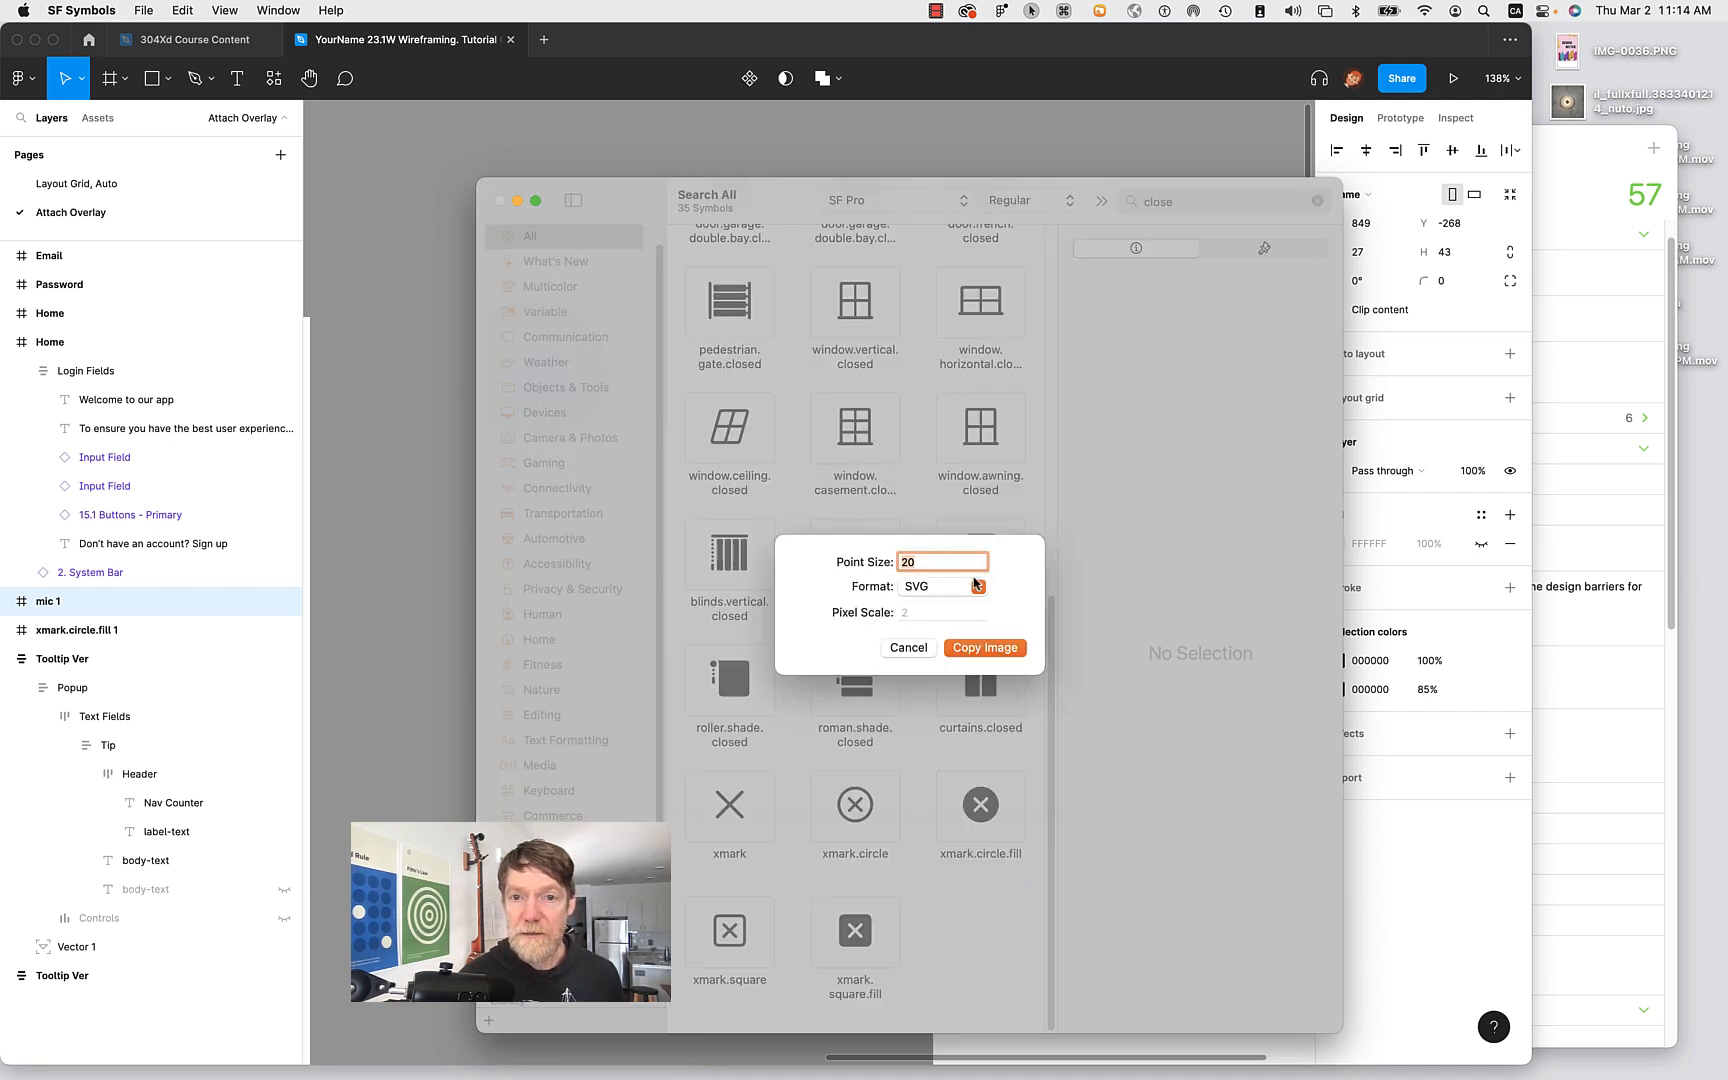
pyautogui.click(979, 589)
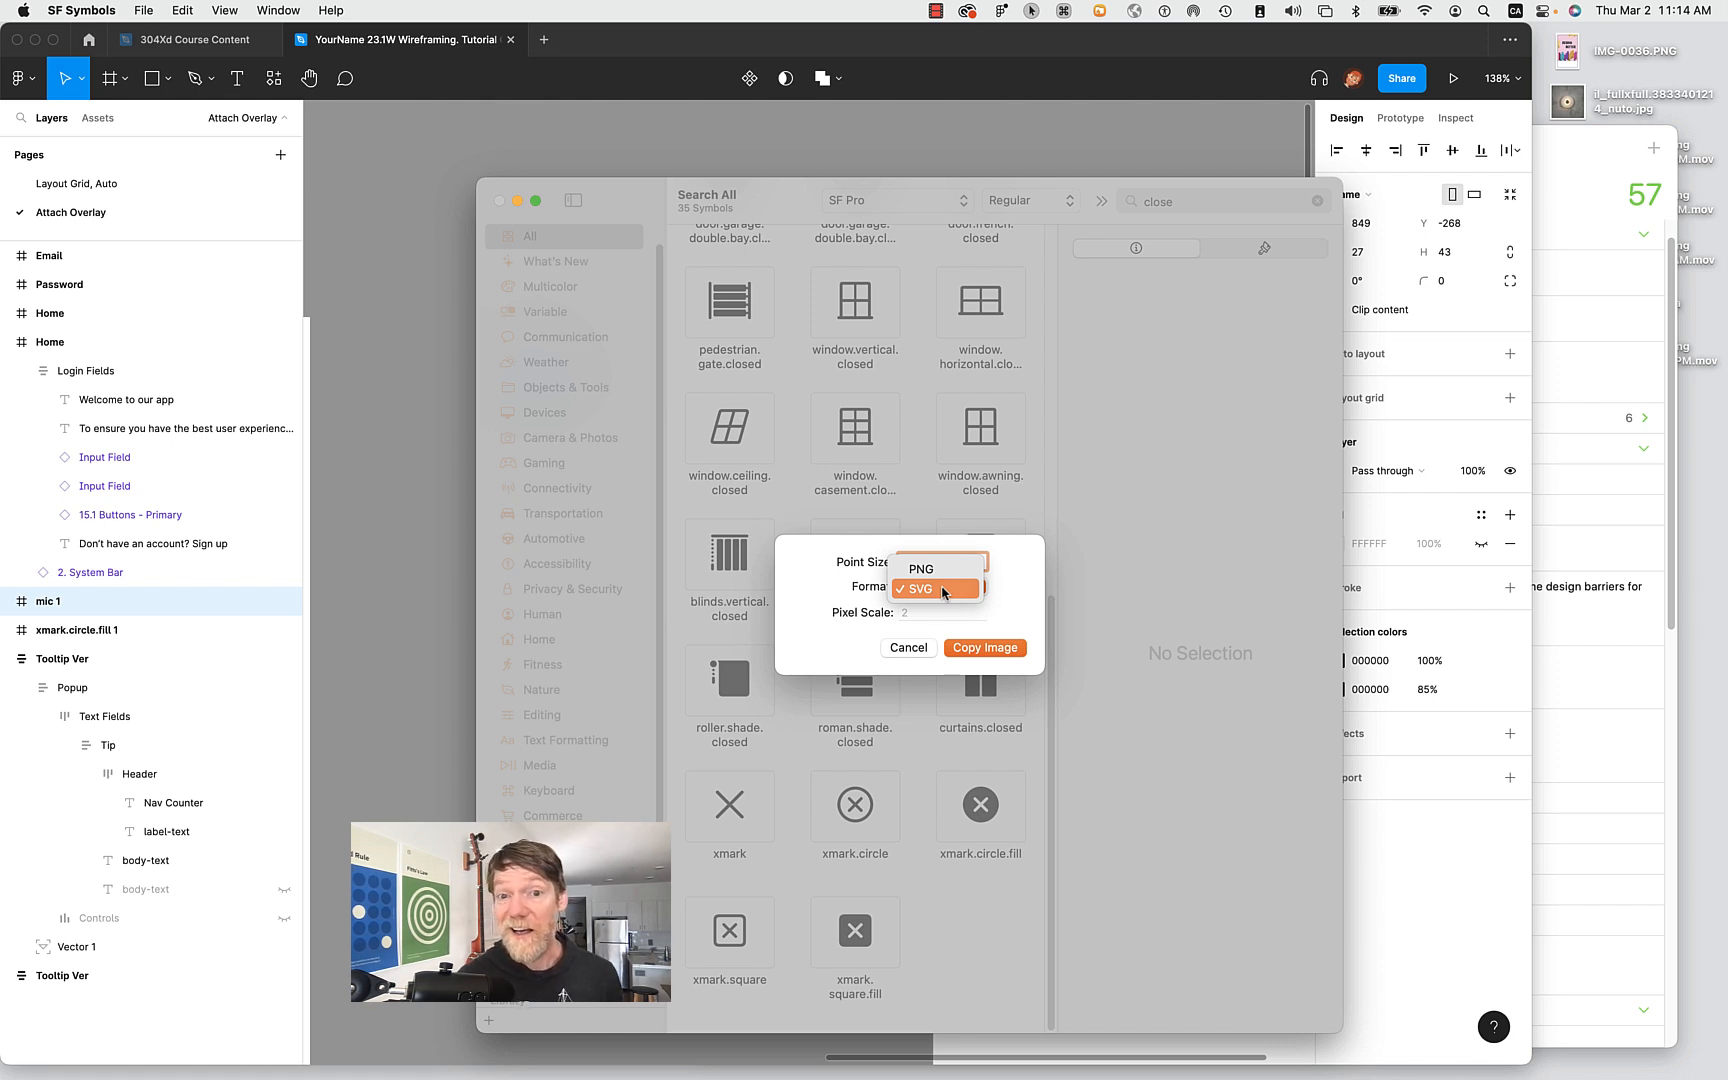
pyautogui.click(915, 648)
pyautogui.click(915, 648)
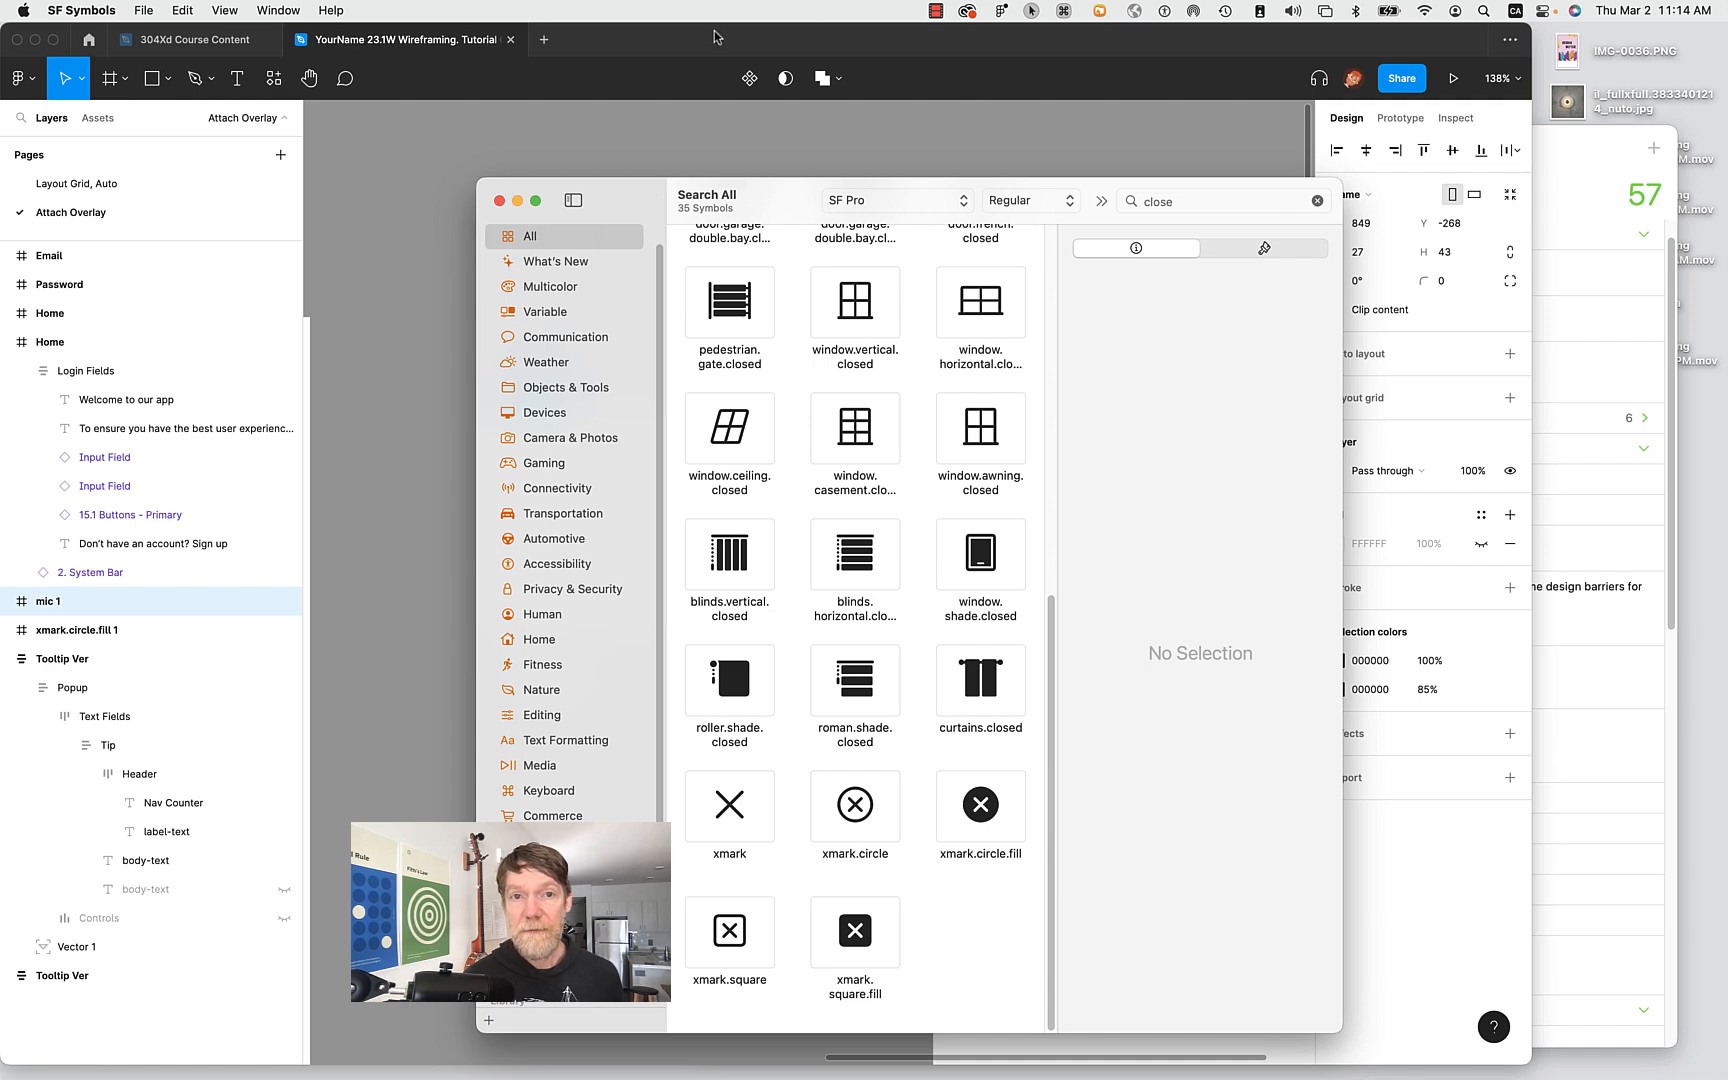
pyautogui.moveTo(645, 200); pyautogui.dragTo(328, 220)
pyautogui.click(538, 366)
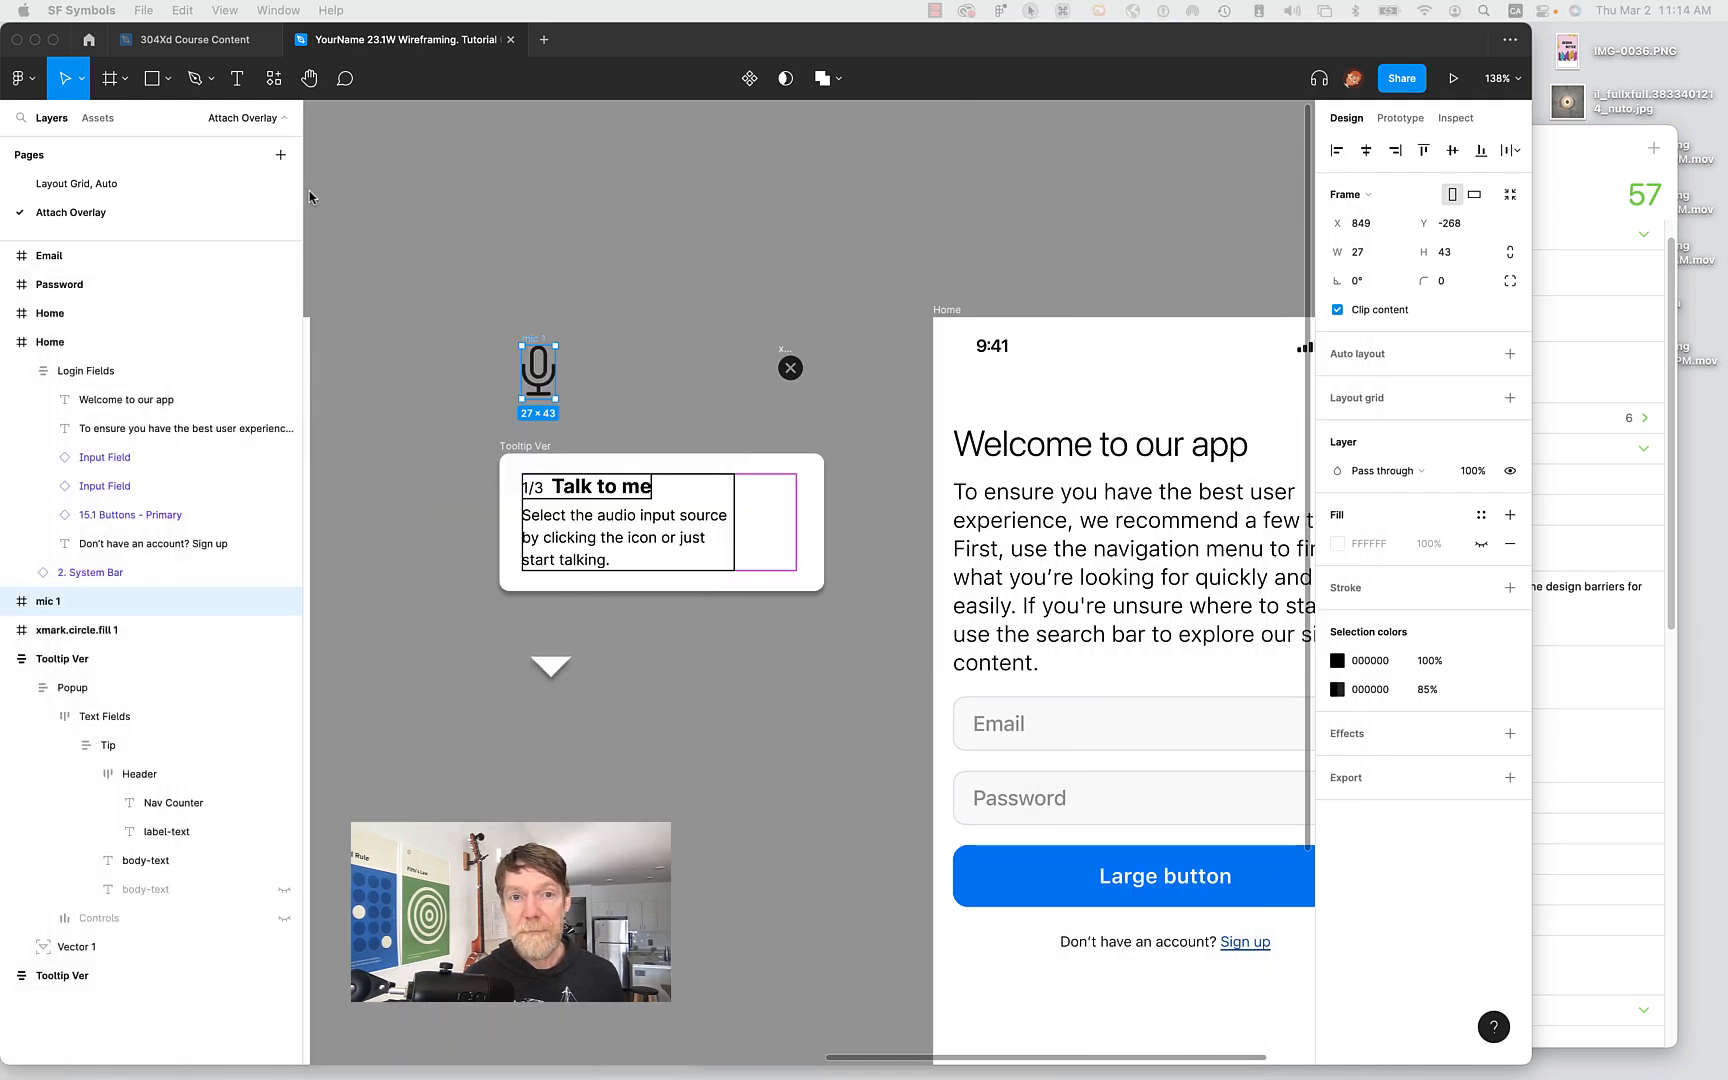
# Expand mic 1 and its Group, selecting each Vector, the Group and mic 1 in turn.
pyautogui.click(596, 348)
pyautogui.click(540, 366)
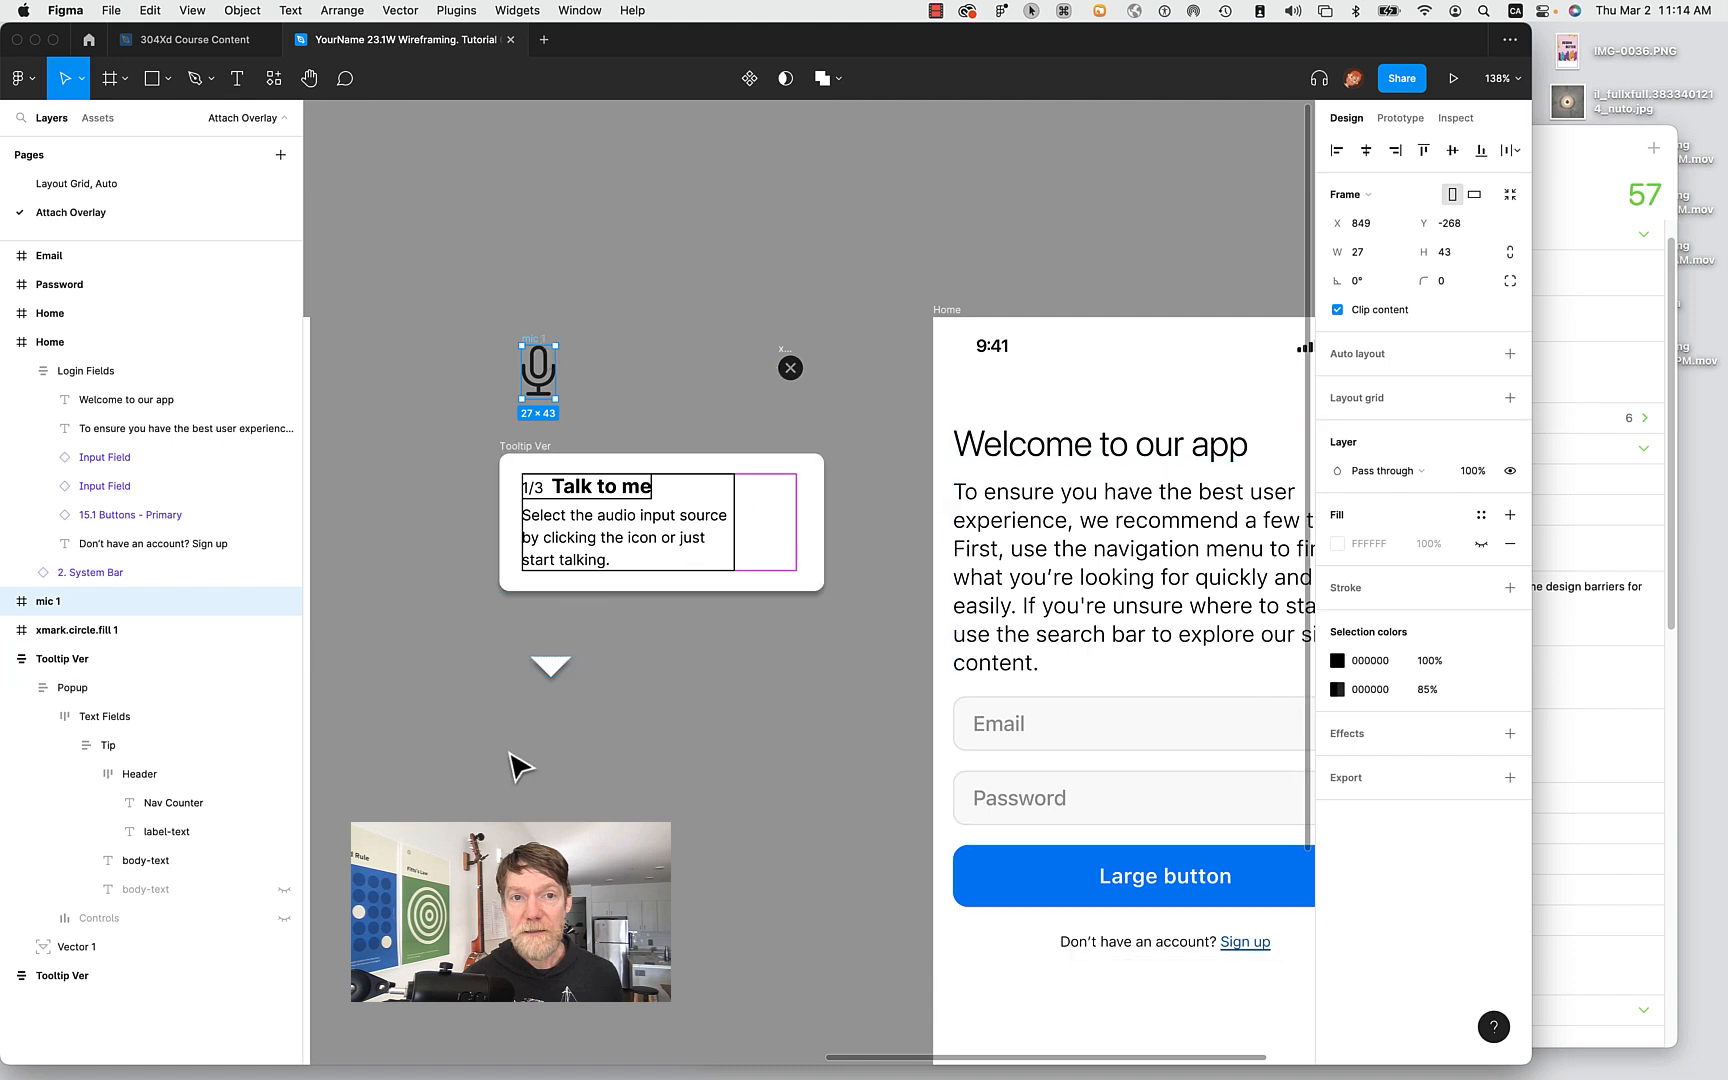
pyautogui.click(8, 602)
pyautogui.click(21, 630)
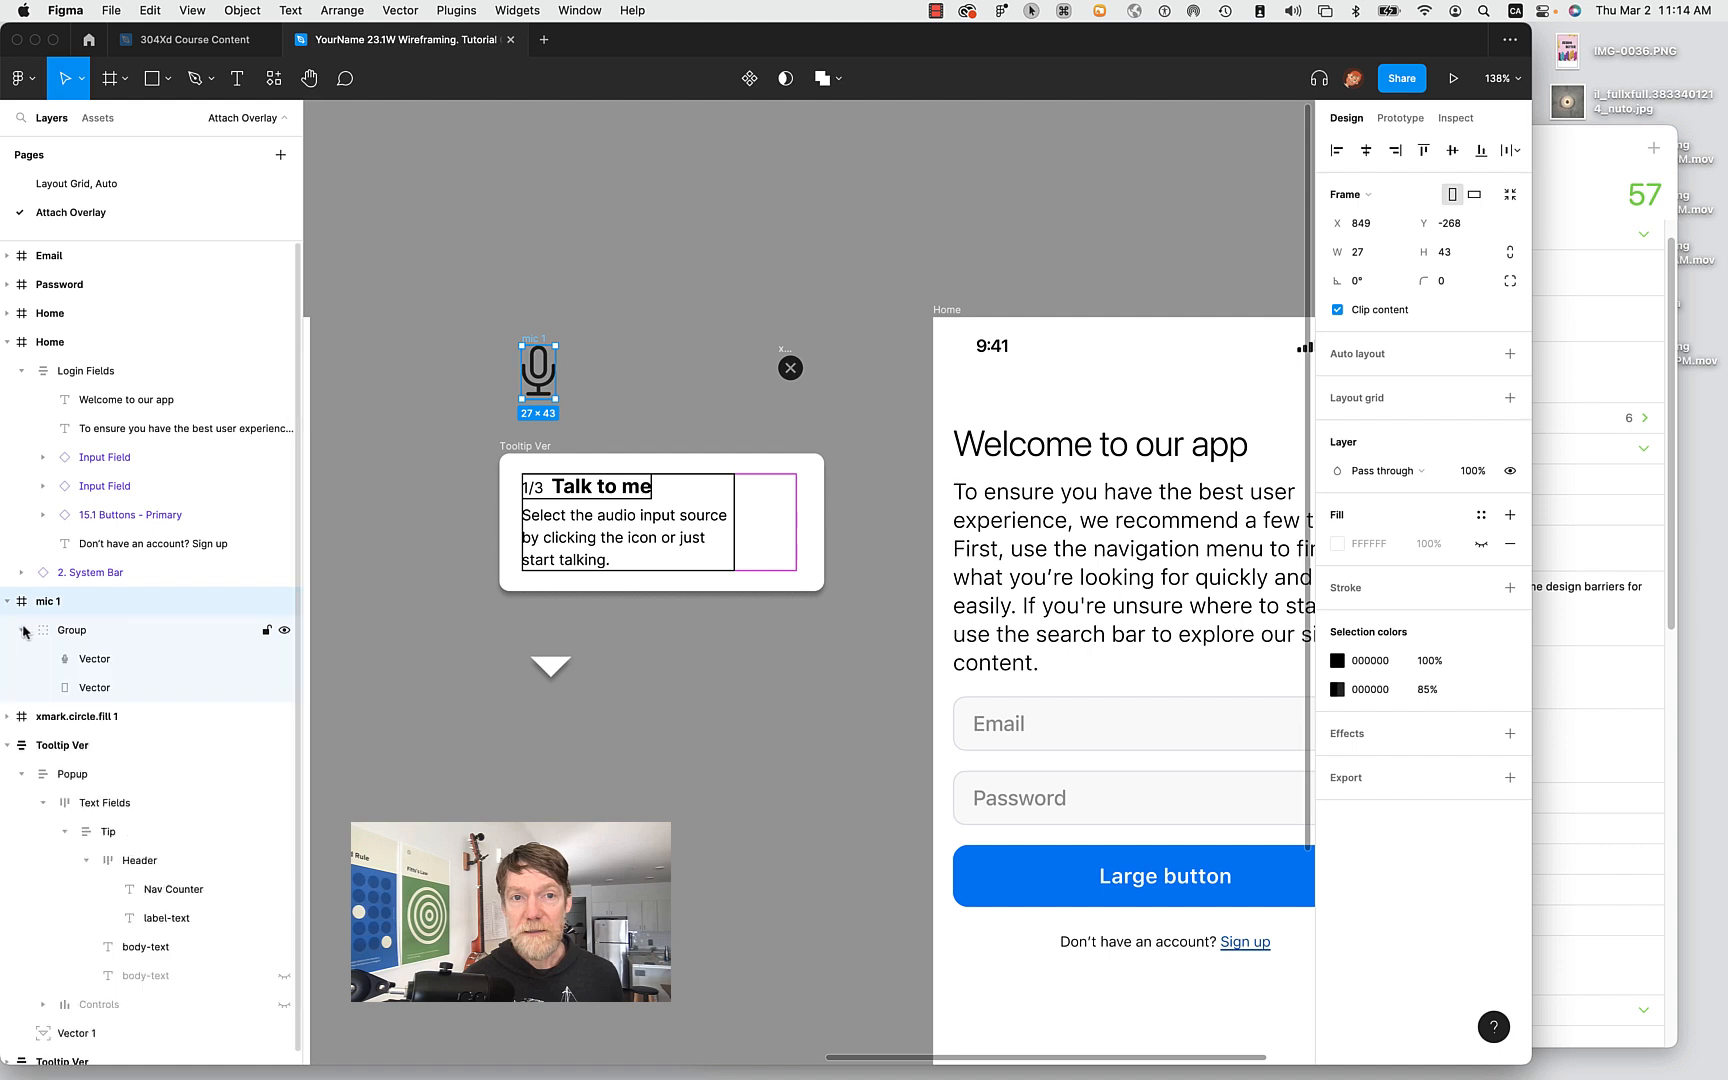
pyautogui.click(101, 660)
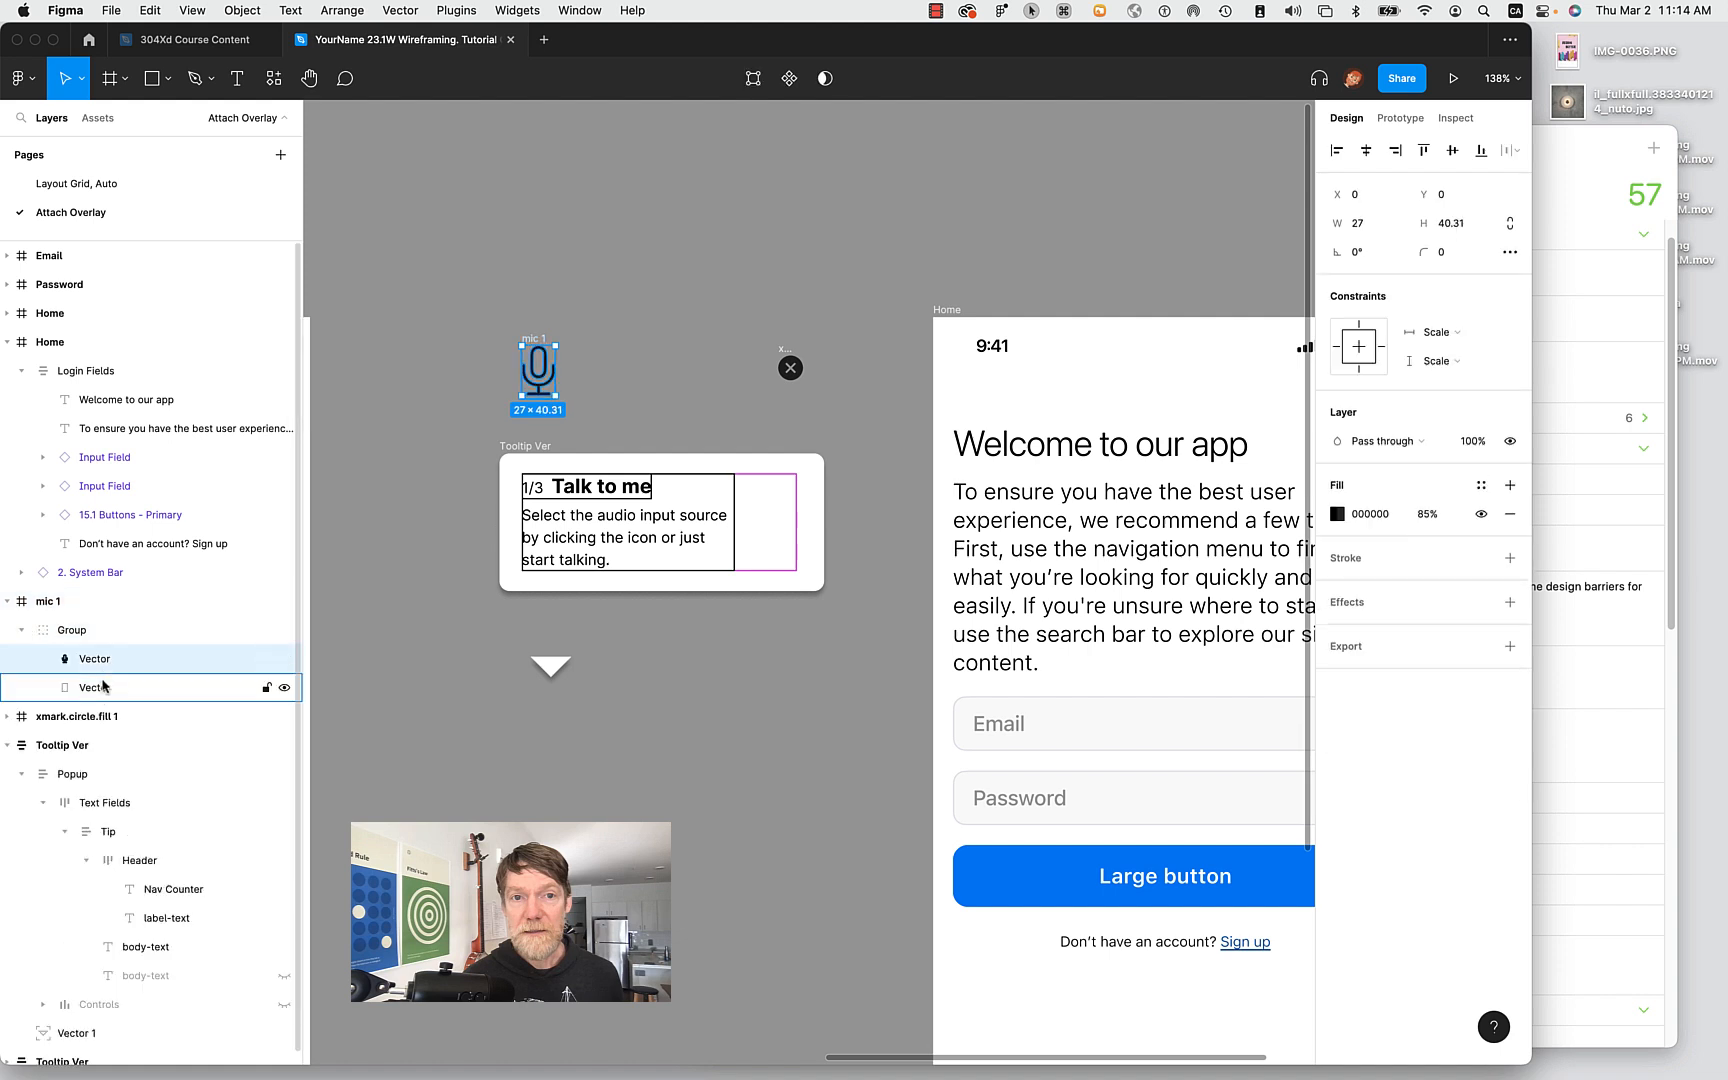
pyautogui.click(103, 687)
pyautogui.click(67, 633)
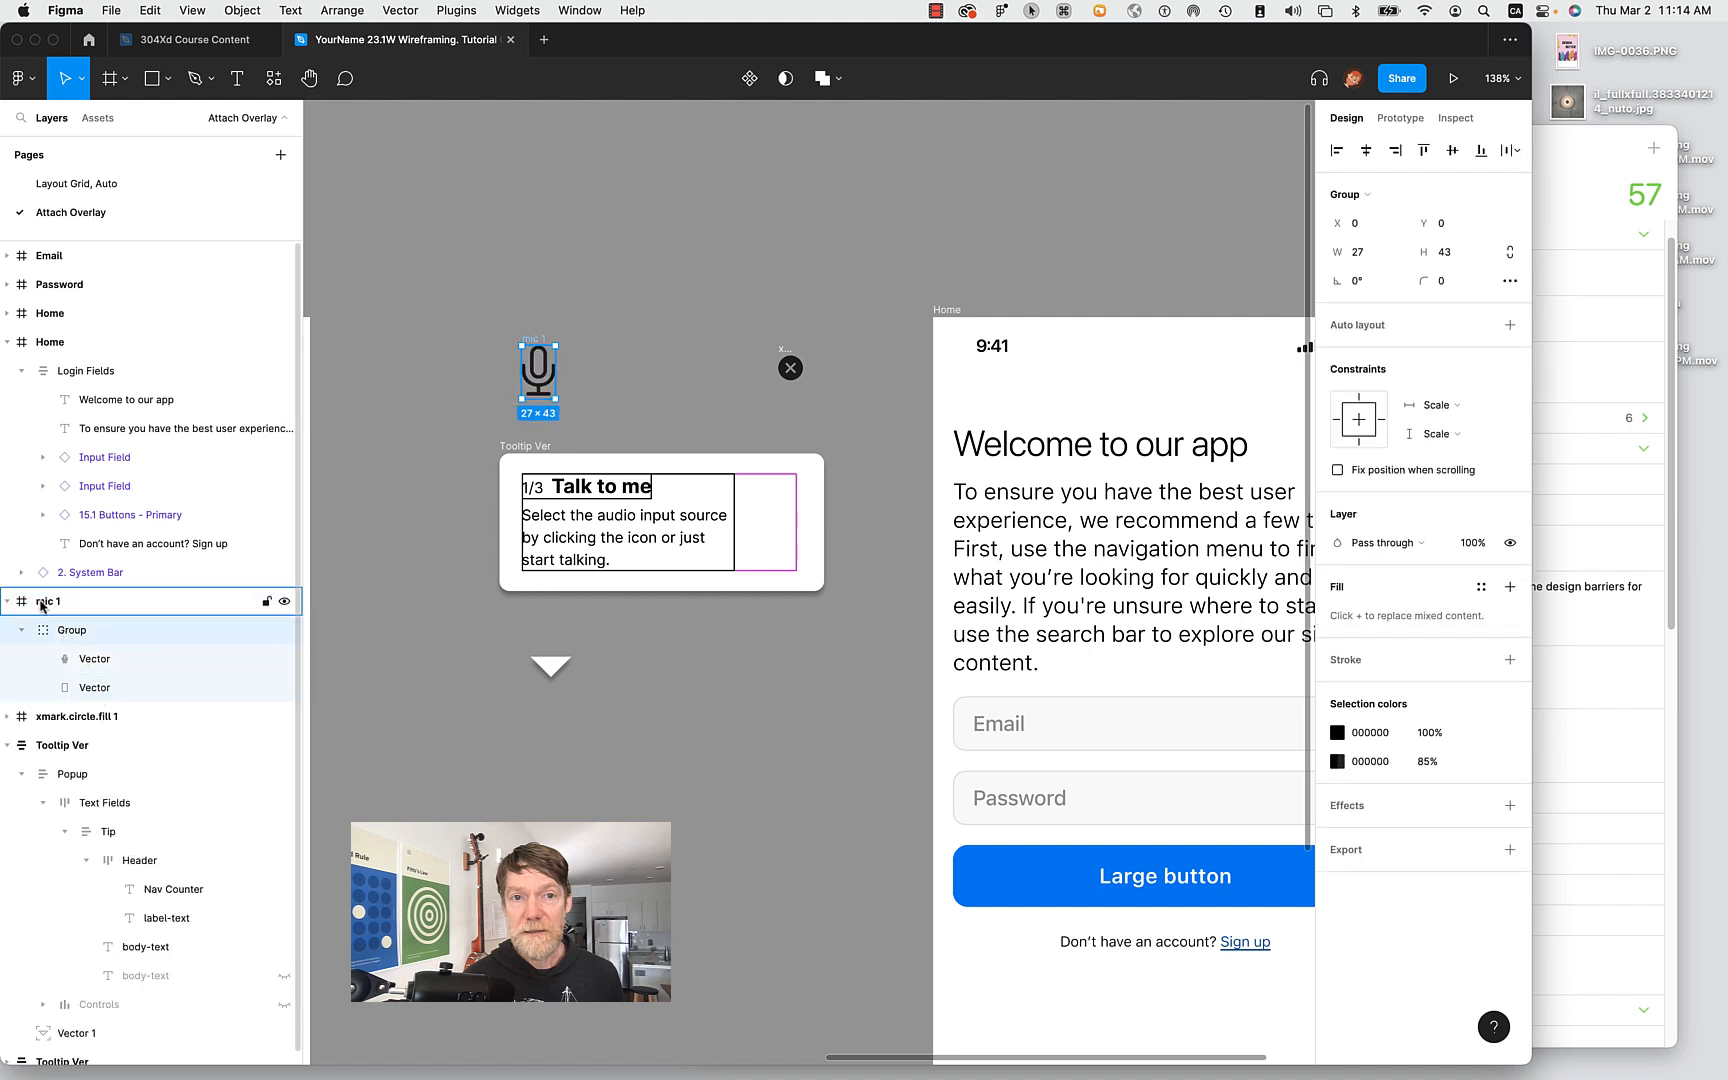
pyautogui.click(43, 603)
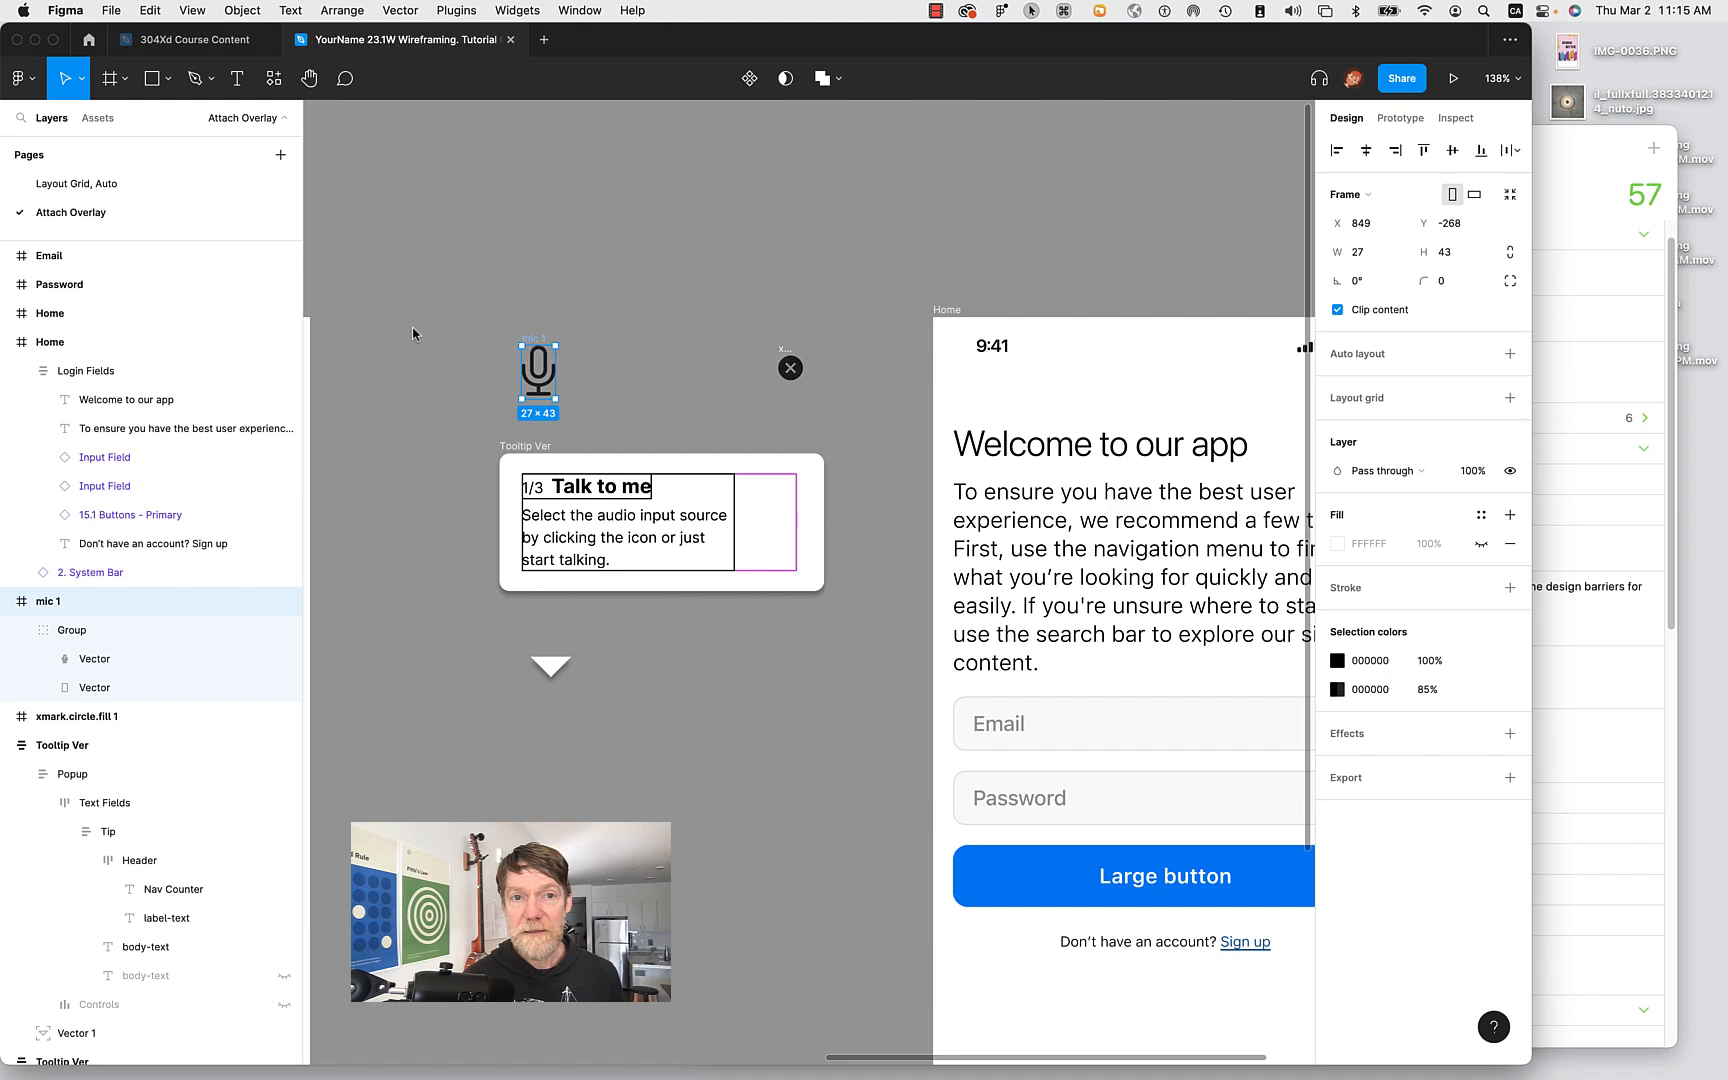
pyautogui.moveTo(590, 0); pyautogui.dragTo(761, 147)
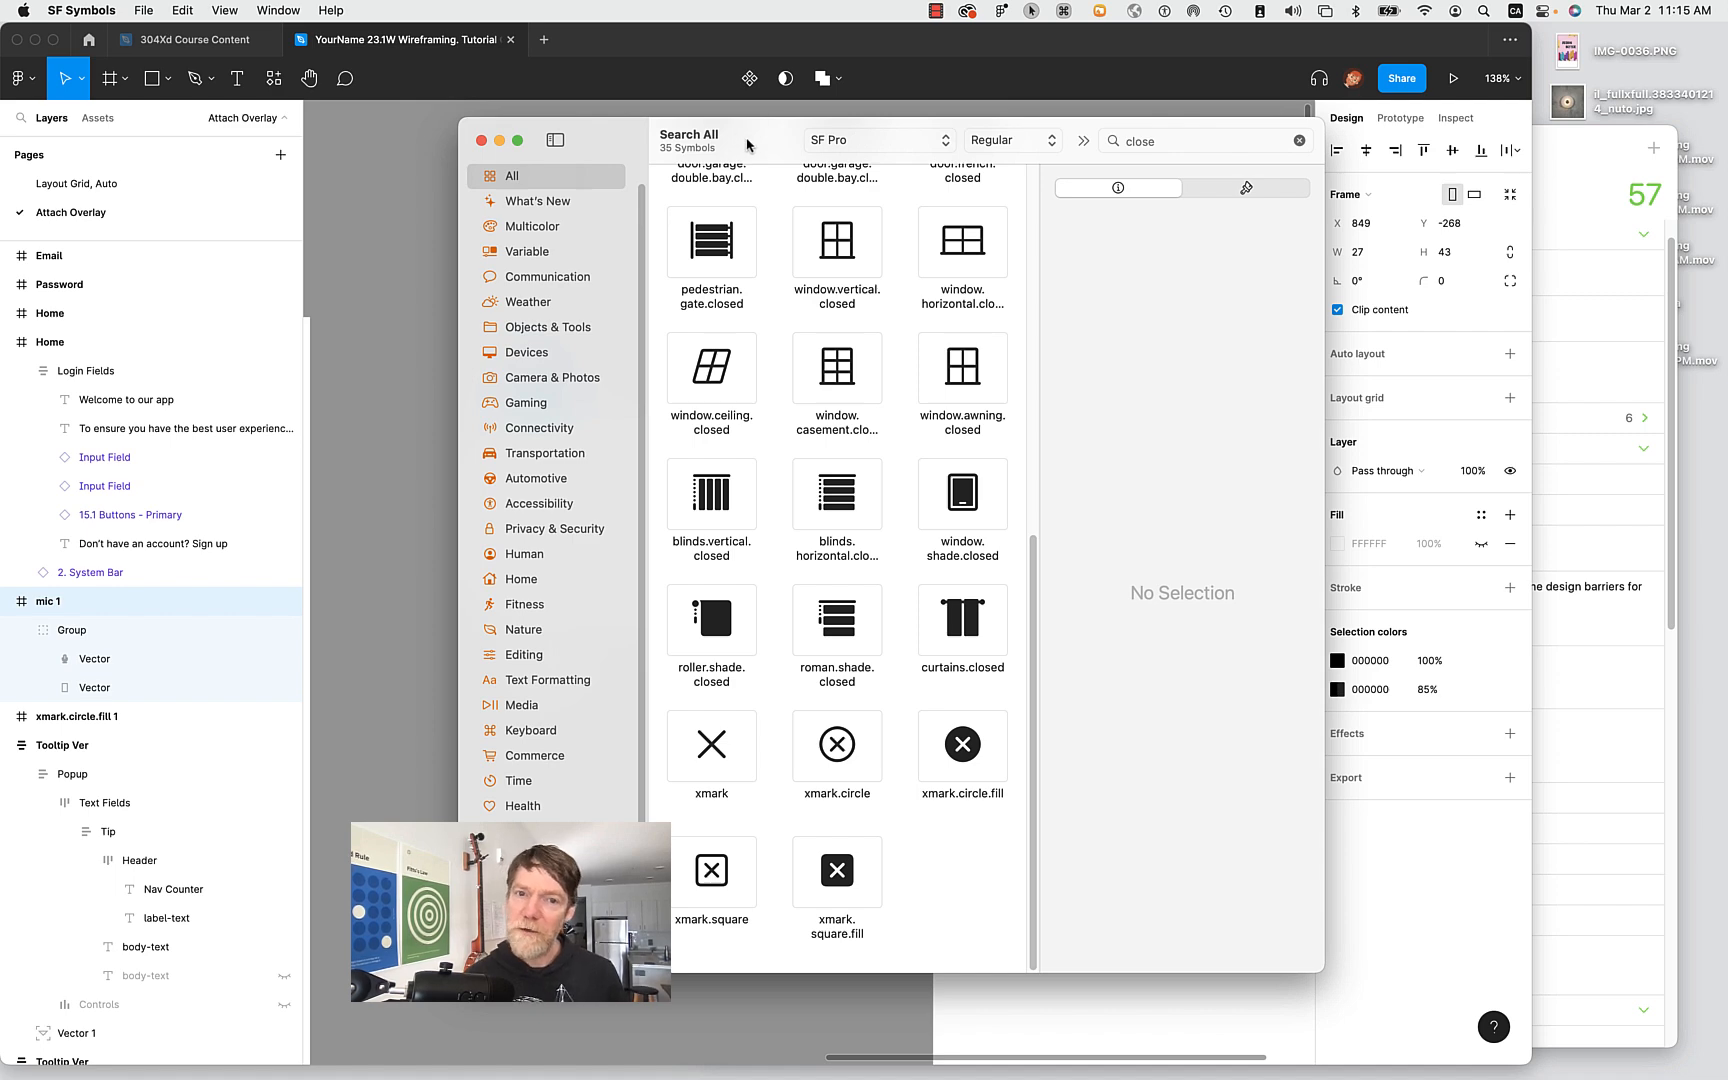
pyautogui.press('super+q')
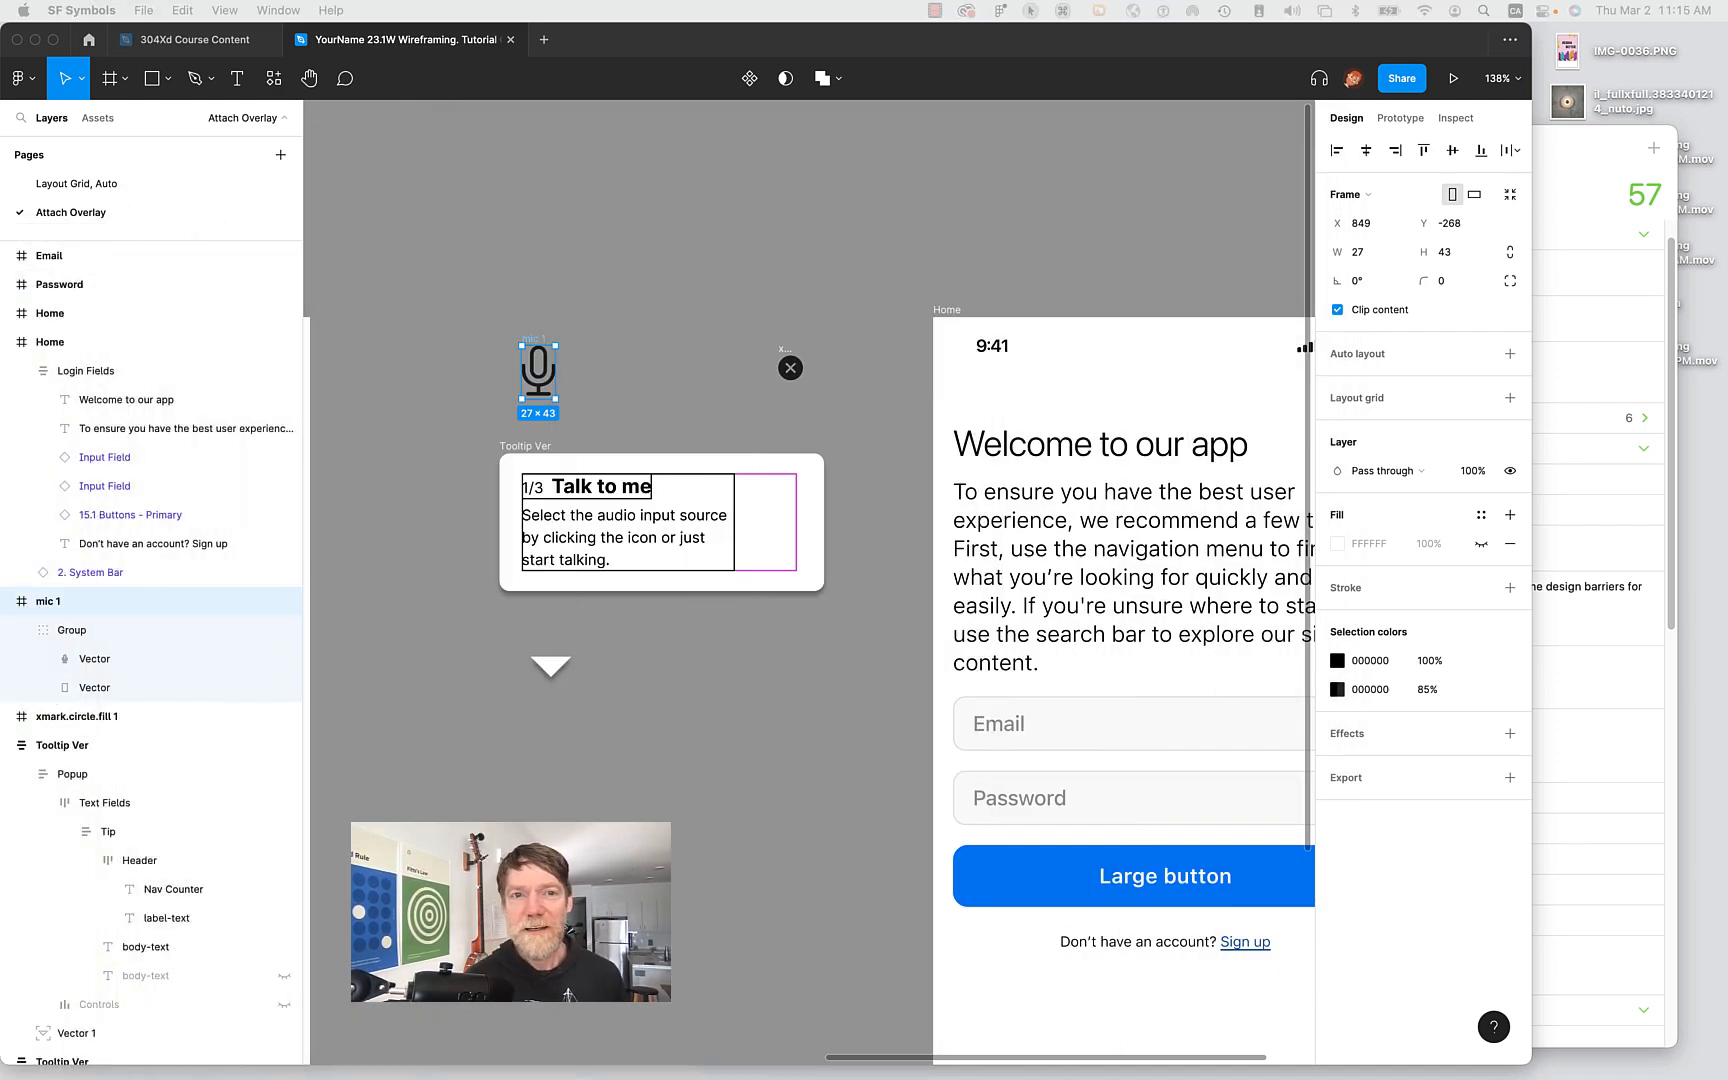
# Drag mic 1 onto the tooltip, then nest it in Layers under Popup and then Text Fields.
pyautogui.click(632, 370)
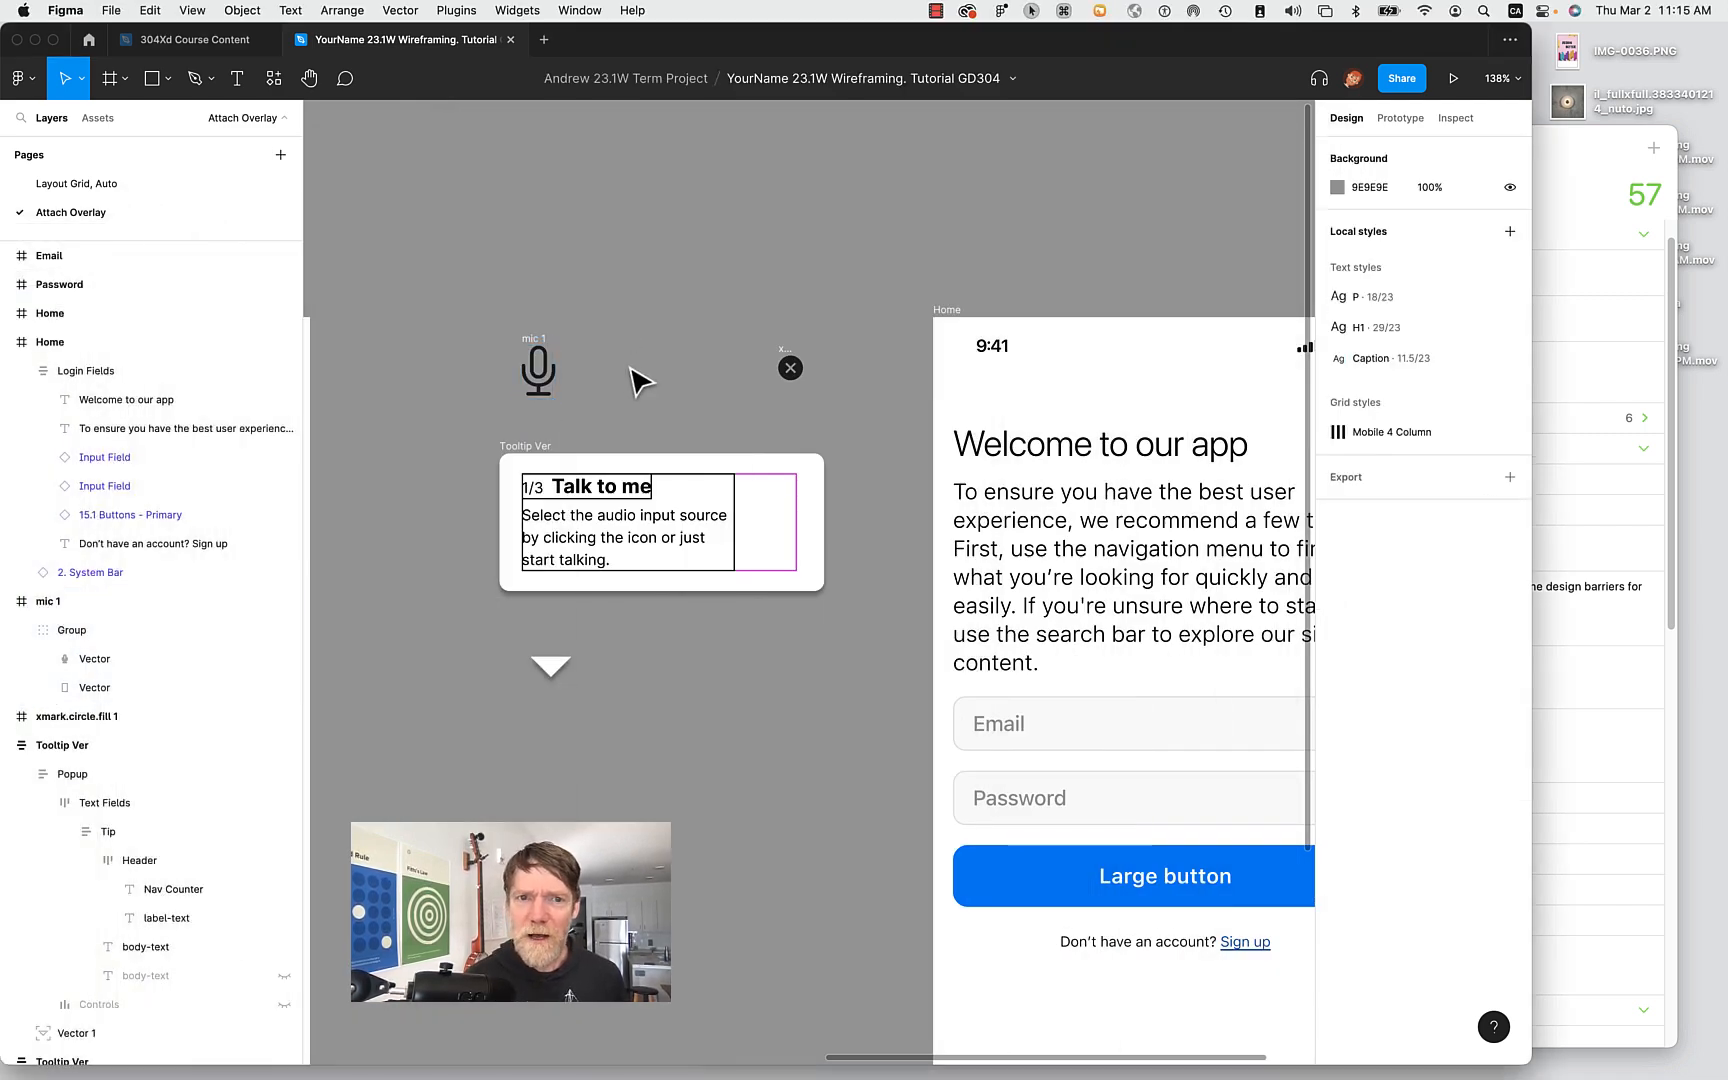
pyautogui.moveTo(538, 366)
pyautogui.mouseDown()
pyautogui.moveTo(522, 532)
pyautogui.moveTo(555, 332)
pyautogui.moveTo(546, 364)
pyautogui.mouseUp()
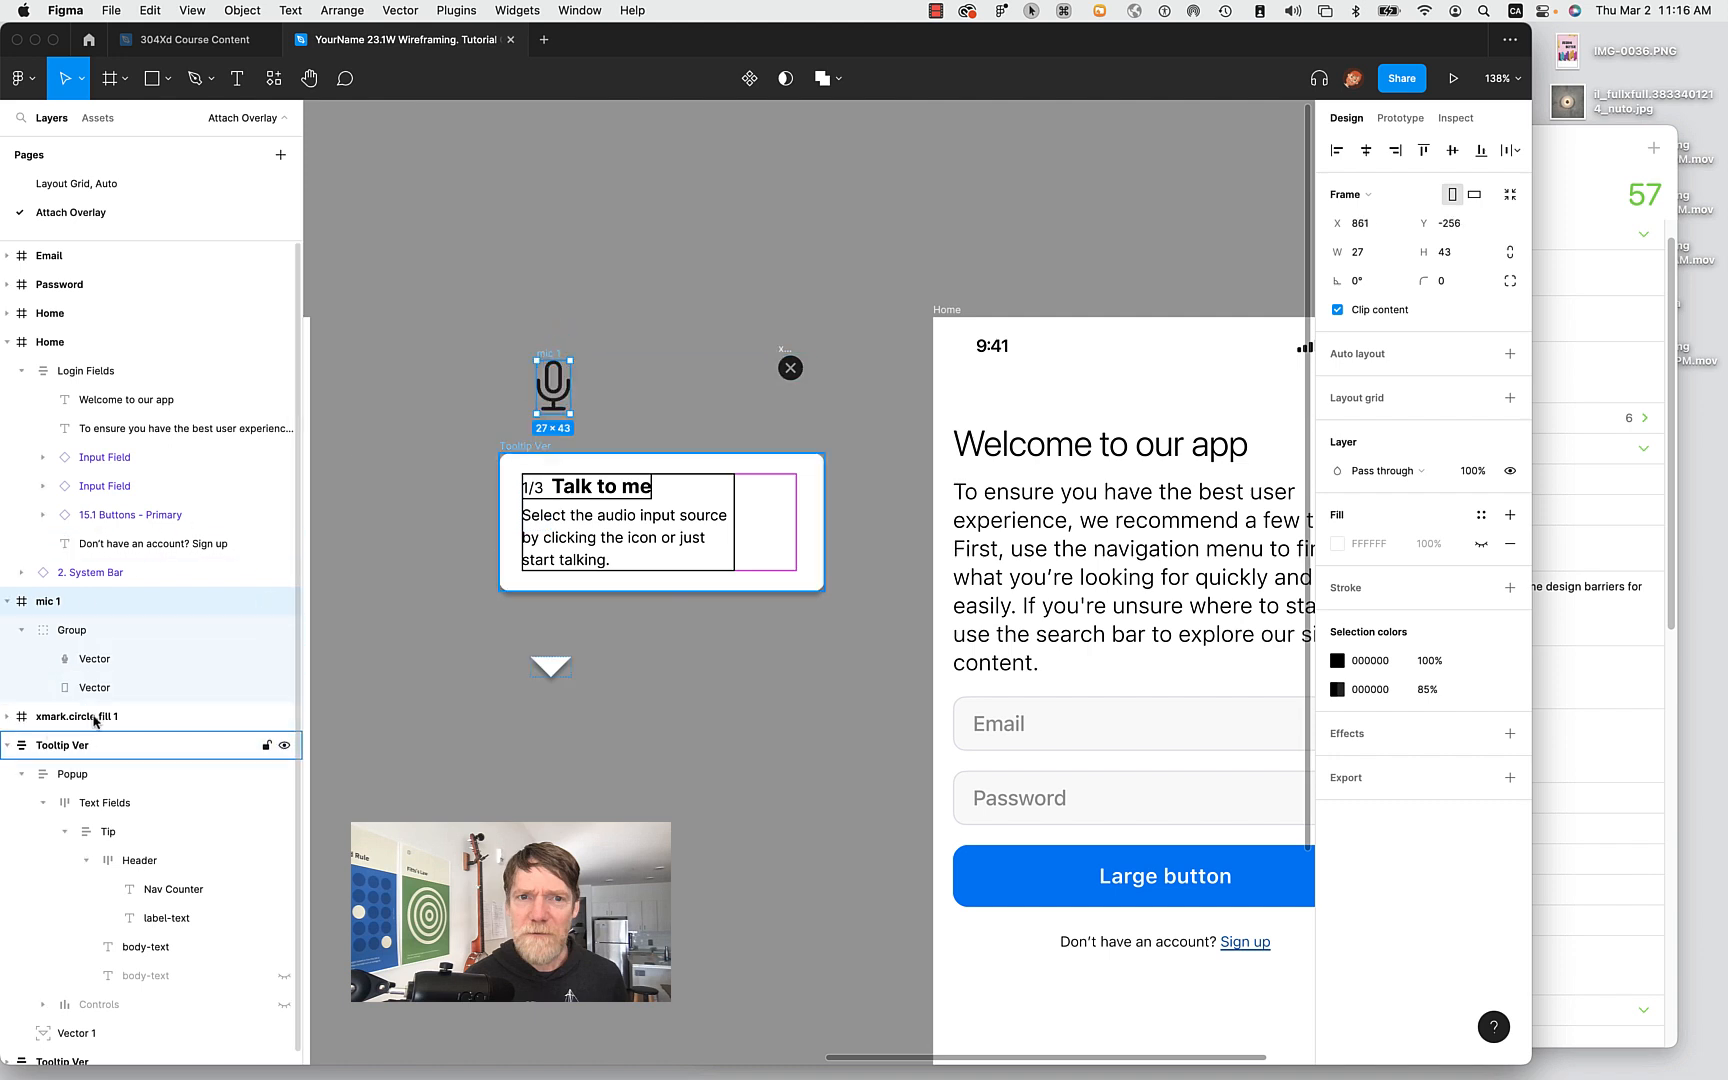
pyautogui.click(99, 805)
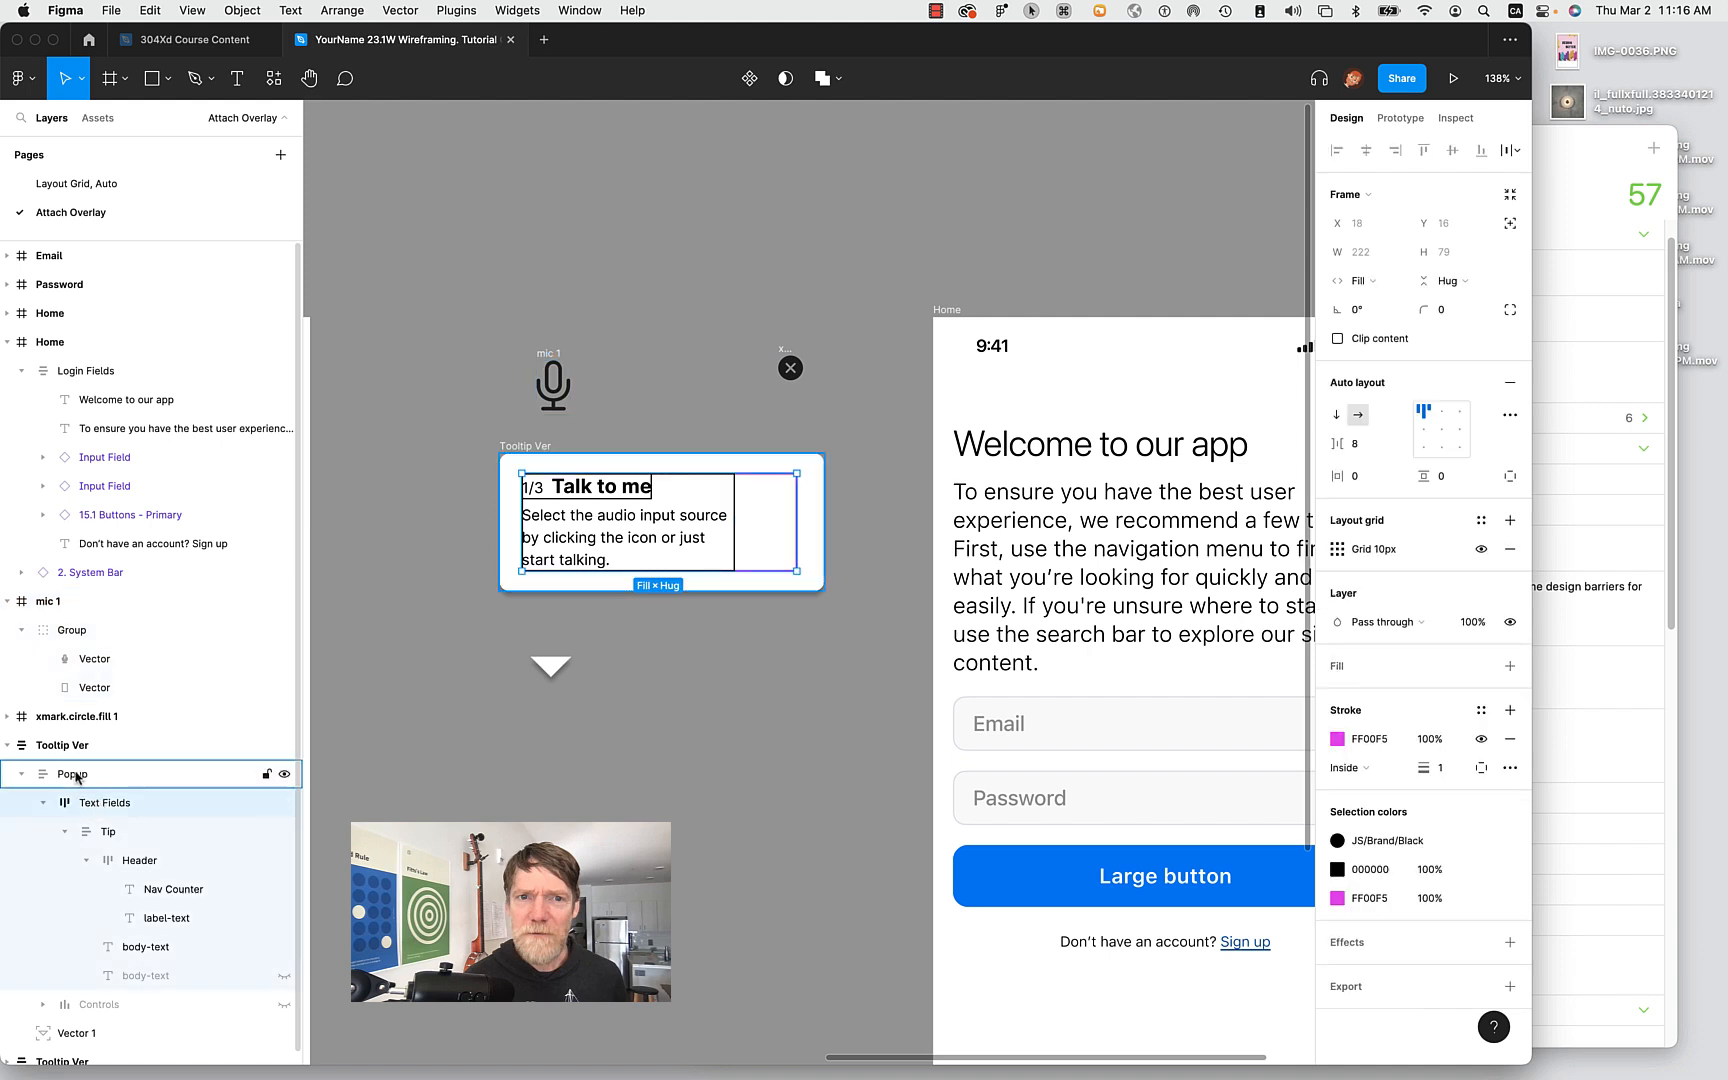
pyautogui.click(76, 776)
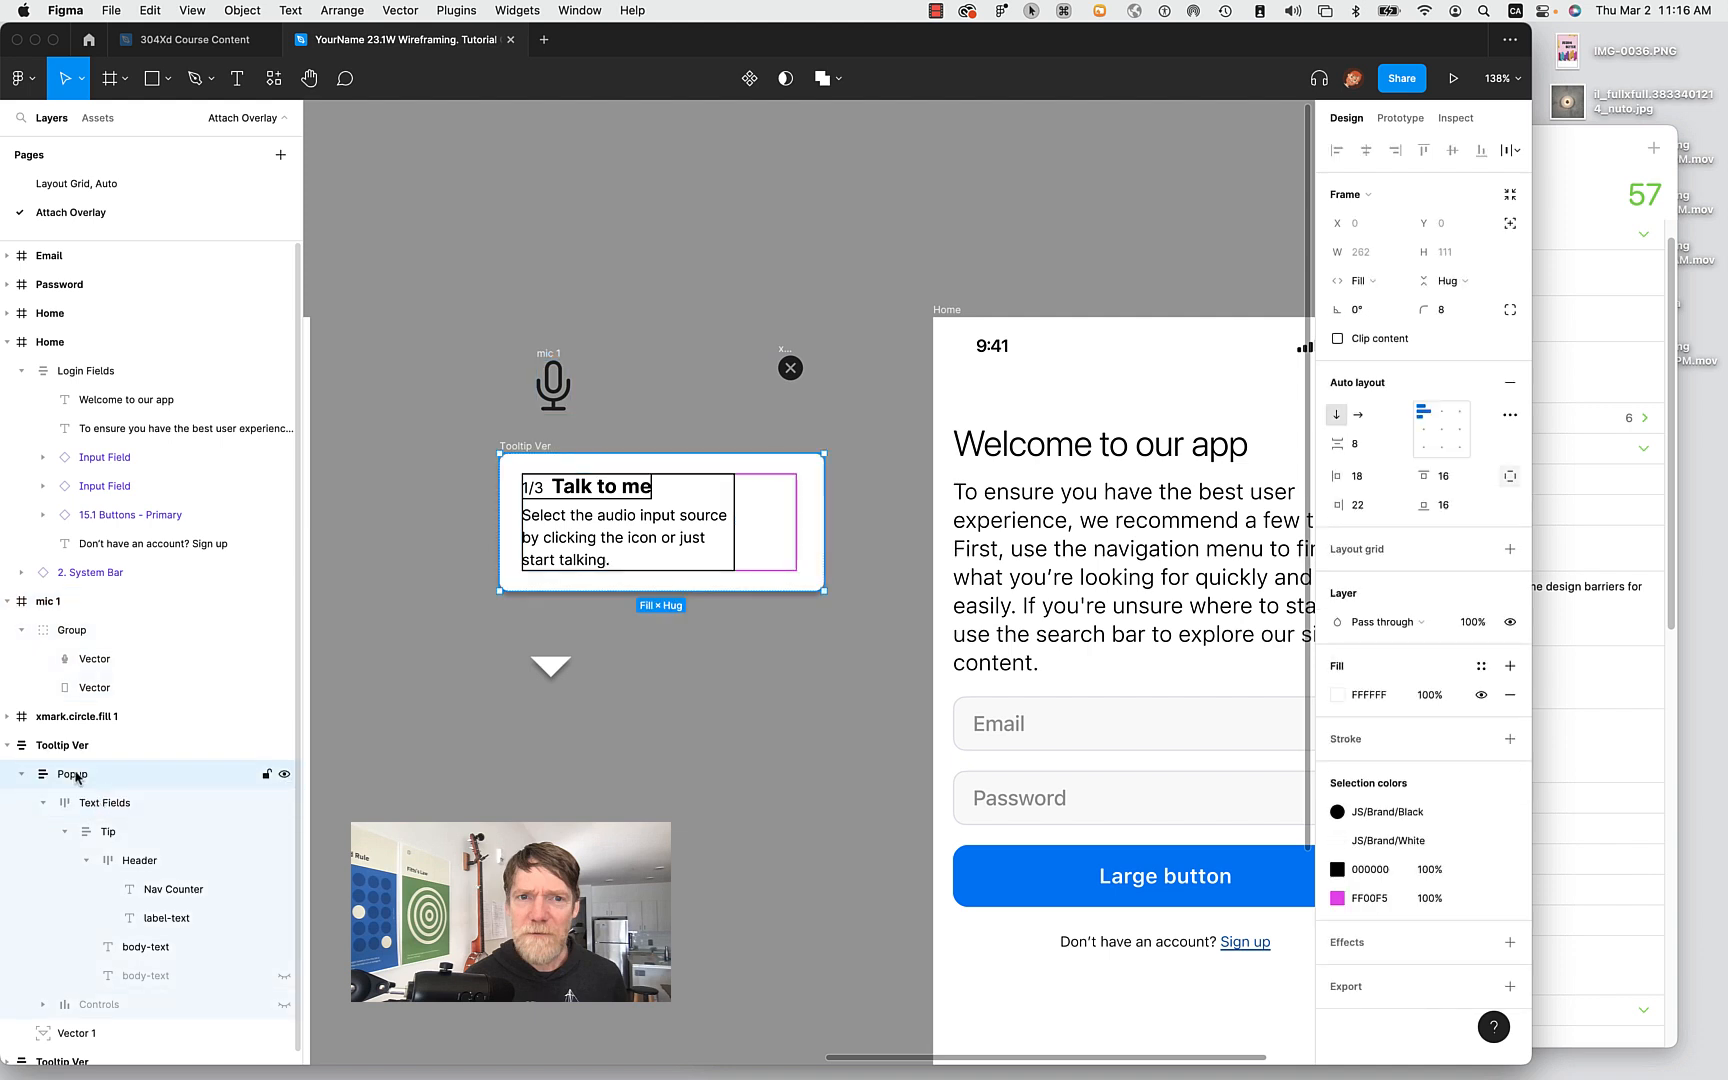
pyautogui.click(70, 603)
pyautogui.moveTo(60, 603); pyautogui.dragTo(86, 789)
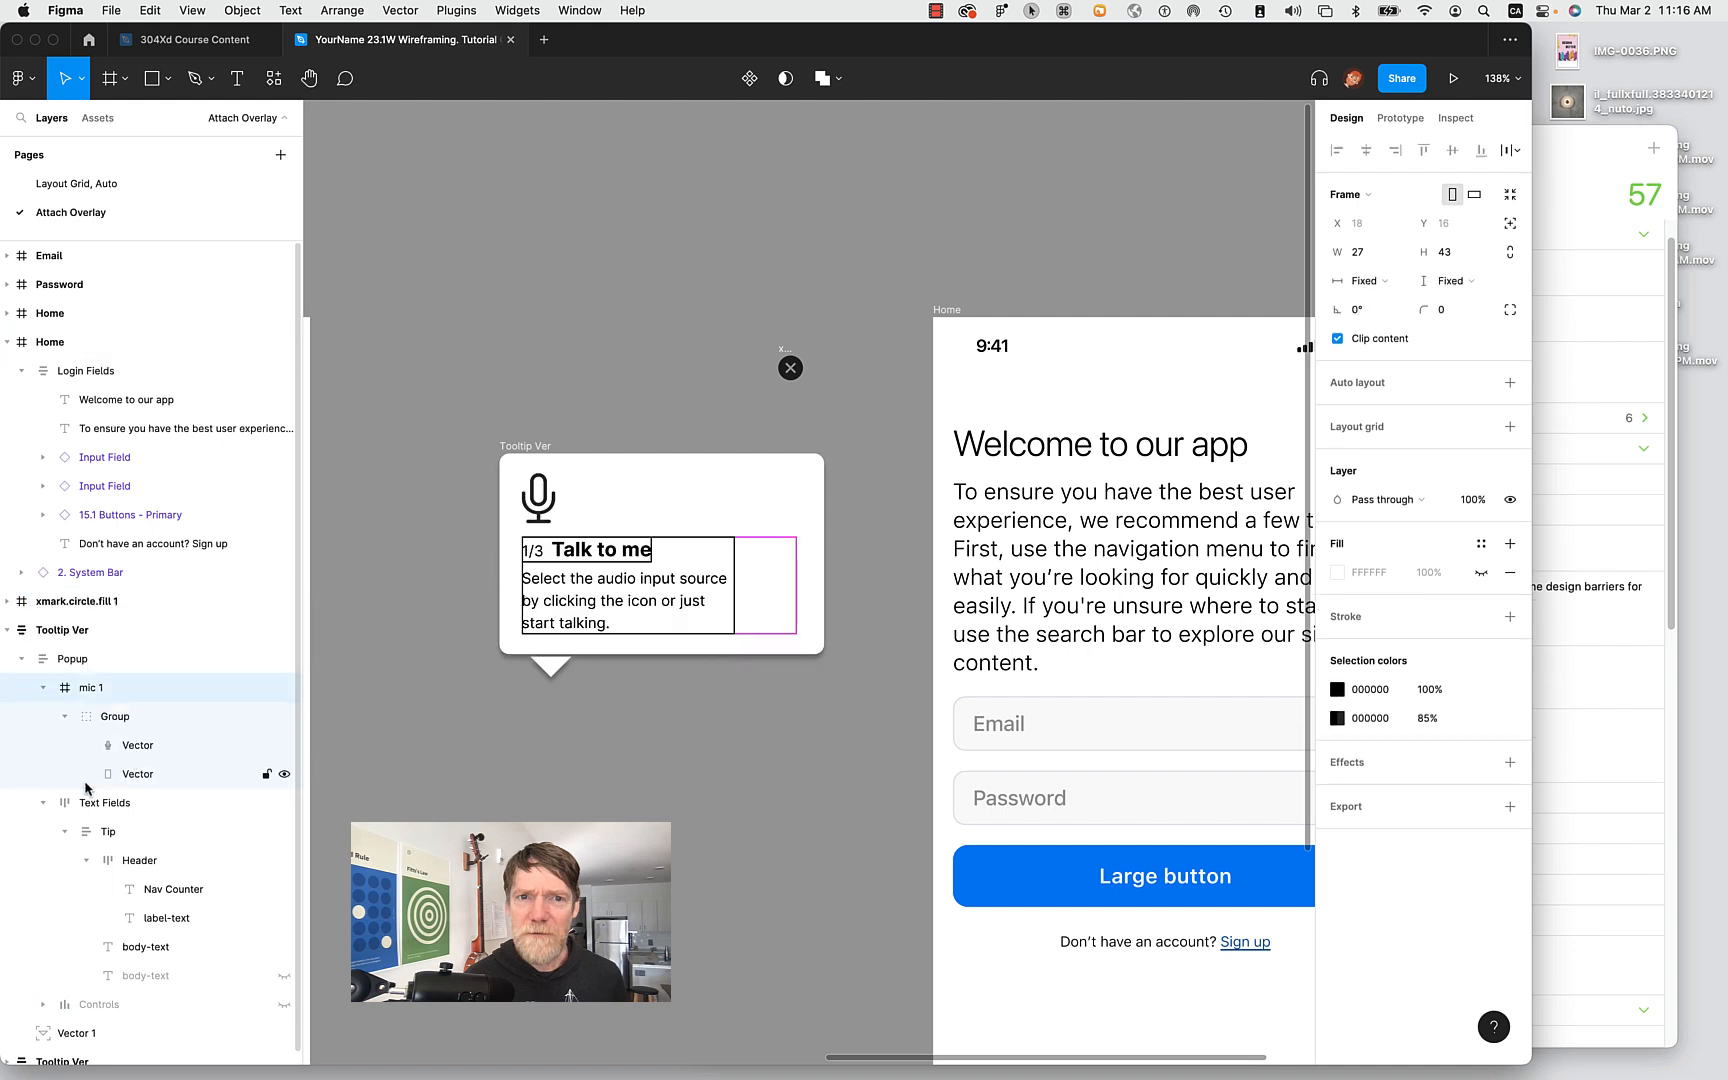
pyautogui.click(42, 689)
pyautogui.moveTo(83, 688); pyautogui.dragTo(88, 739)
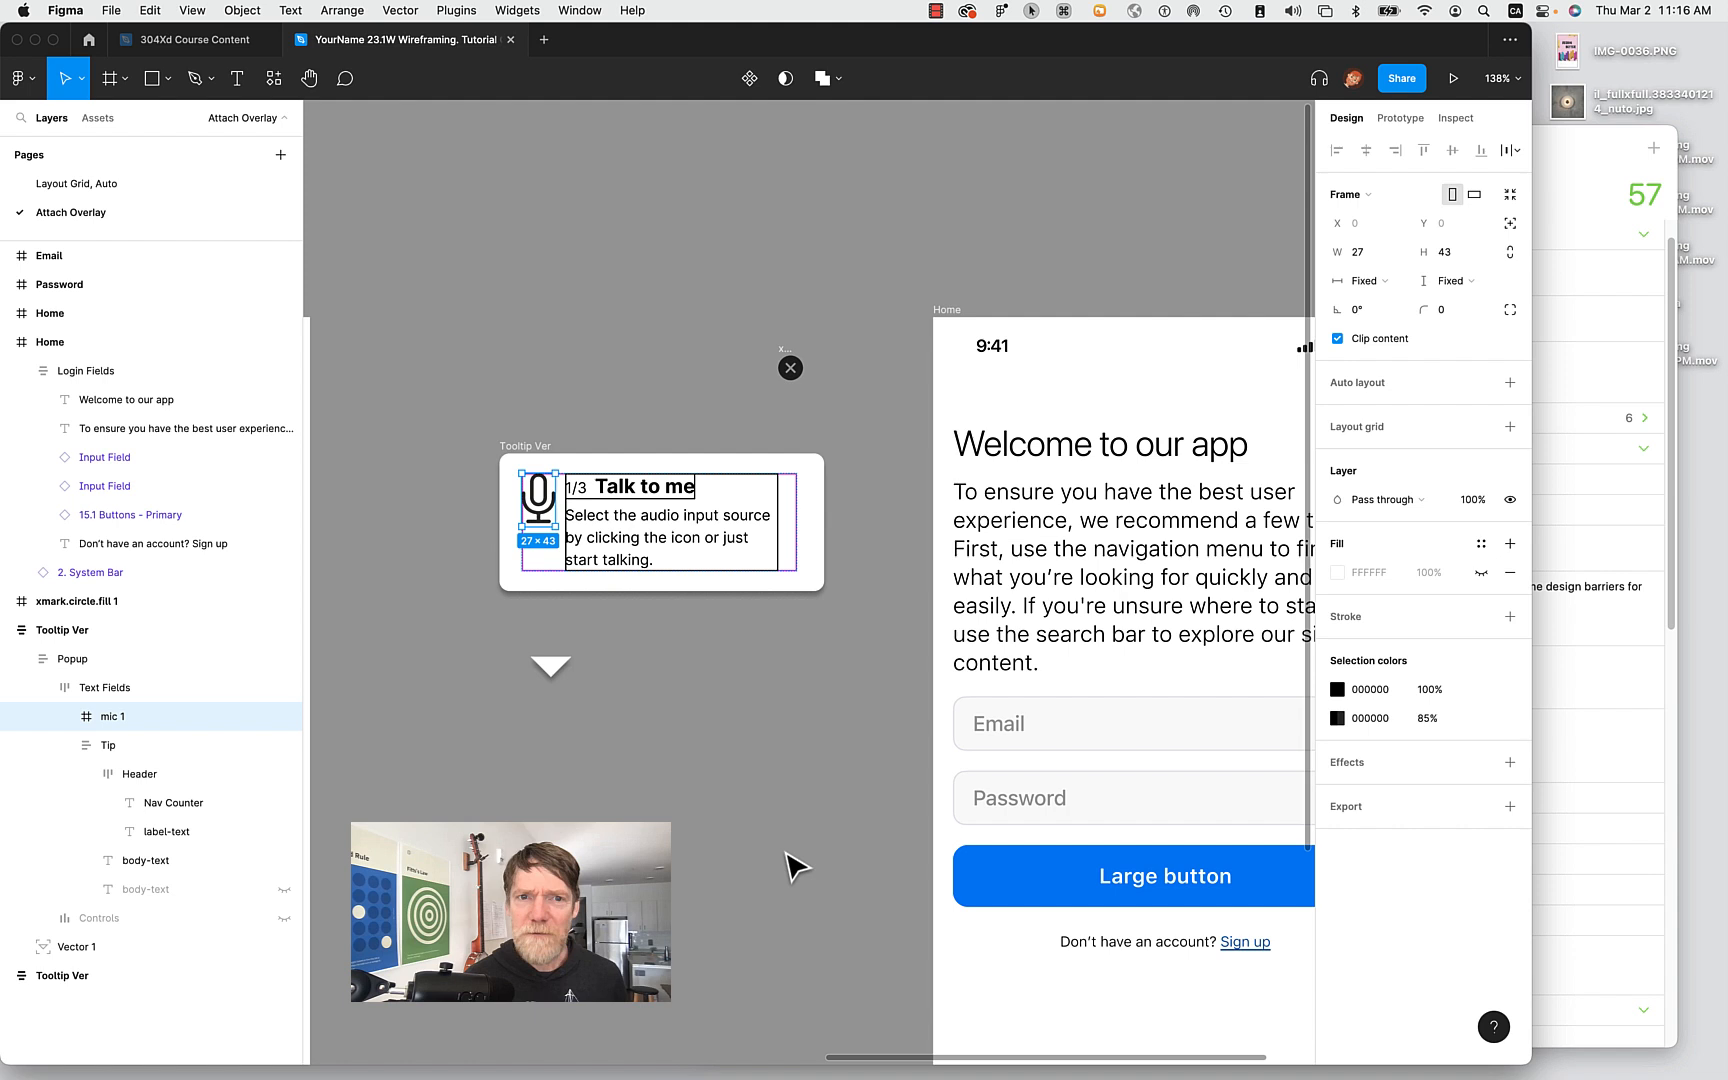
pyautogui.click(735, 700)
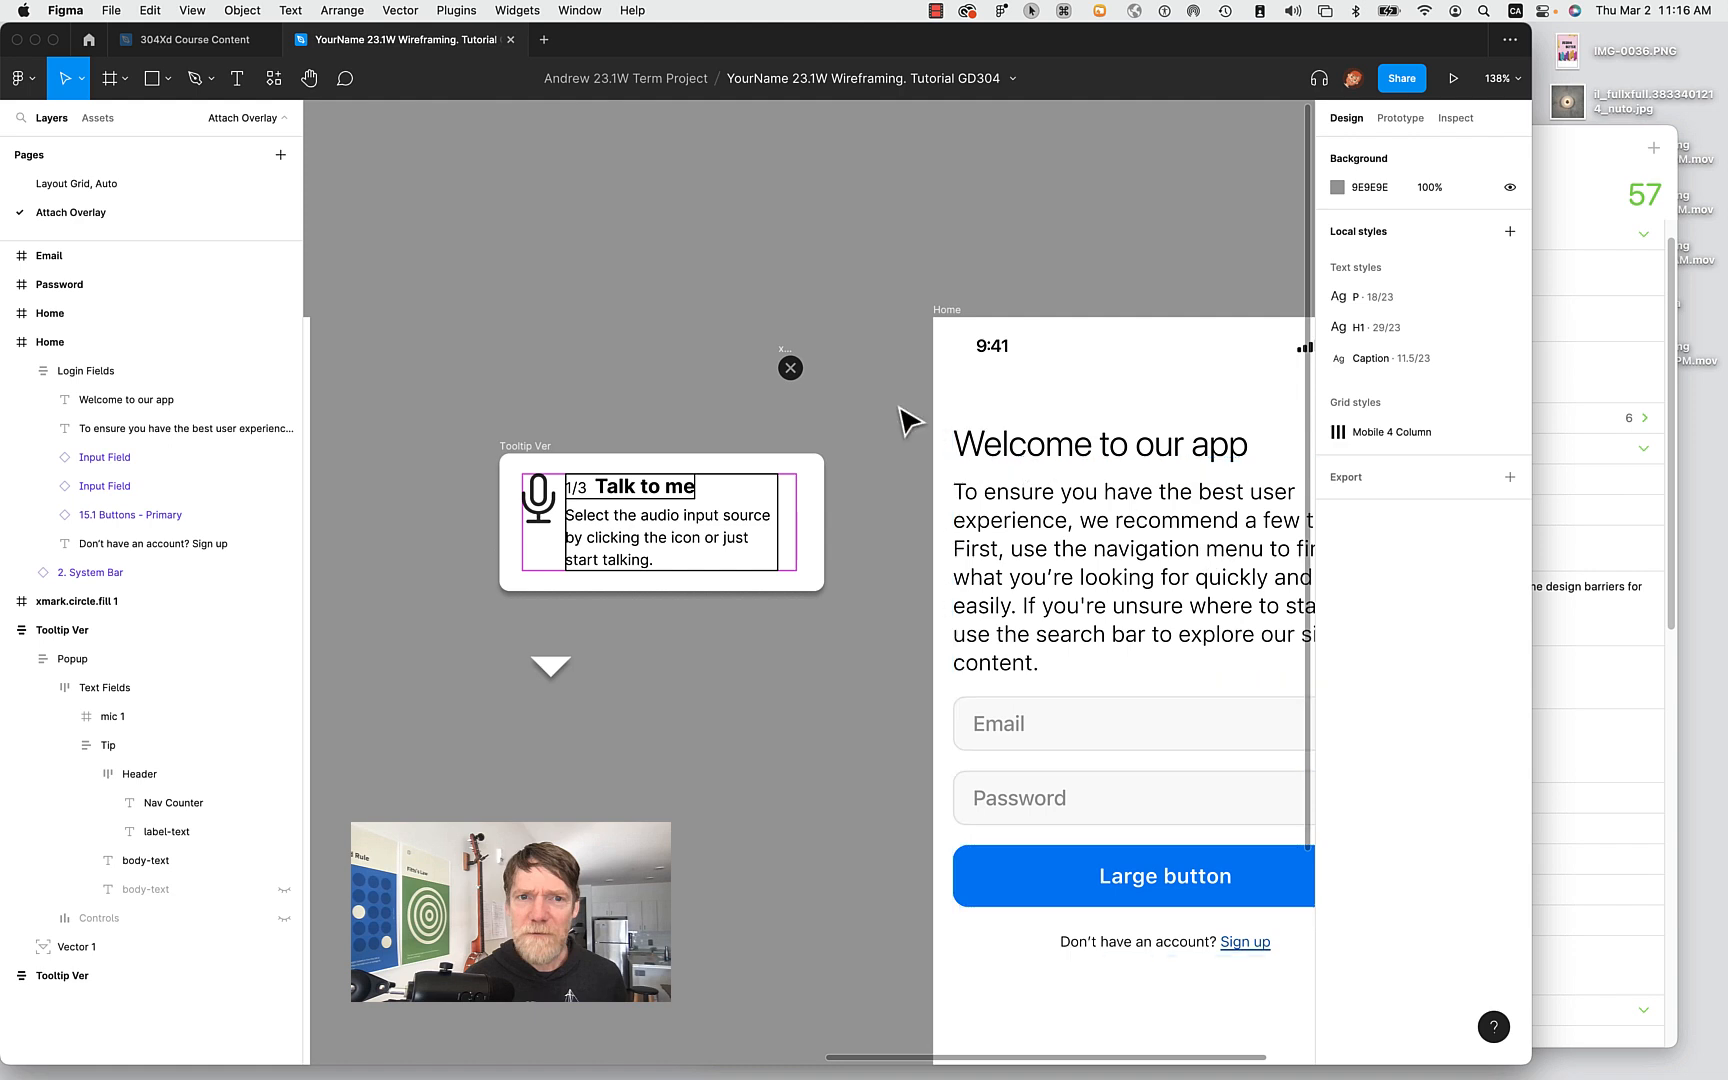
pyautogui.click(790, 366)
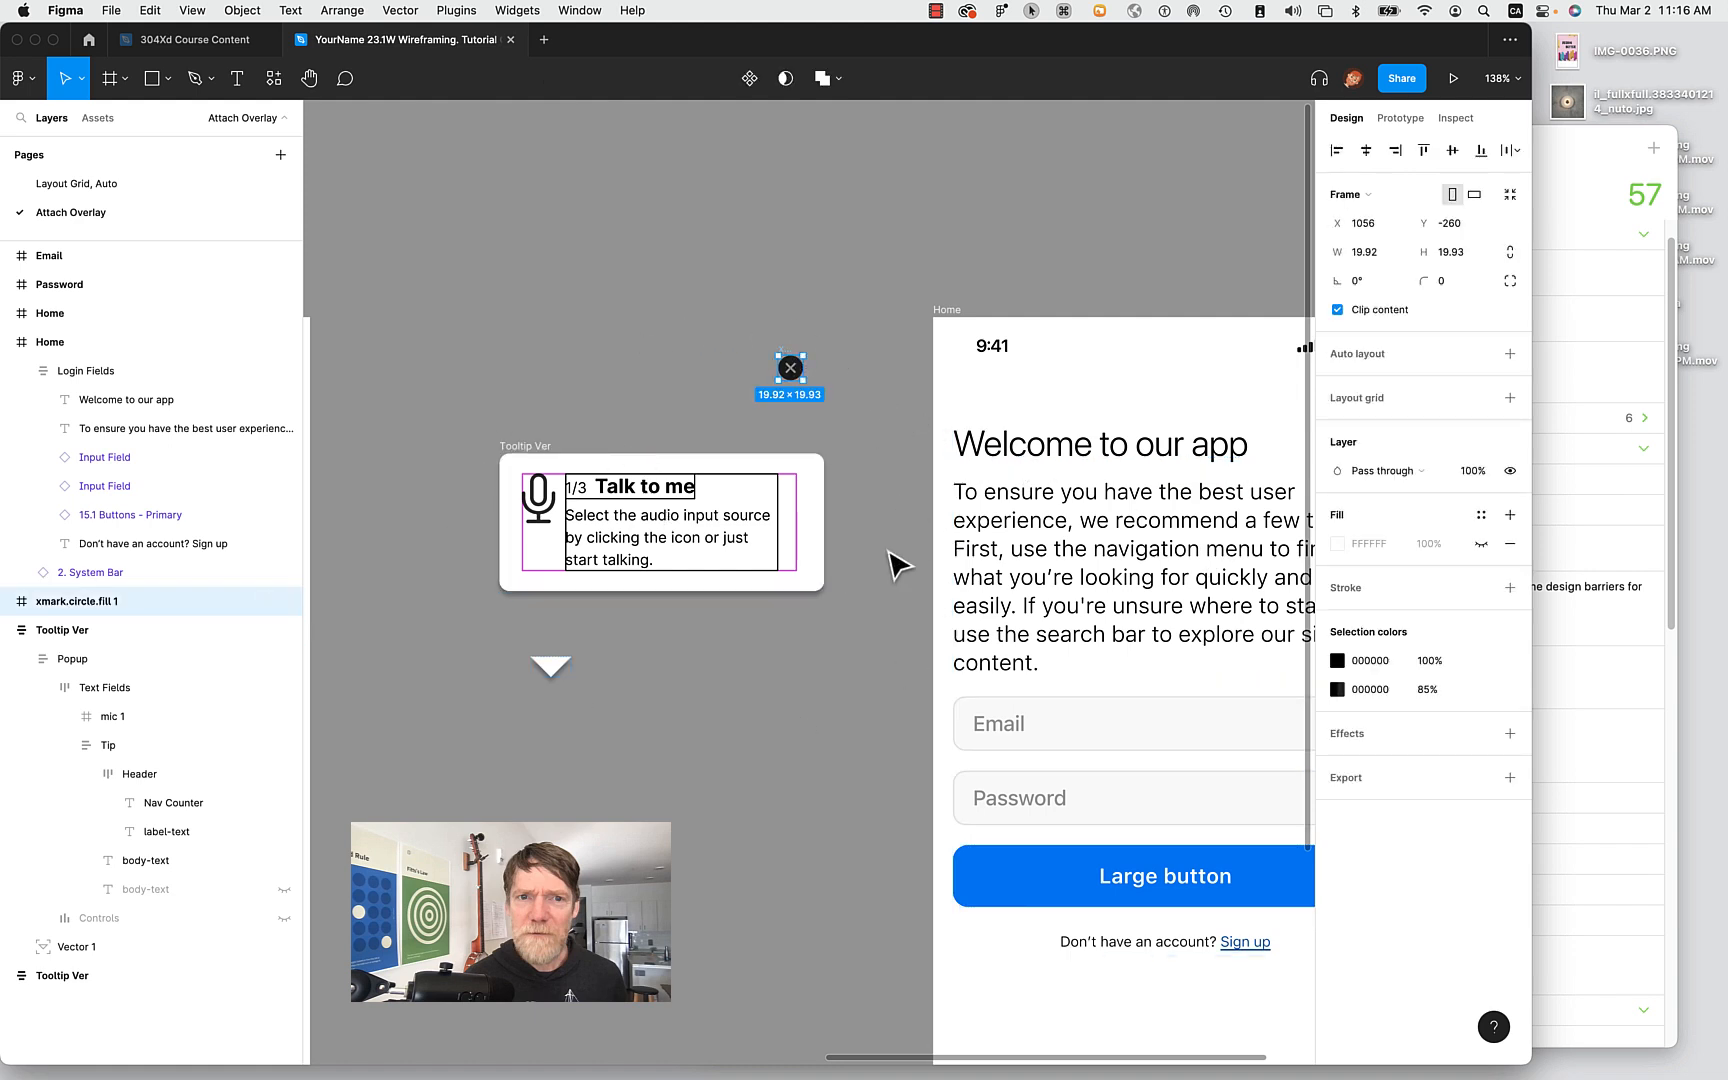
# Move xmark.circle.fill into the Popup, set absolute position, and place it at the top-right corner.
pyautogui.moveTo(794, 355); pyautogui.dragTo(789, 472)
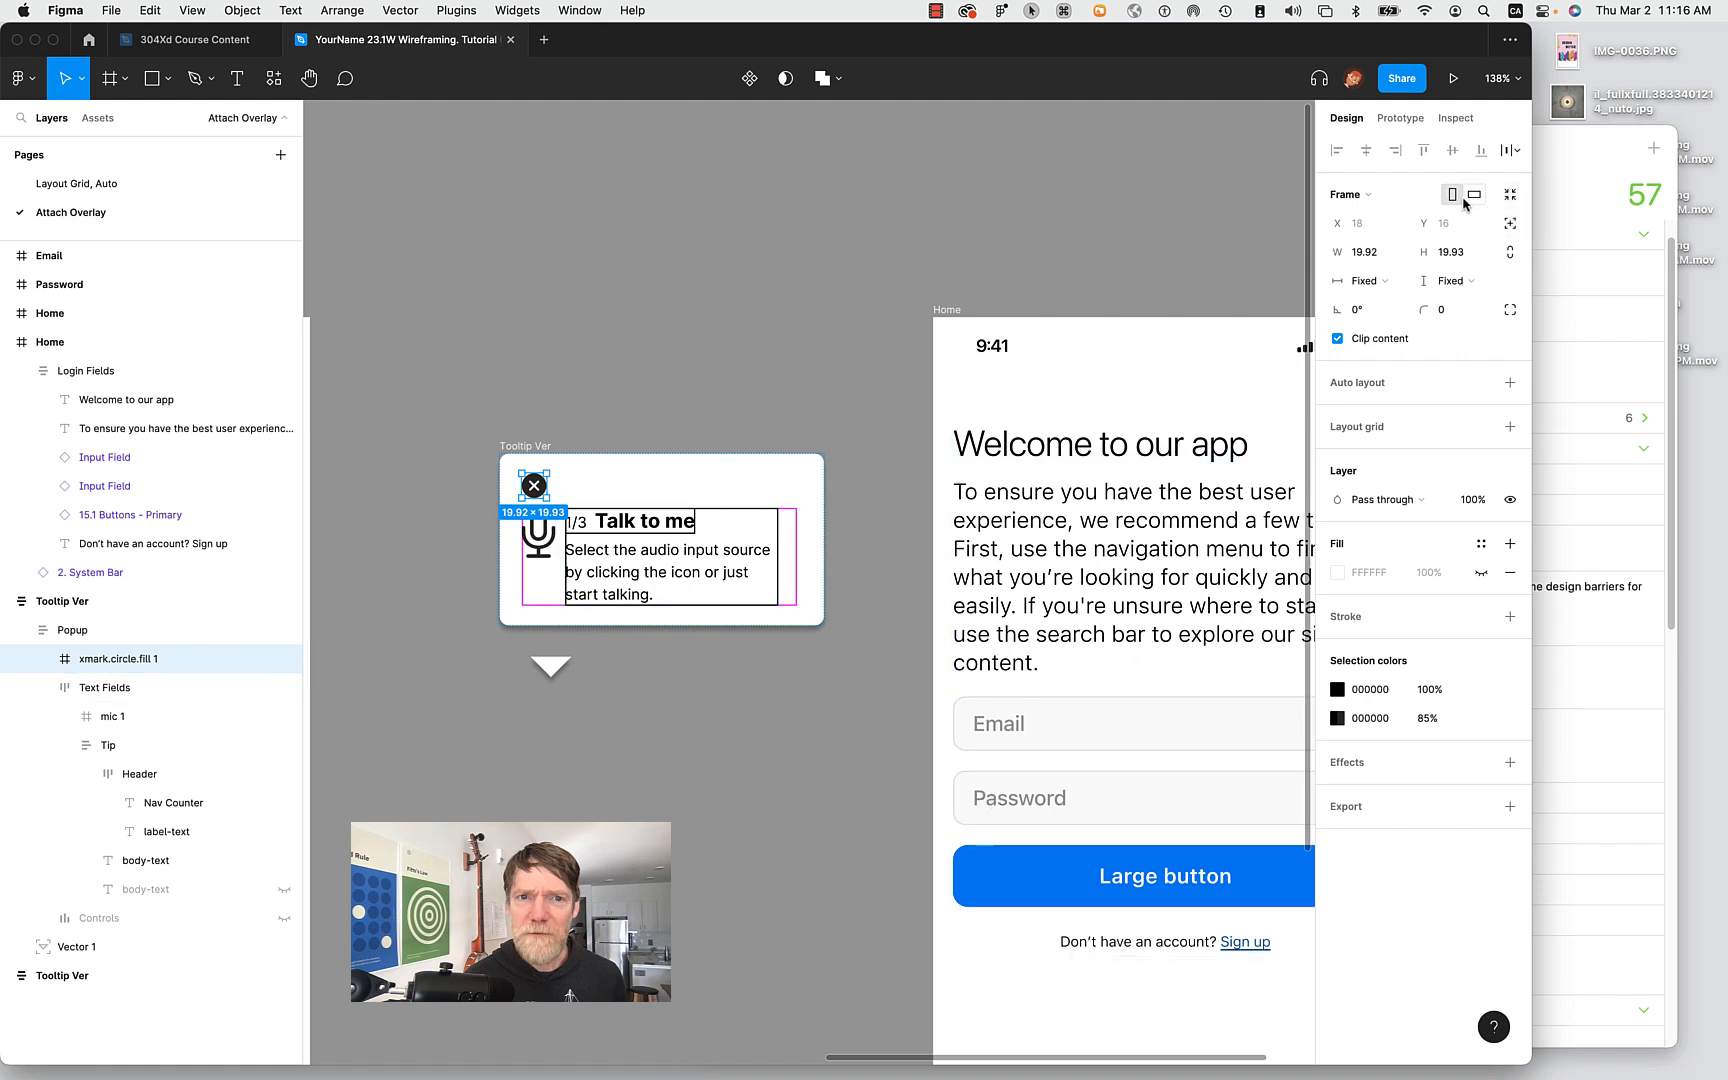
pyautogui.click(1511, 226)
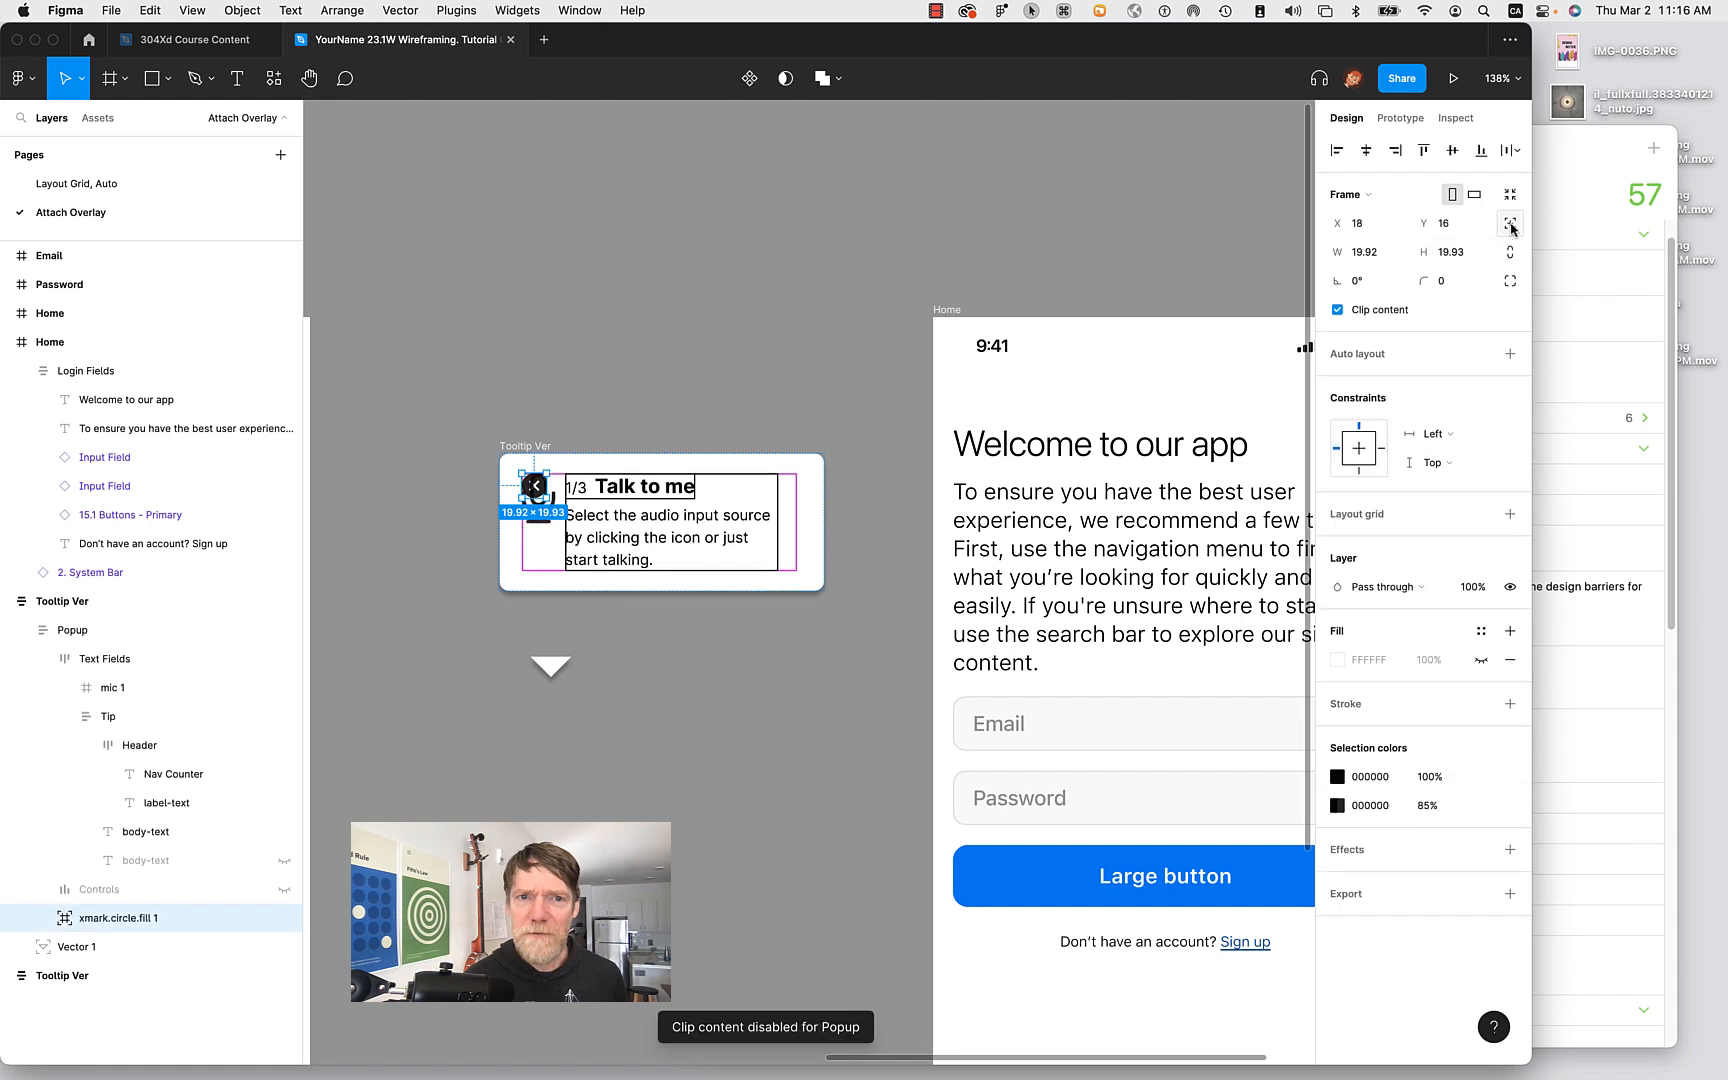
pyautogui.moveTo(537, 492); pyautogui.dragTo(786, 487)
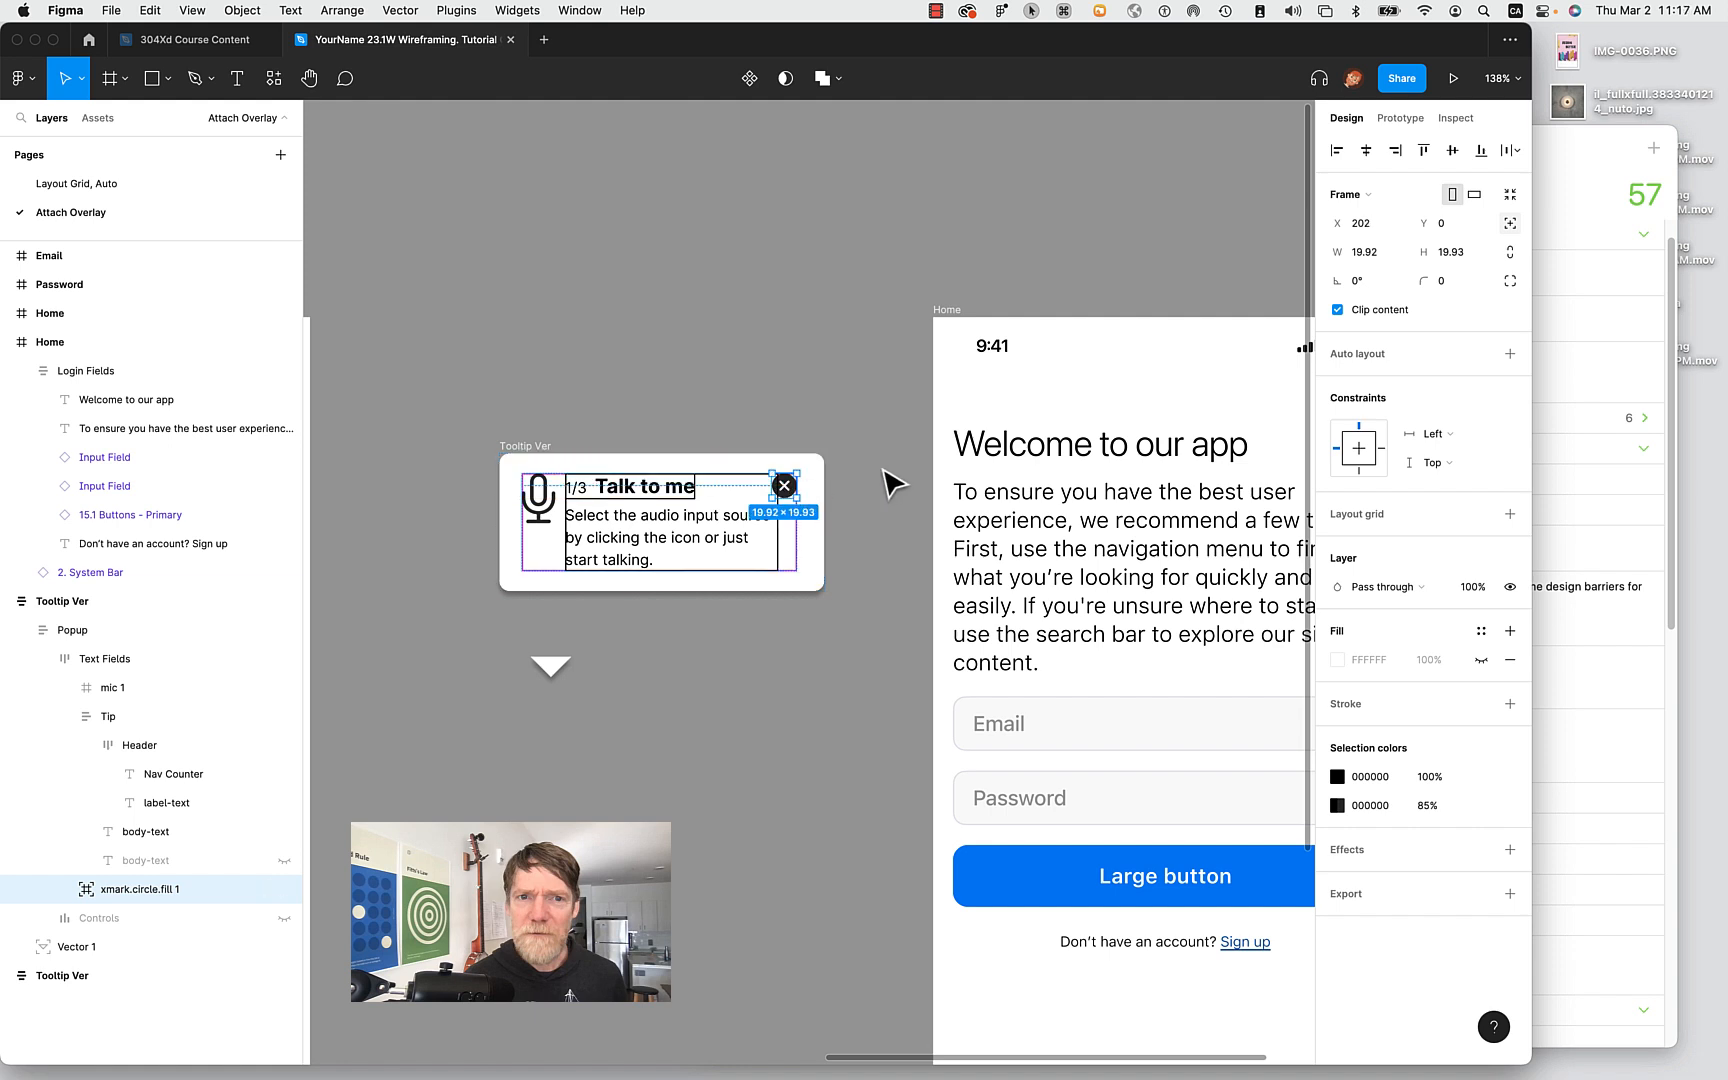
pyautogui.press('Right')
pyautogui.press('Right')
pyautogui.press('Right')
pyautogui.press('Right')
pyautogui.press('Right')
pyautogui.press('Right')
pyautogui.press('Right')
pyautogui.press('Right')
pyautogui.click(893, 485)
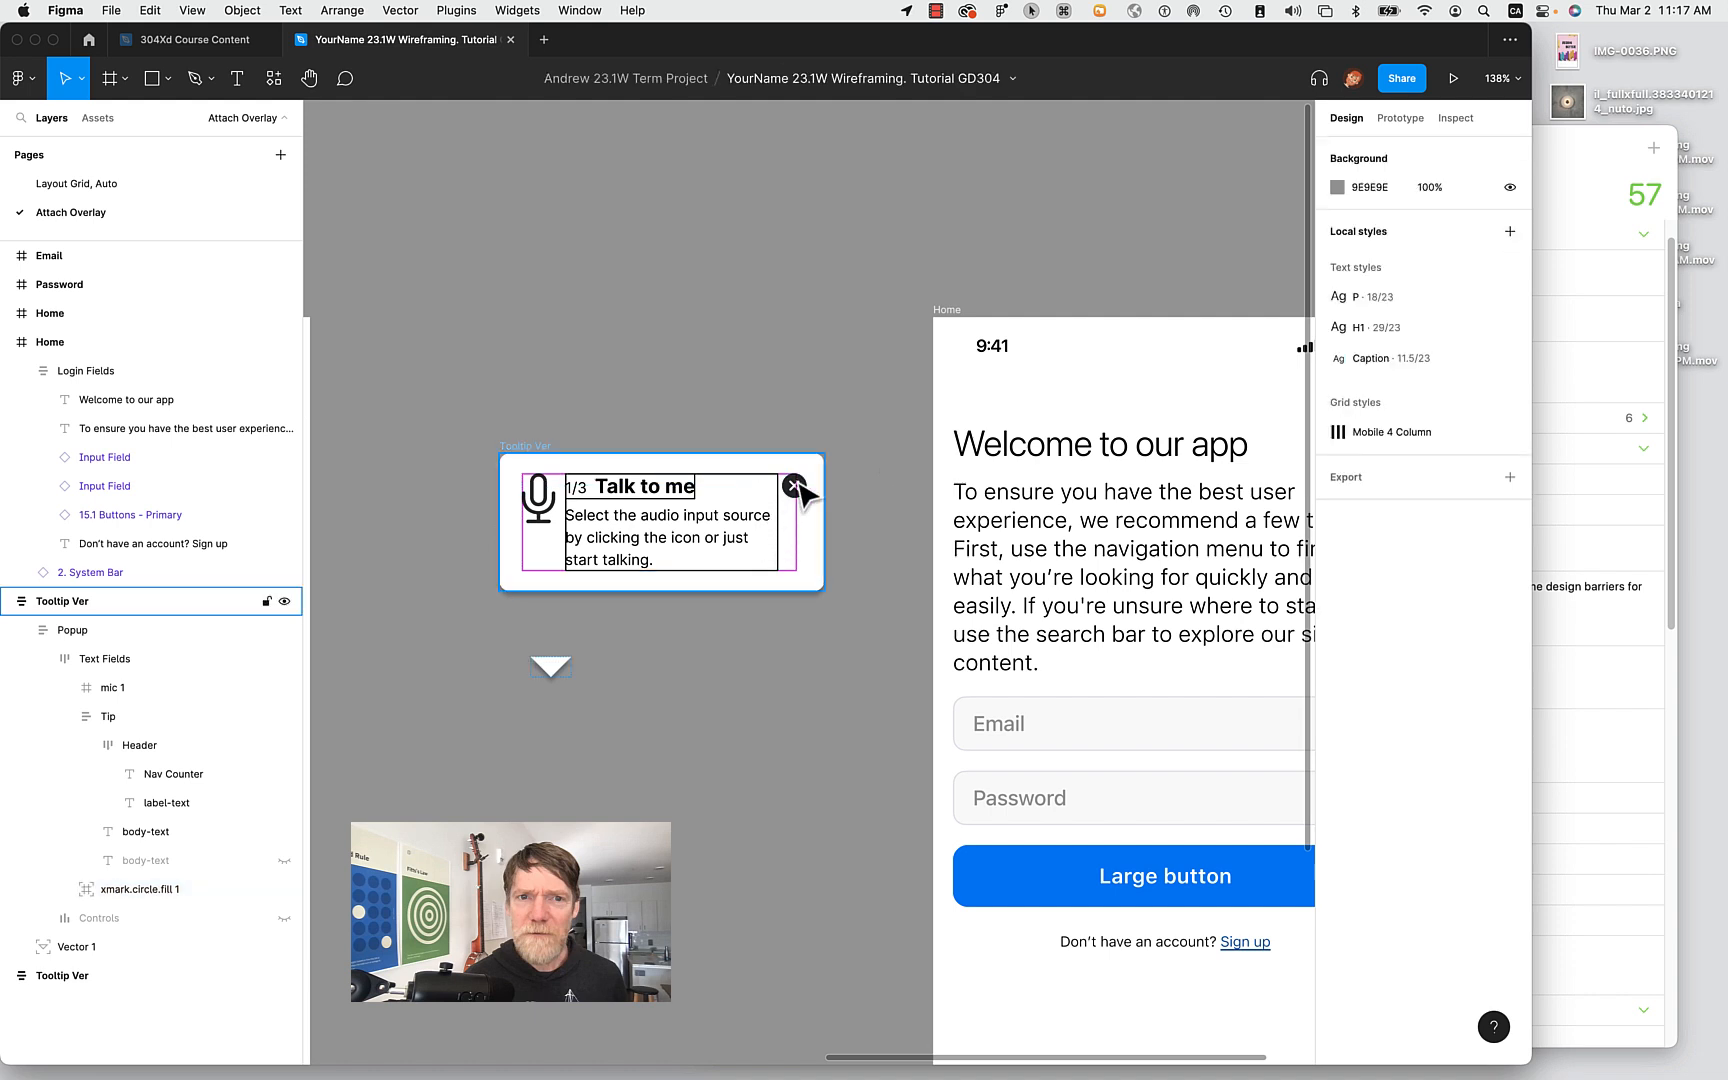
# Move the triangle tail into the Popup layer, toggle its absolute positioning off and on, then drag it below the popup.
pyautogui.click(550, 669)
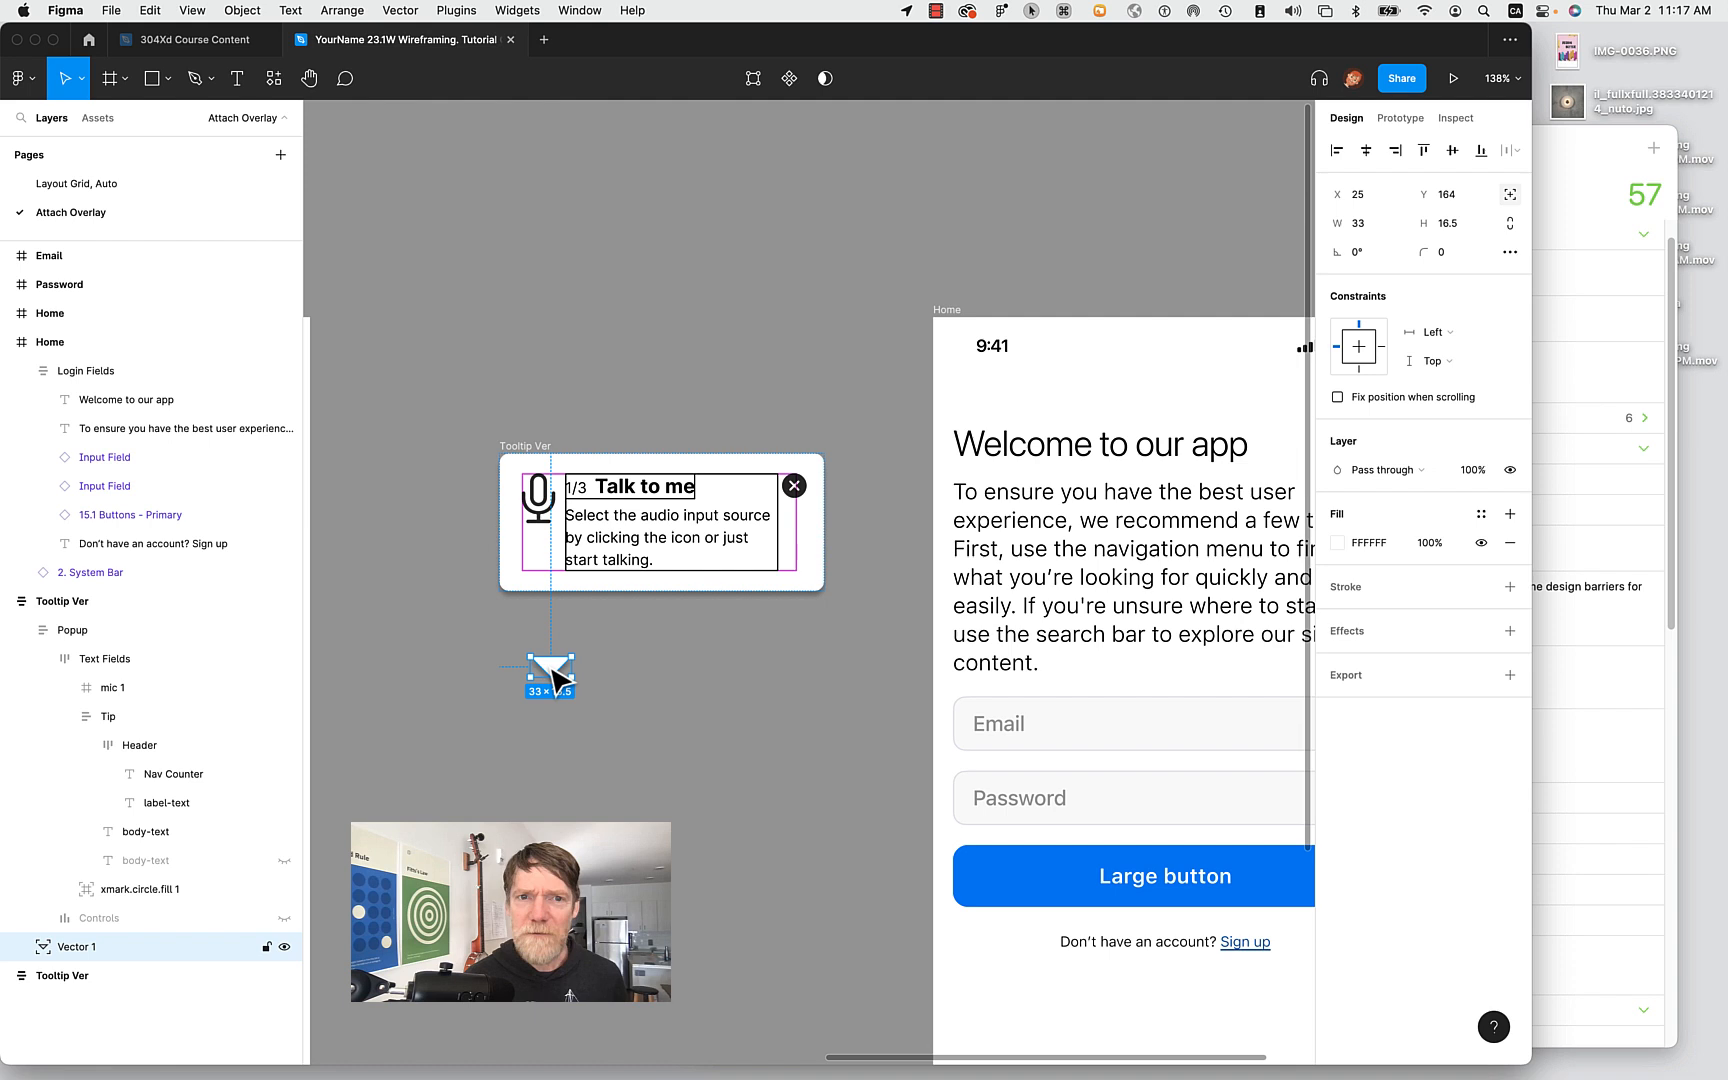
pyautogui.moveTo(551, 670); pyautogui.dragTo(466, 790)
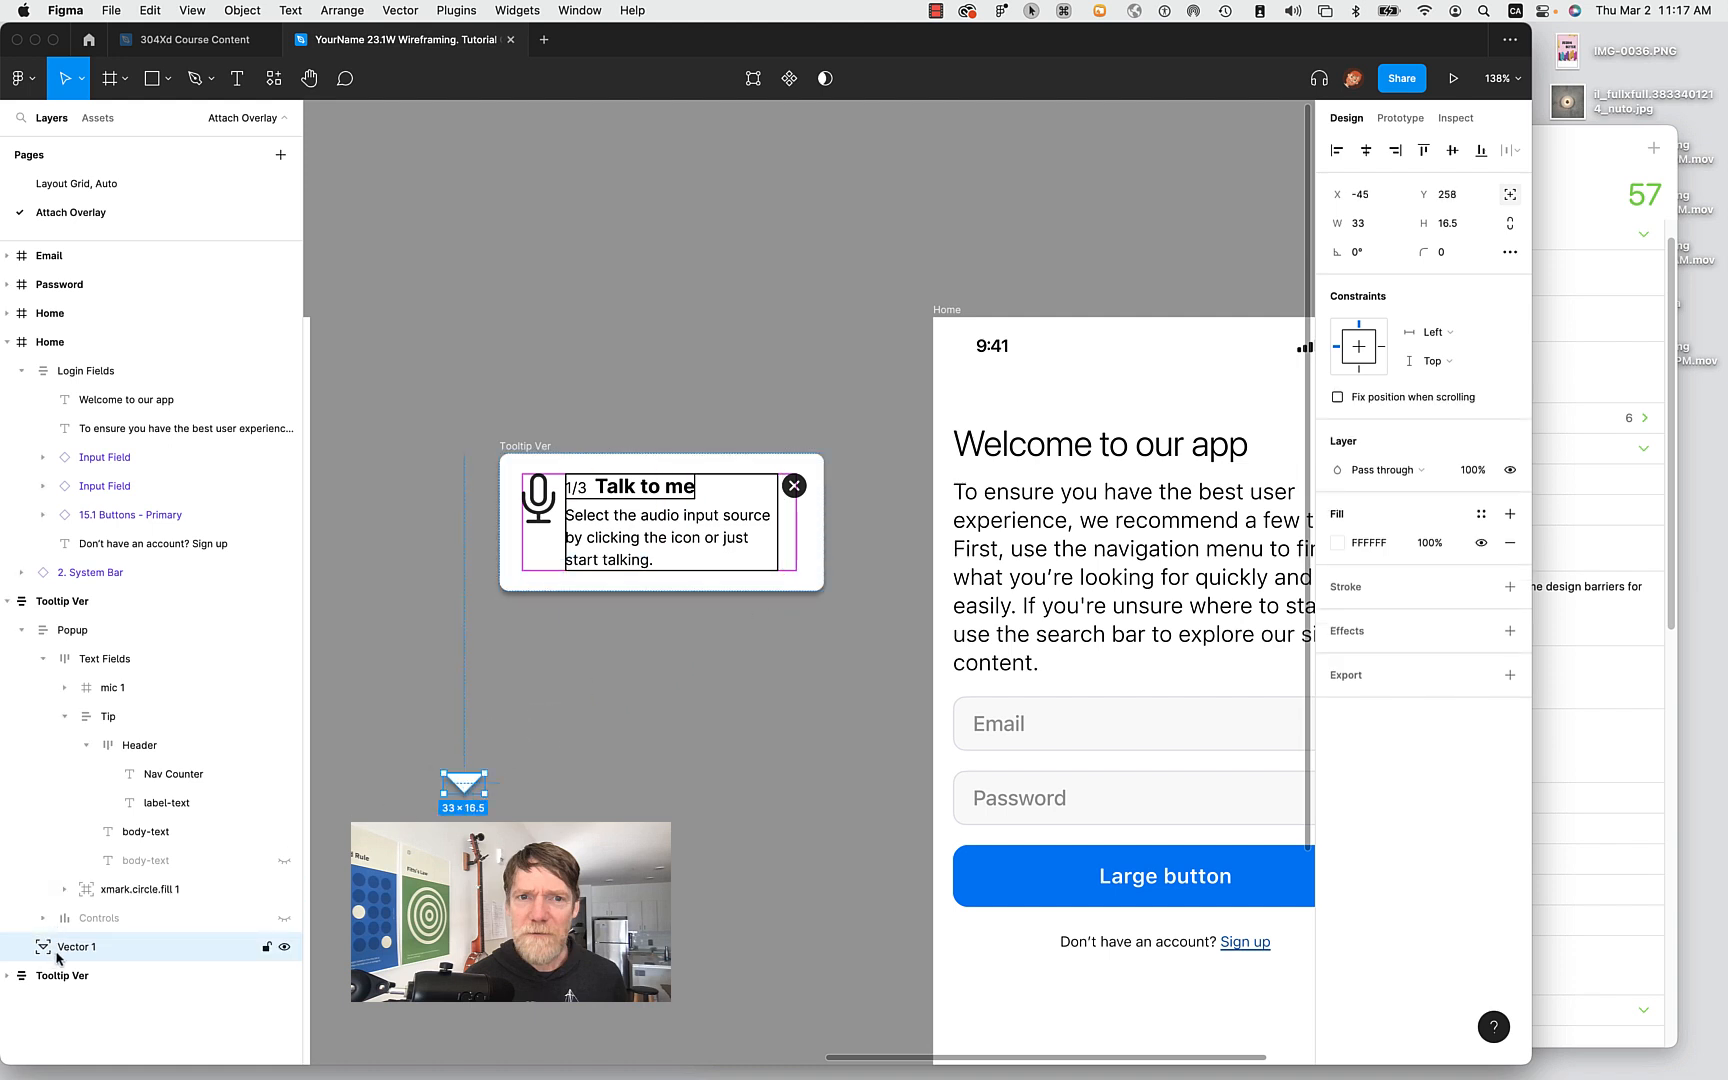
pyautogui.moveTo(57, 957); pyautogui.dragTo(80, 642)
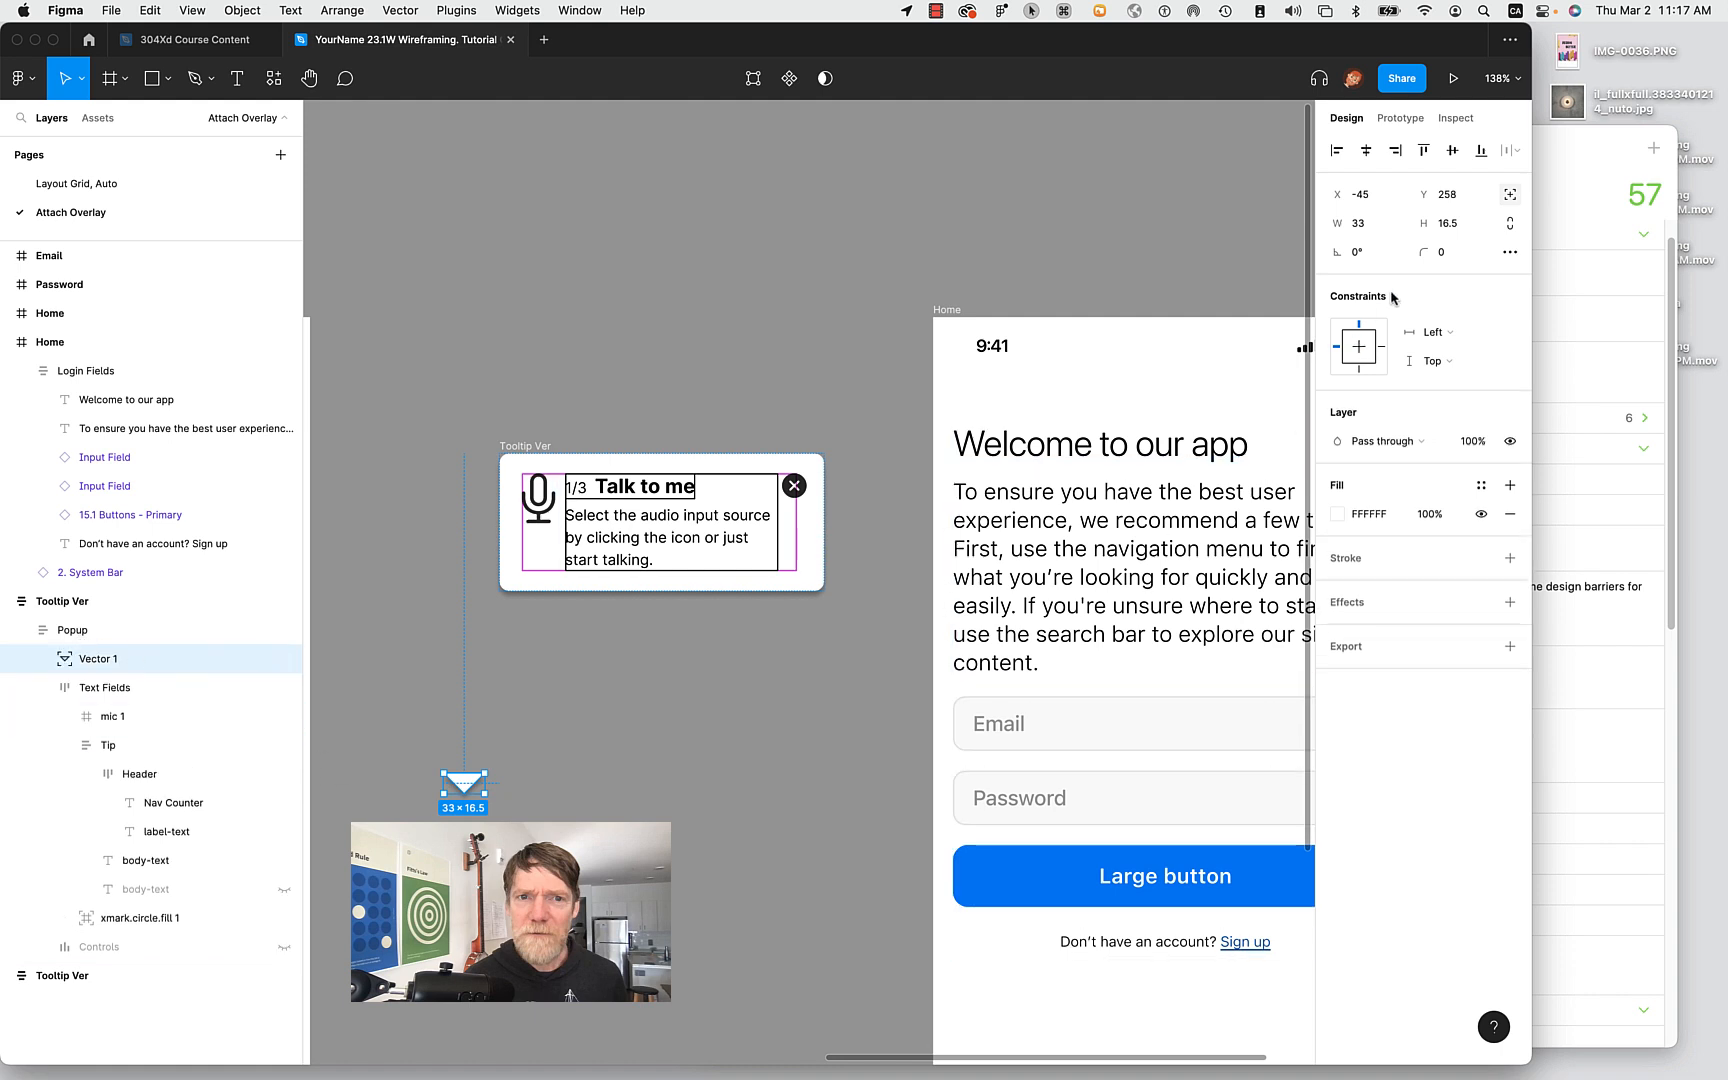
pyautogui.click(1510, 194)
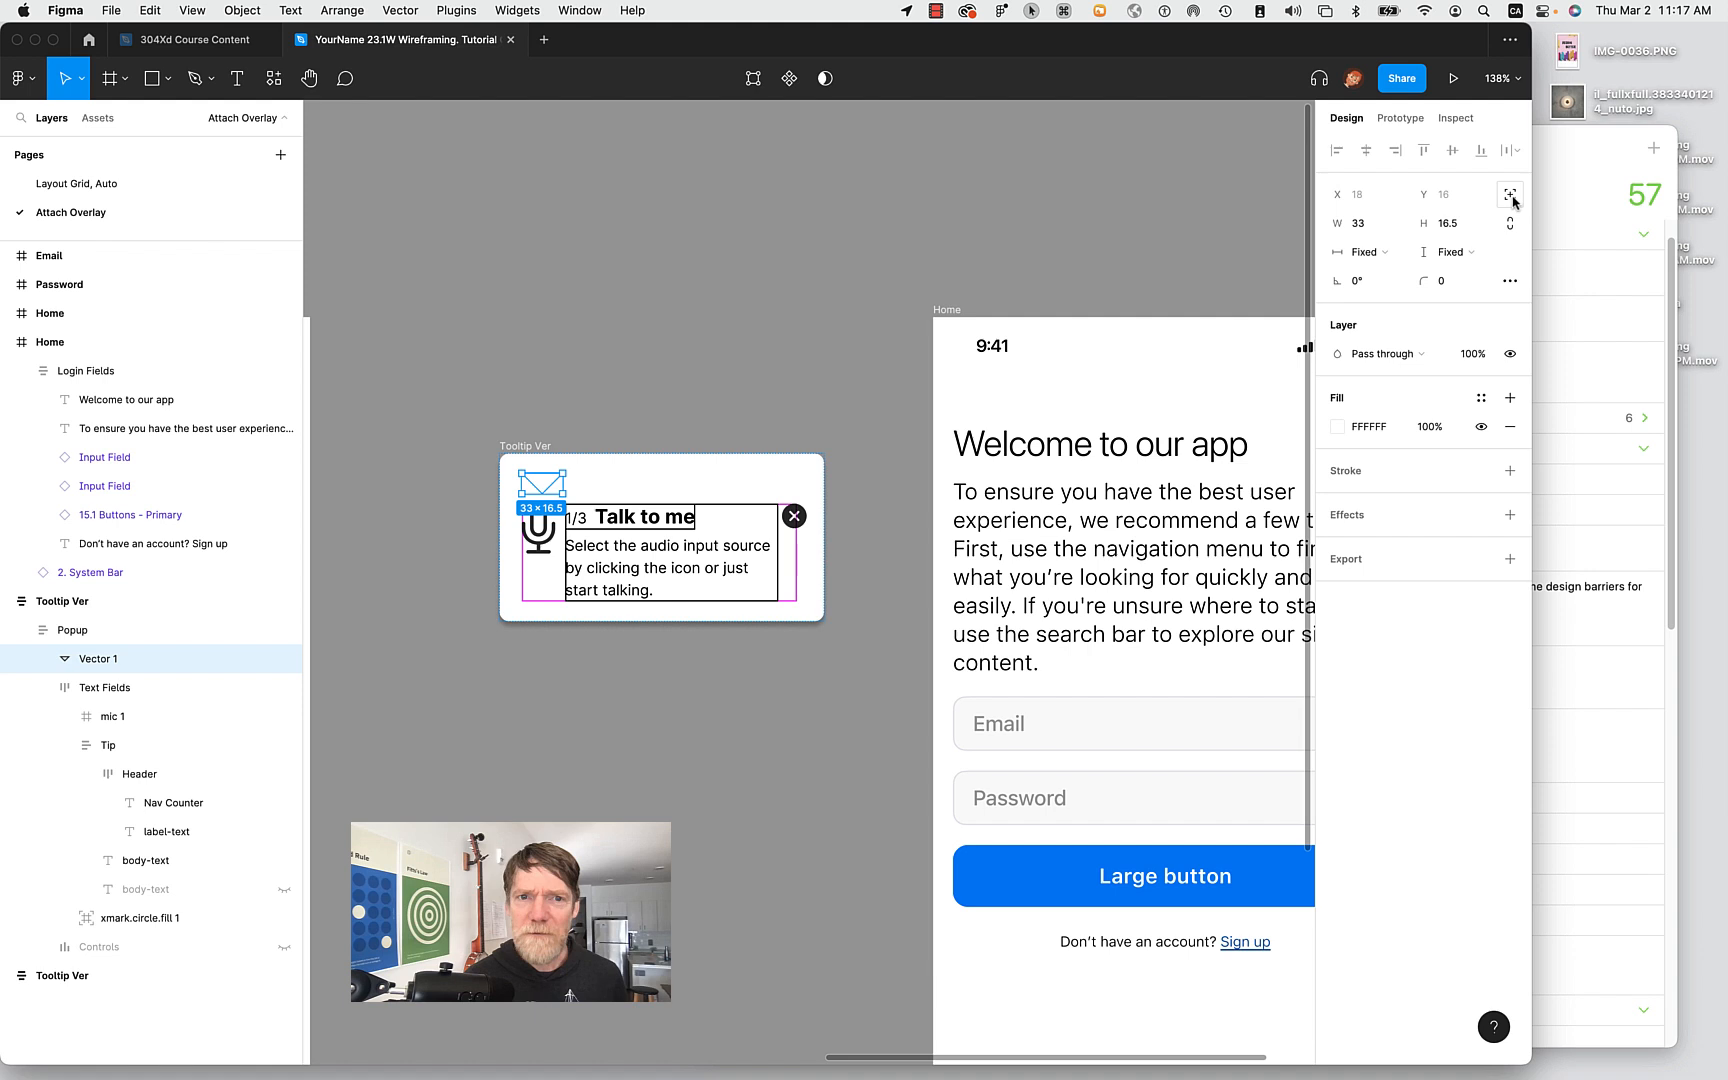
pyautogui.click(1511, 195)
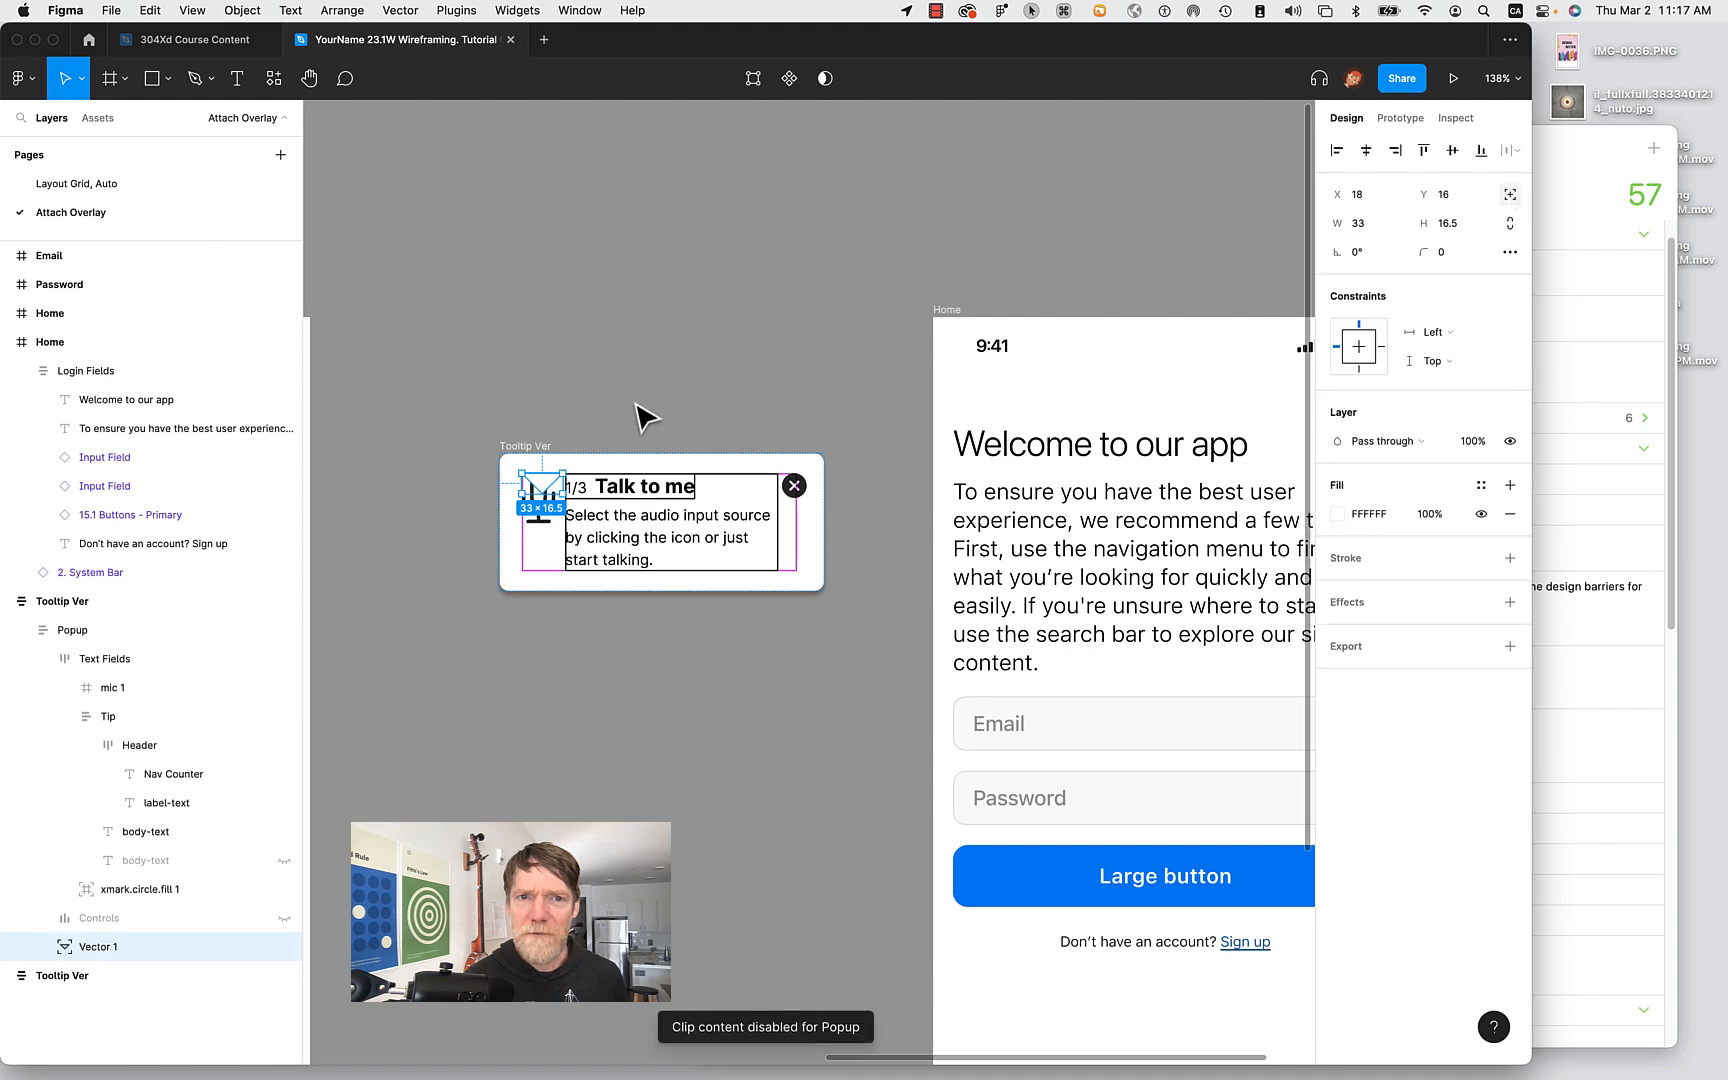
pyautogui.moveTo(543, 492); pyautogui.dragTo(774, 606)
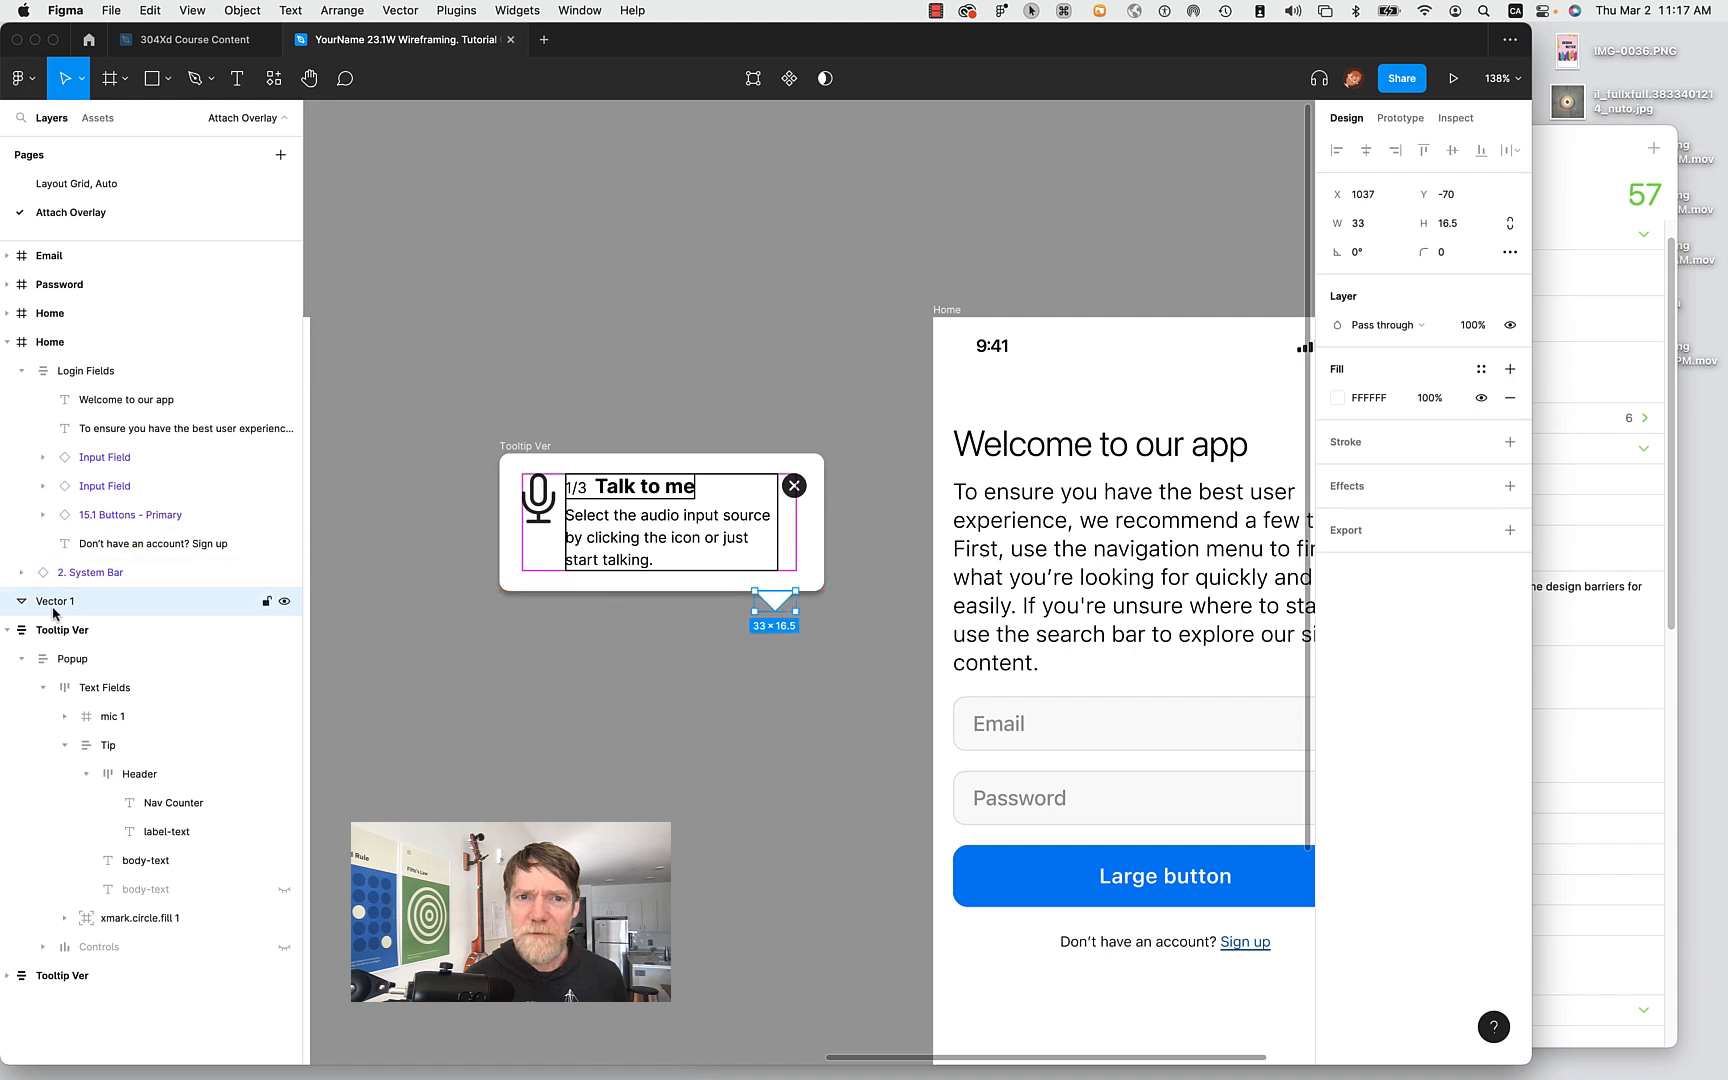
# Put the absolutely positioned tail inside Tooltip Ver, snug under the popup's bottom edge, slightly left.
pyautogui.moveTo(45, 601); pyautogui.dragTo(59, 646)
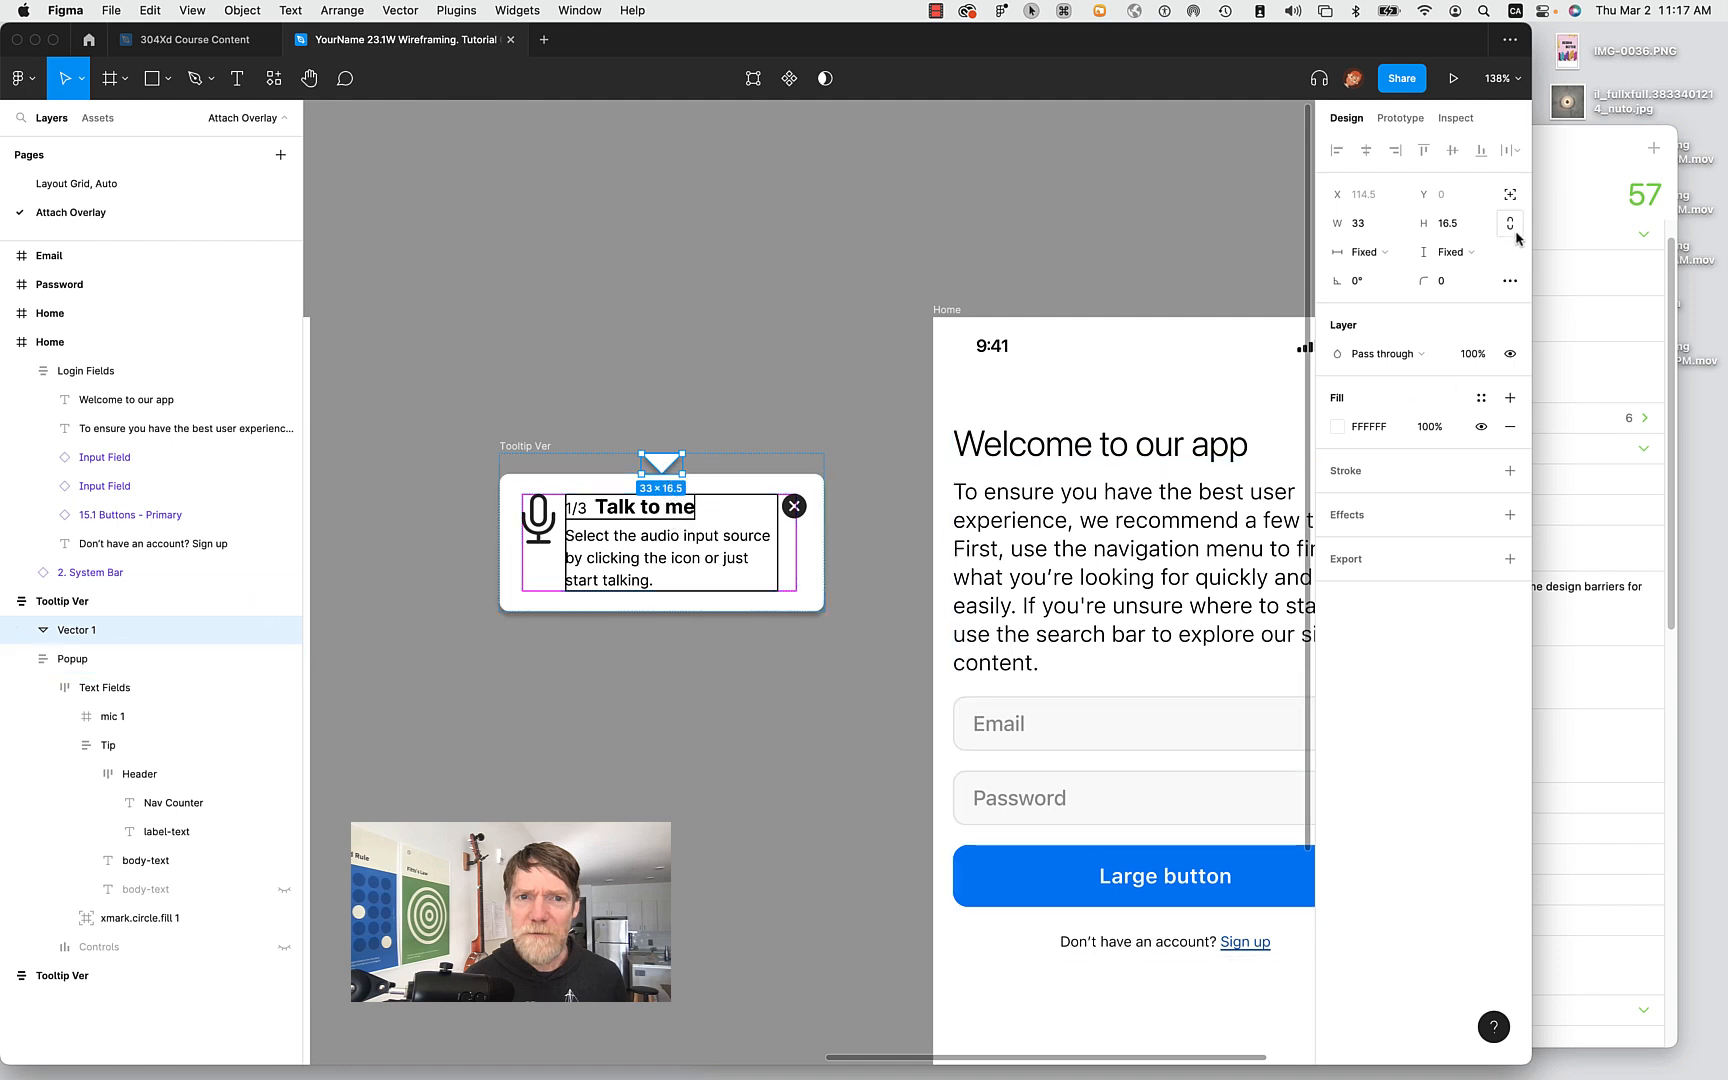
pyautogui.click(1510, 195)
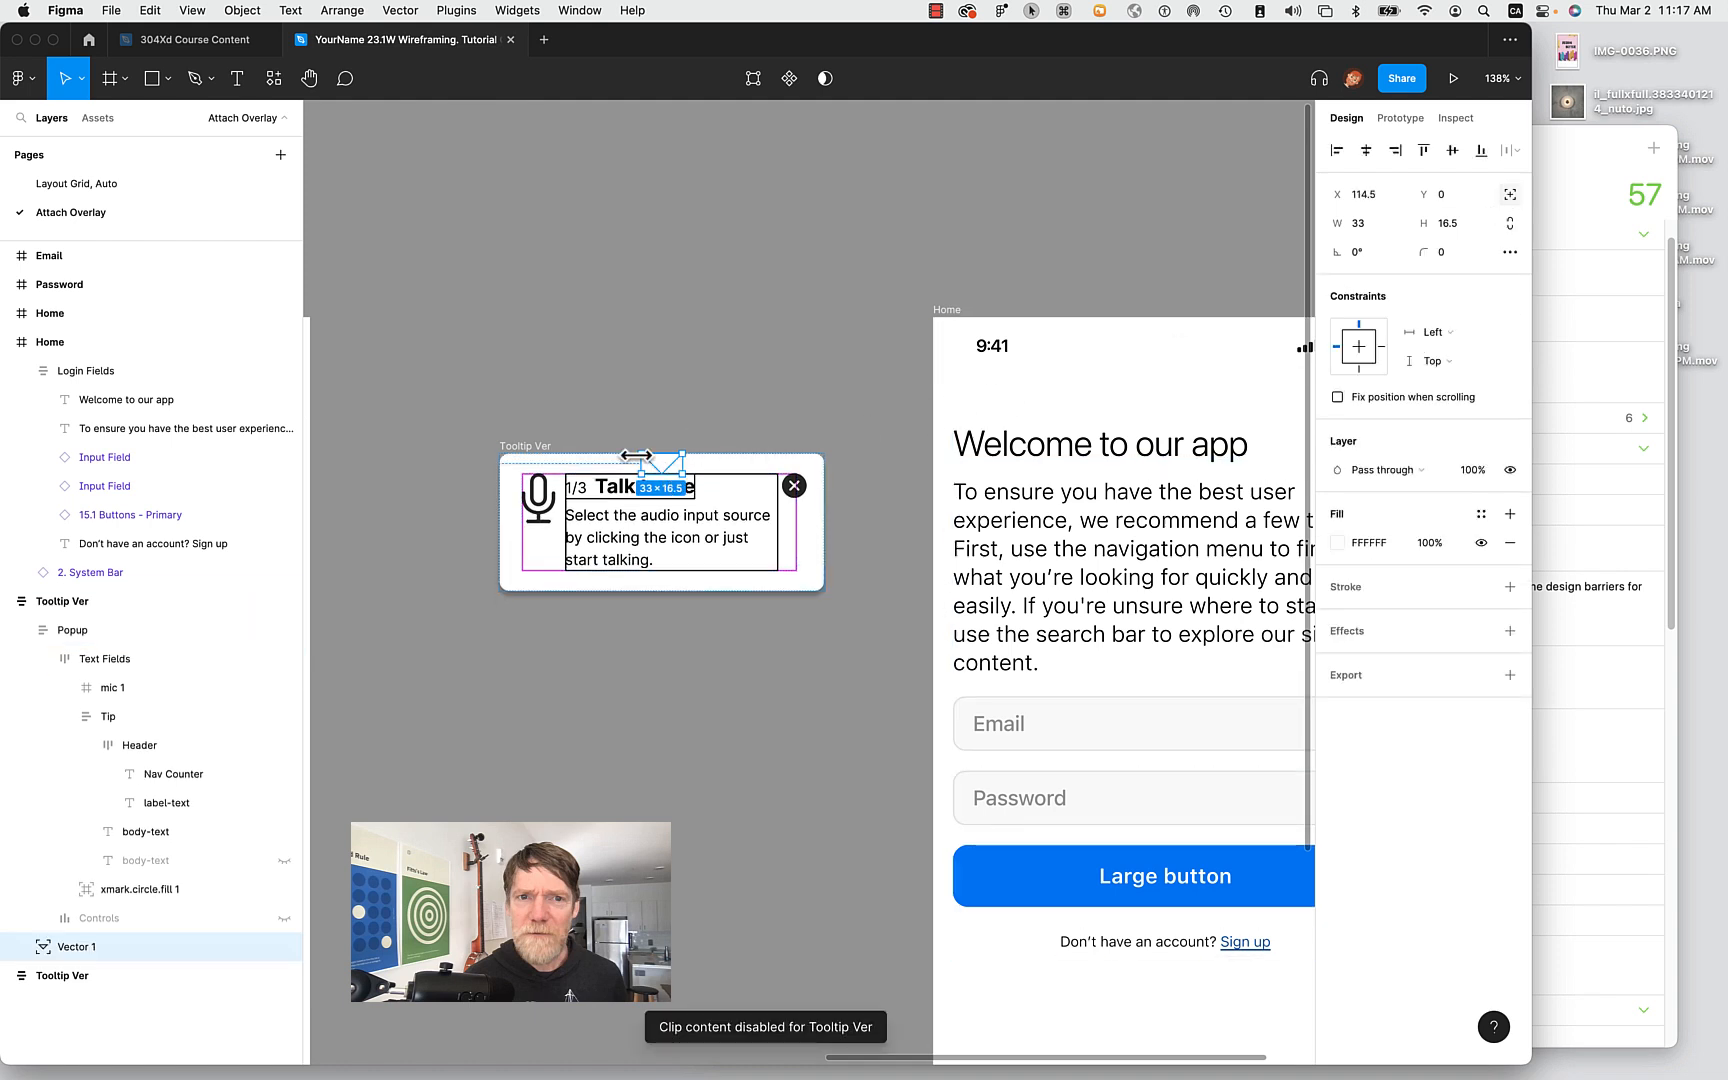
pyautogui.moveTo(665, 470); pyautogui.dragTo(794, 587)
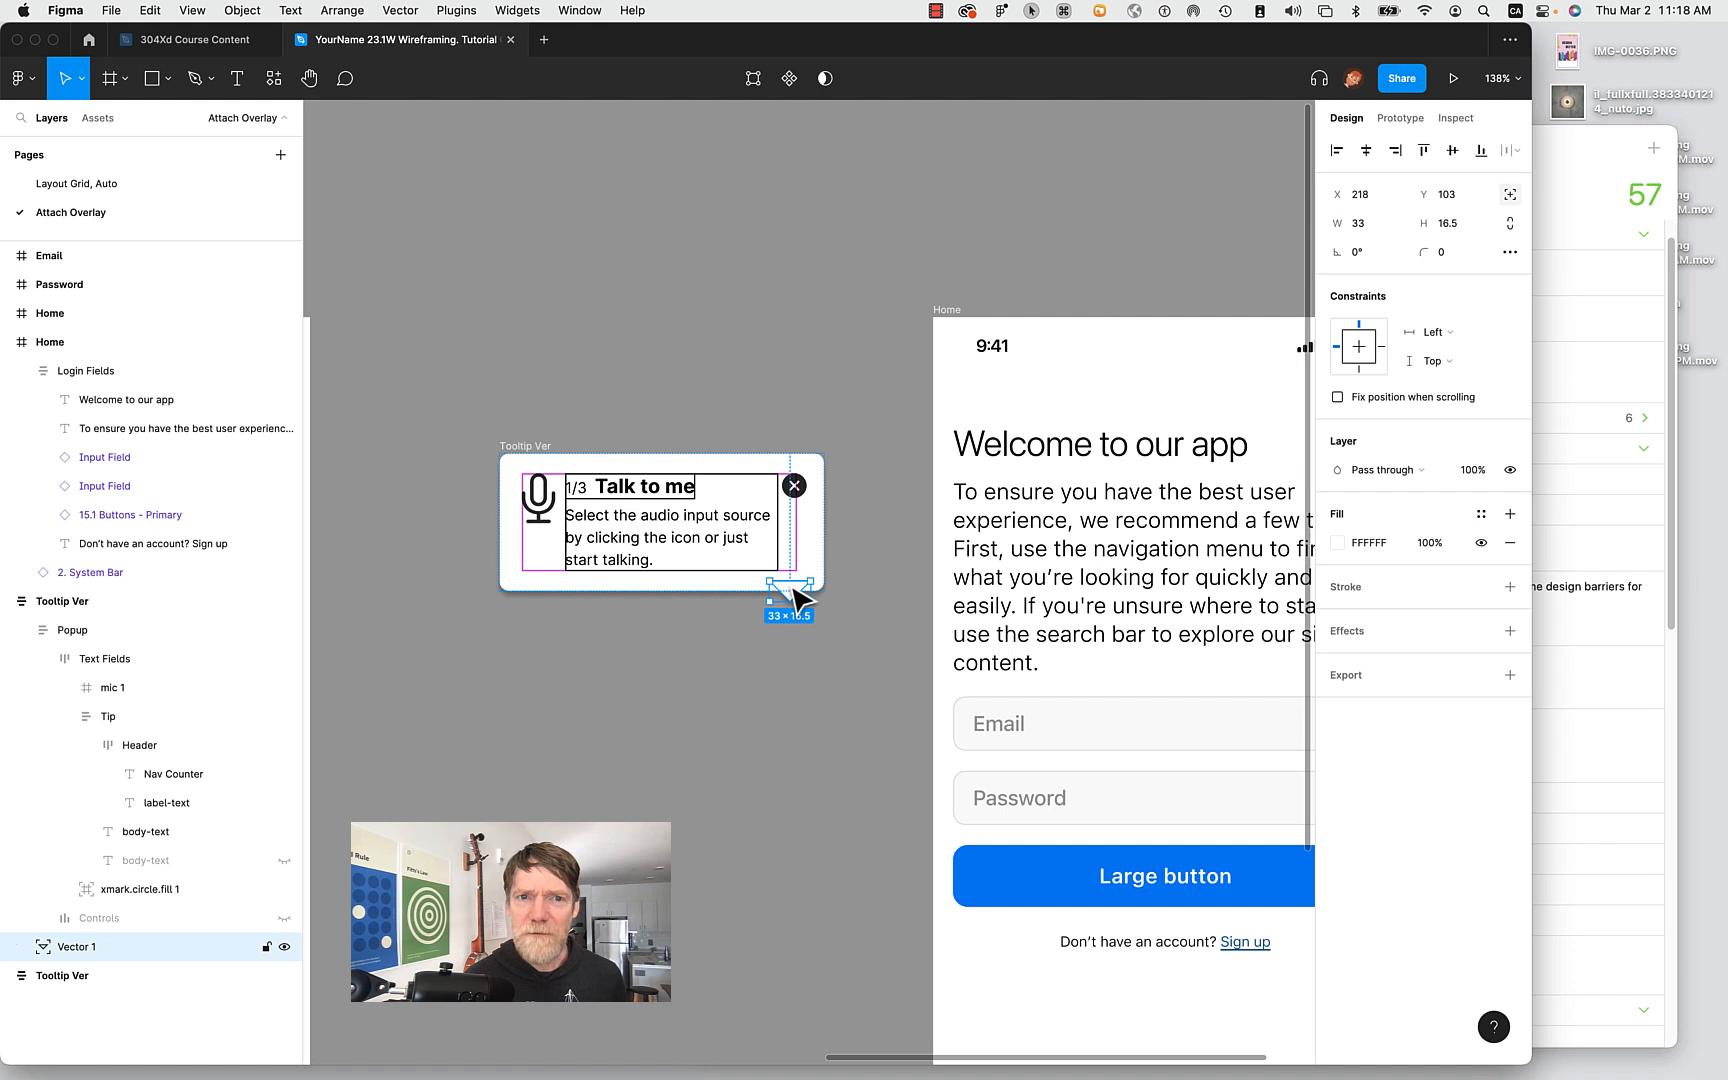
pyautogui.press('Down')
pyautogui.press('Down')
pyautogui.press('Down')
pyautogui.press('Down')
pyautogui.press('Down')
pyautogui.press('Down')
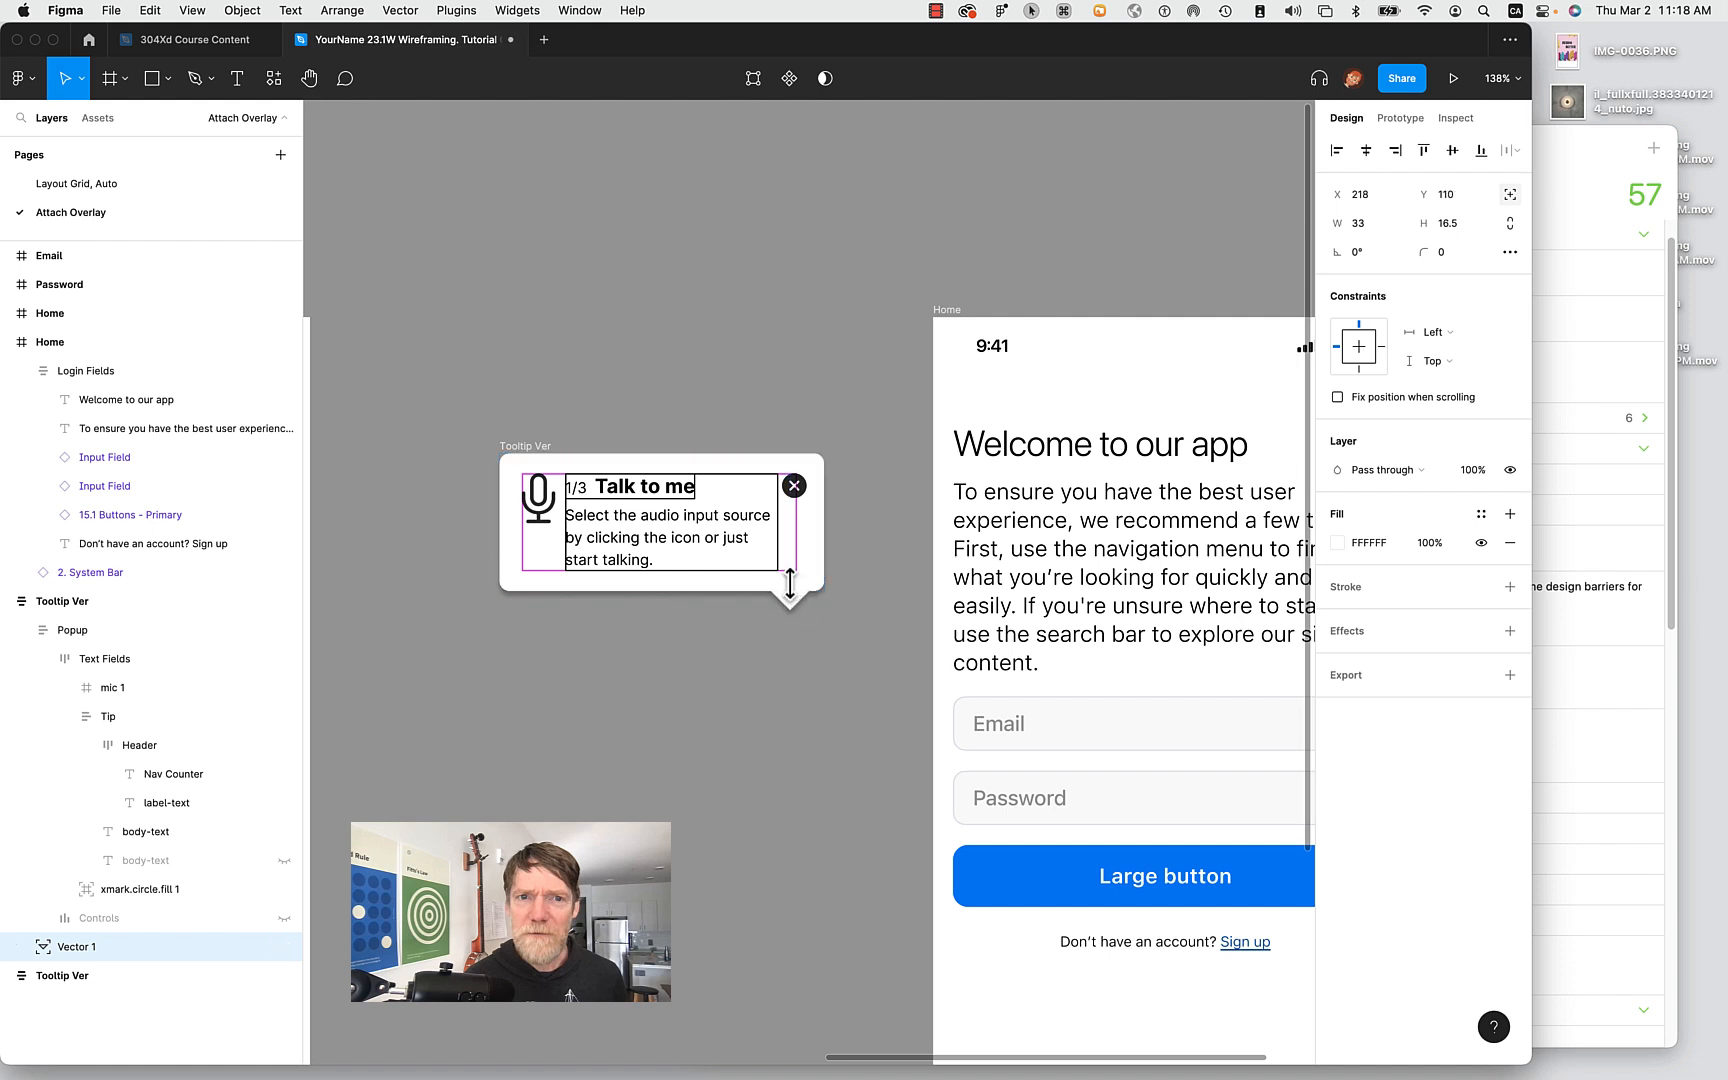
pyautogui.press('Down')
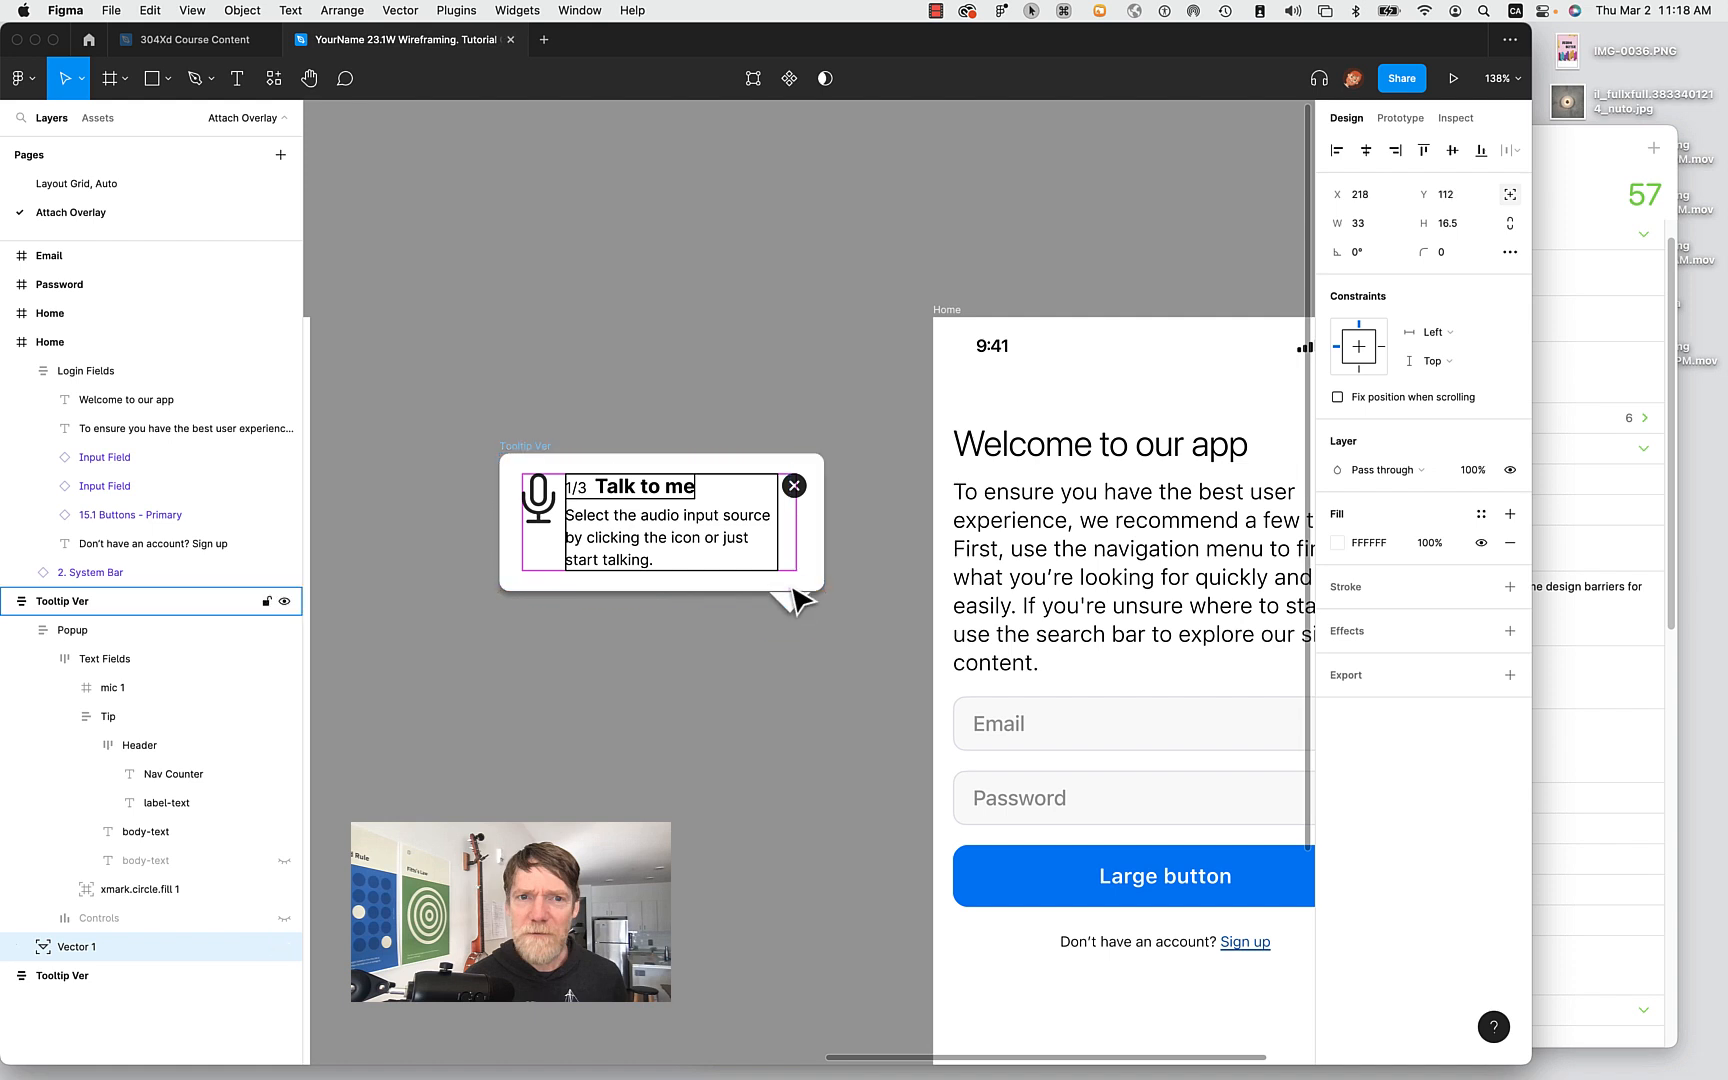
pyautogui.press('Up')
pyautogui.press('Up')
pyautogui.press('Up')
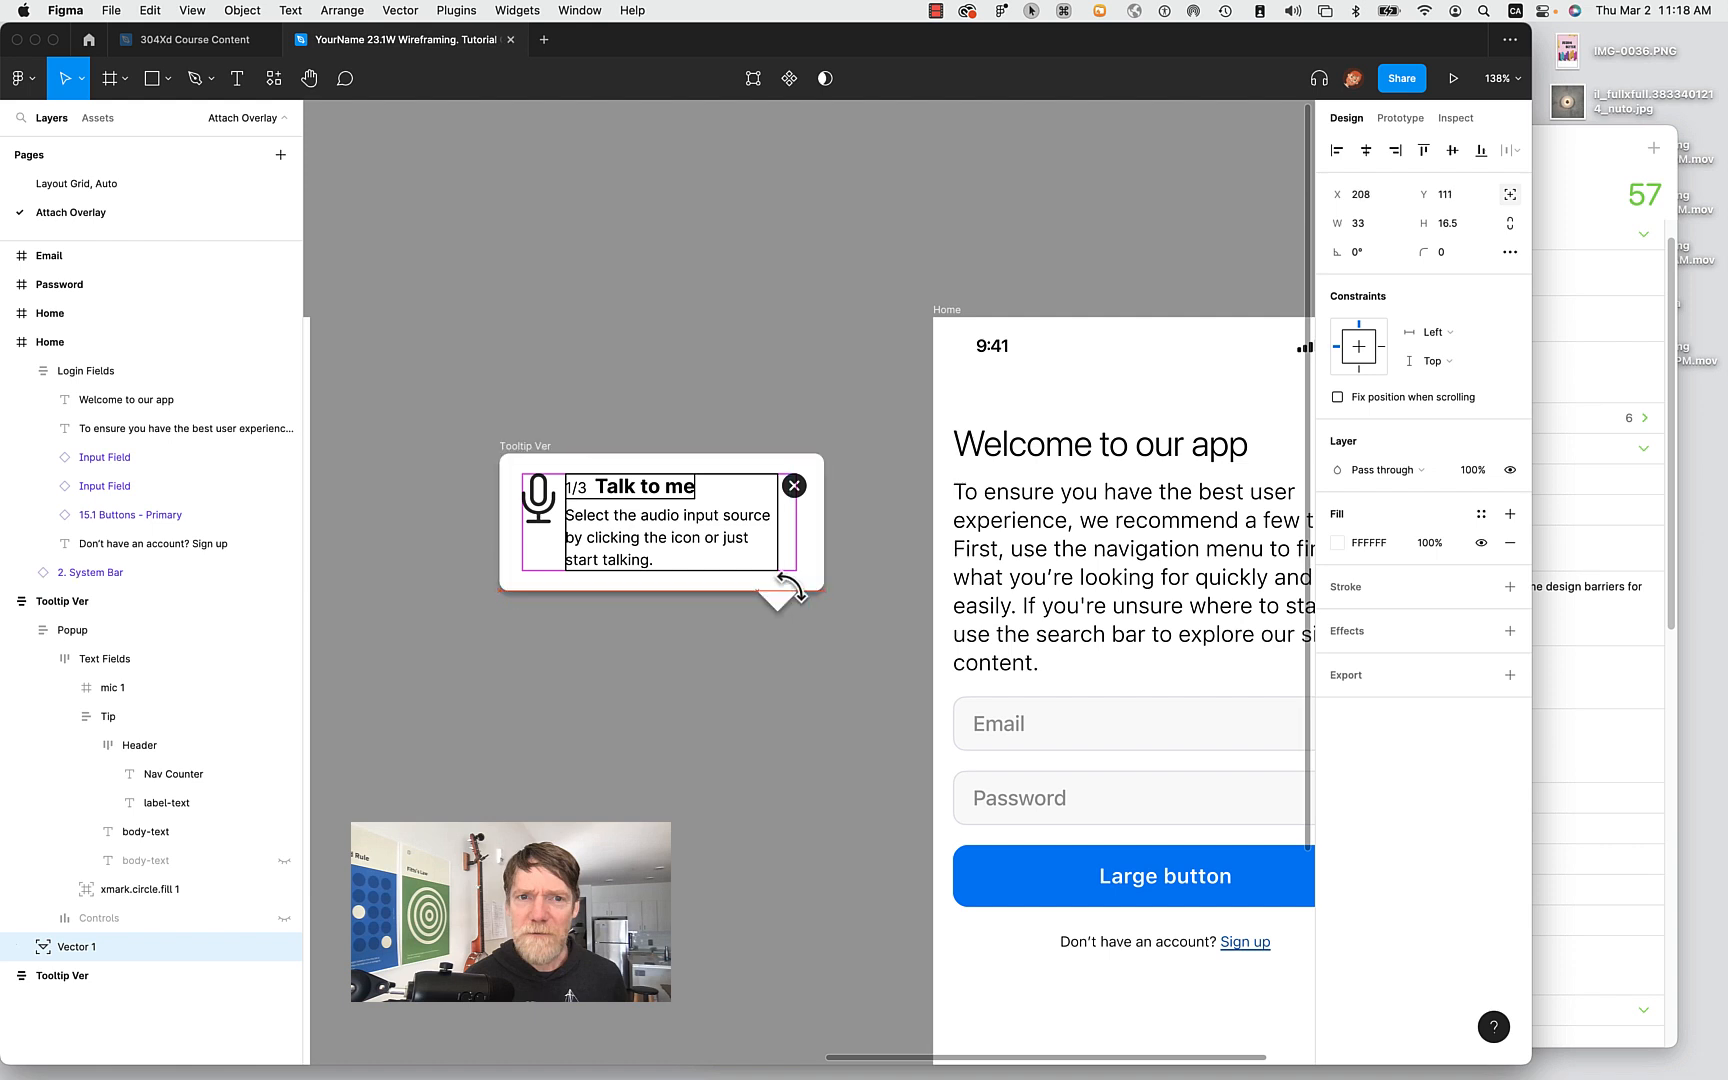
pyautogui.press('Left')
pyautogui.press('Left')
pyautogui.press('Left')
pyautogui.press('Left')
pyautogui.press('Left')
pyautogui.press('Left')
pyautogui.press('Left')
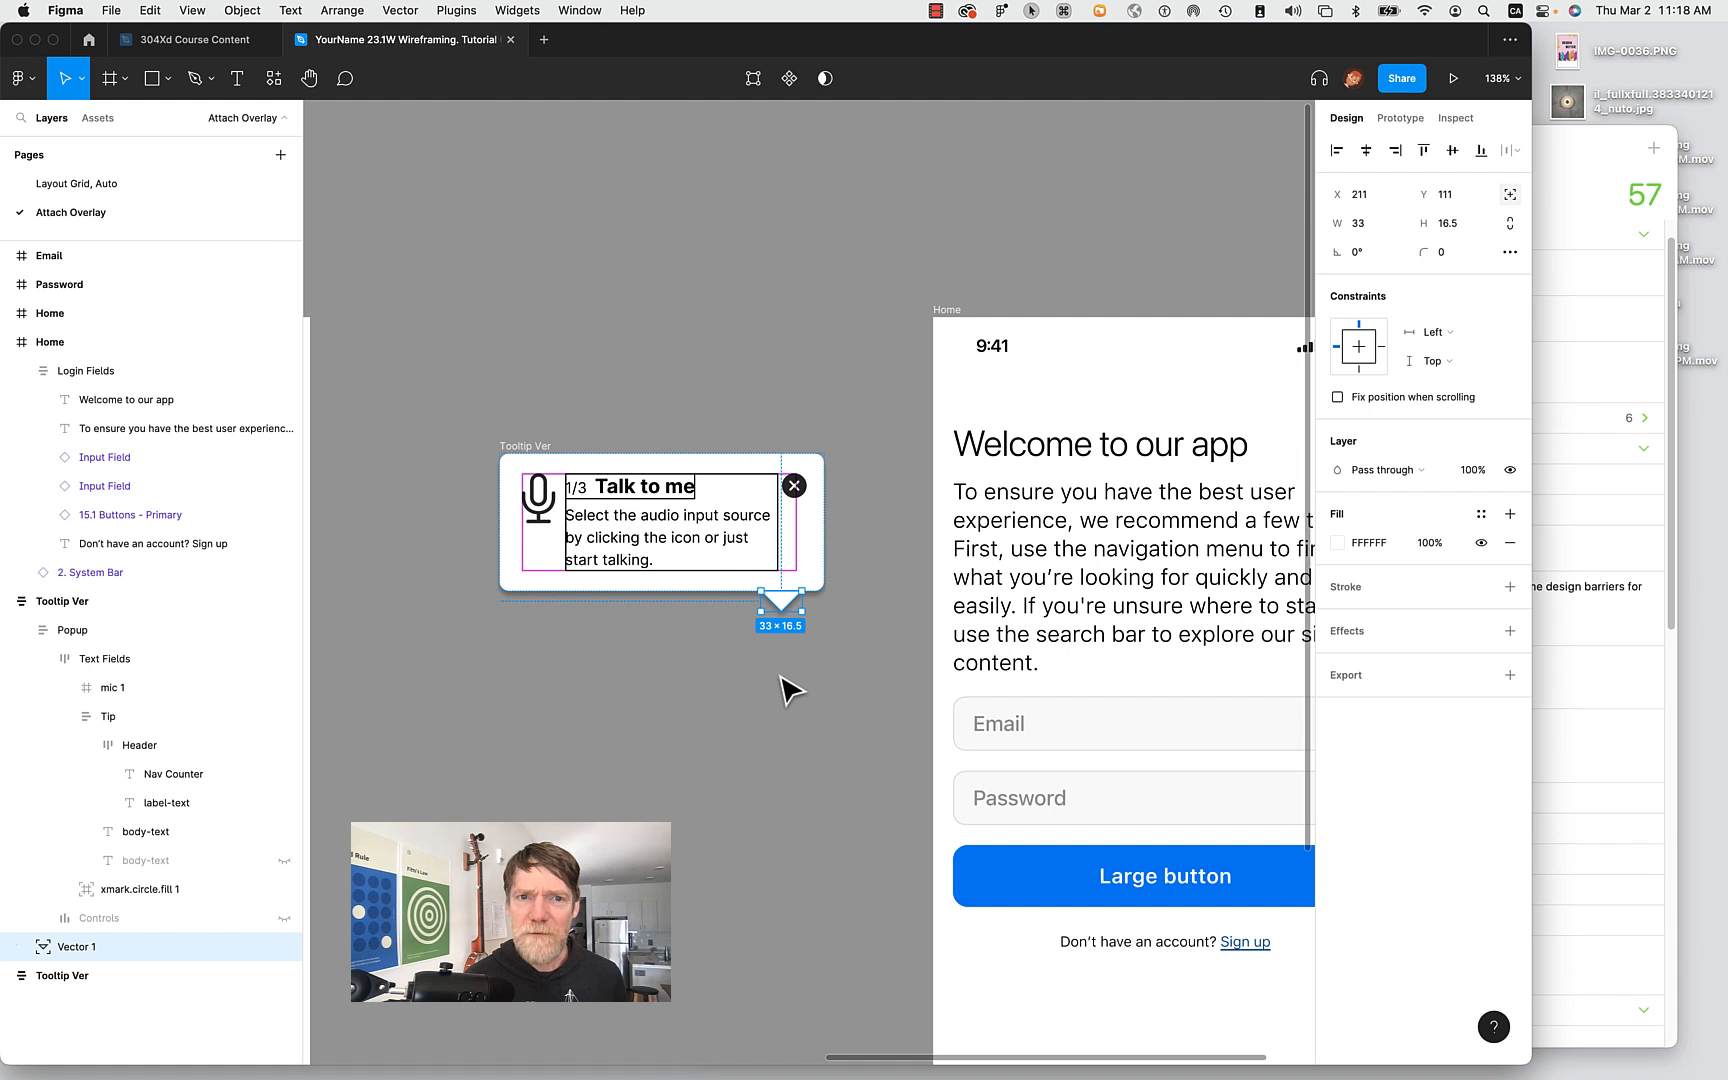
pyautogui.click(779, 705)
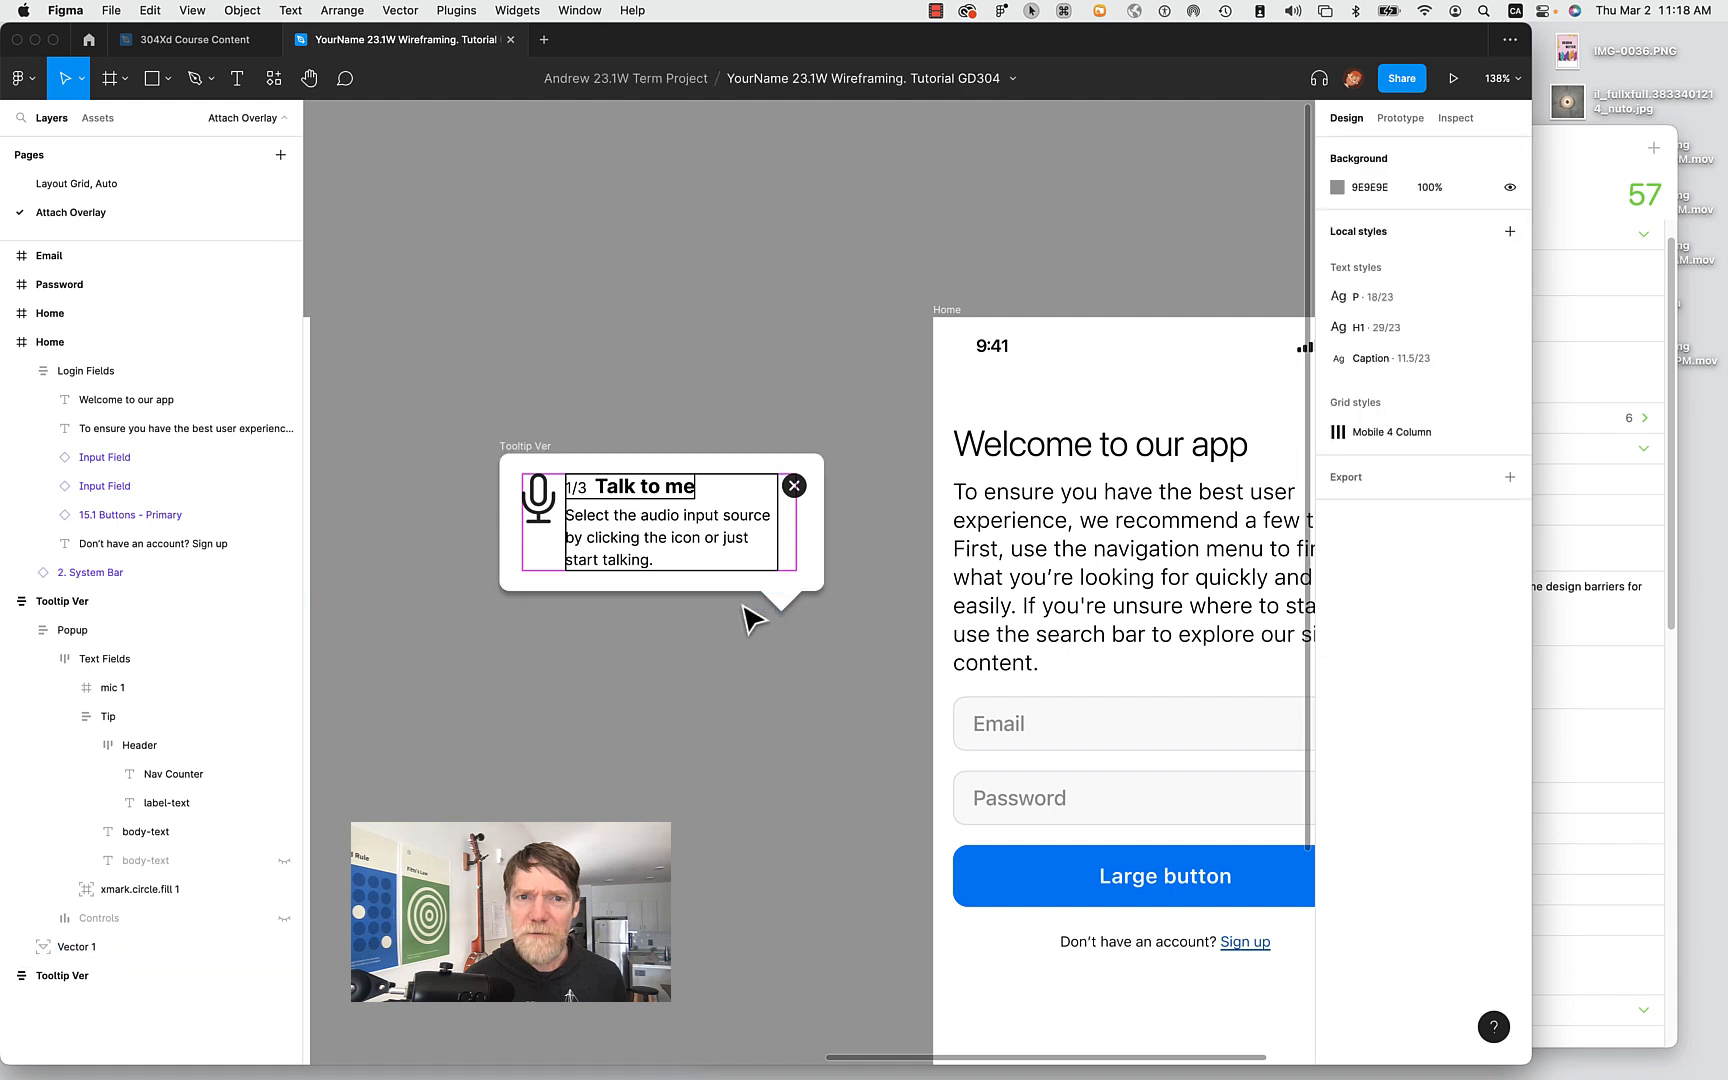
pyautogui.click(657, 564)
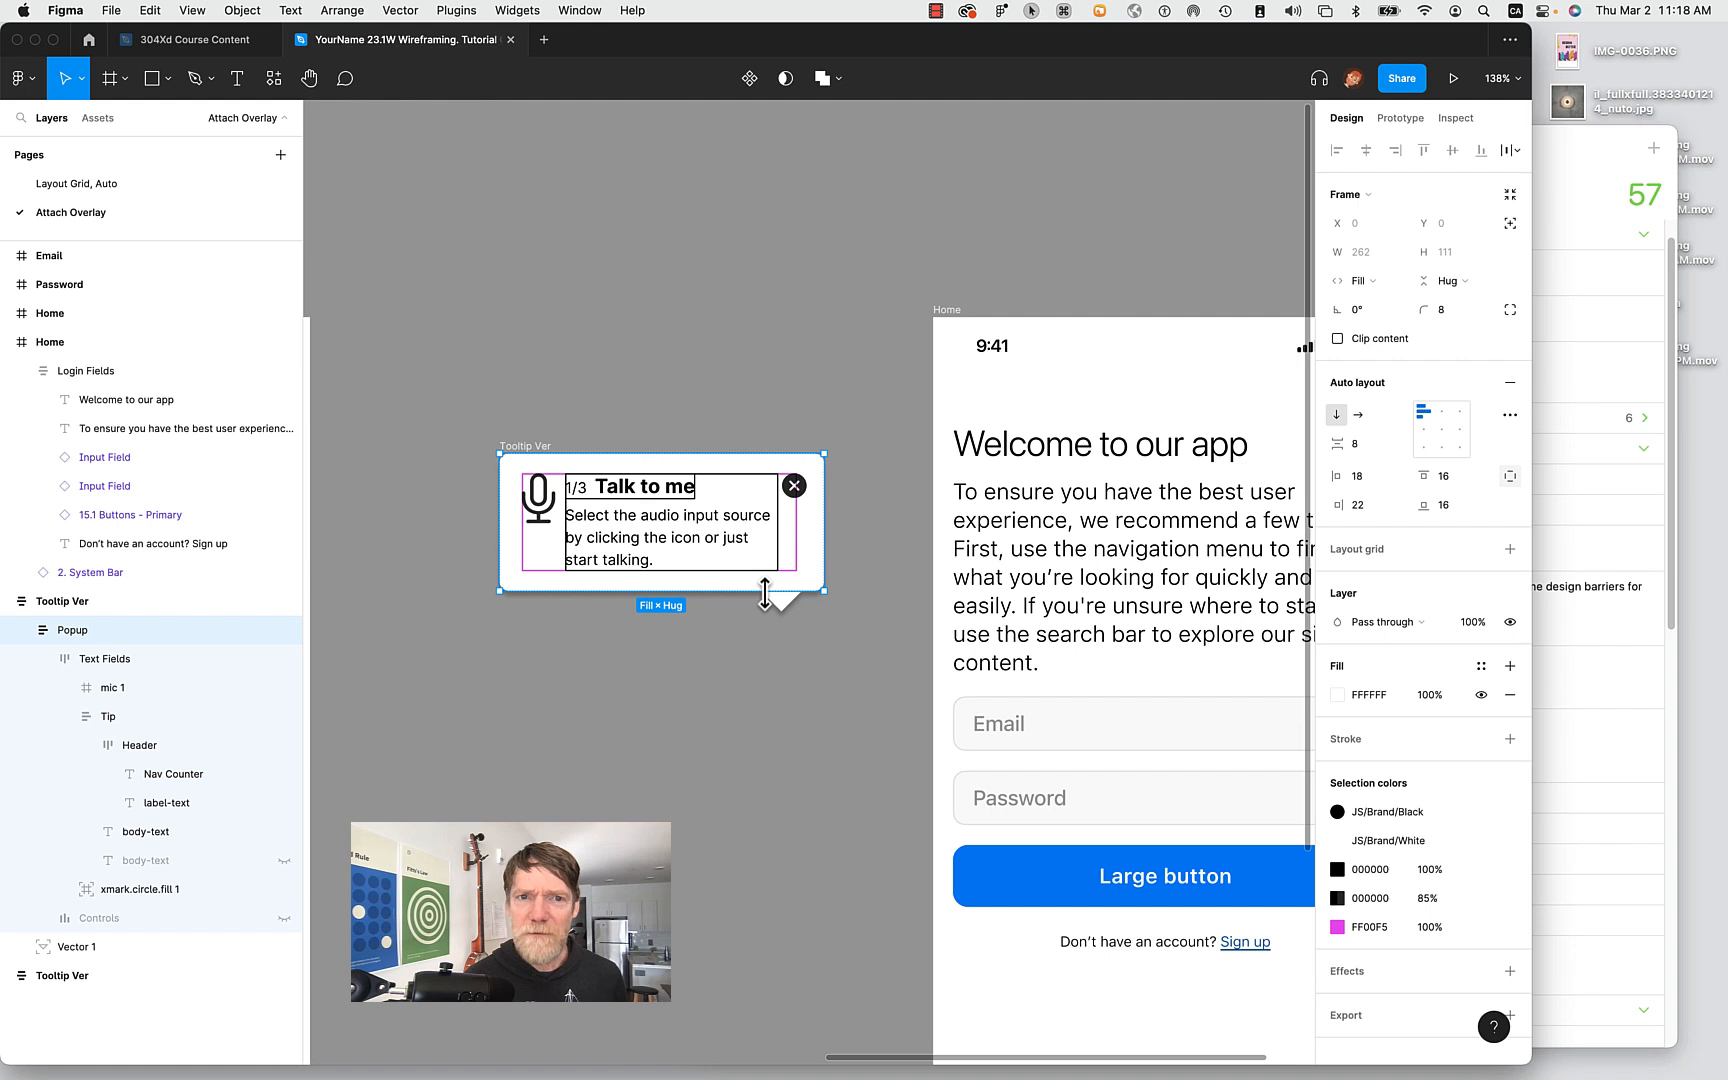
pyautogui.click(628, 487)
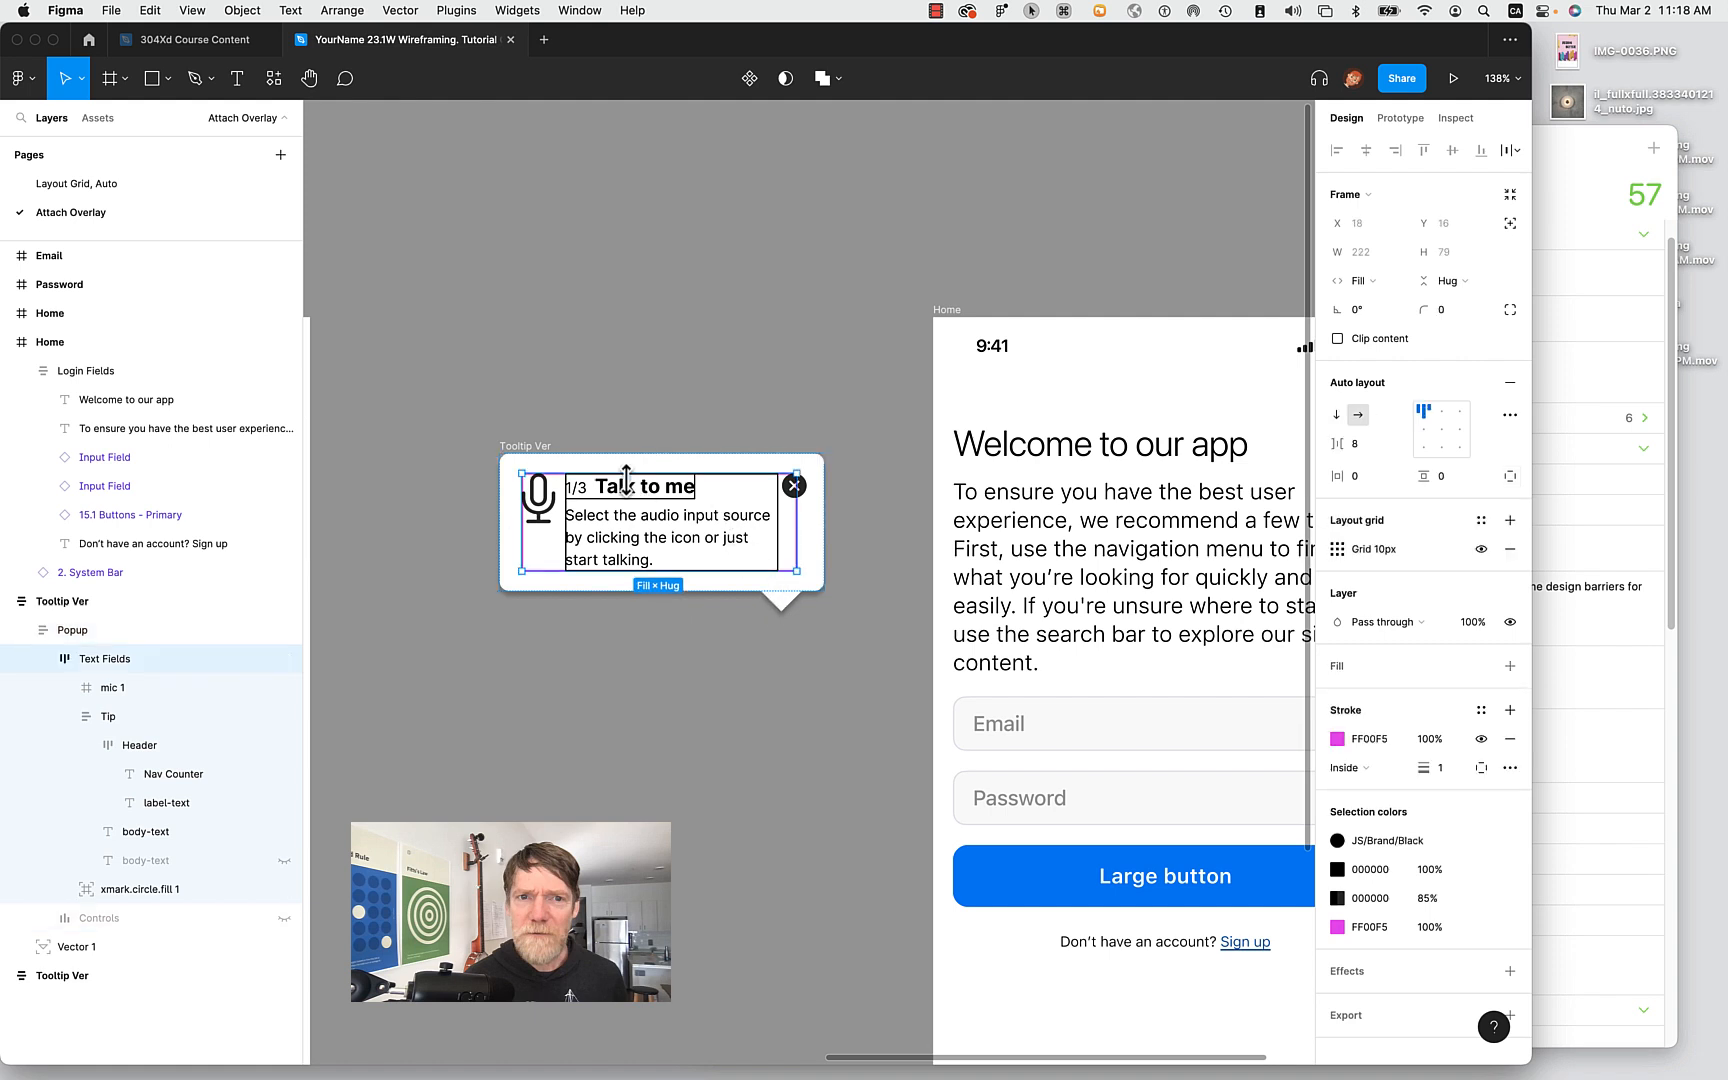
pyautogui.click(684, 752)
pyautogui.hscroll(-15, 678, 739)
pyautogui.hscroll(4, 678, 739)
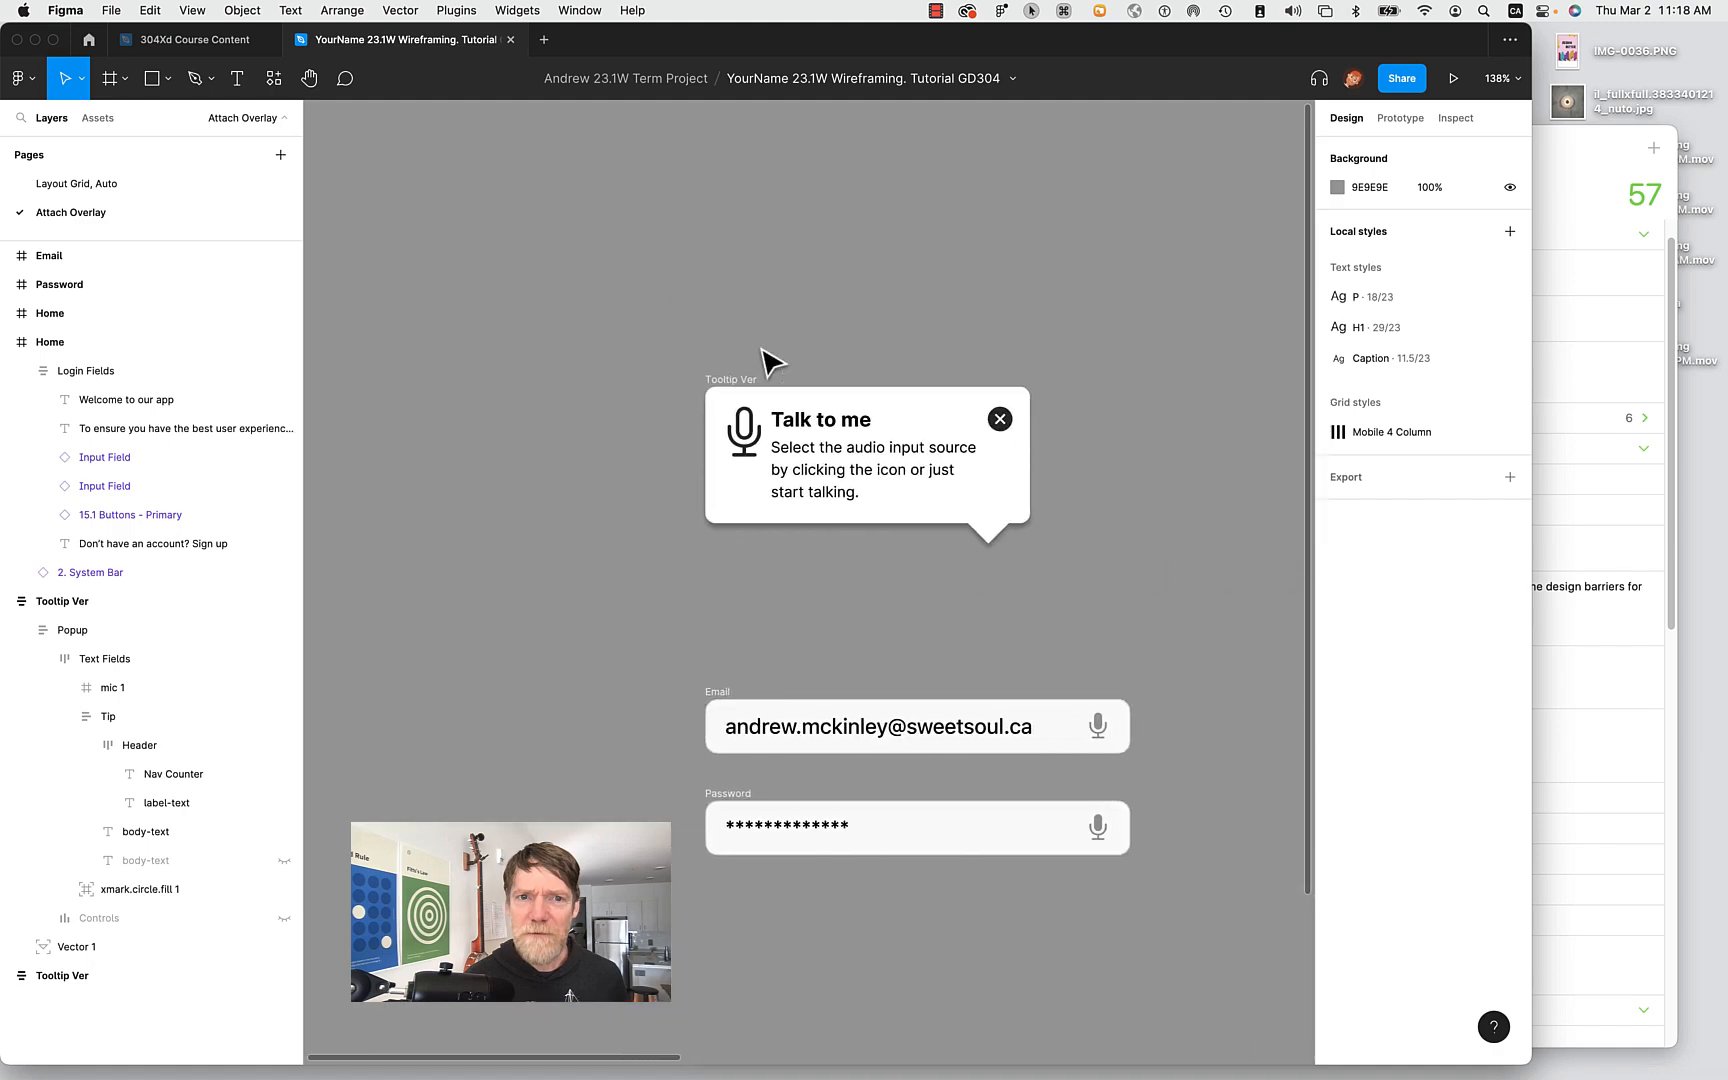
pyautogui.hscroll(10, 887, 721)
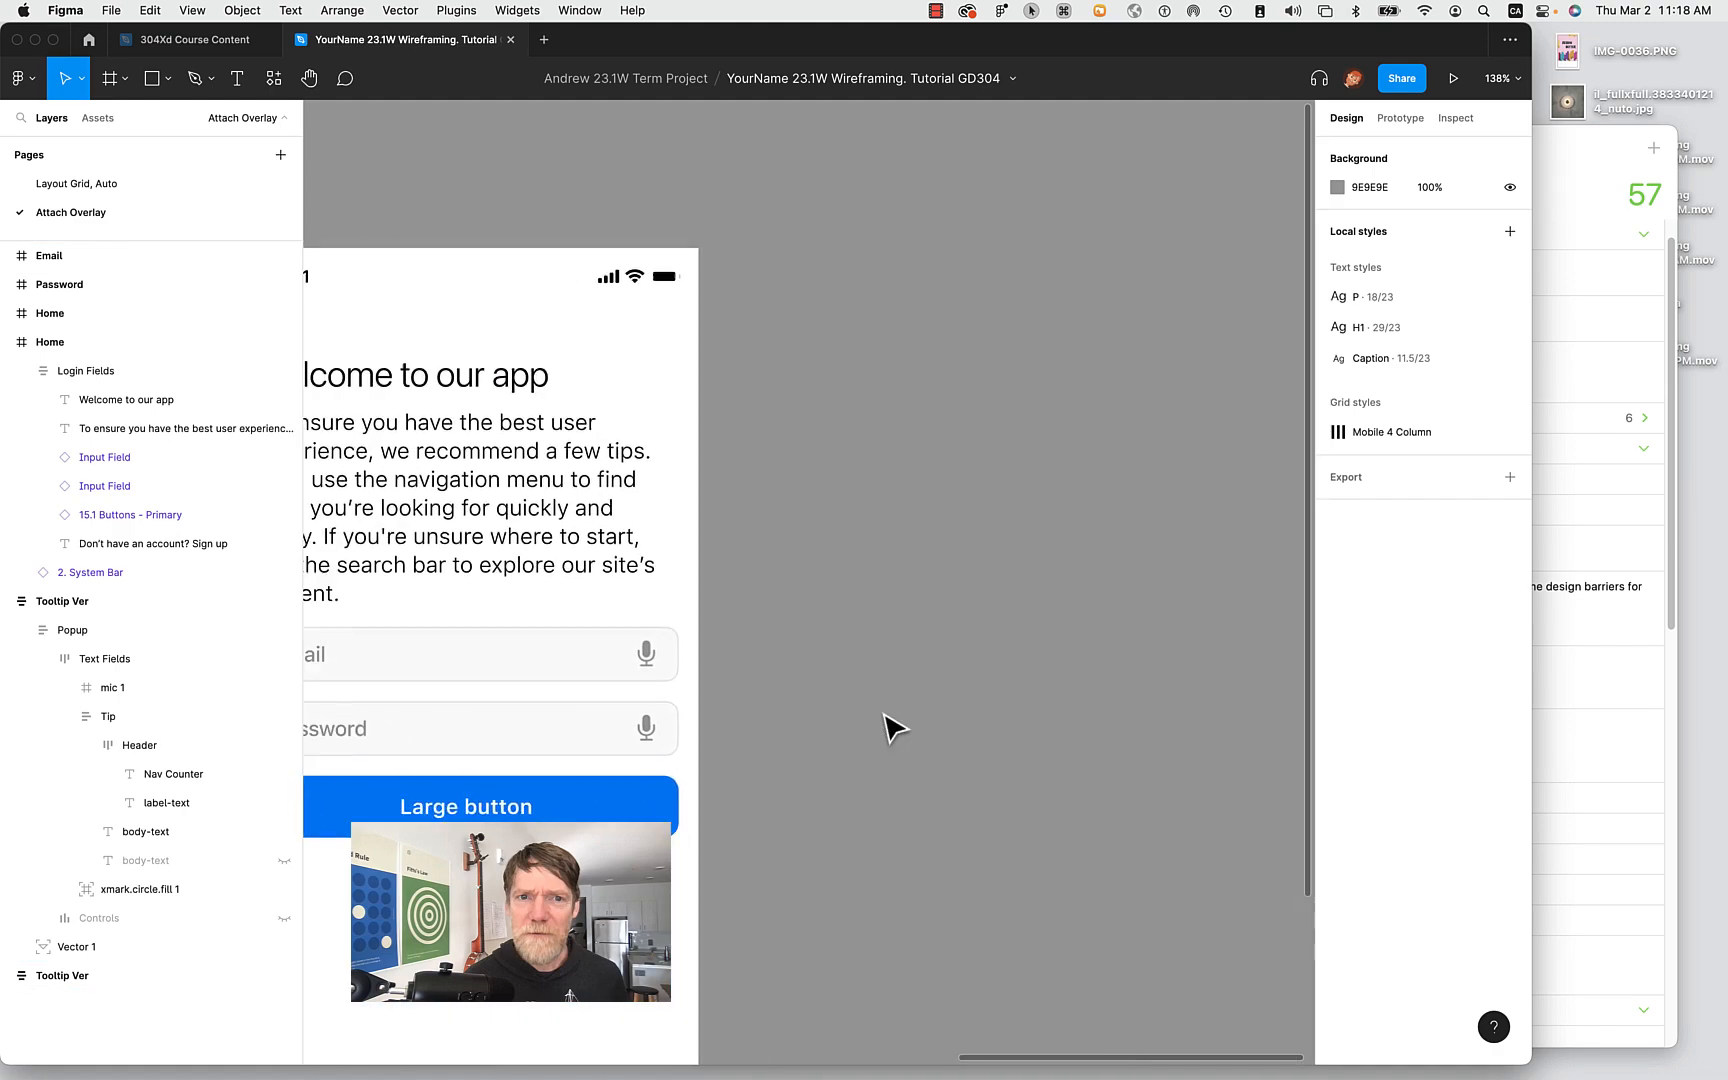
pyautogui.hscroll(8, 887, 725)
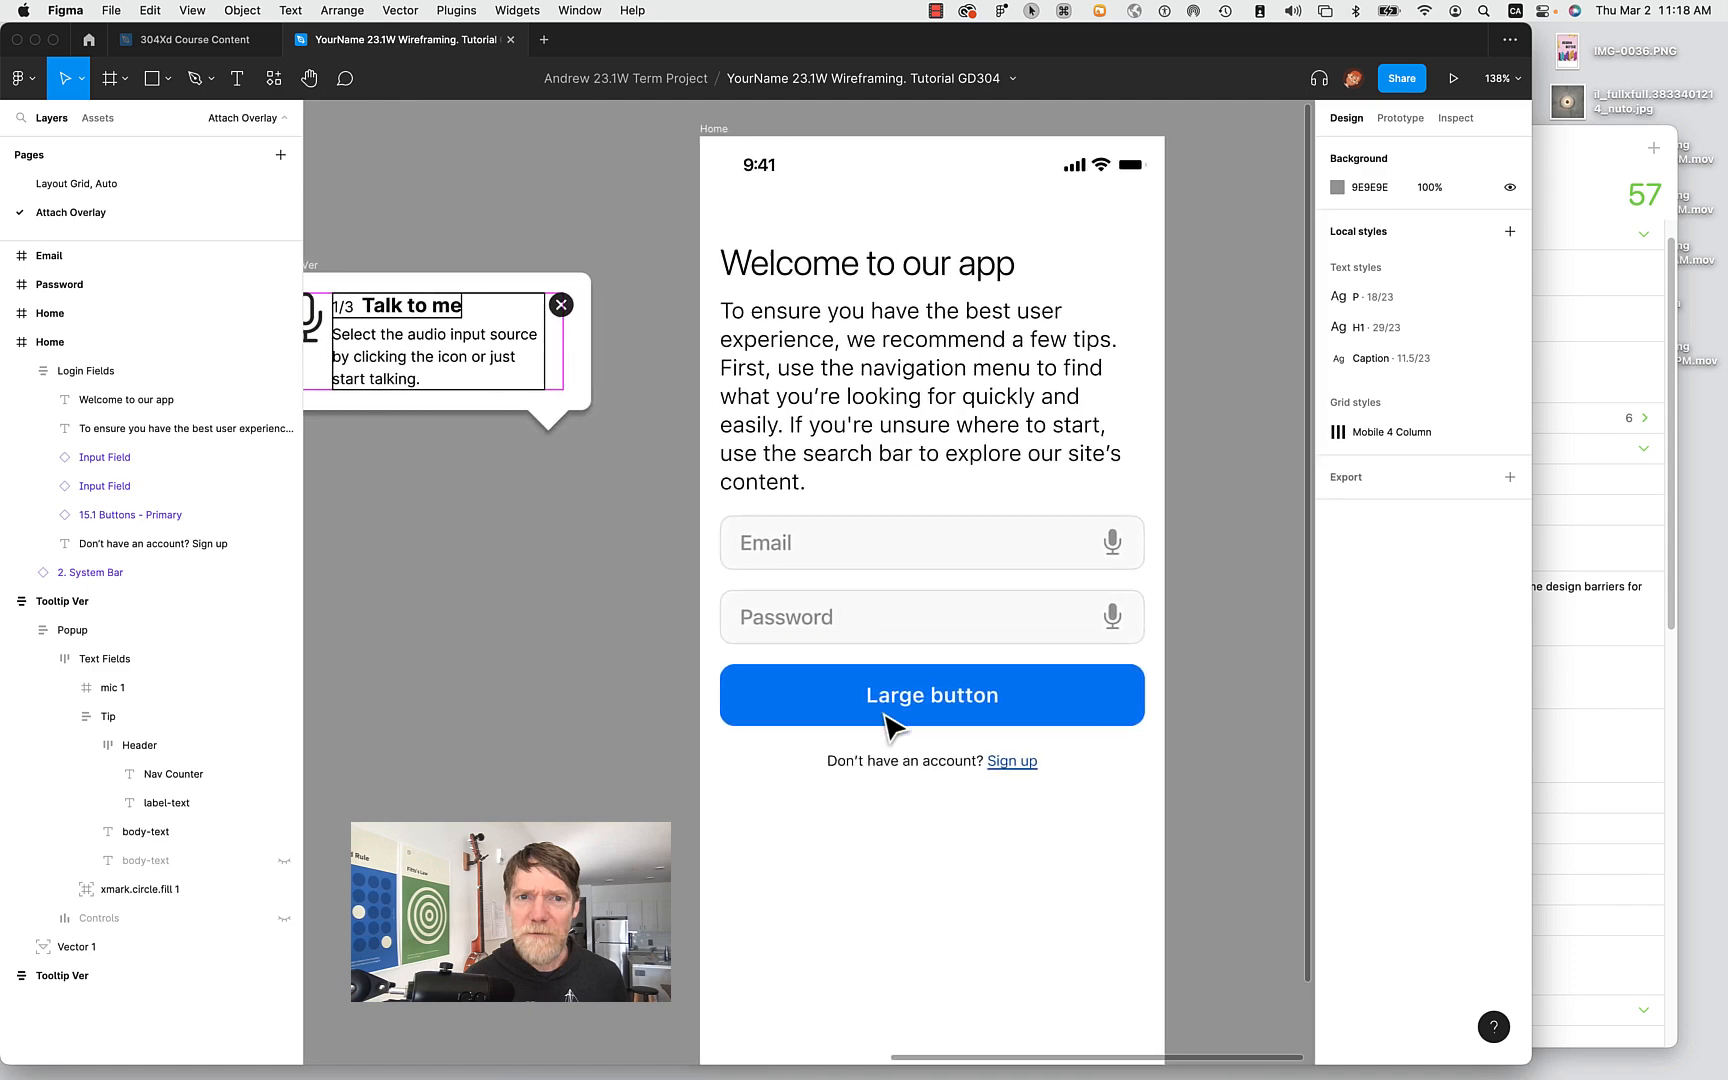
pyautogui.scroll(-3, 875, 745)
pyautogui.scroll(-2, 860, 744)
pyautogui.hscroll(-10, 582, 683)
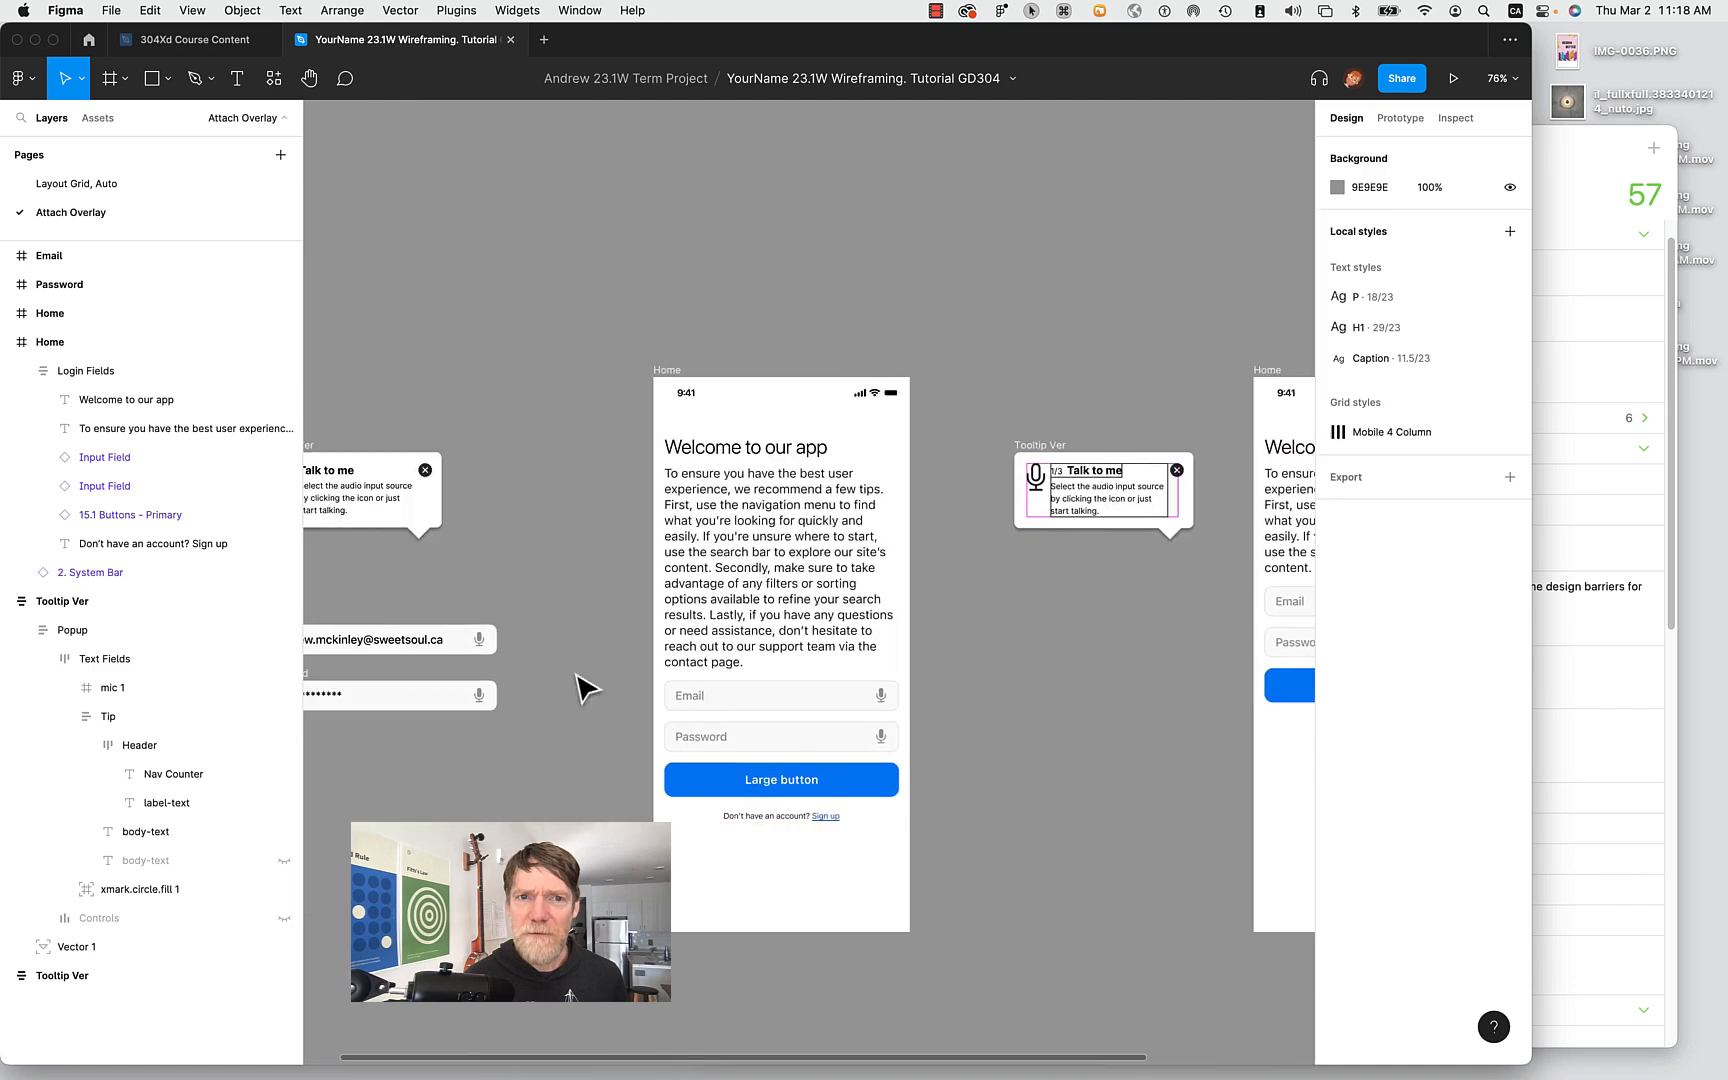
pyautogui.click(370, 648)
pyautogui.hscroll(-5, 903, 733)
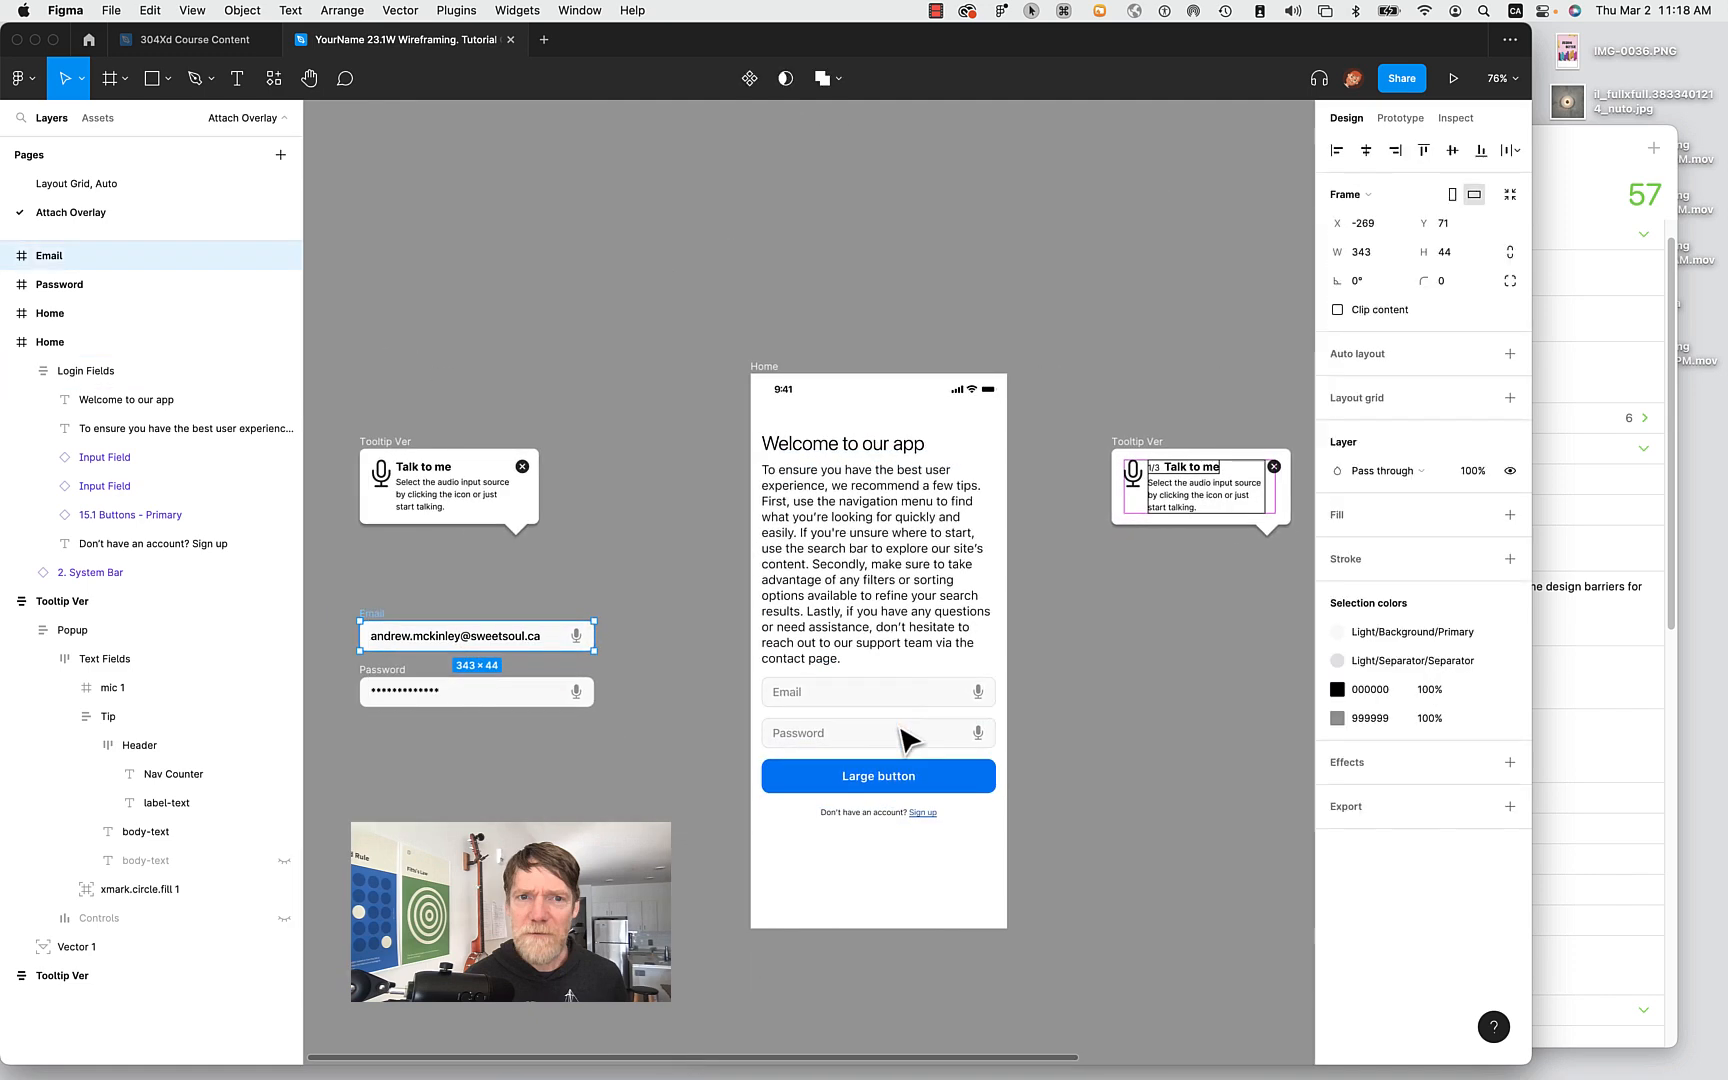
pyautogui.hscroll(10, 720, 712)
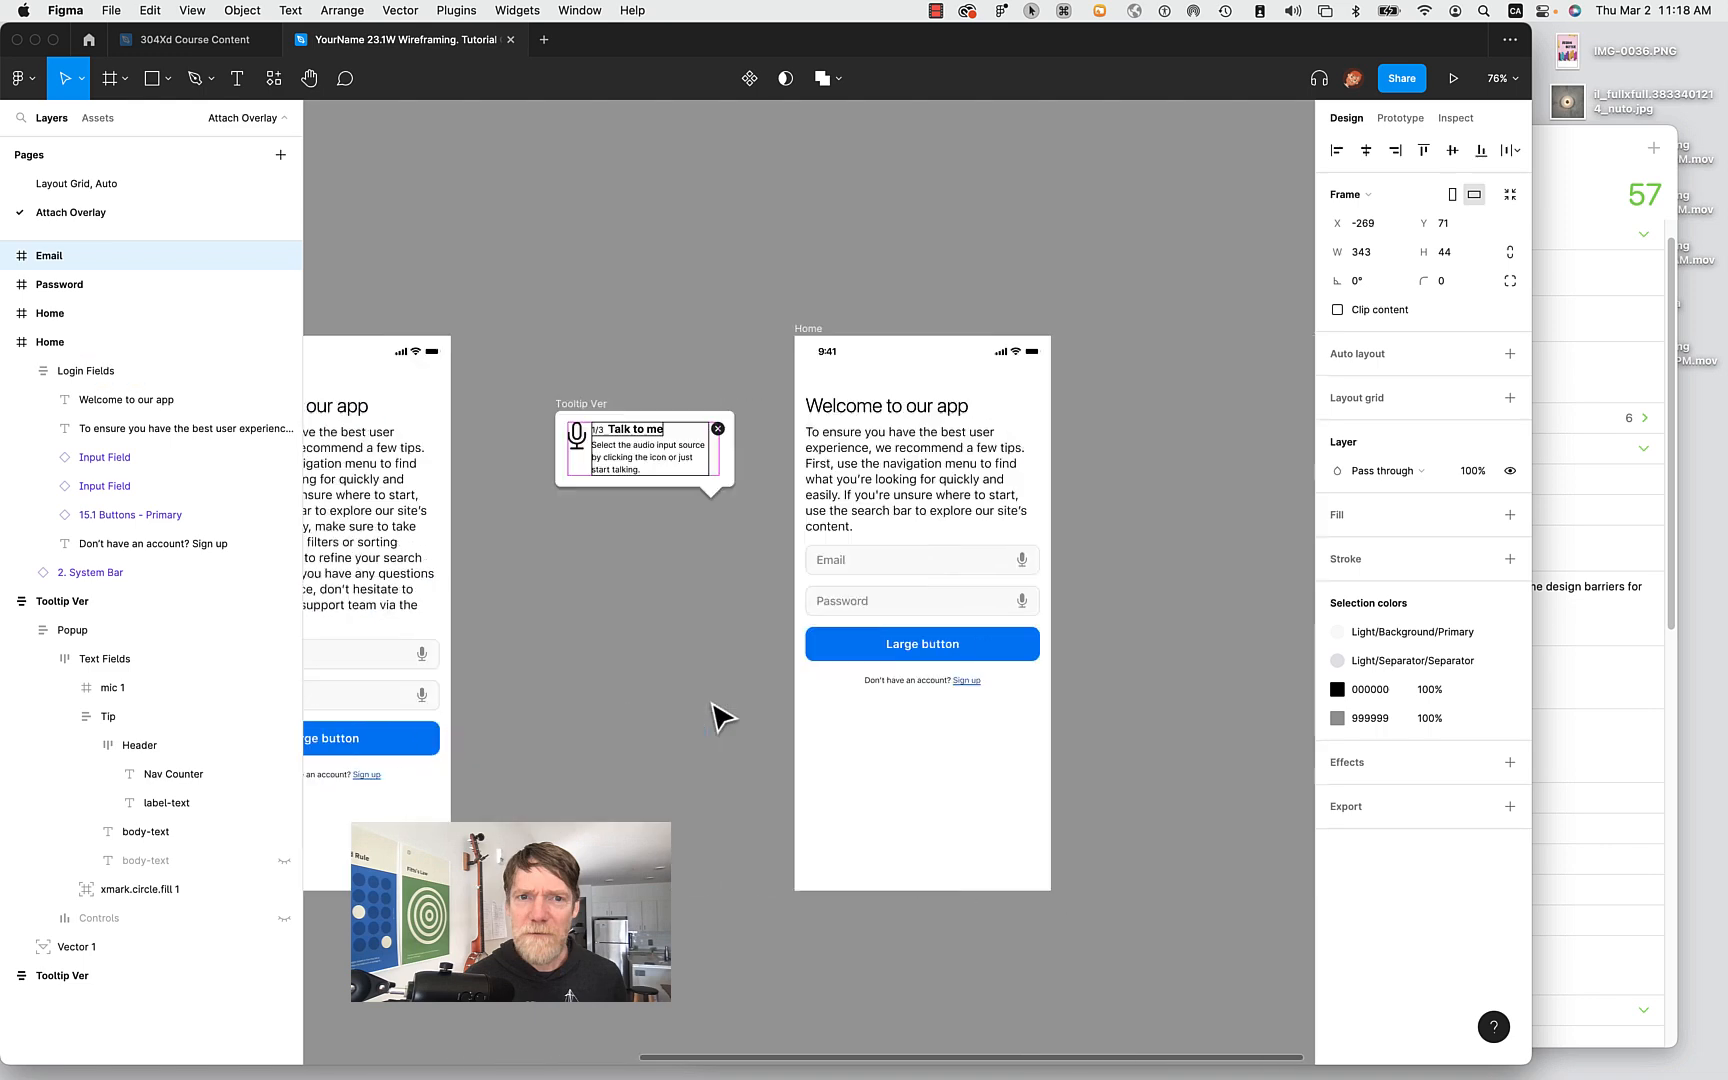
pyautogui.doubleClick(700, 573)
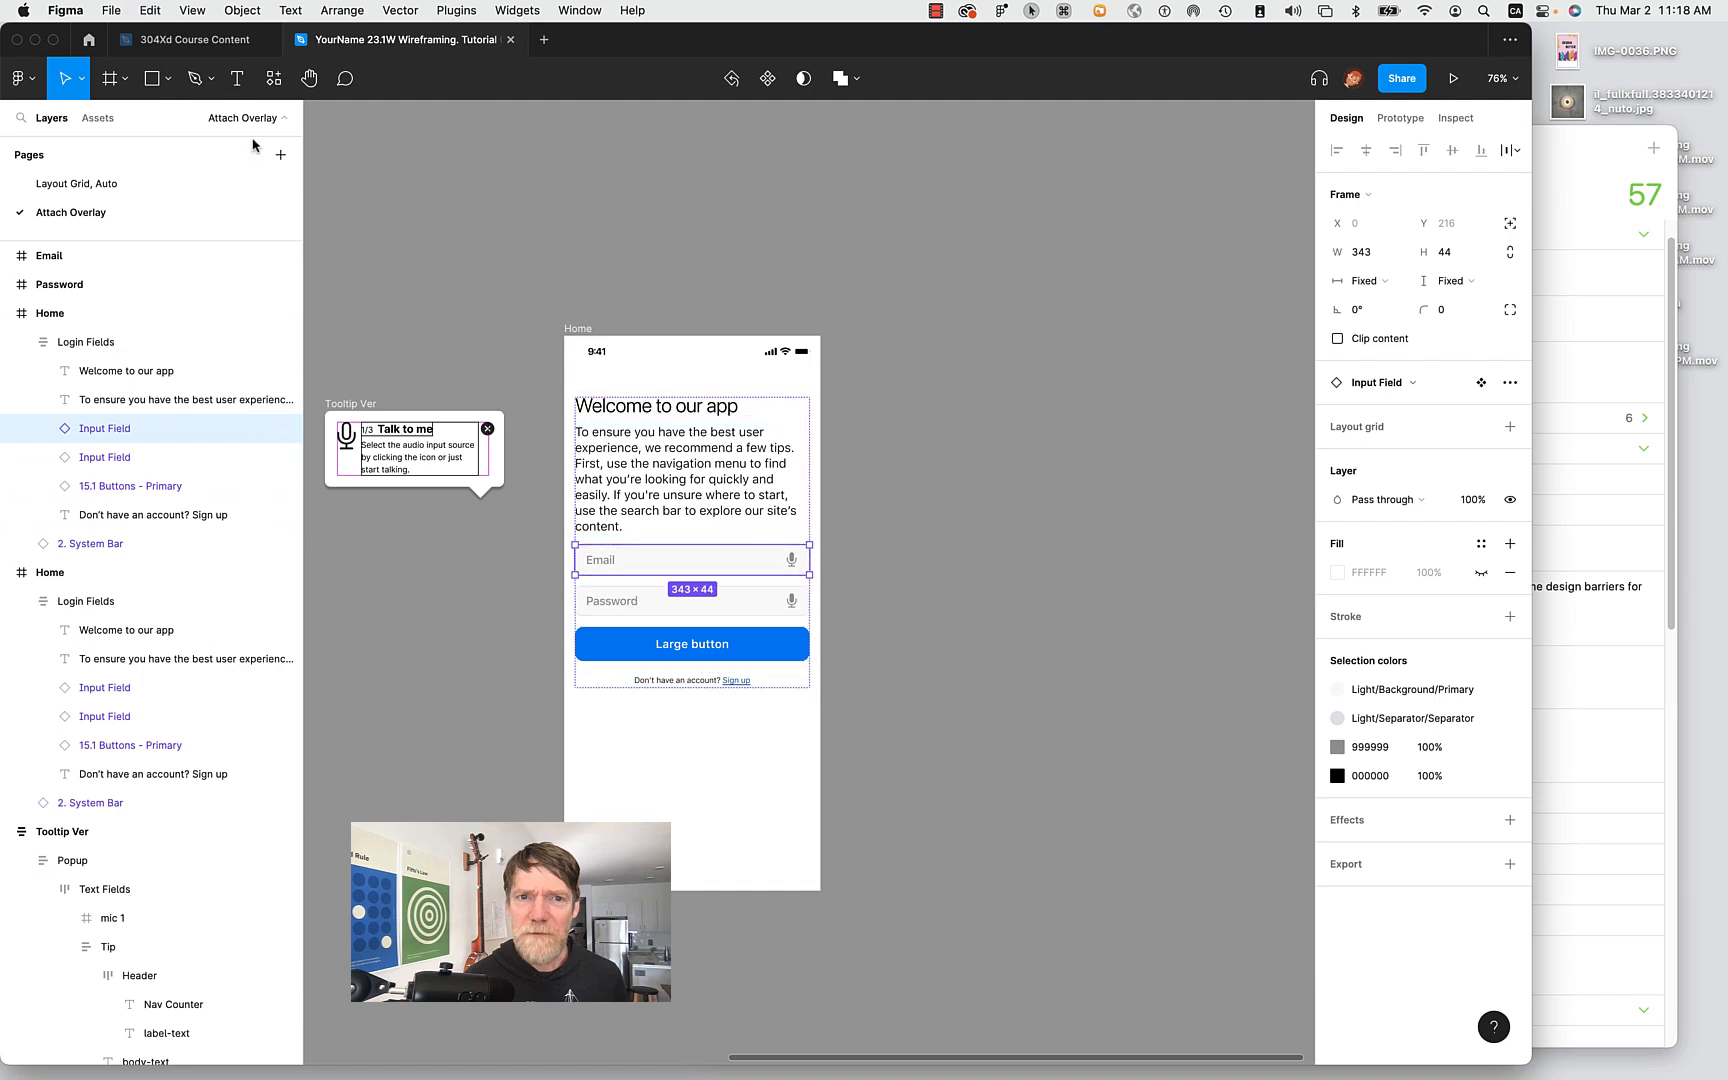
# Browse Course Content and Recents in the file browser, then open the iOS 16 - UI Kit (Community) file.
pyautogui.click(89, 40)
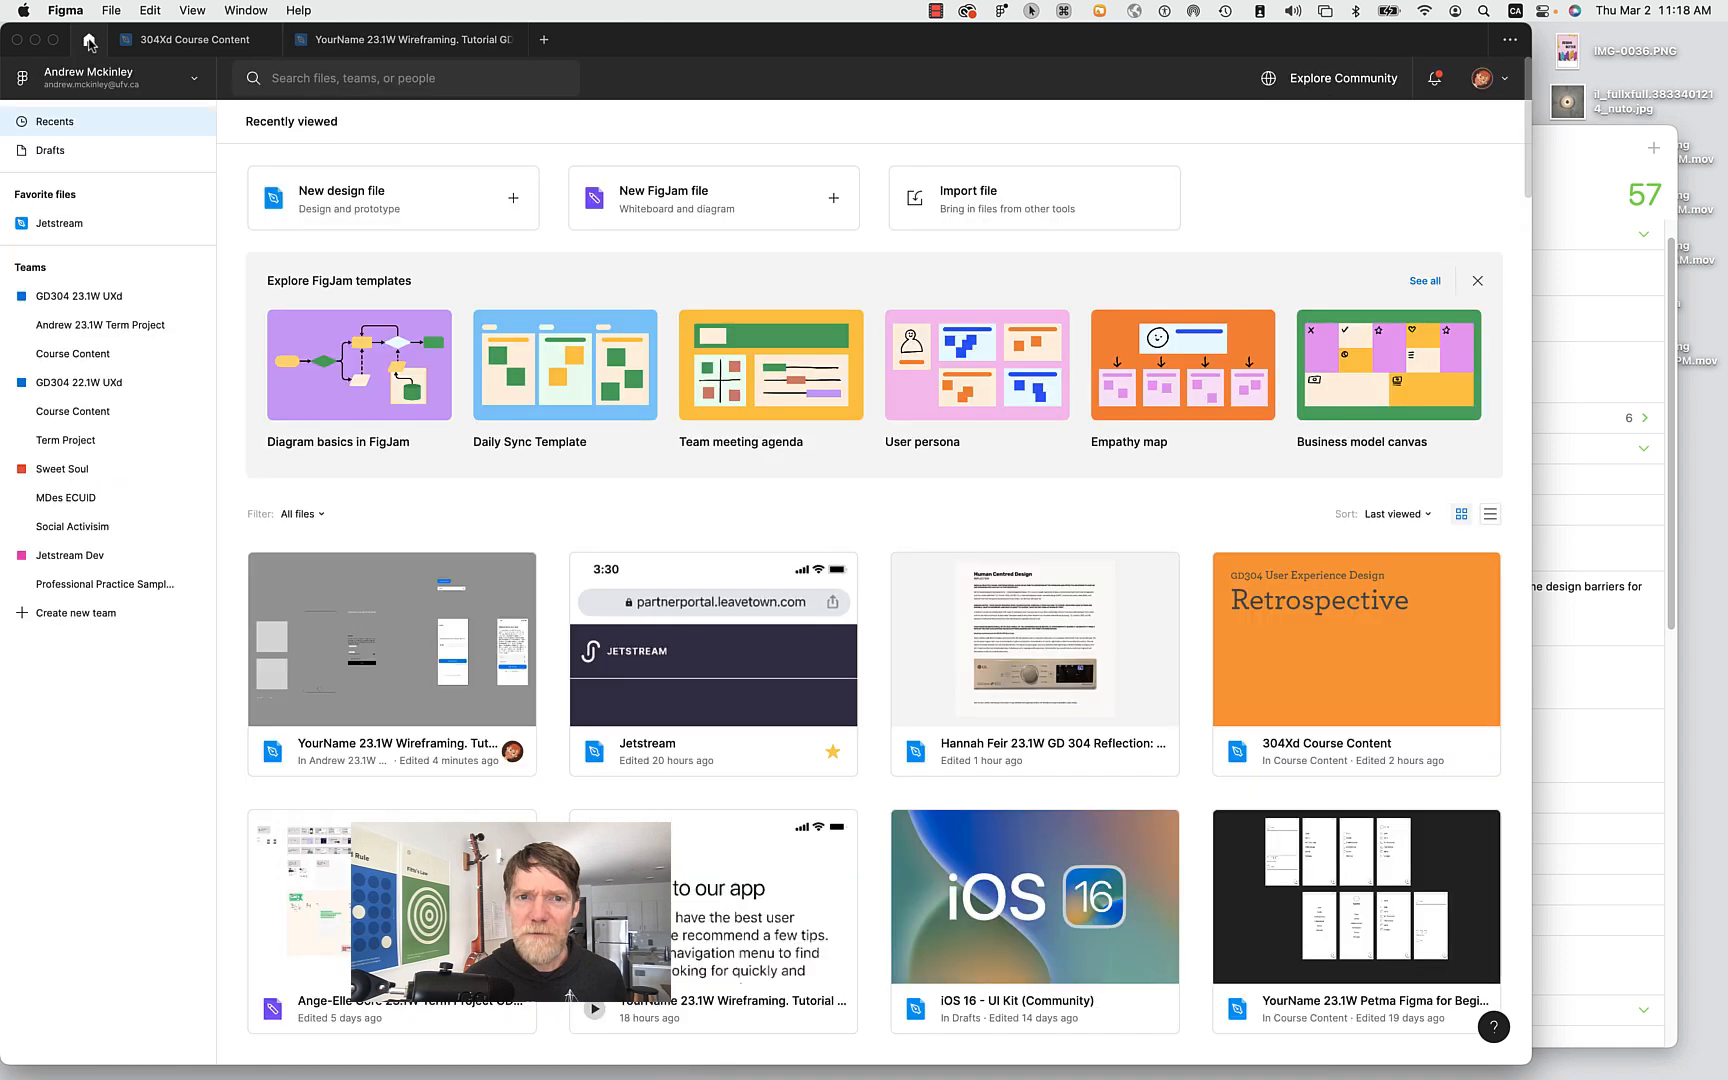
pyautogui.click(90, 360)
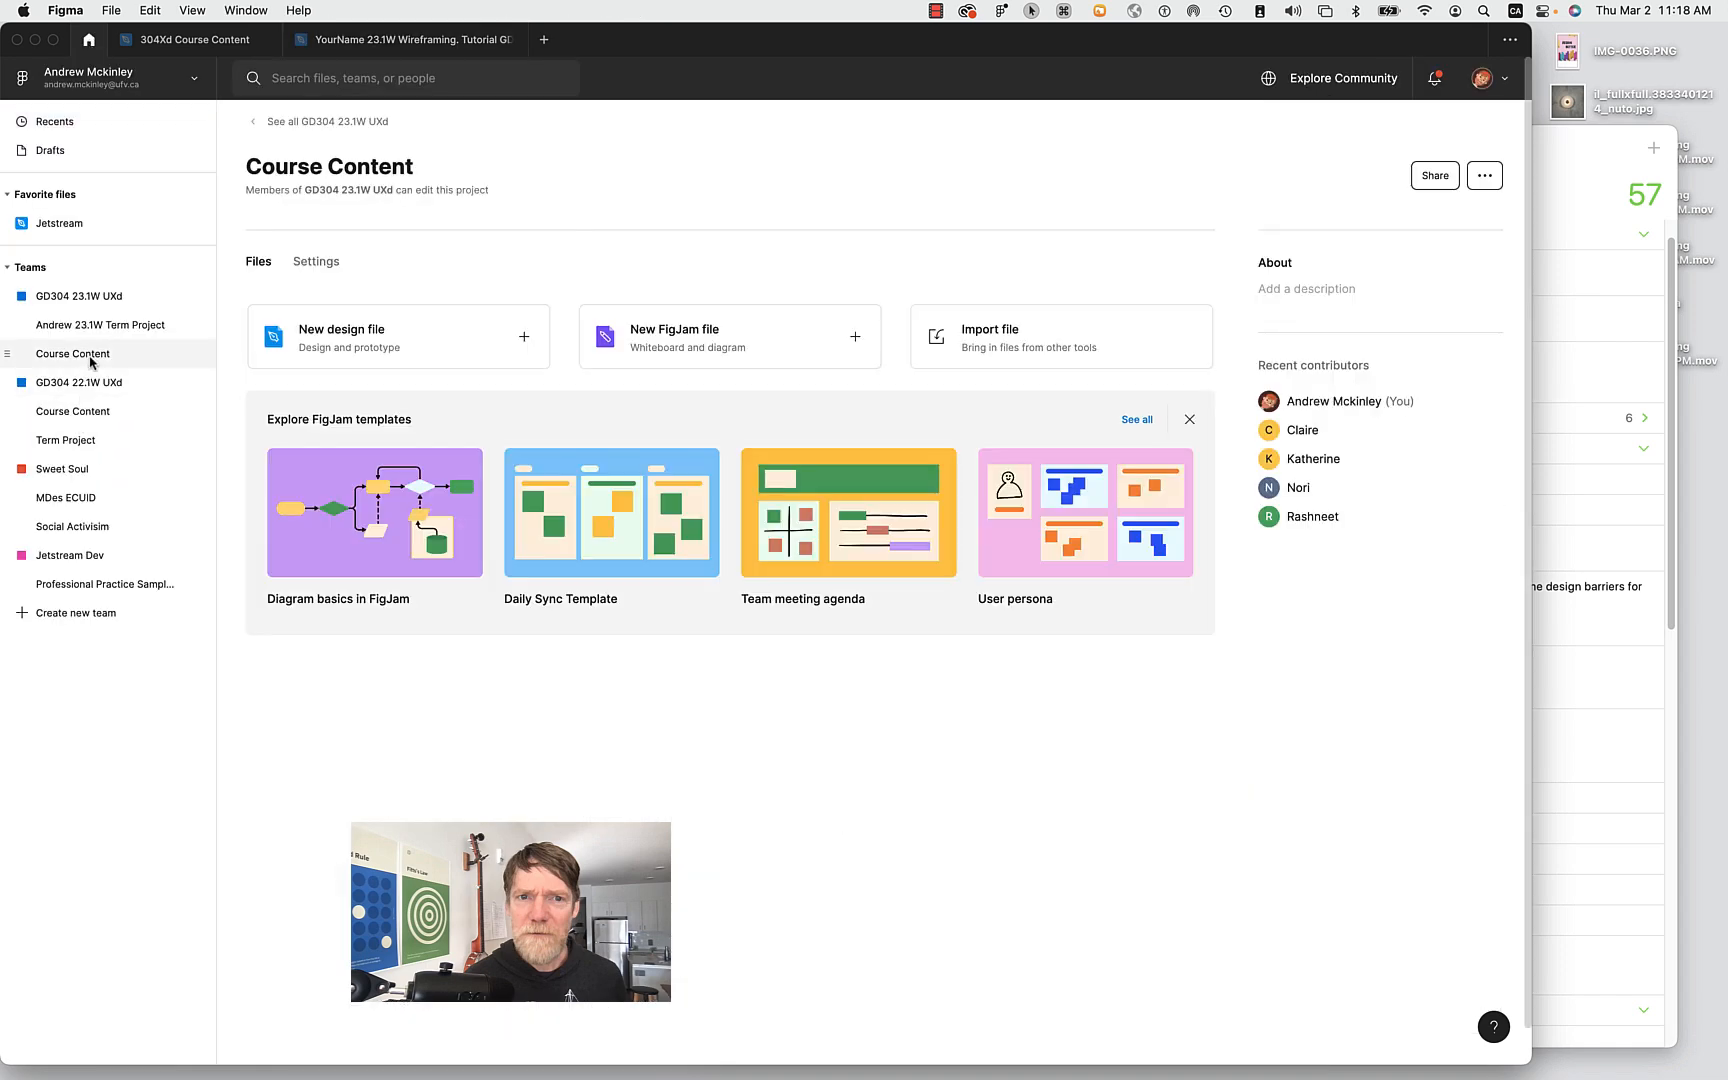
pyautogui.click(103, 326)
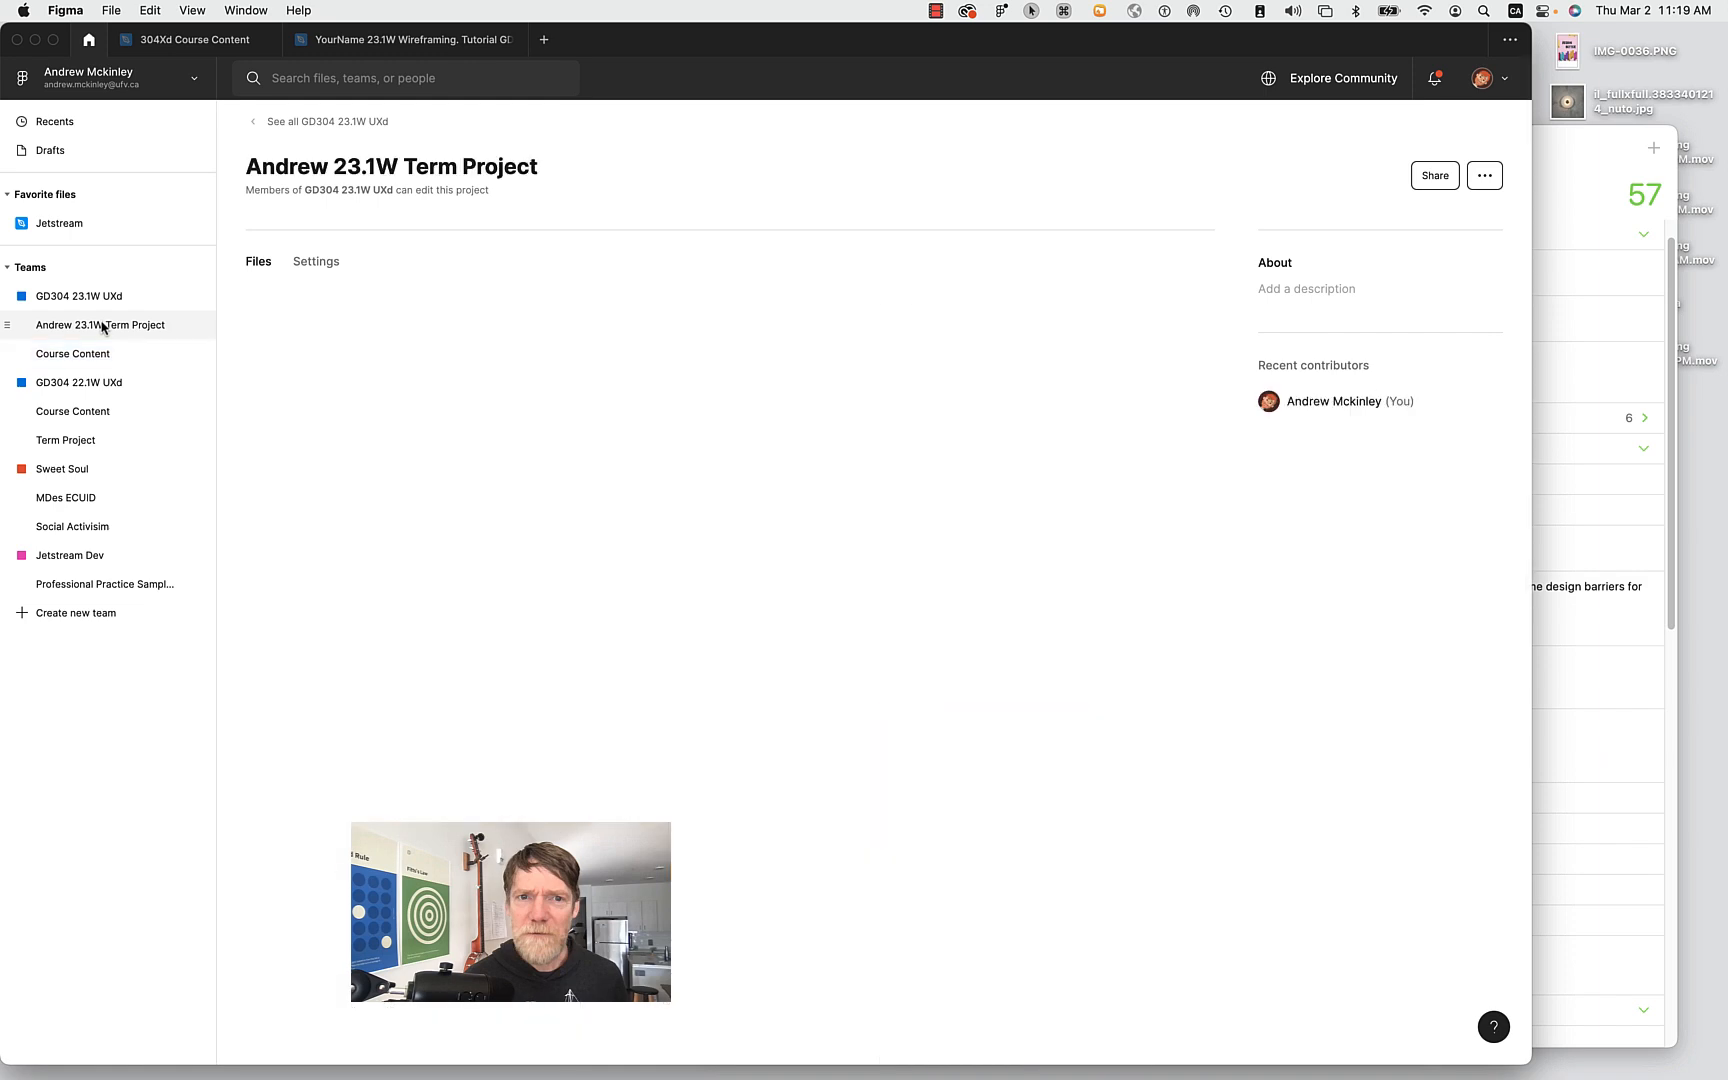
pyautogui.click(100, 347)
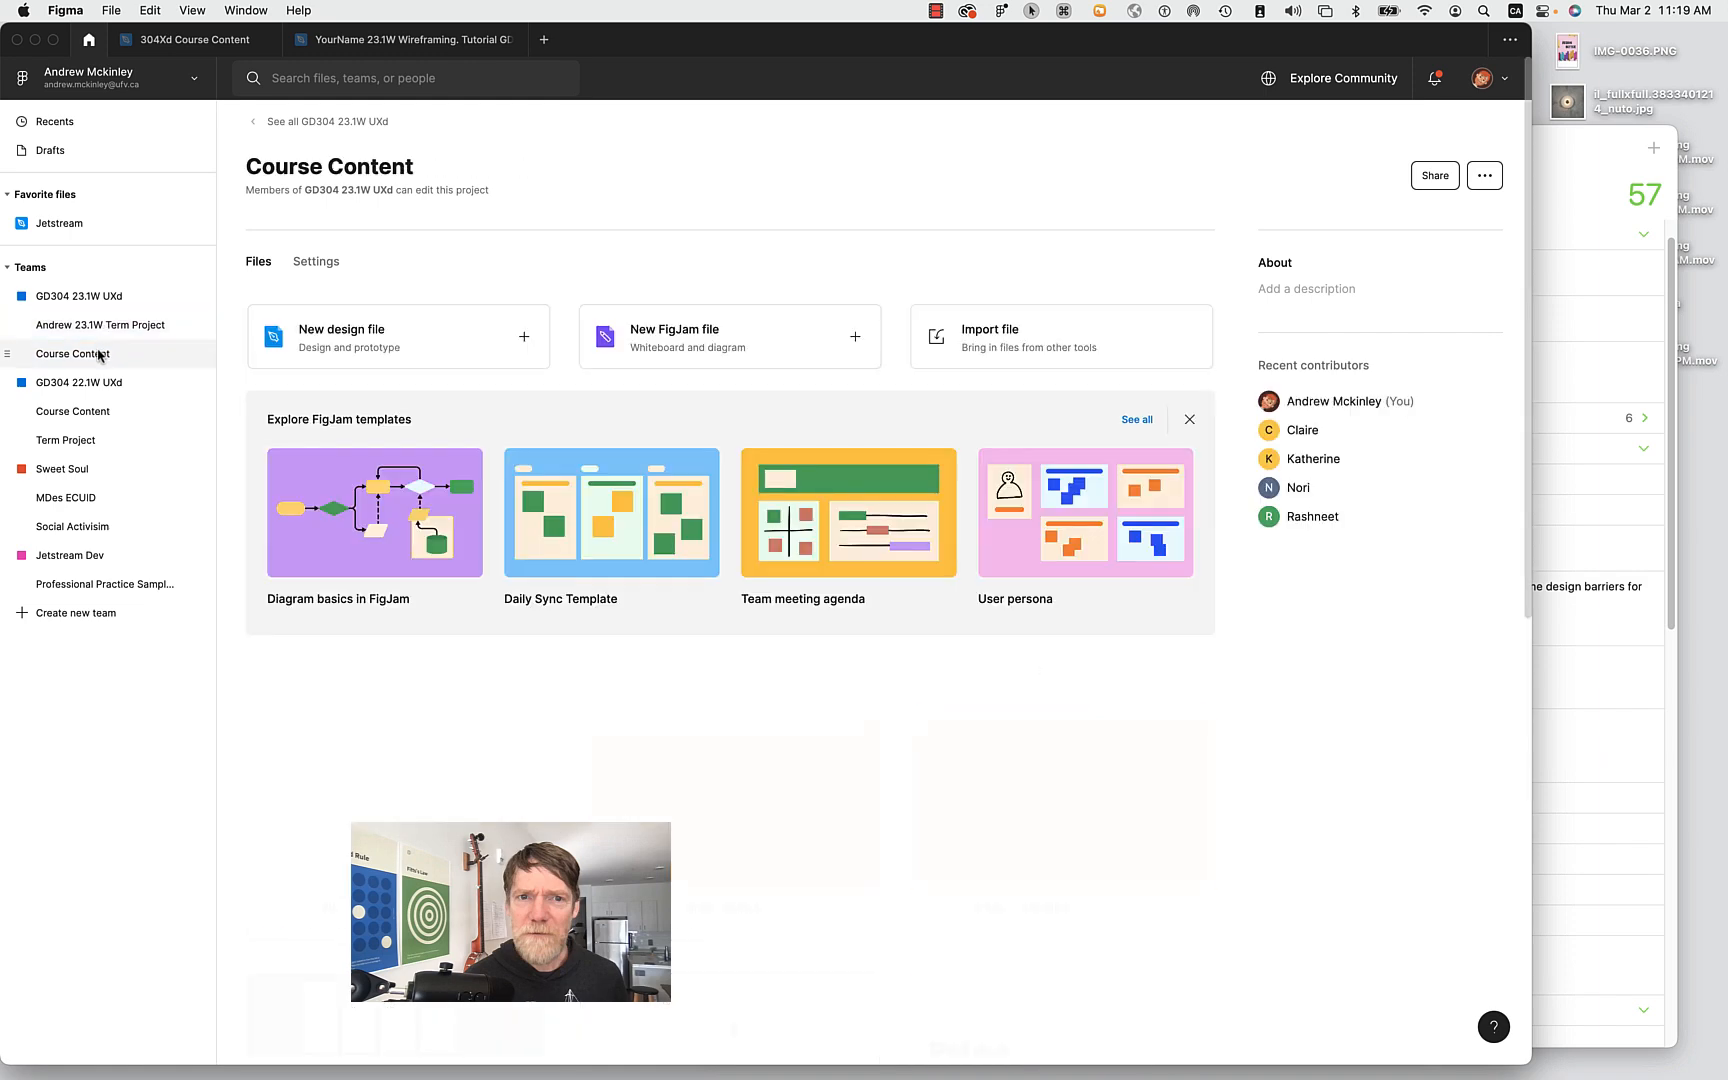
pyautogui.click(77, 126)
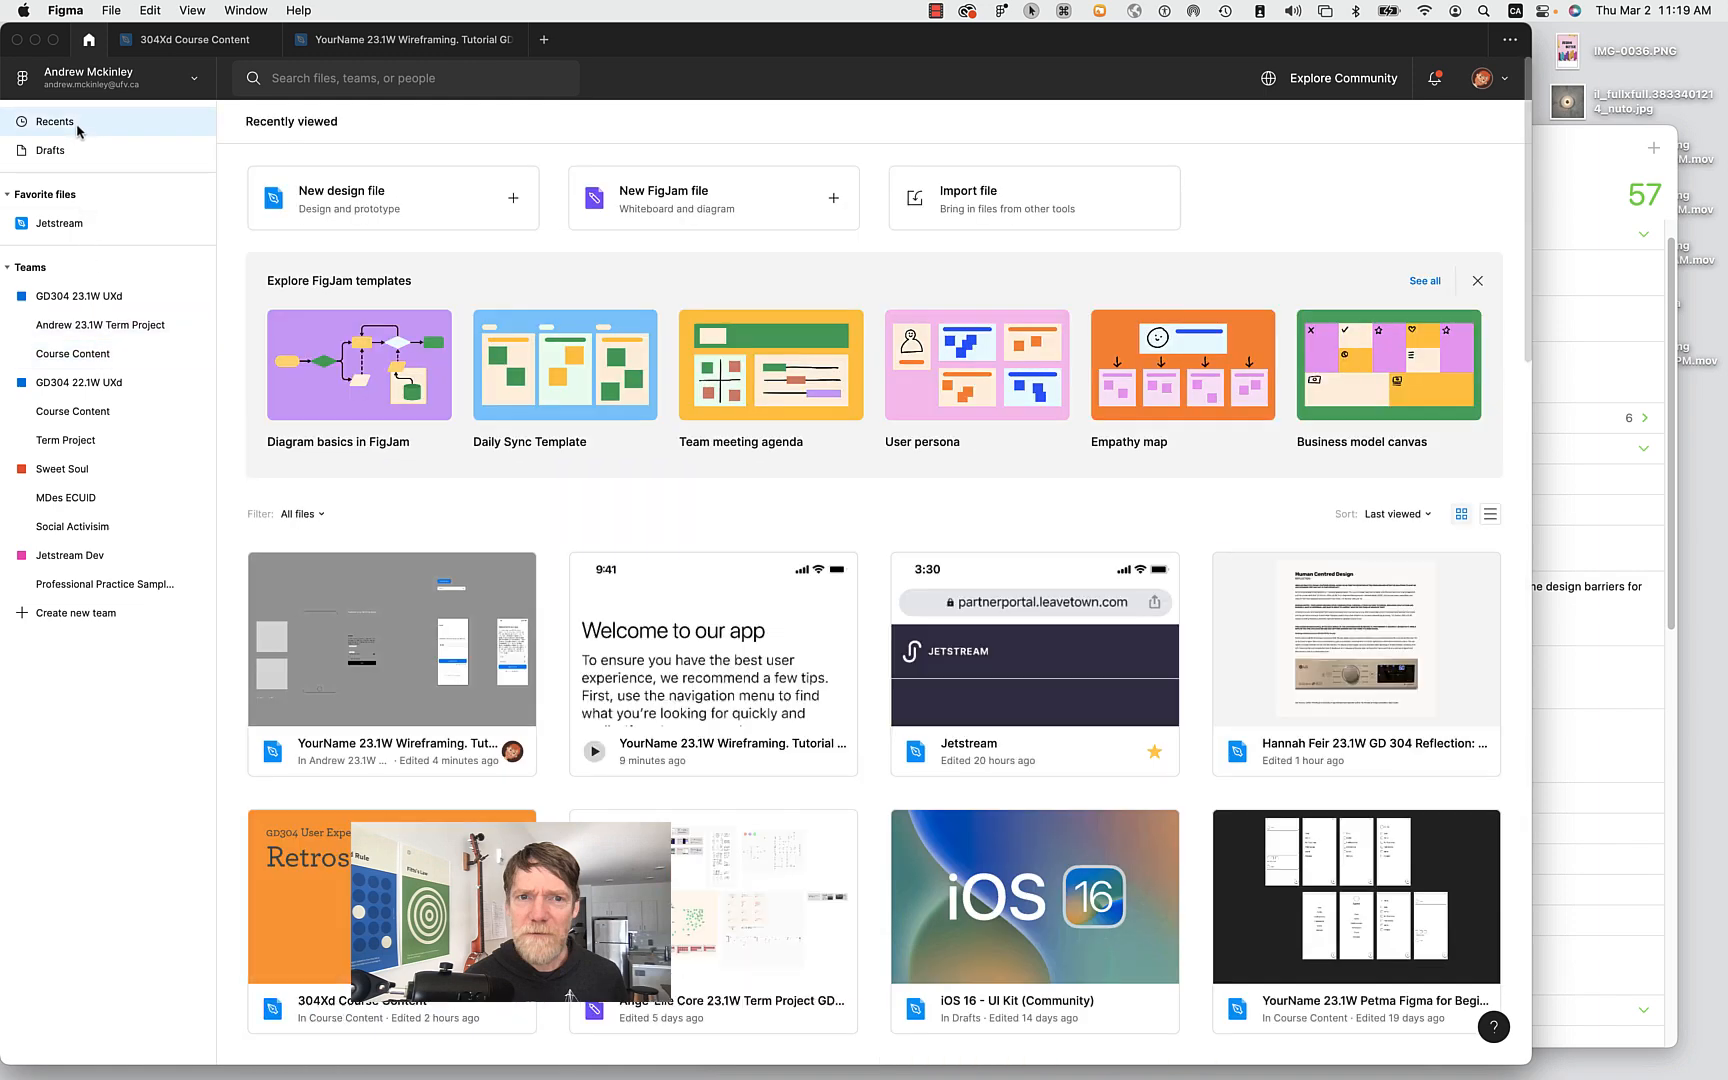
pyautogui.scroll(-2, 1328, 718)
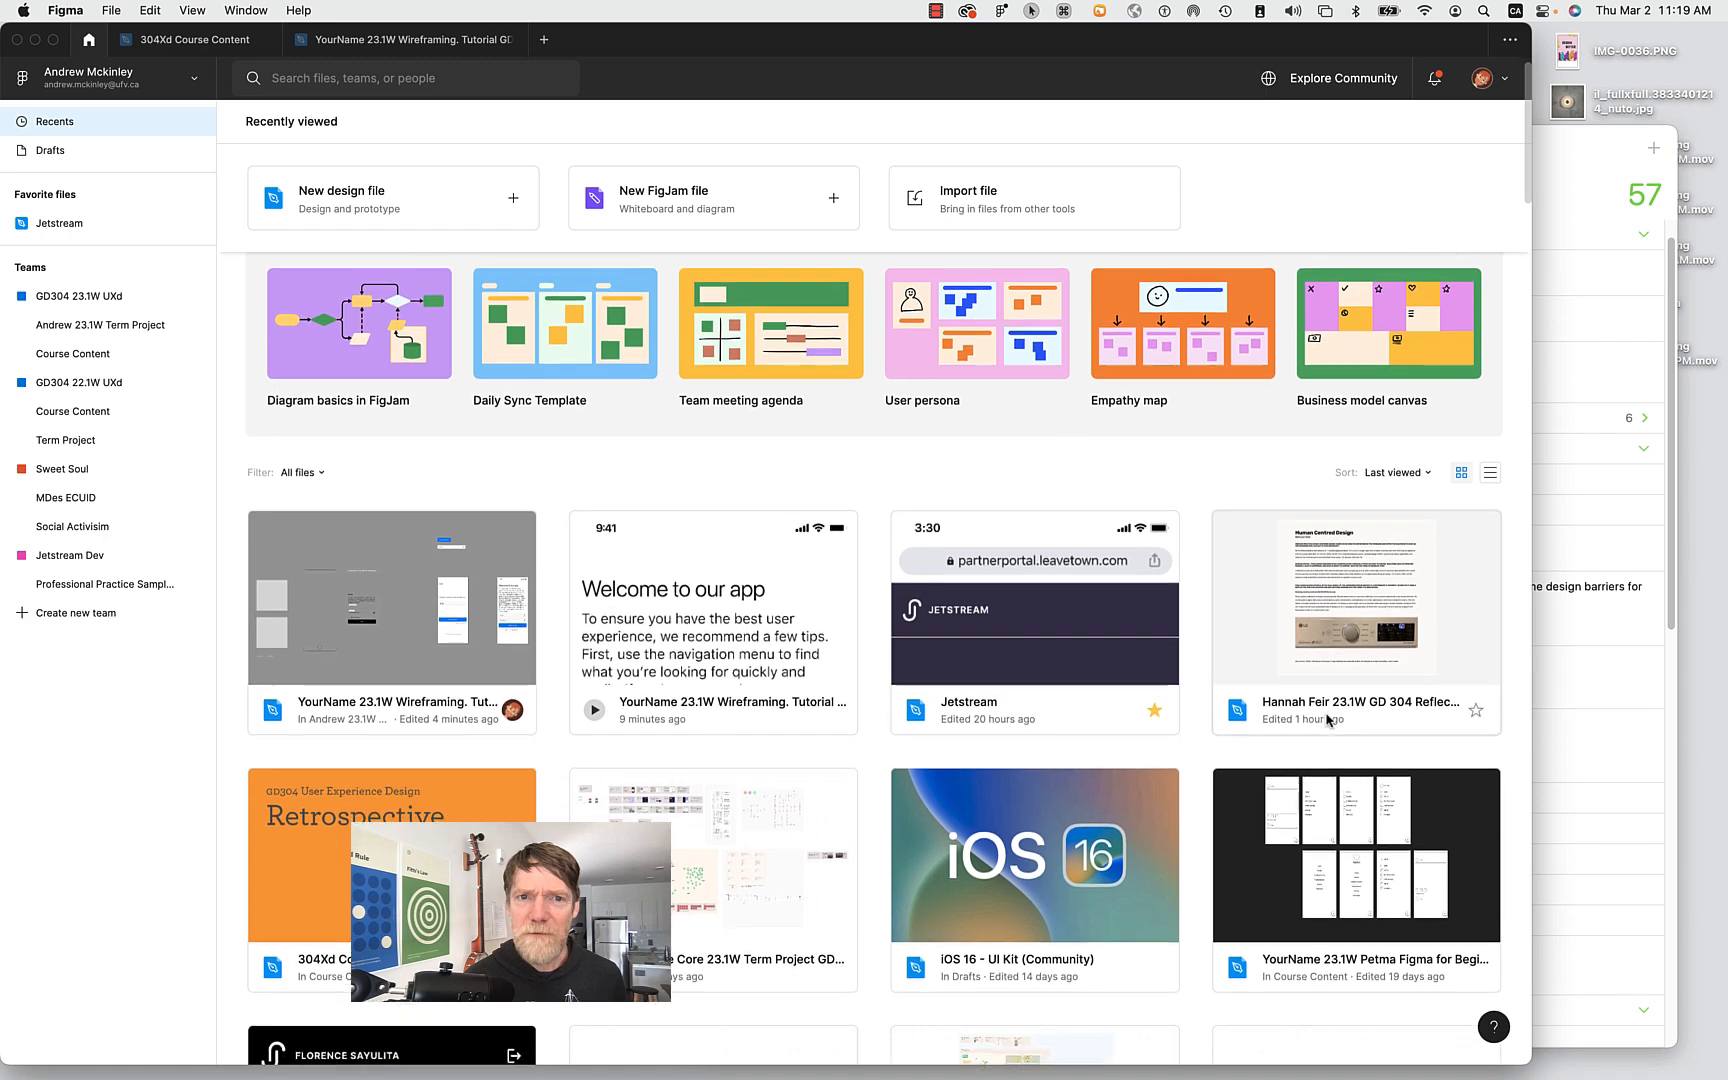
pyautogui.doubleClick(1042, 851)
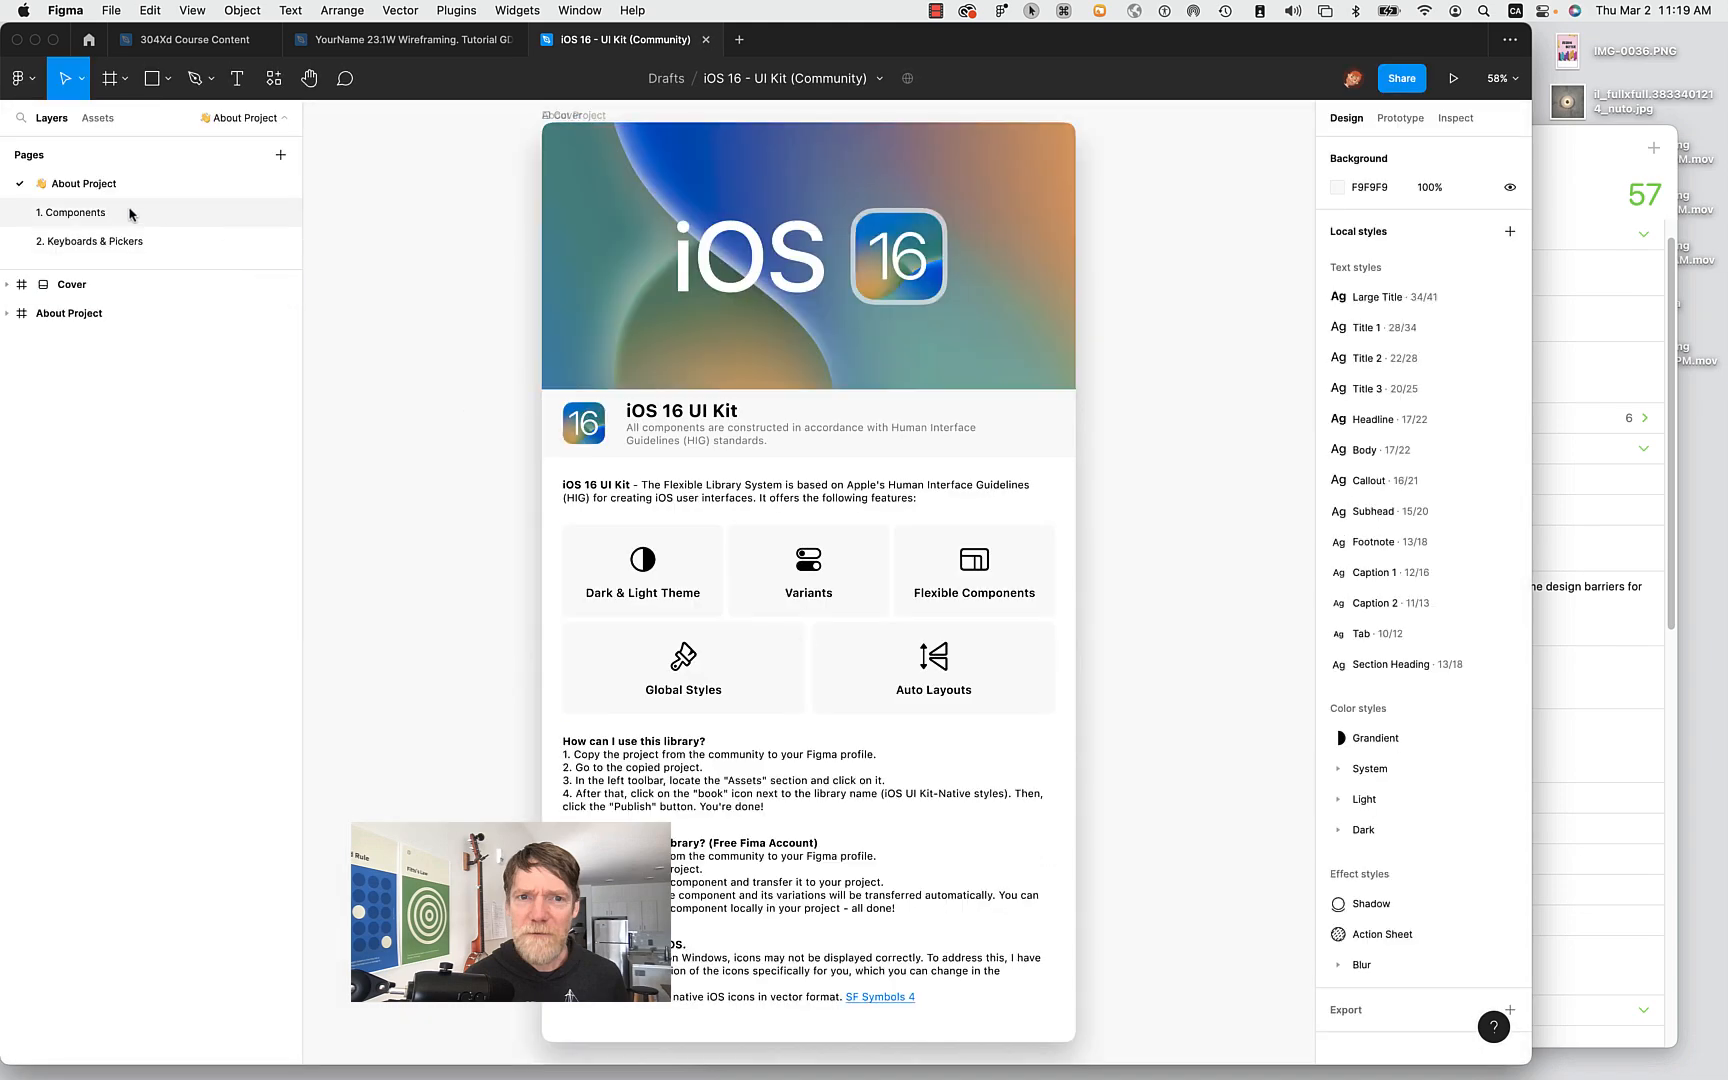
# On the 1. Components page, drill into the Light navigation bar's Large Title text for editing.
pyautogui.click(124, 213)
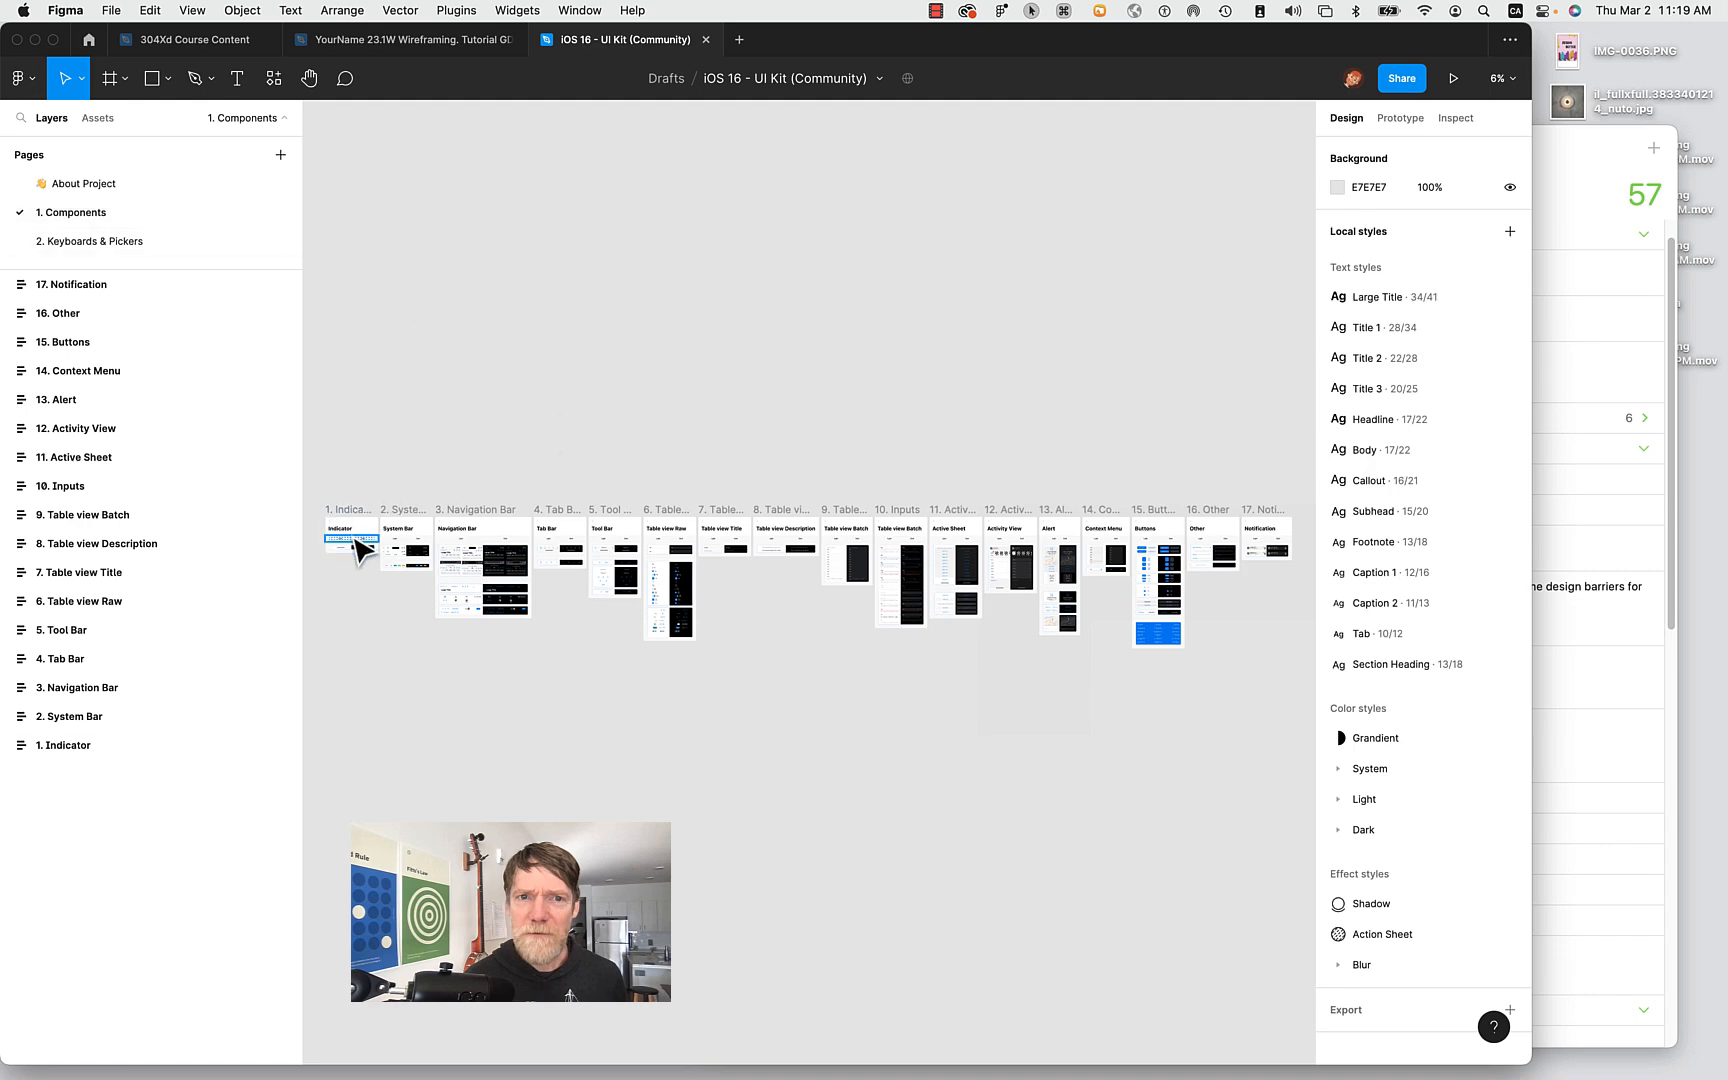
pyautogui.scroll(5, 360, 546)
pyautogui.scroll(5, 360, 548)
pyautogui.scroll(-4, 358, 550)
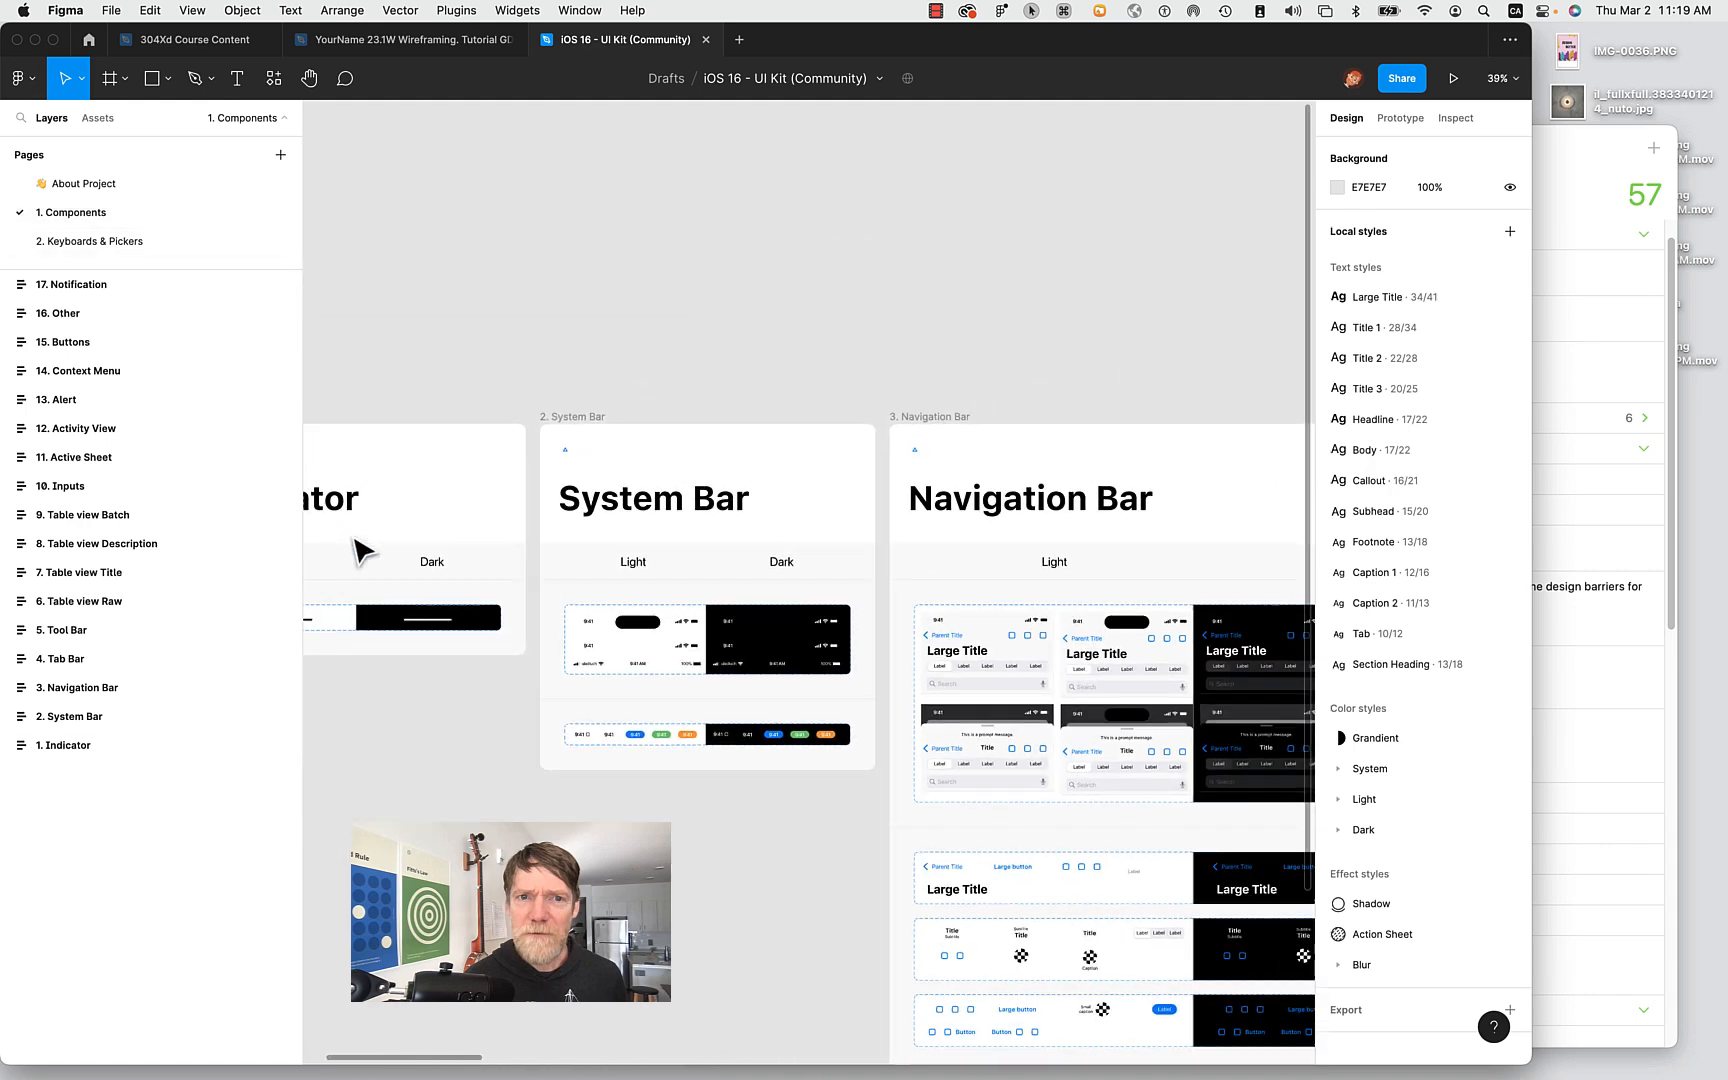
pyautogui.hscroll(-5, 360, 548)
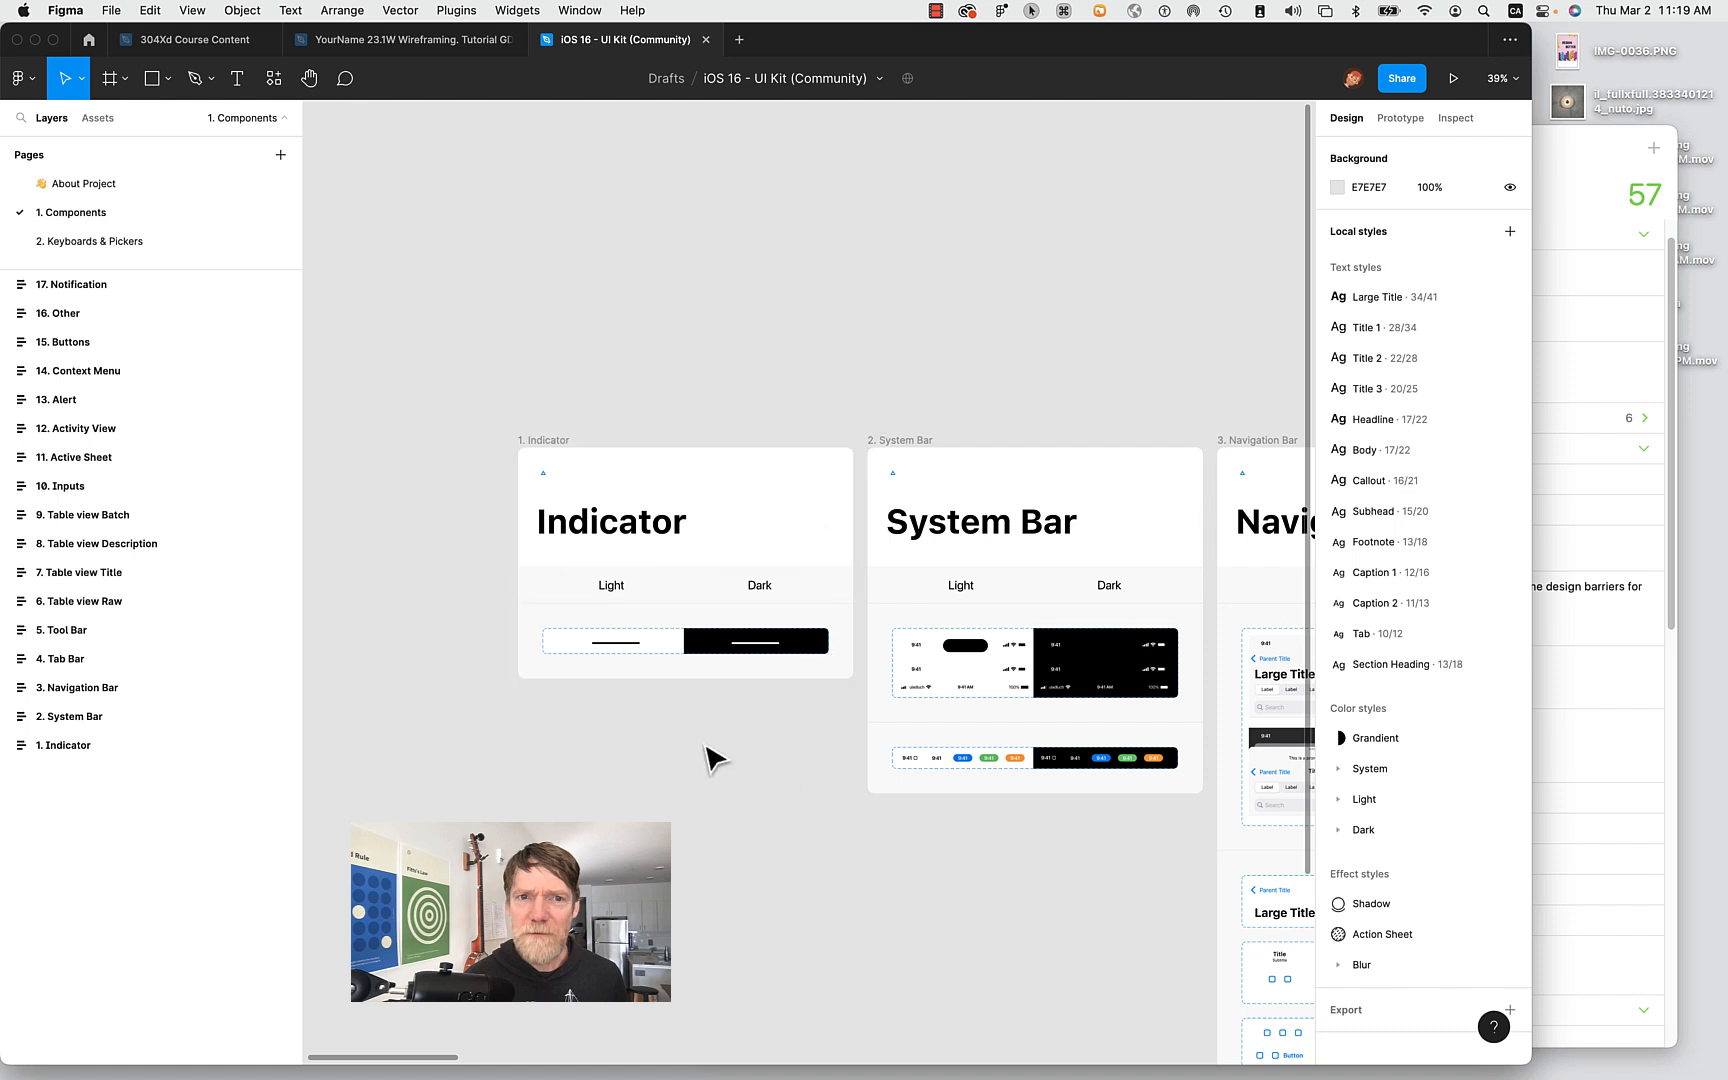
pyautogui.hscroll(10, 1057, 413)
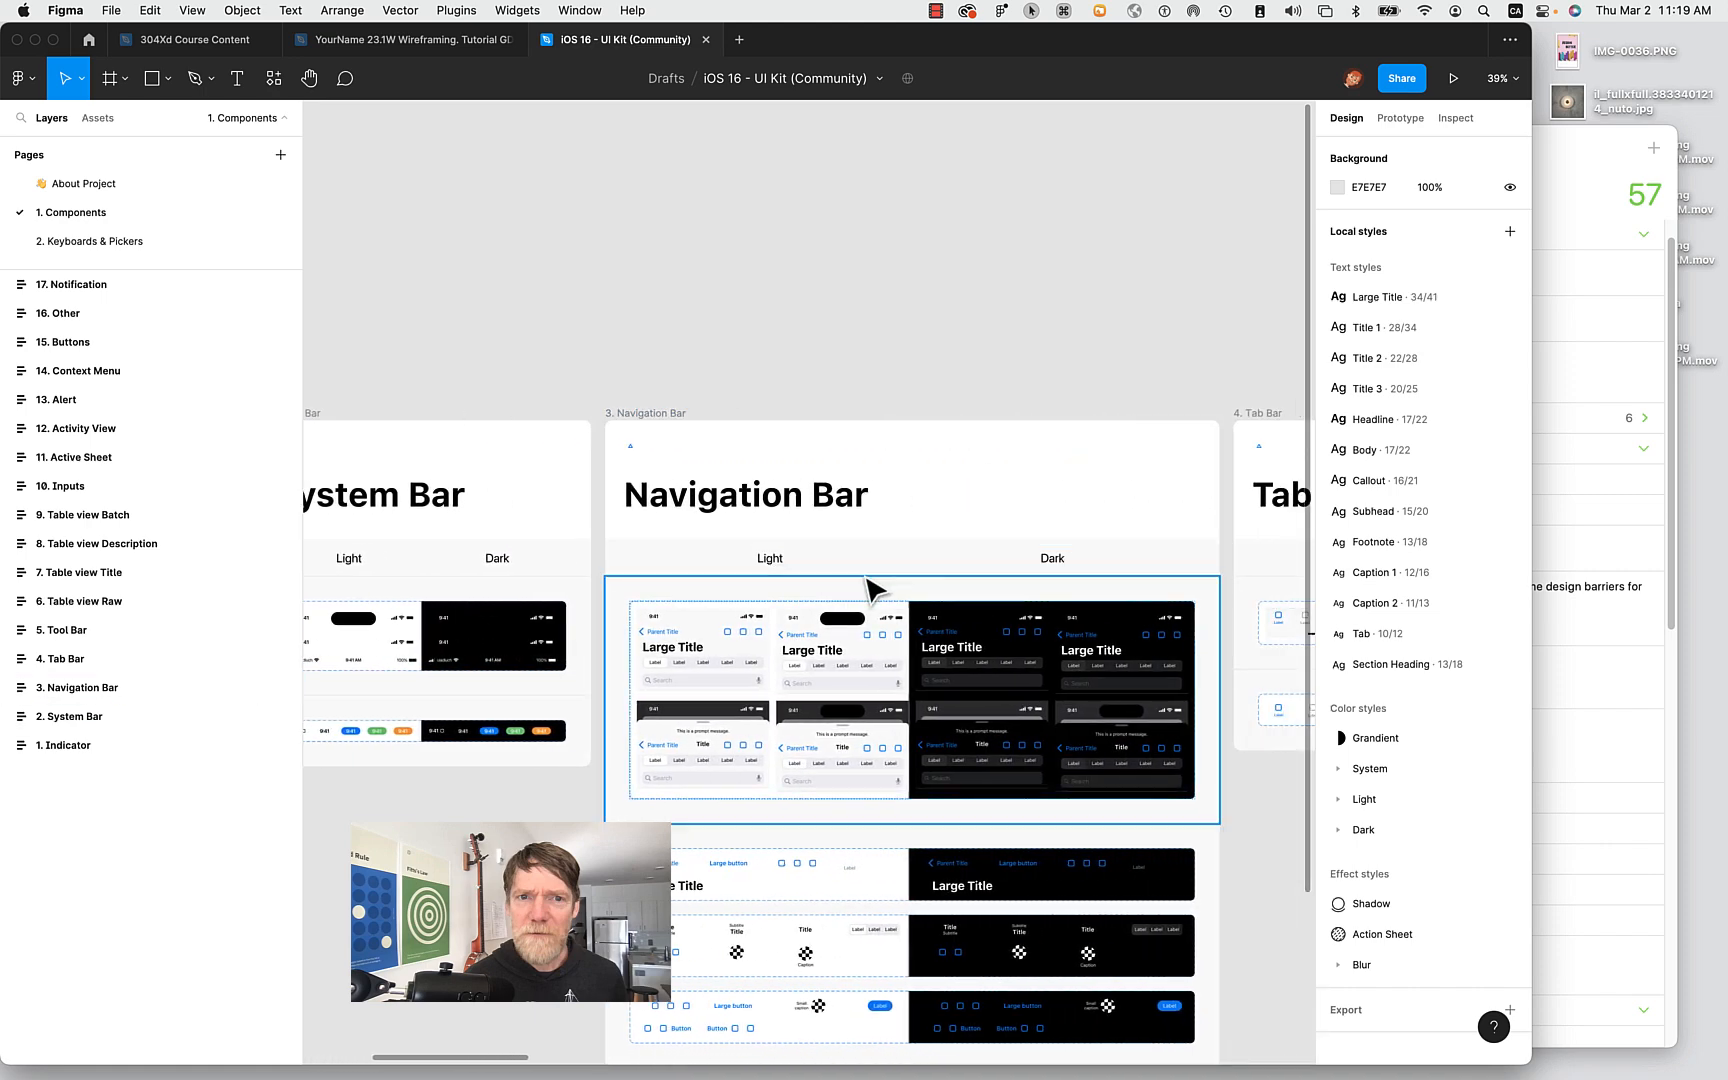
pyautogui.scroll(5, 717, 675)
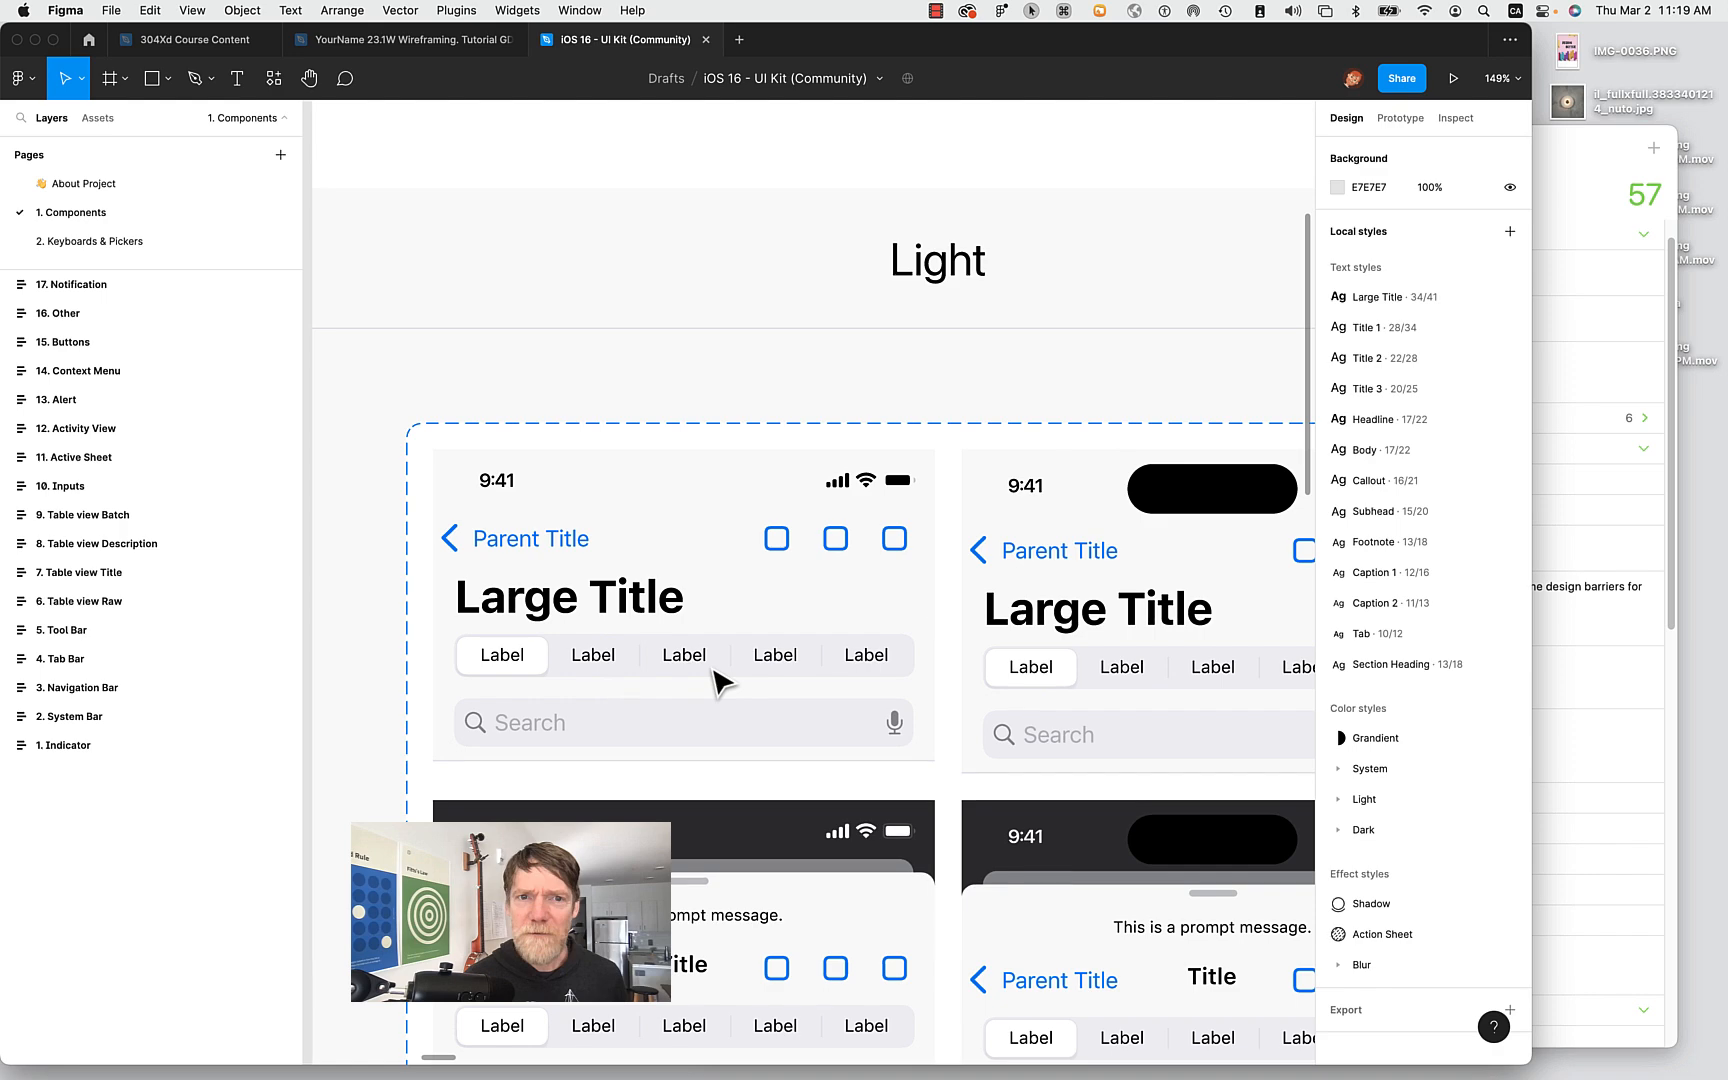
pyautogui.doubleClick(629, 598)
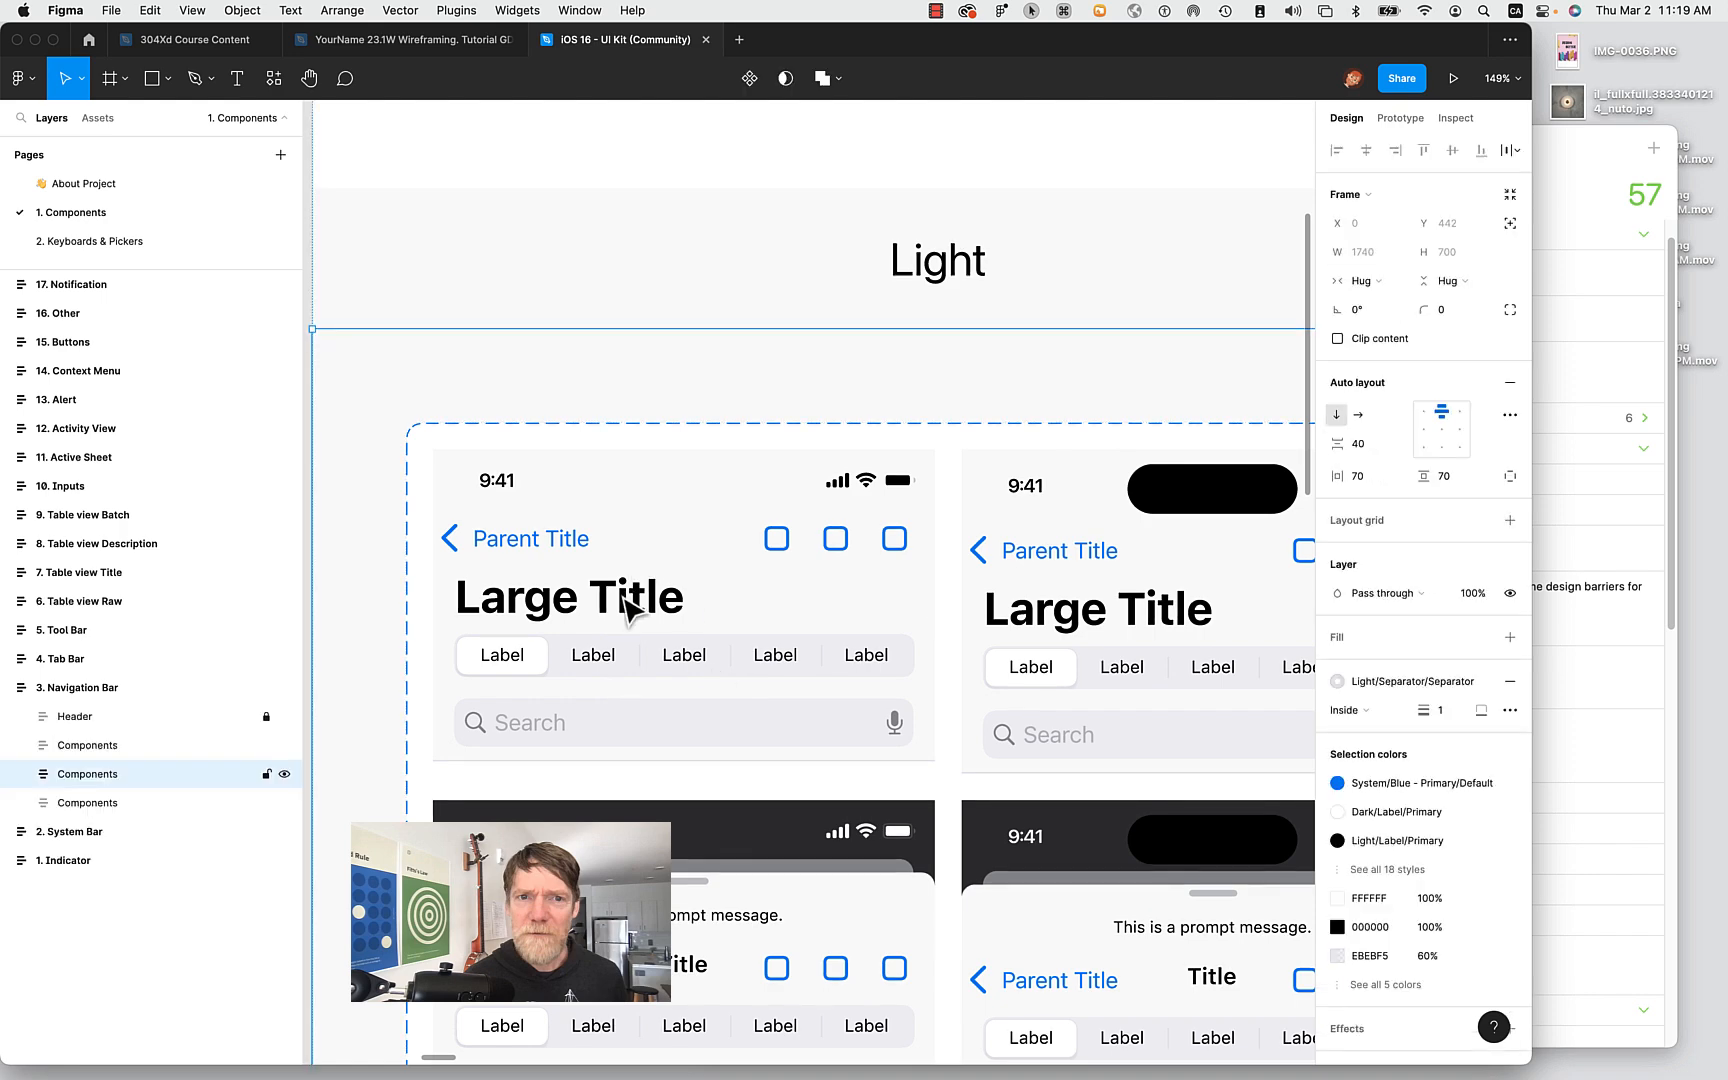
pyautogui.doubleClick(629, 598)
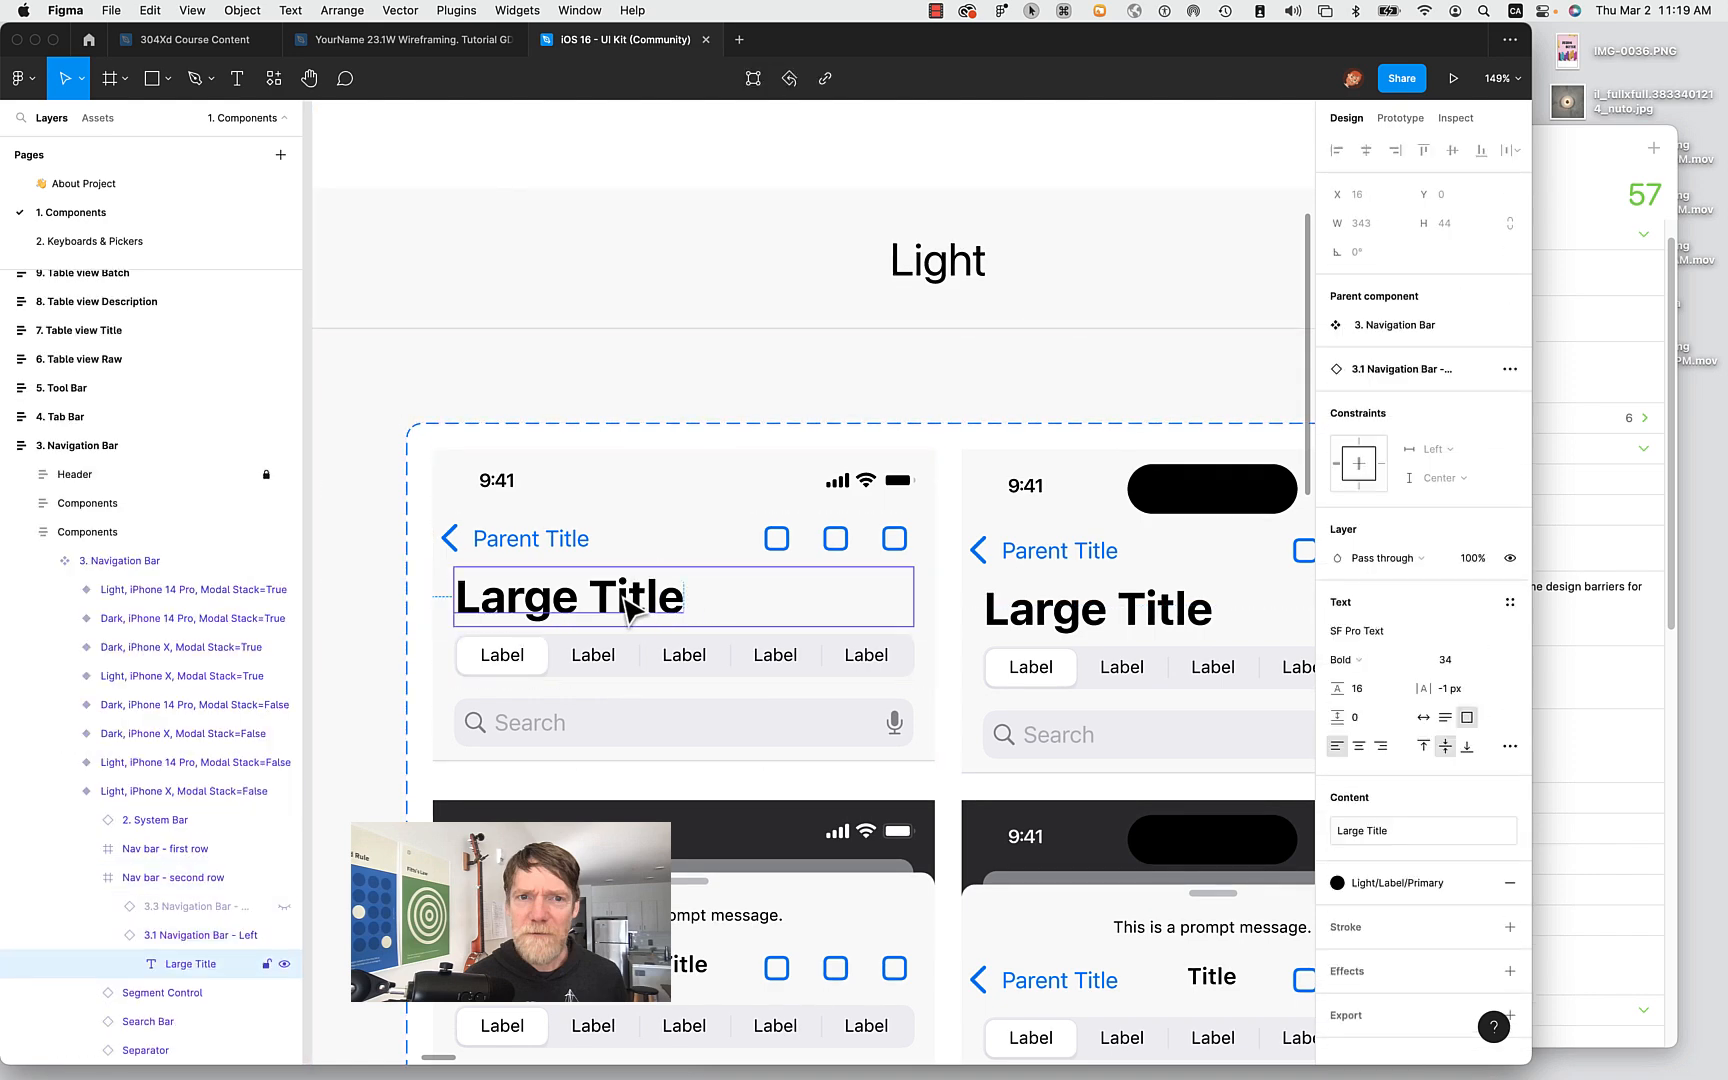
pyautogui.doubleClick(627, 597)
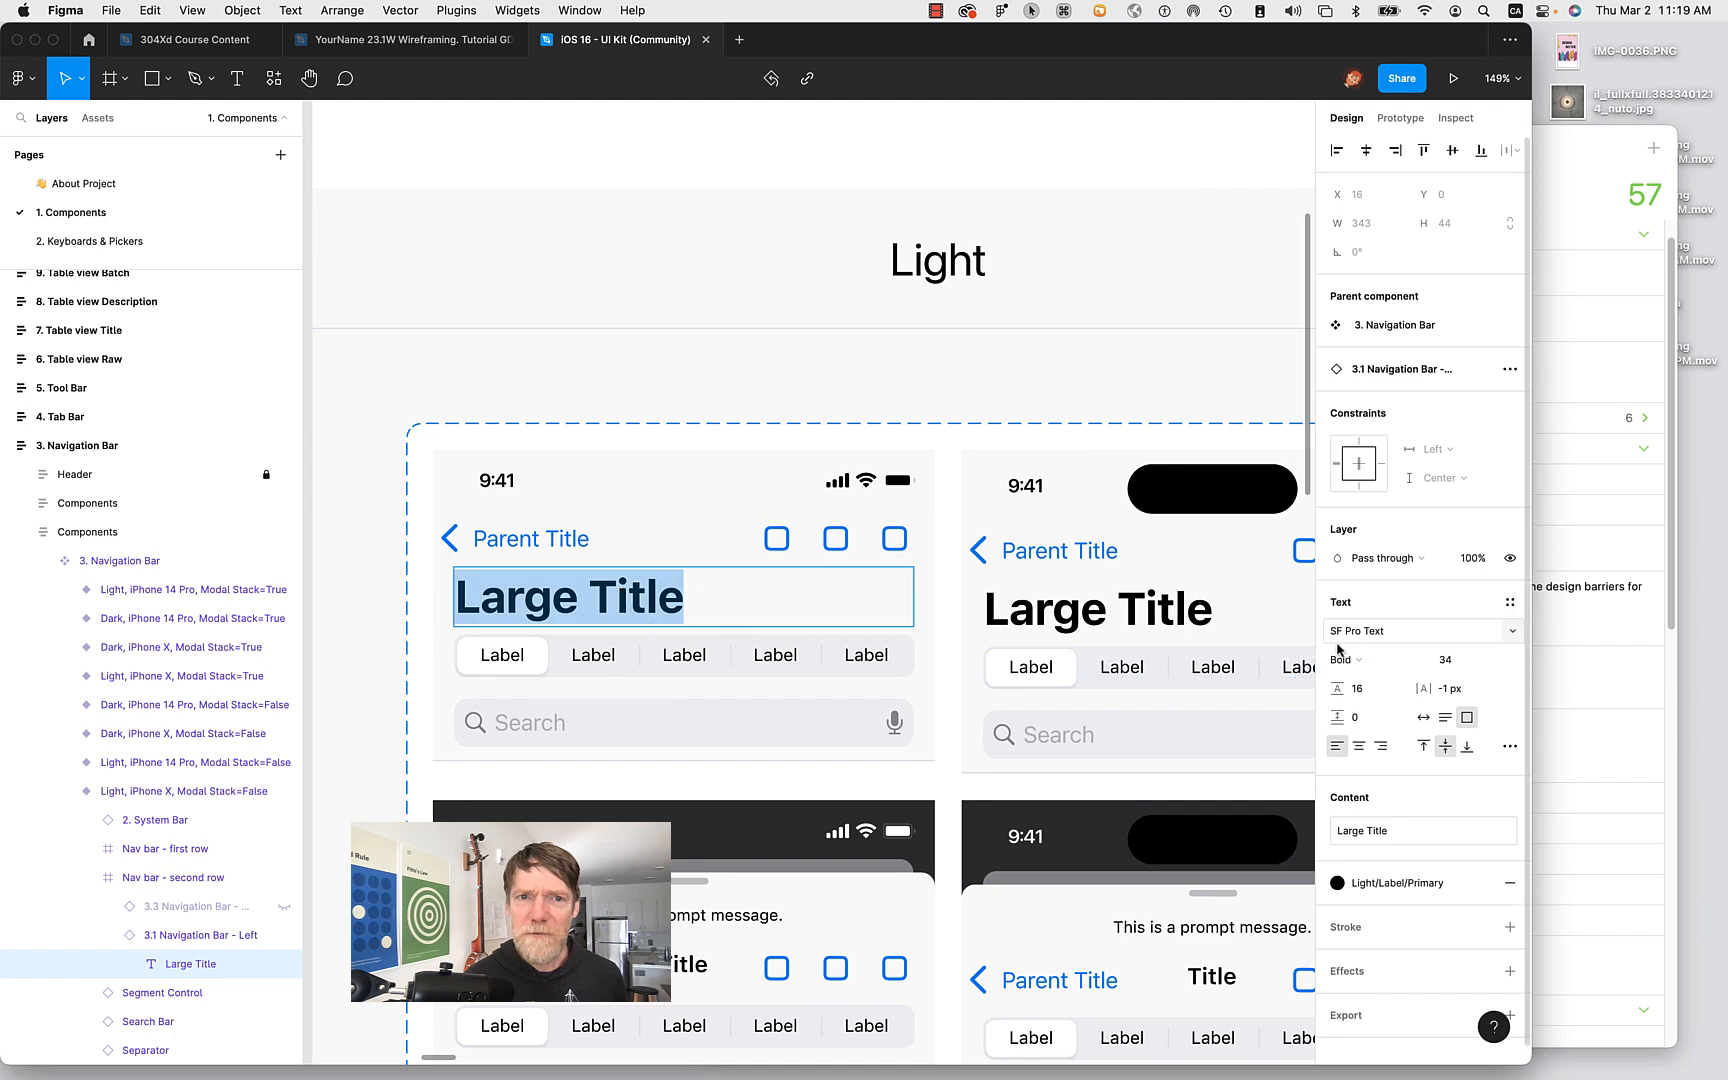
# Pan to the Tool Bar frame and drill into a 44×44 button cell of the light three-icon toolbar.
pyautogui.click(721, 282)
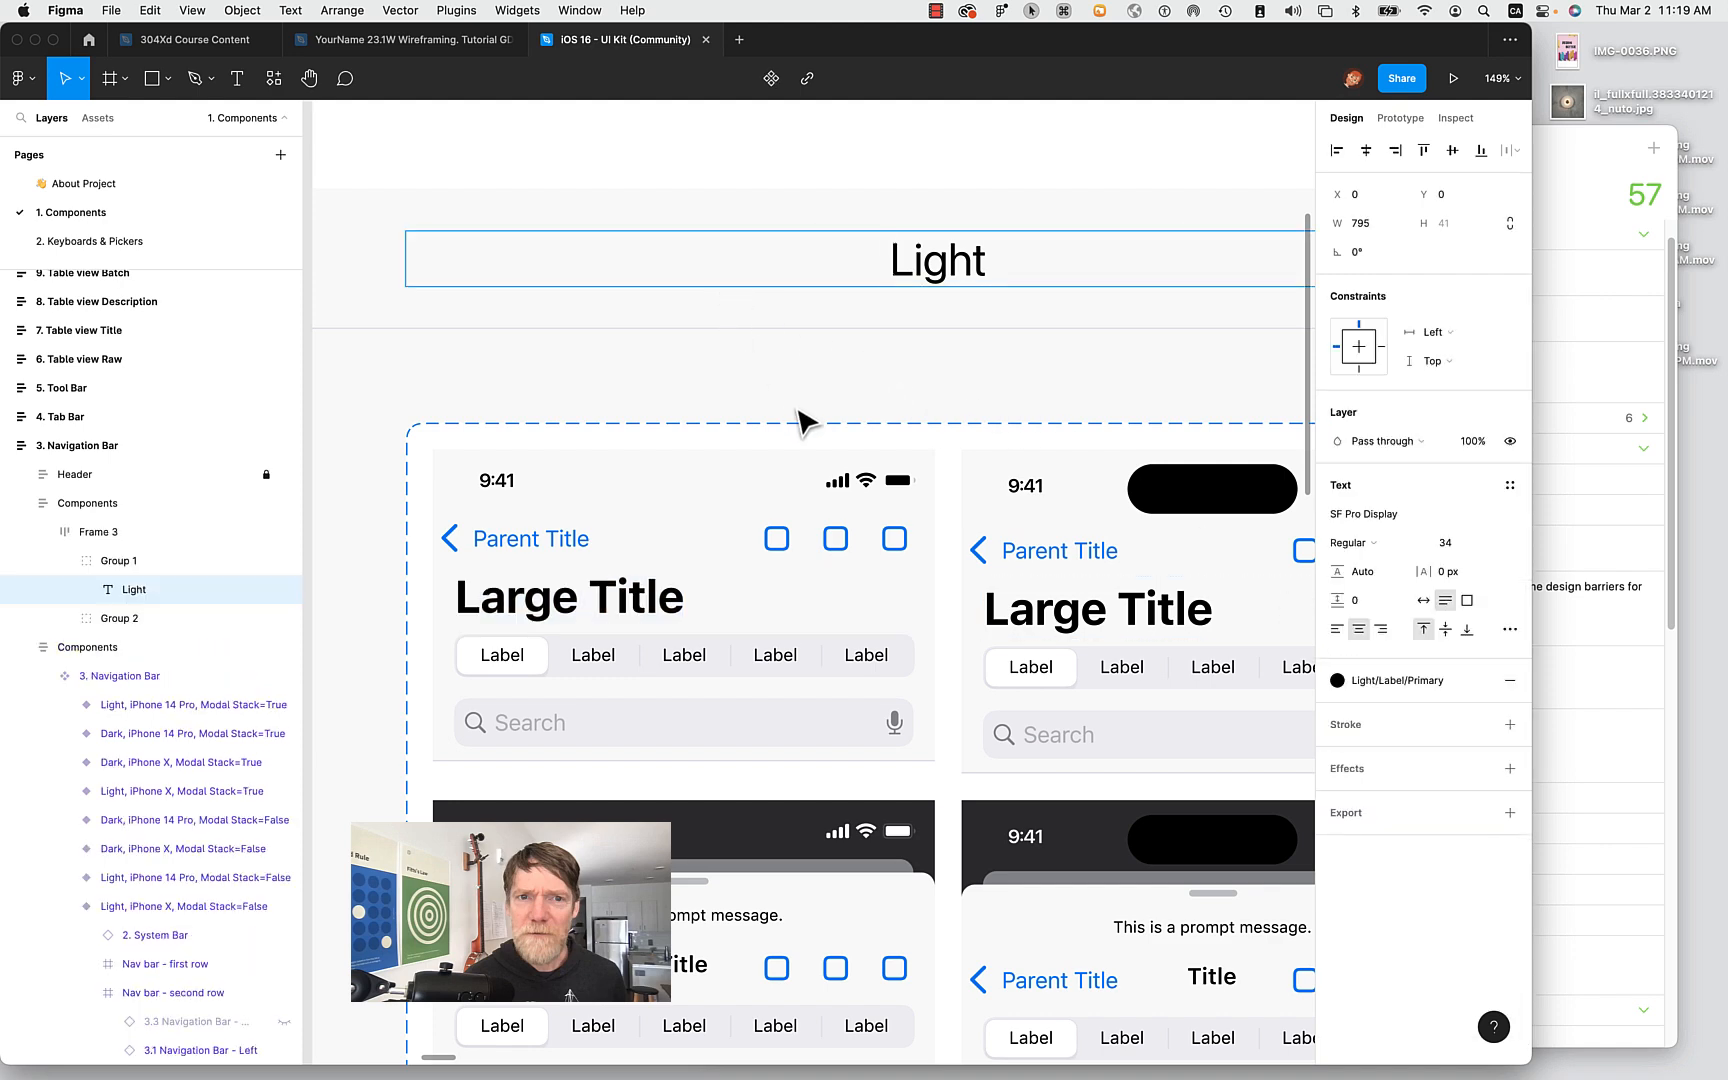
pyautogui.hscroll(10, 870, 395)
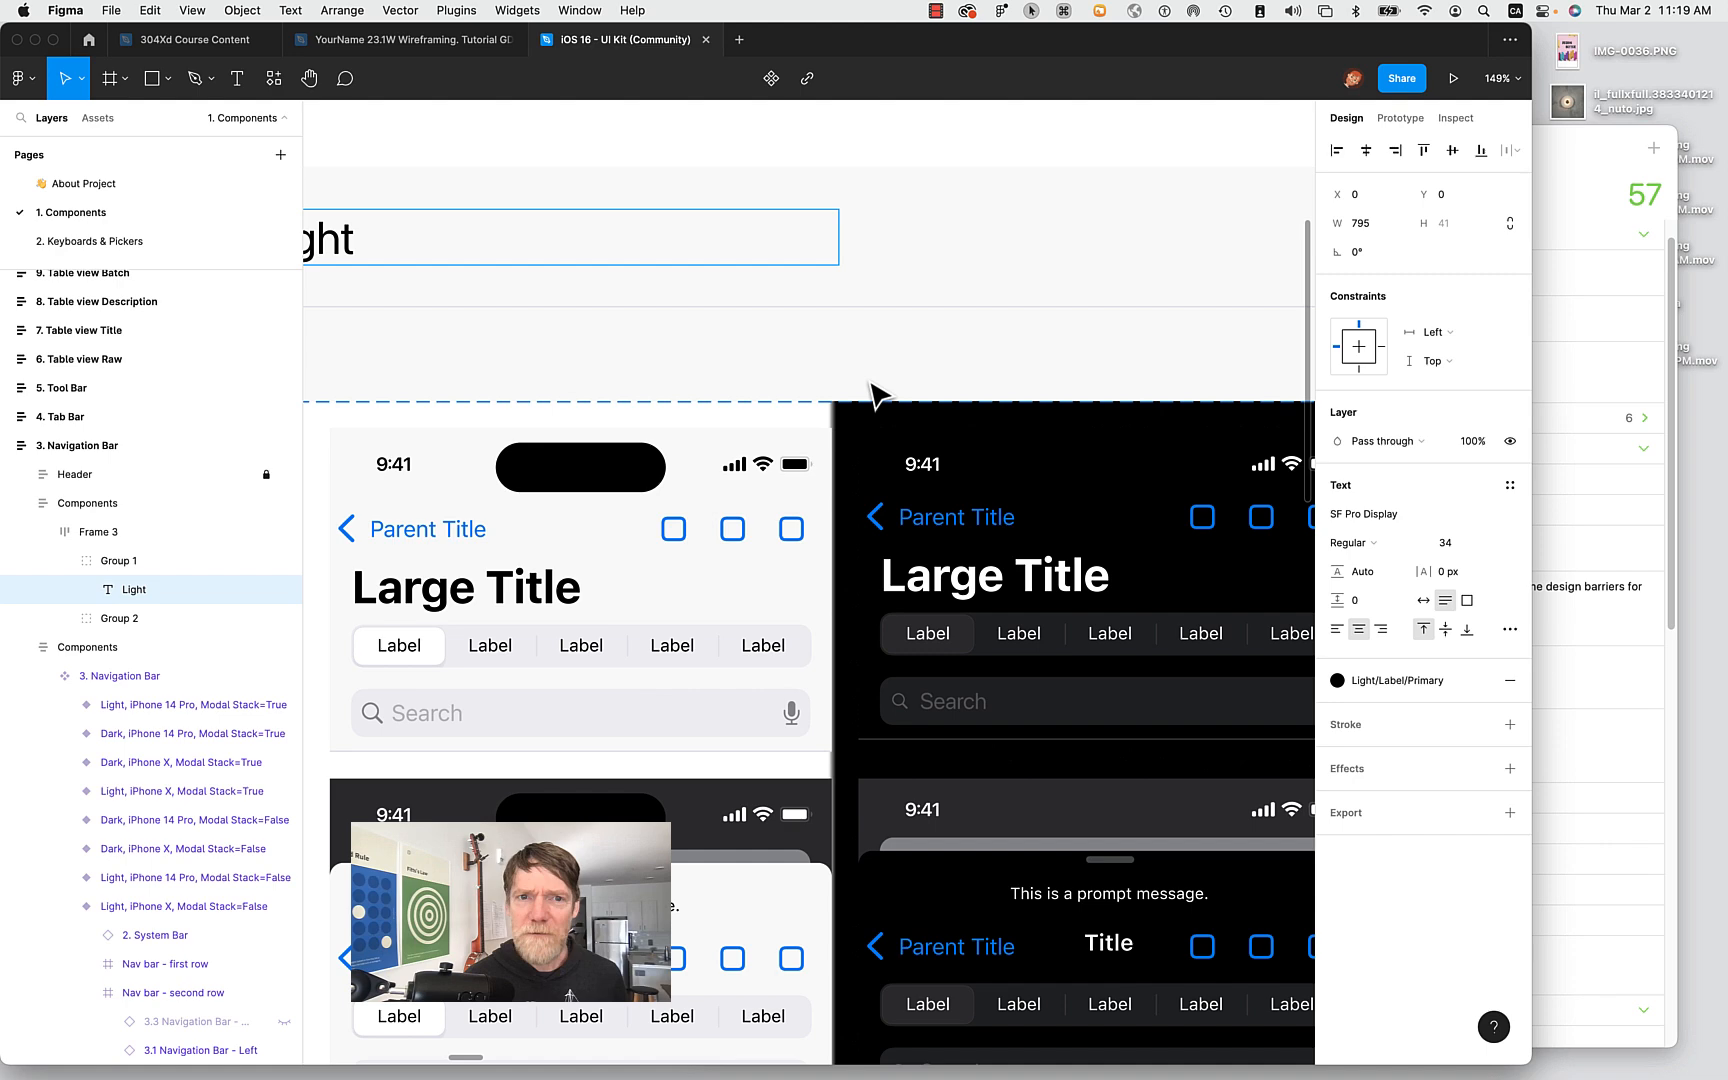
pyautogui.hscroll(15, 870, 395)
pyautogui.scroll(-5, 870, 395)
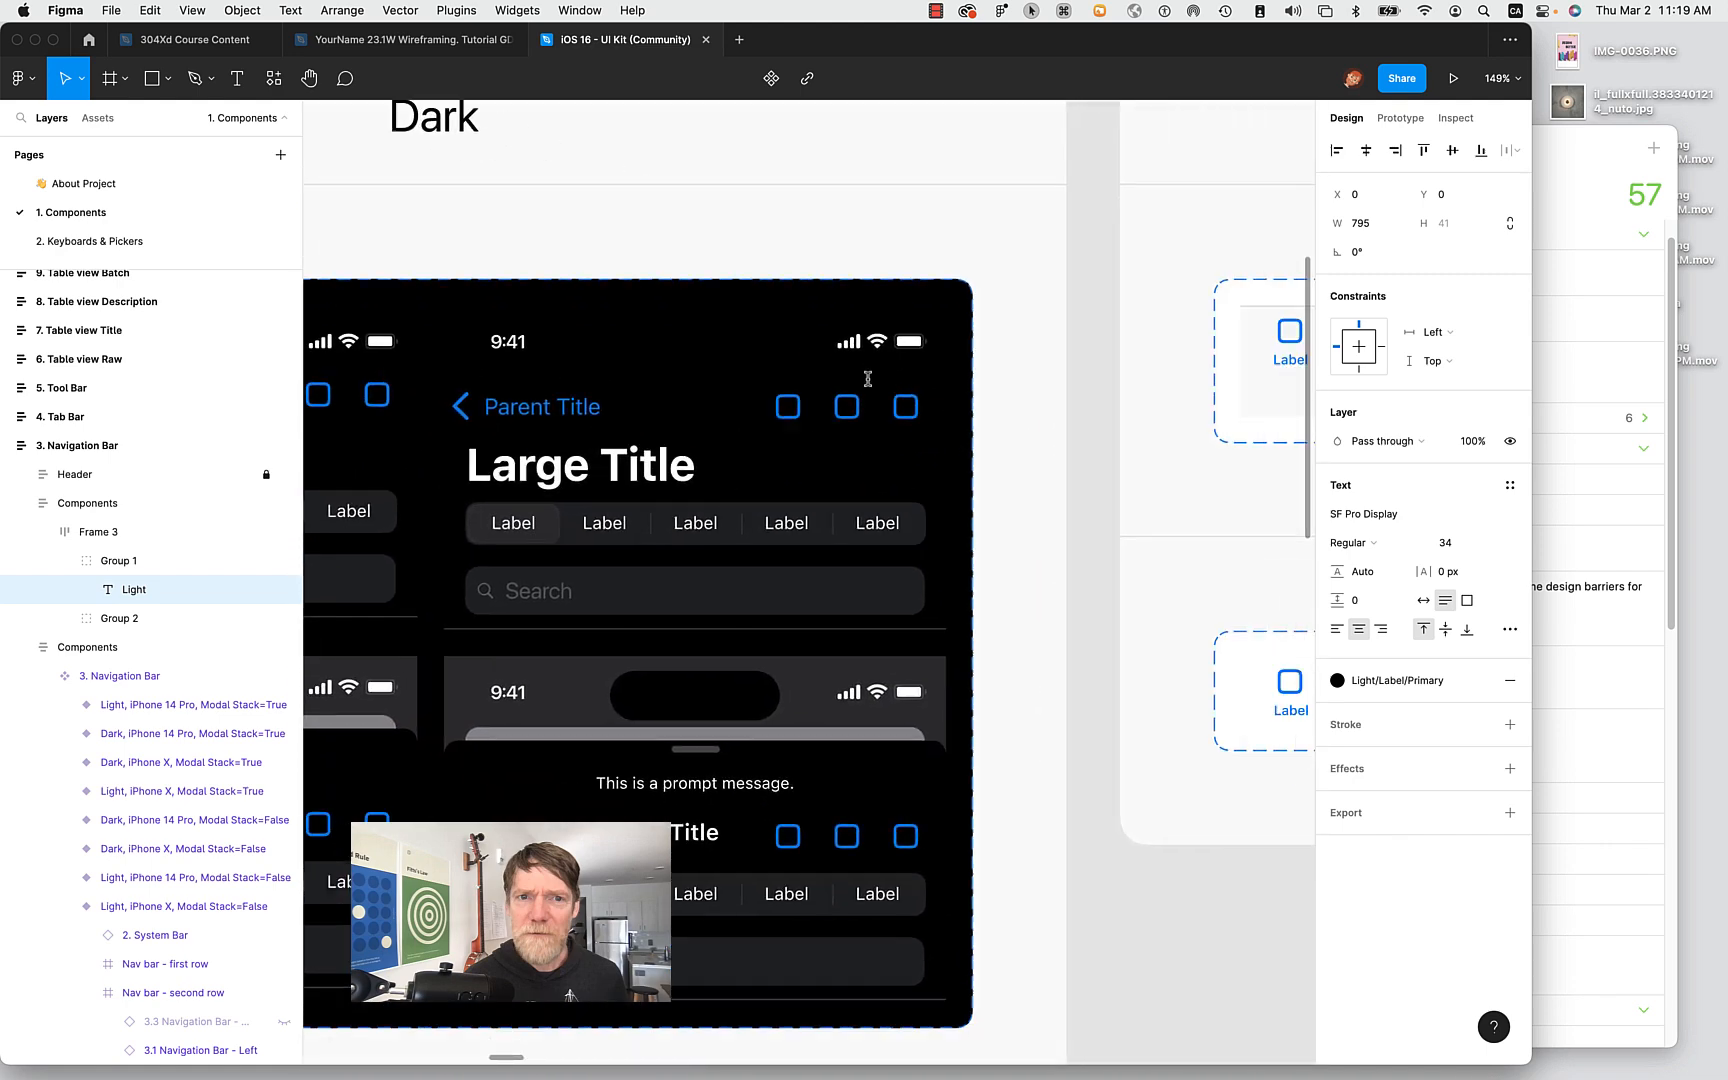
pyautogui.hscroll(15, 870, 395)
pyautogui.scroll(6, 870, 395)
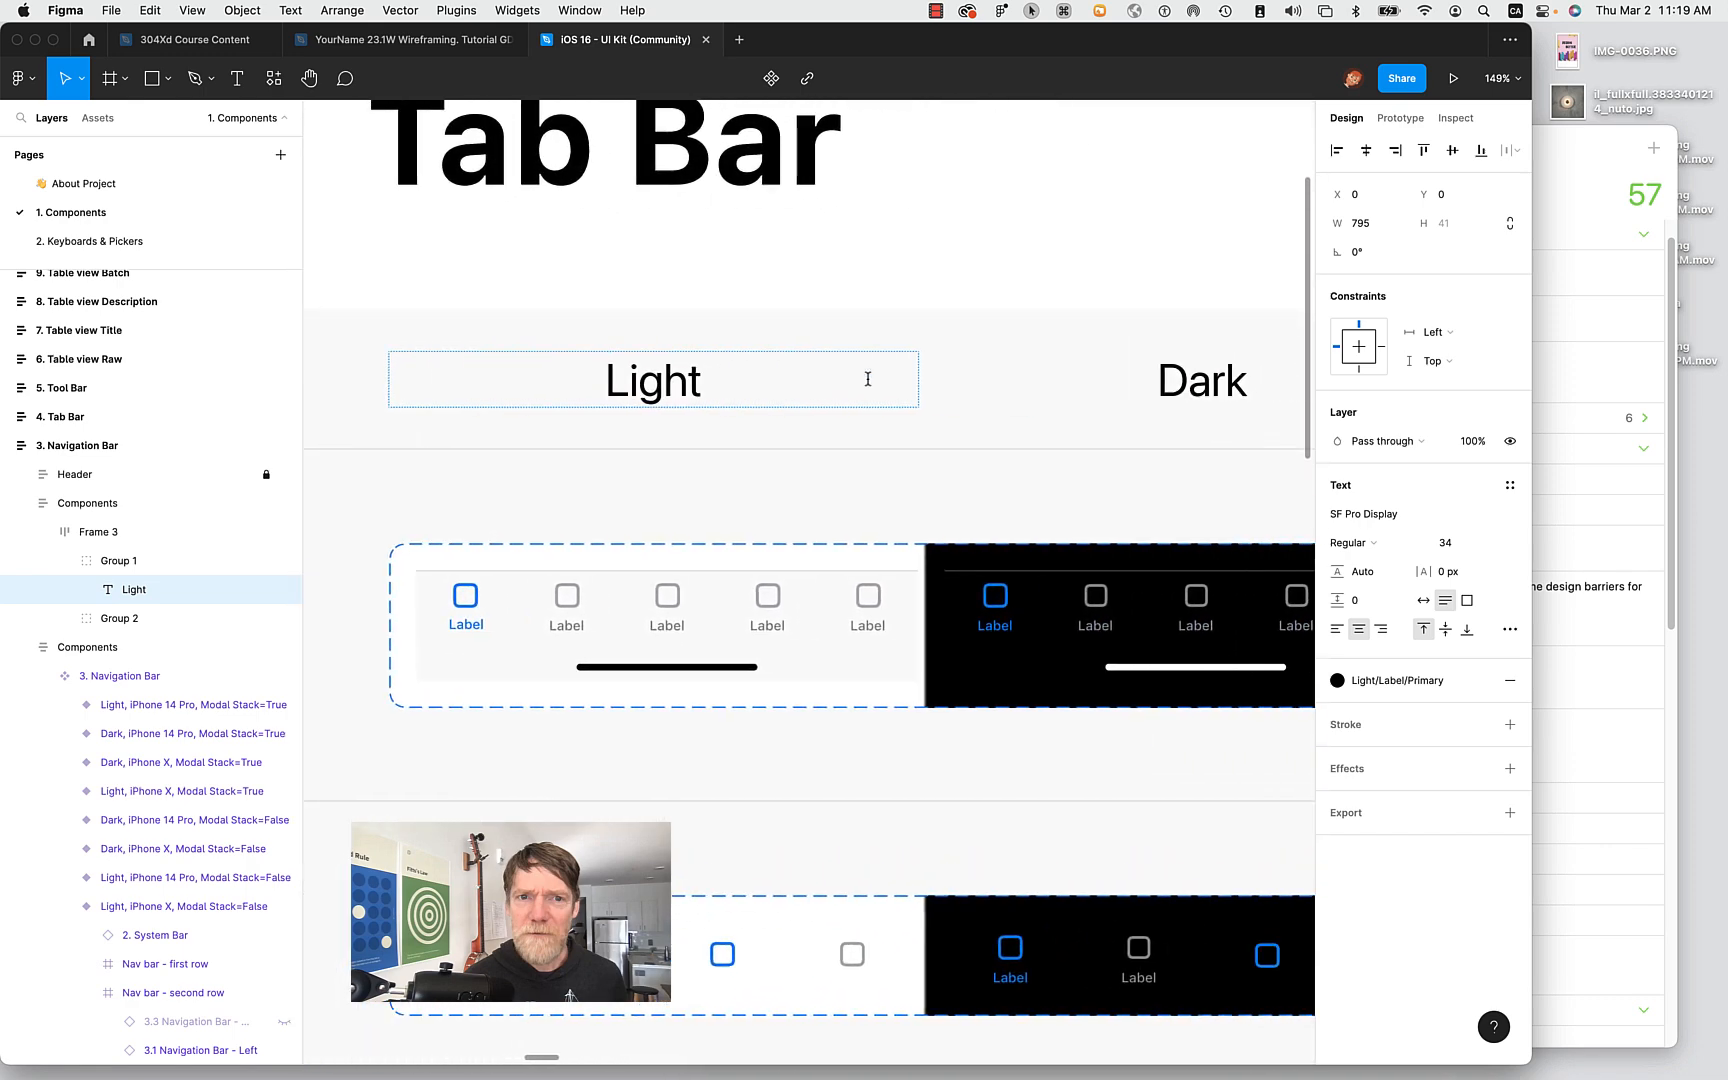
pyautogui.hscroll(-5, 868, 379)
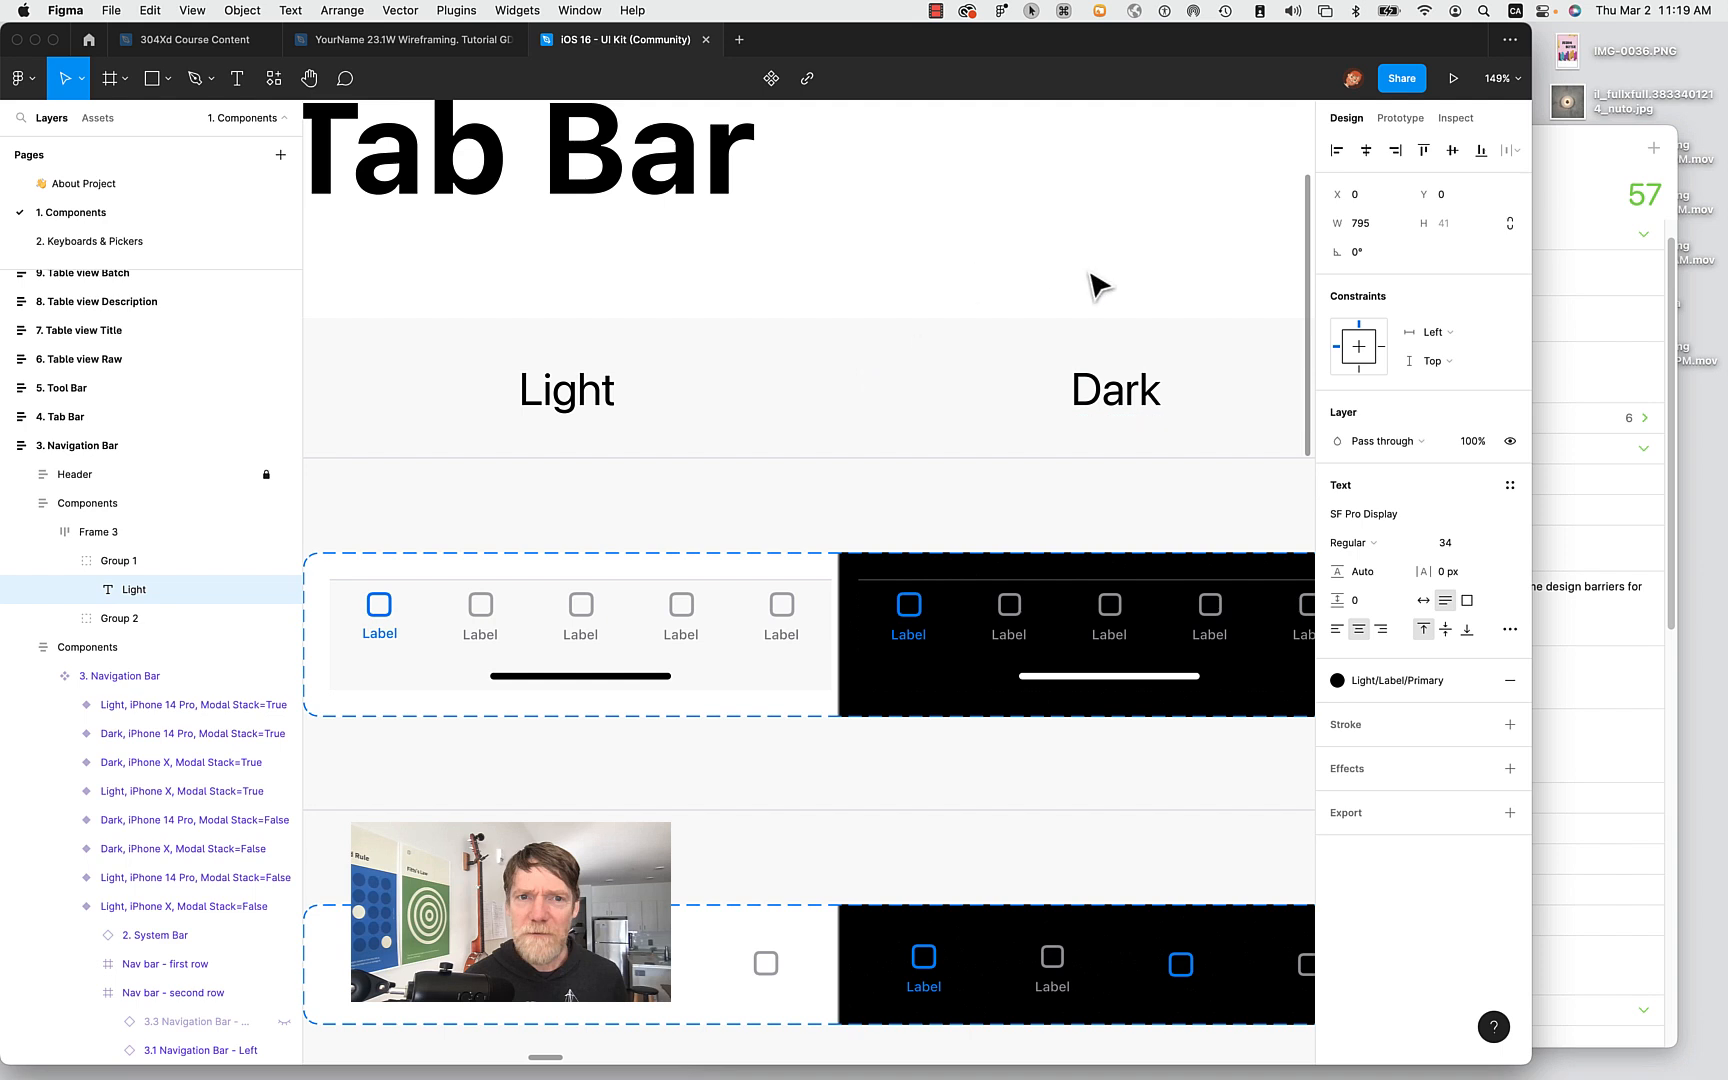
pyautogui.hscroll(12, 1111, 289)
pyautogui.hscroll(15, 1111, 289)
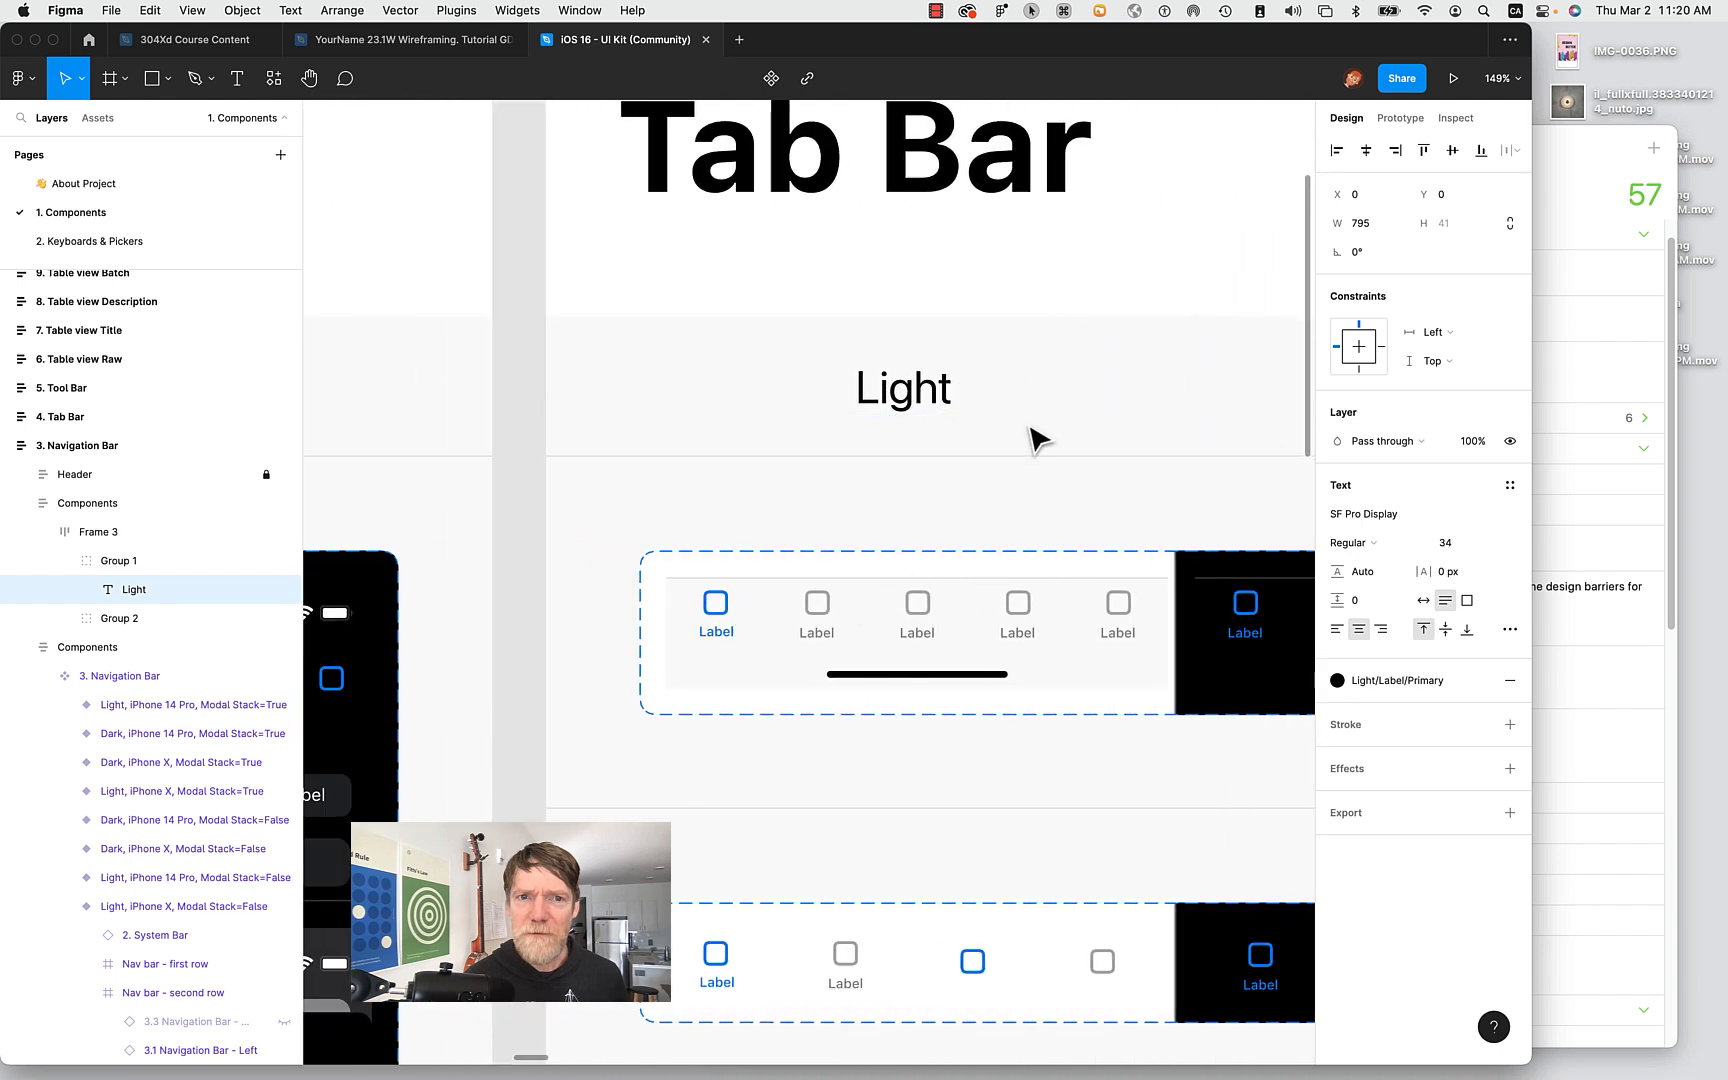
pyautogui.scroll(-5, 1034, 436)
pyautogui.hscroll(15, 1030, 430)
pyautogui.scroll(-2, 1027, 422)
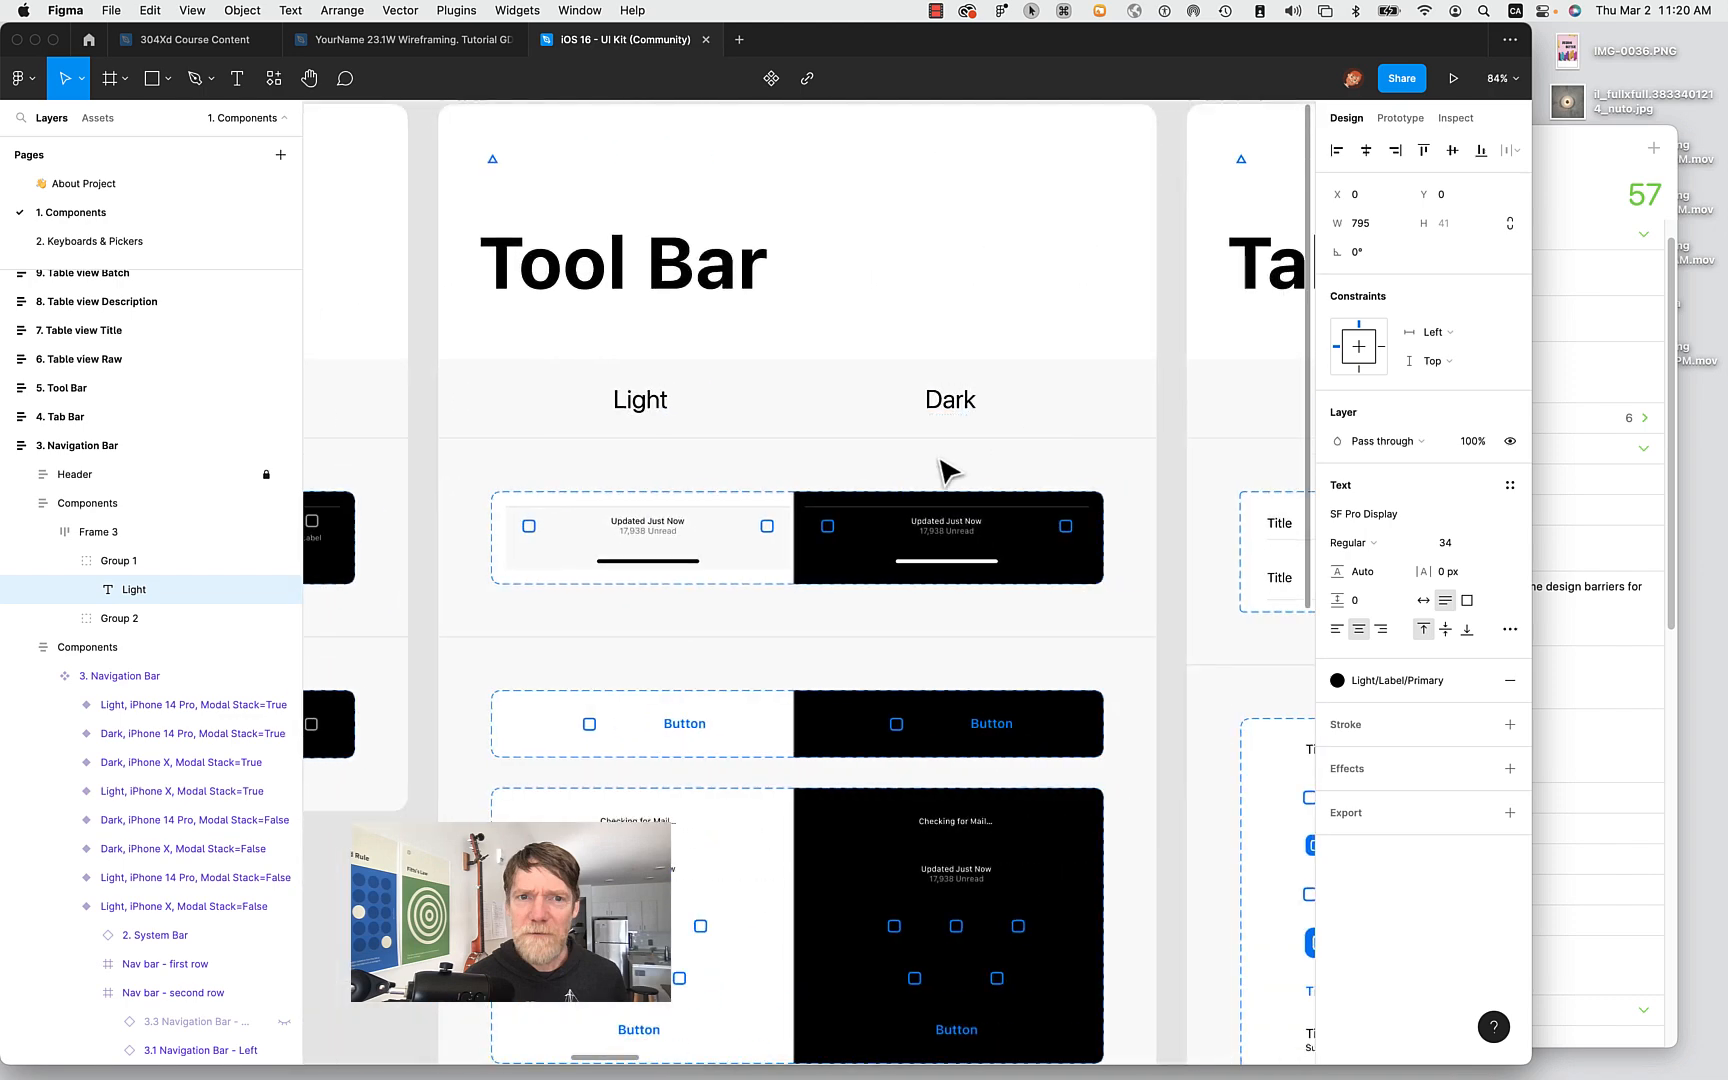
pyautogui.scroll(-7, 760, 650)
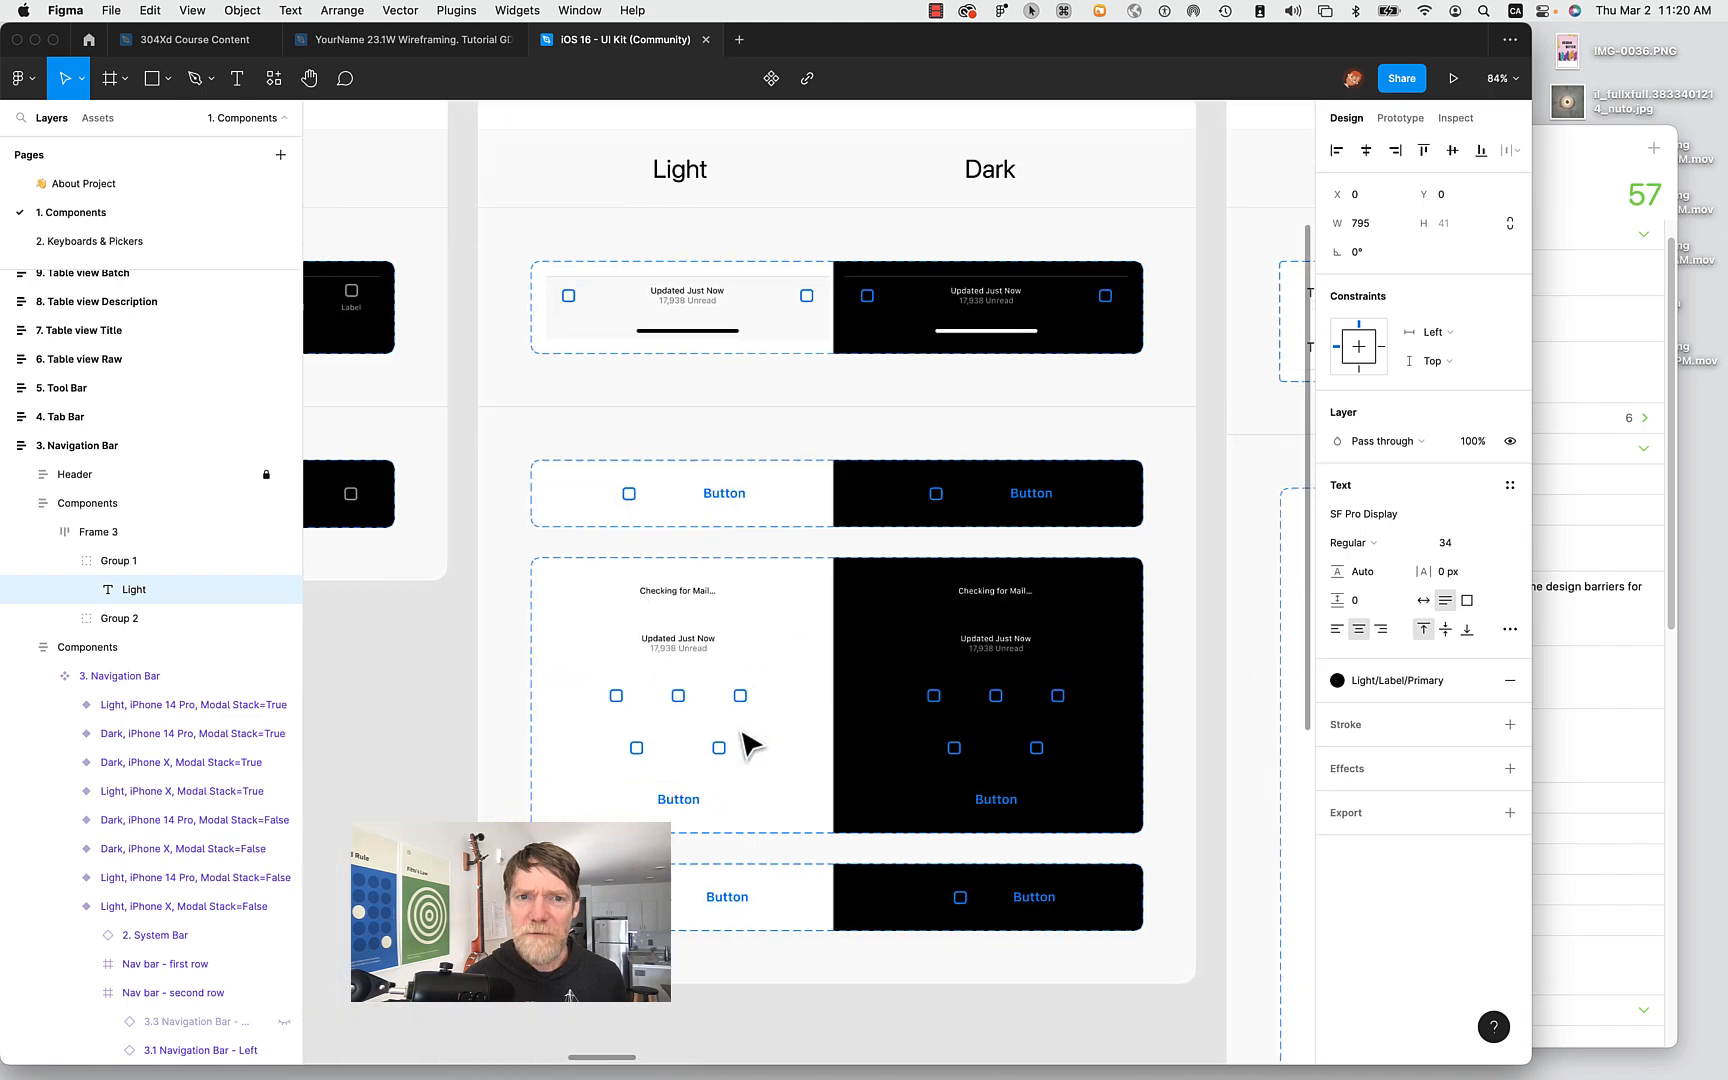
pyautogui.click(630, 590)
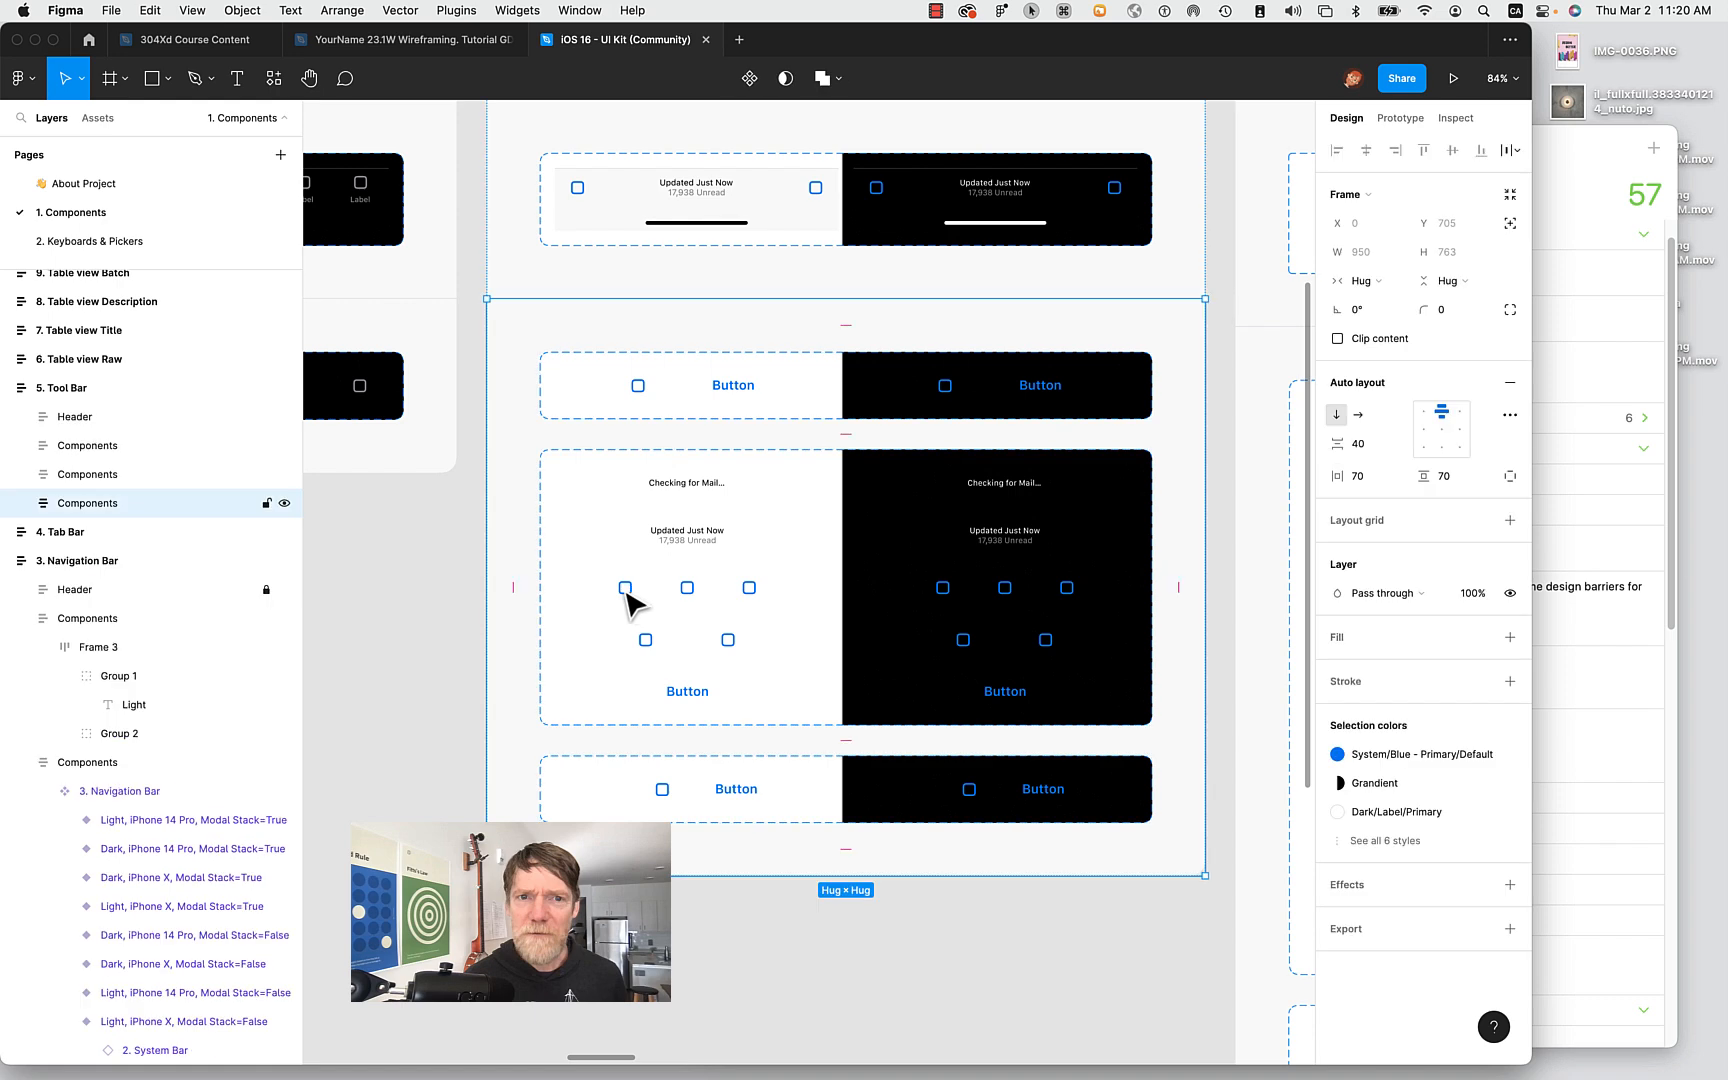
pyautogui.doubleClick(630, 591)
pyautogui.doubleClick(629, 591)
pyautogui.doubleClick(628, 591)
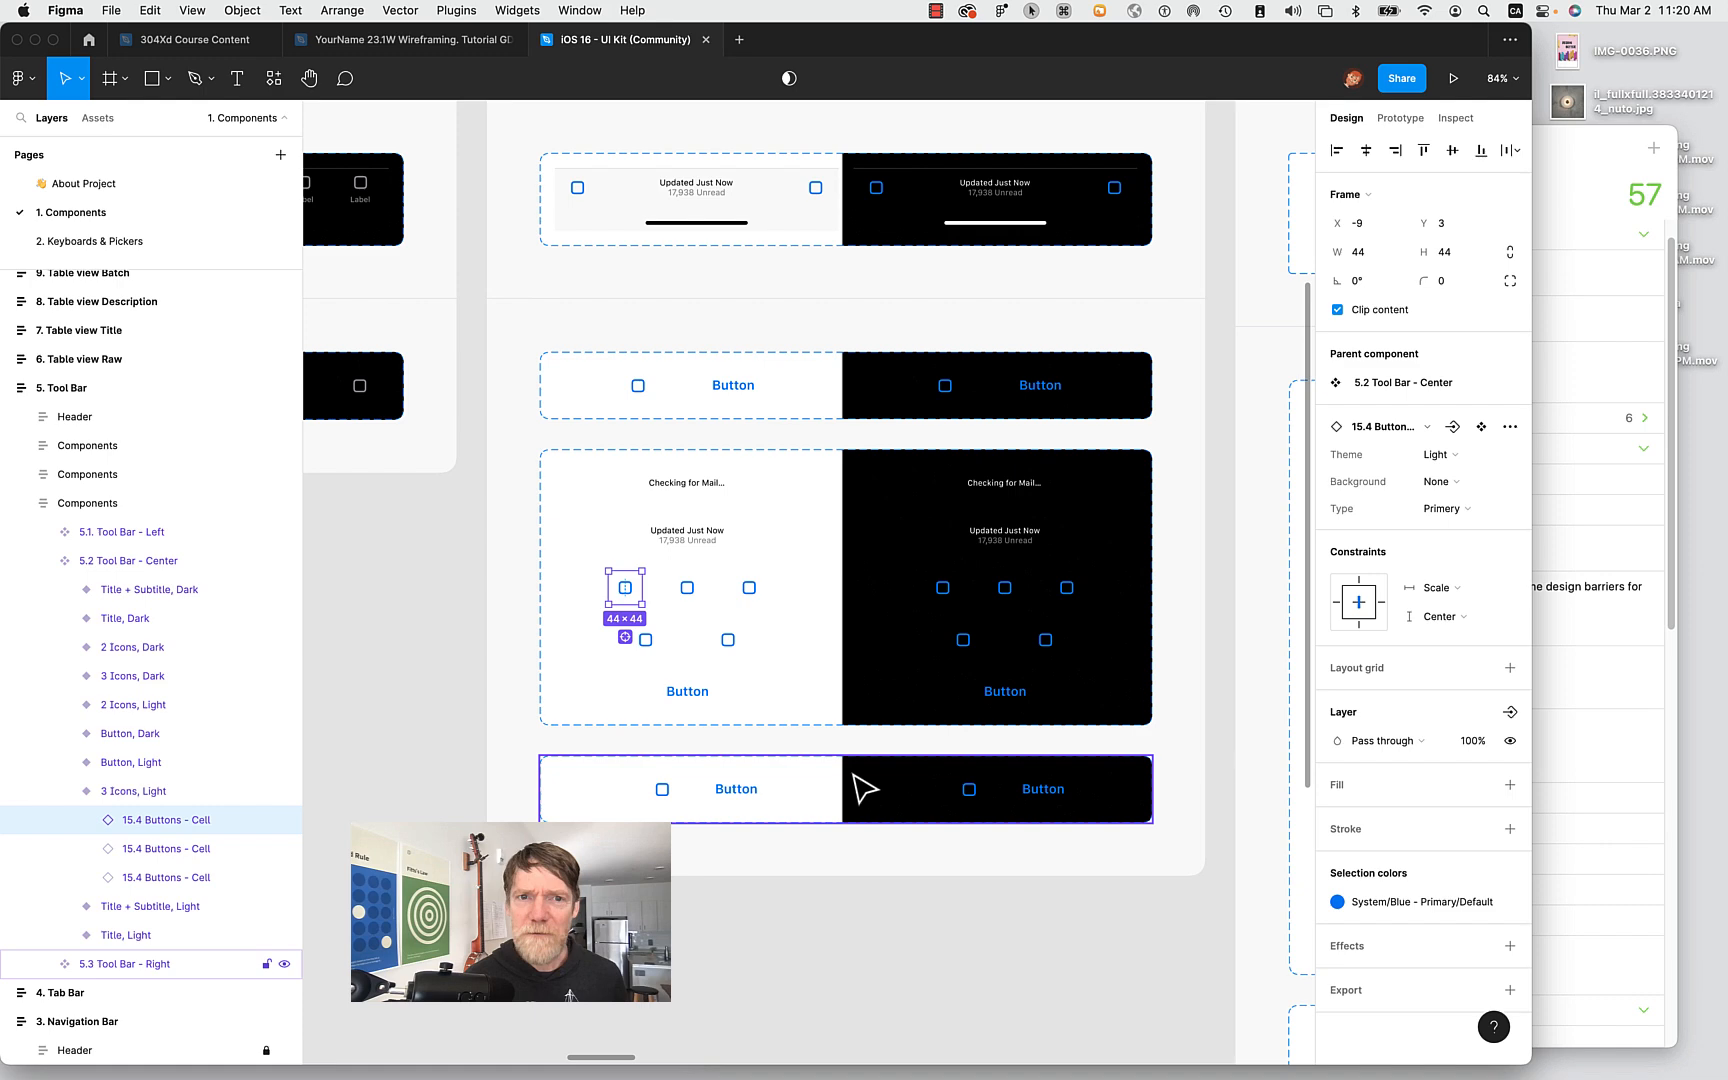
# Pan across the Components page to the Table view Batch section.
pyautogui.hscroll(10, 864, 788)
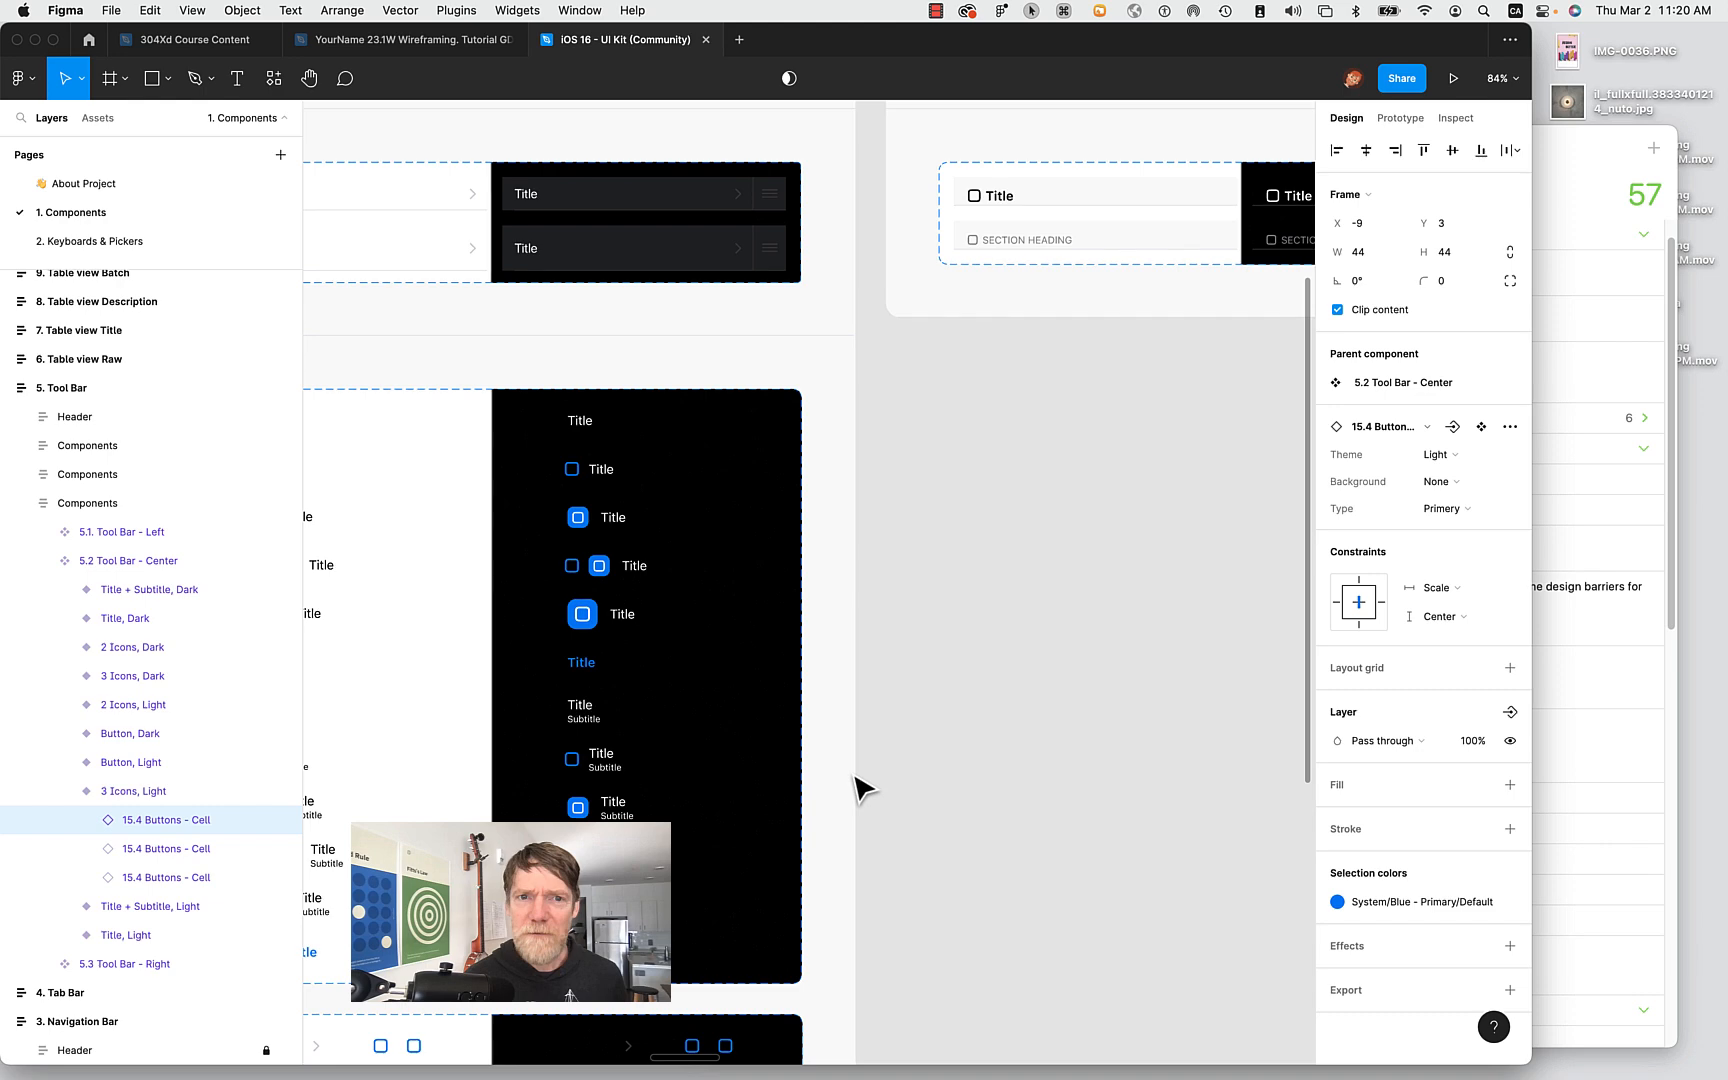
pyautogui.scroll(3, 862, 788)
pyautogui.hscroll(10, 862, 788)
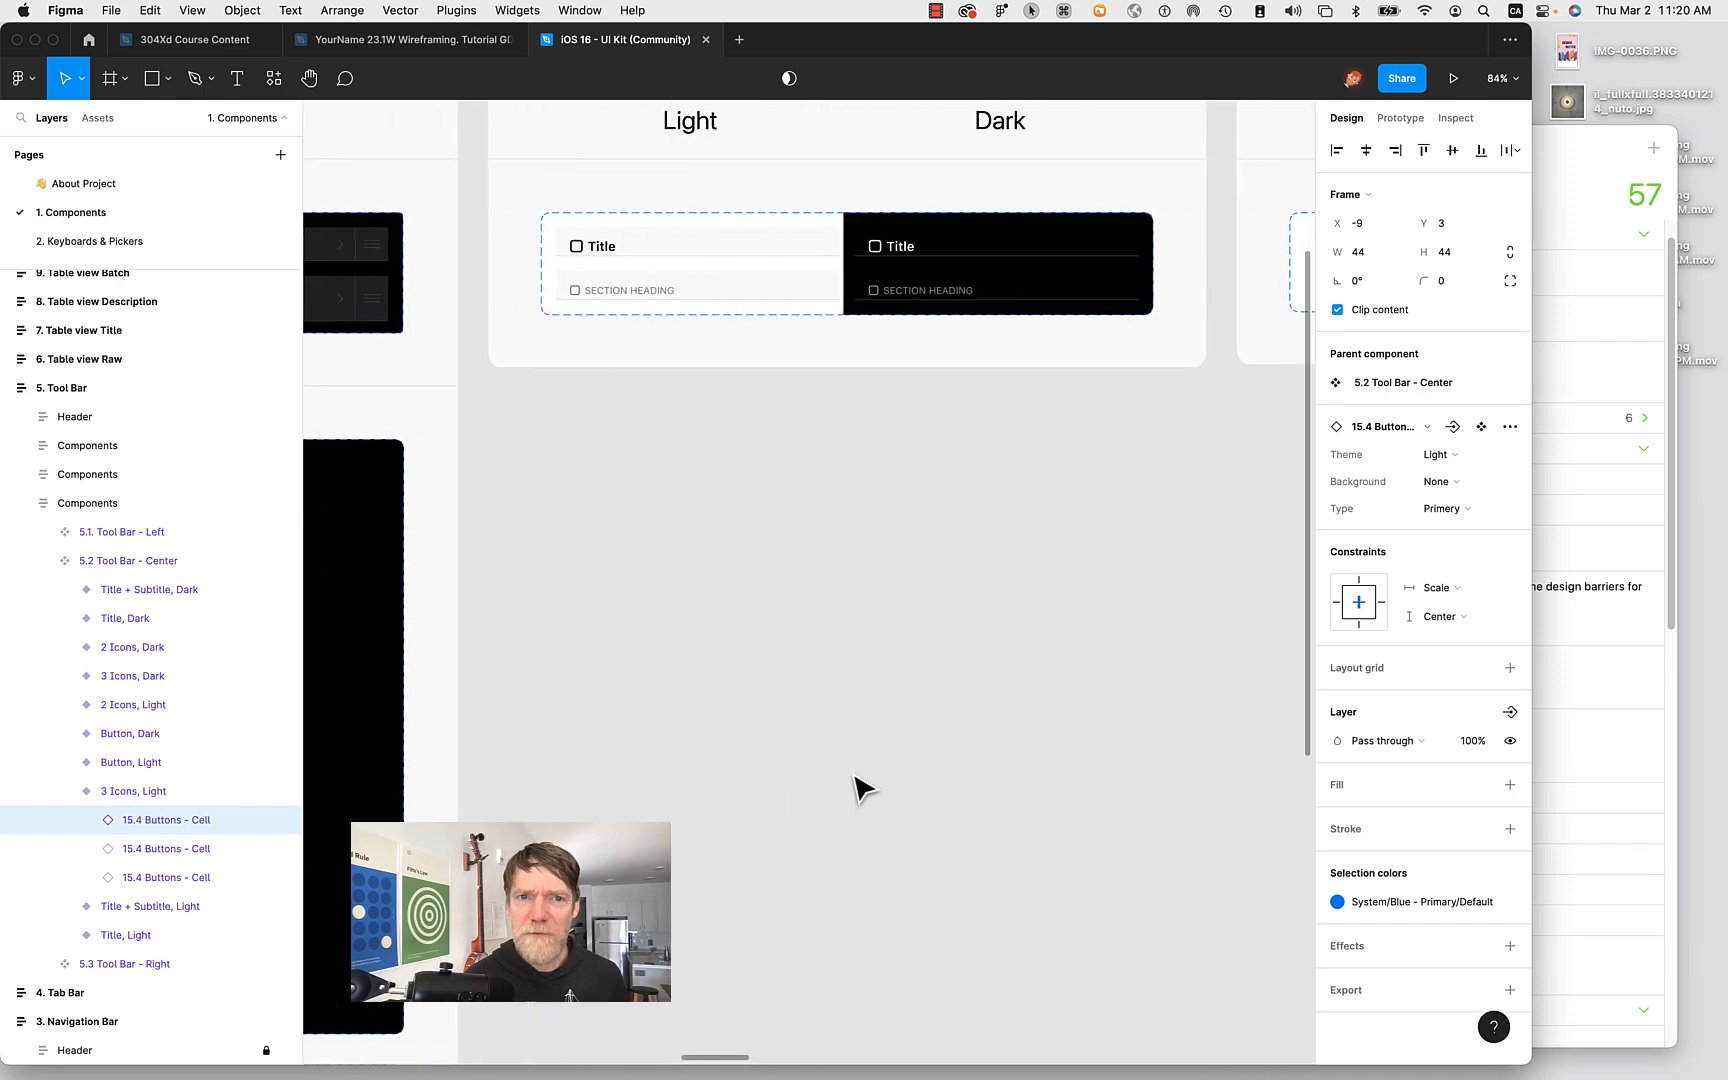
pyautogui.hscroll(10, 862, 788)
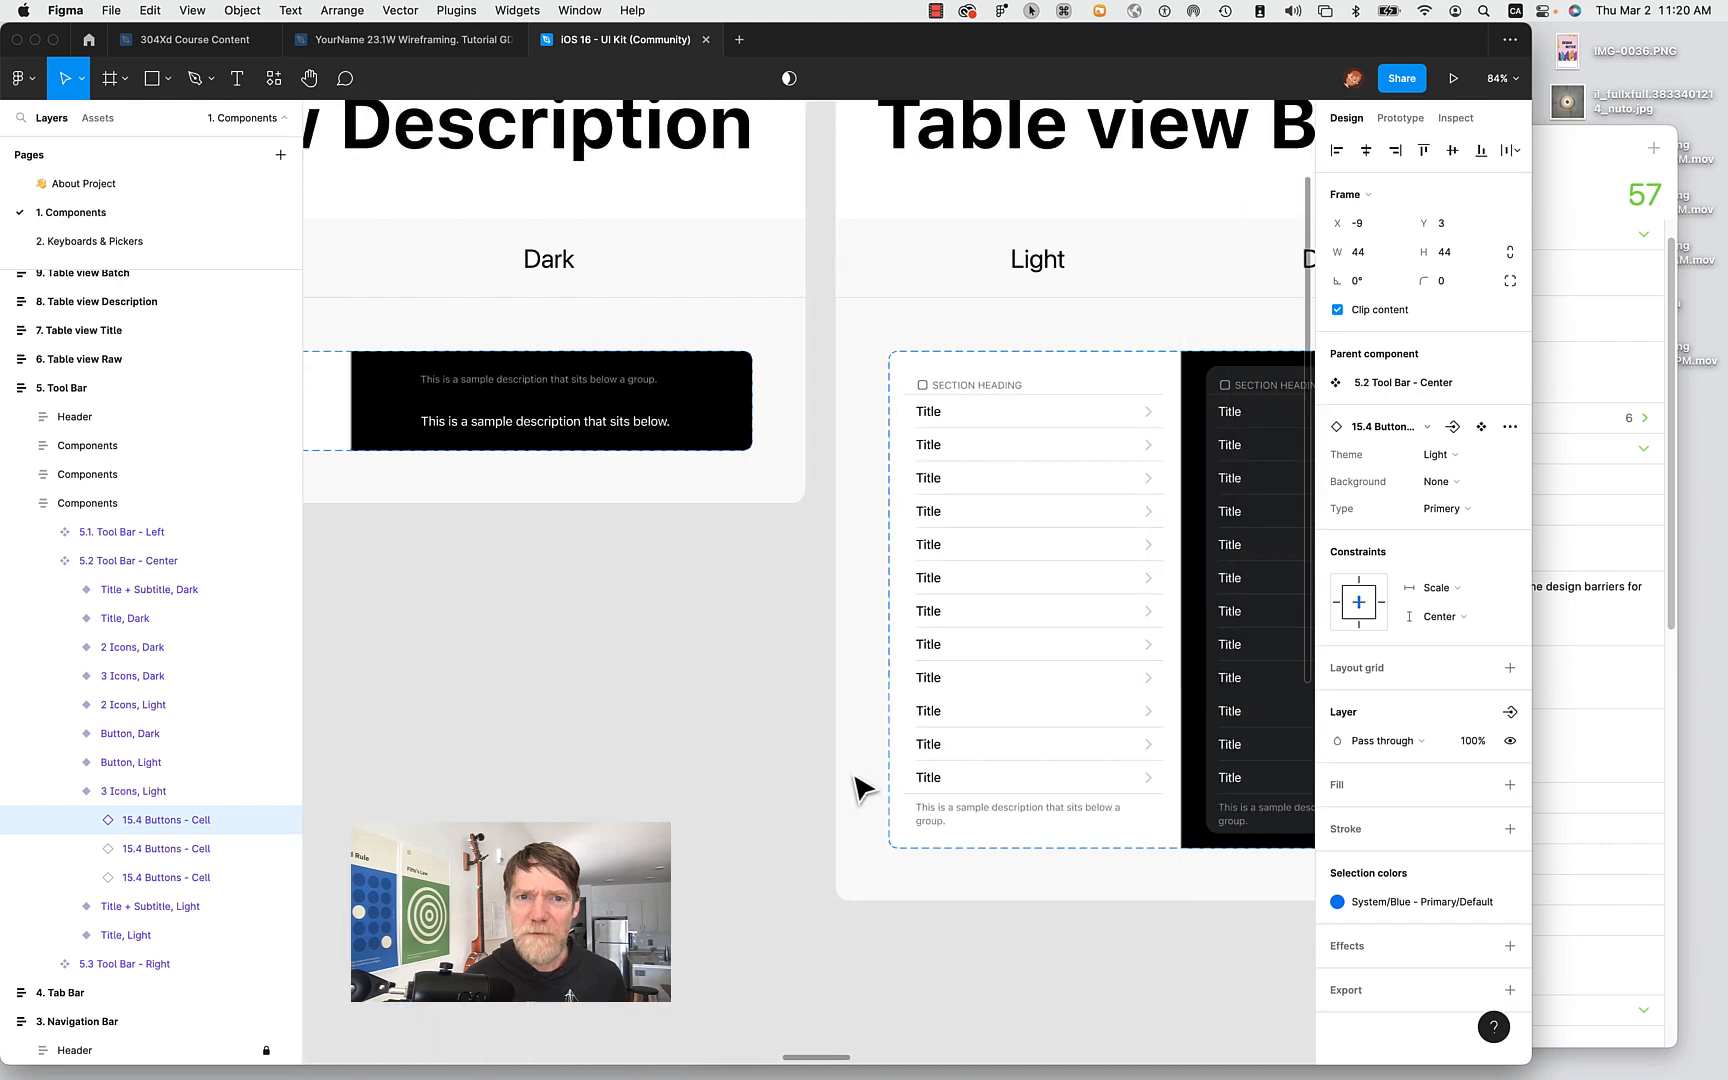
# Select the Frame, Empty, Light input variant in Table view Batch, then return to the wireframing file.
pyautogui.hscroll(2, 858, 789)
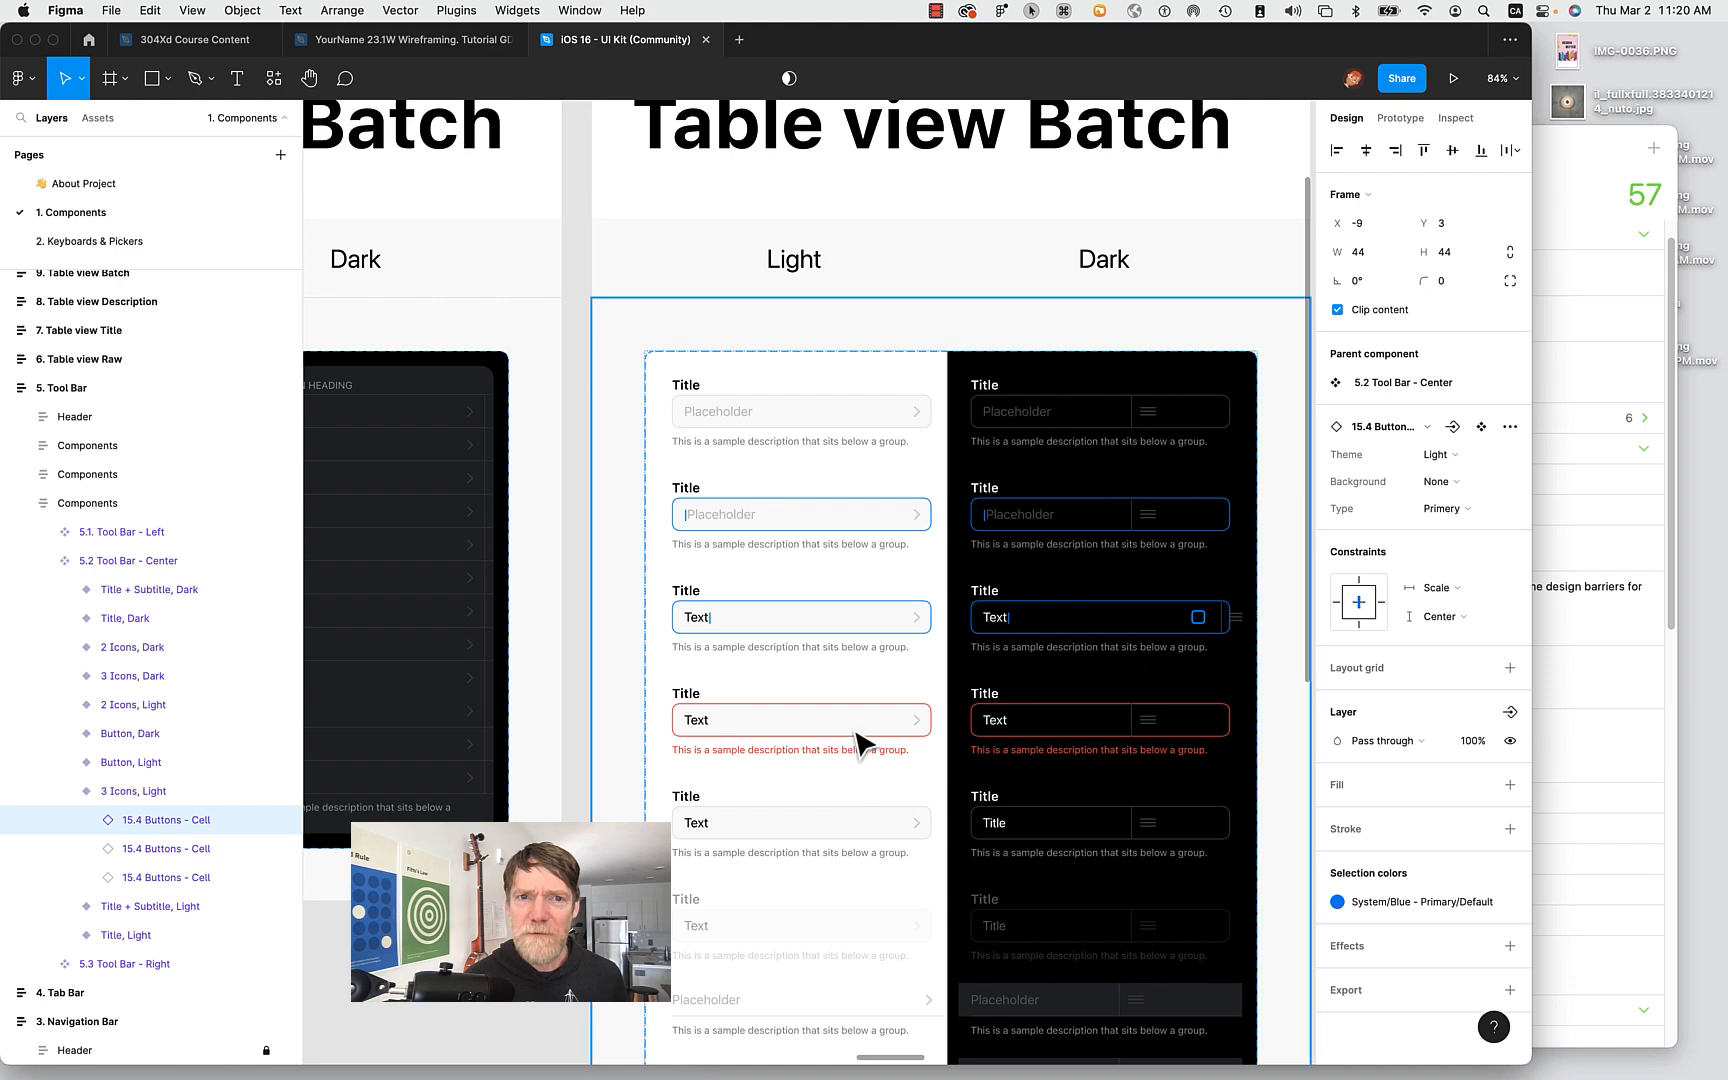
pyautogui.click(842, 438)
pyautogui.click(842, 438)
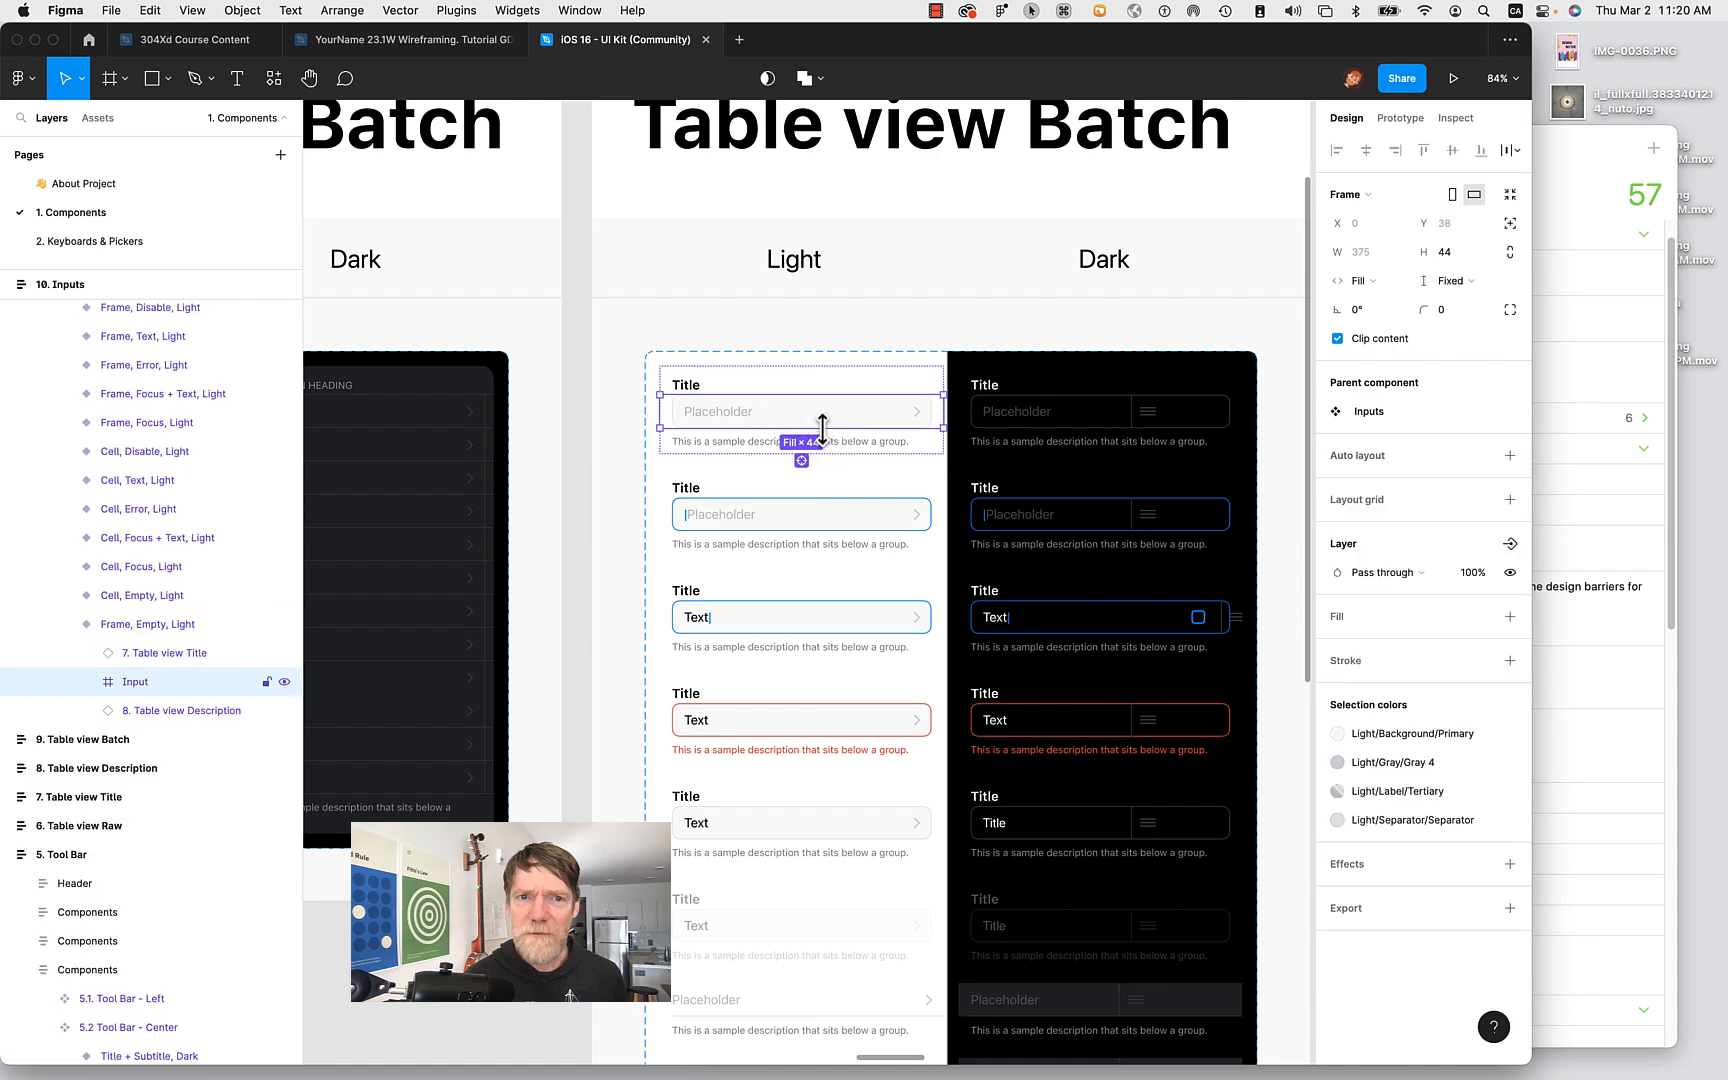
pyautogui.click(701, 416)
pyautogui.keyDown('shift'); pyautogui.click(700, 416); pyautogui.keyUp('shift')
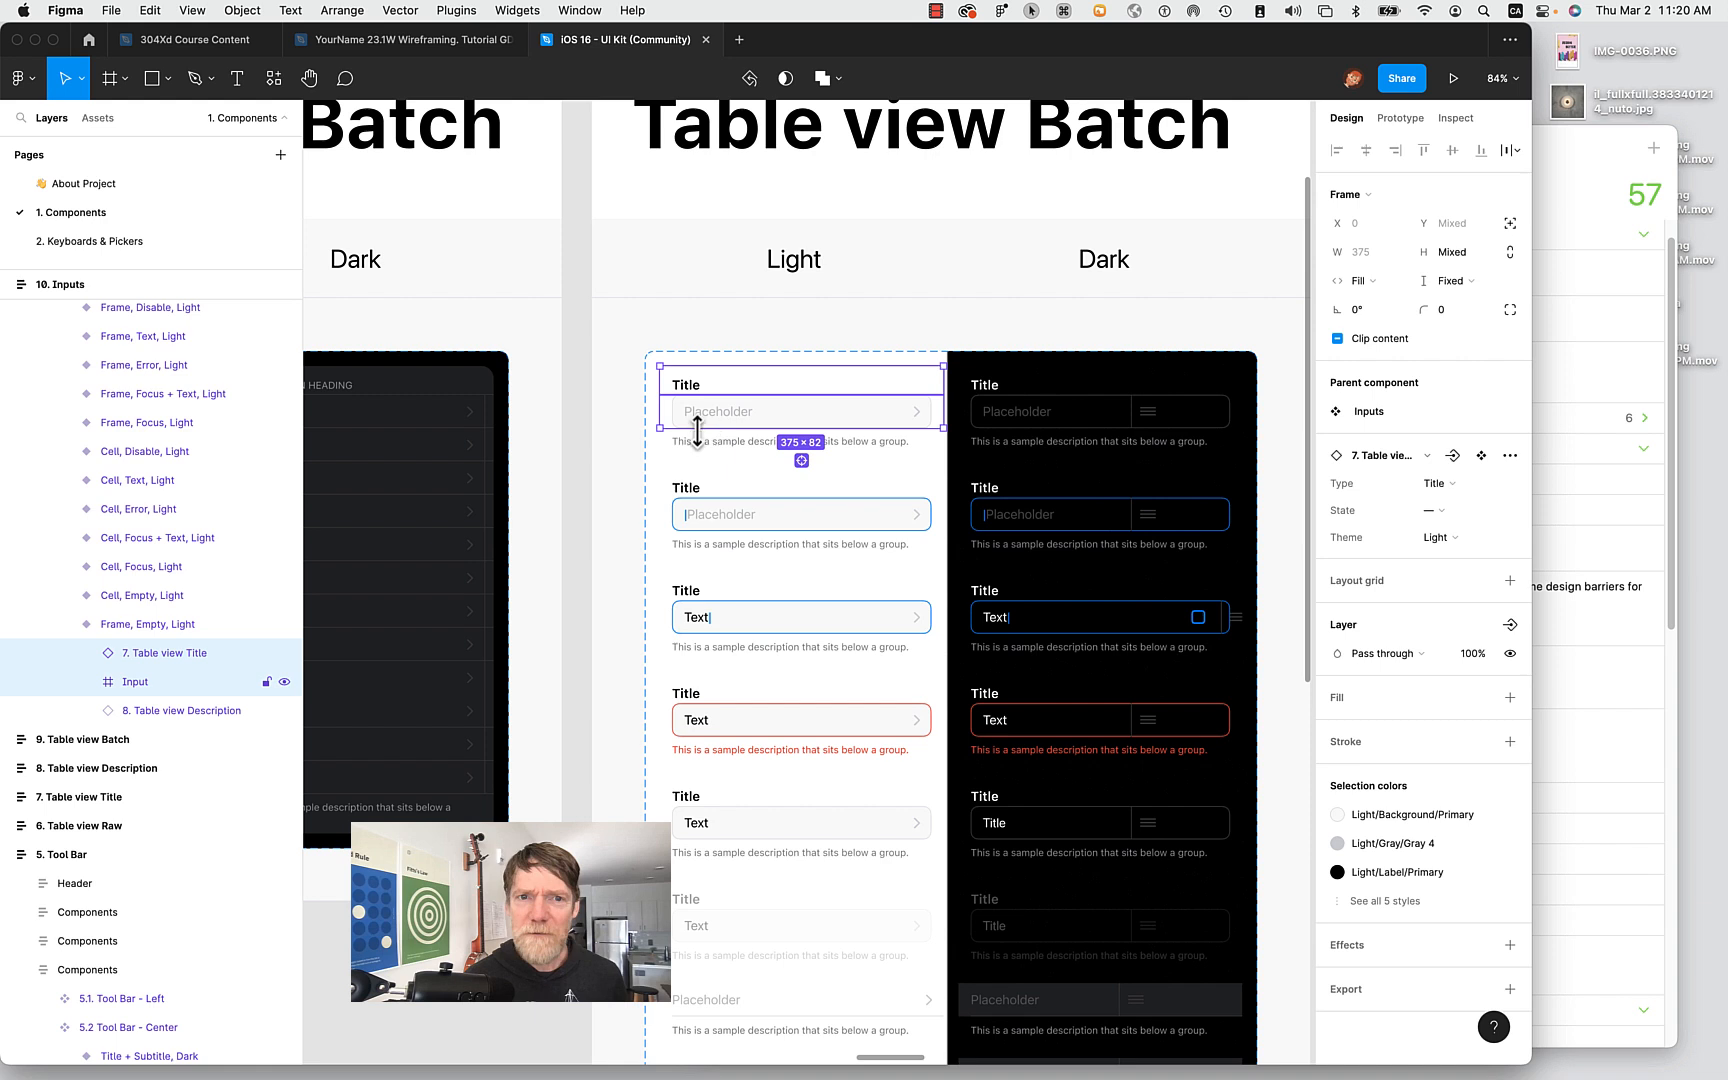
pyautogui.click(706, 443)
pyautogui.click(680, 385)
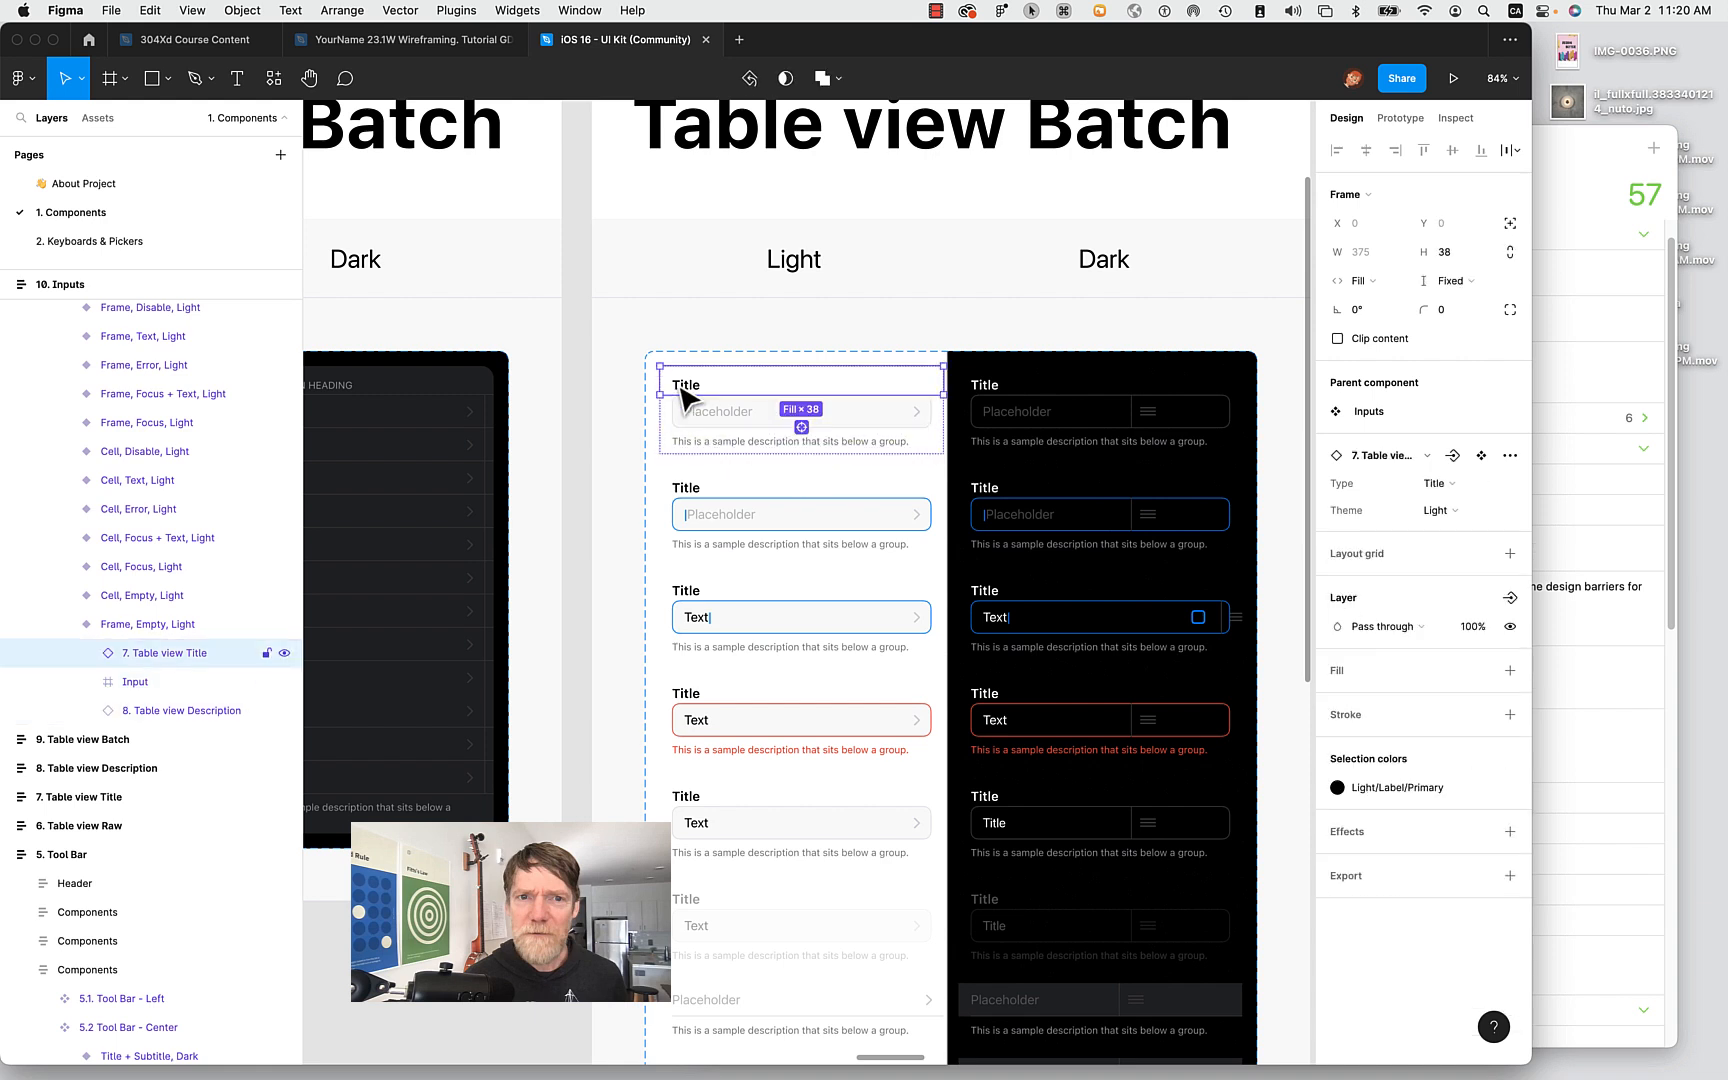
pyautogui.click(160, 625)
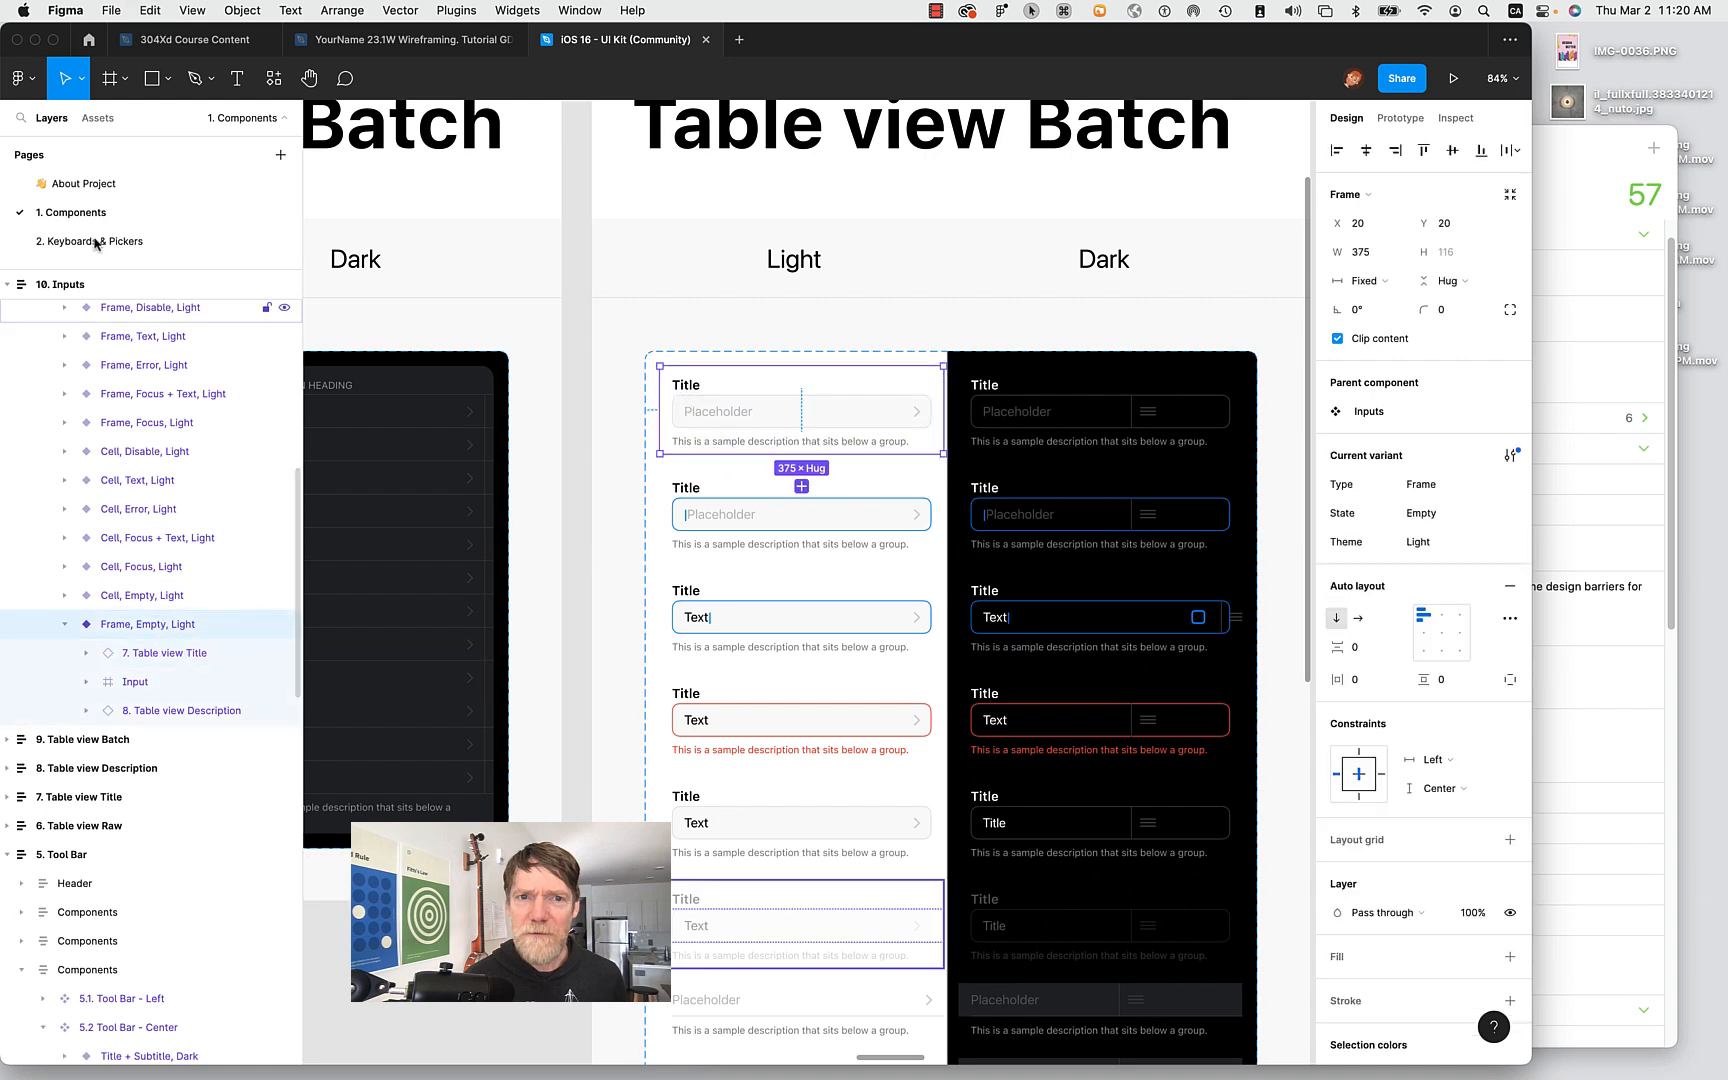
pyautogui.click(430, 40)
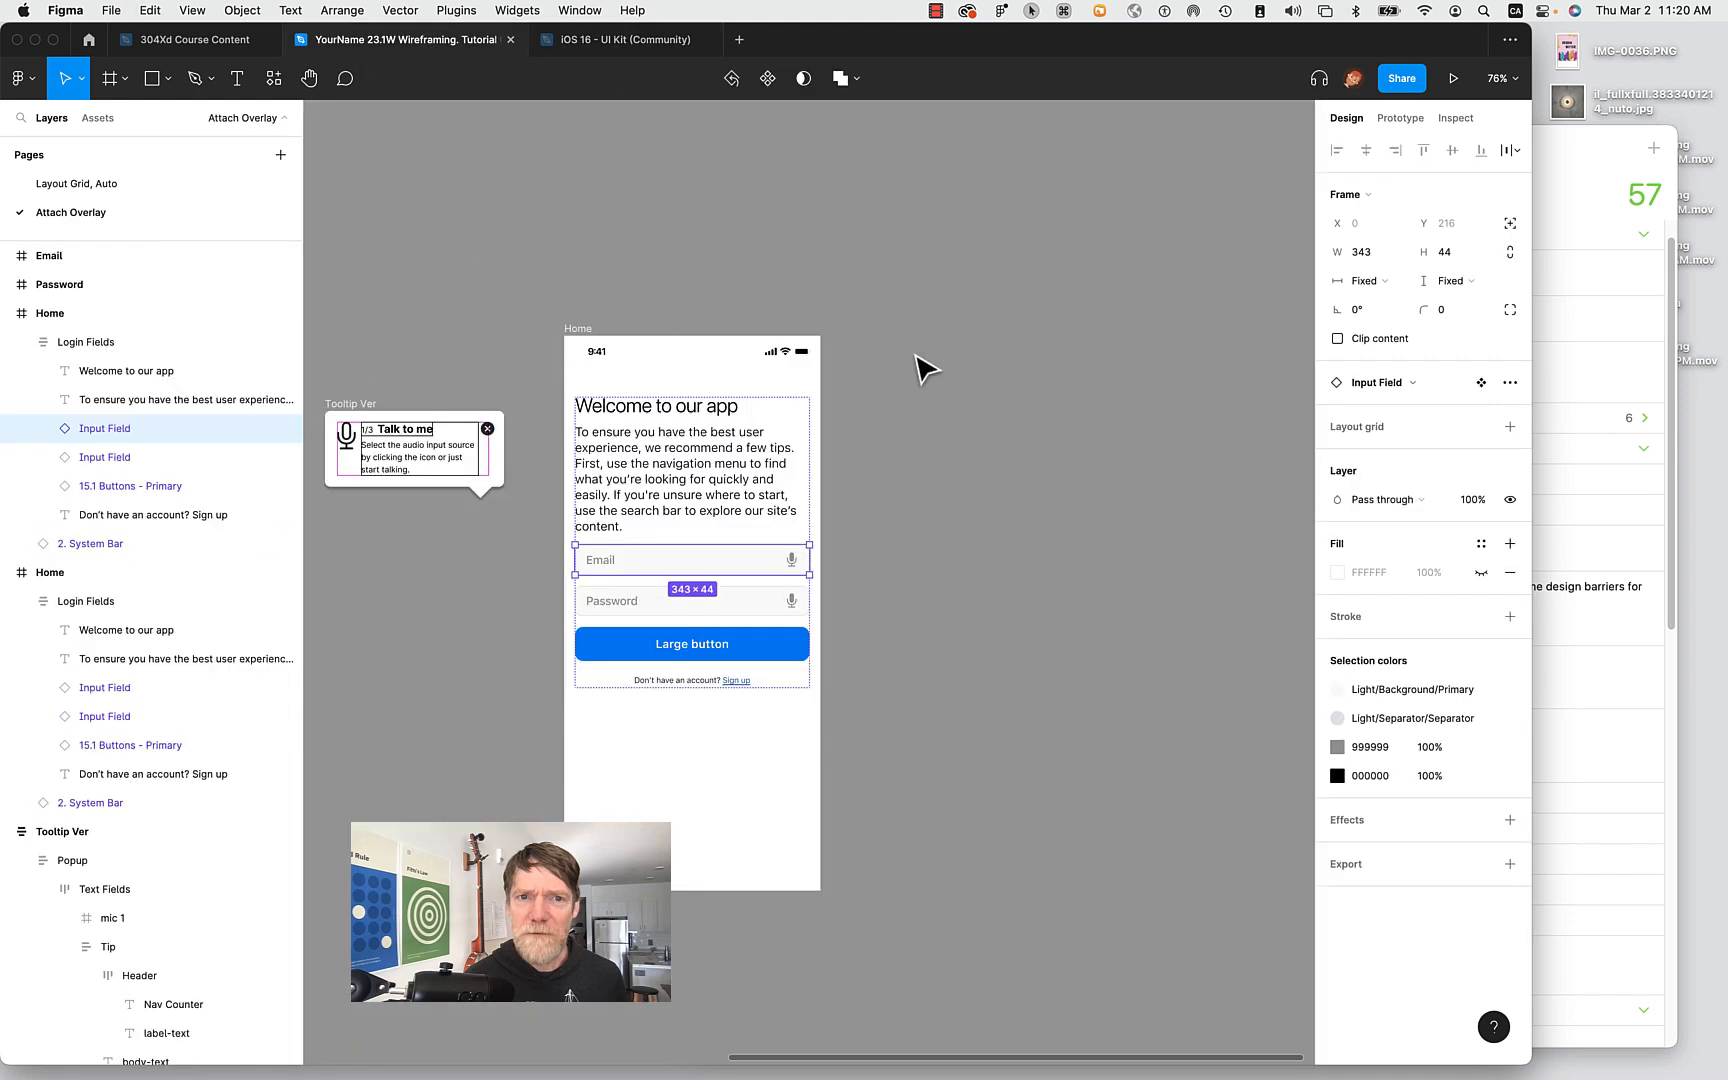
pyautogui.press('super+v')
pyautogui.moveTo(644, 628); pyautogui.dragTo(1045, 614)
pyautogui.click(1091, 517)
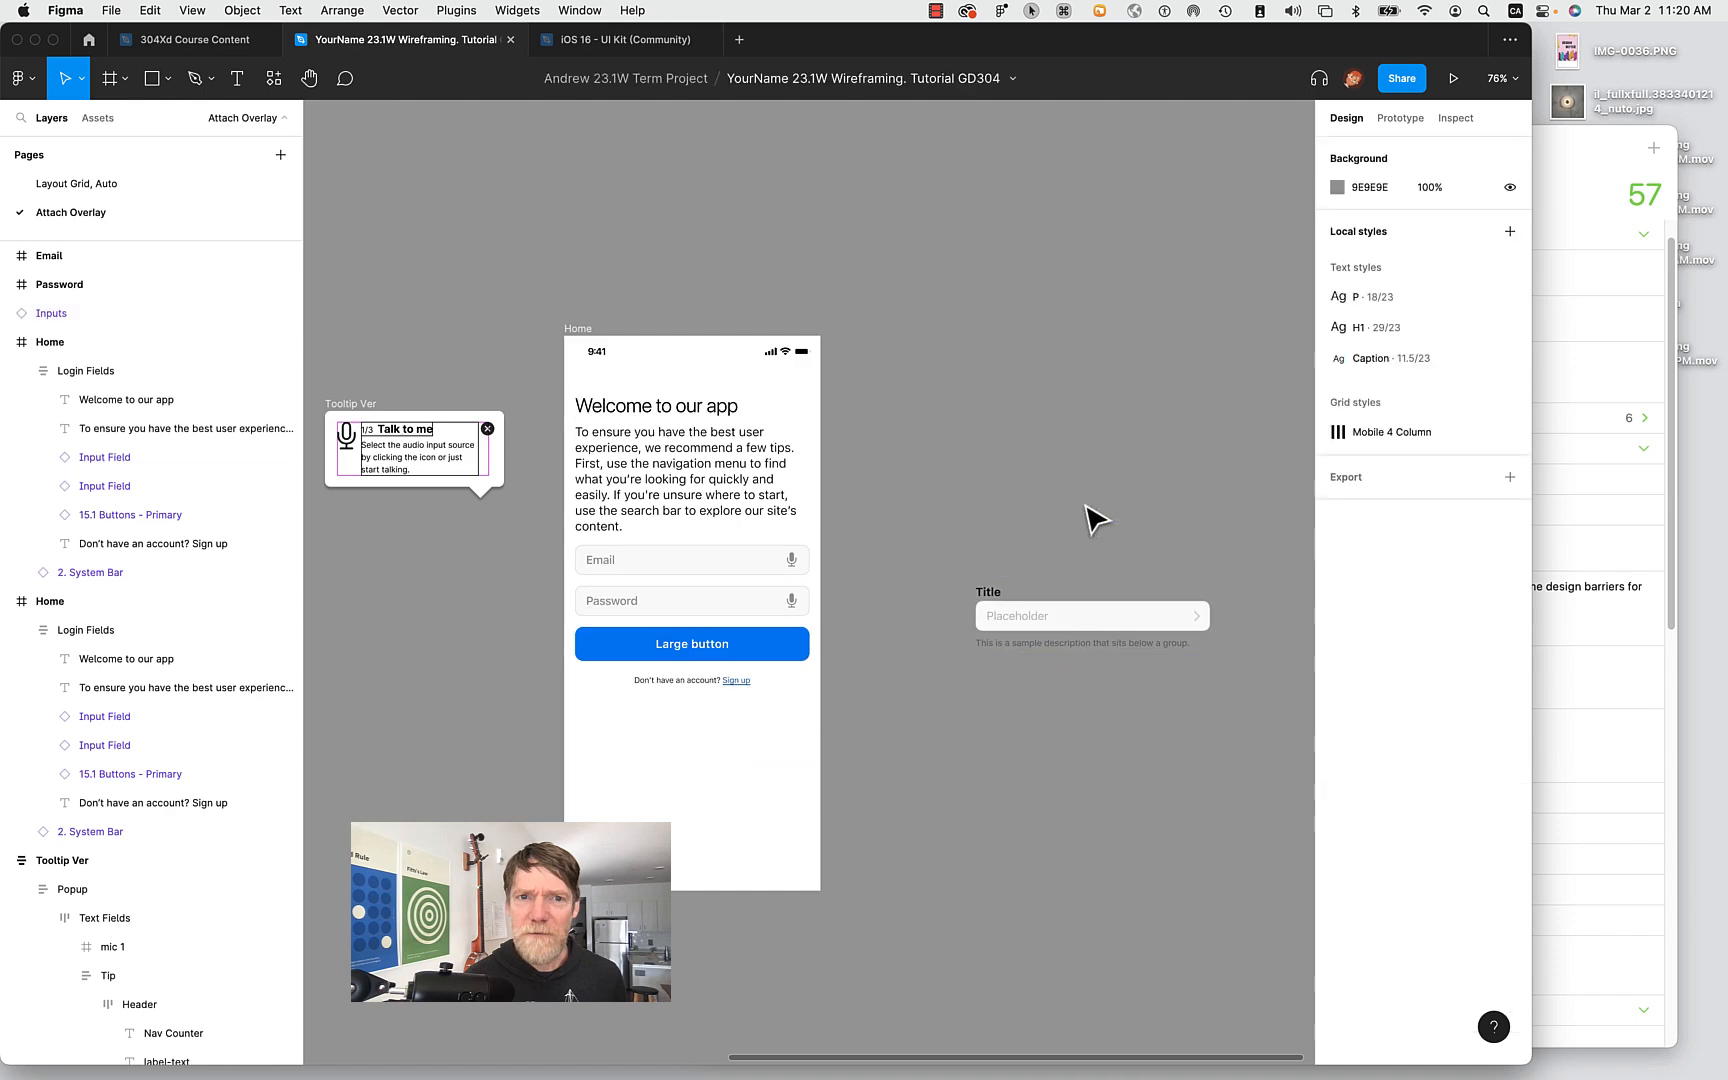
pyautogui.click(1066, 614)
pyautogui.scroll(10, 1066, 620)
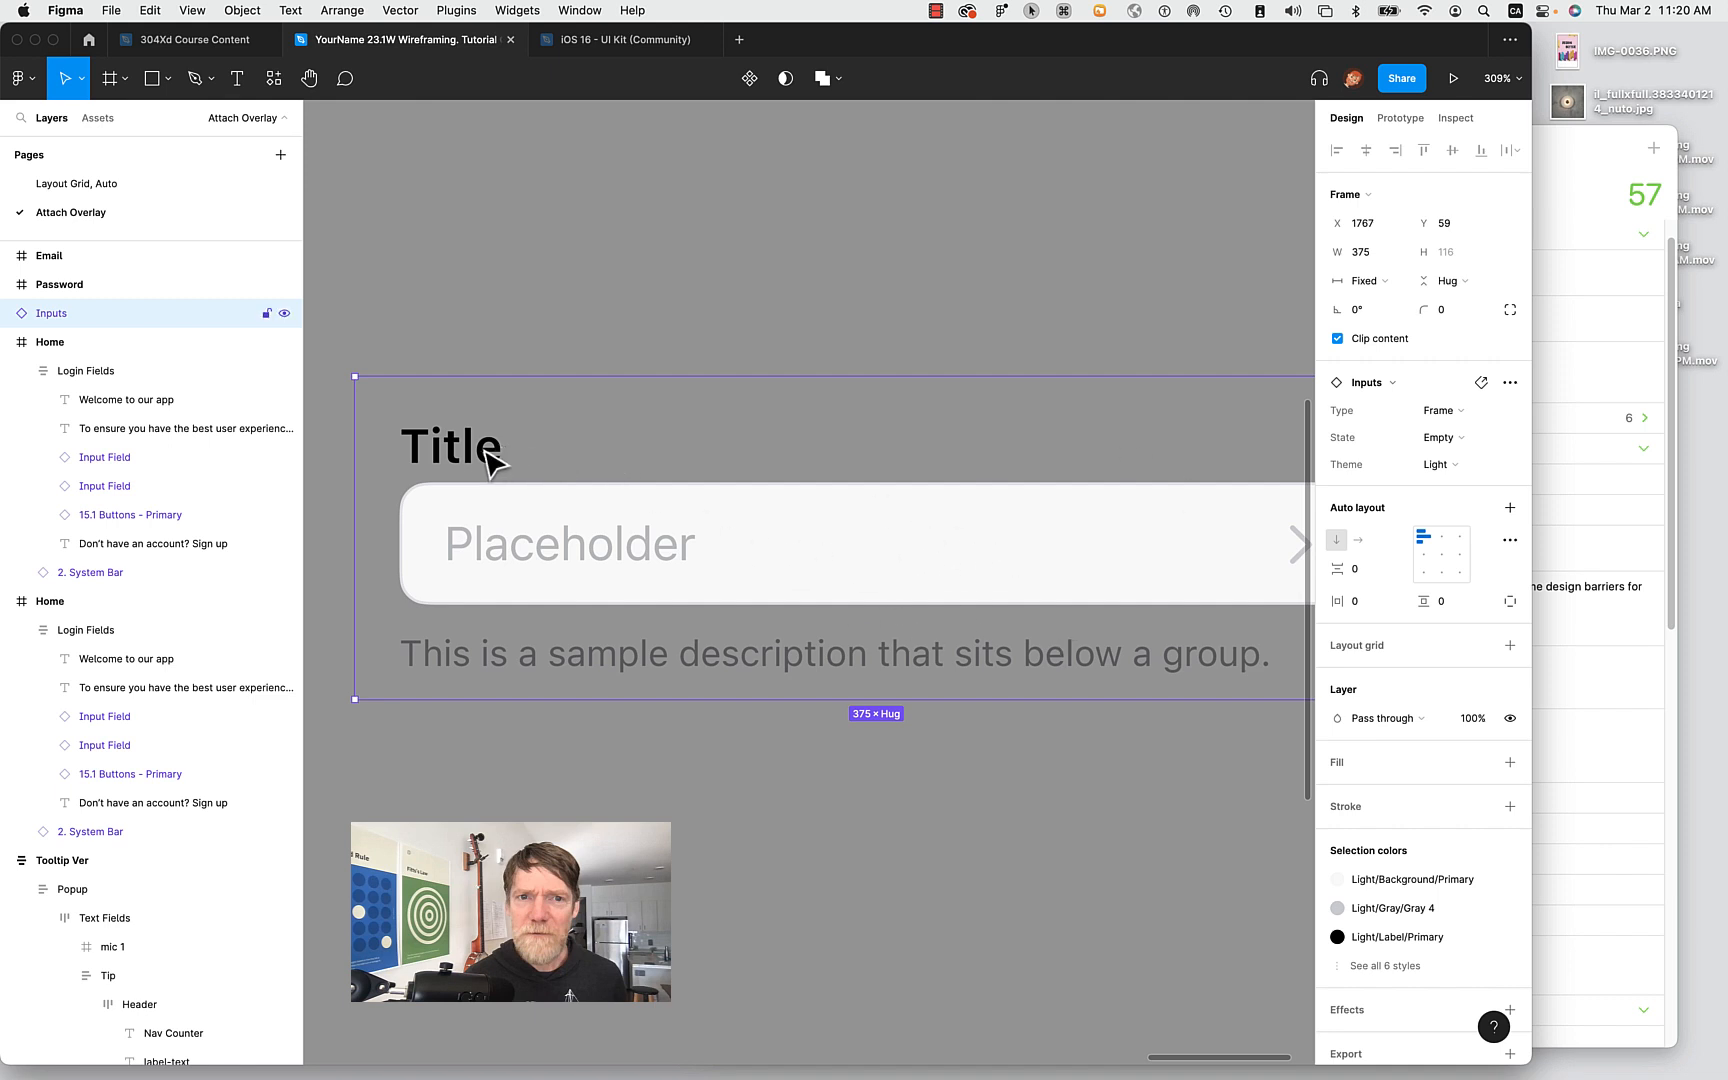
pyautogui.scroll(-5, 492, 462)
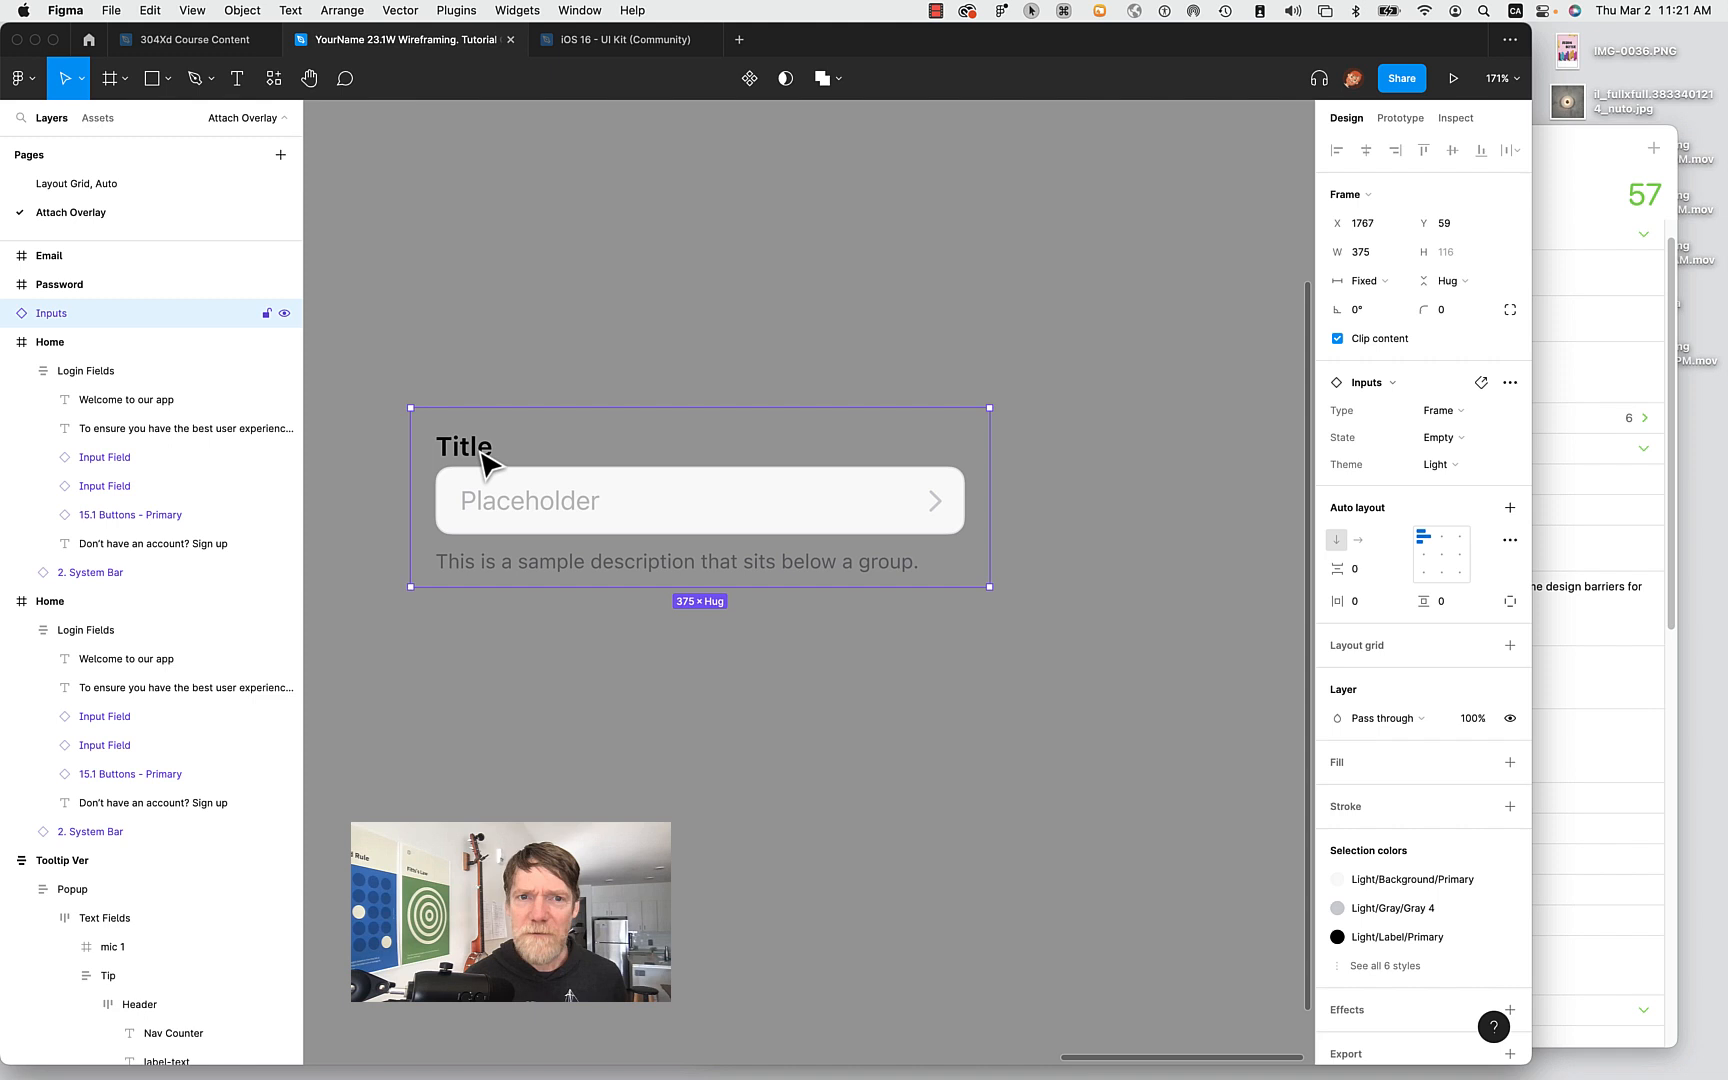
pyautogui.rightClick(480, 452)
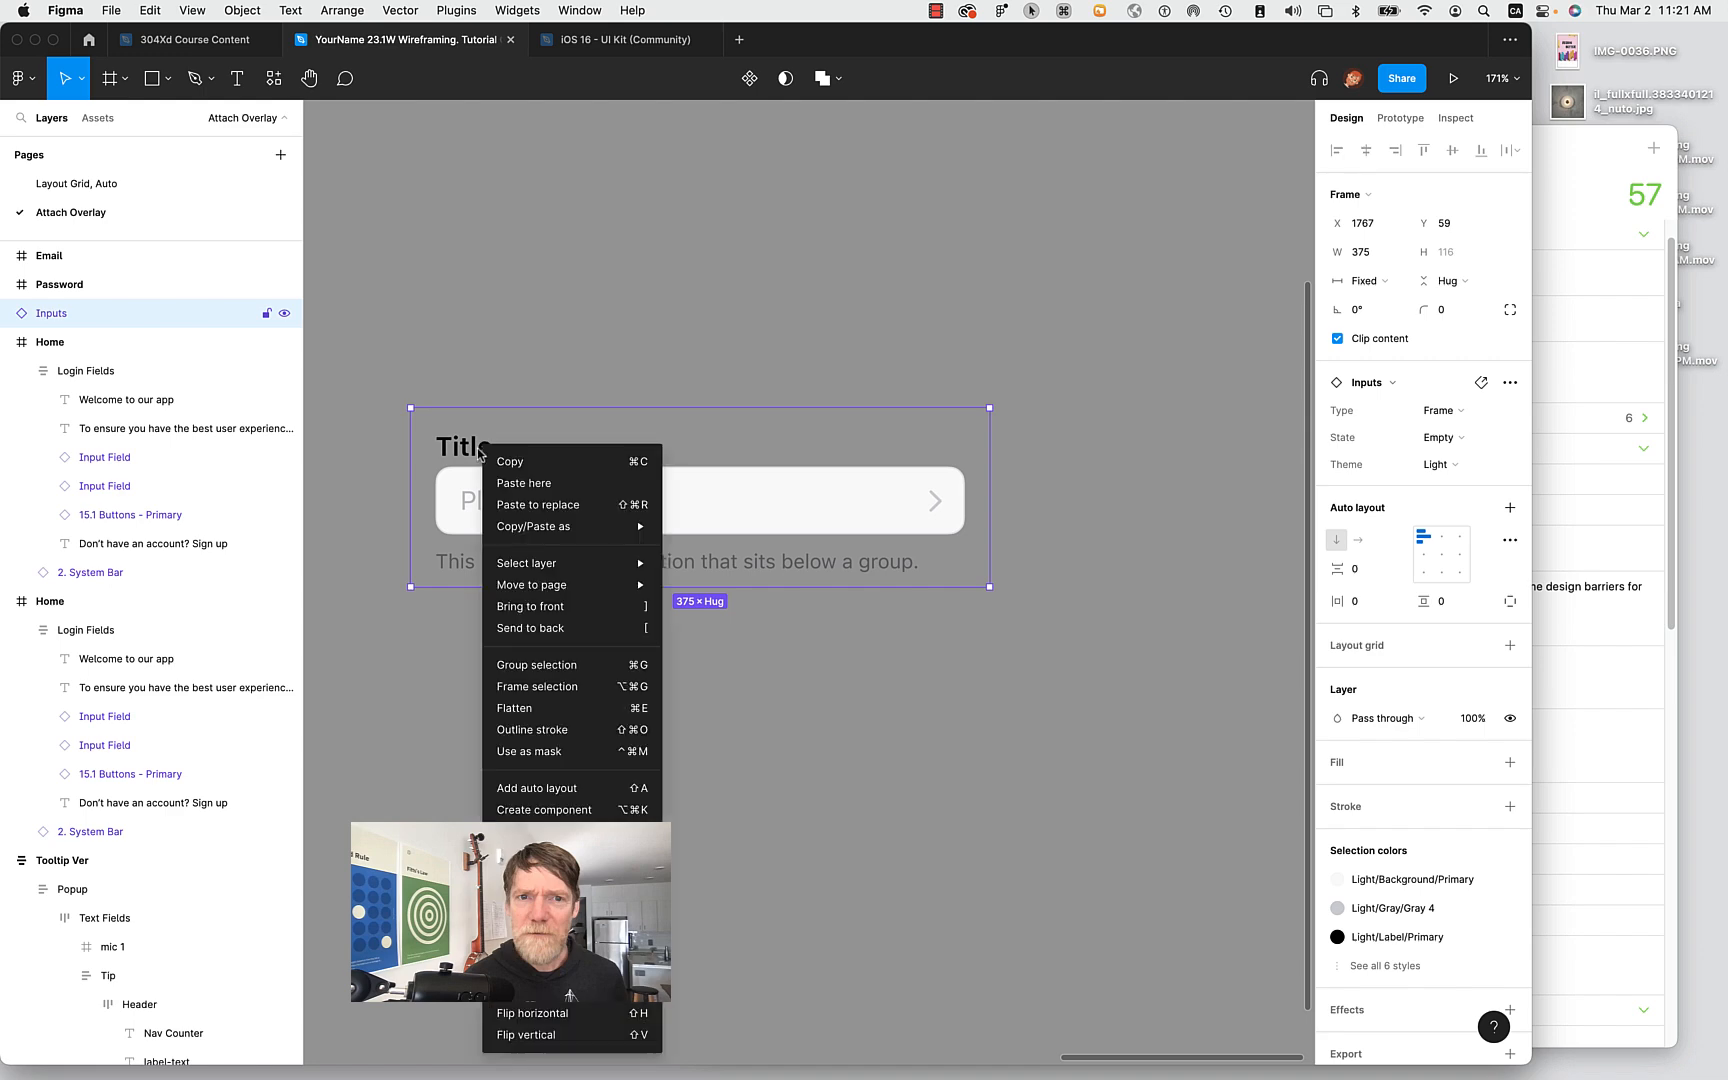
pyautogui.click(560, 882)
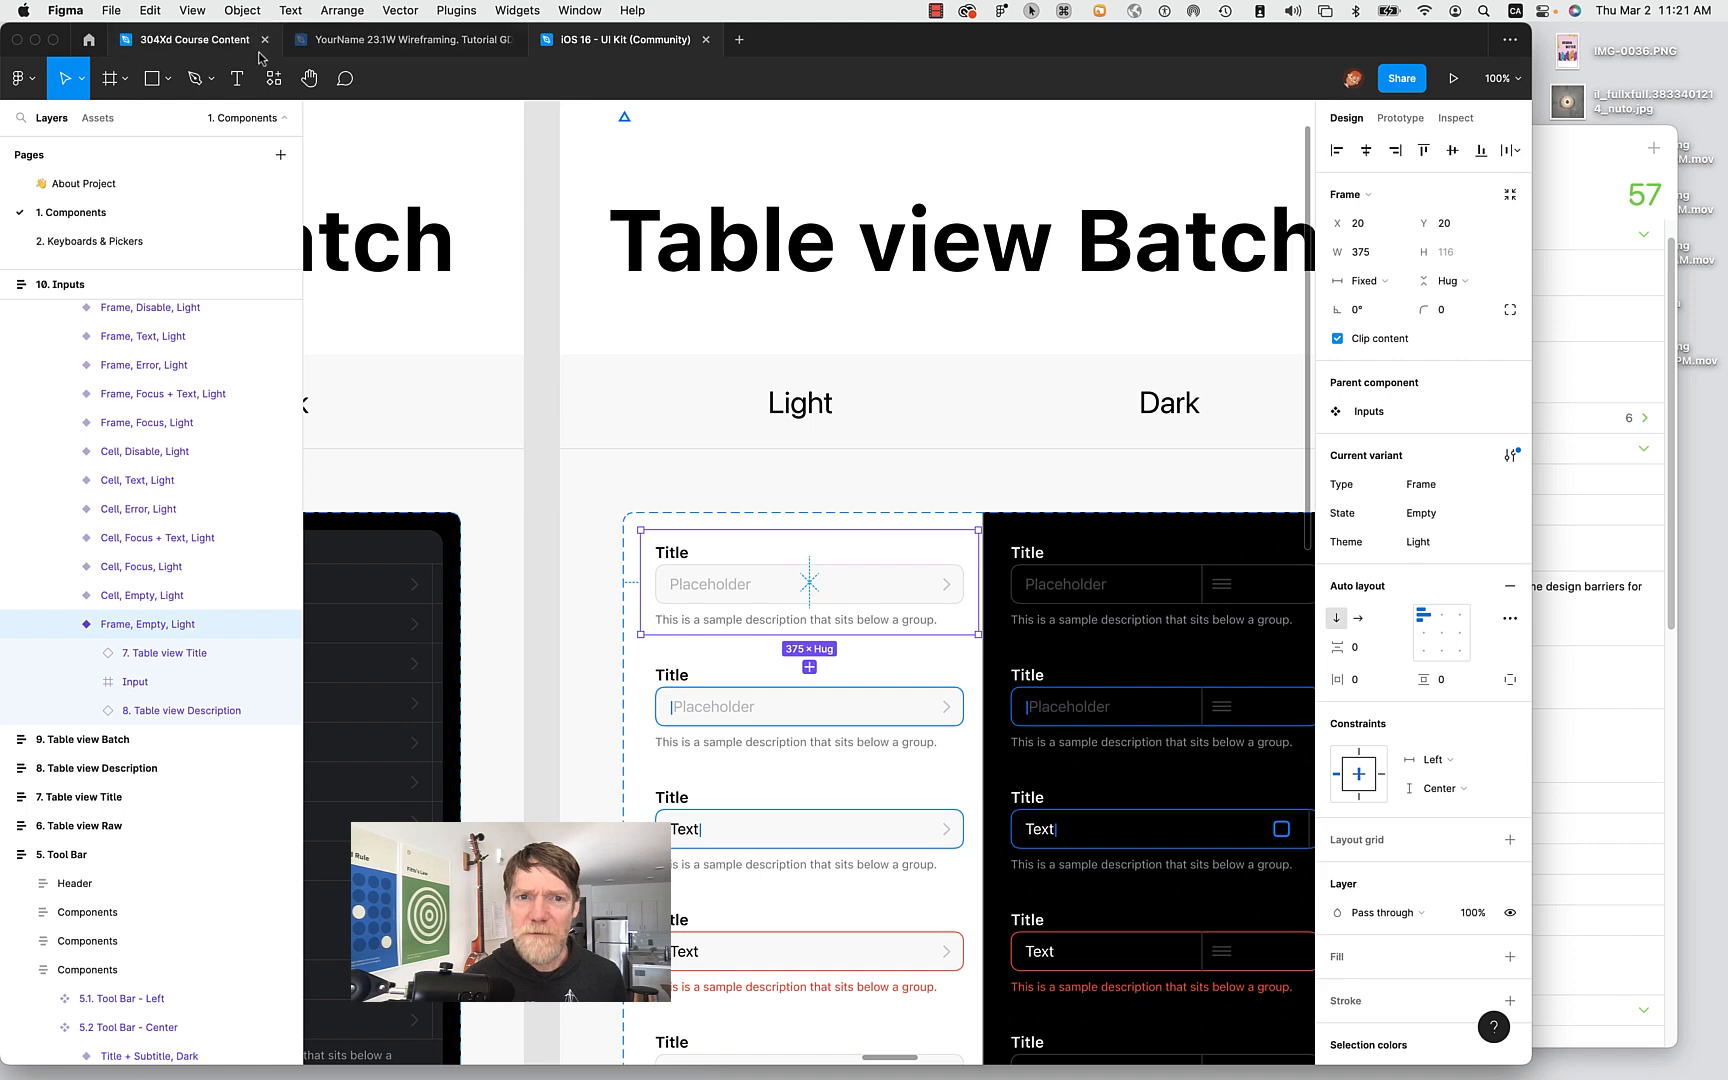
pyautogui.click(382, 45)
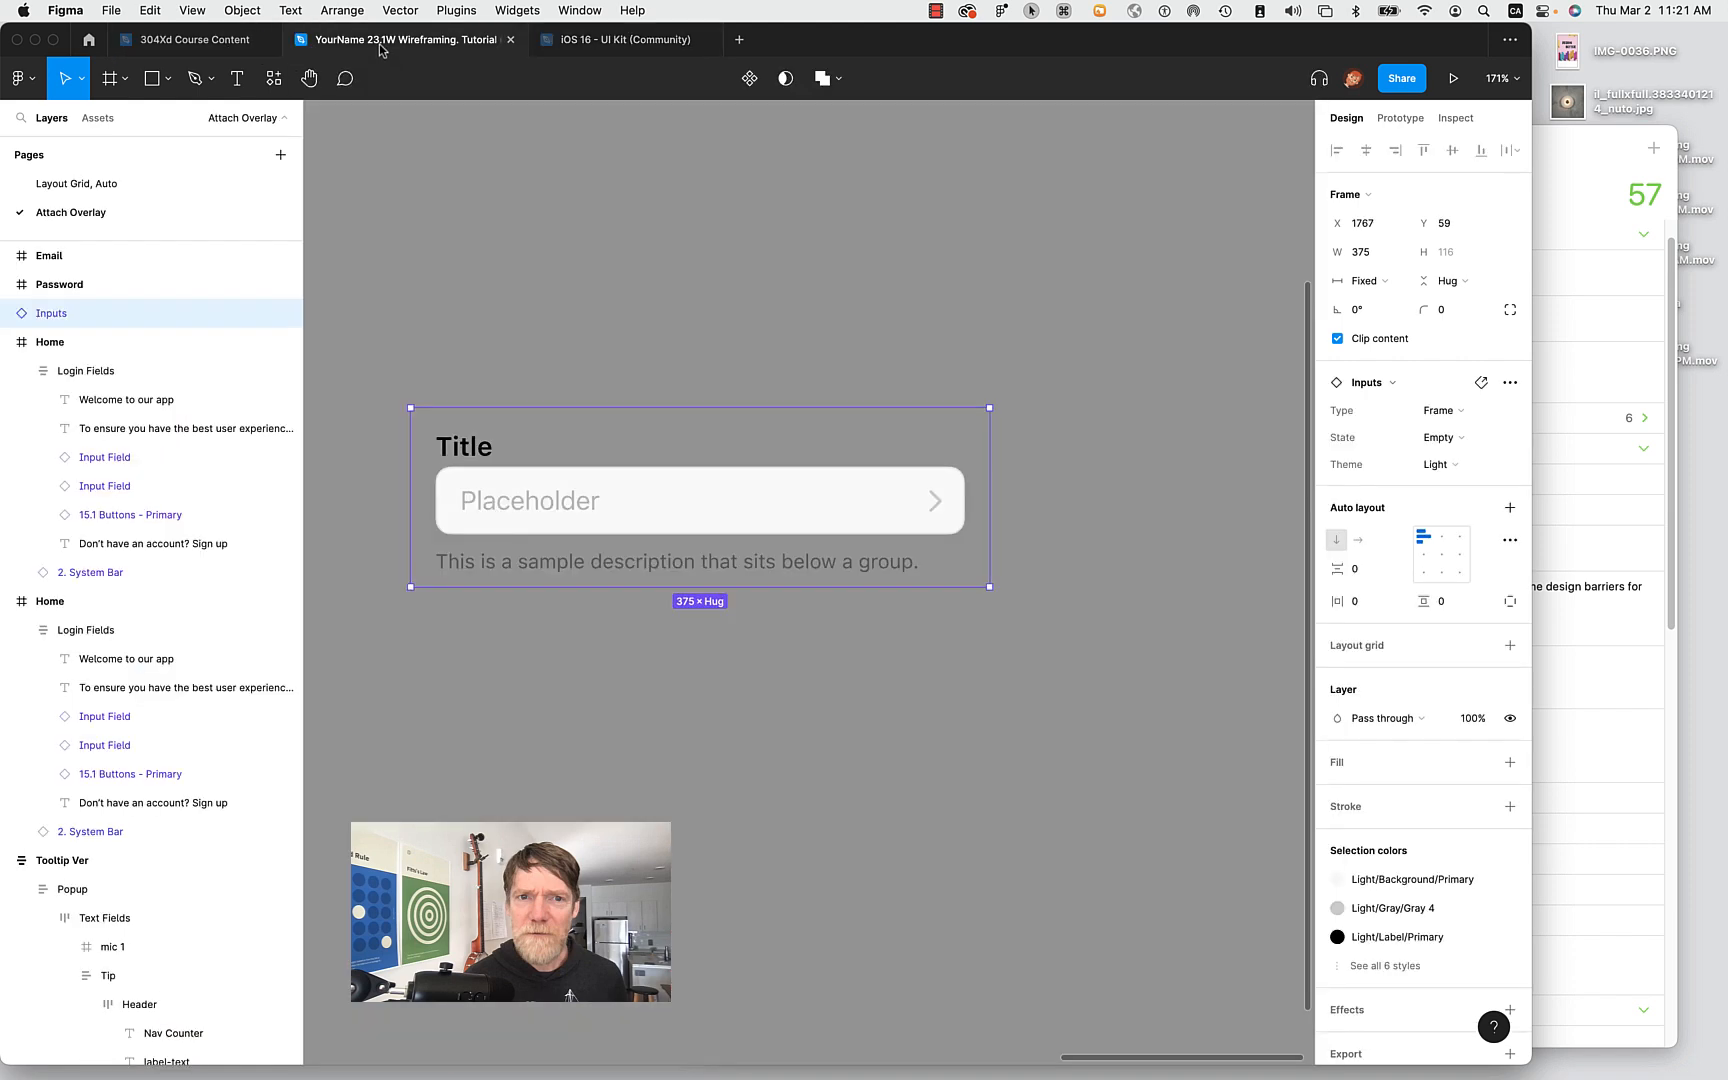
pyautogui.rightClick(553, 492)
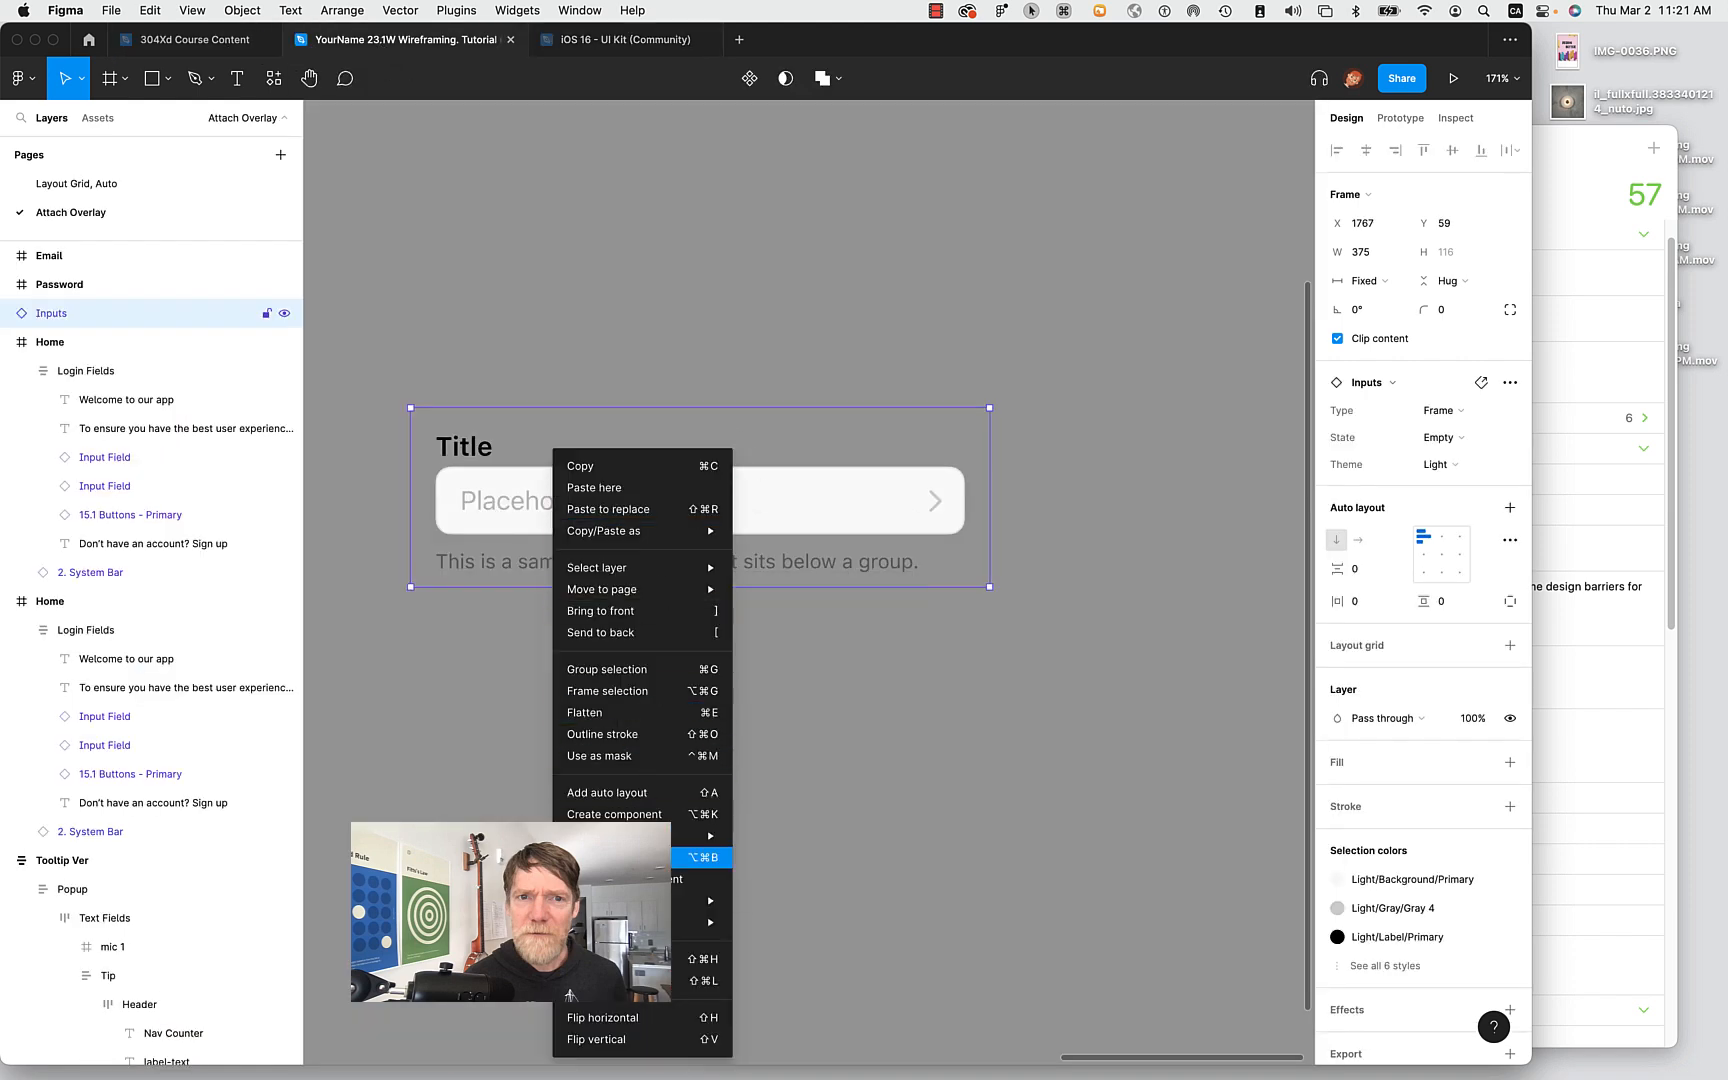
pyautogui.click(640, 857)
pyautogui.click(501, 501)
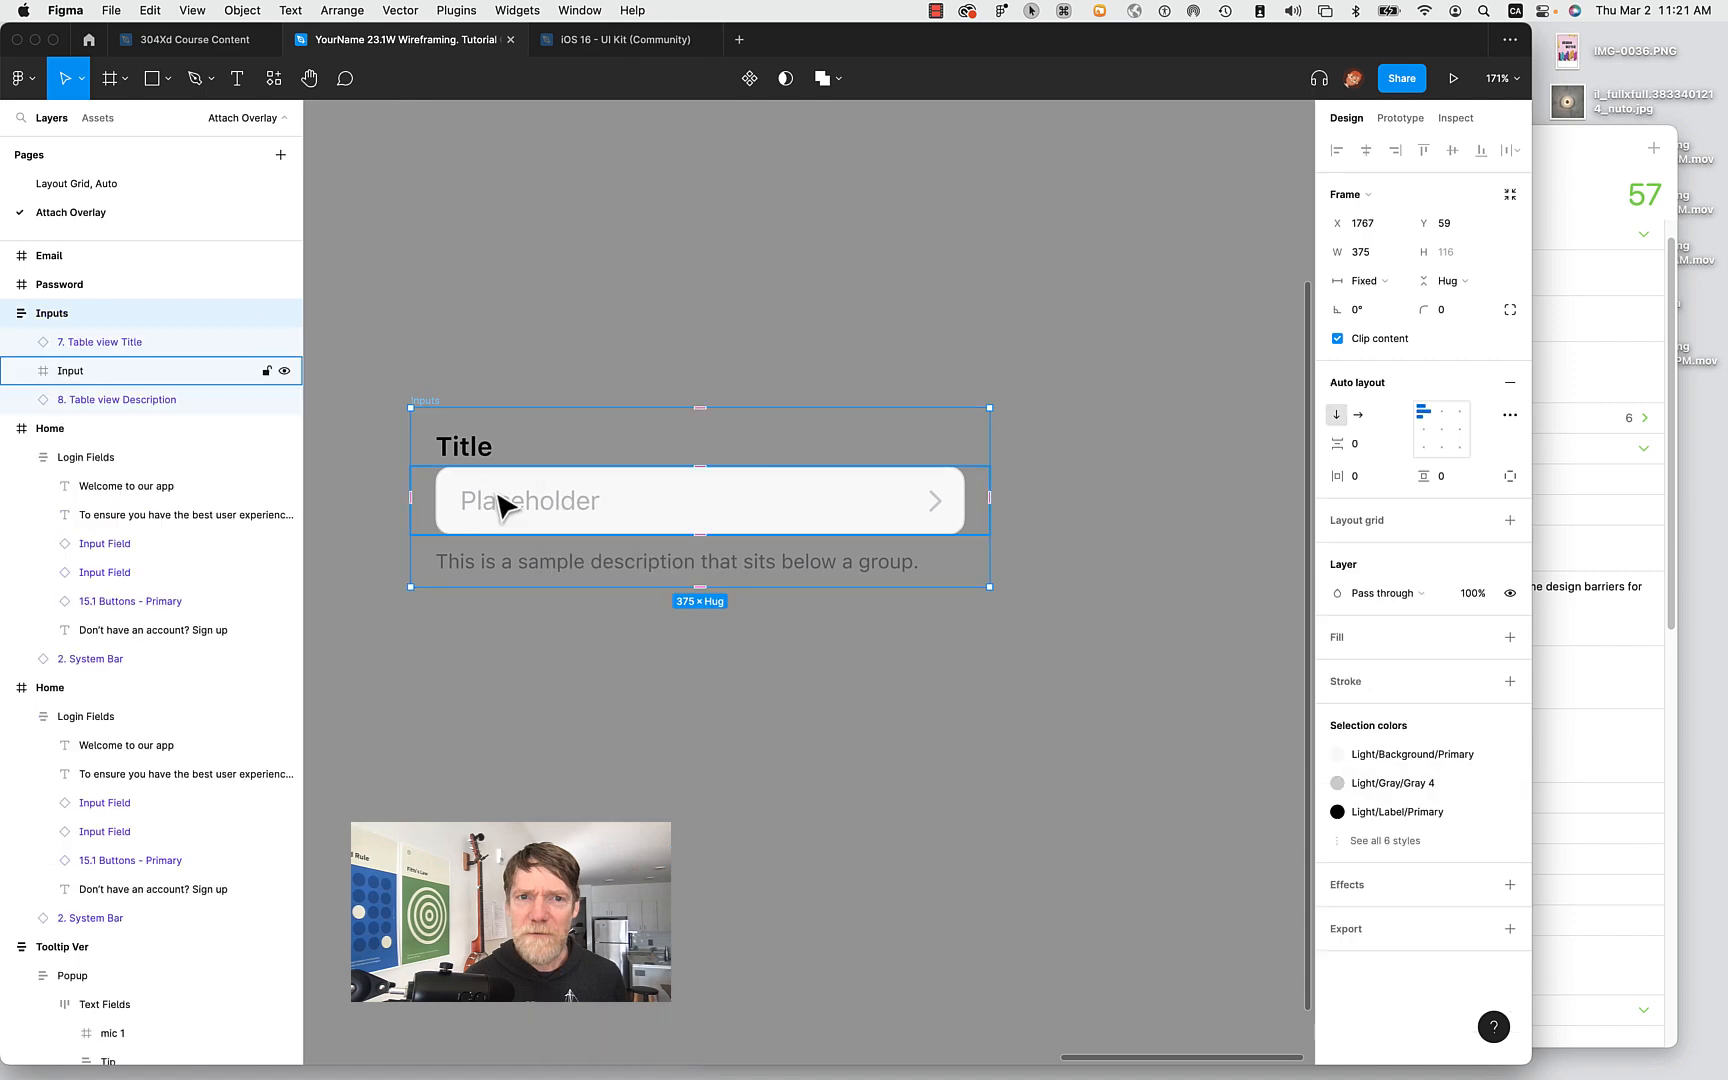
pyautogui.click(500, 502)
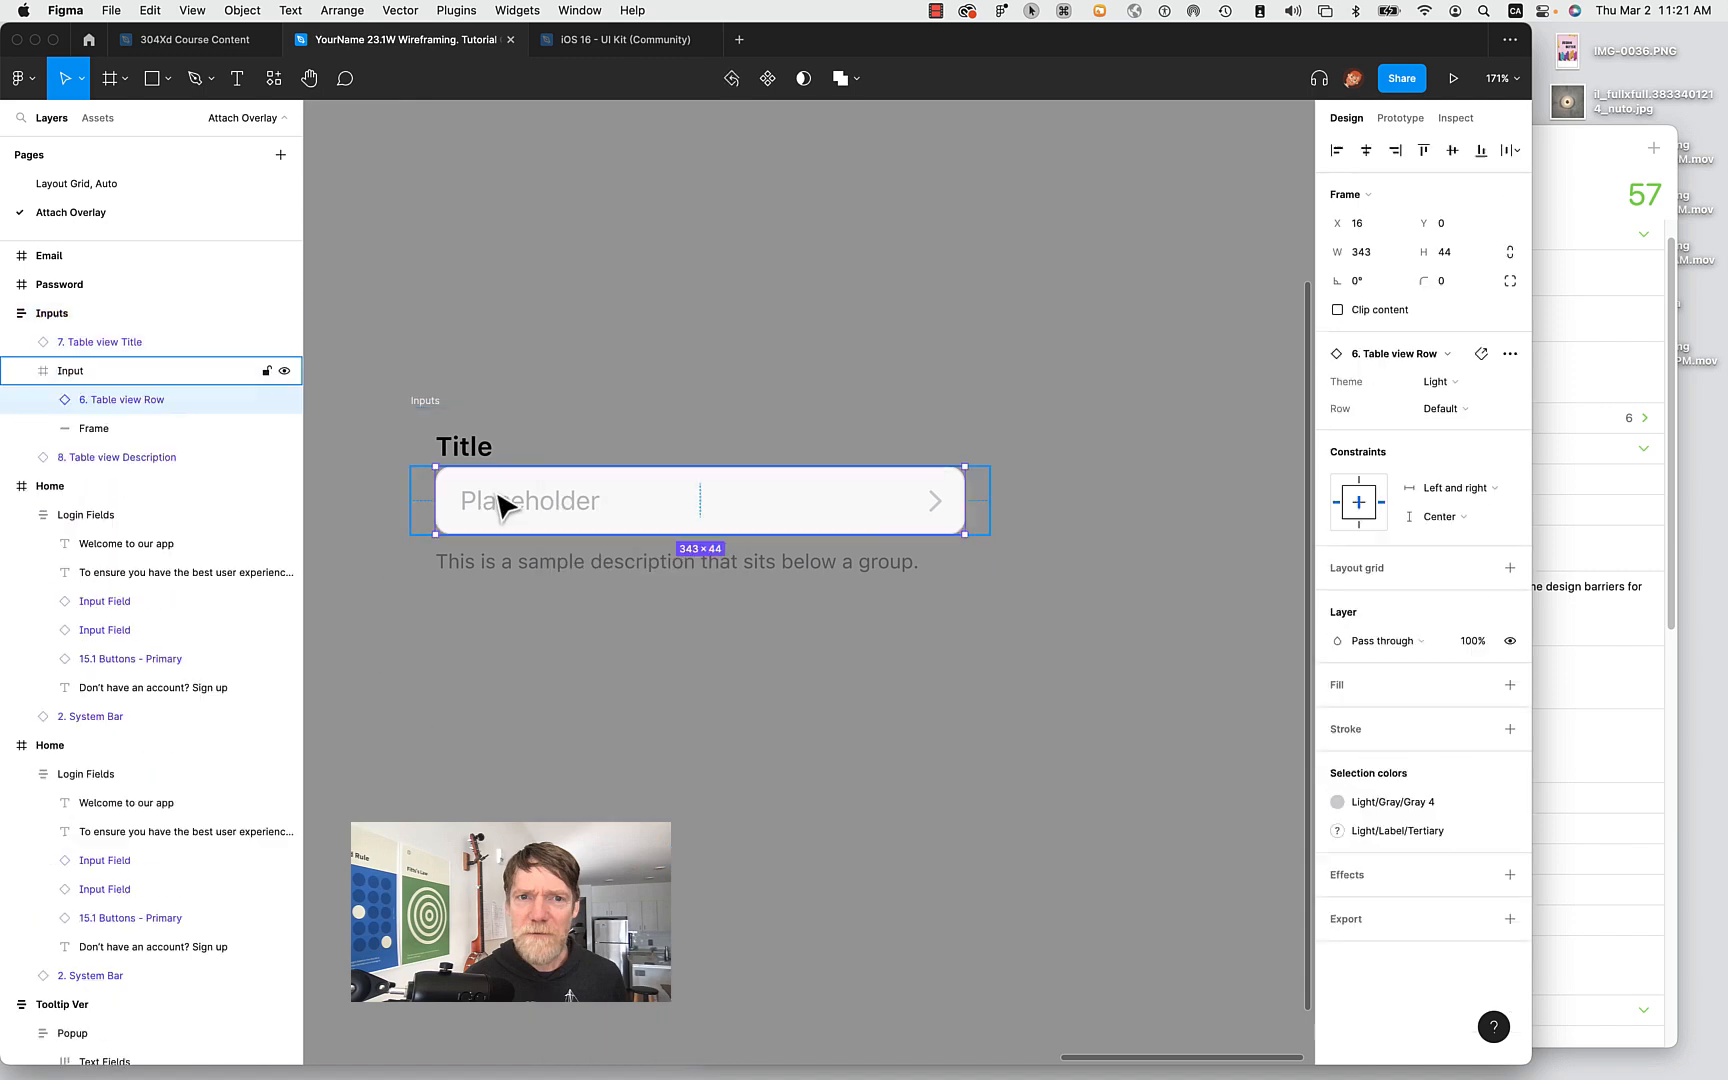
pyautogui.rightClick(183, 402)
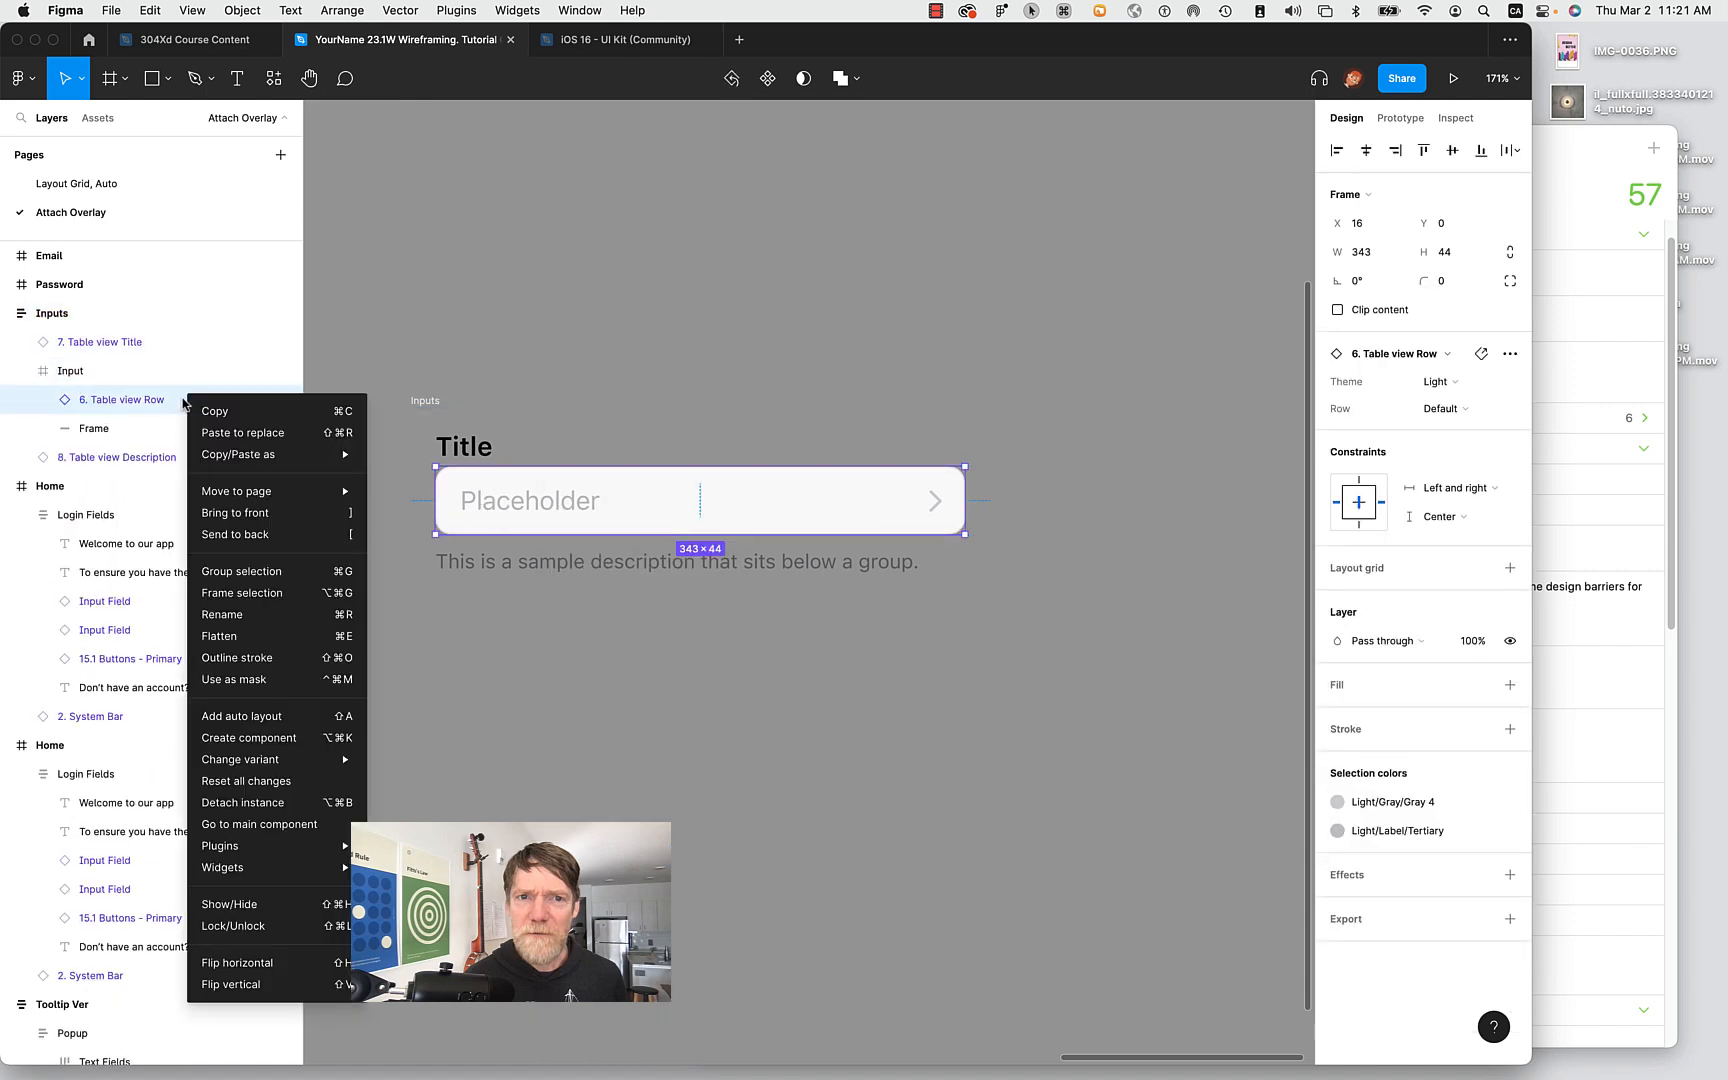
pyautogui.click(246, 802)
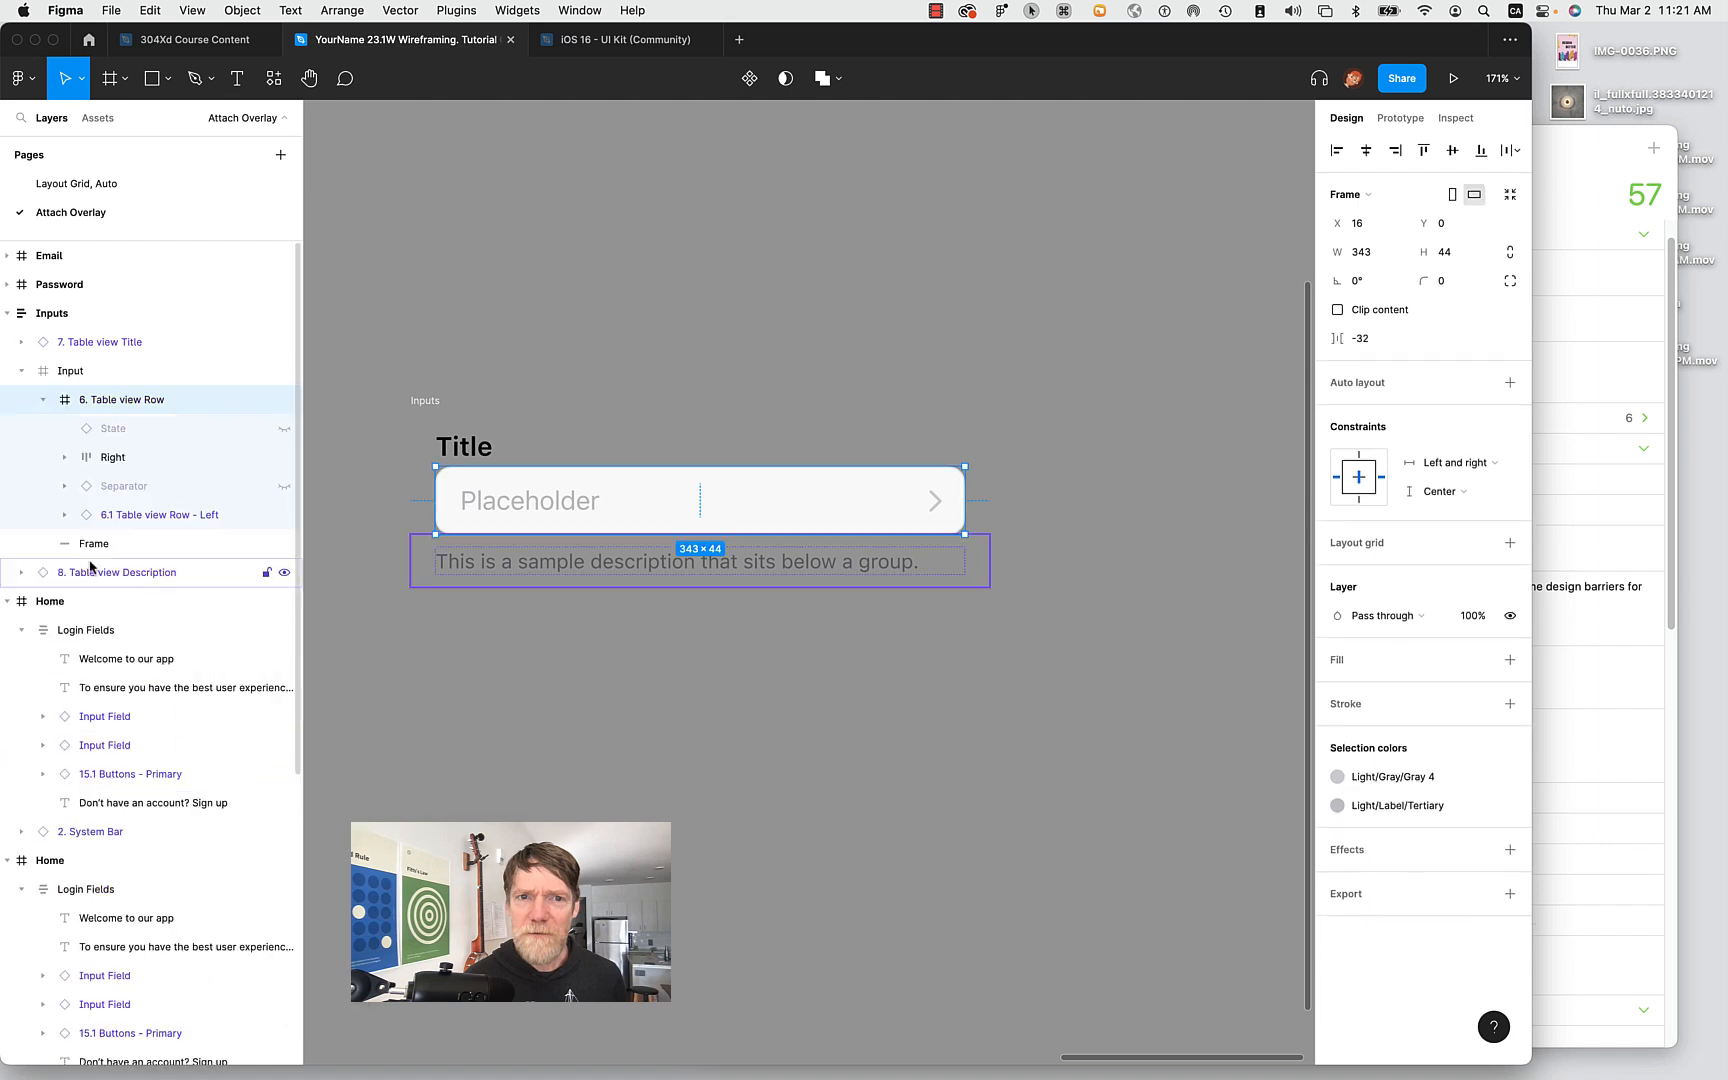
pyautogui.click(124, 520)
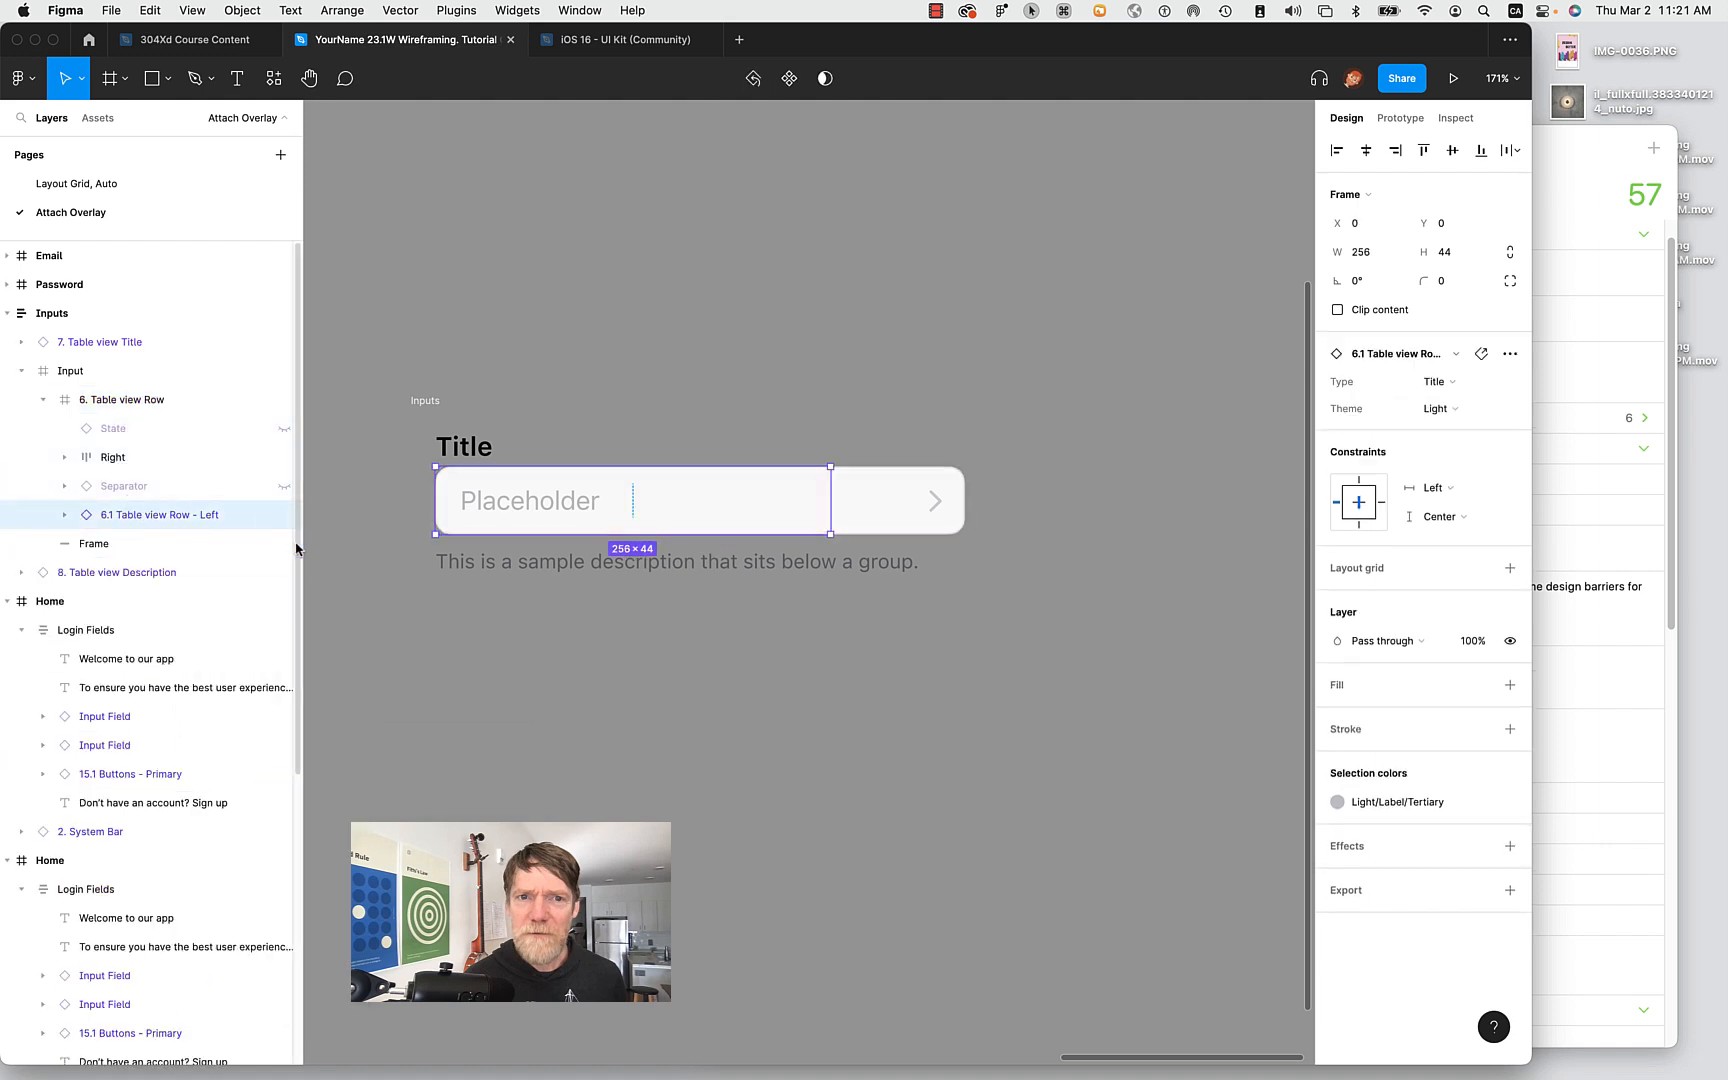
pyautogui.click(918, 847)
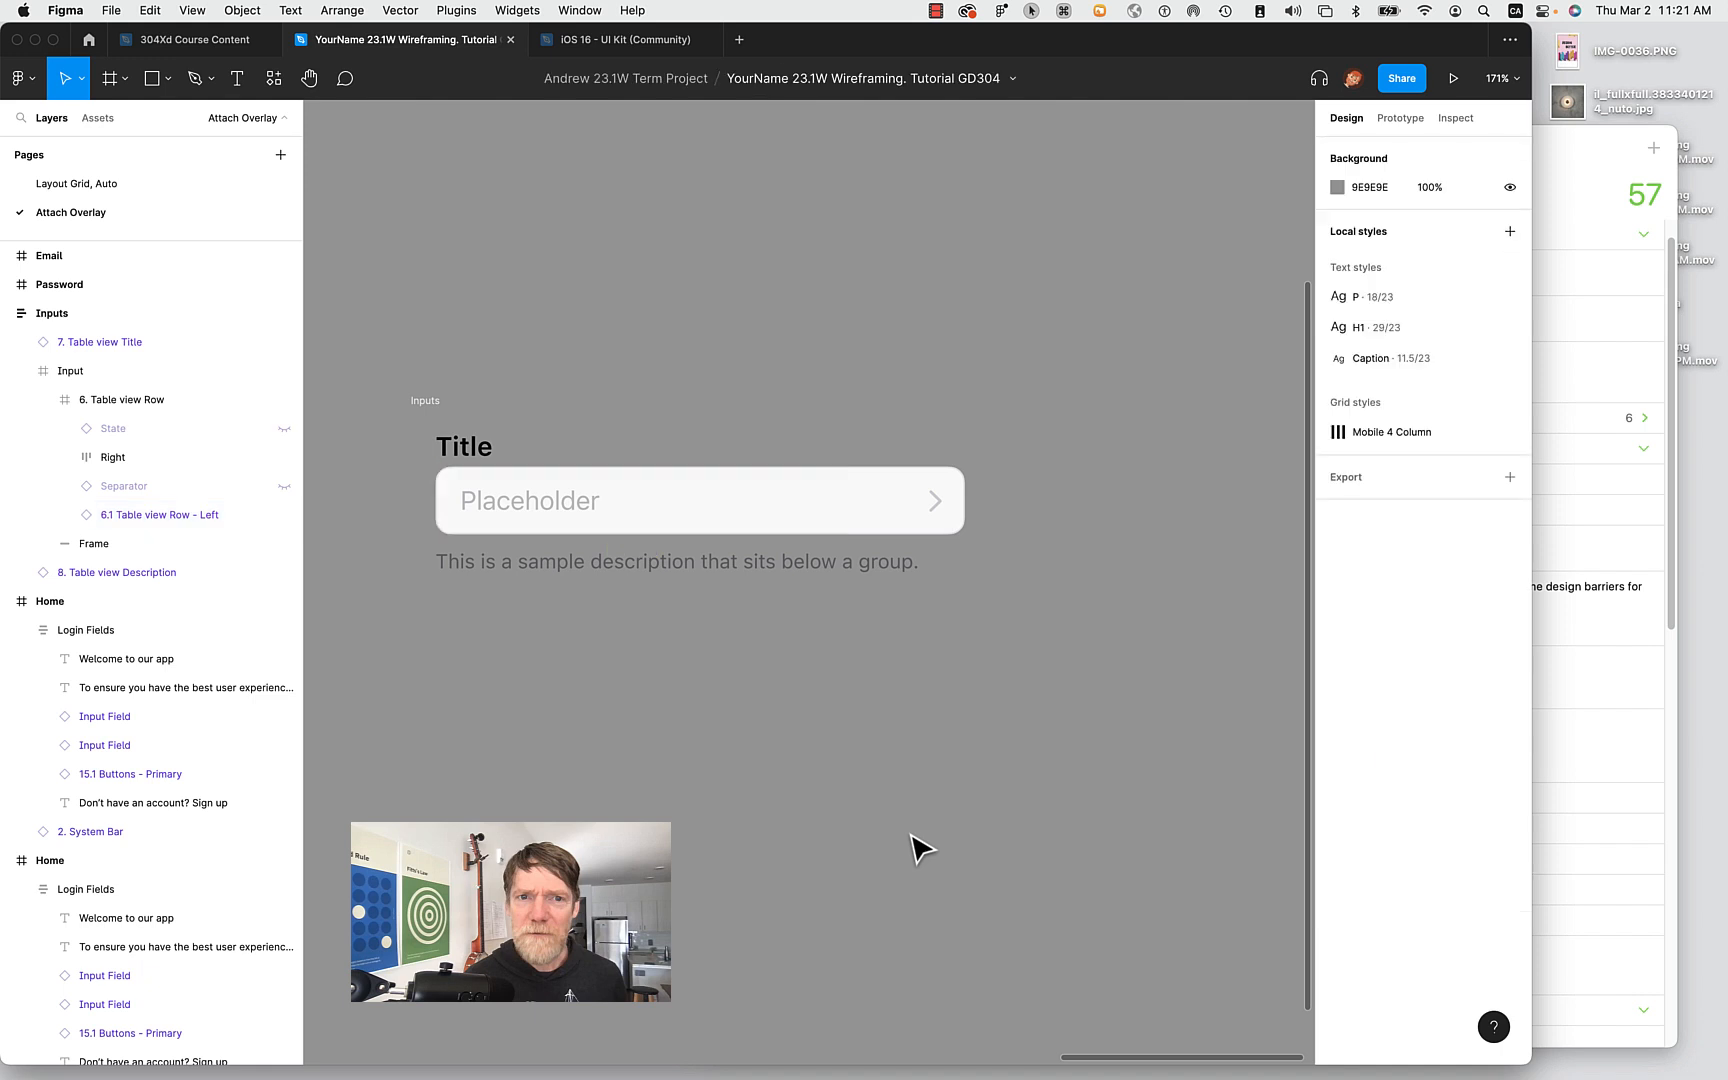
pyautogui.click(428, 400)
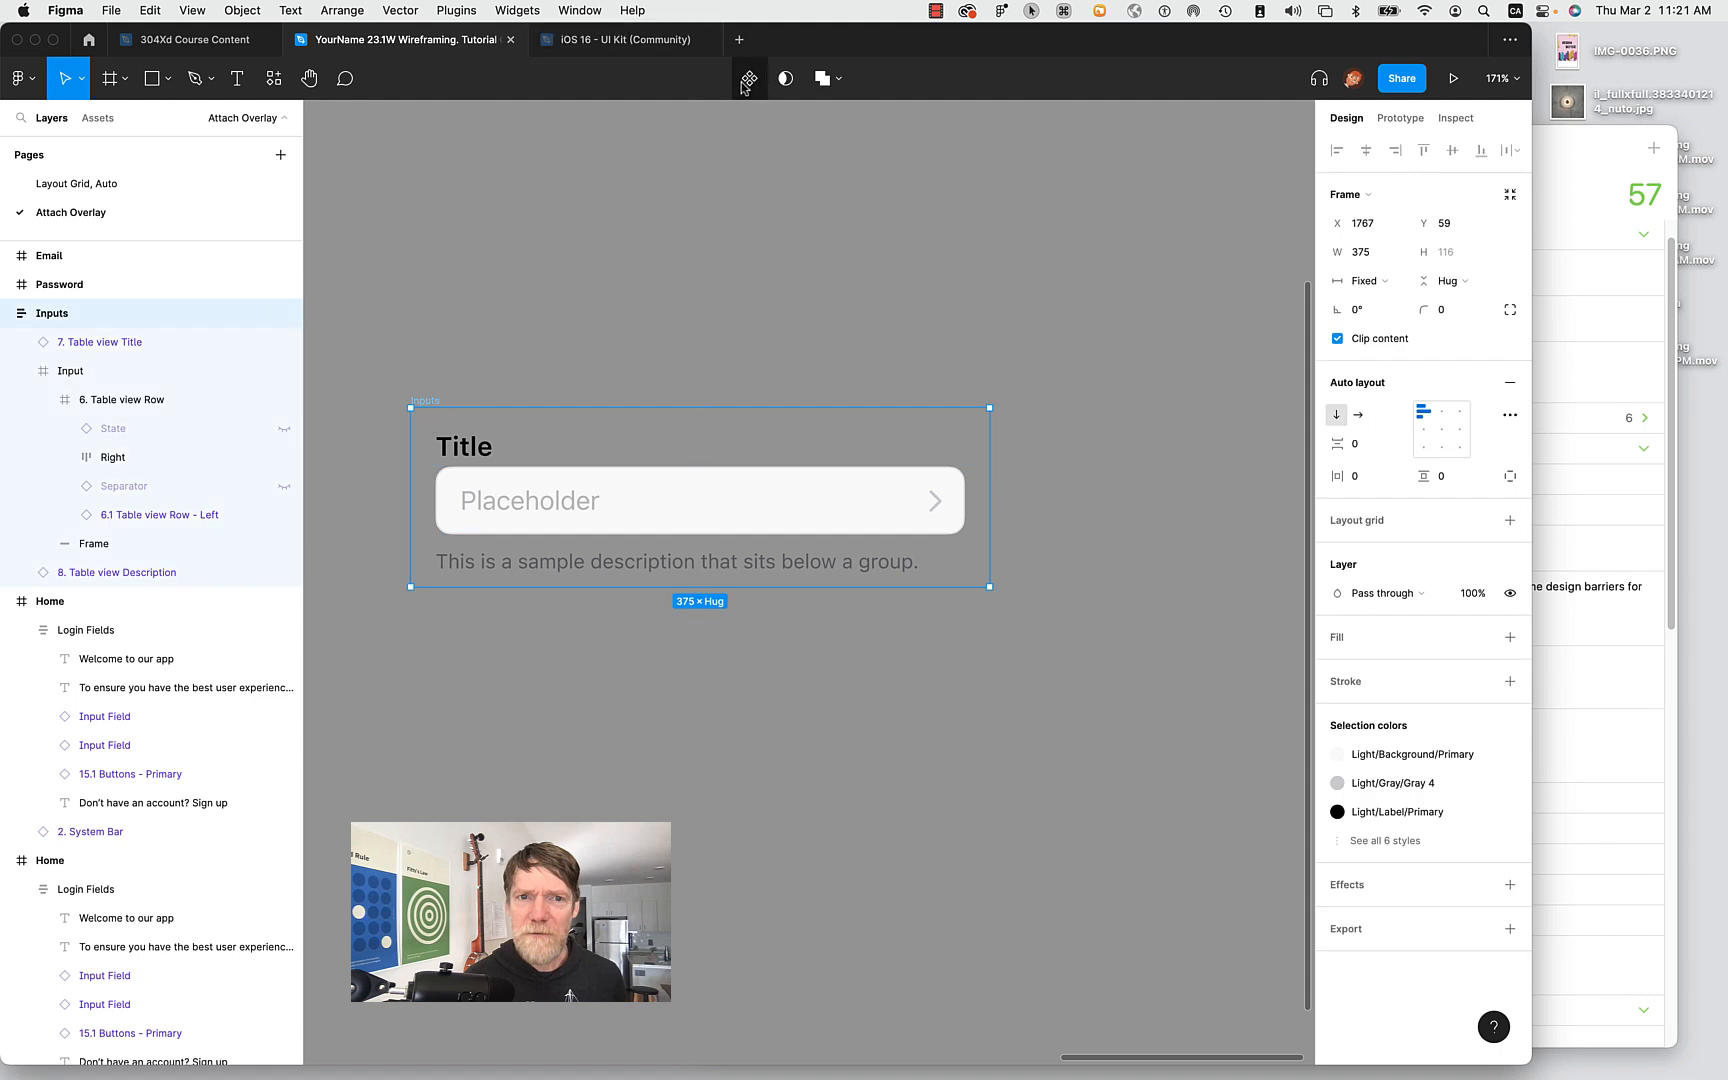
pyautogui.click(412, 346)
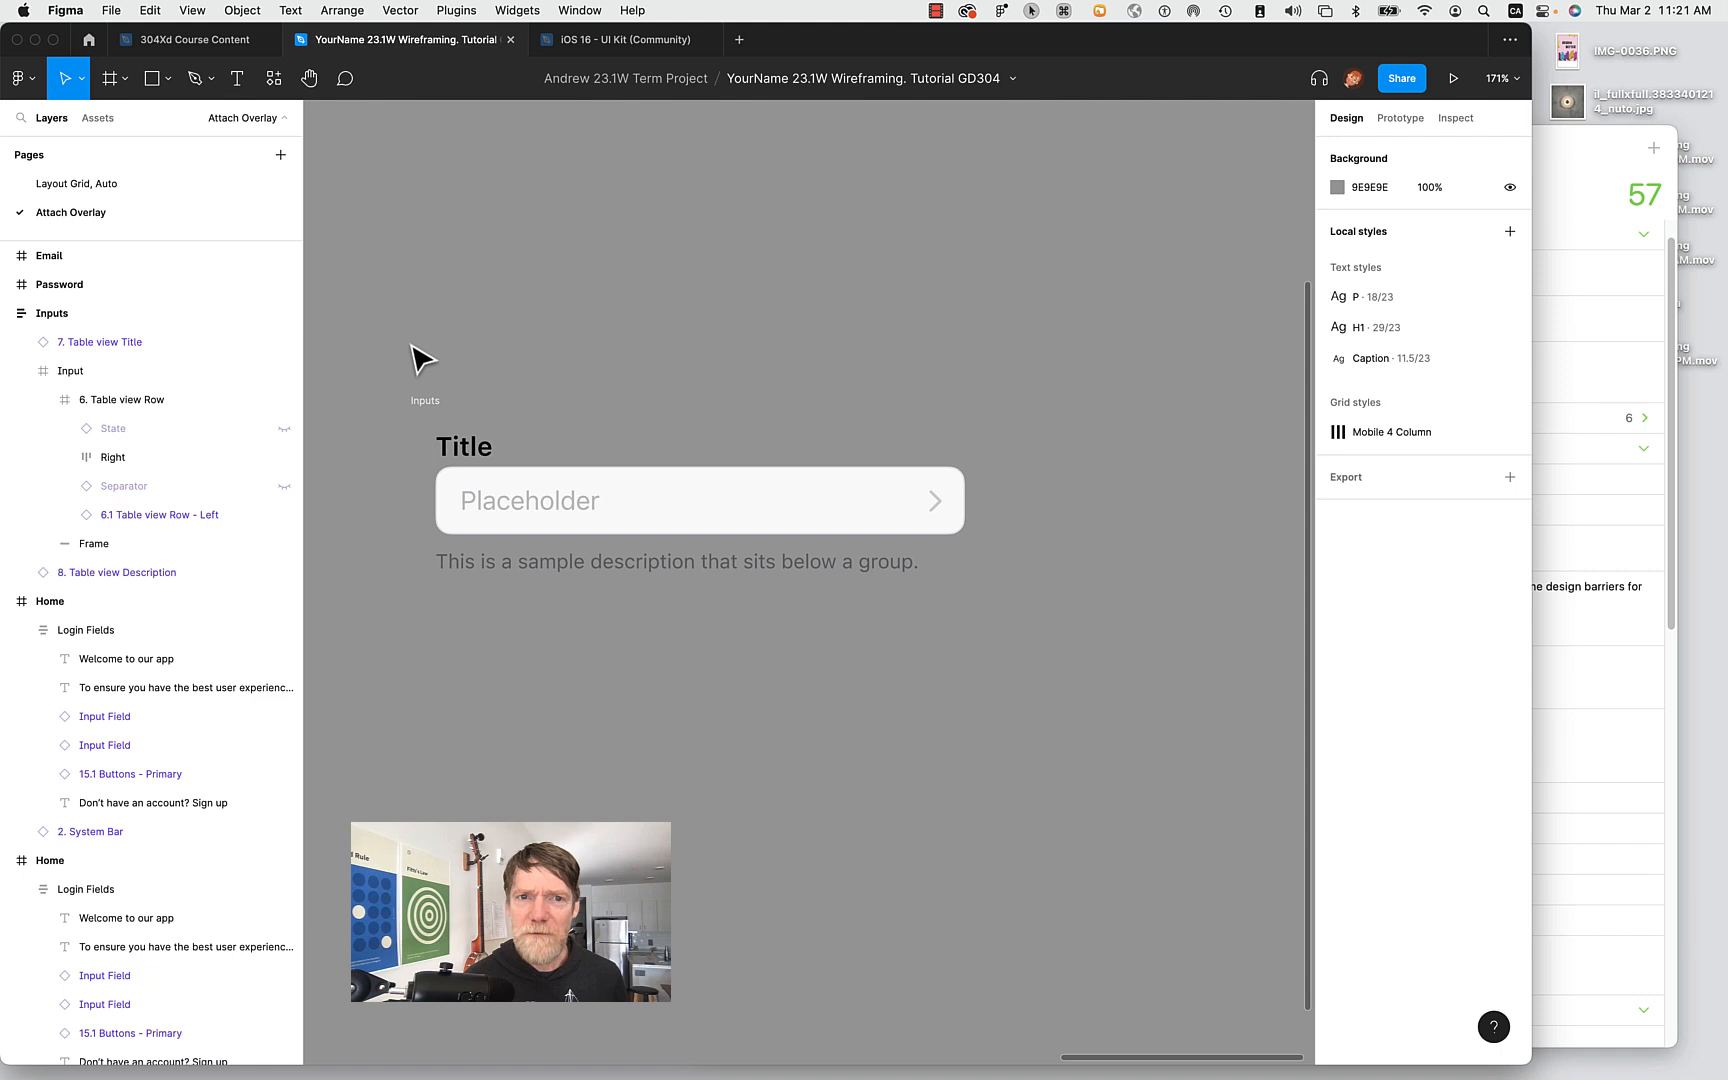
pyautogui.moveTo(365, 365); pyautogui.dragTo(1080, 667)
# Delete the Inputs frame and place a copy of the Email input field outside the phone screen.
pyautogui.press('Delete')
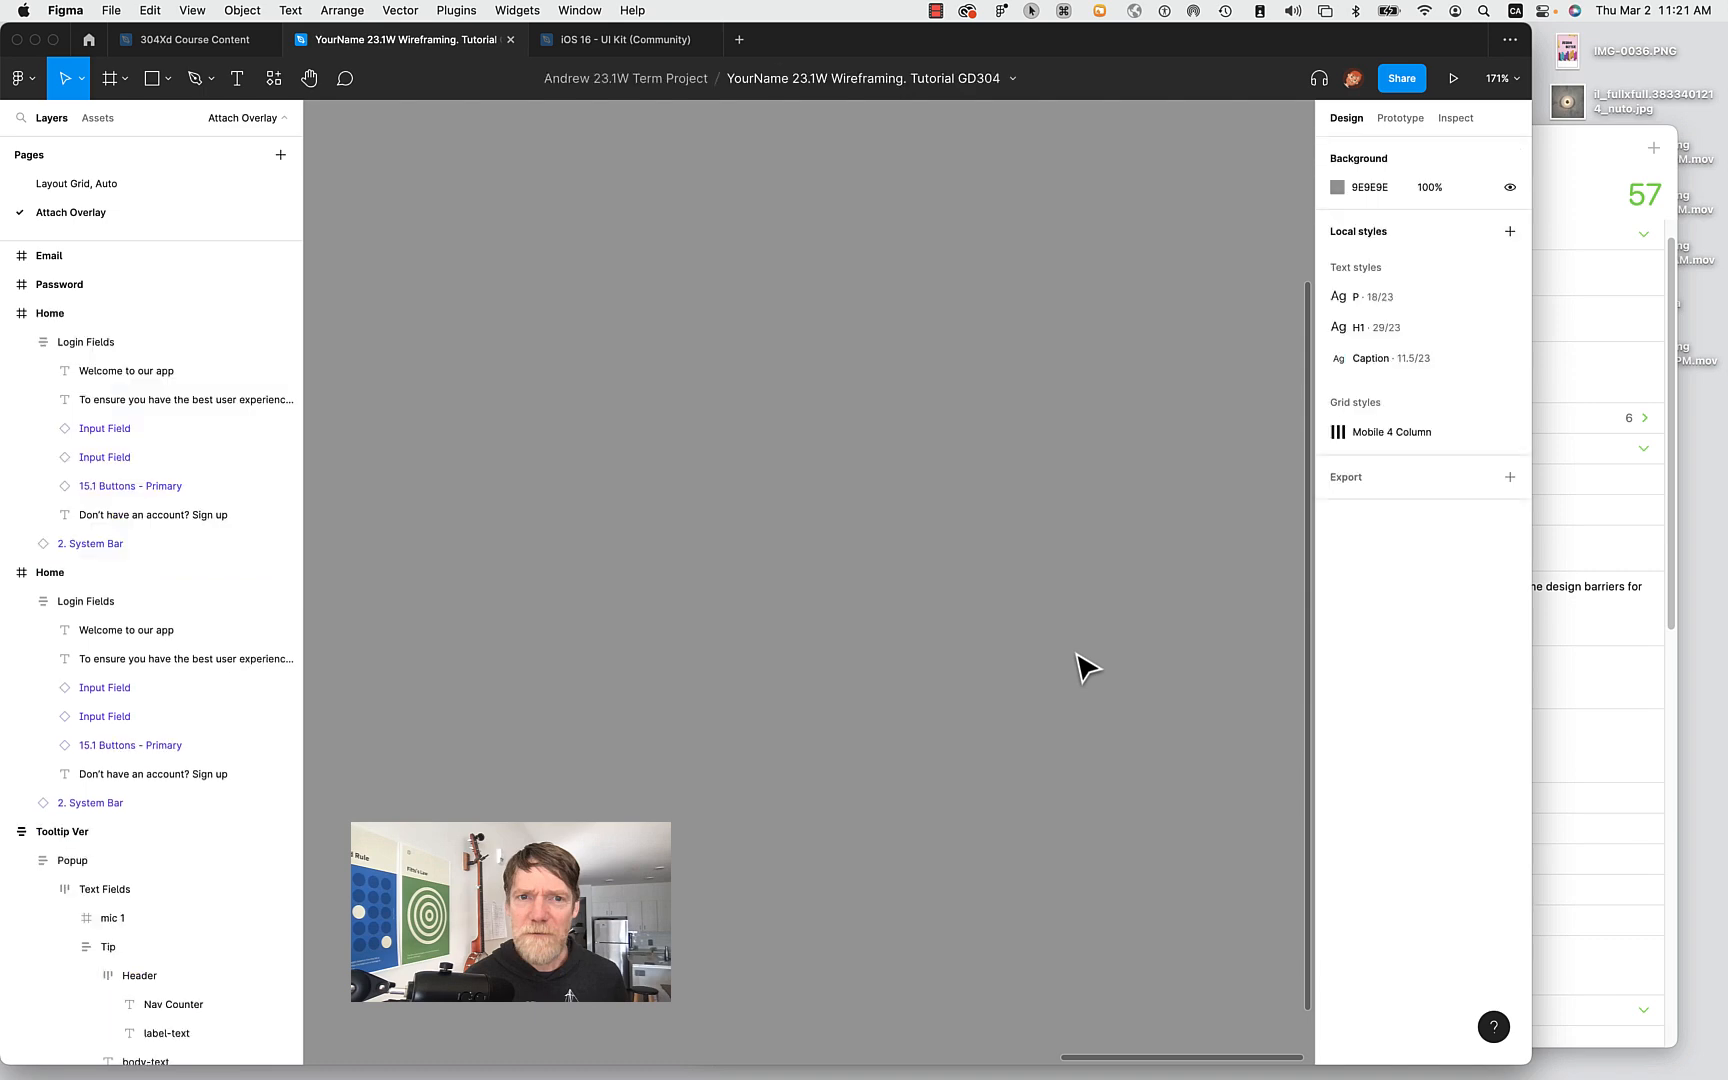
pyautogui.hscroll(-10, 1076, 654)
pyautogui.hscroll(5, 1078, 655)
pyautogui.hscroll(2, 1083, 665)
pyautogui.doubleClick(841, 386)
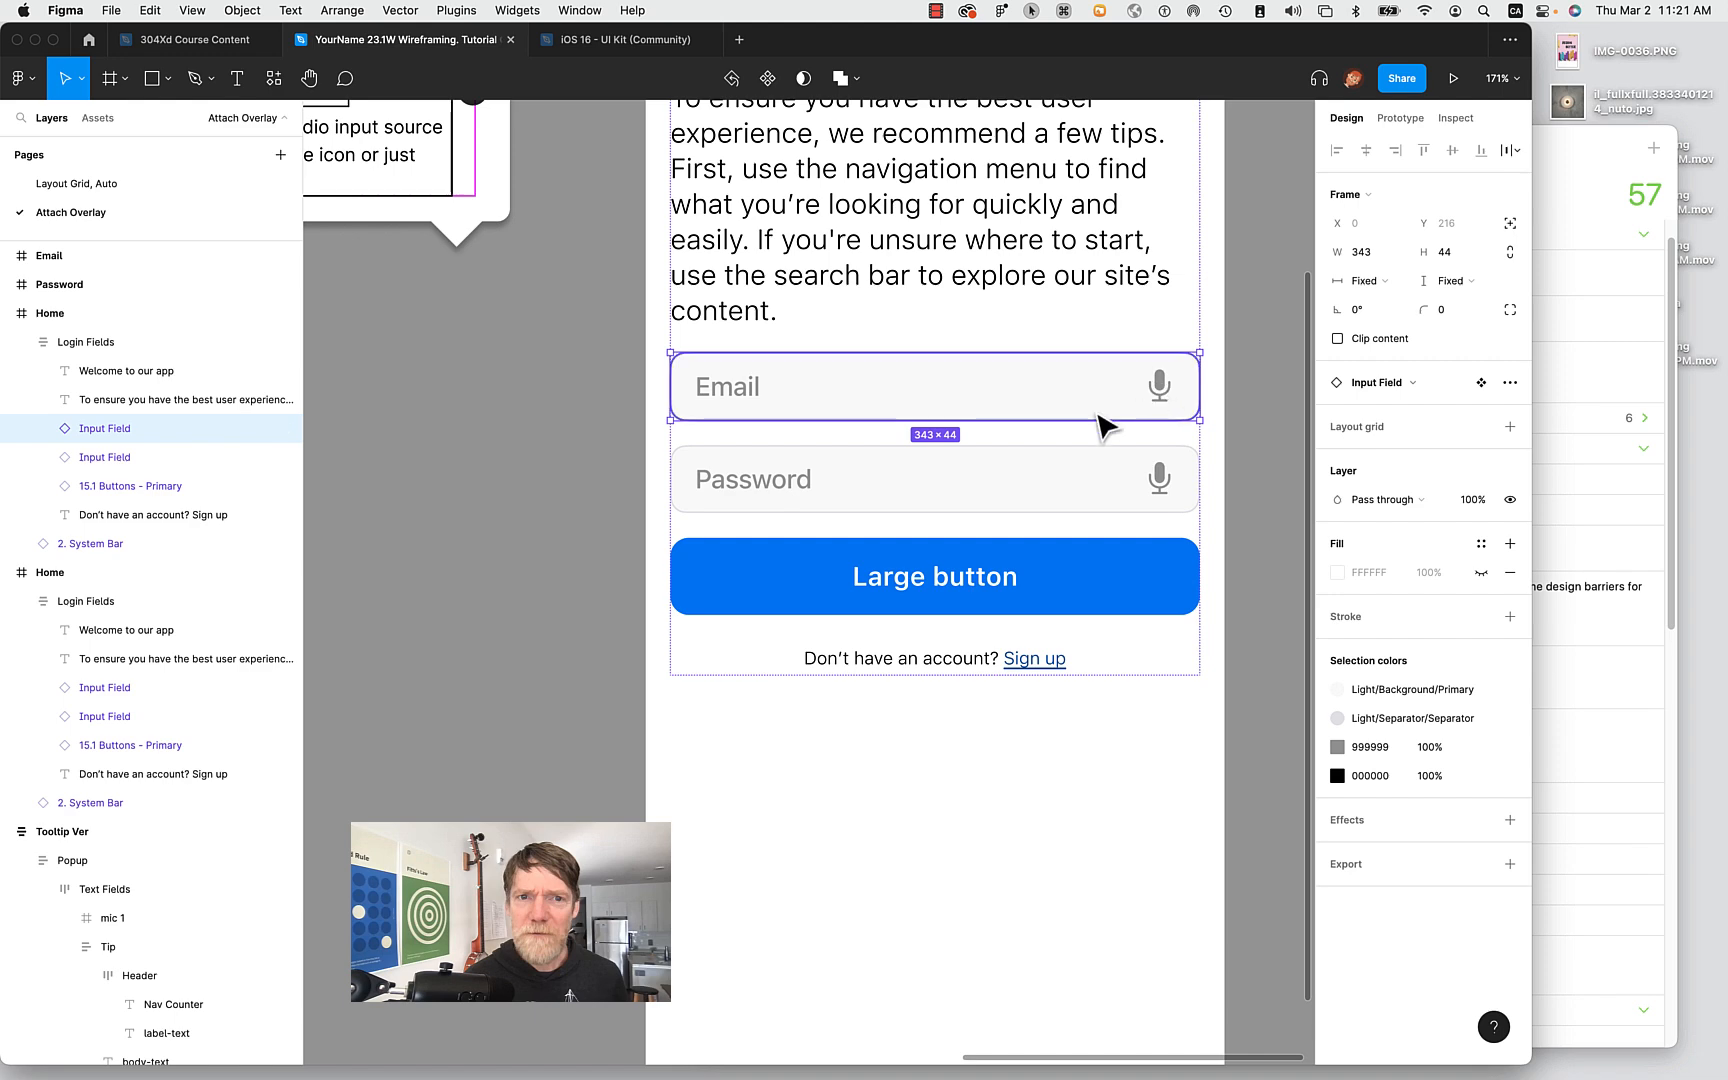
pyautogui.click(490, 505)
pyautogui.hscroll(-5, 490, 507)
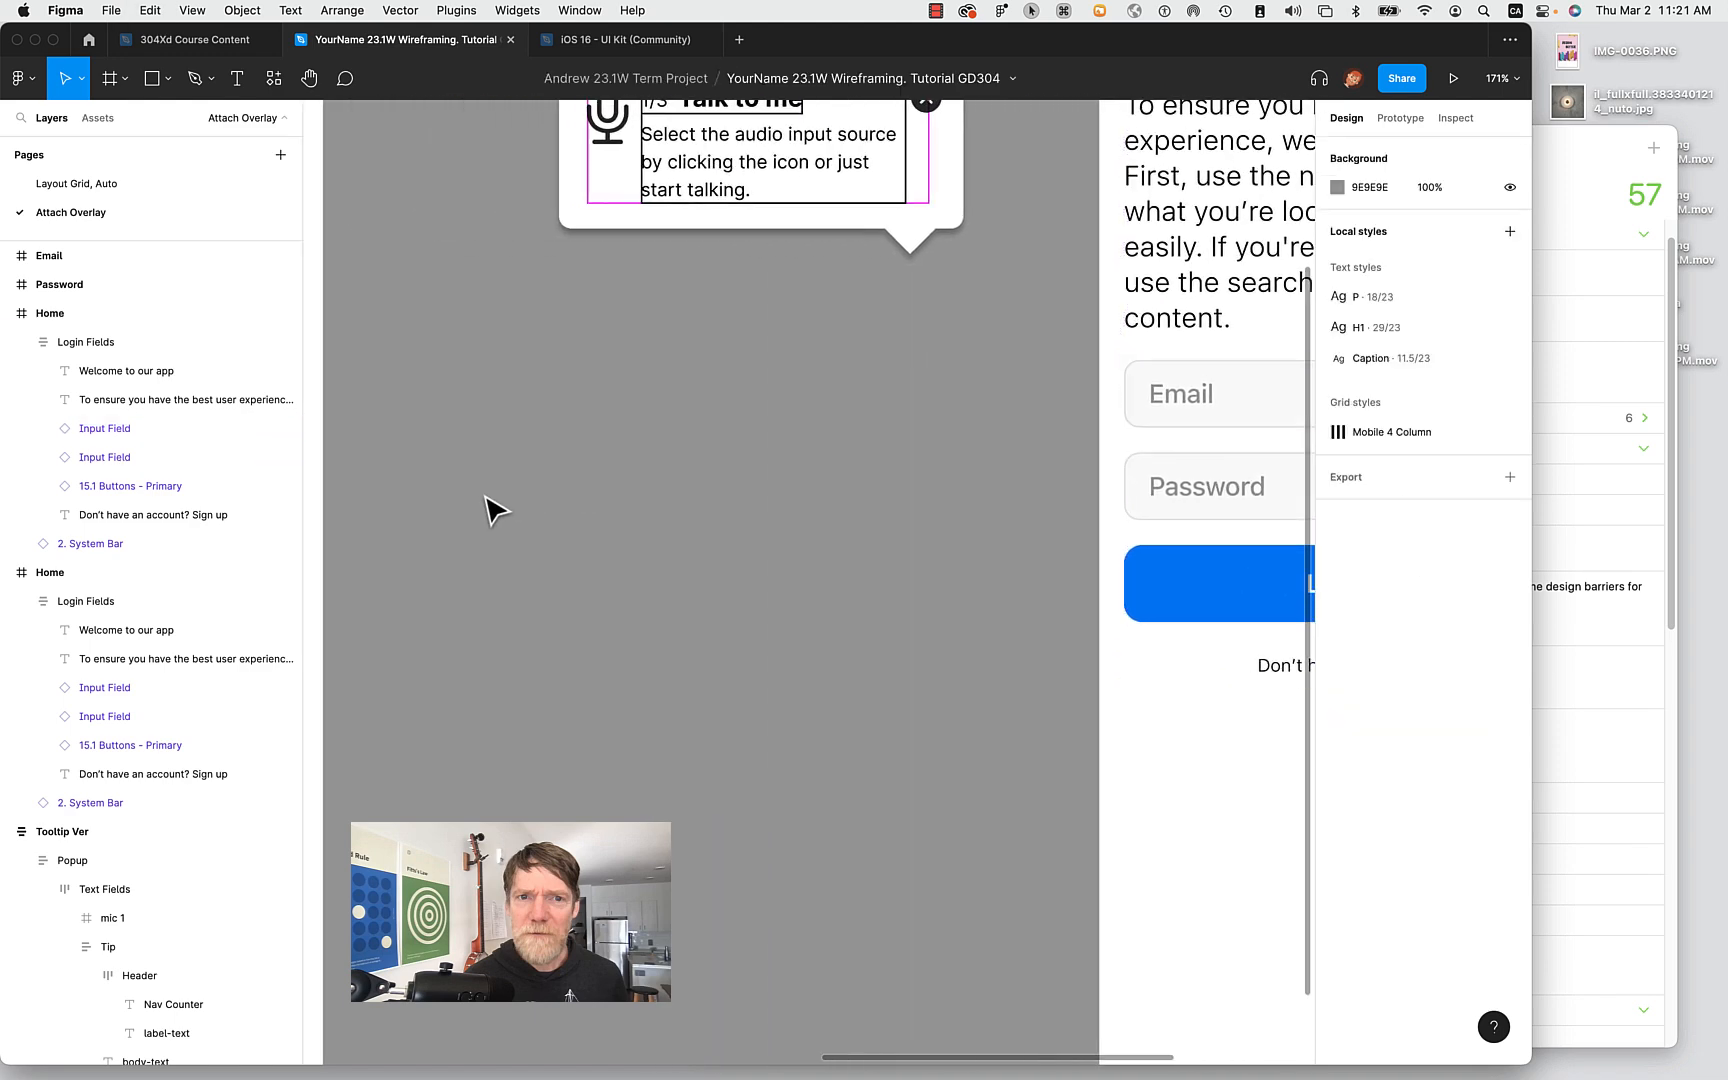
pyautogui.press('super+v')
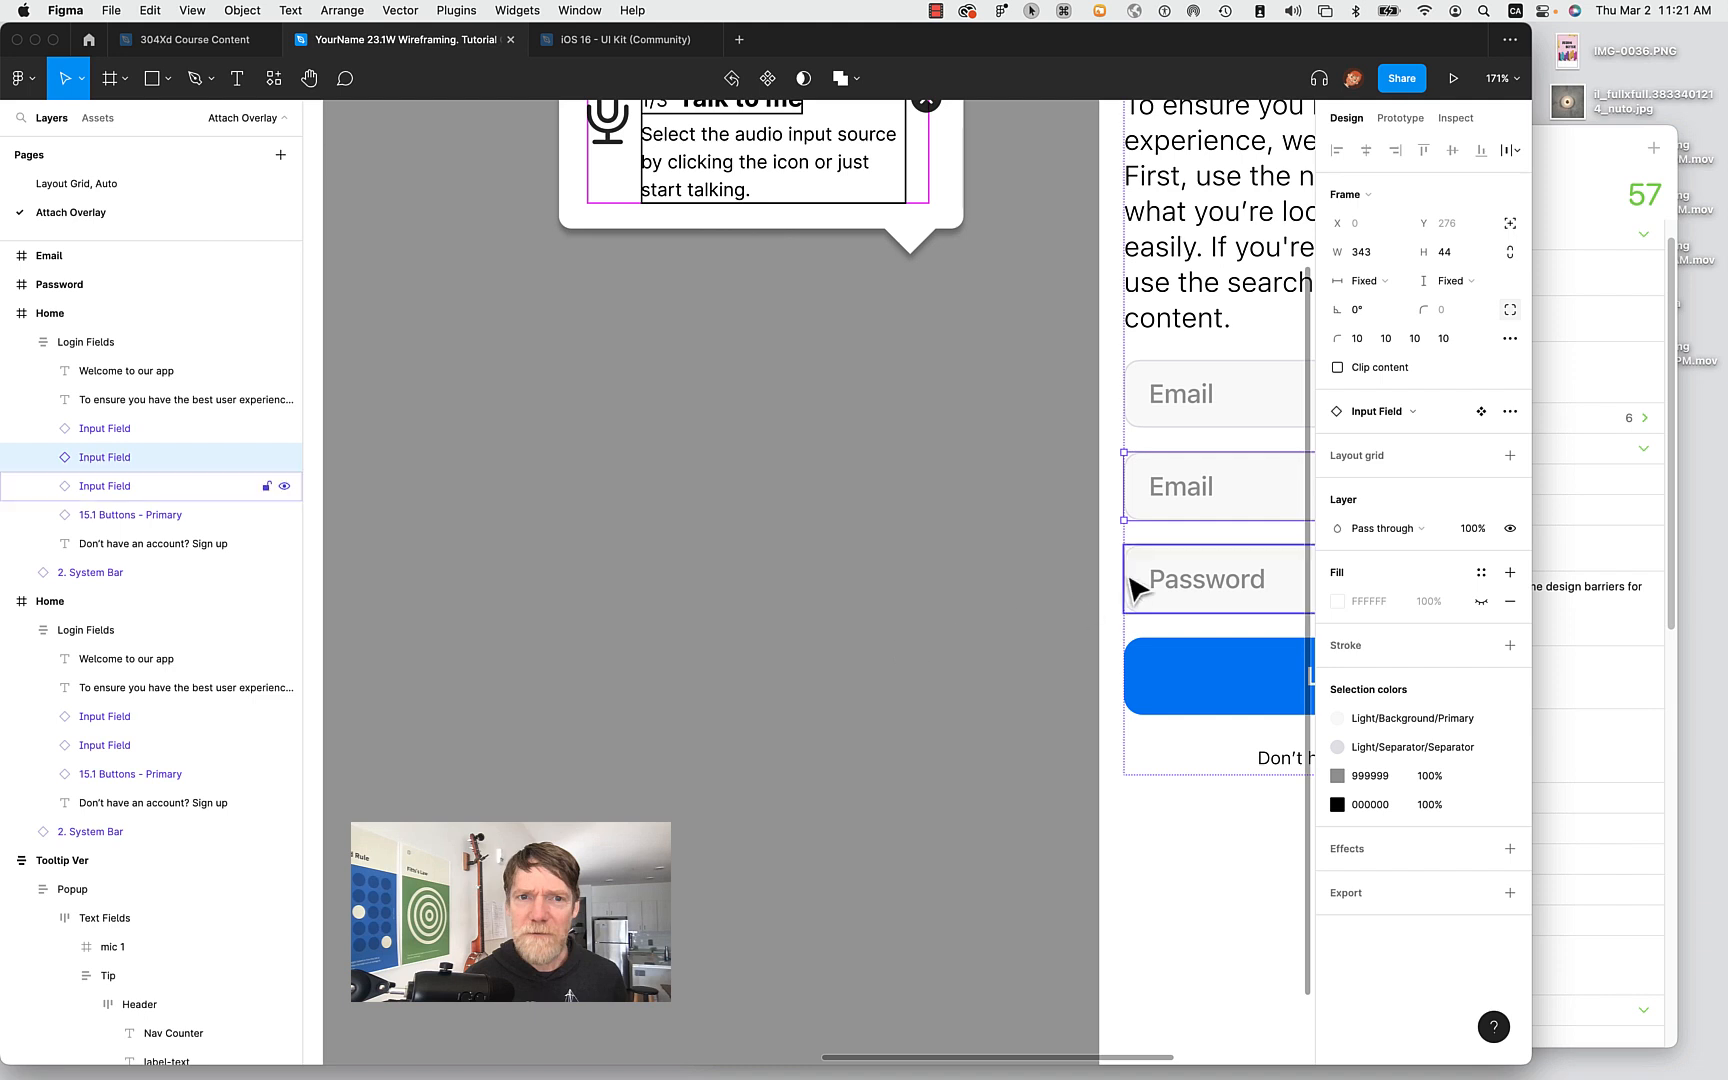
pyautogui.moveTo(1203, 506); pyautogui.dragTo(525, 447)
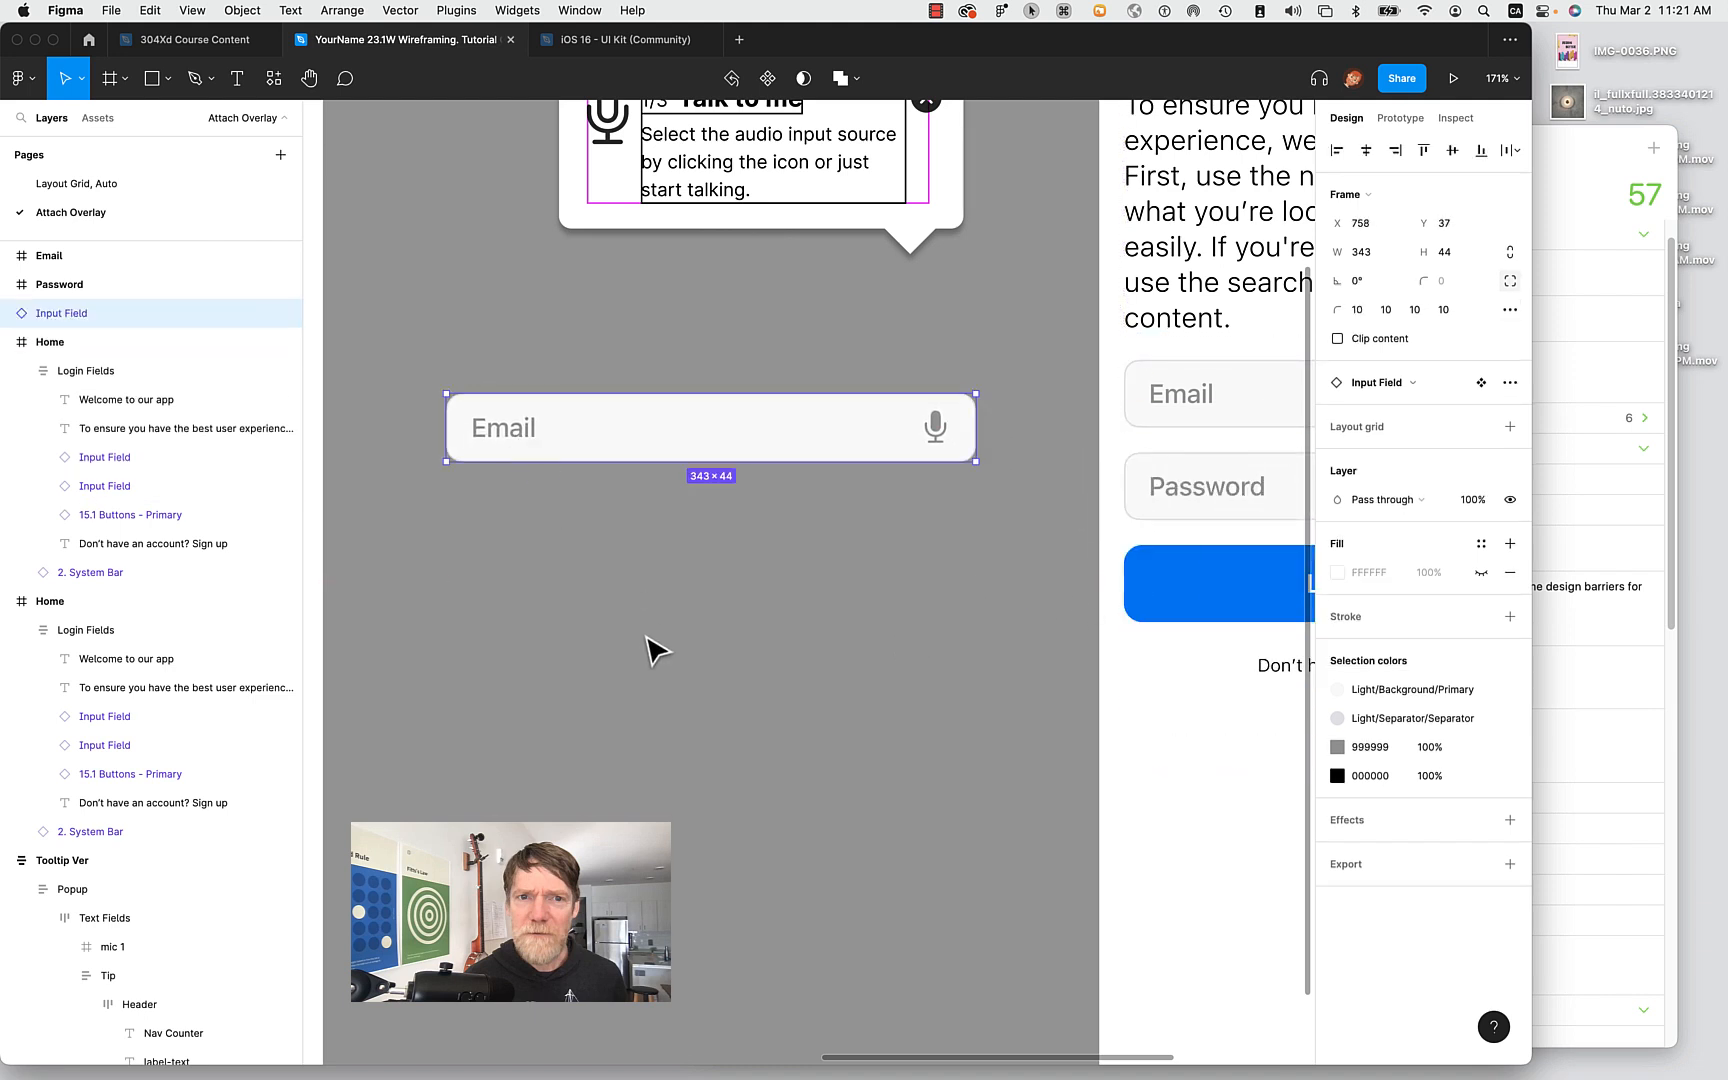
# Replace the copy's Email placeholder text with a sample e-mail address and reselect that text layer.
pyautogui.doubleClick(521, 450)
pyautogui.doubleClick(521, 450)
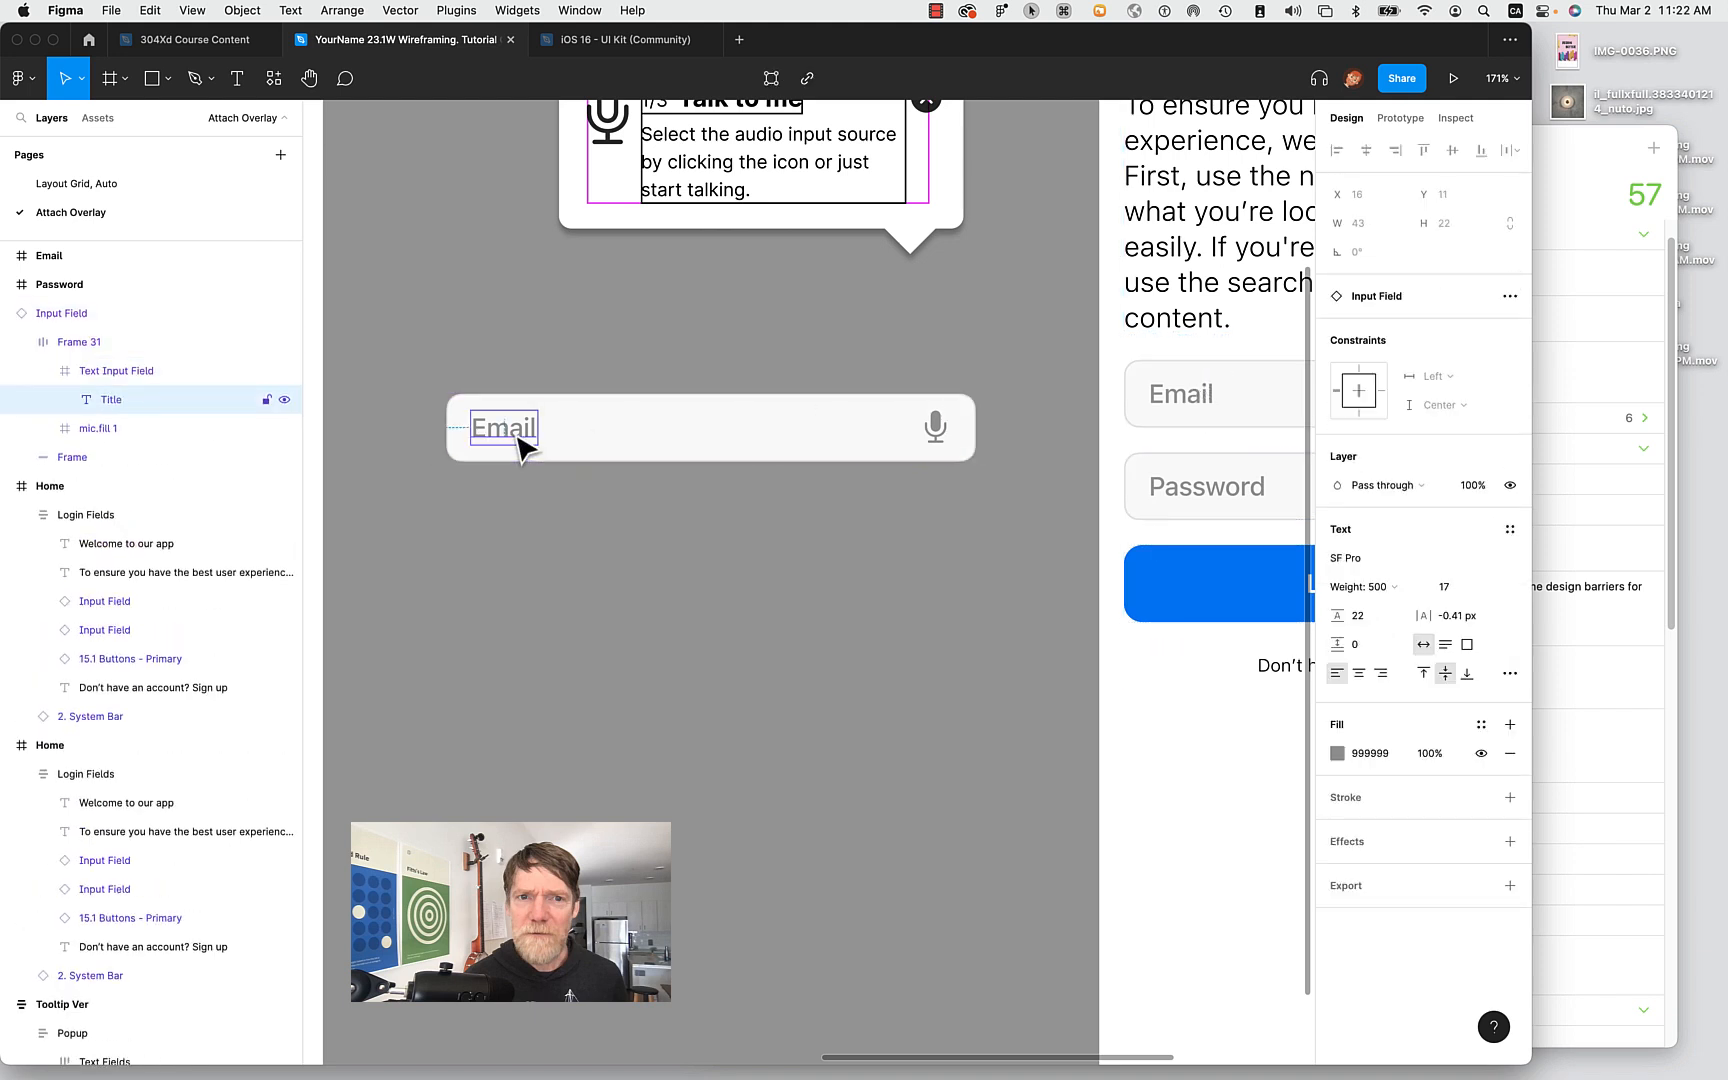
pyautogui.doubleClick(502, 424)
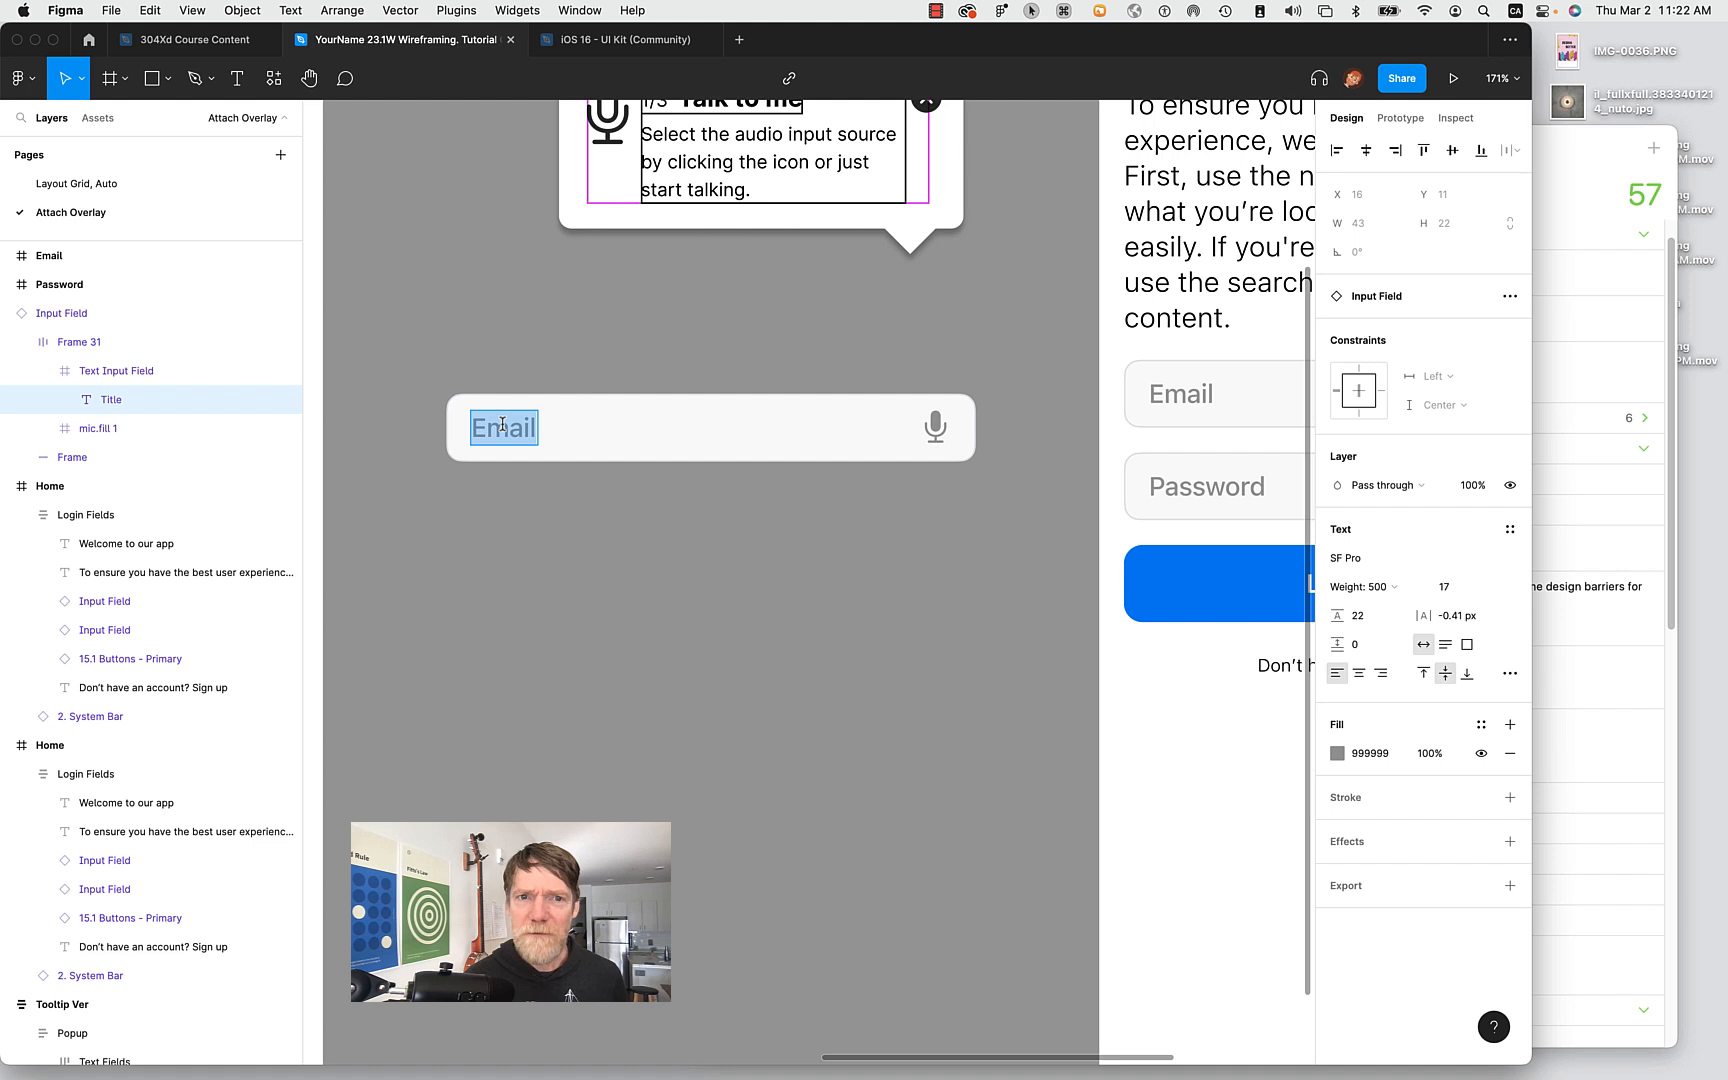
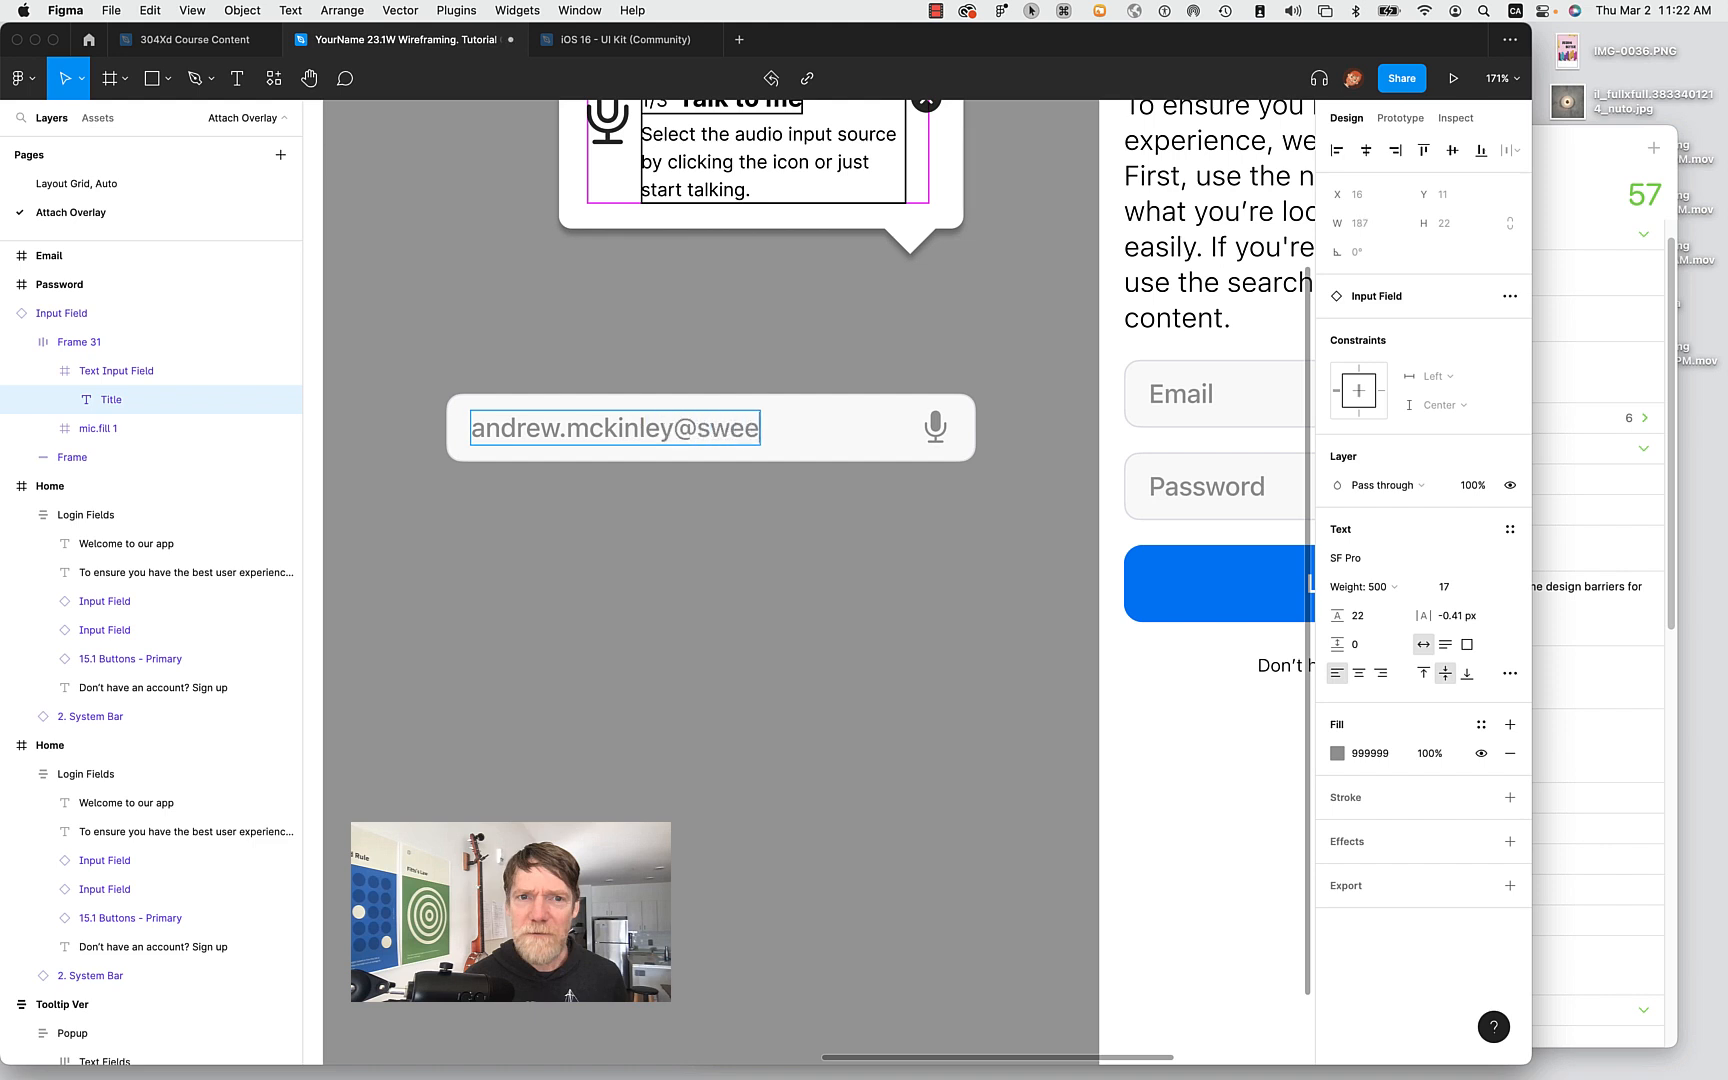
pyautogui.press('Escape')
pyautogui.click(651, 558)
pyautogui.doubleClick(665, 429)
pyautogui.doubleClick(664, 429)
pyautogui.doubleClick(664, 429)
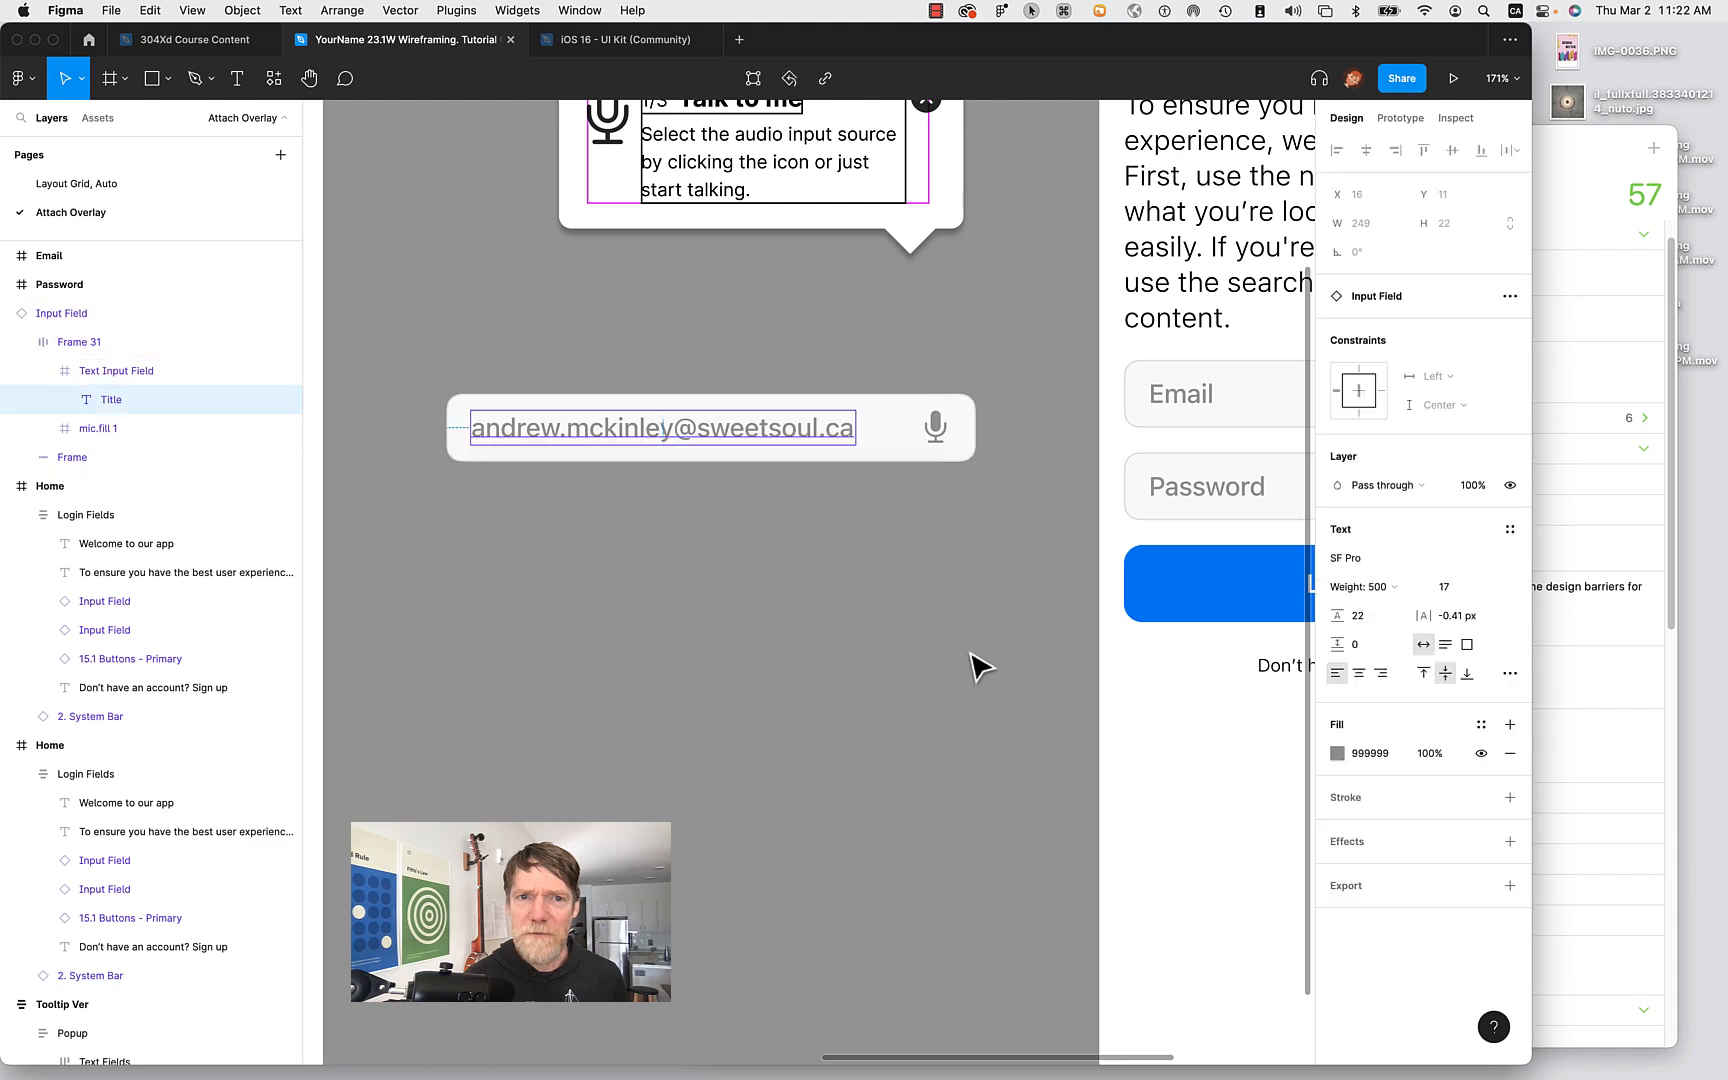
# Set the copied e-mail text's fill to black 000000, then reselect the copied field.
pyautogui.click(1339, 754)
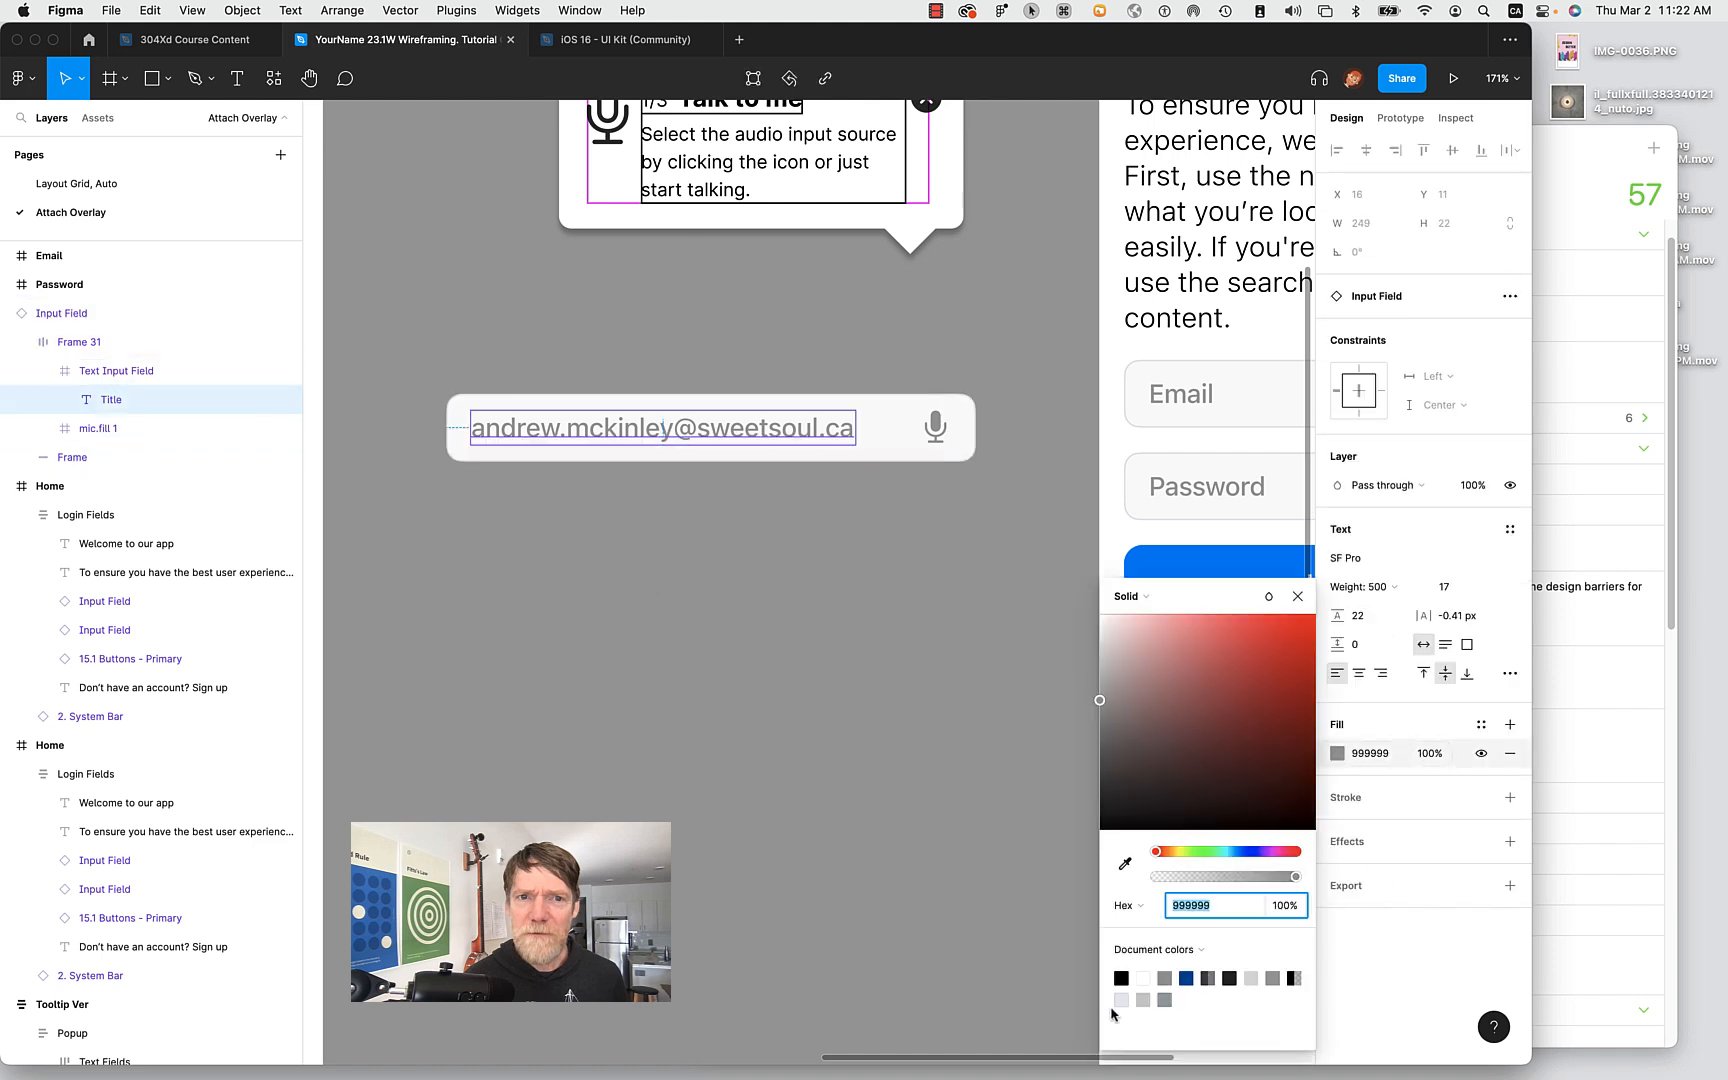
pyautogui.click(1124, 976)
pyautogui.click(829, 768)
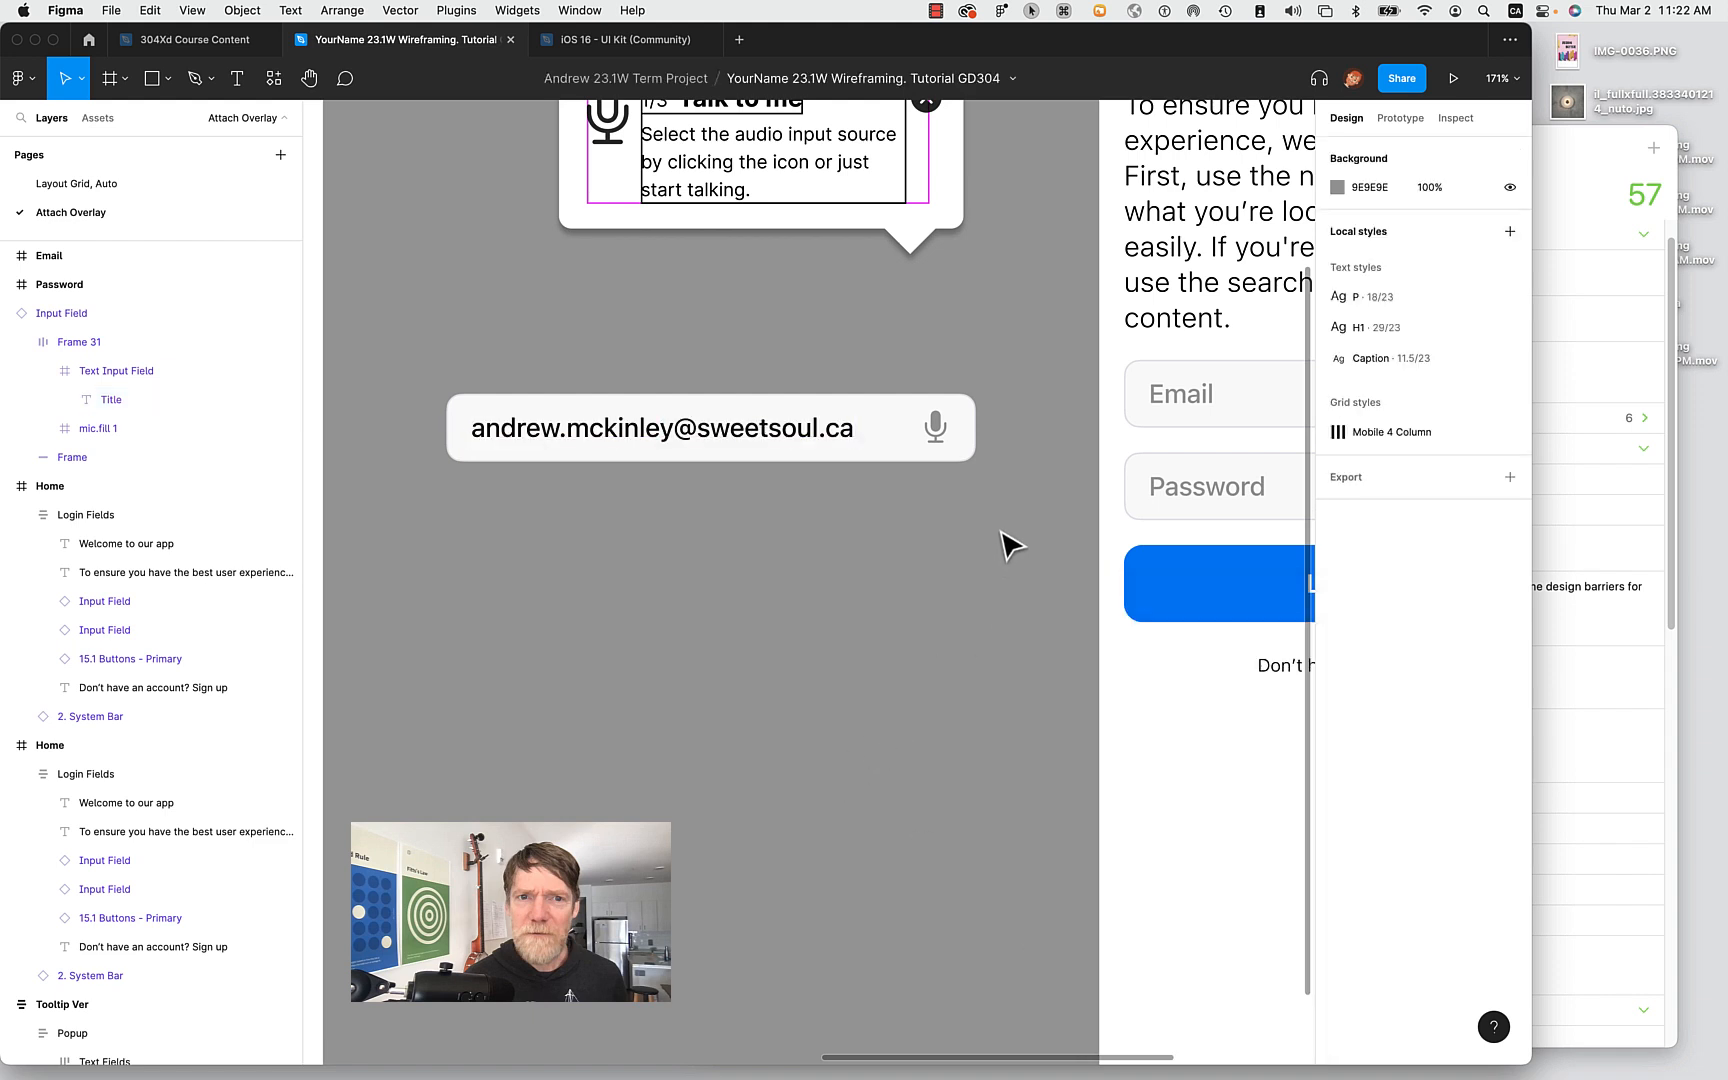
pyautogui.hscroll(2, 945, 598)
pyautogui.scroll(-1, 945, 598)
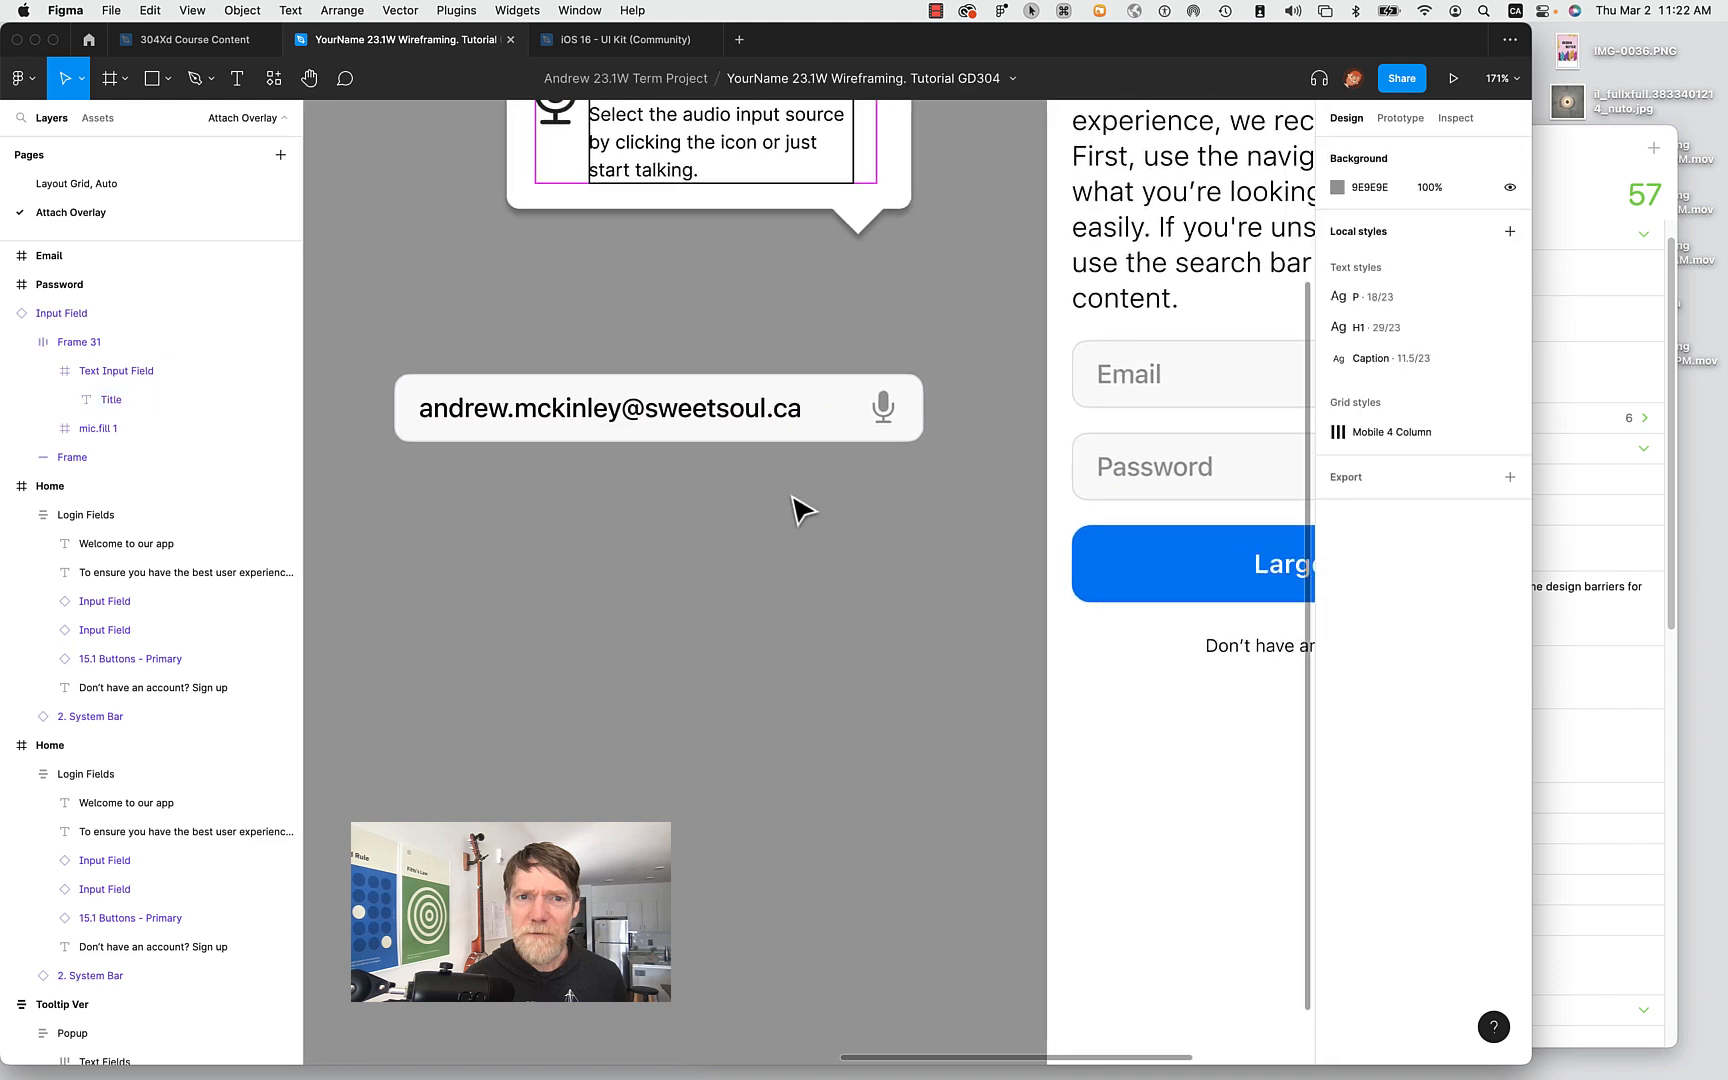
pyautogui.click(455, 410)
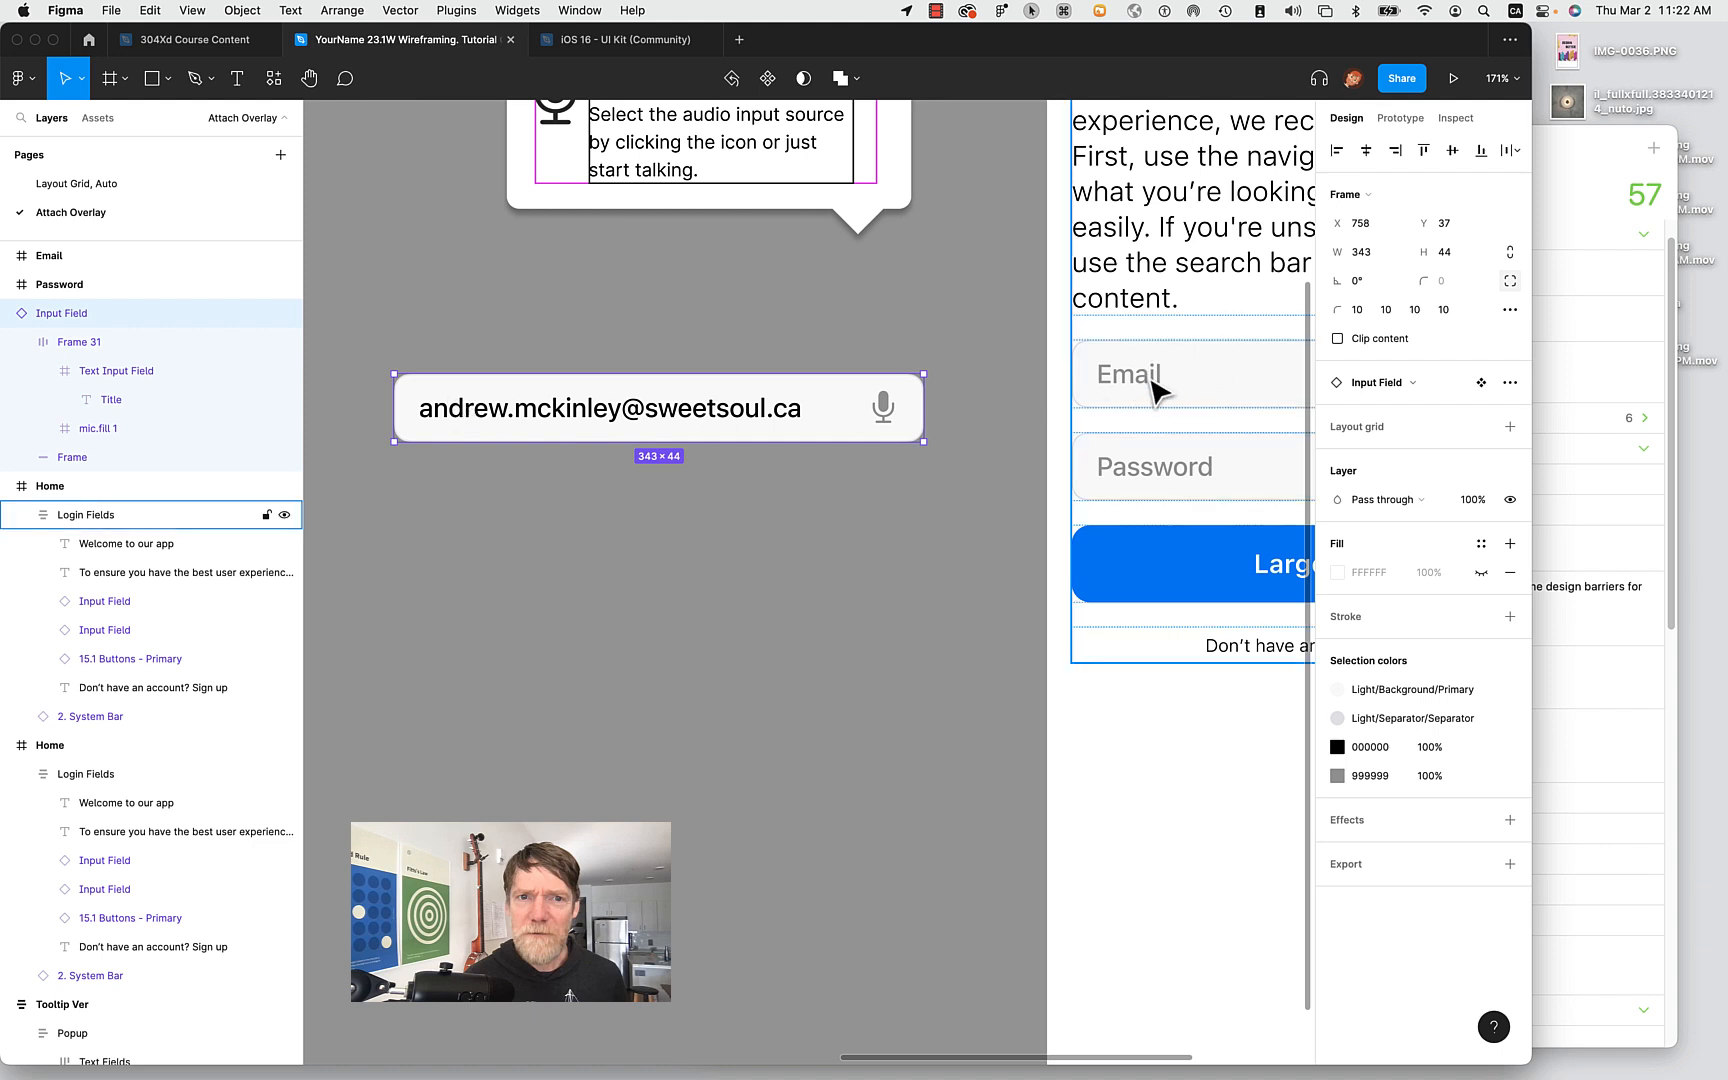
pyautogui.click(72, 518)
pyautogui.click(428, 406)
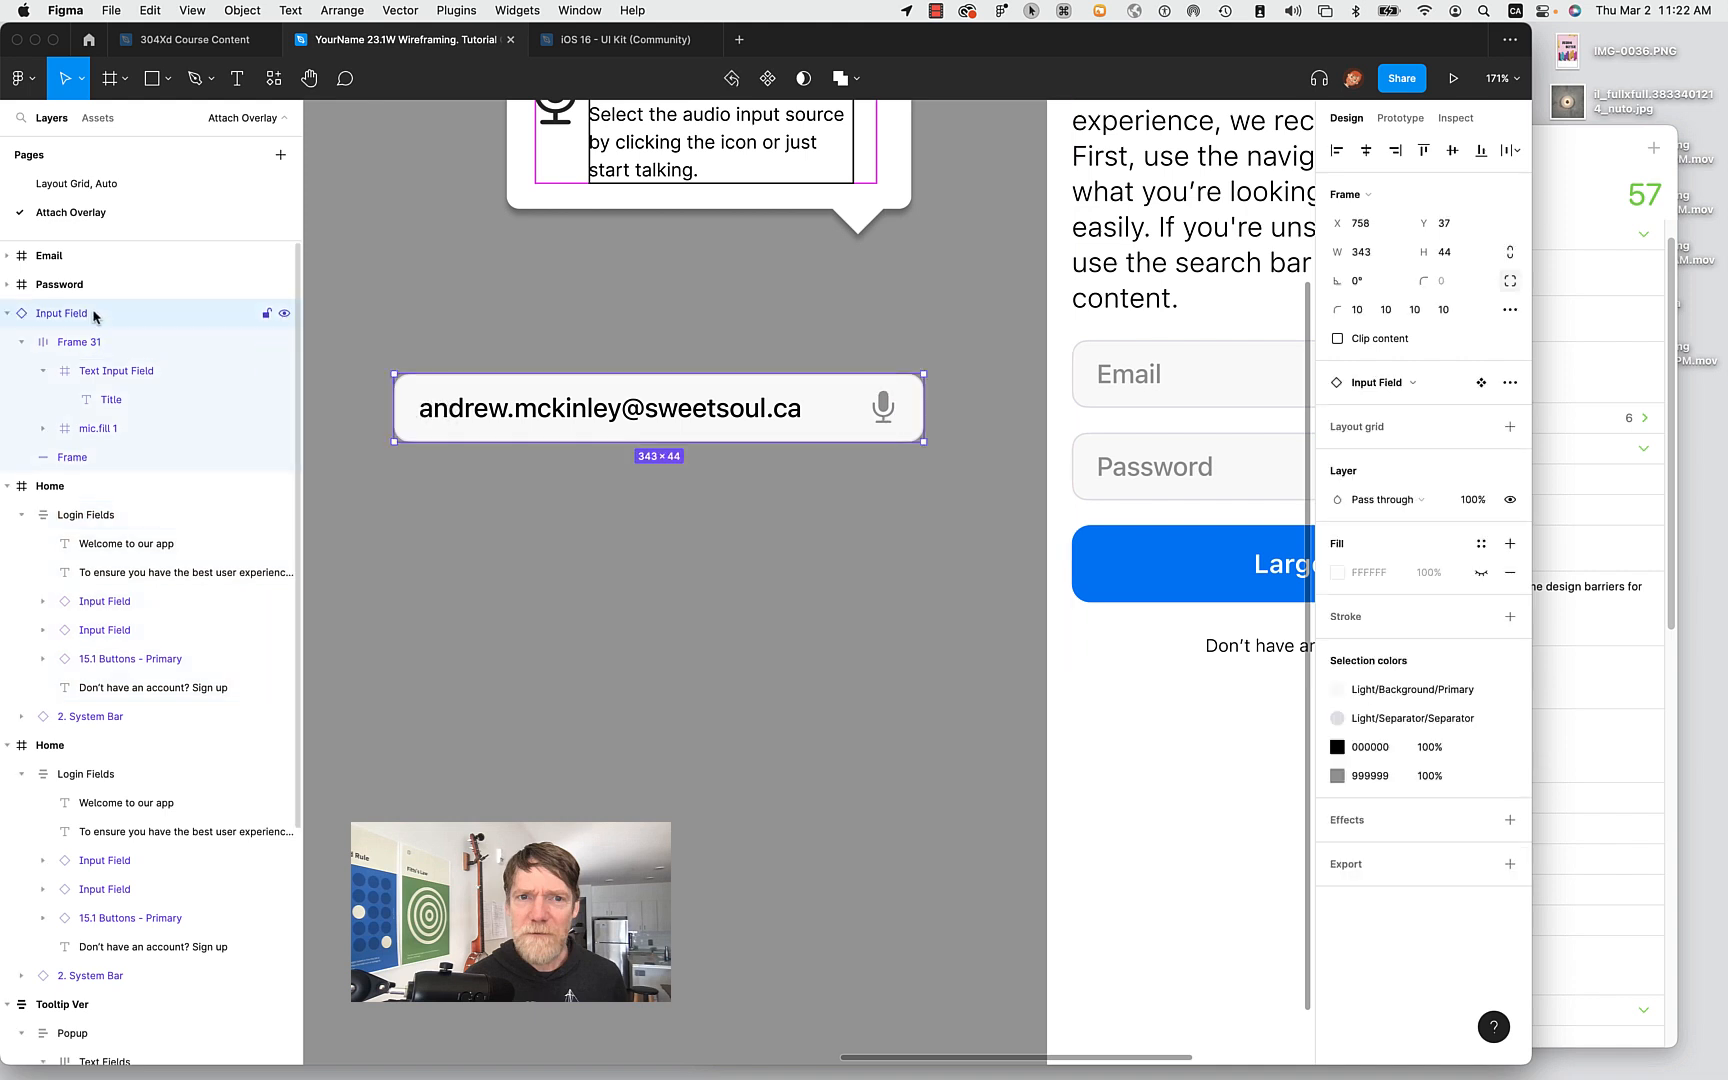
# Rename the copied field's Input Field layer to Email Complete.
pyautogui.doubleClick(45, 316)
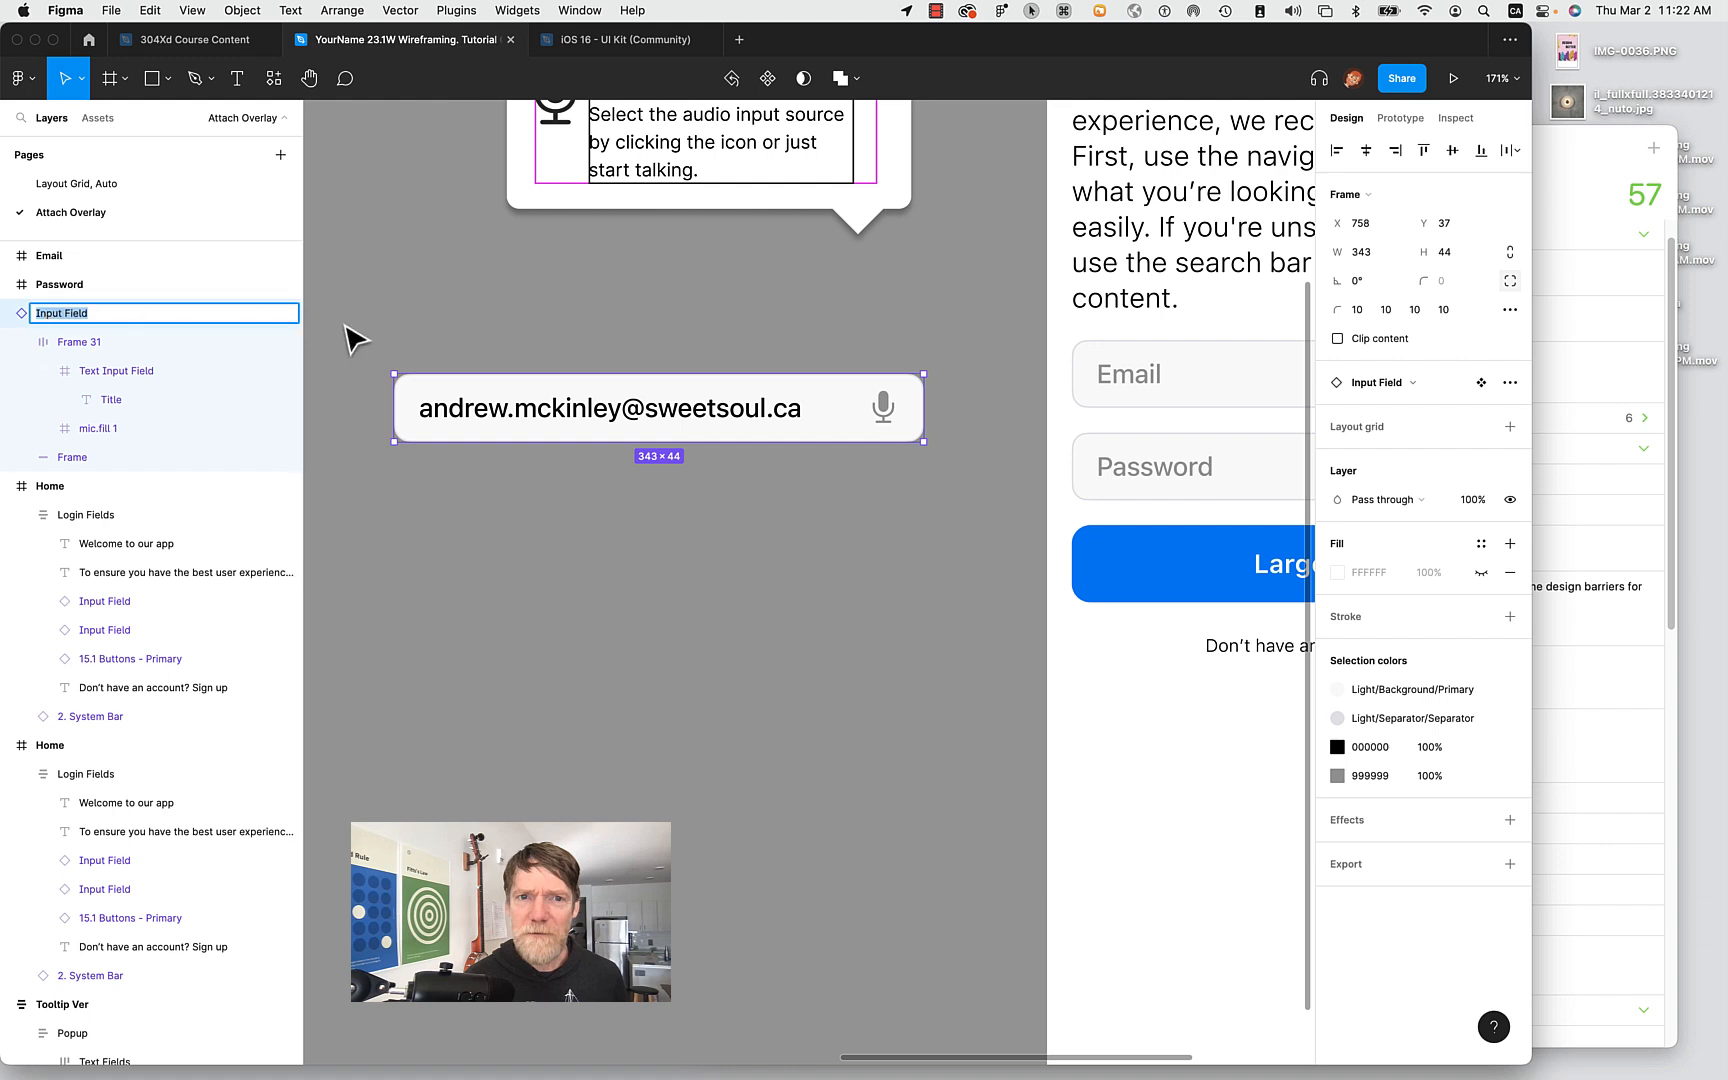
pyautogui.write('Em')
pyautogui.click(466, 664)
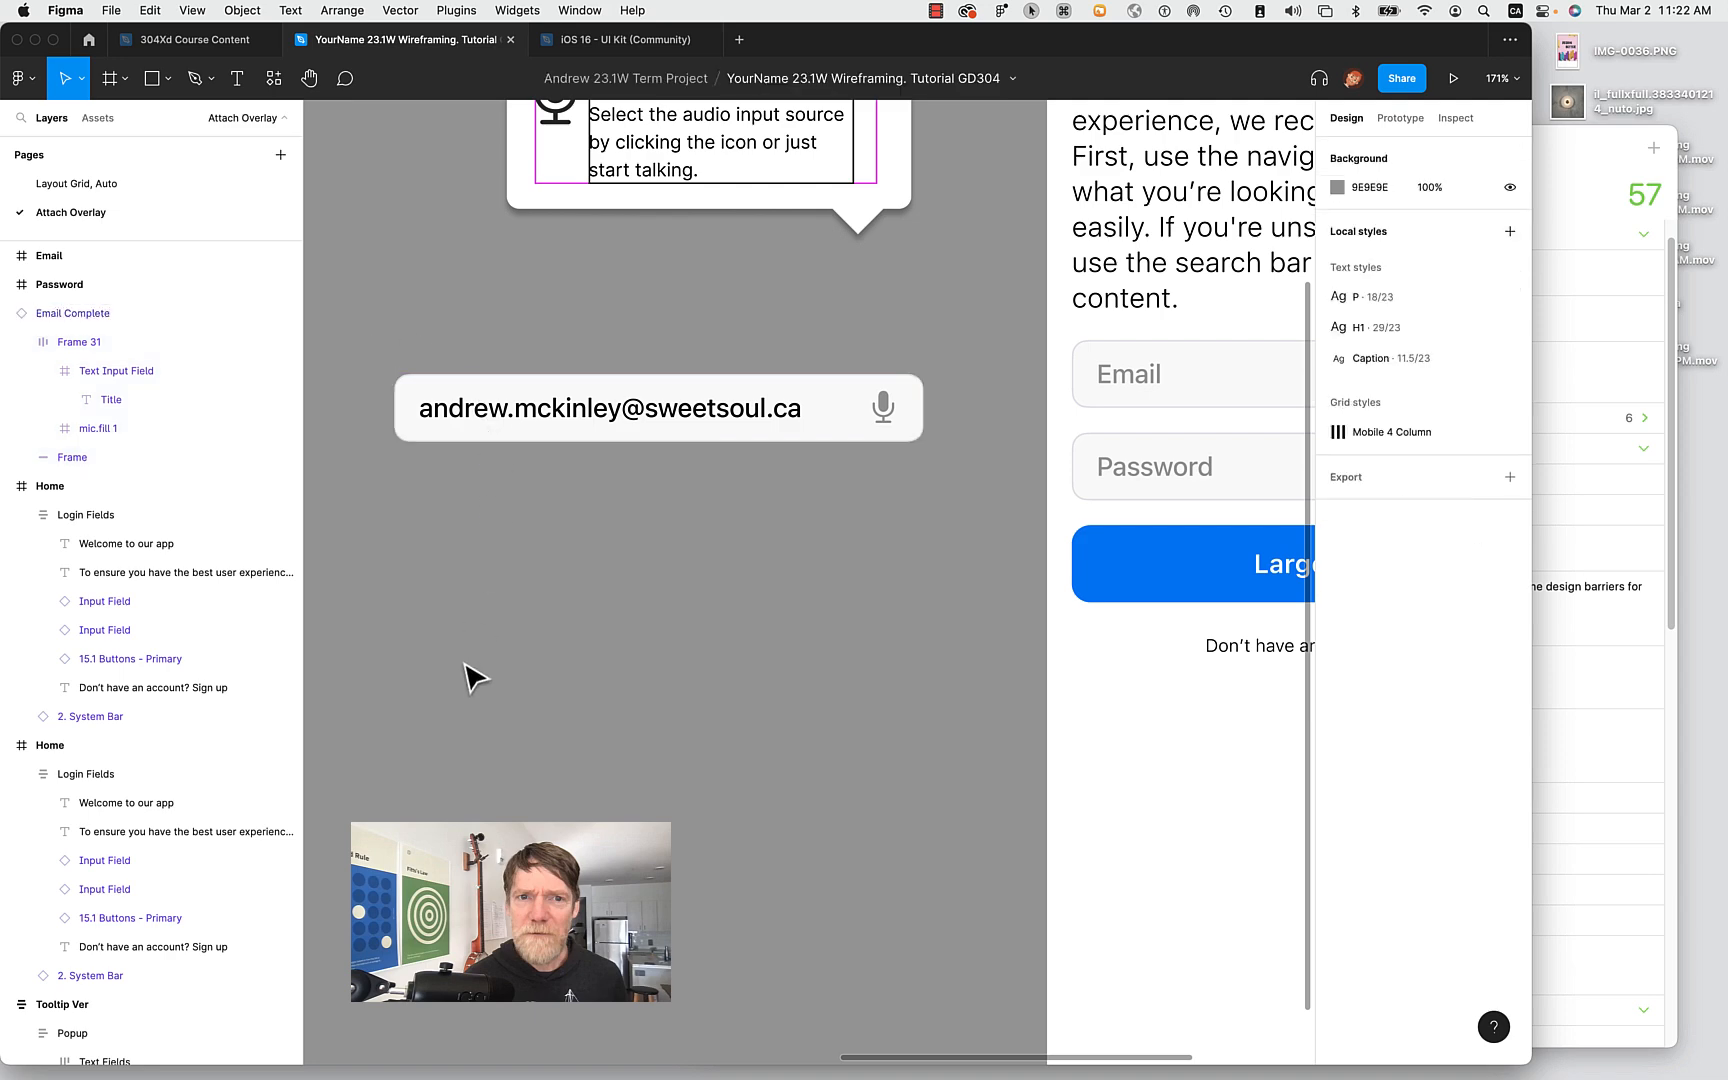
pyautogui.scroll(5, 466, 664)
pyautogui.hscroll(8, 466, 664)
pyautogui.hscroll(-6, 466, 664)
pyautogui.hscroll(-4, 475, 678)
# Compare the Email Complete field with the login screen's Login Fields, then clear the selection.
pyautogui.click(414, 498)
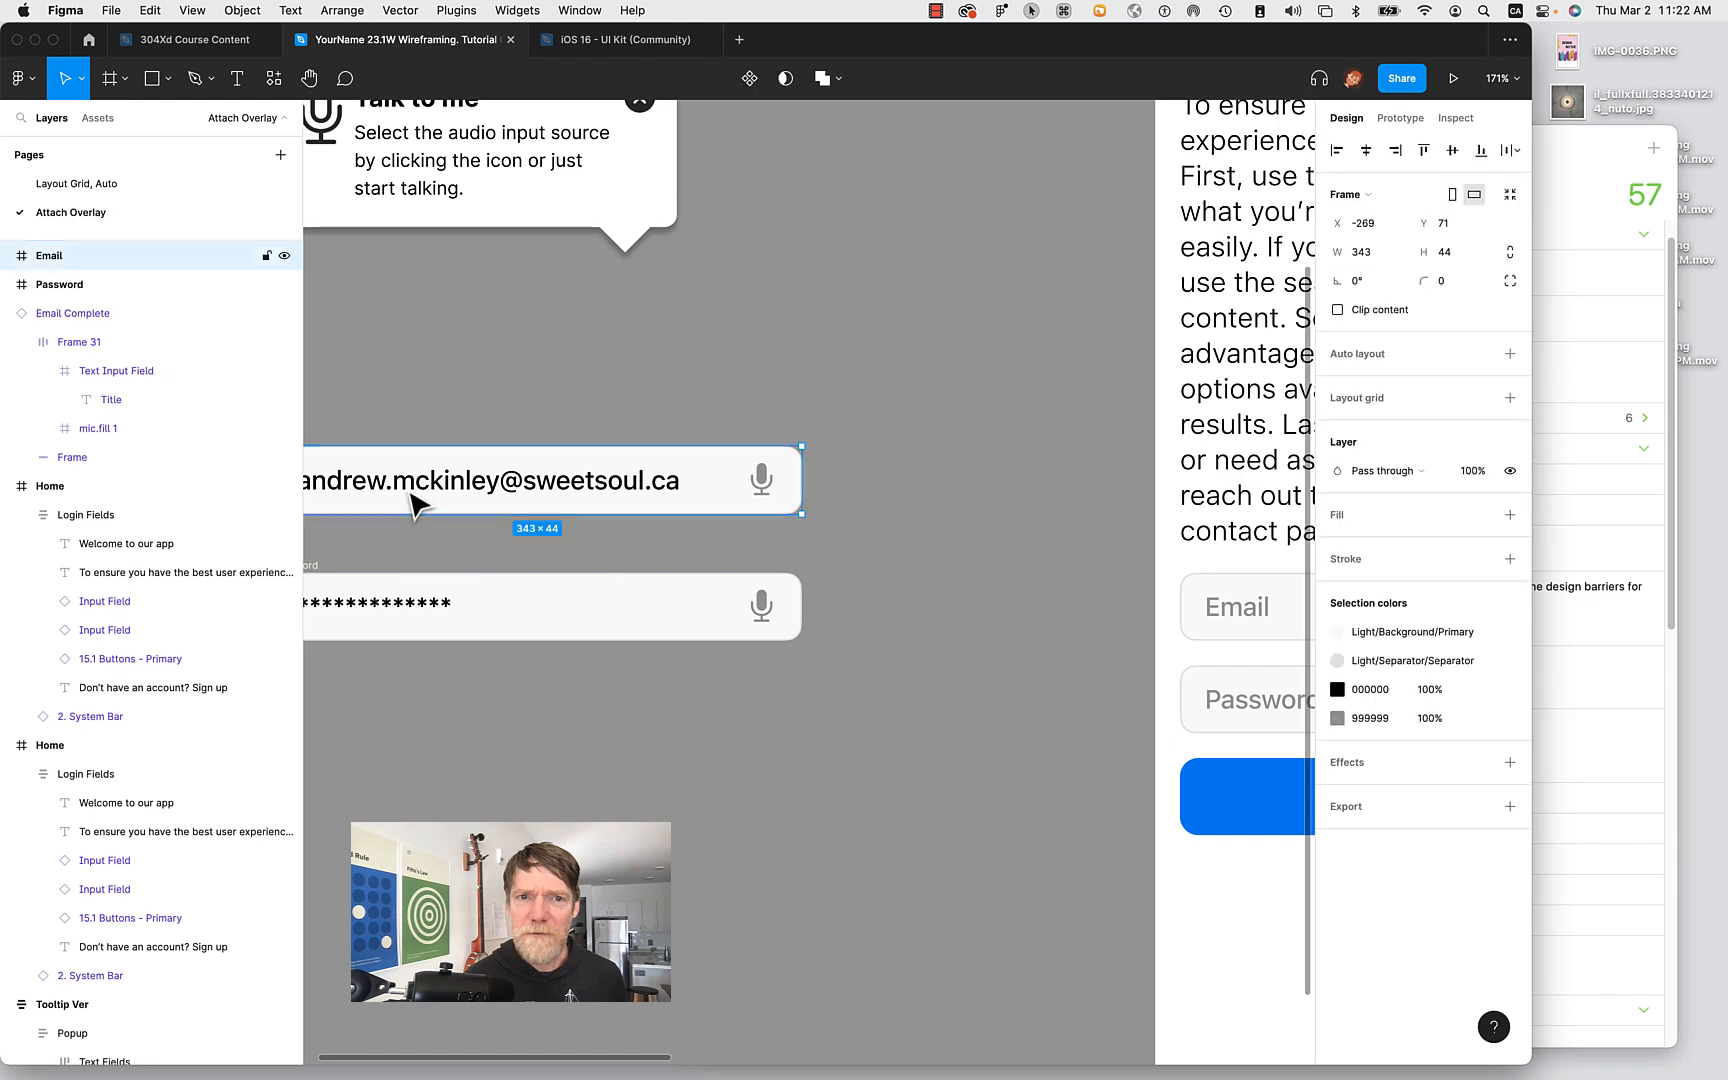
pyautogui.hscroll(-5, 848, 563)
pyautogui.hscroll(2, 822, 497)
pyautogui.click(818, 447)
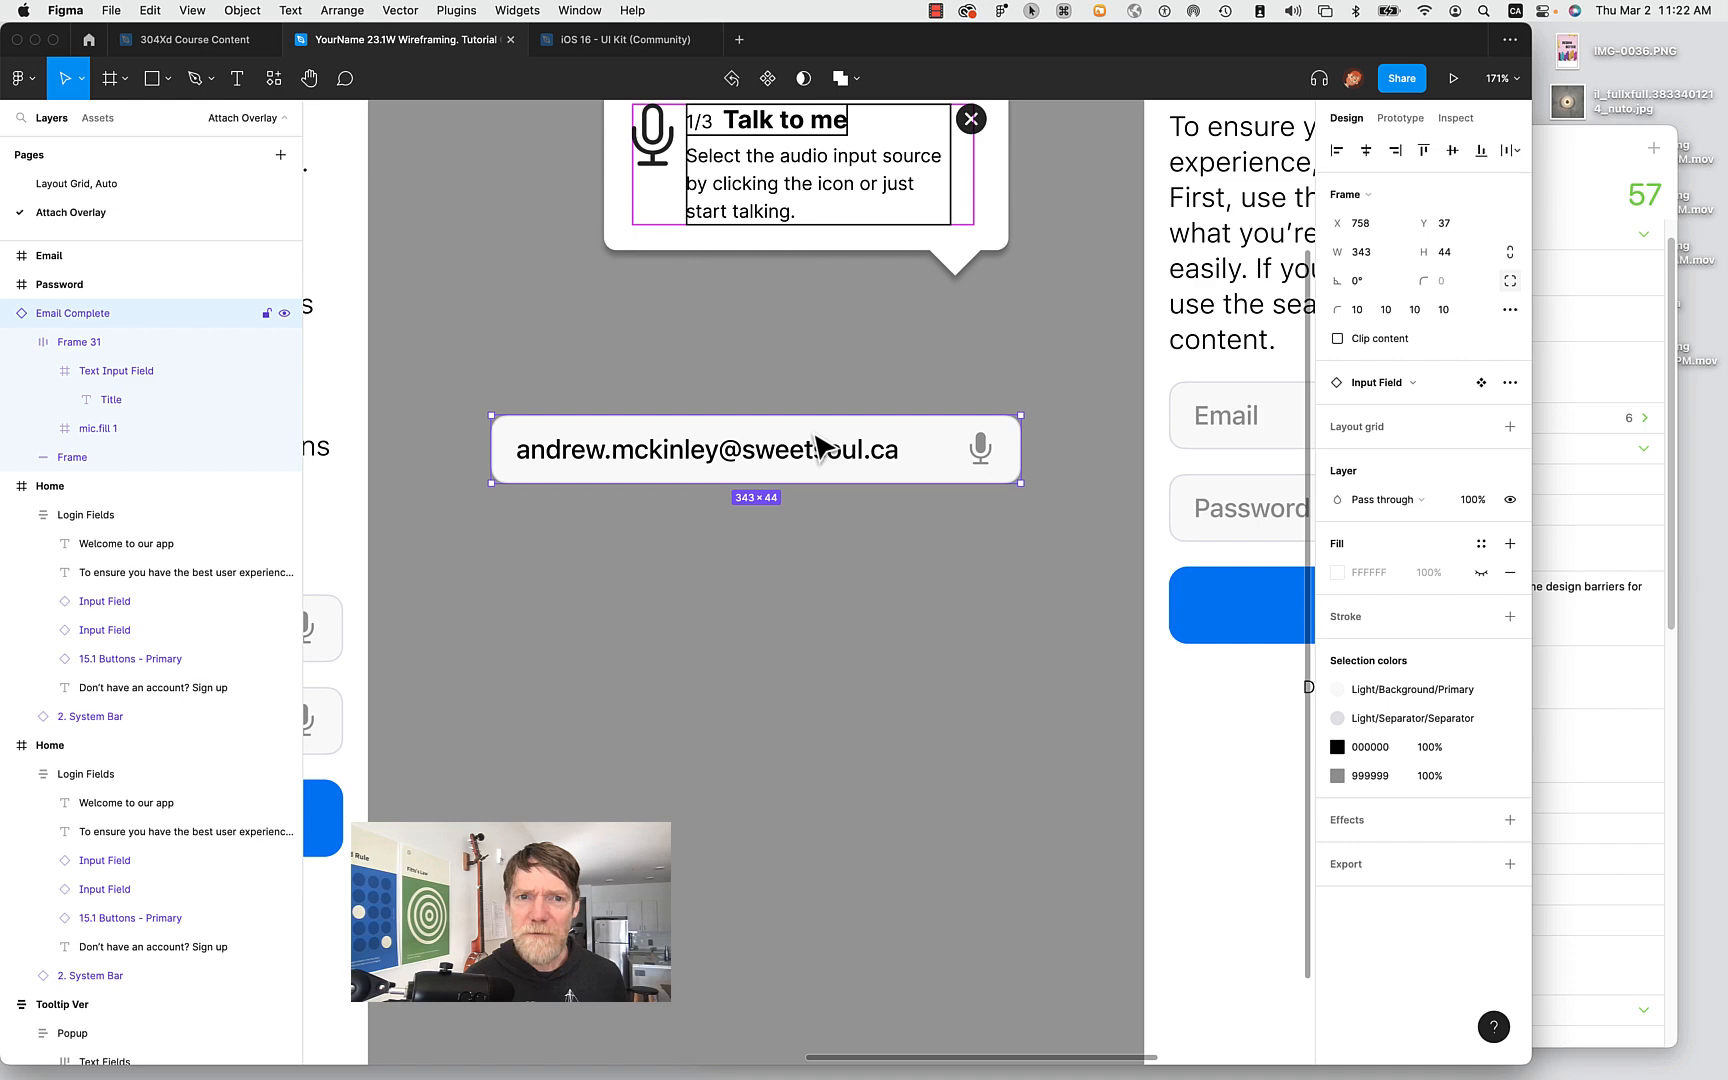
pyautogui.hscroll(5, 1060, 495)
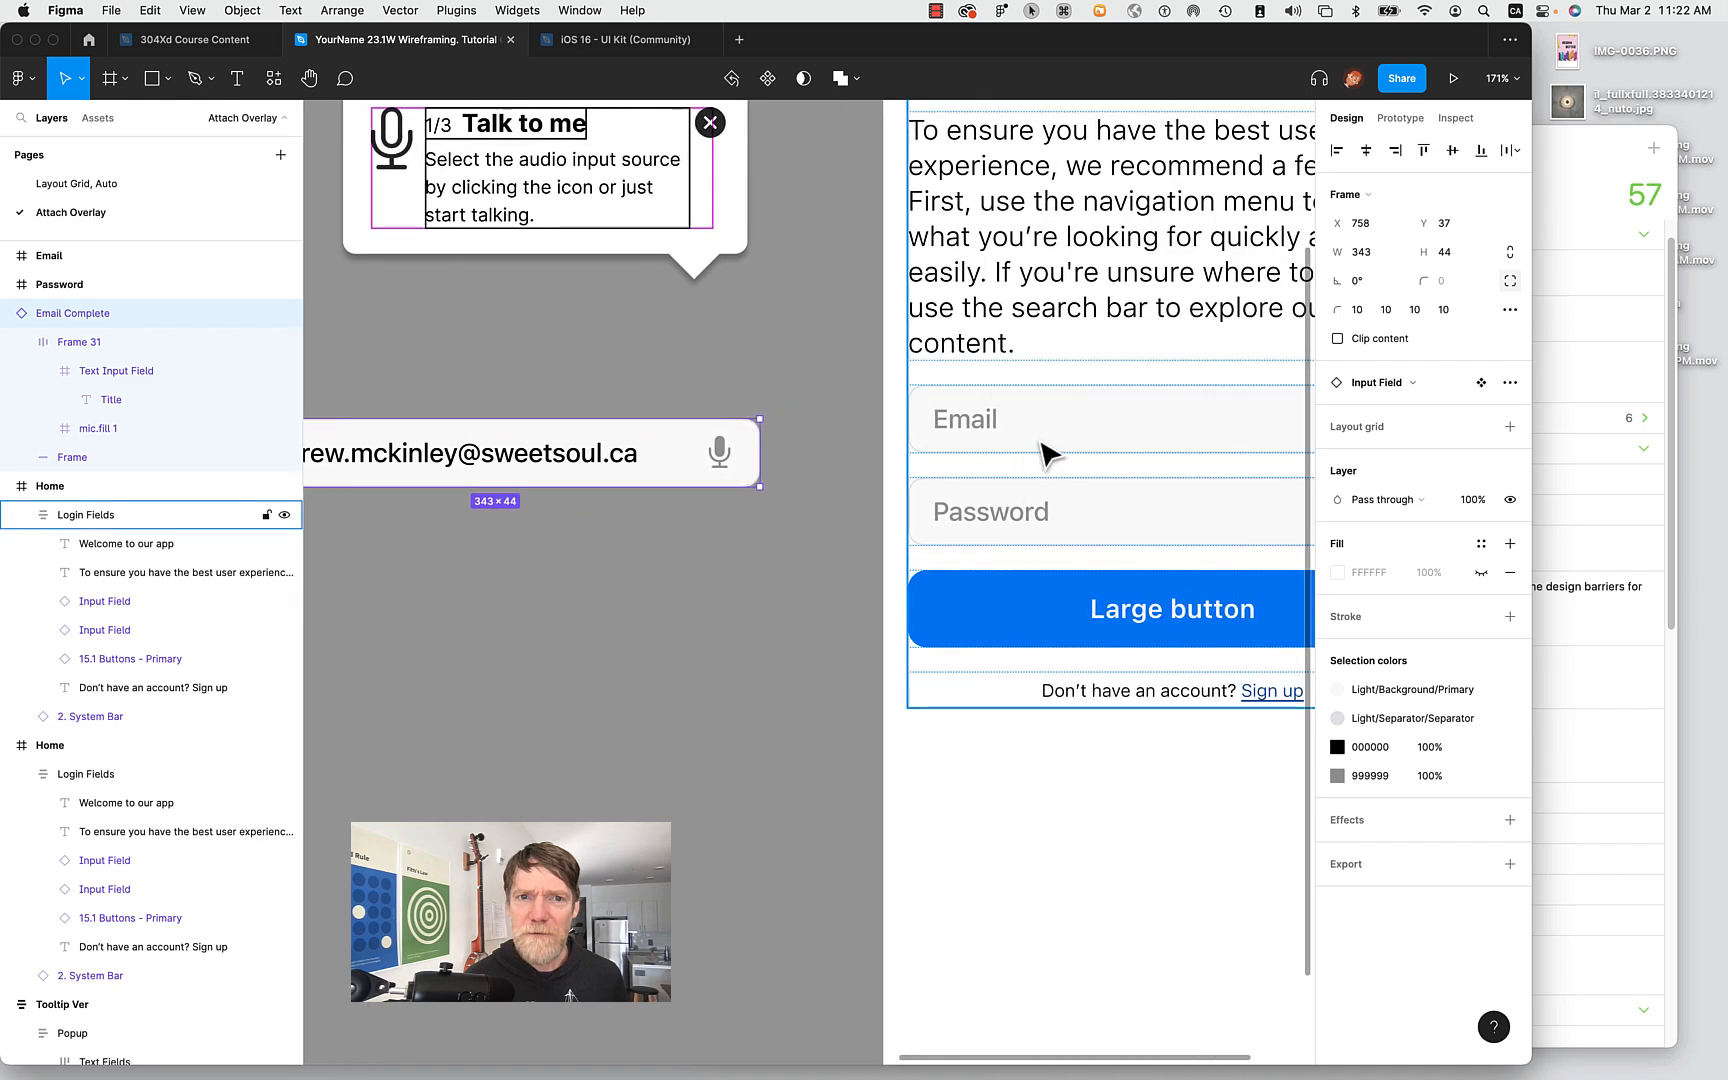
pyautogui.click(1045, 455)
pyautogui.hscroll(5, 991, 505)
pyautogui.scroll(1, 991, 505)
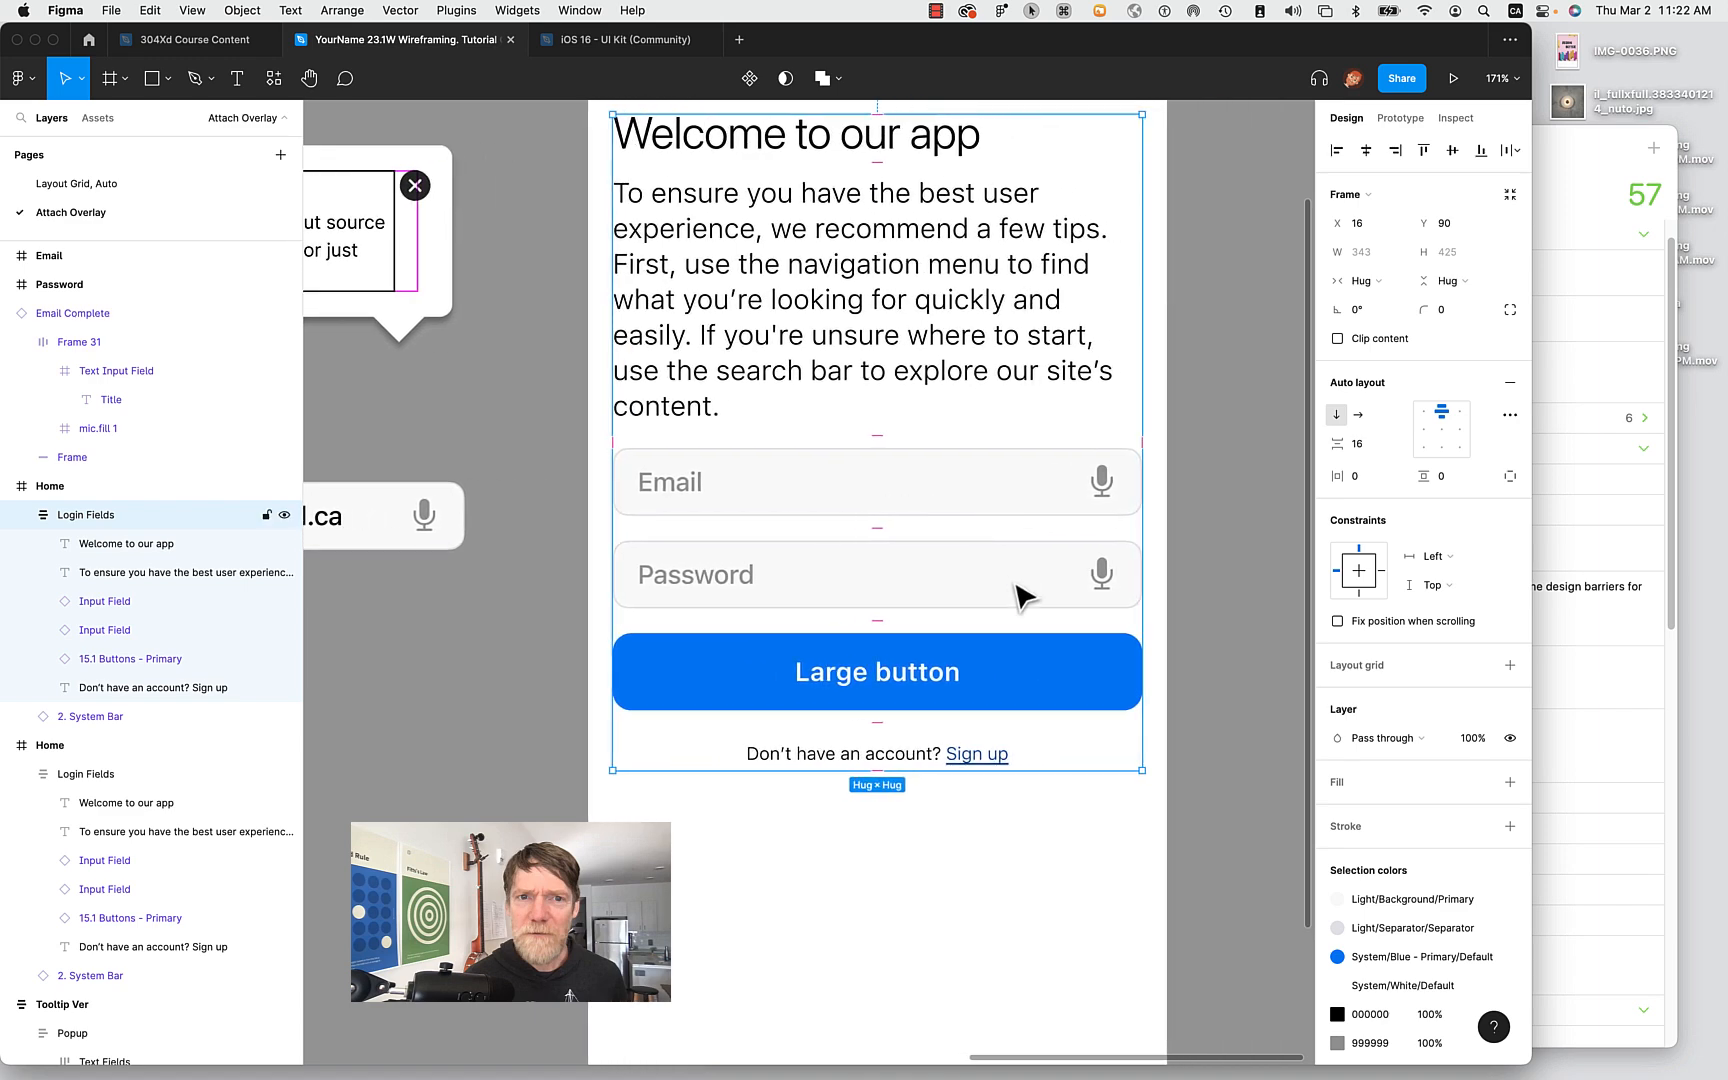
pyautogui.click(1208, 562)
pyautogui.scroll(-5, 1208, 562)
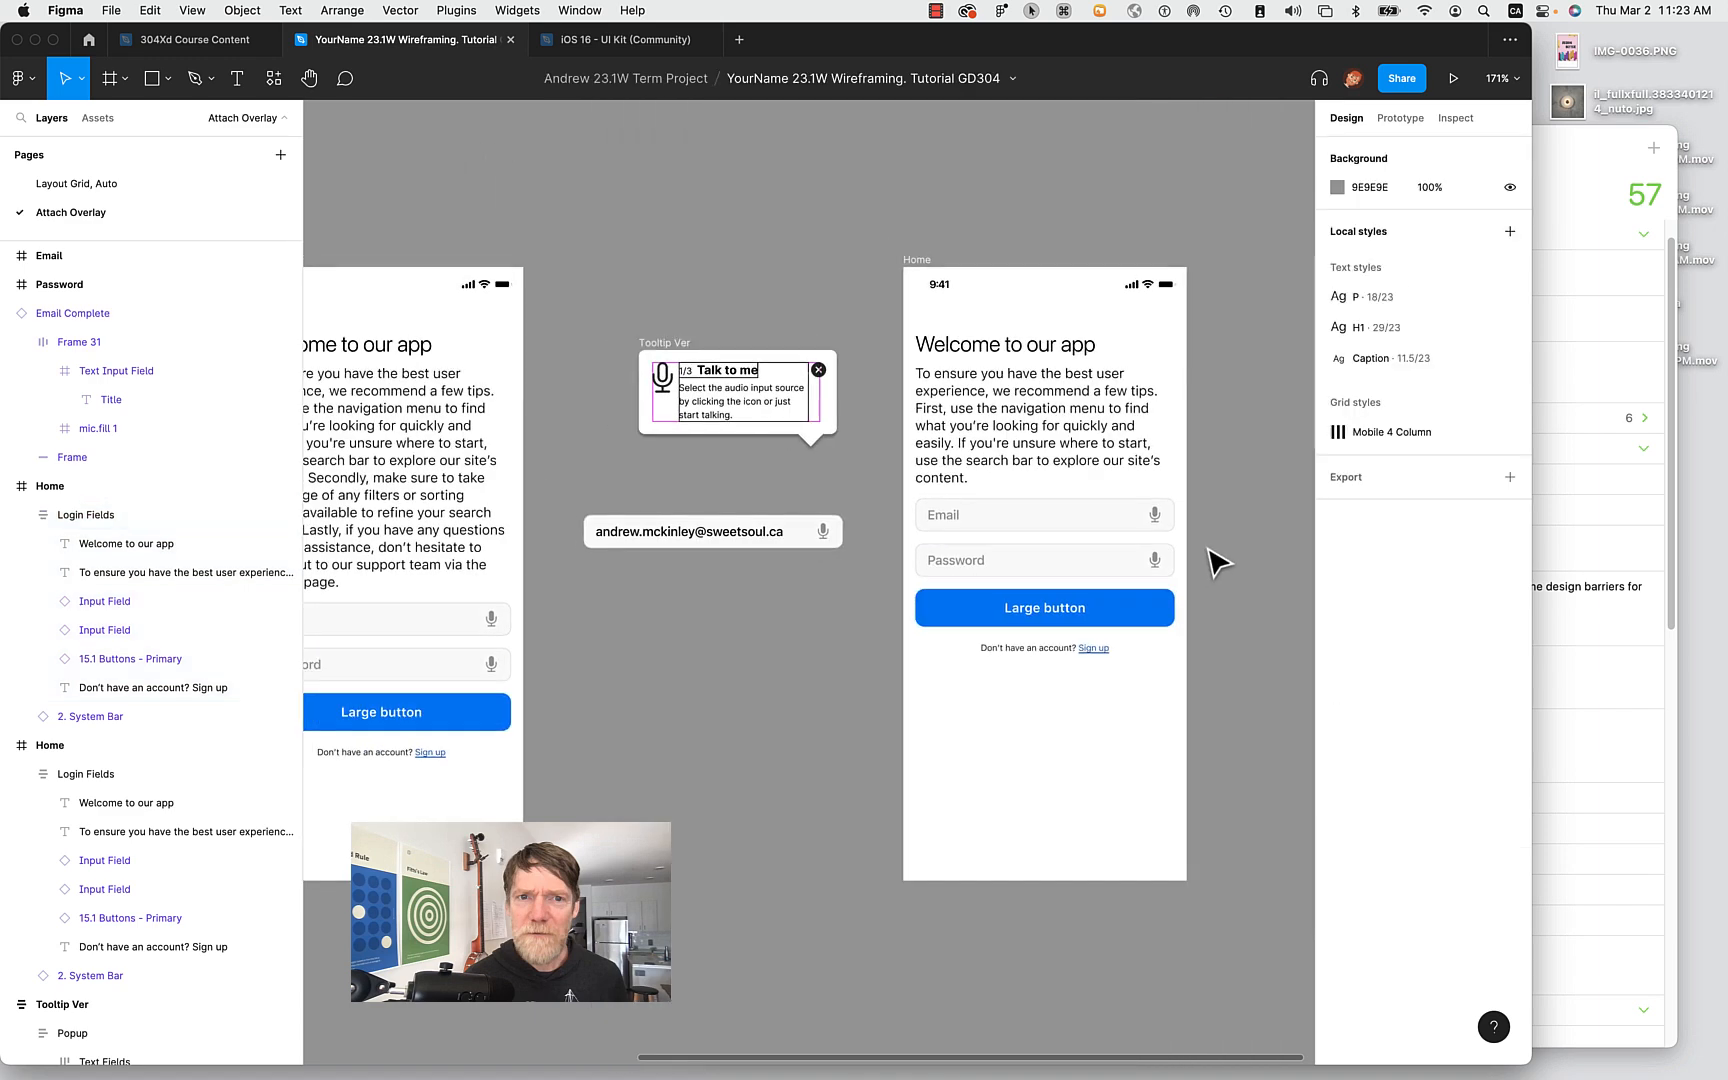
# Add a flow starting point on the Home frame and name it Load Overlay Demo.
pyautogui.click(917, 262)
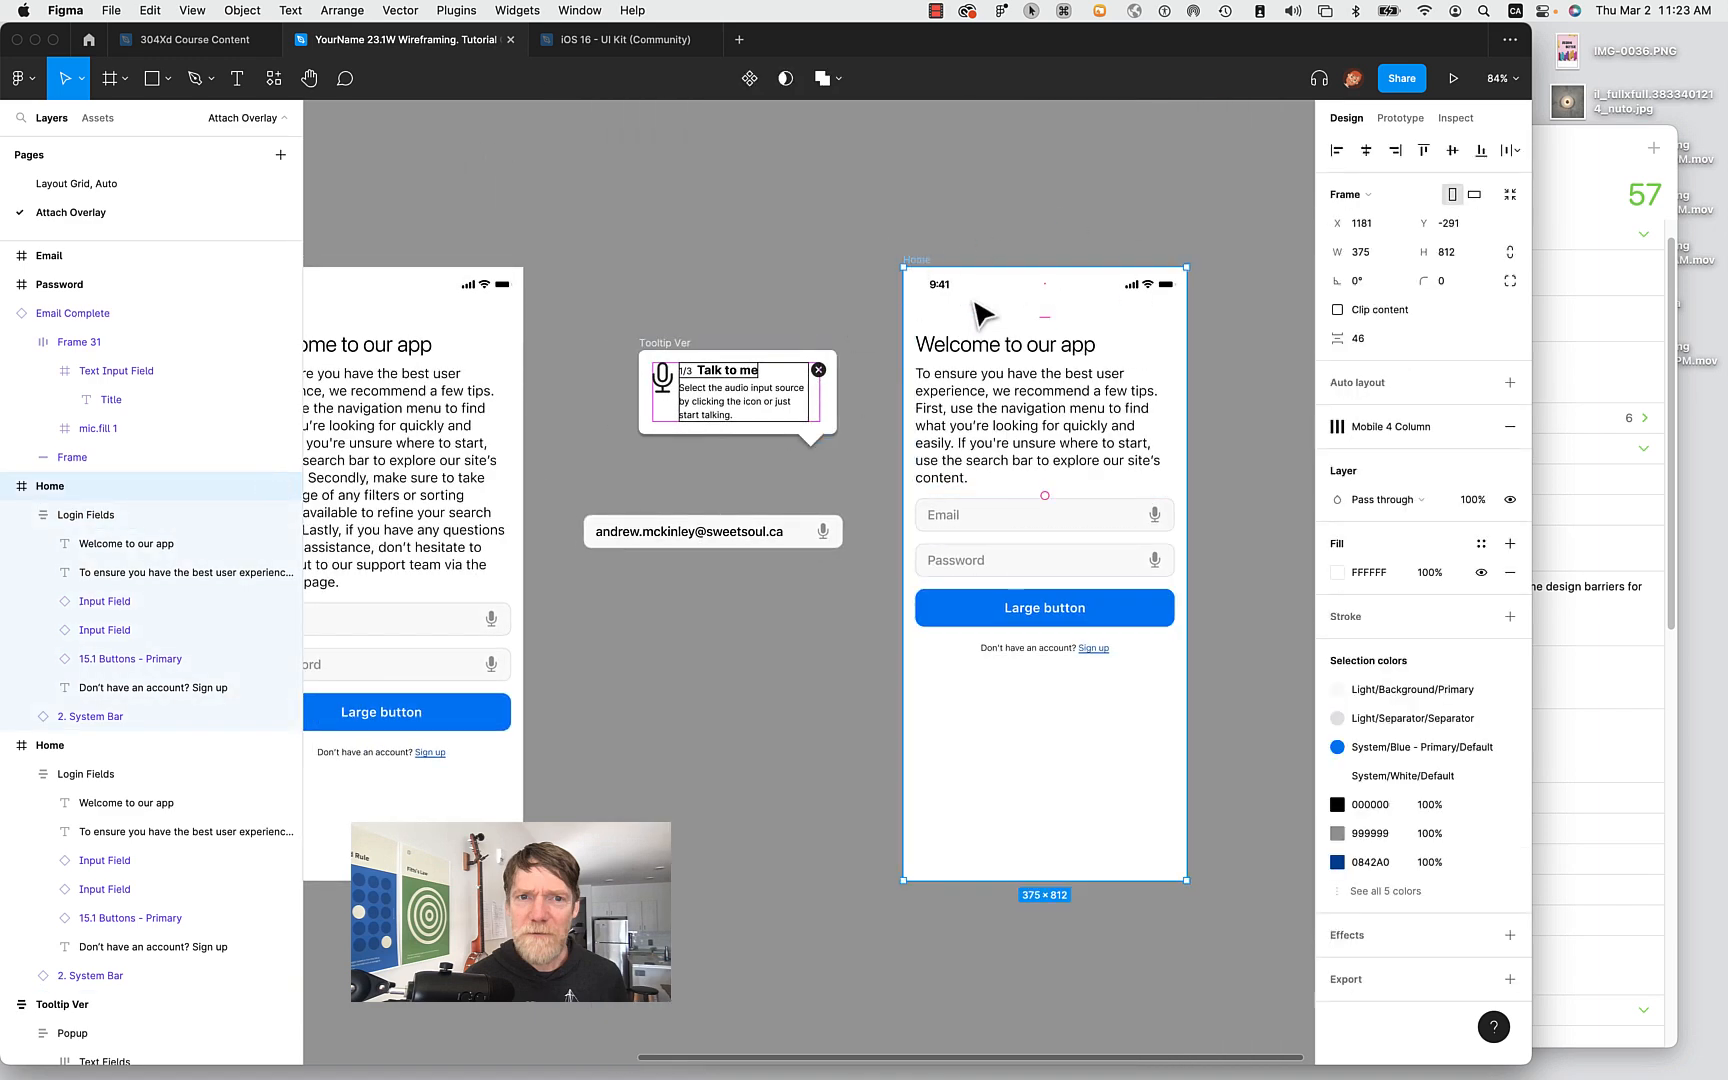
pyautogui.click(1400, 120)
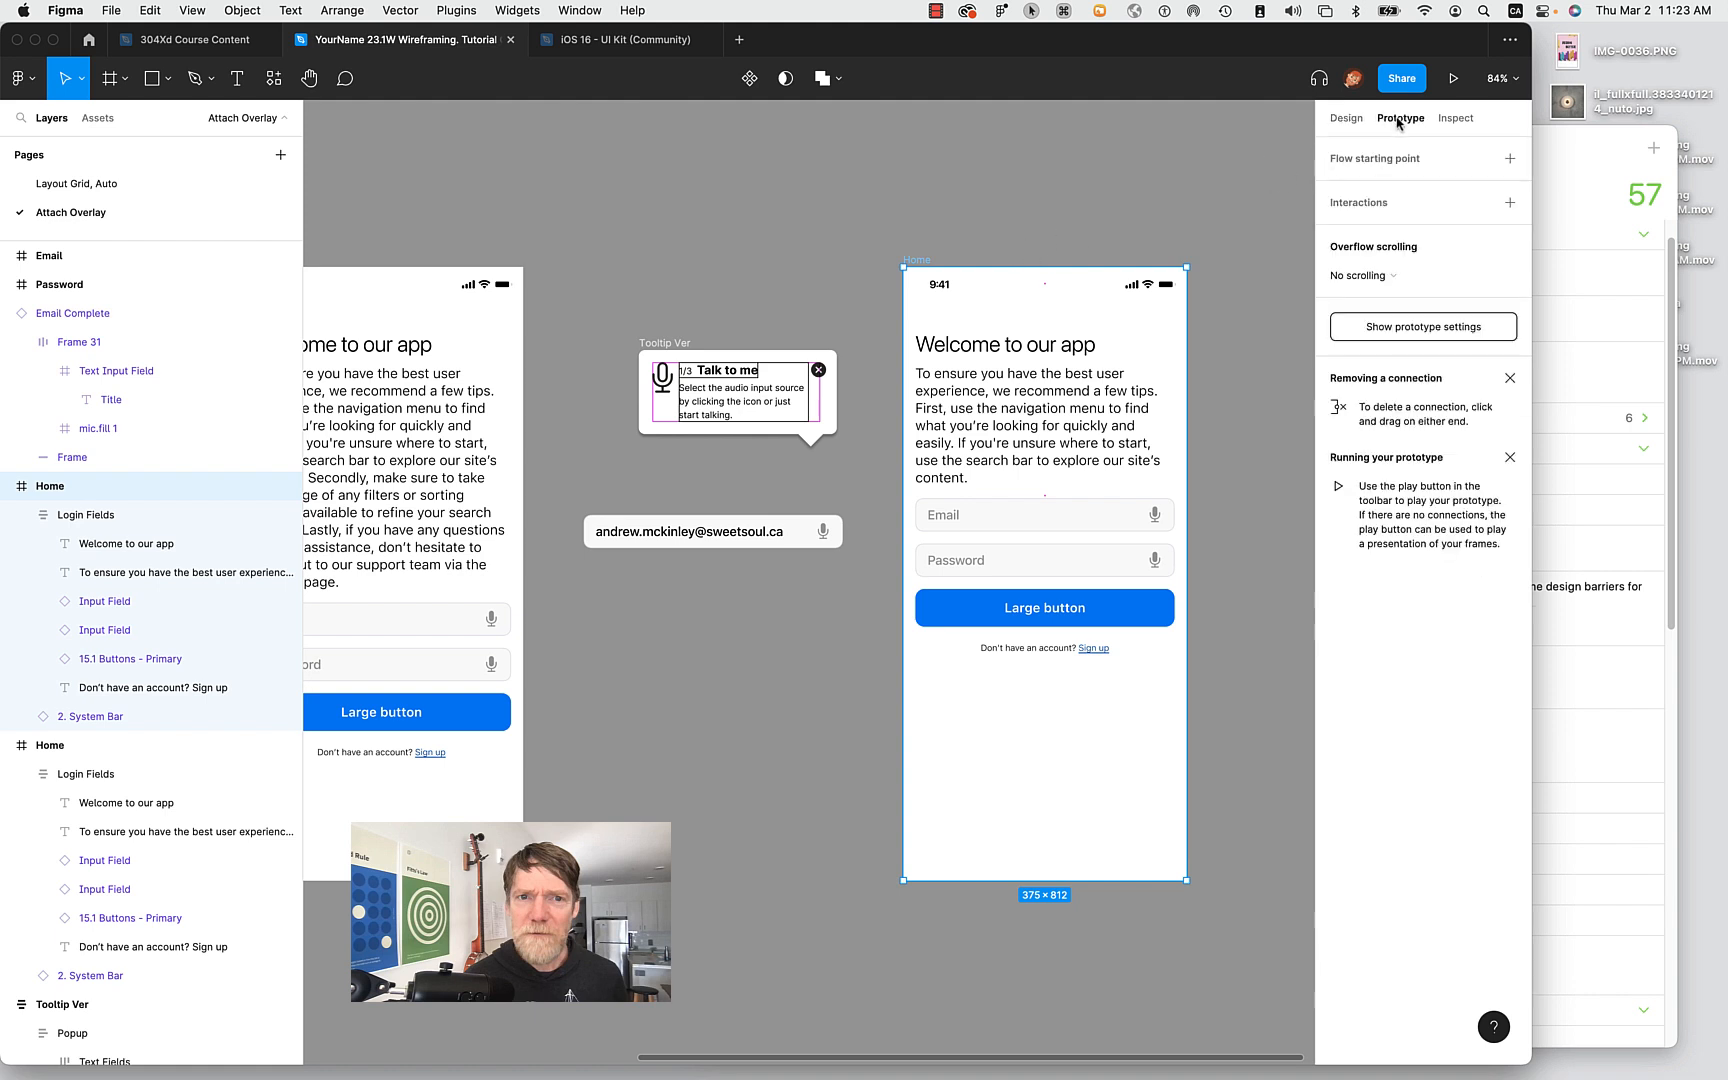
pyautogui.click(1423, 159)
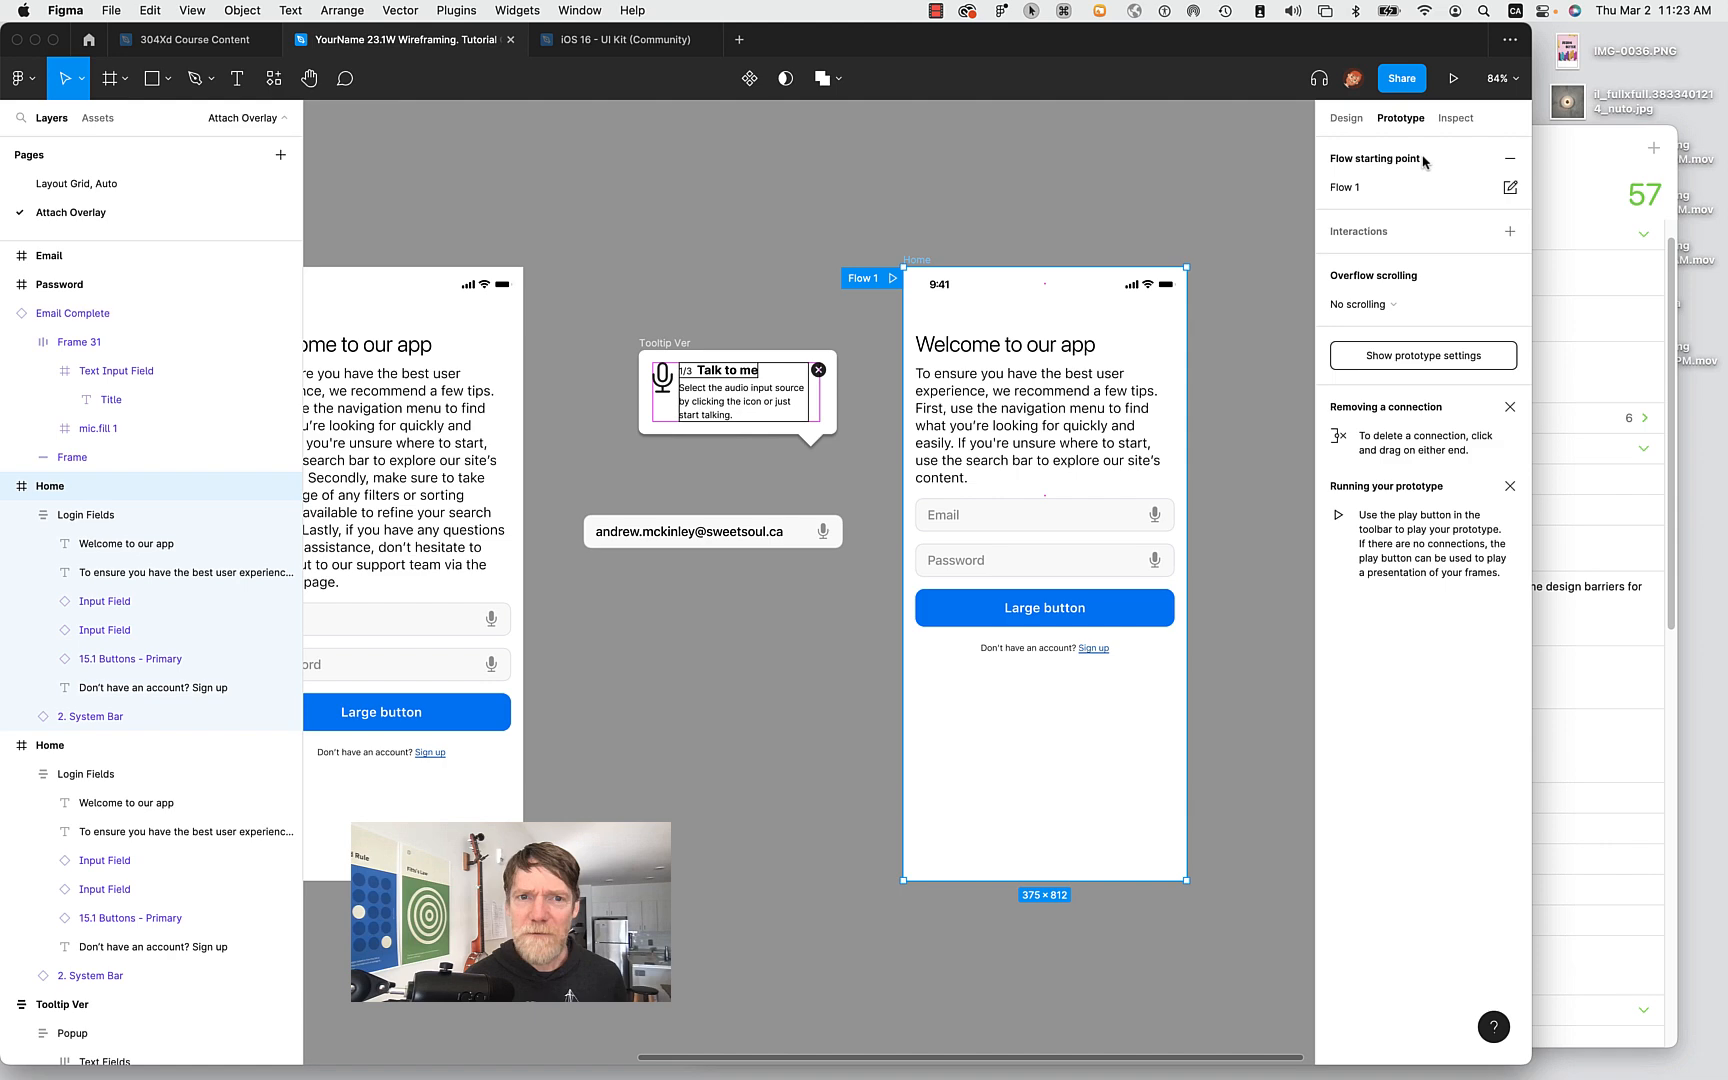
pyautogui.hscroll(-5, 934, 266)
pyautogui.hscroll(10, 934, 266)
pyautogui.doubleClick(1343, 189)
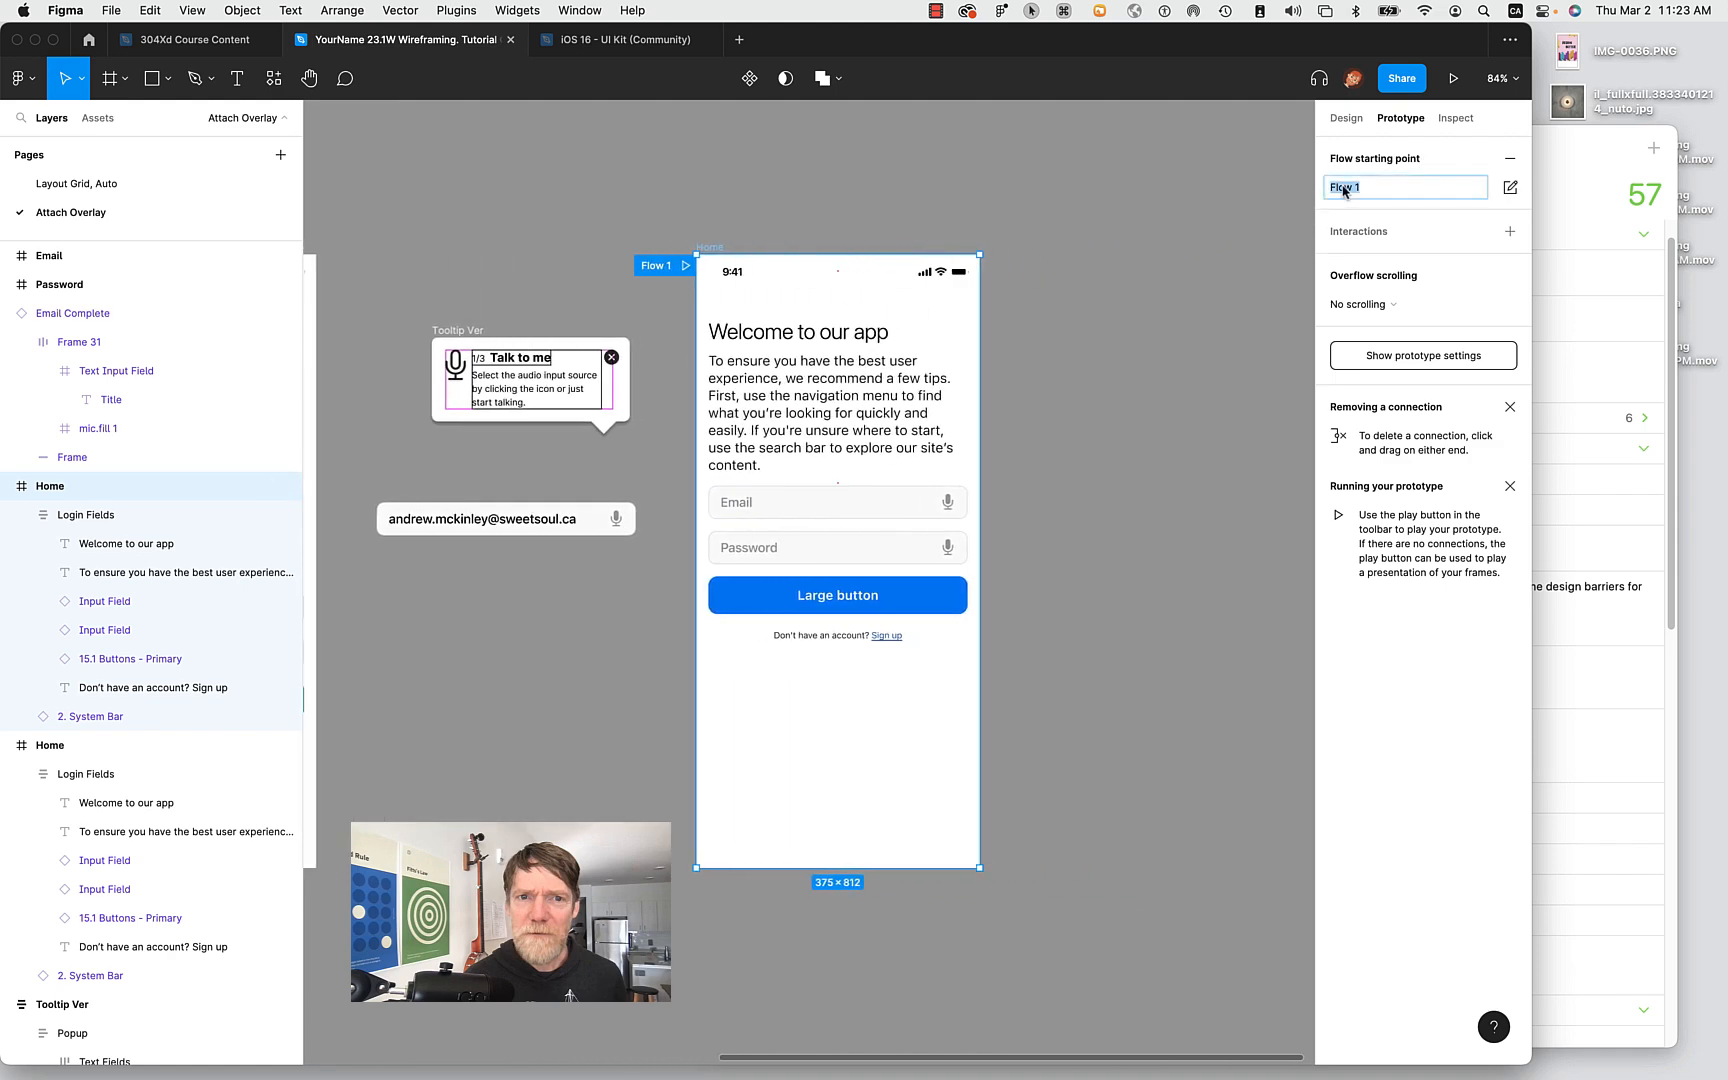
pyautogui.write('Loa')
pyautogui.write('verlay Demo')
pyautogui.press('Return')
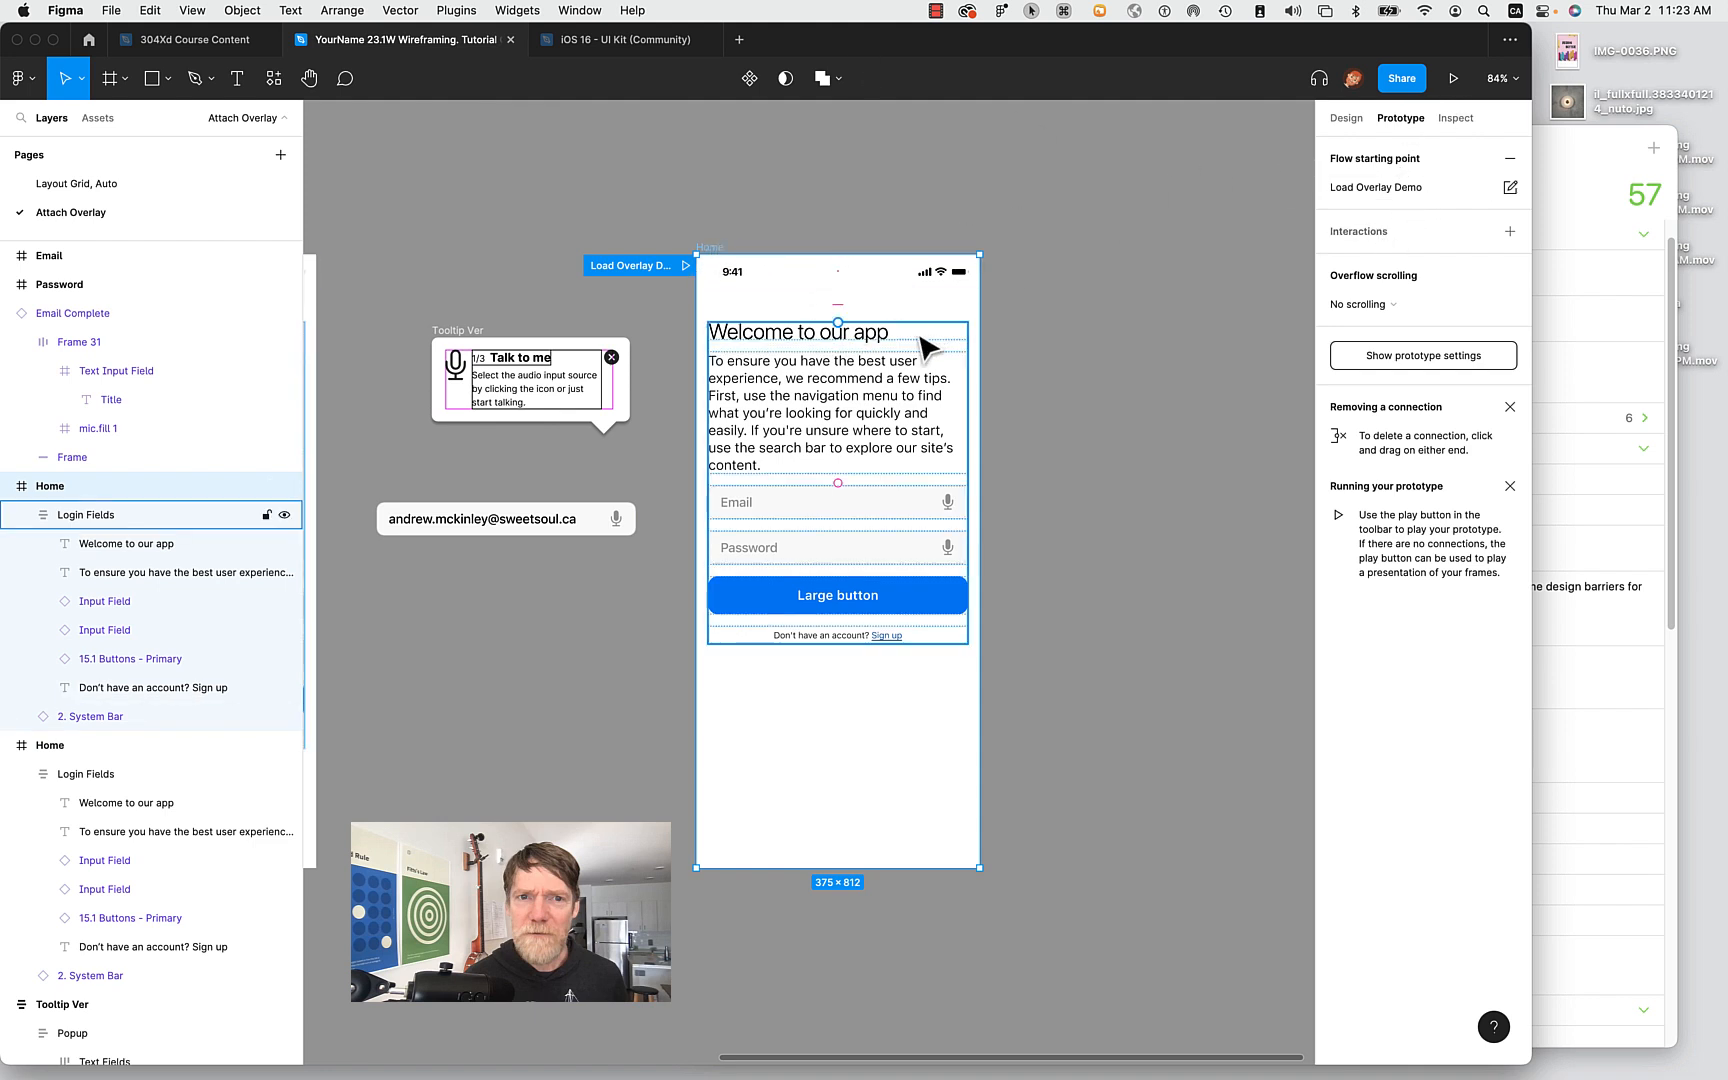
# Add an After delay interaction to Home with a 1 ms delay.
pyautogui.click(1360, 236)
pyautogui.click(1355, 260)
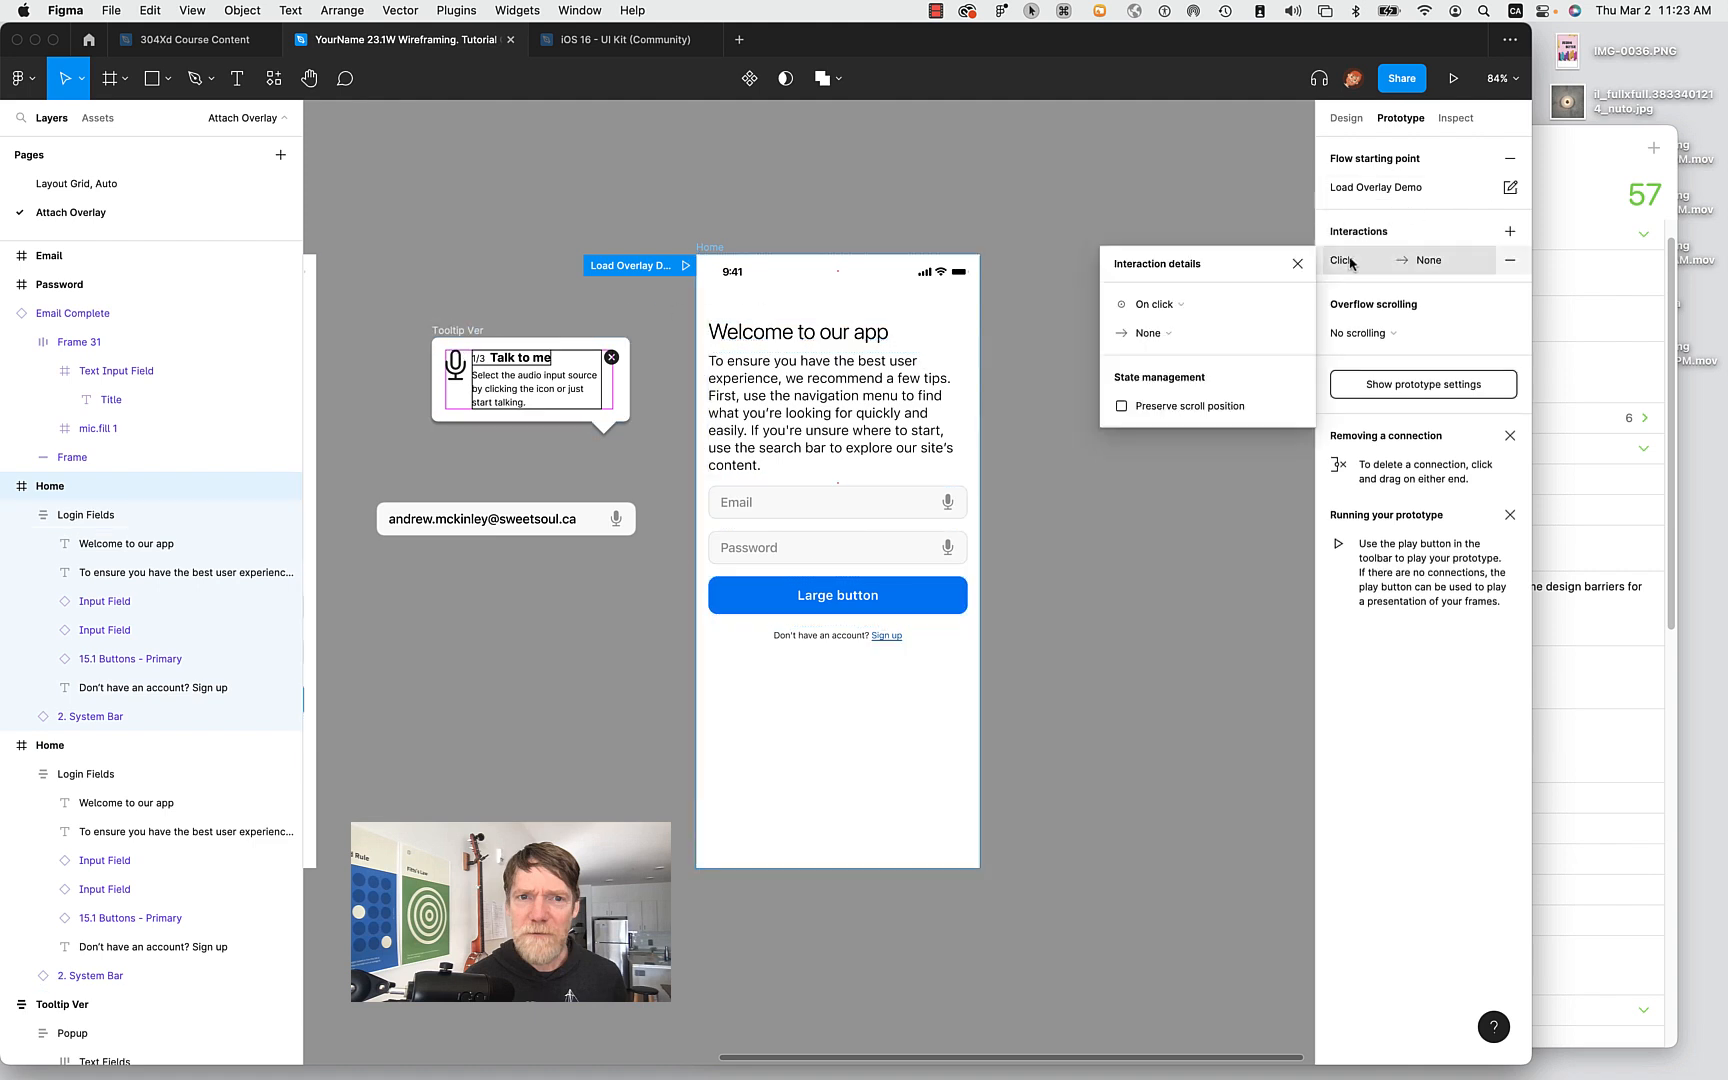
pyautogui.click(1190, 302)
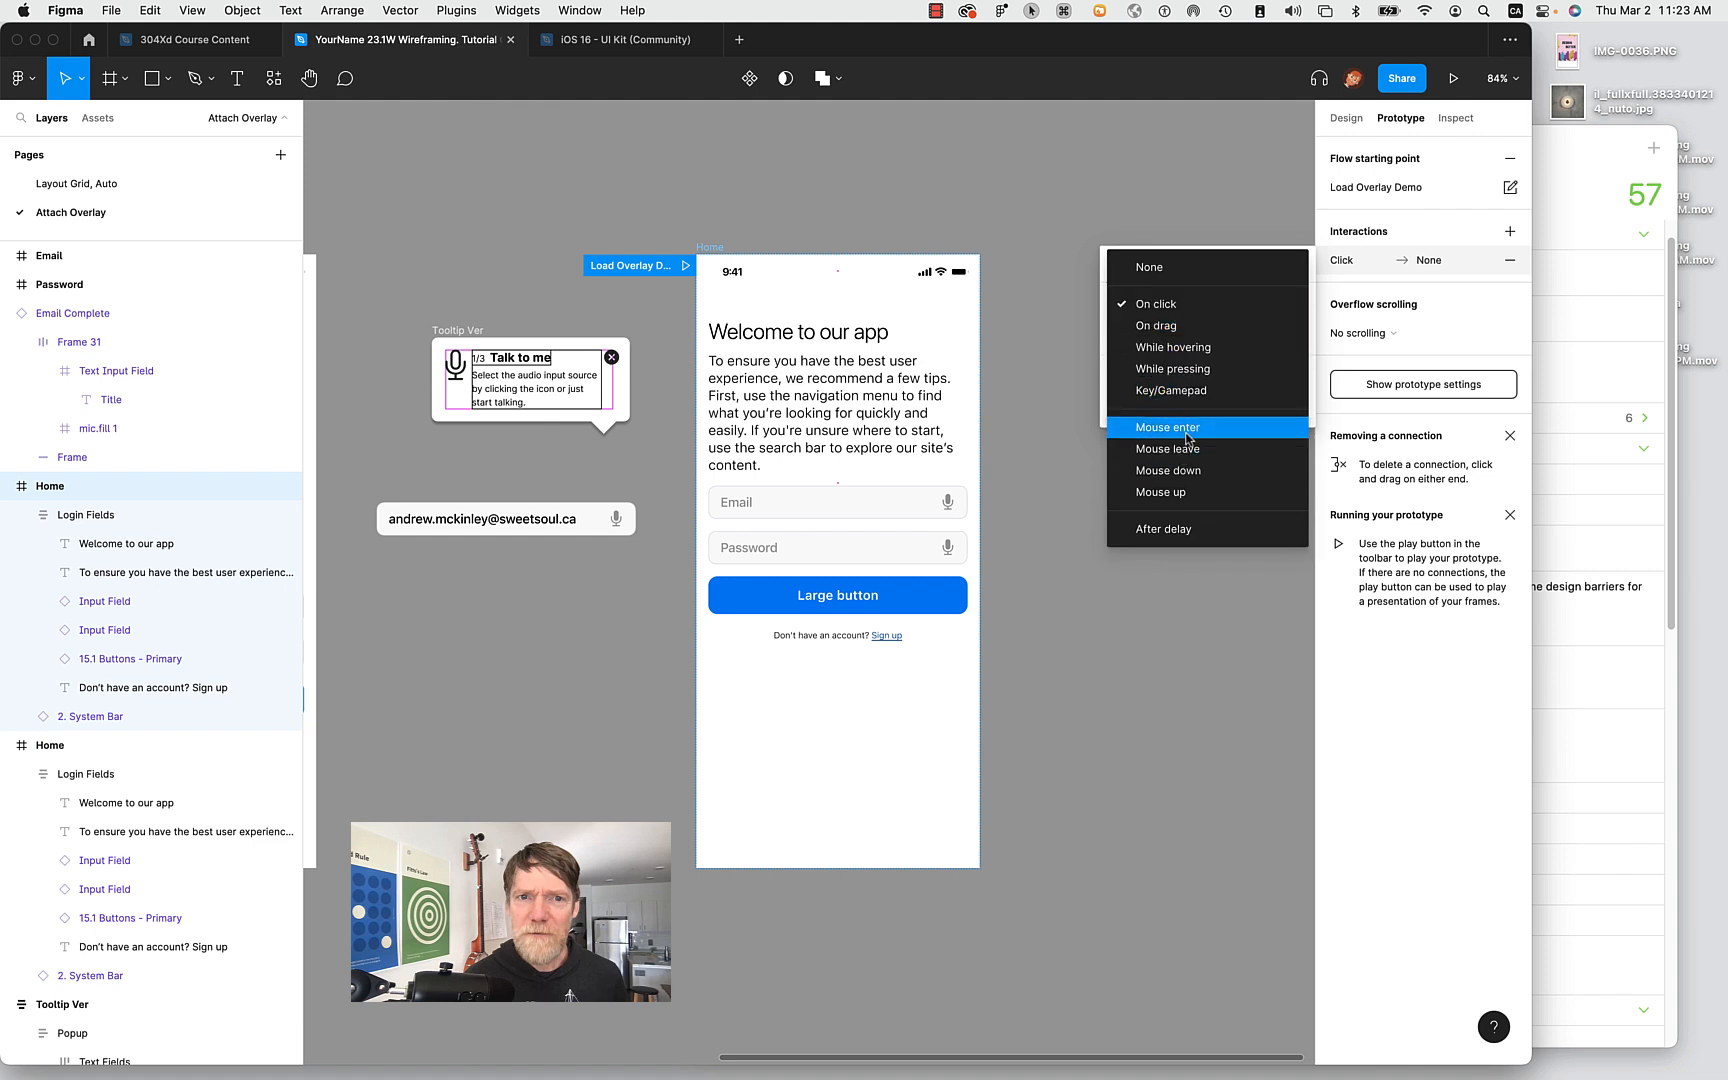
pyautogui.click(1183, 530)
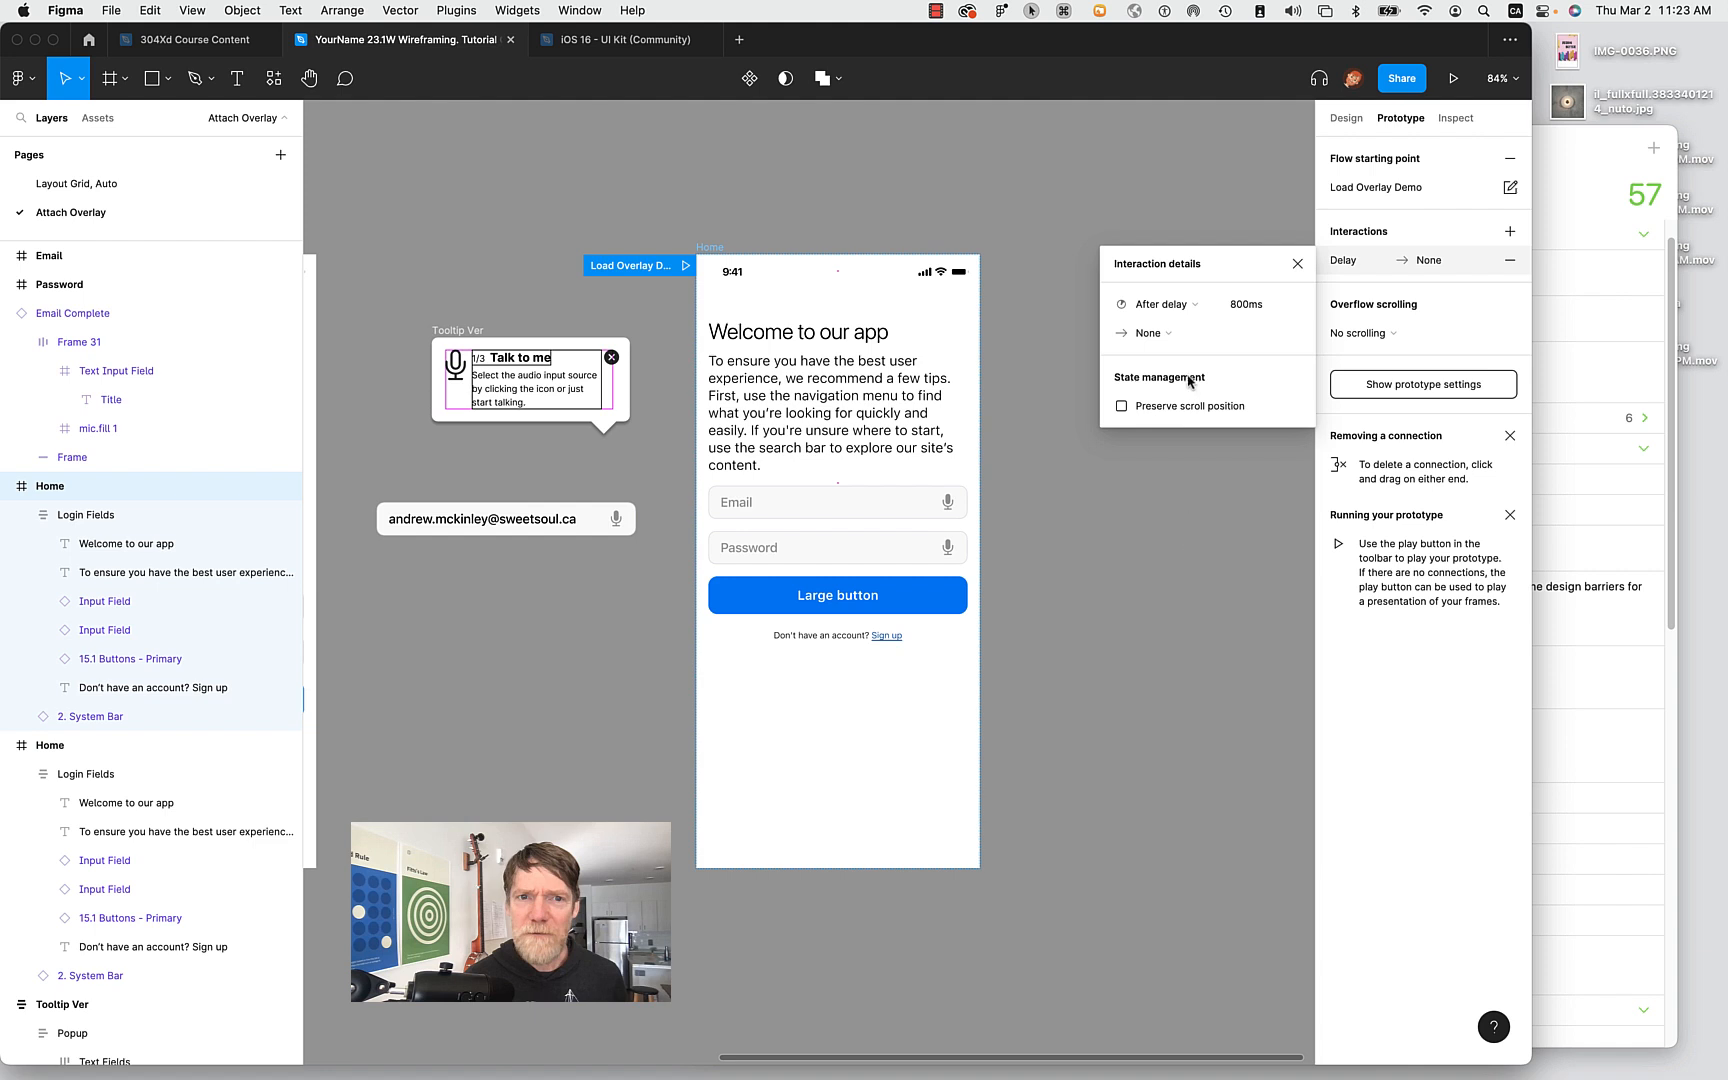
pyautogui.click(1238, 306)
pyautogui.doubleClick(1238, 306)
pyautogui.write('1')
pyautogui.press('Tab')
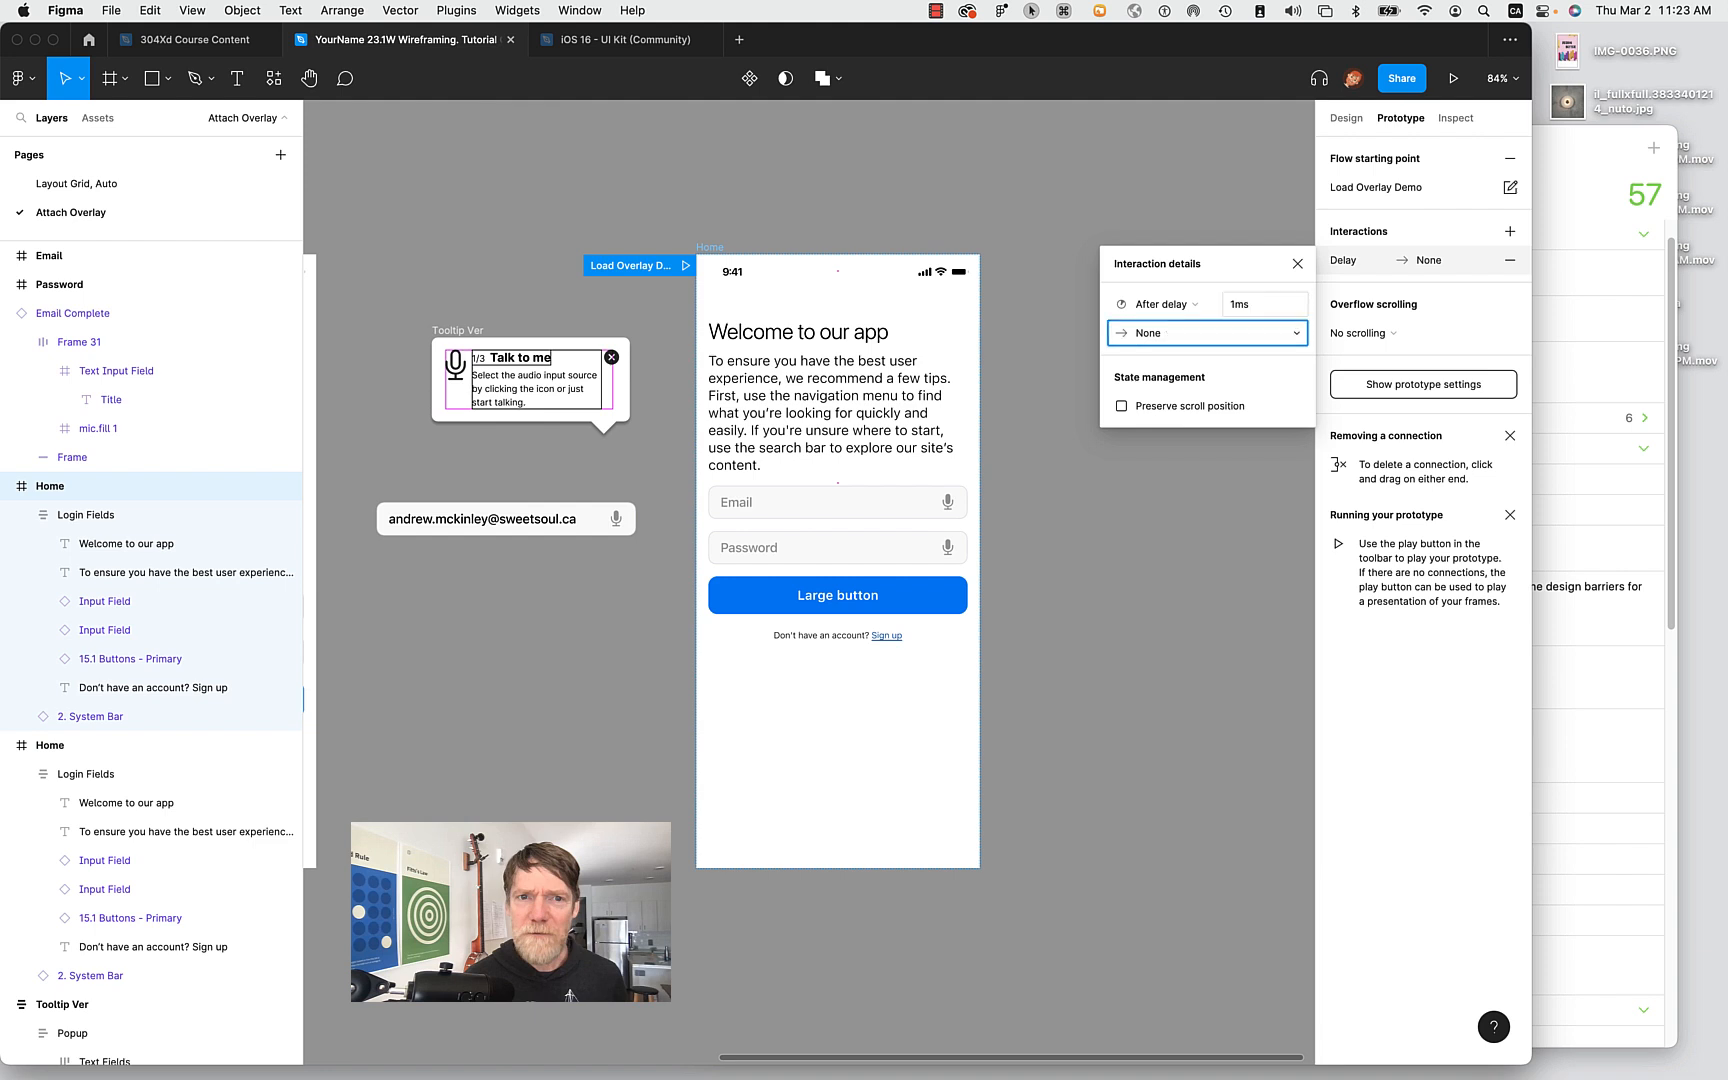
# Make the interaction open Email Complete as an overlay, then start renaming the Tooltip Ver frame.
pyautogui.click(1163, 338)
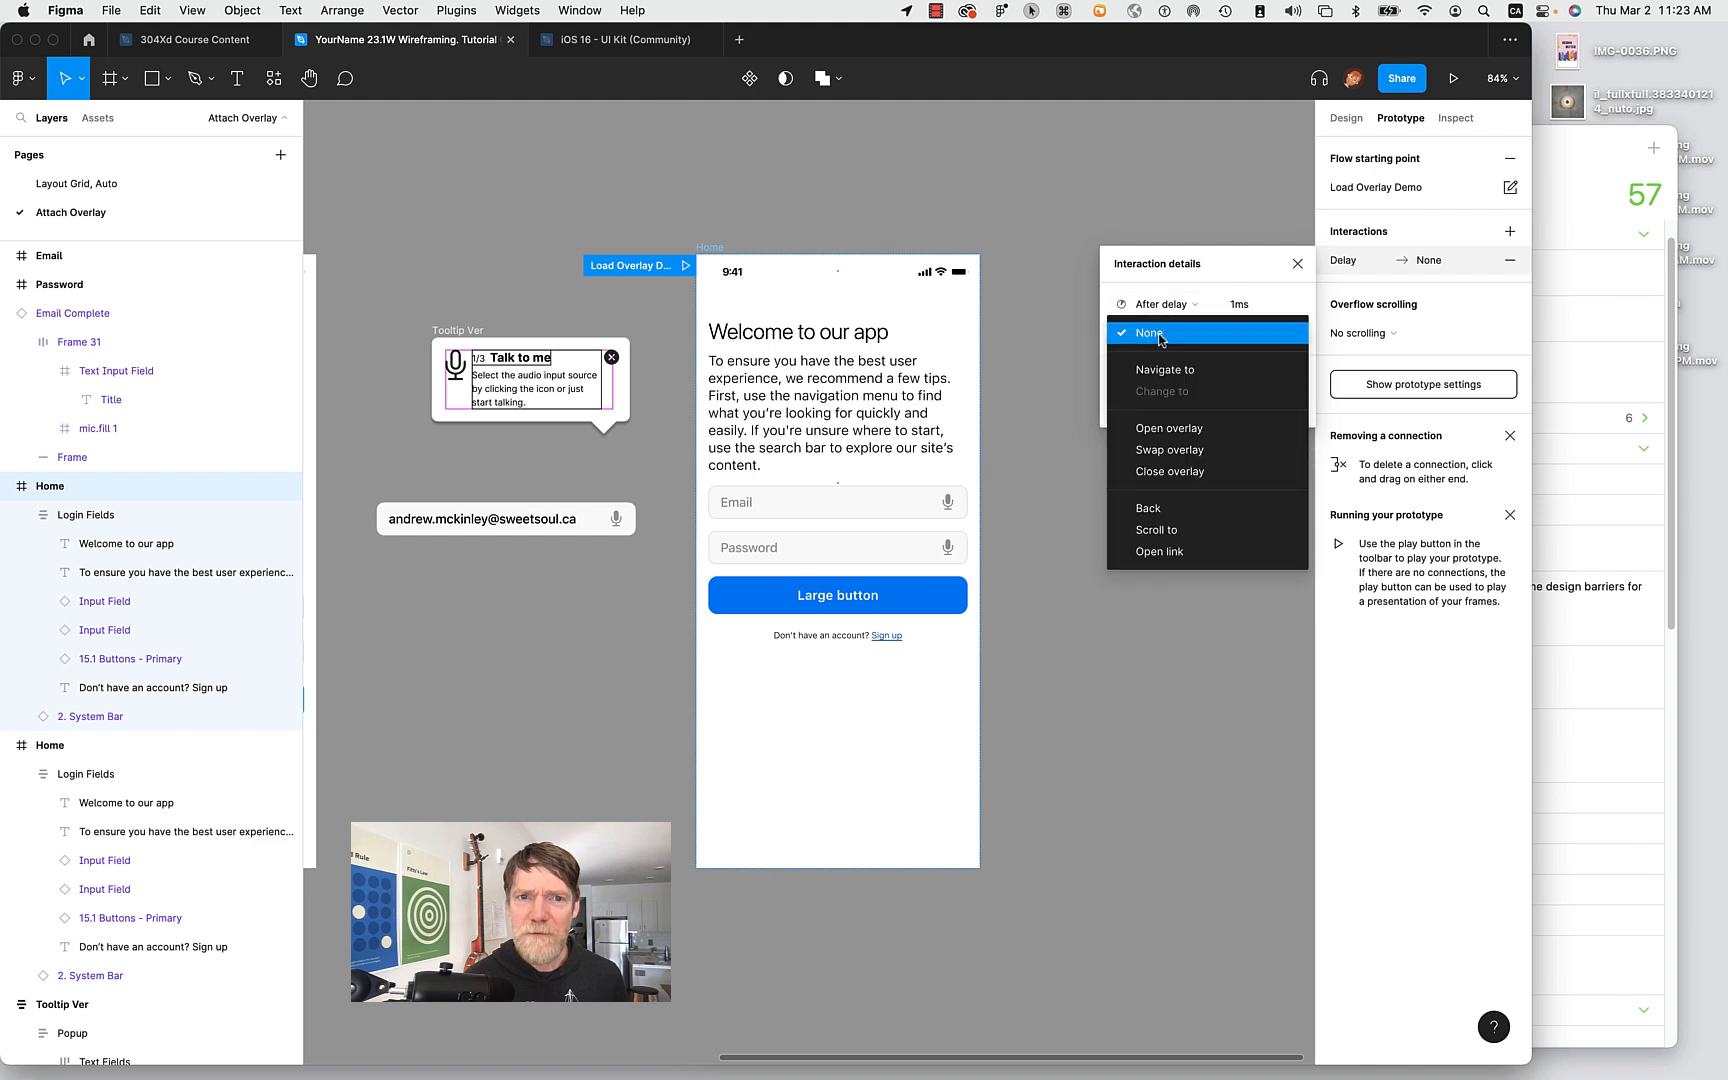
pyautogui.click(1228, 428)
pyautogui.click(1250, 334)
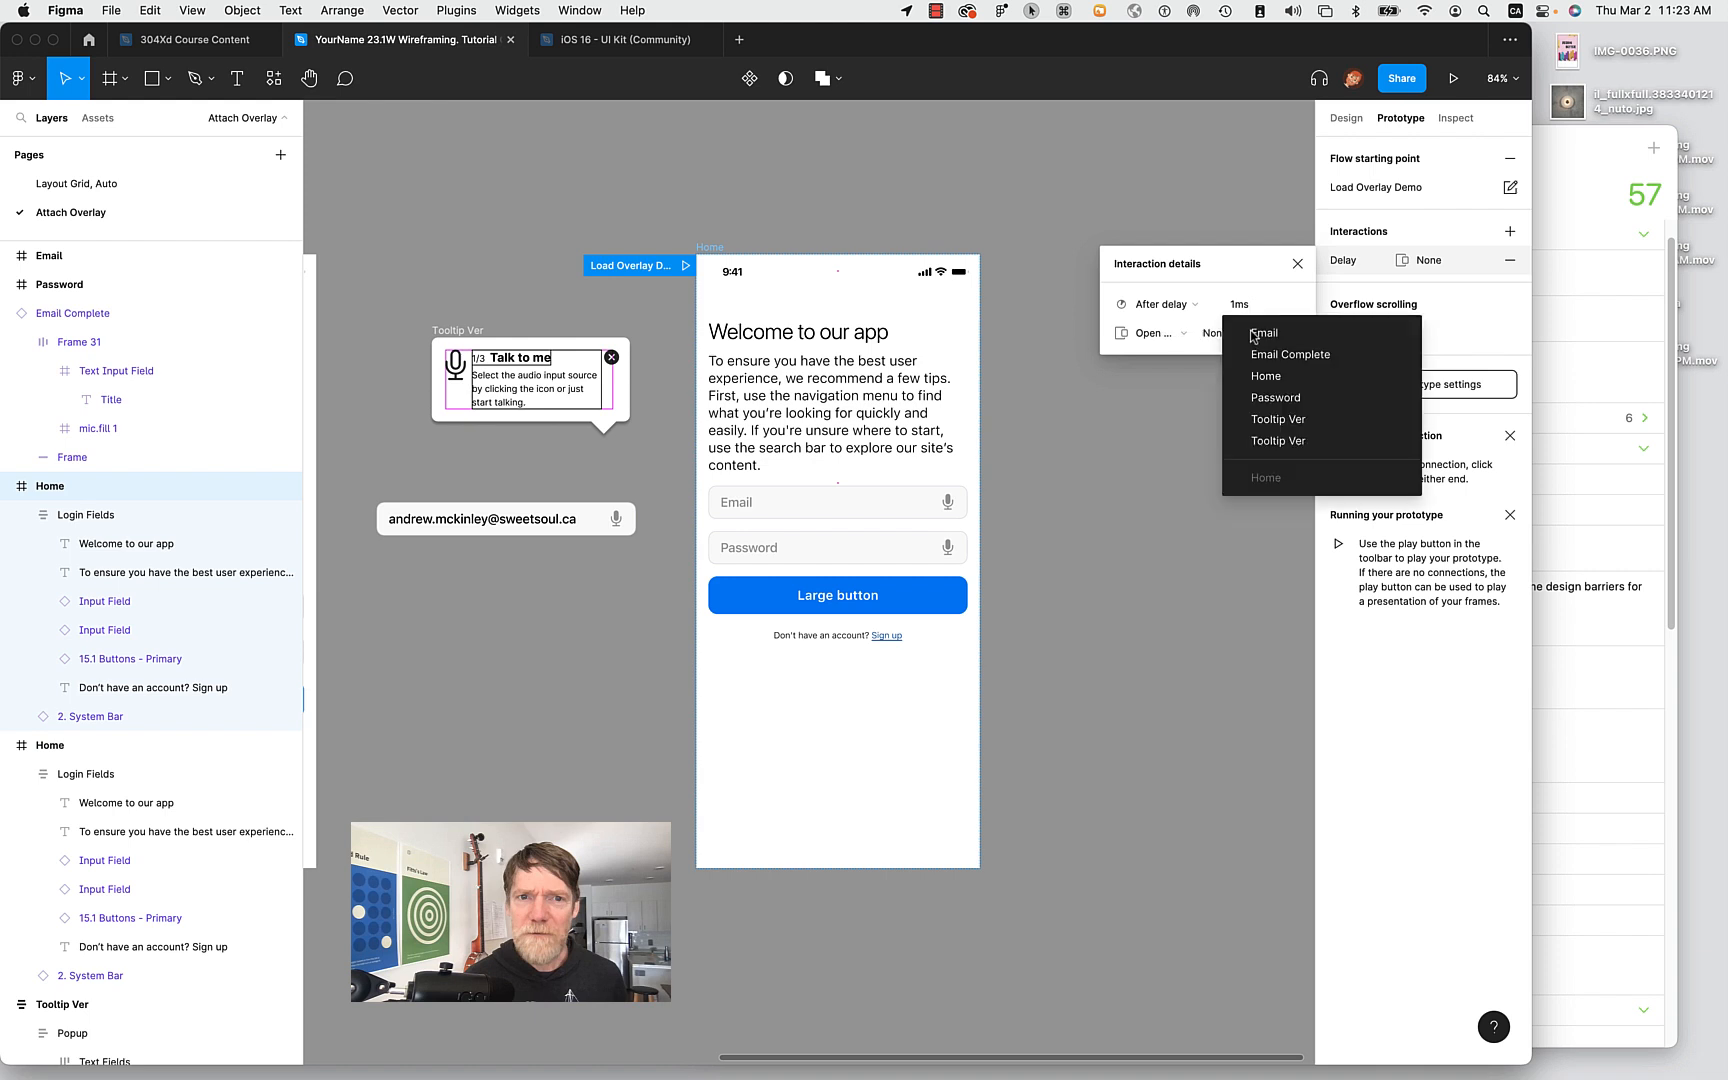
pyautogui.click(1276, 357)
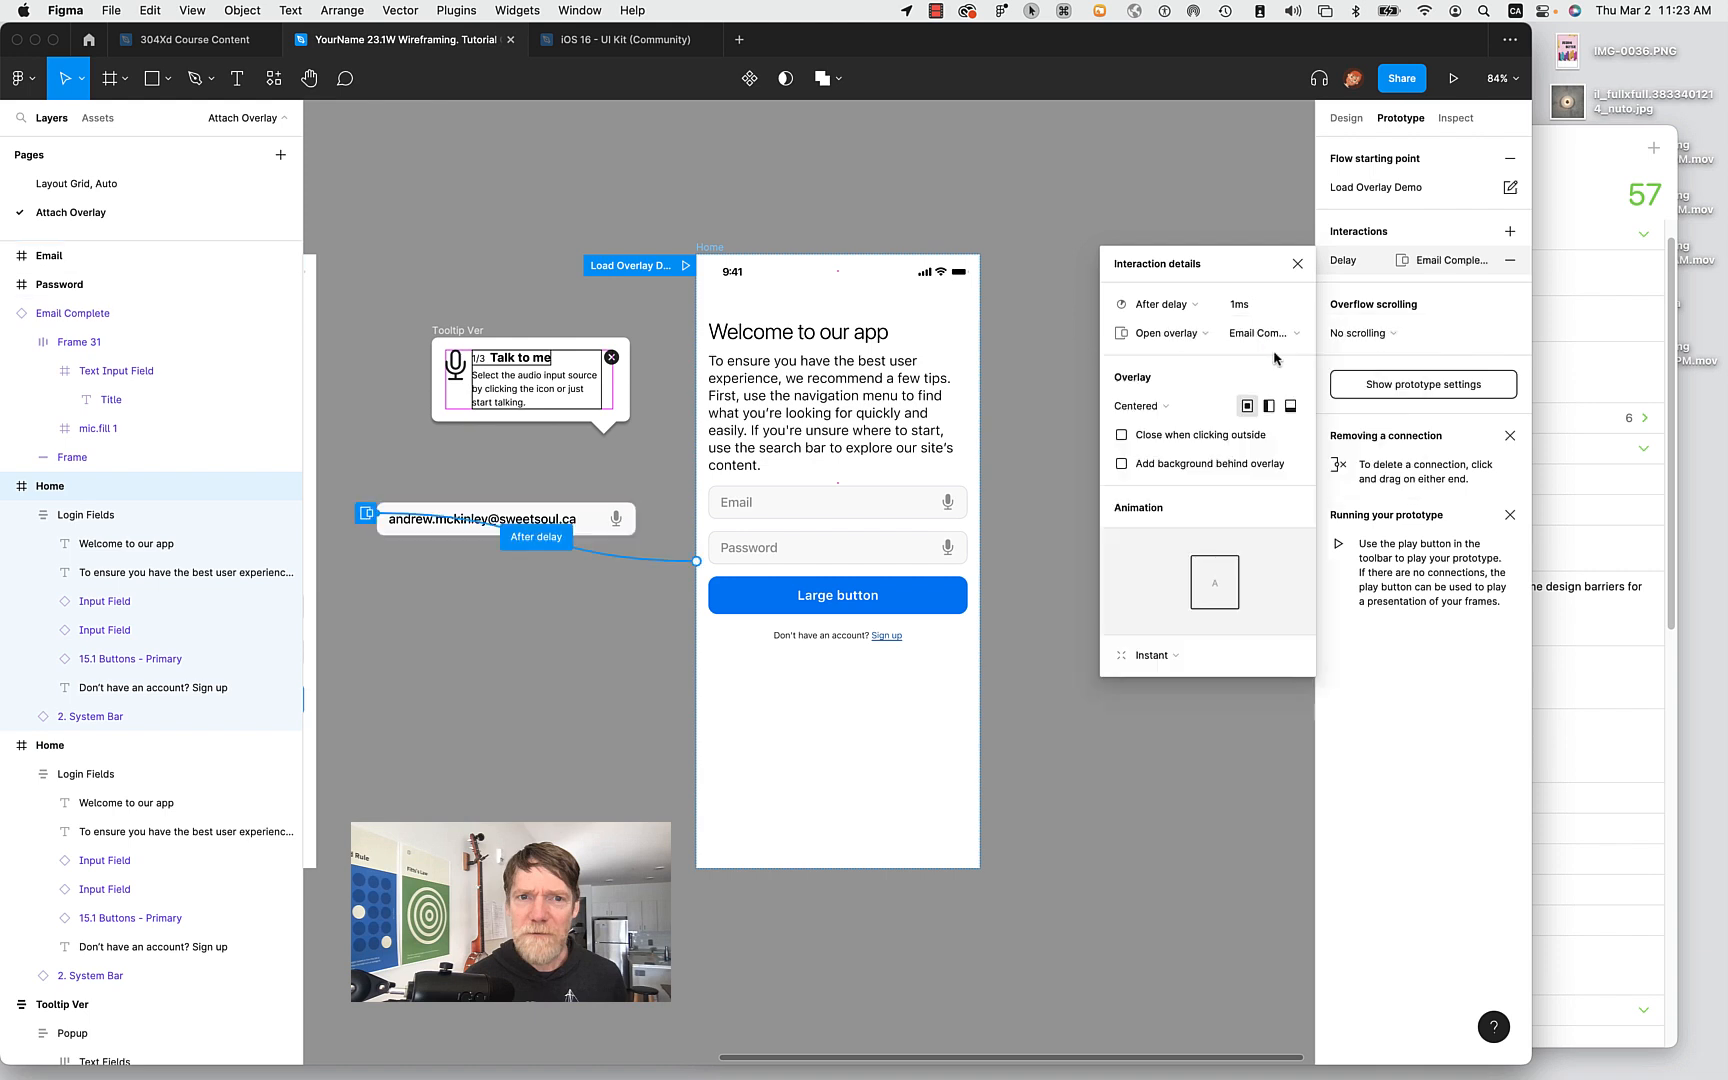
pyautogui.click(1246, 335)
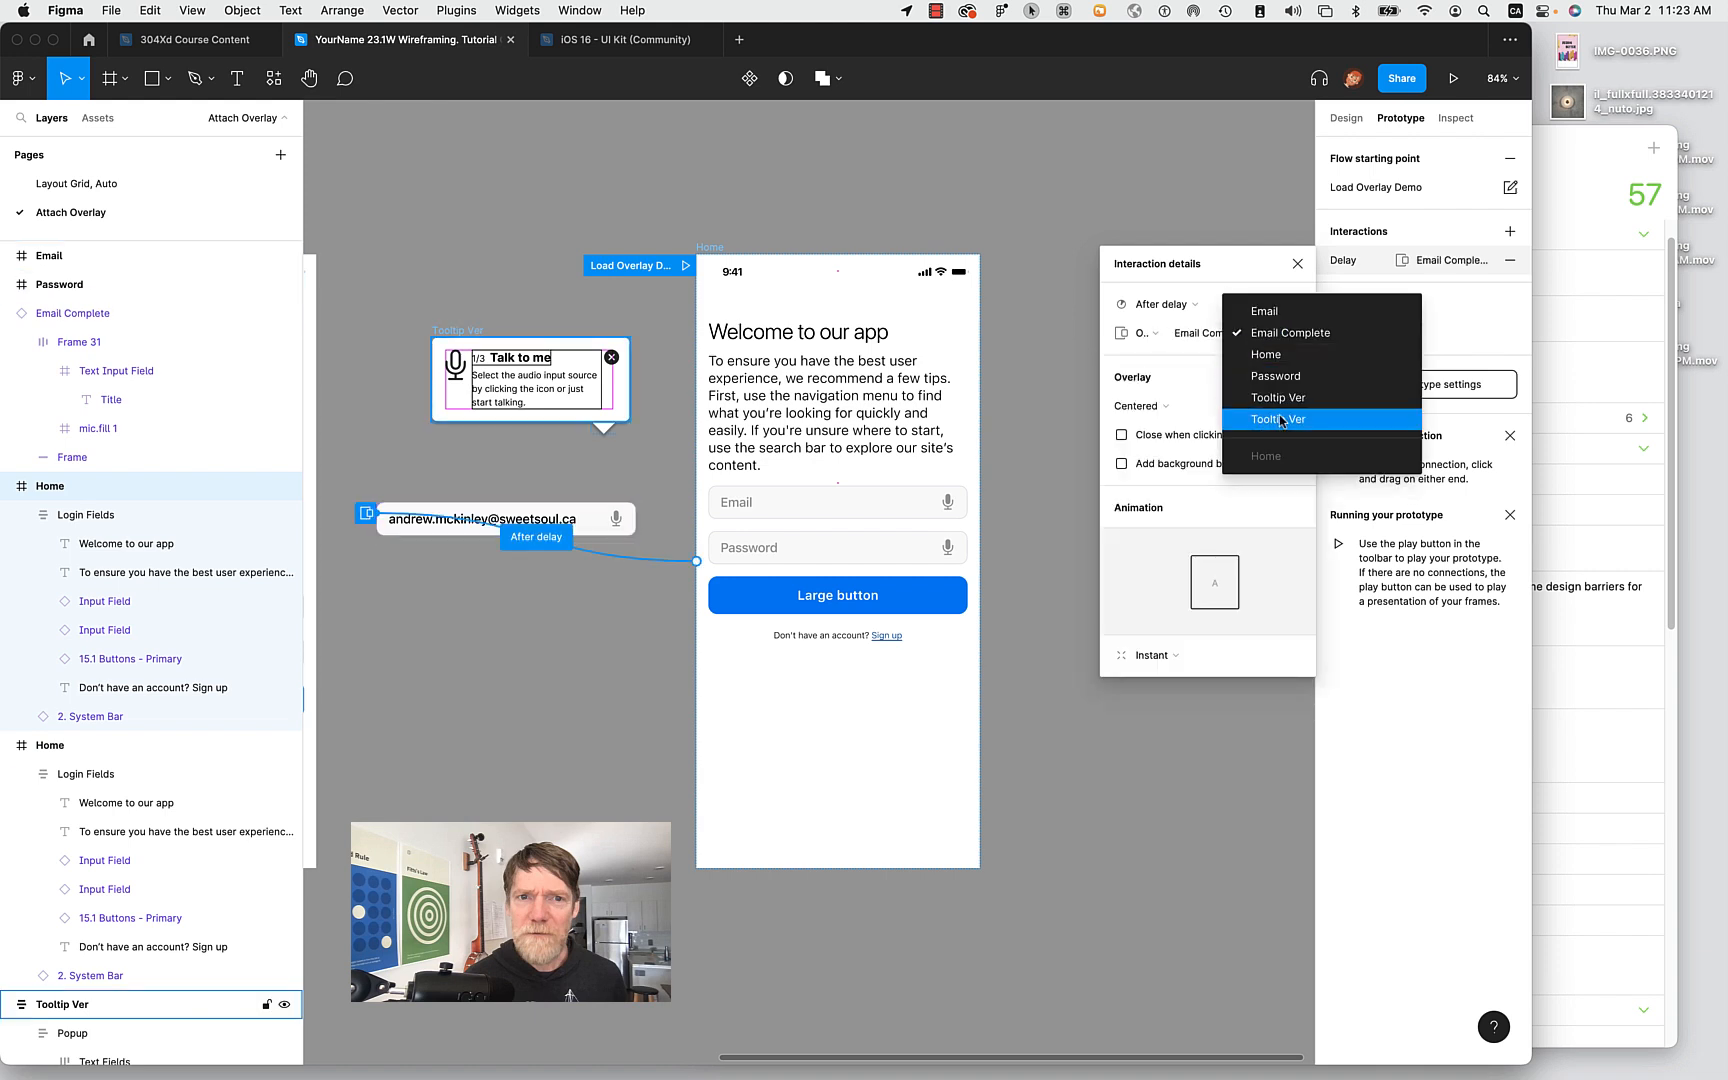
pyautogui.click(476, 331)
pyautogui.click(480, 330)
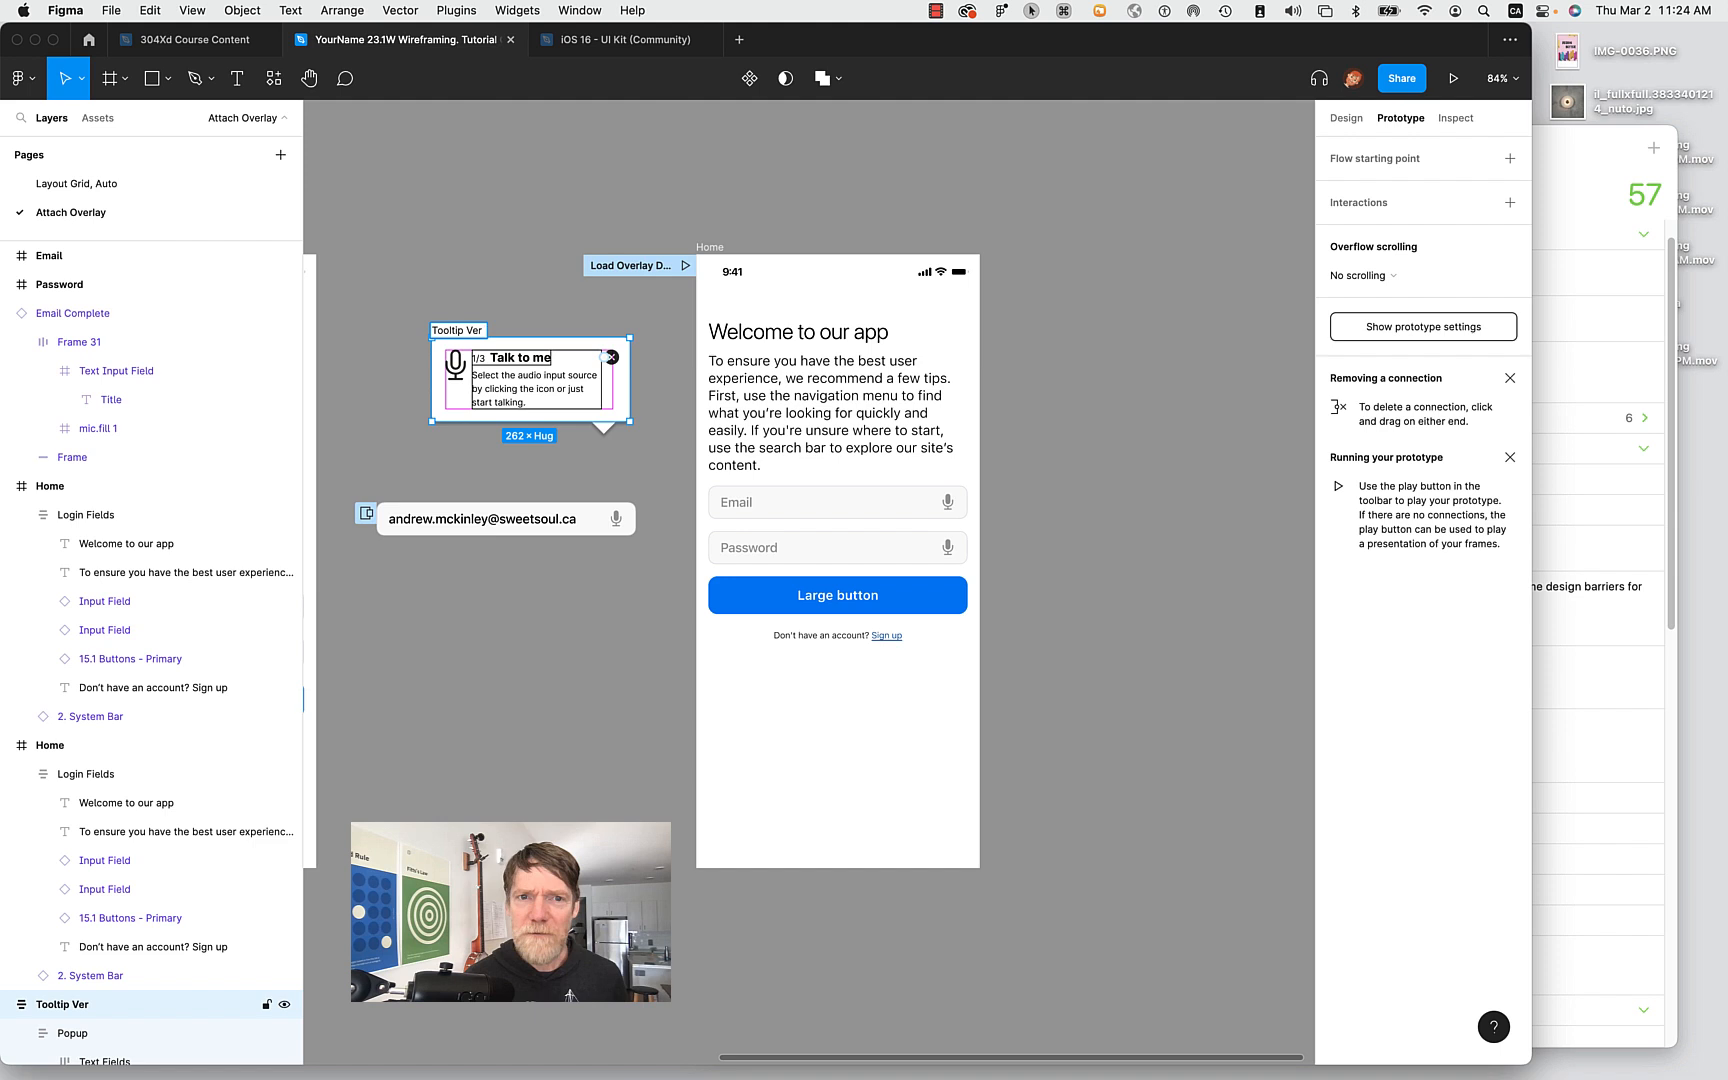
# Confirm the frame name Tooltip Ver Demo and open Home's after-delay Open overlay interaction.
pyautogui.write('mo')
pyautogui.press('Return')
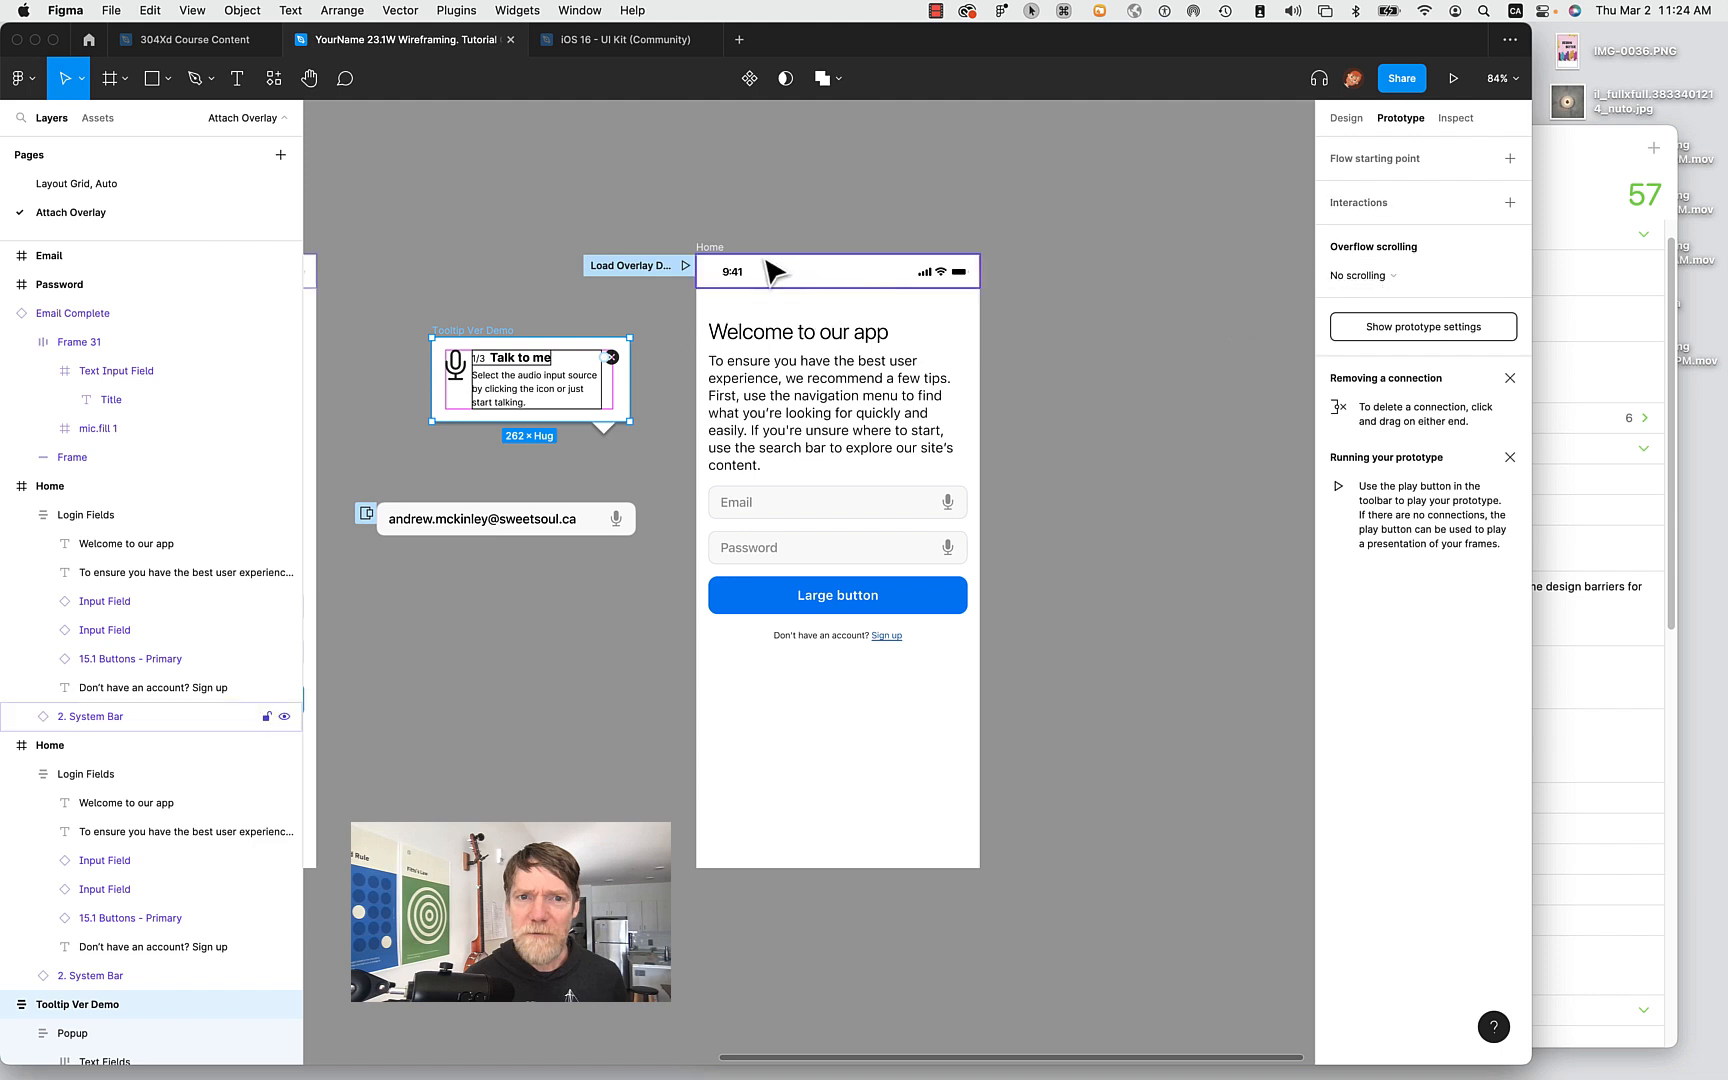
pyautogui.click(725, 250)
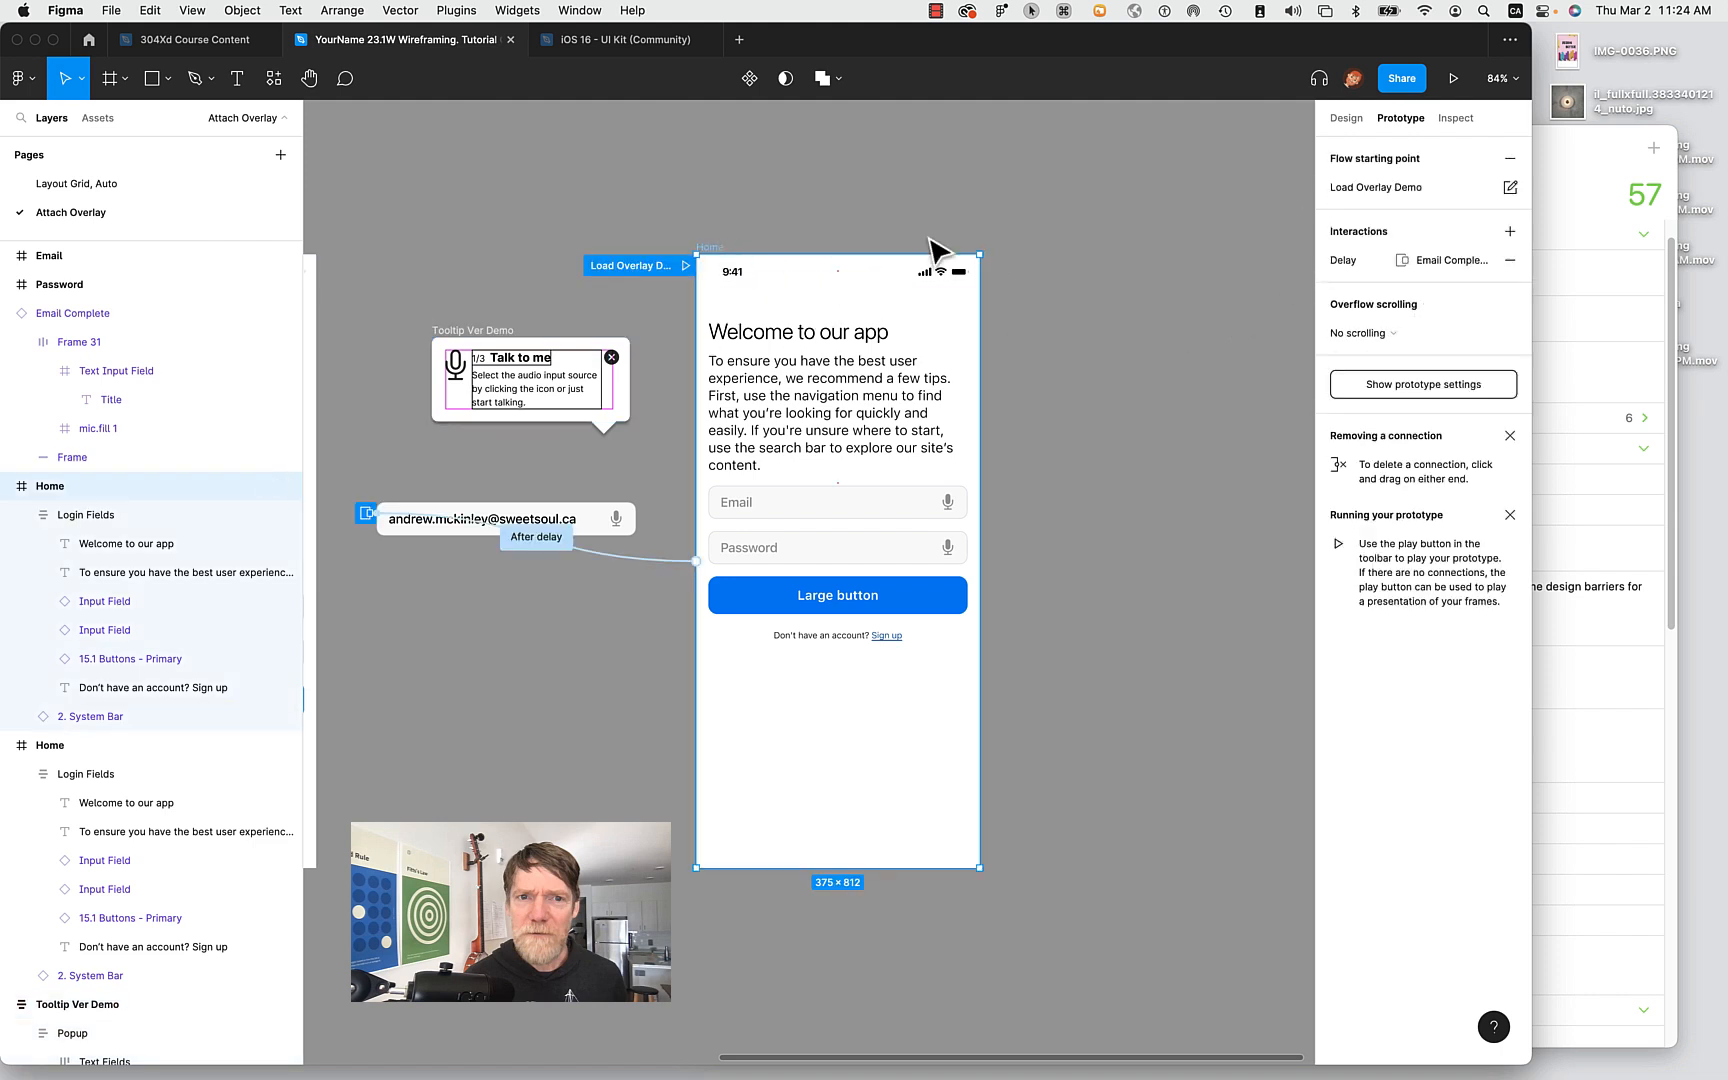
pyautogui.click(1453, 263)
pyautogui.click(1455, 265)
pyautogui.click(1452, 262)
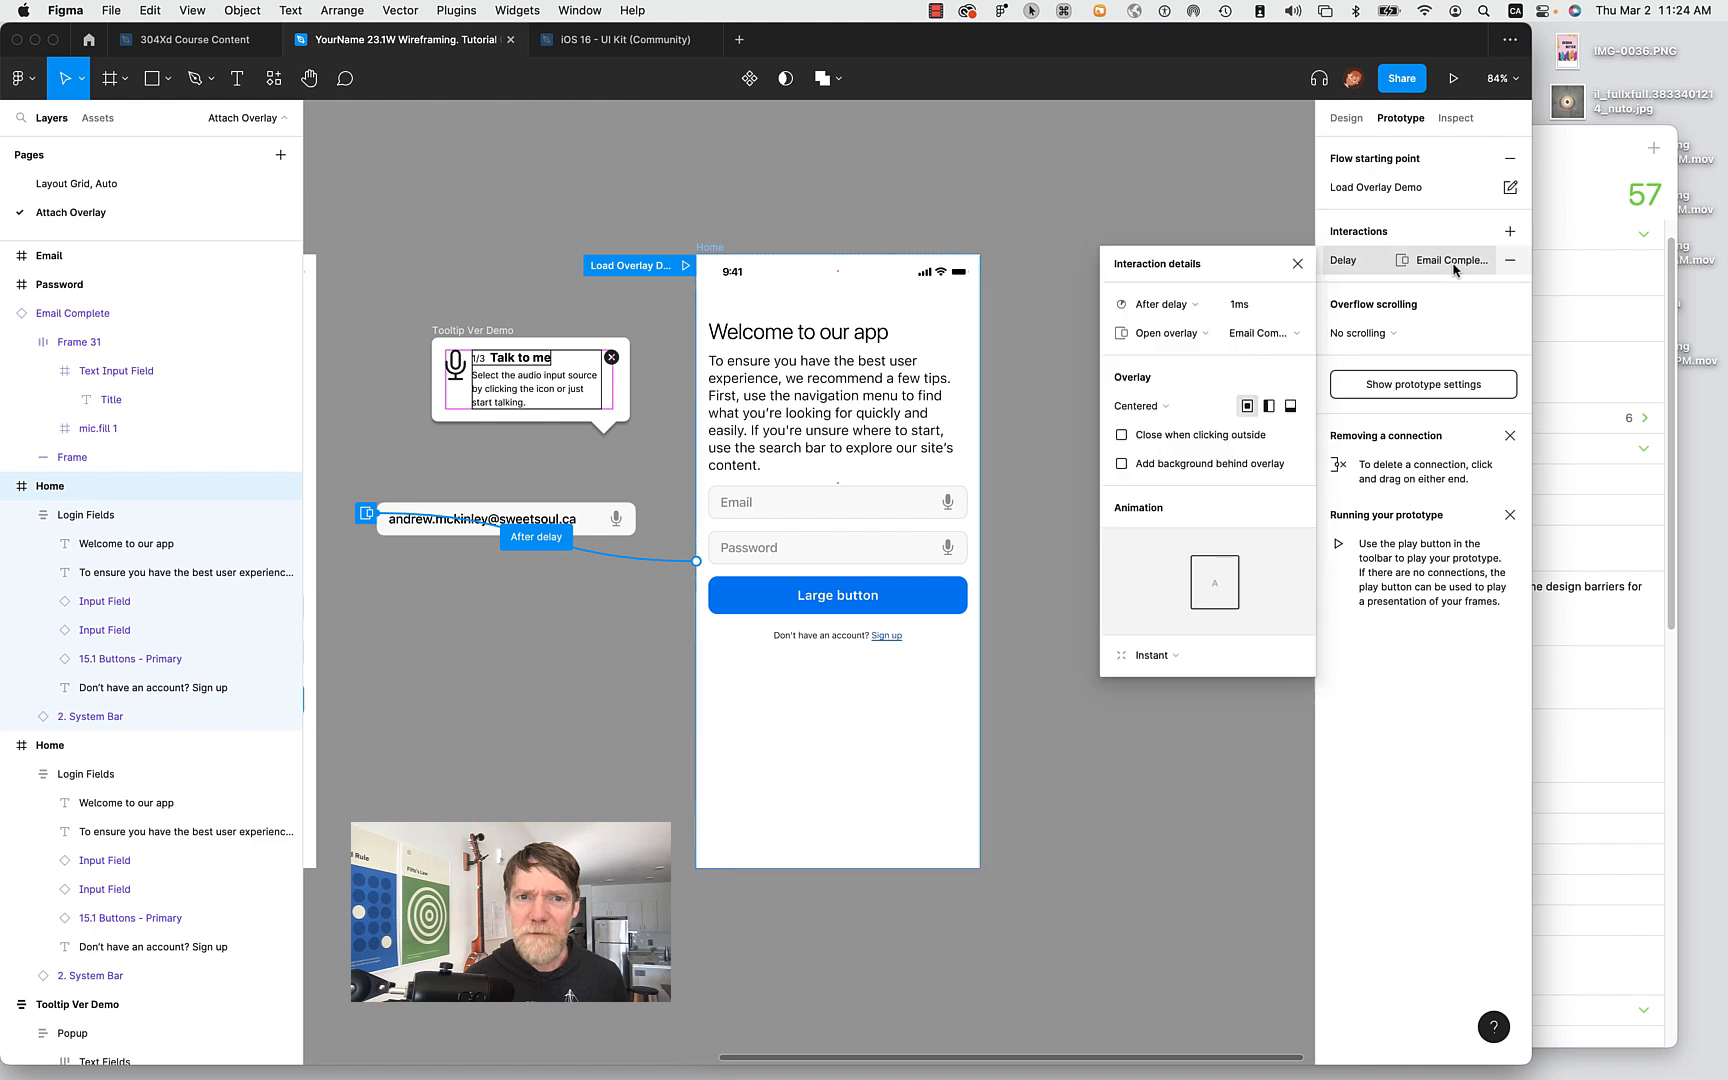
pyautogui.click(1189, 334)
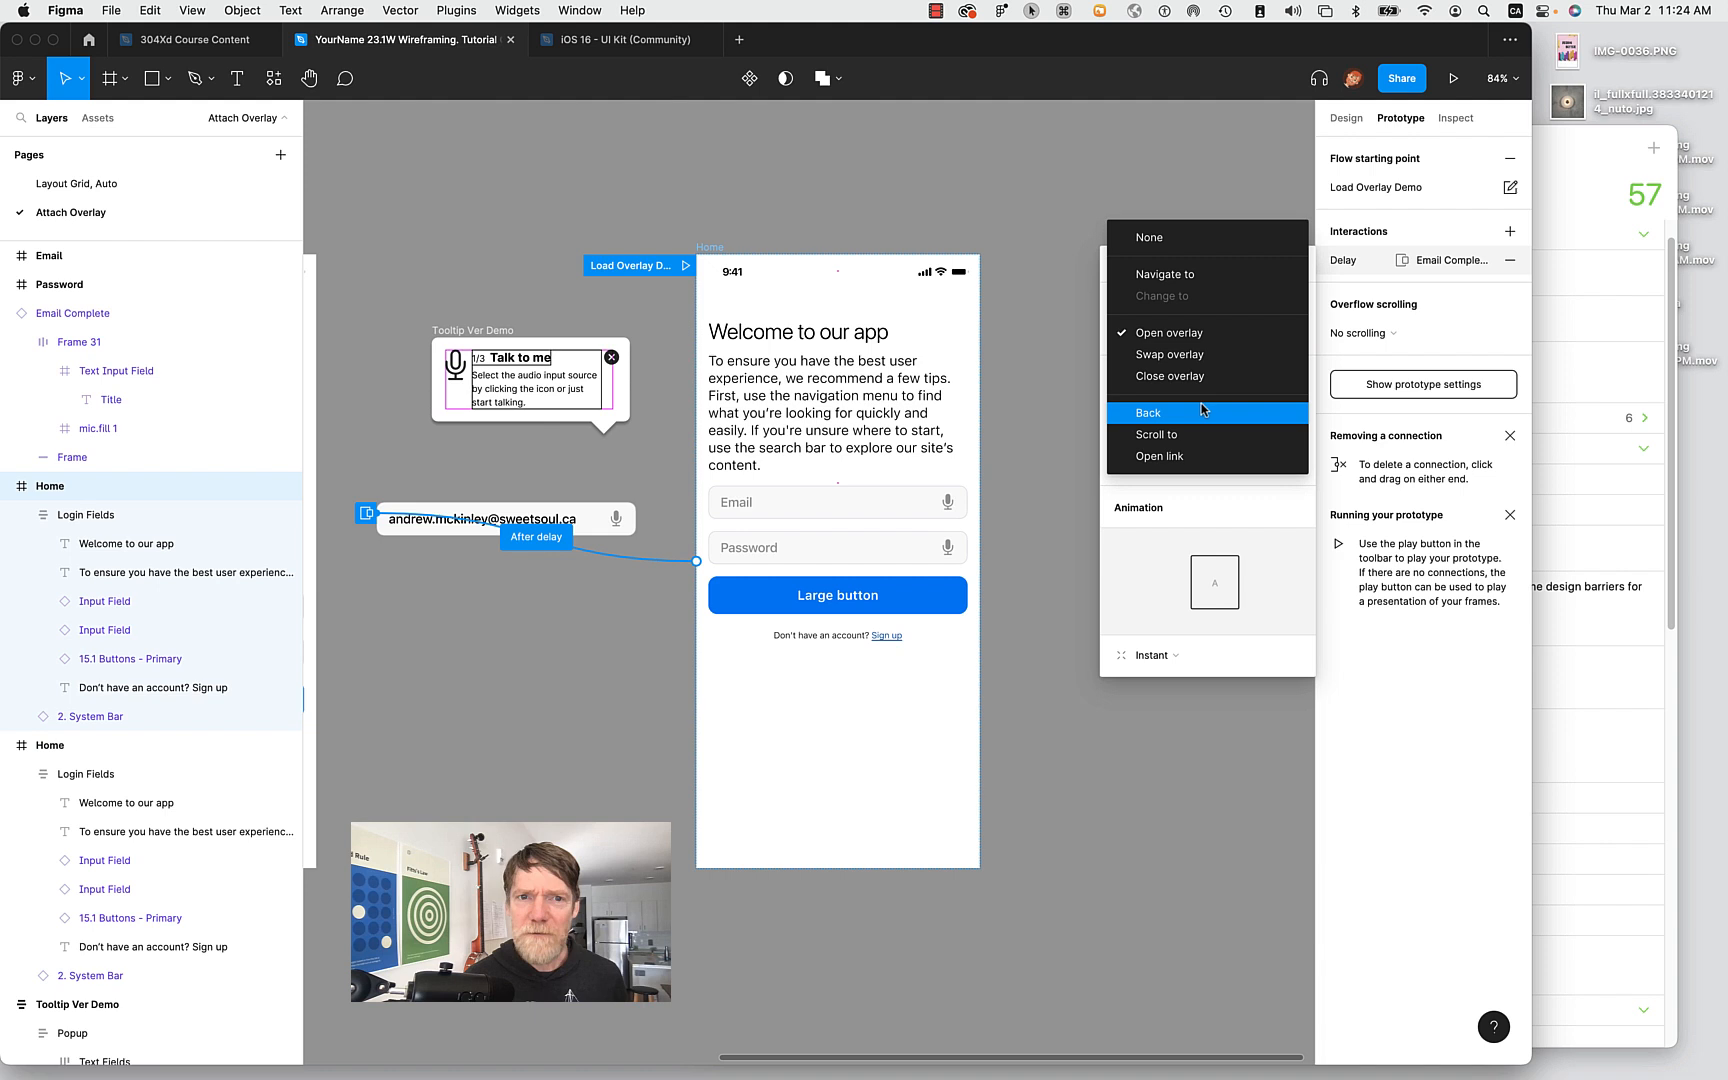
pyautogui.click(1445, 336)
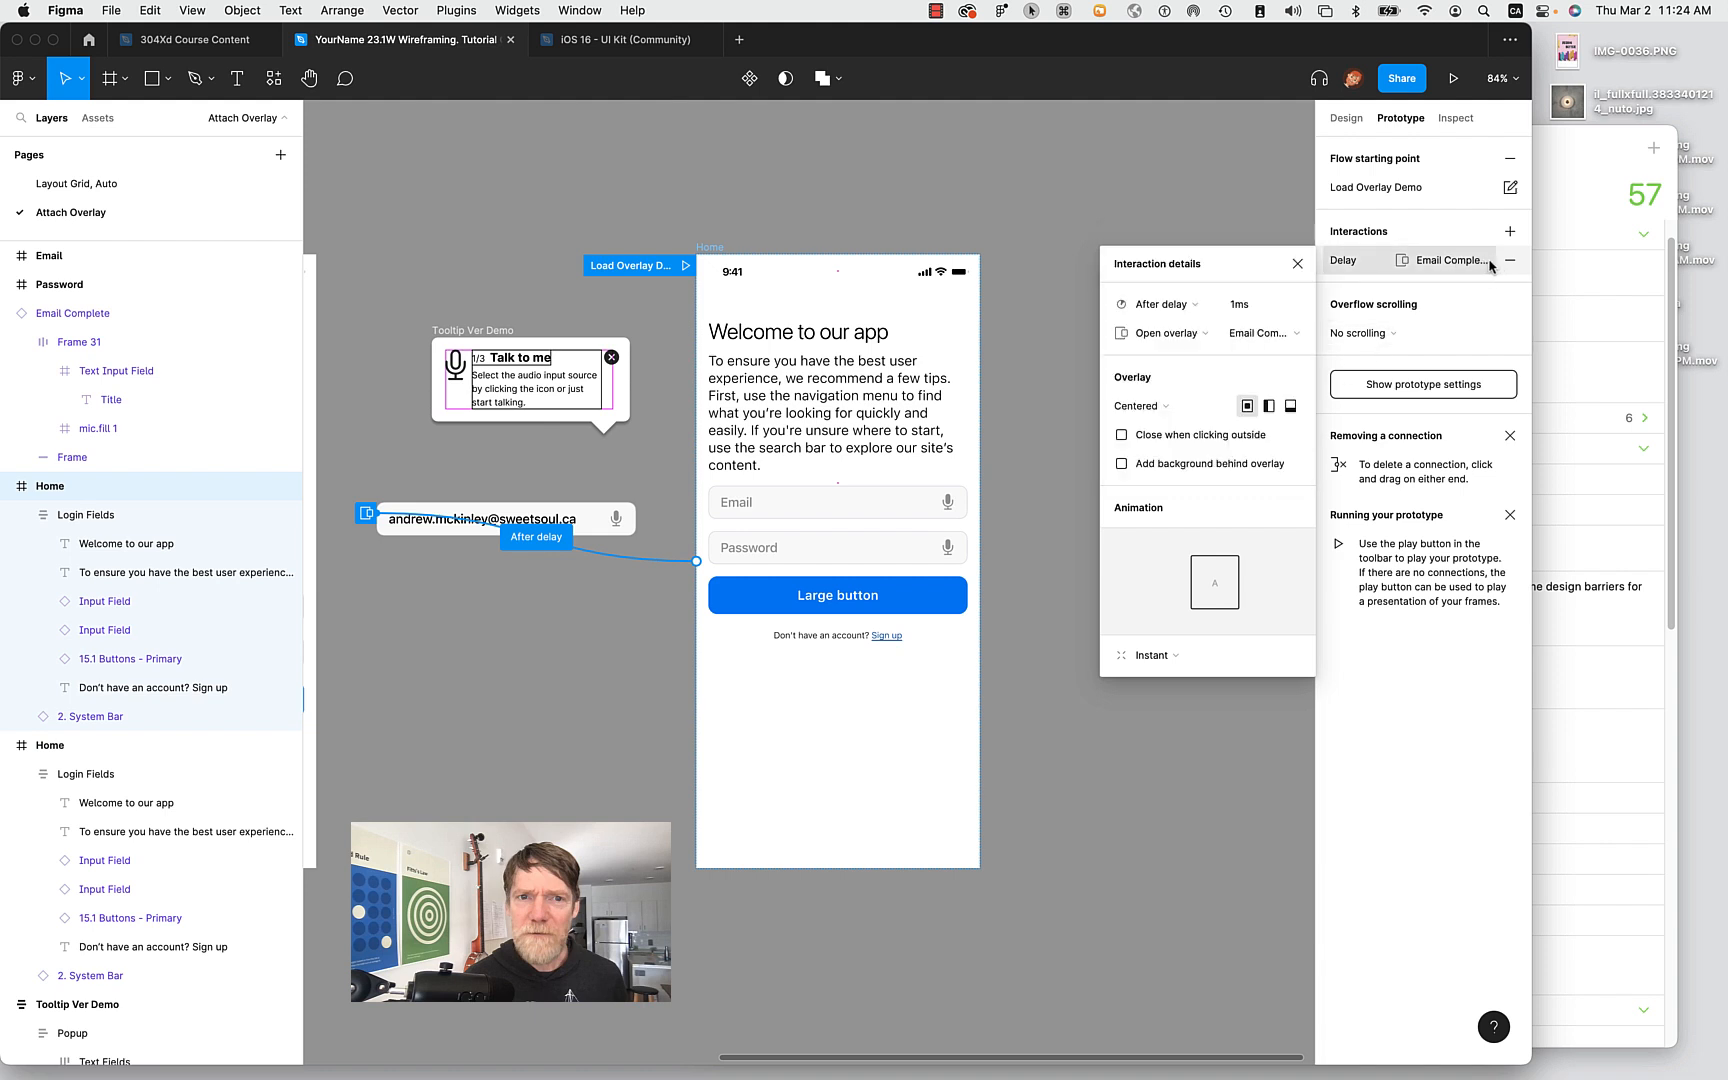
# Point the overlay at Tooltip Ver Demo, trying centred, top-left and bottom-centre positions.
pyautogui.click(1256, 336)
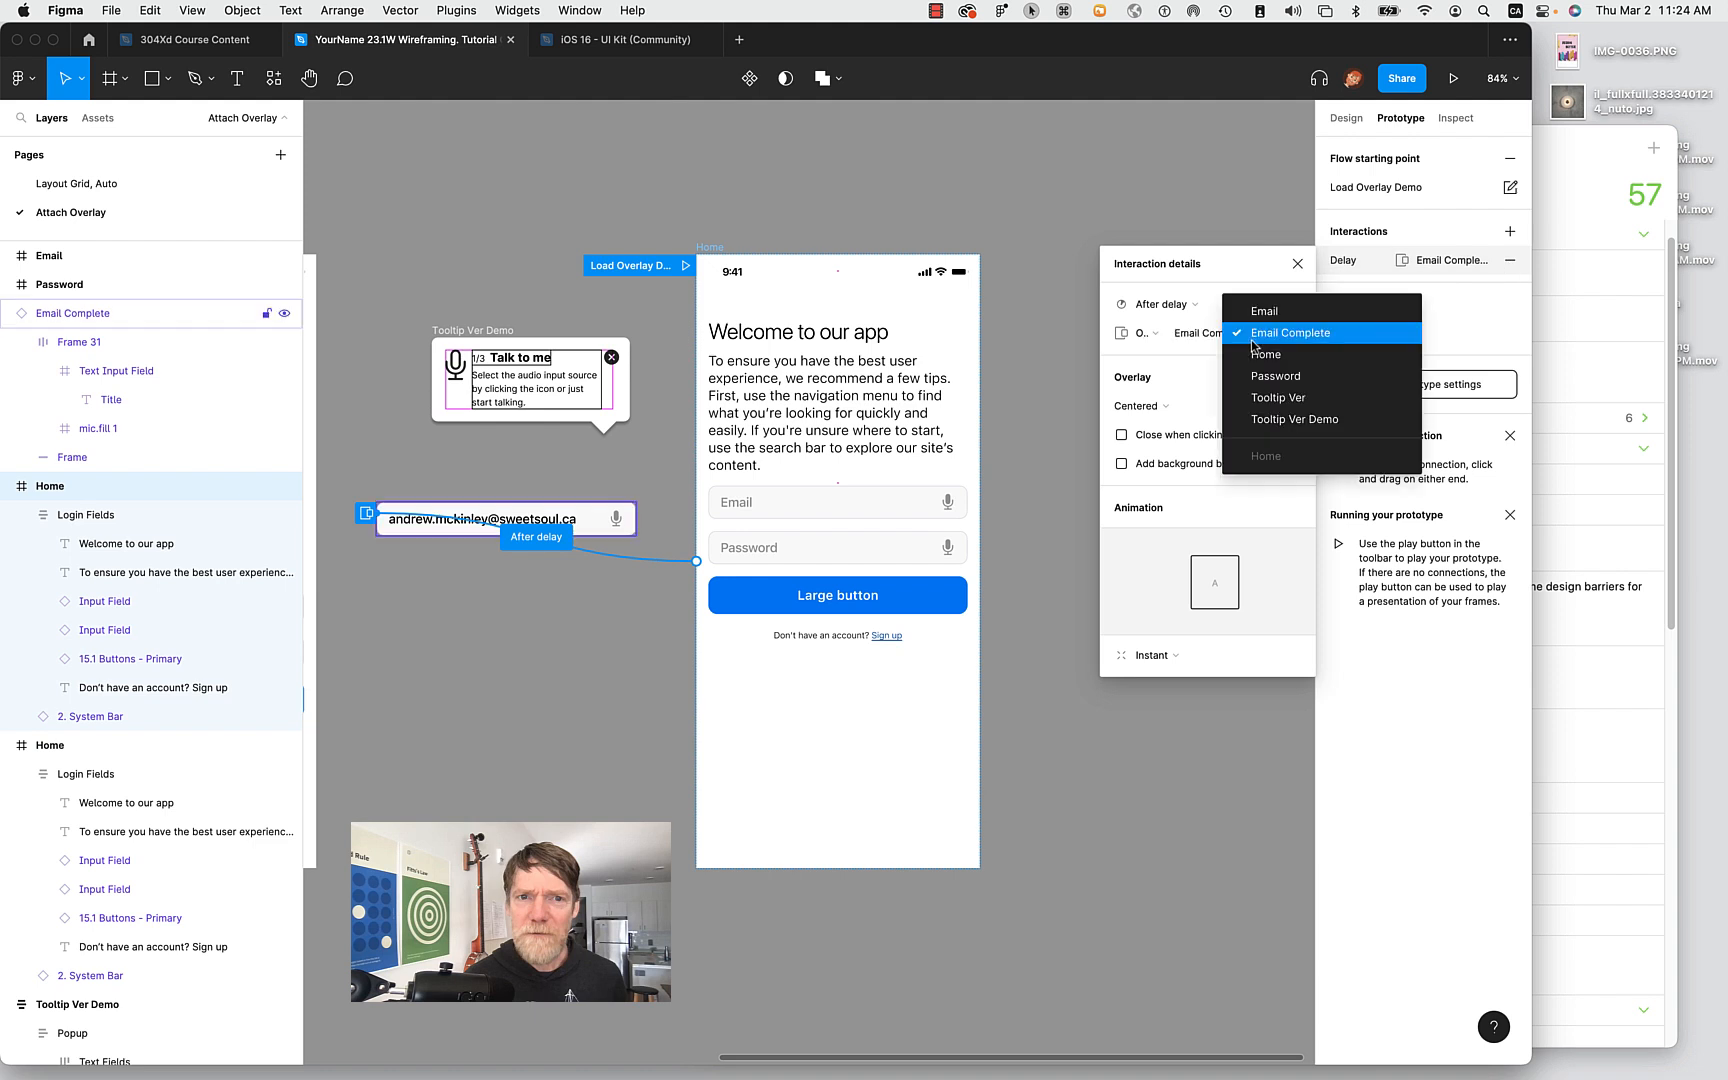
pyautogui.click(1290, 419)
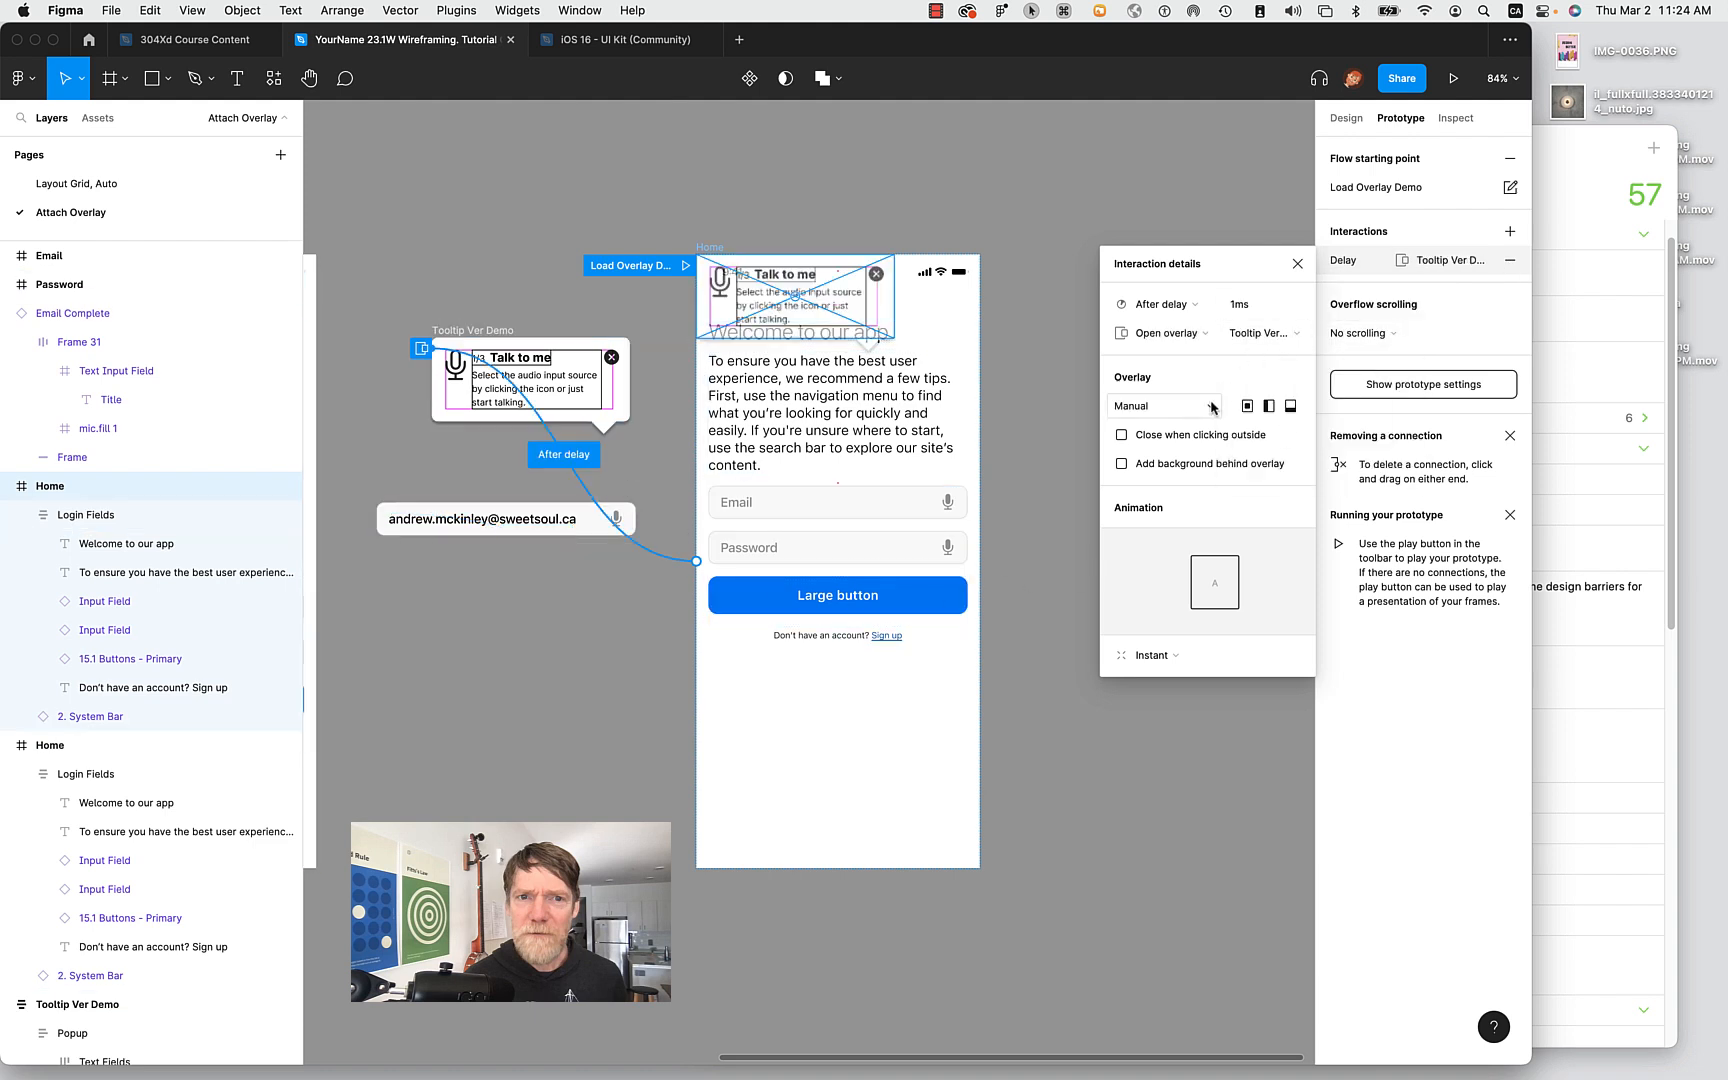
pyautogui.click(1248, 406)
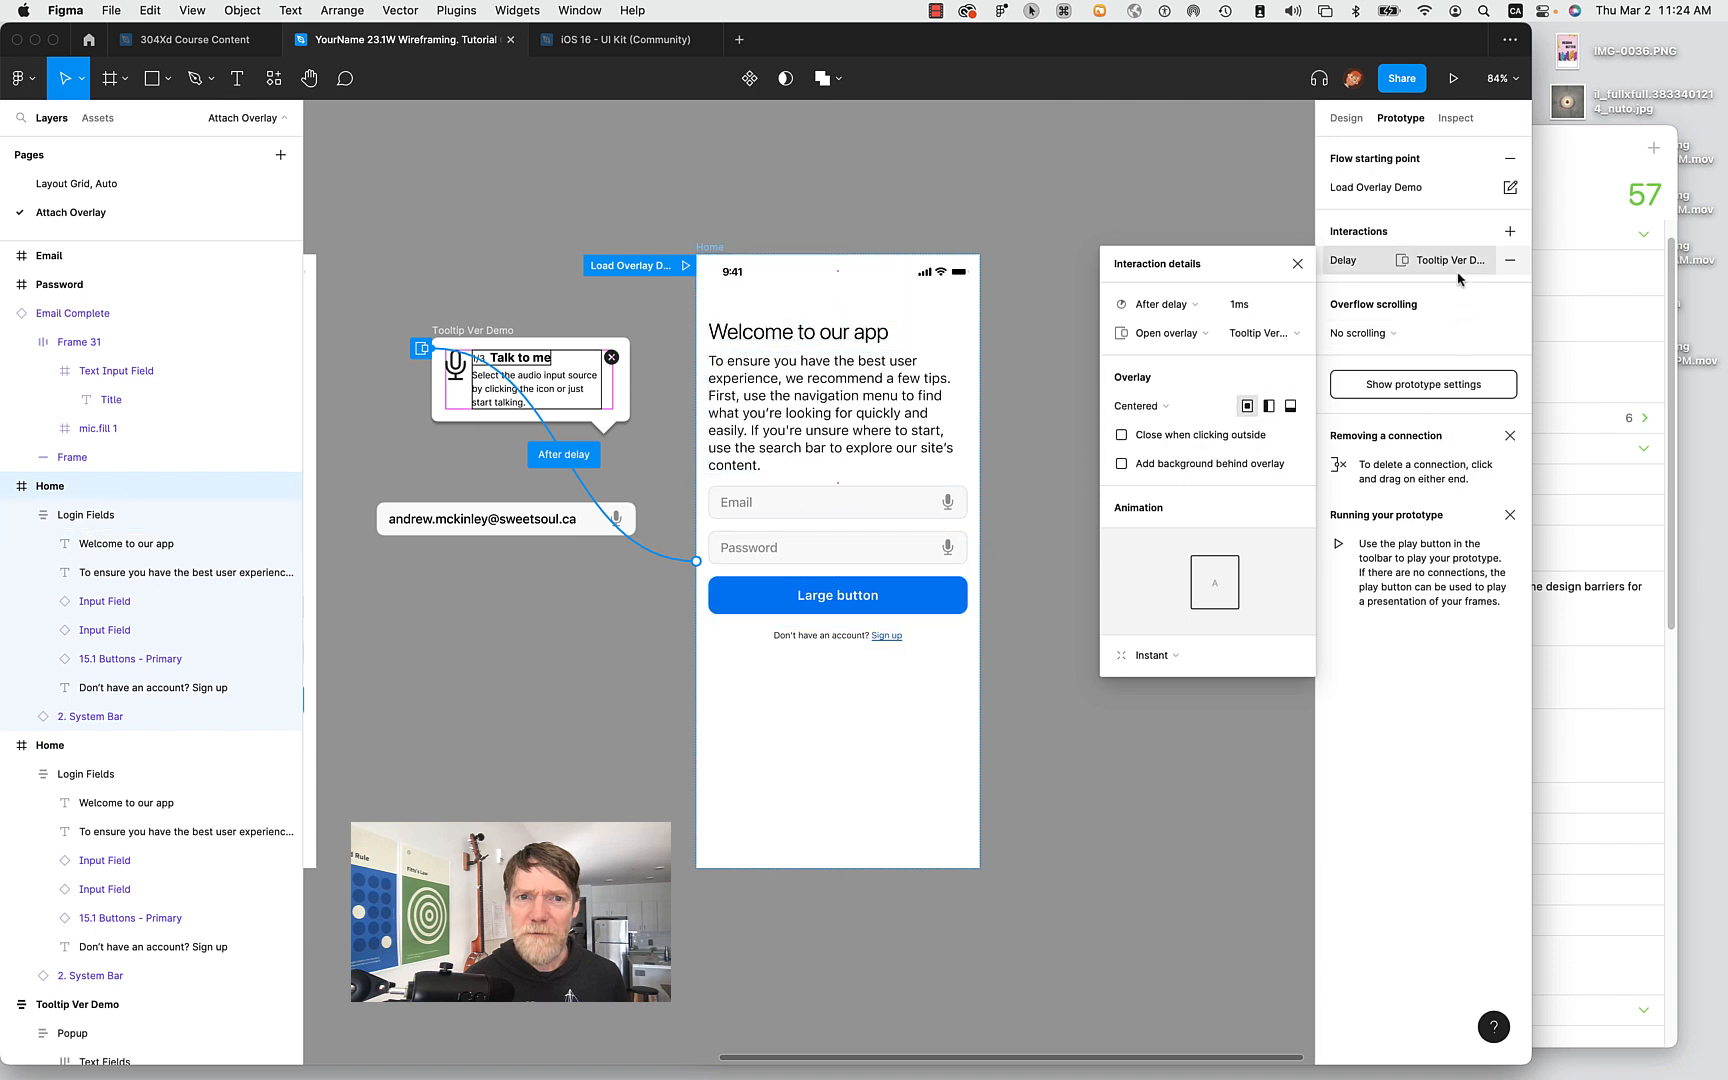
pyautogui.click(1268, 406)
pyautogui.click(1291, 406)
# Switch the overlay position to Manual and drag the tooltip over the middle of Home.
pyautogui.click(1158, 406)
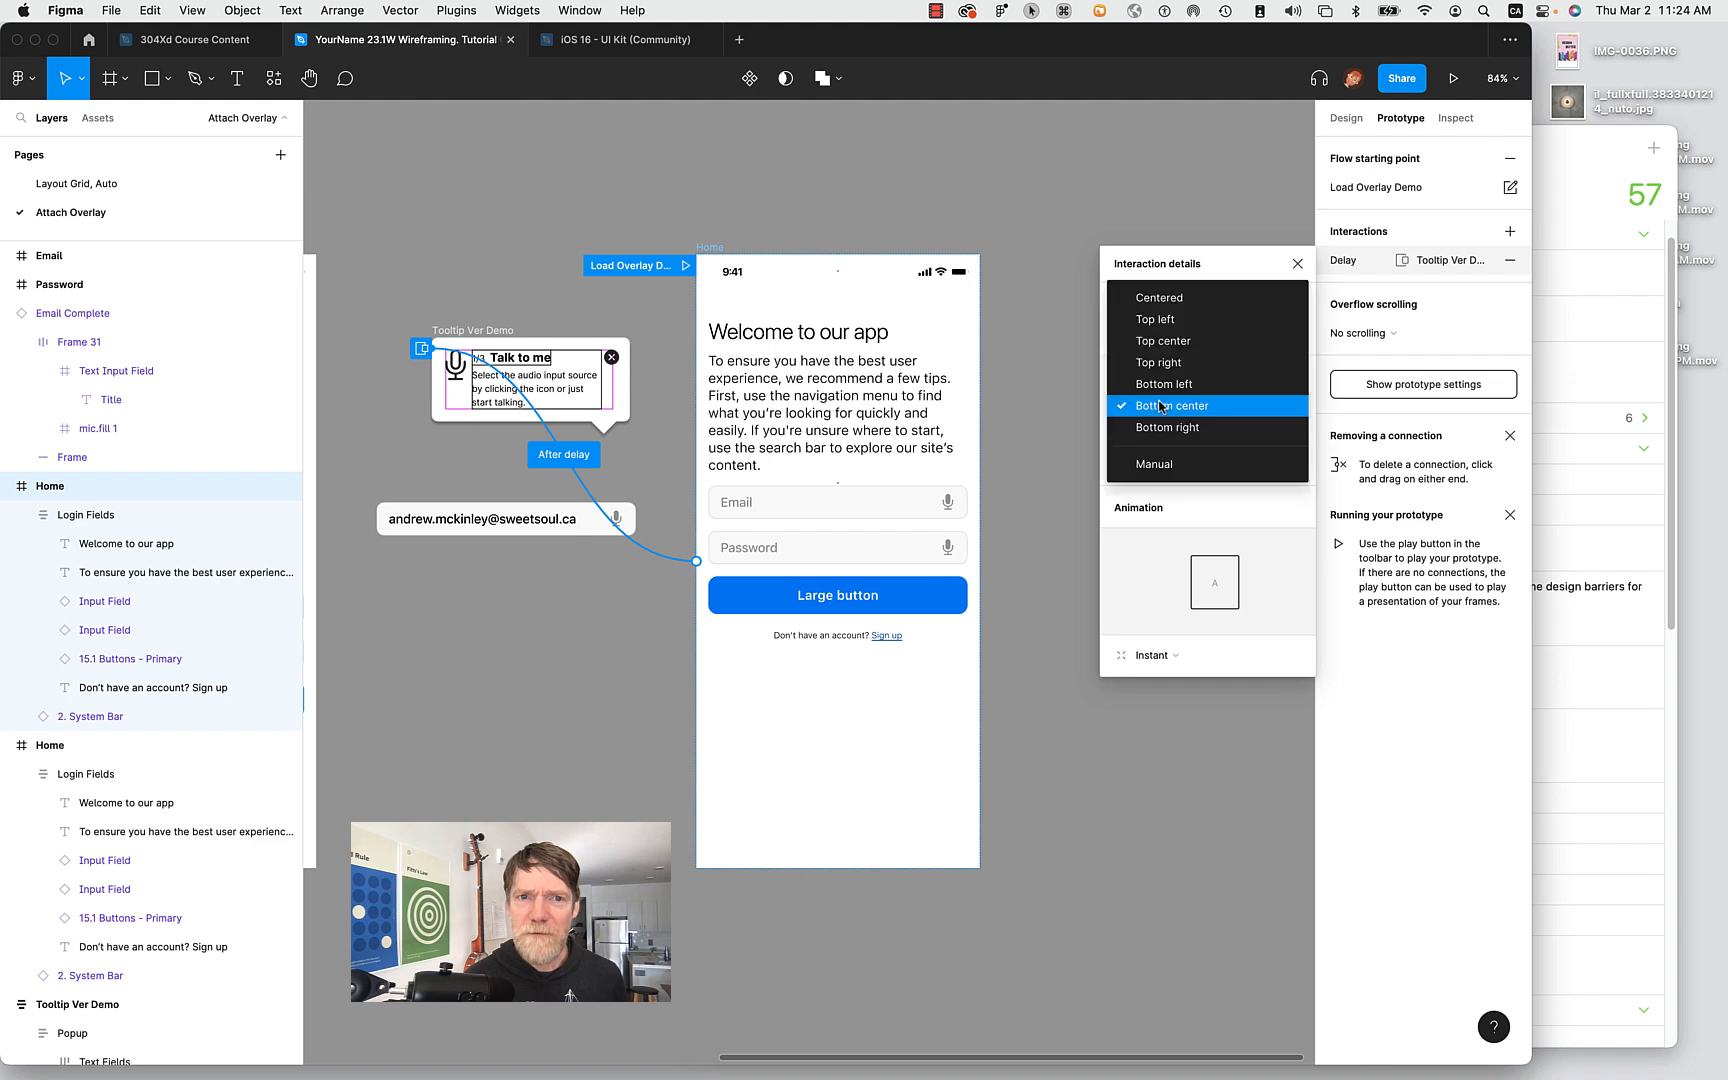
pyautogui.click(1170, 464)
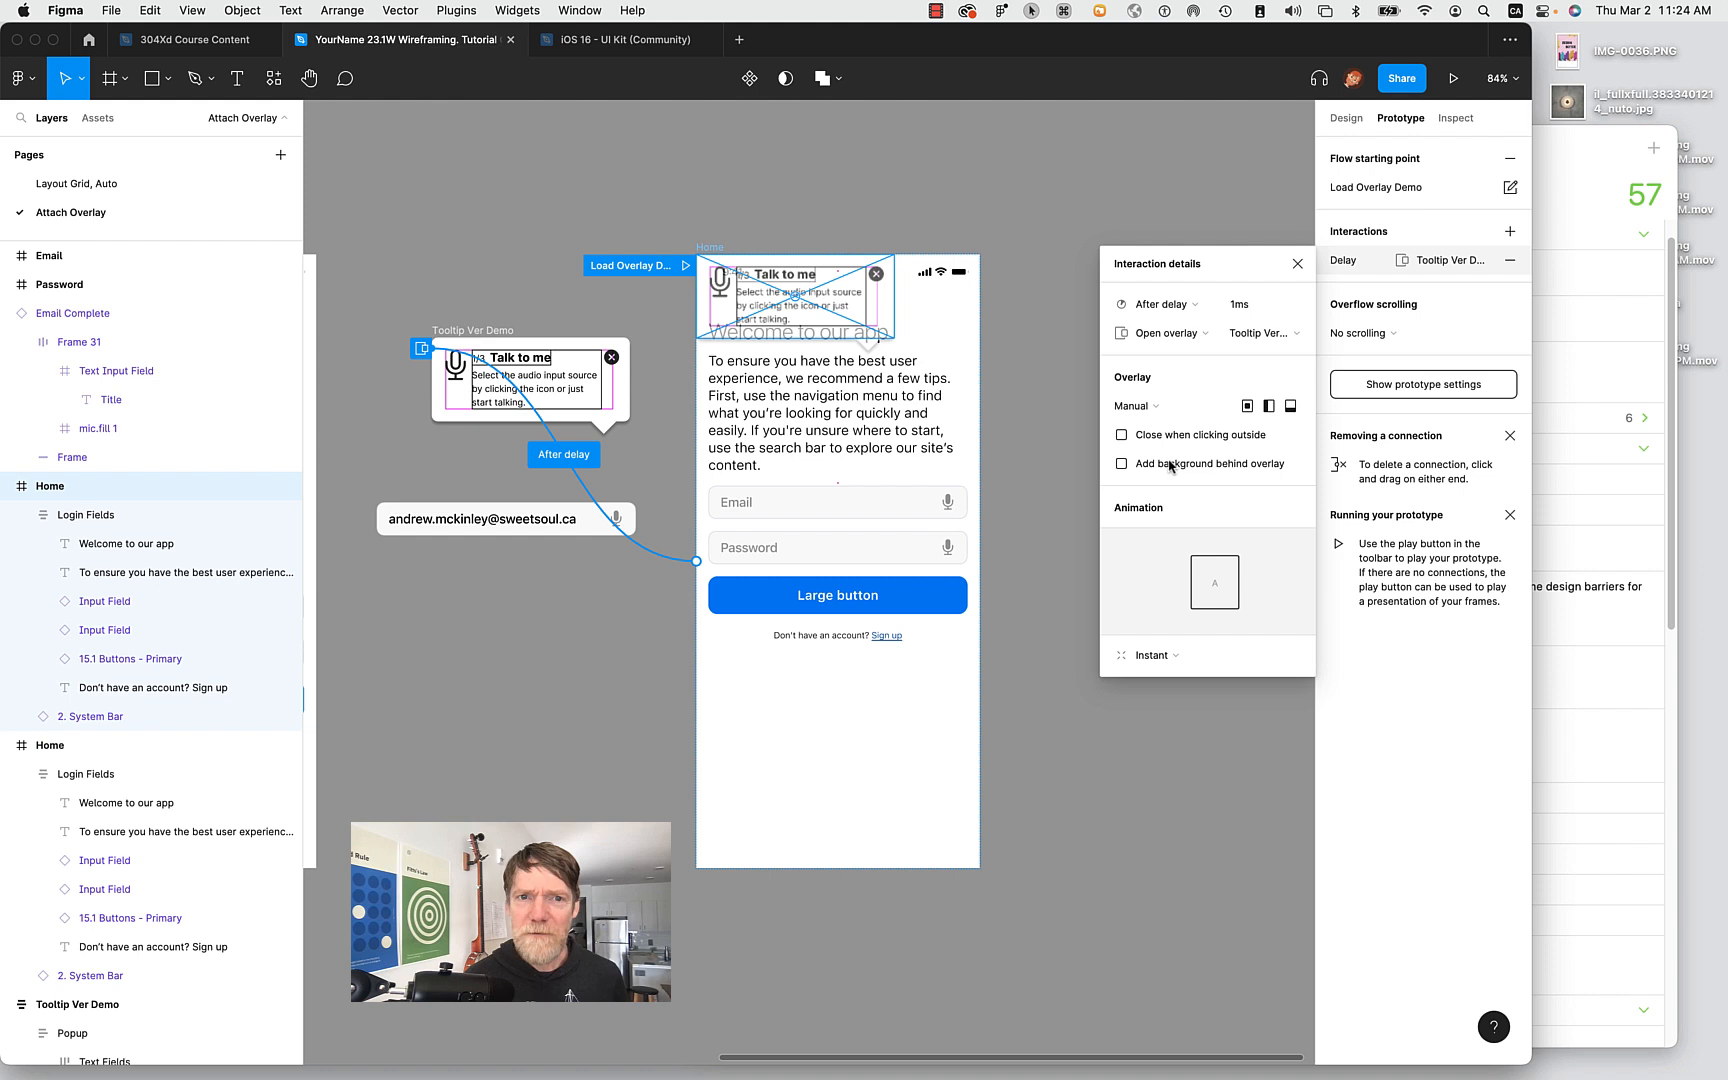
pyautogui.moveTo(830, 305); pyautogui.dragTo(902, 436)
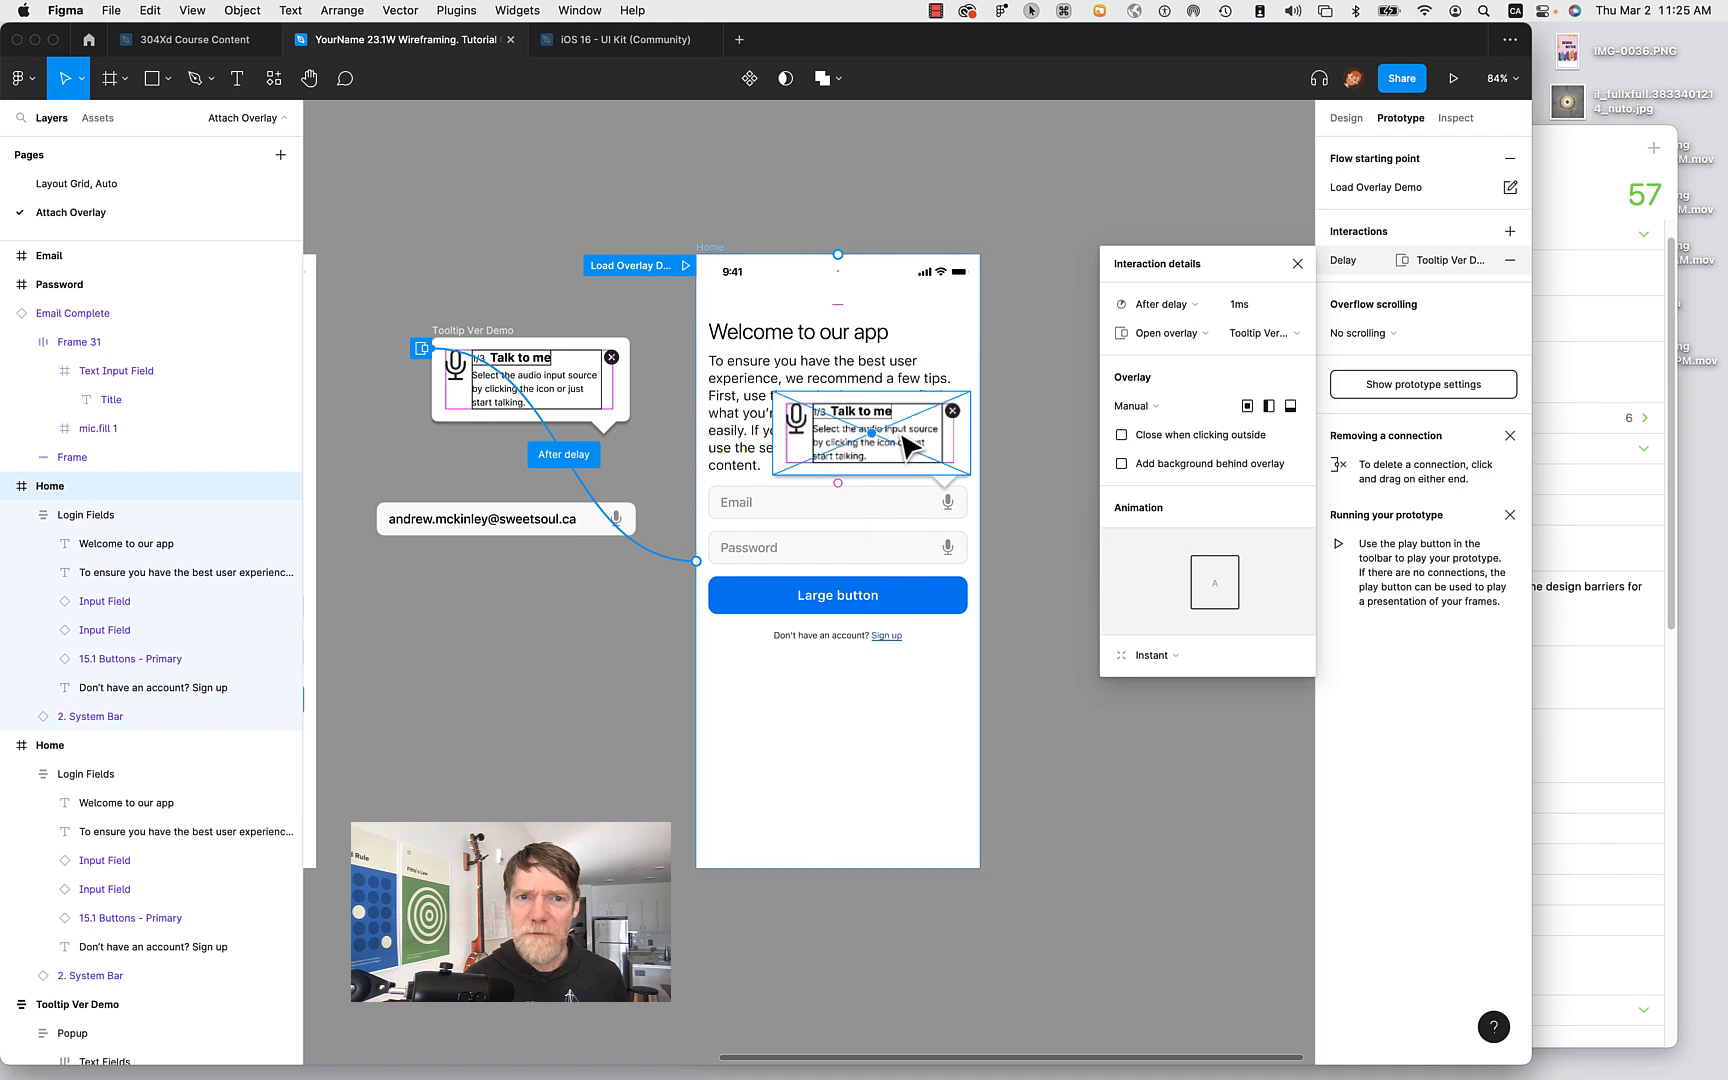
pyautogui.click(513, 358)
# Hide the Nav Counter layer in the tooltip Header so only 'Talk to me' remains.
pyautogui.doubleClick(478, 365)
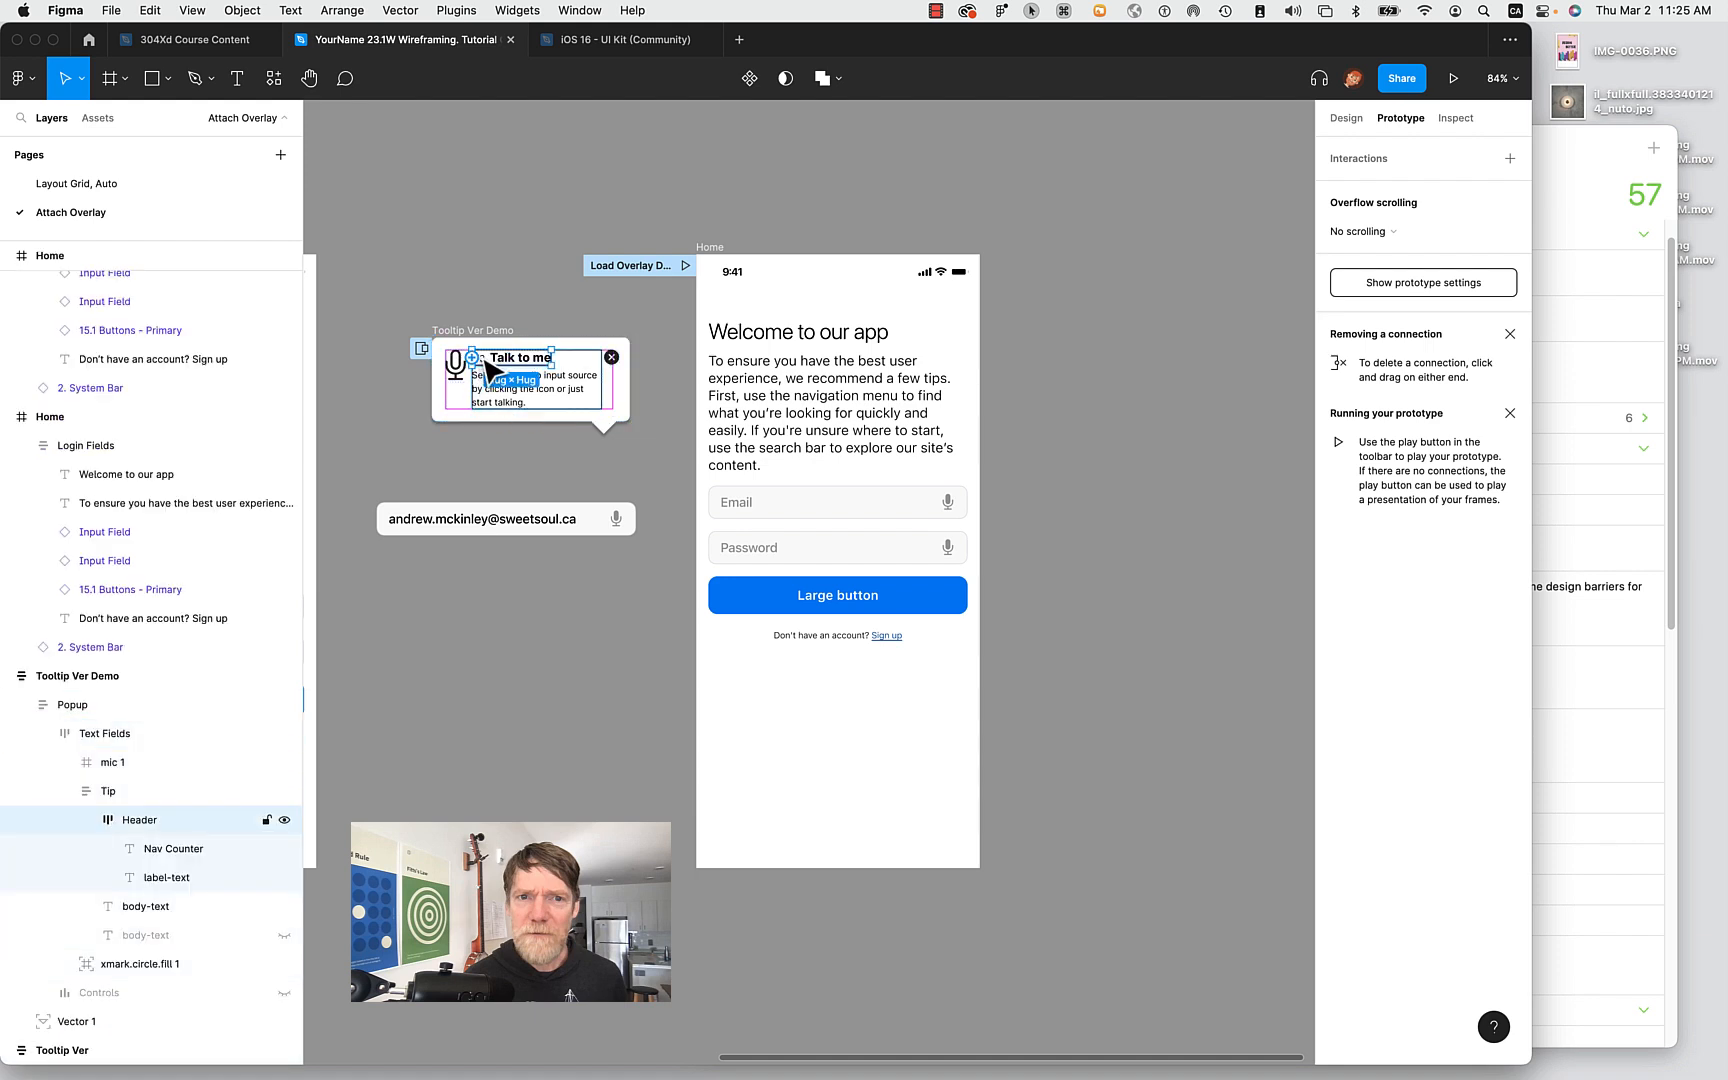
pyautogui.click(1344, 117)
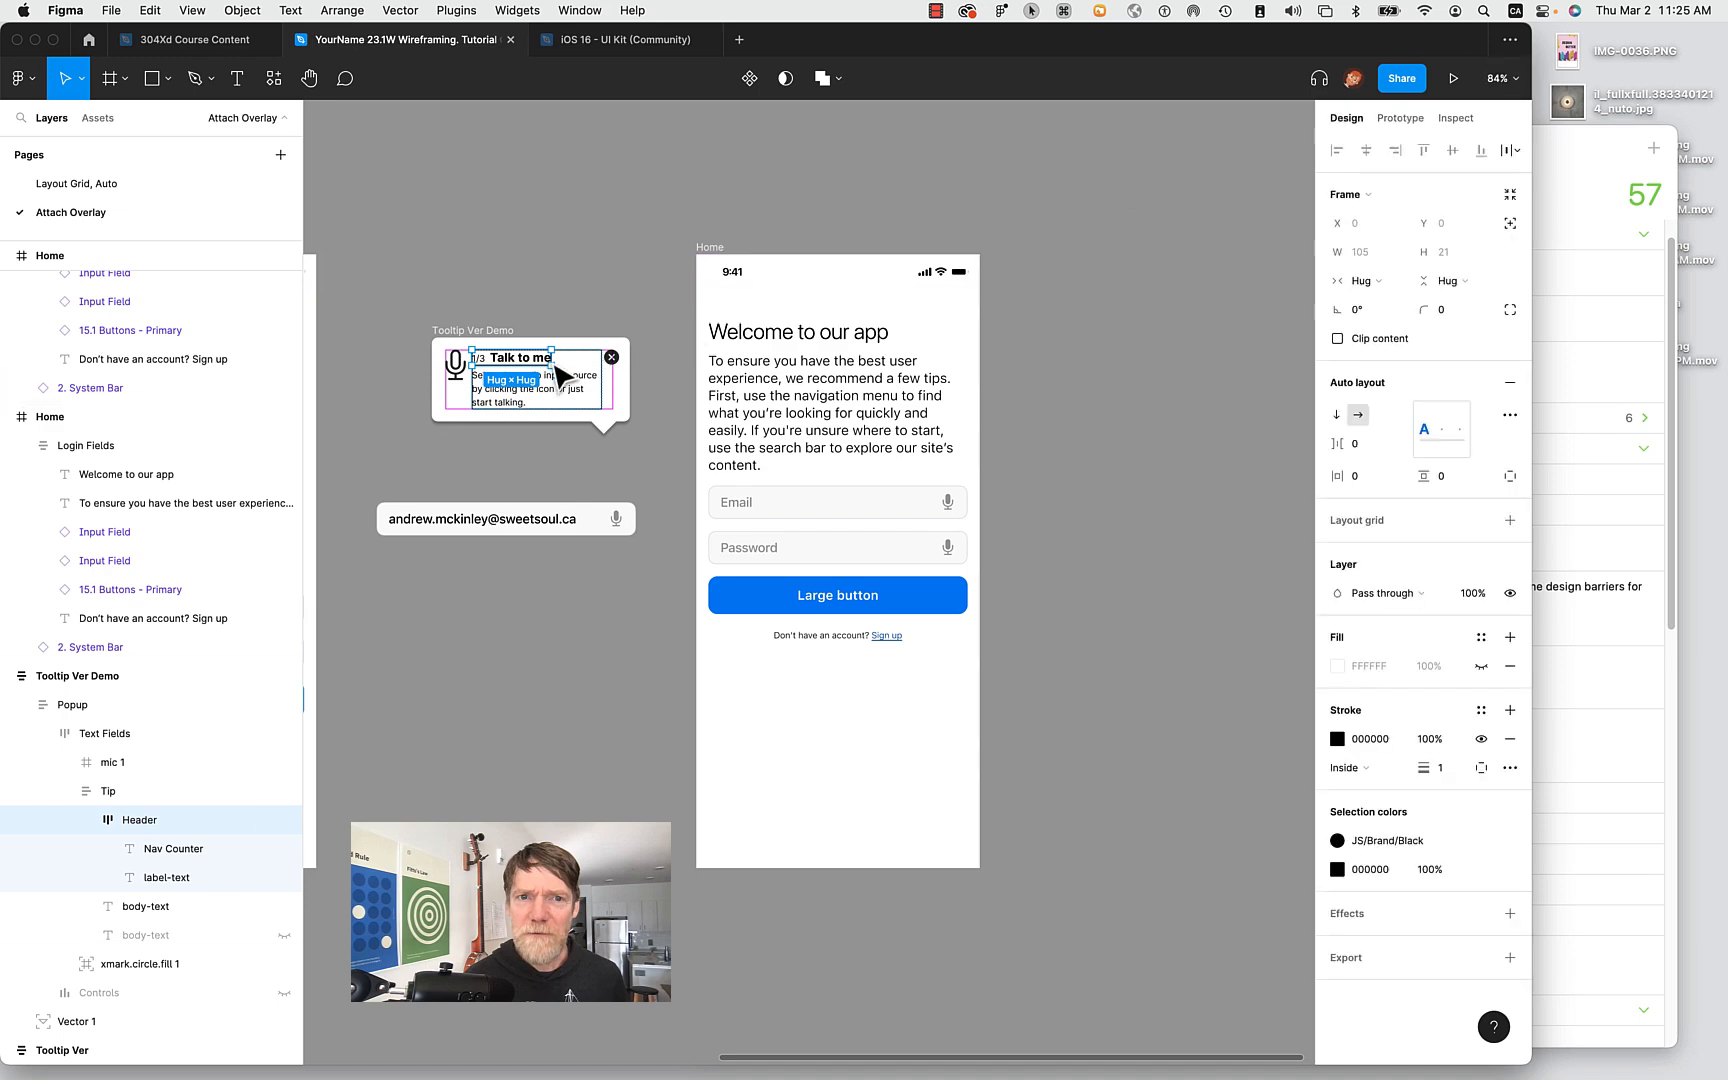
pyautogui.scroll(5, 557, 368)
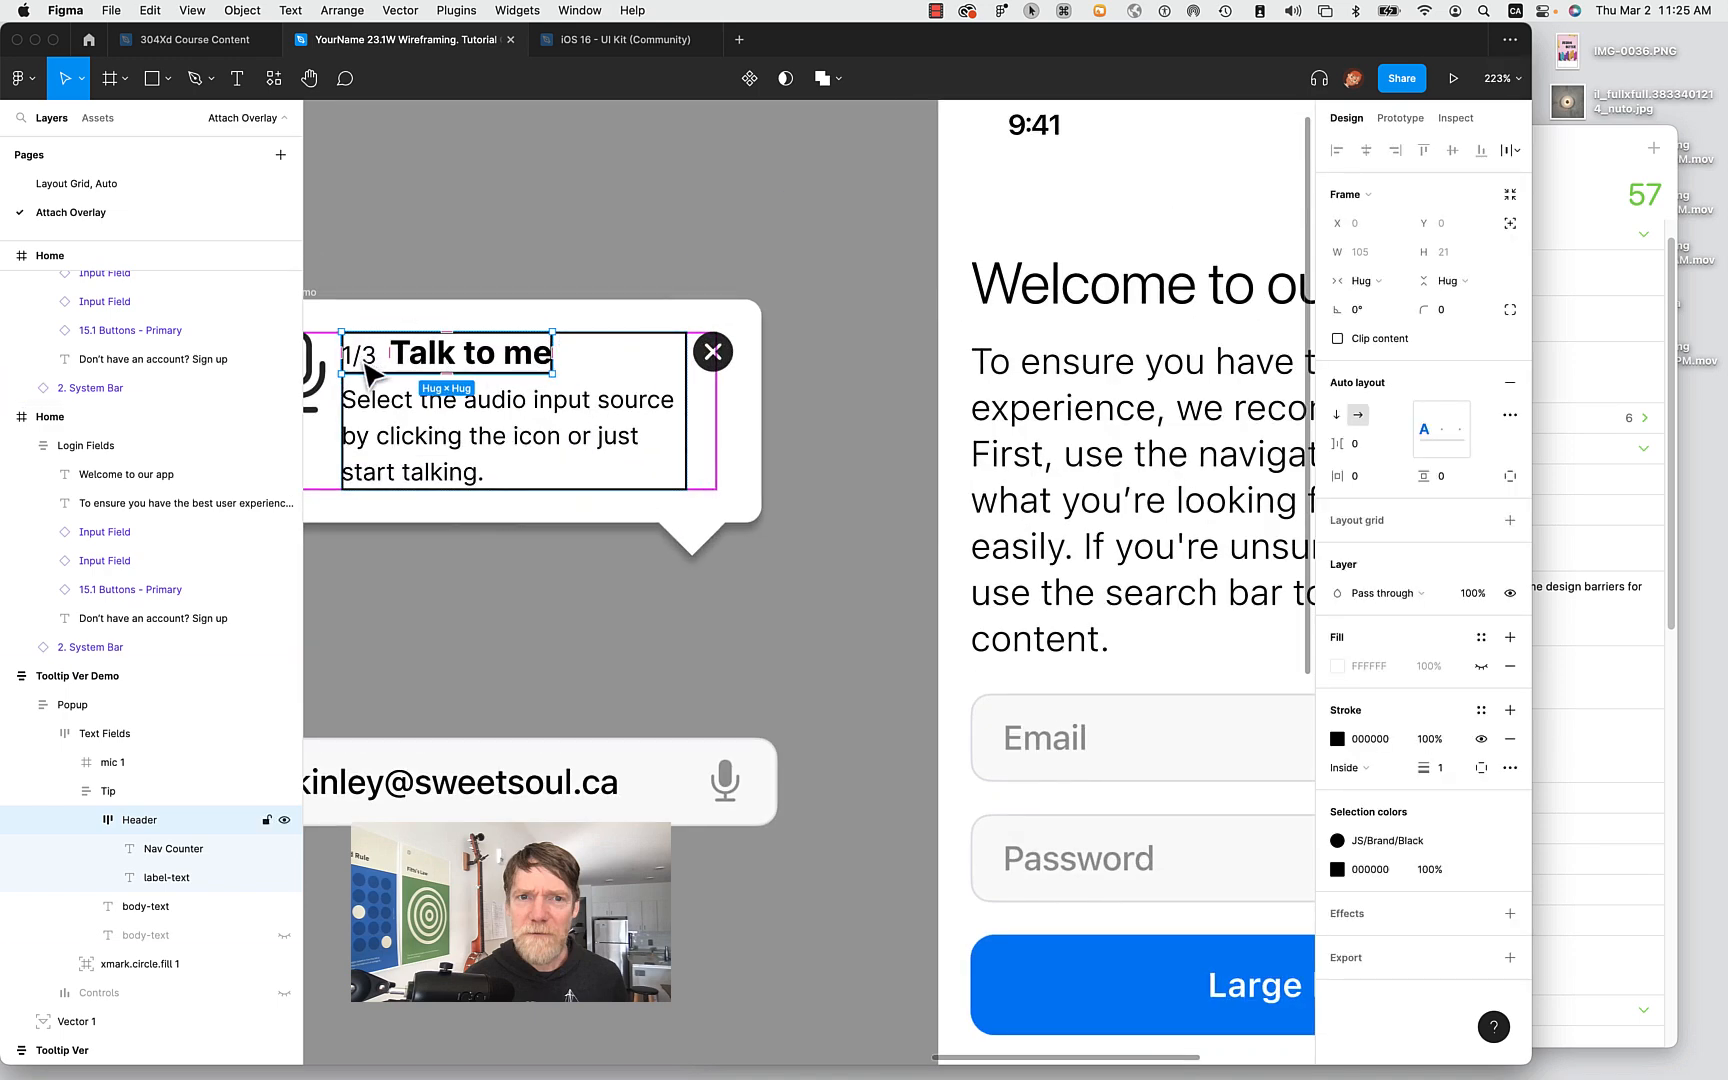
pyautogui.click(284, 849)
pyautogui.click(712, 645)
pyautogui.scroll(-5, 720, 650)
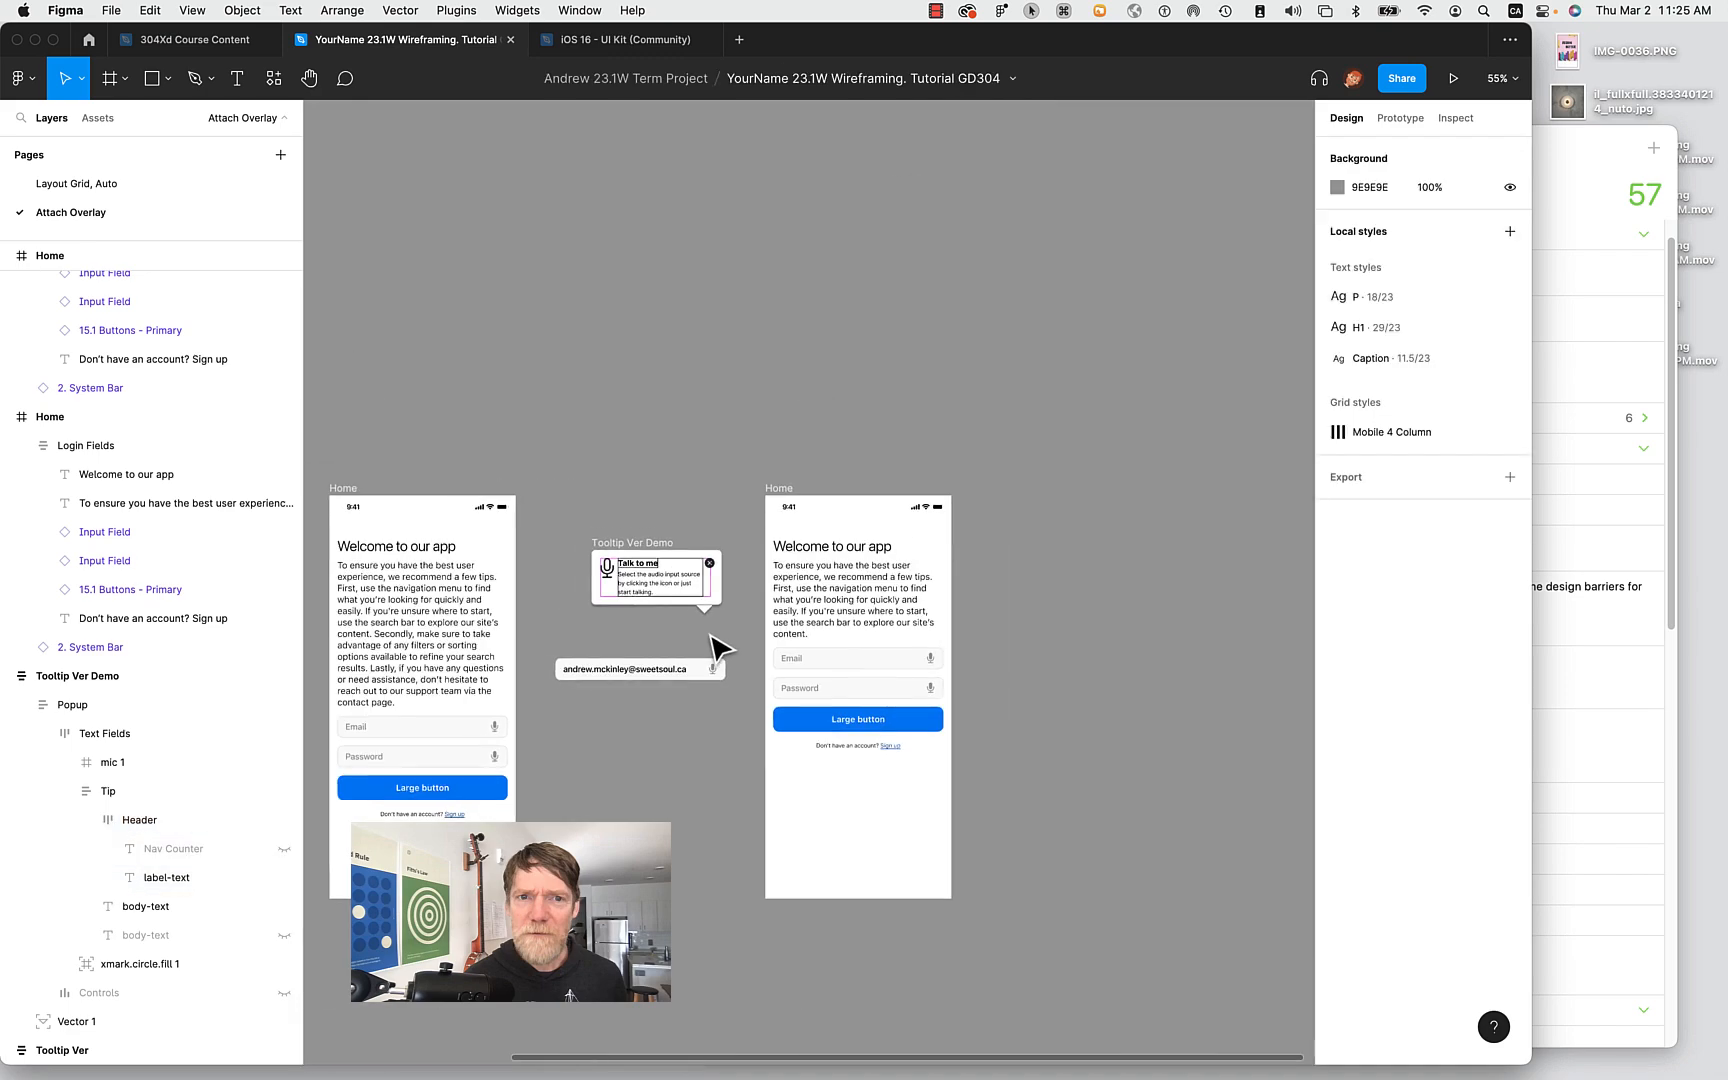
pyautogui.scroll(5, 713, 557)
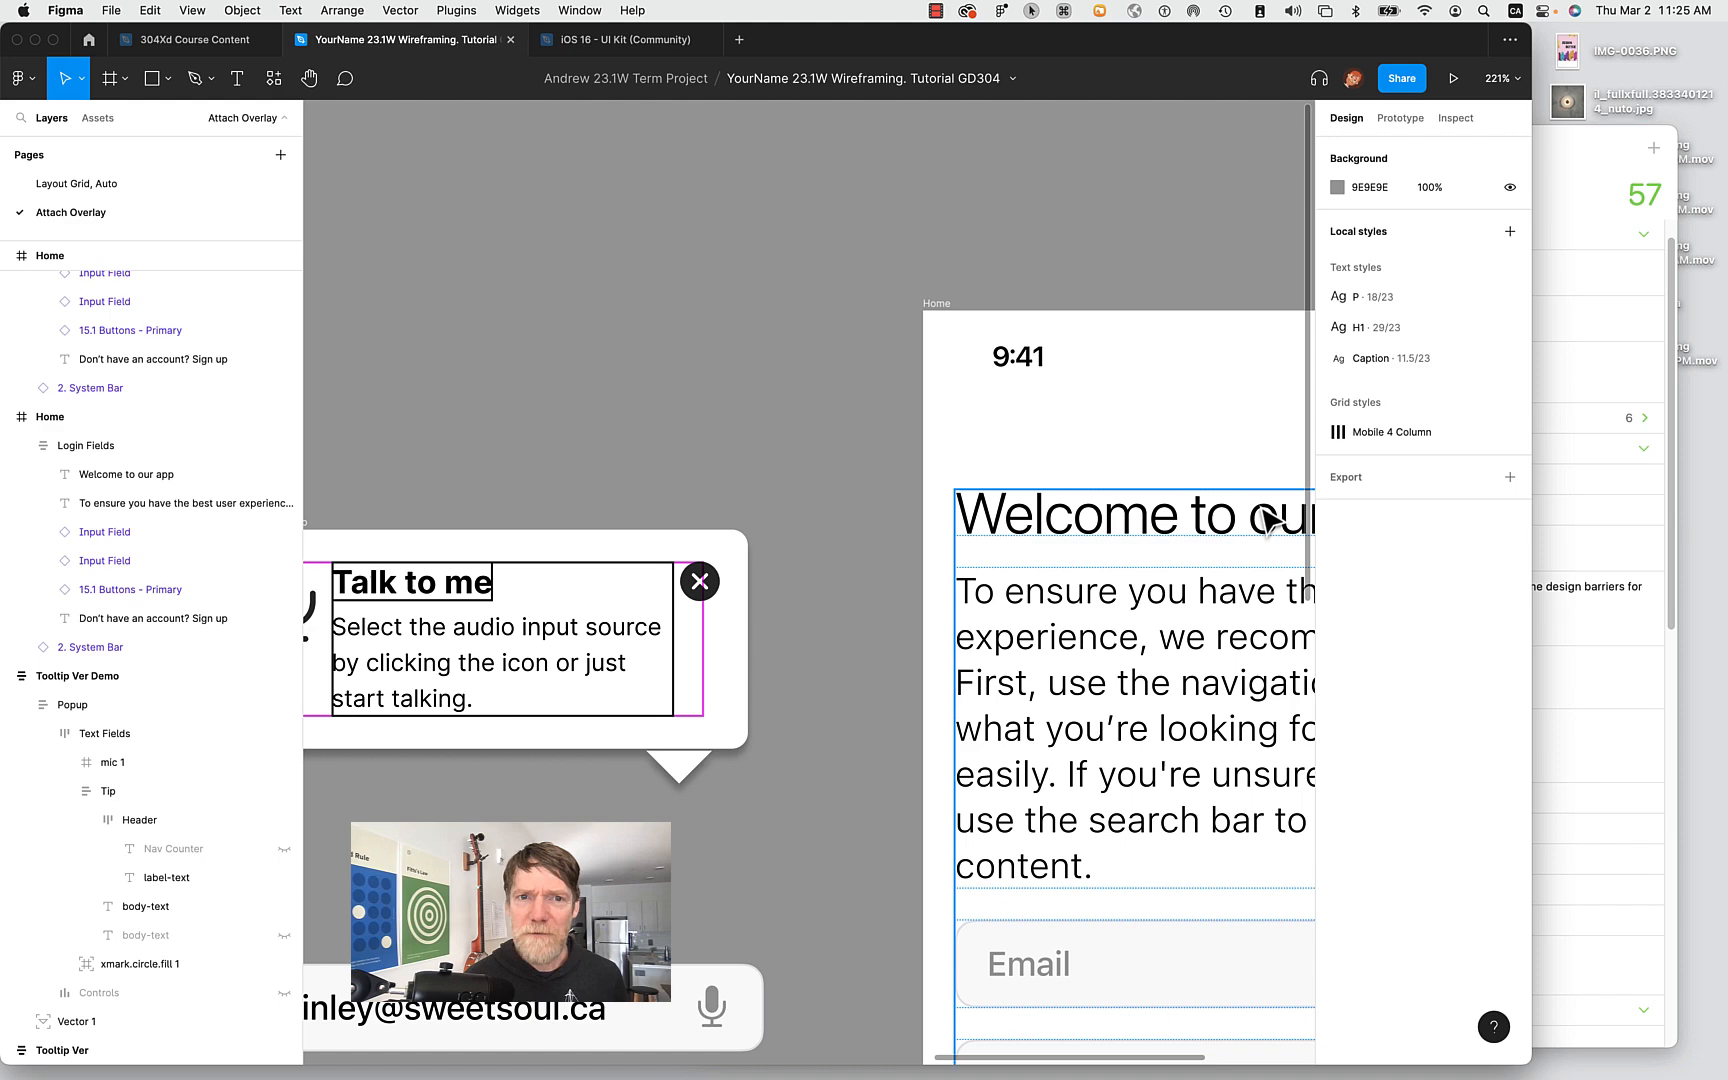
pyautogui.scroll(-4, 802, 467)
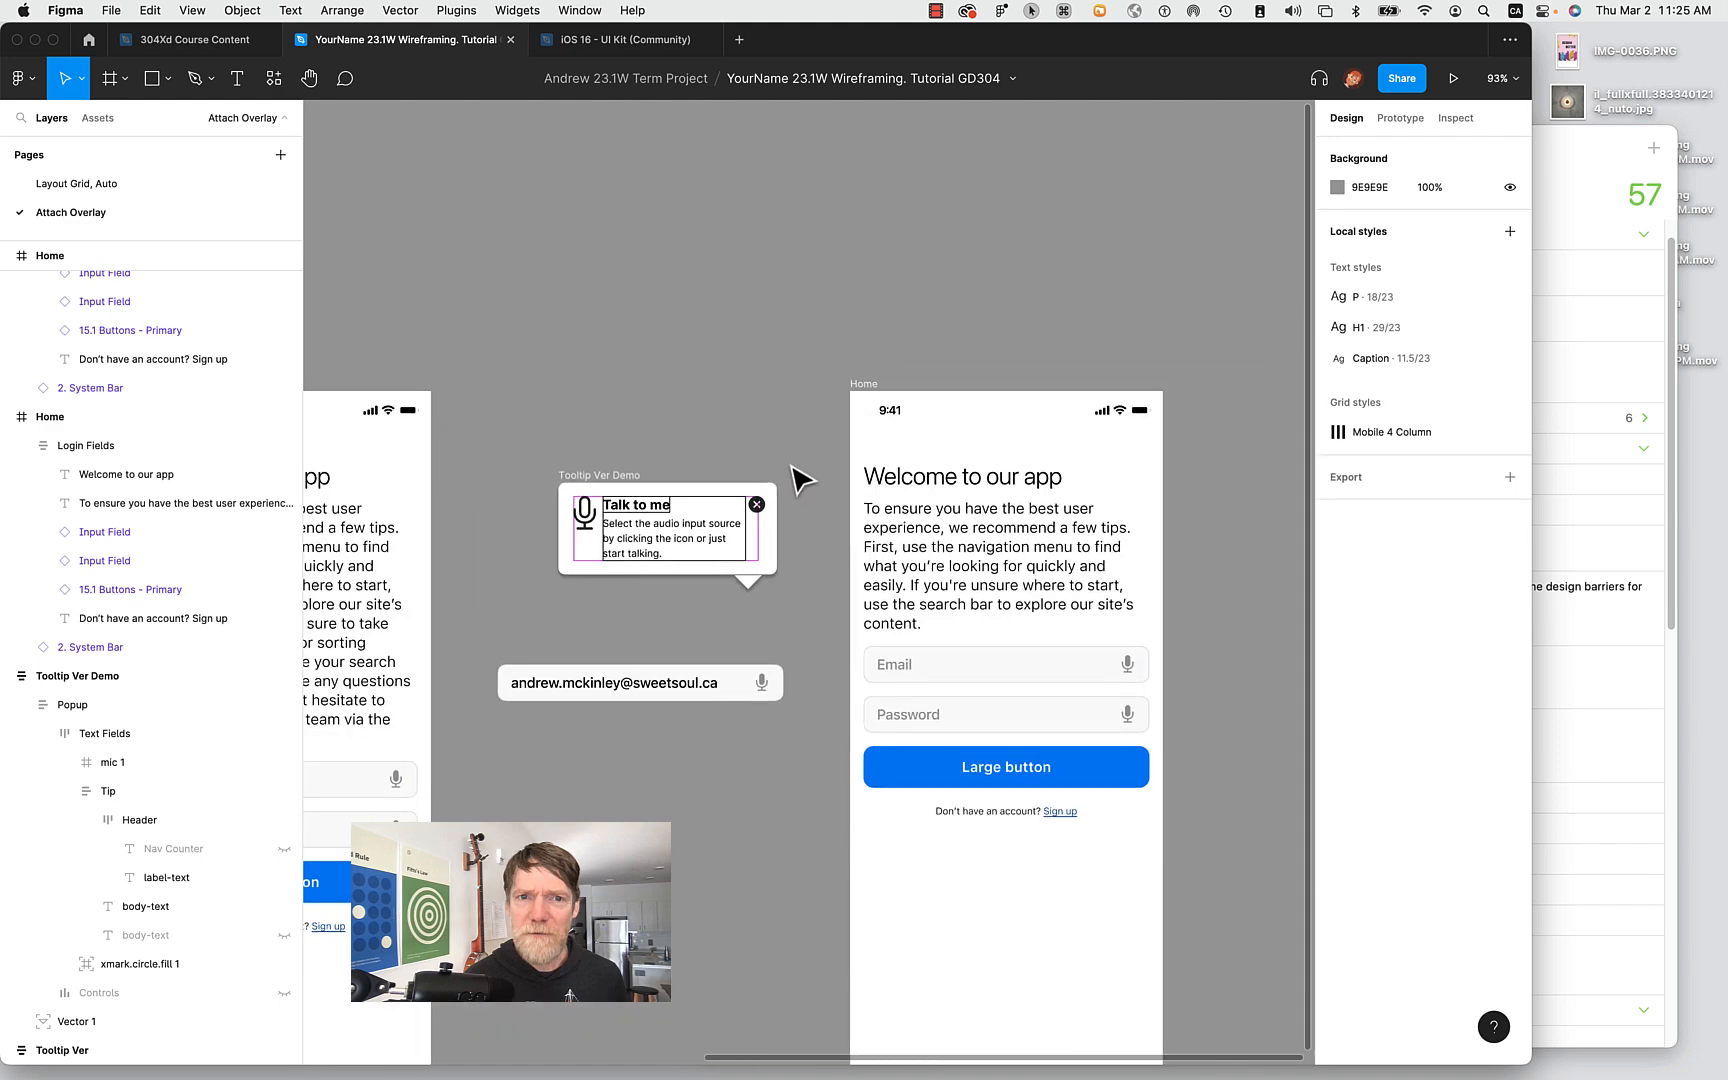
# Remove the existing Close overlay interaction from the tooltip's xmark.circle.fill close icon.
pyautogui.click(596, 474)
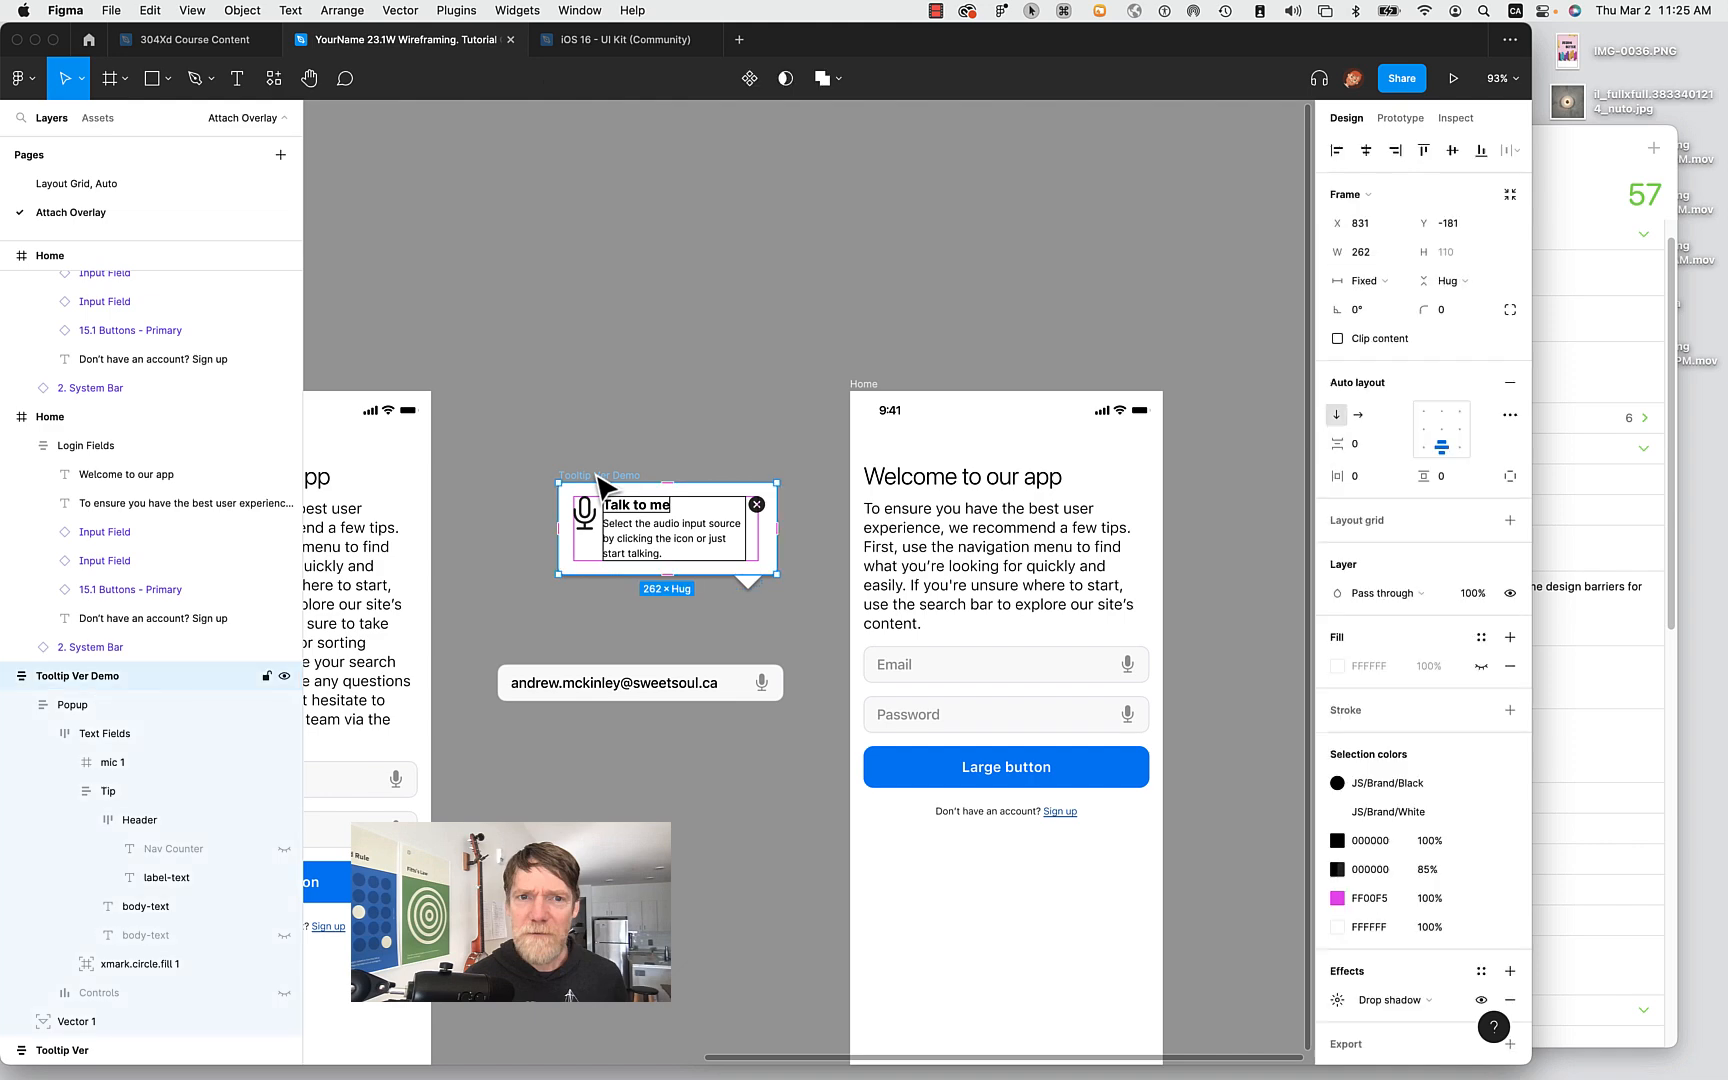
pyautogui.keyDown('ctrl'); pyautogui.scroll(5, 760, 507); pyautogui.keyUp('ctrl')
pyautogui.click(757, 505)
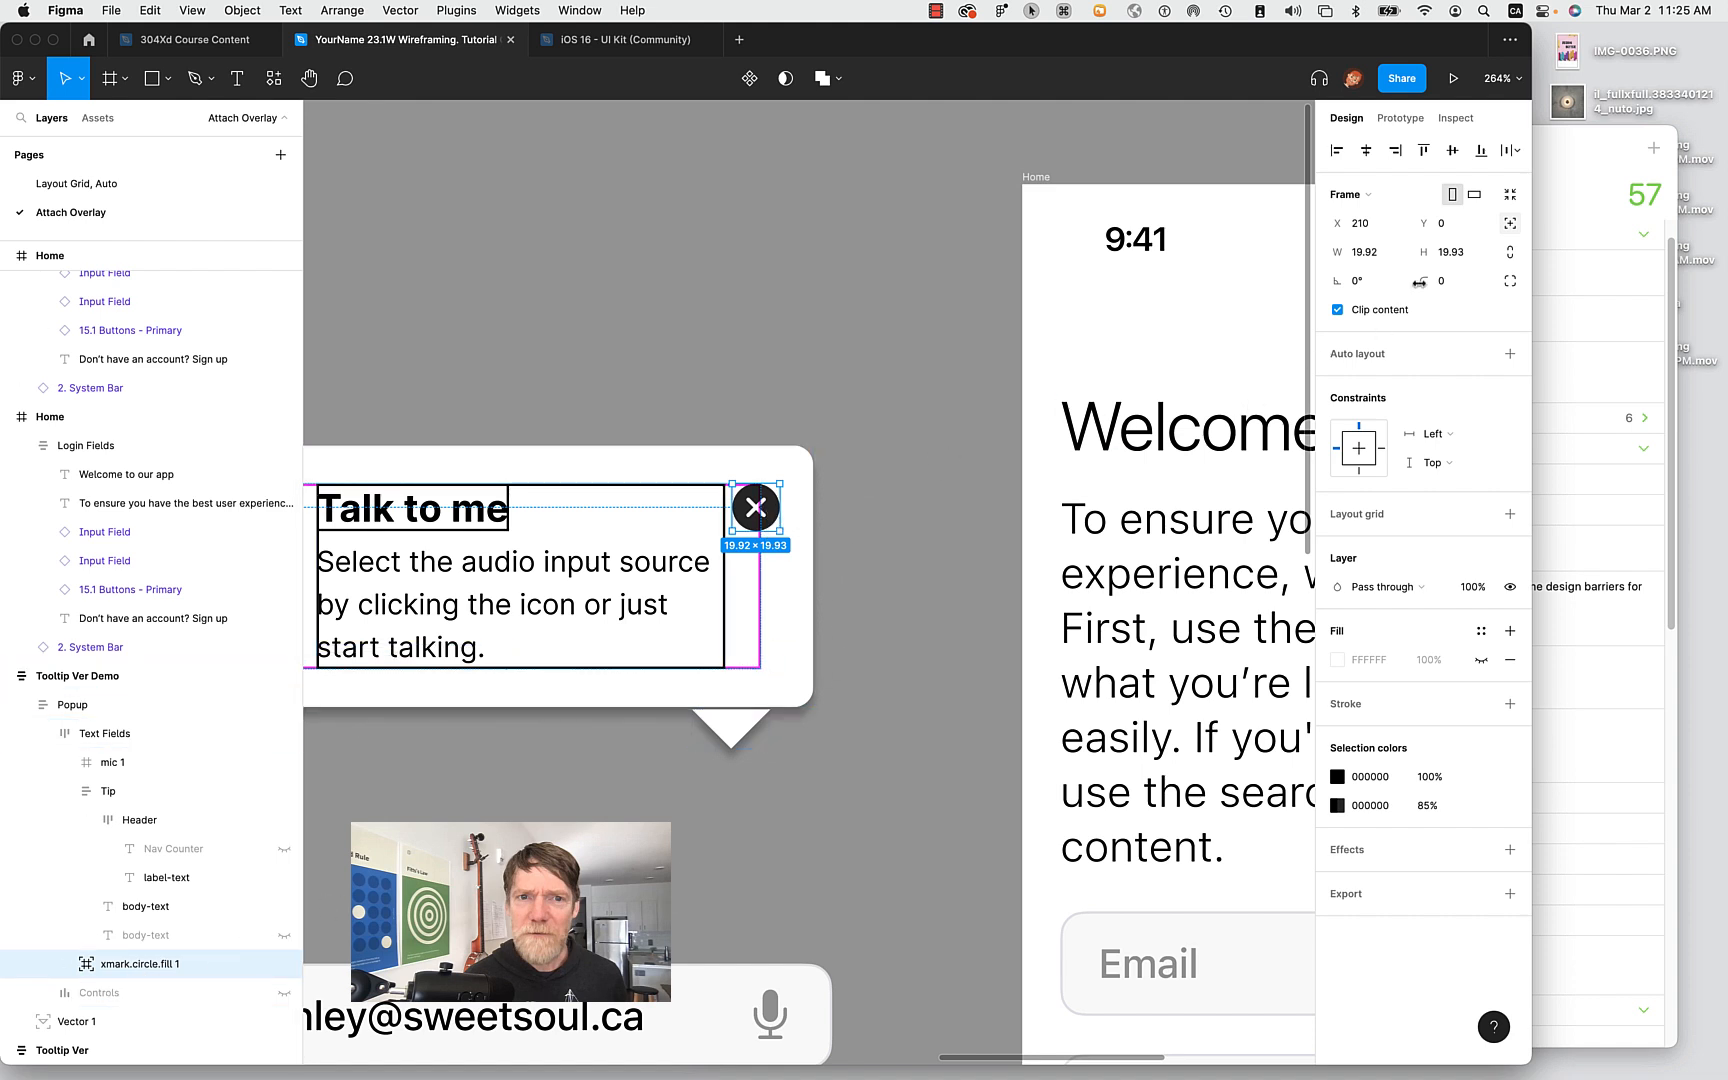
pyautogui.click(1430, 121)
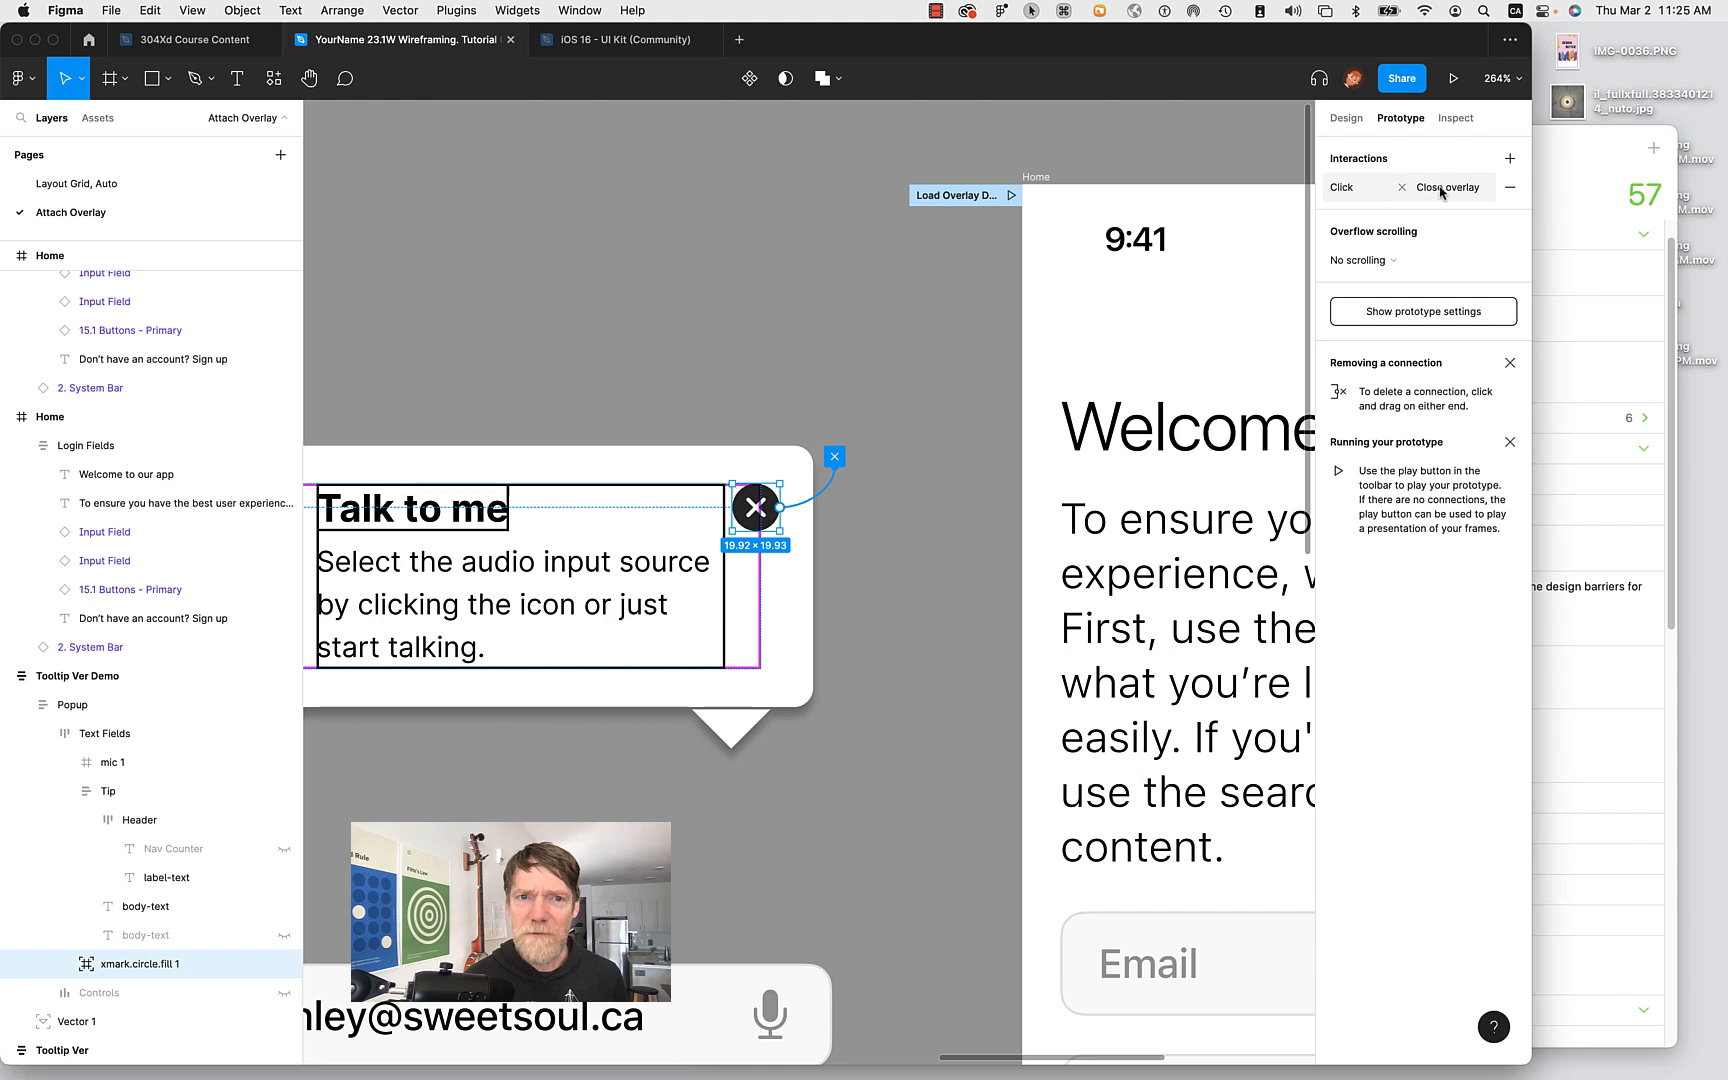
pyautogui.click(902, 640)
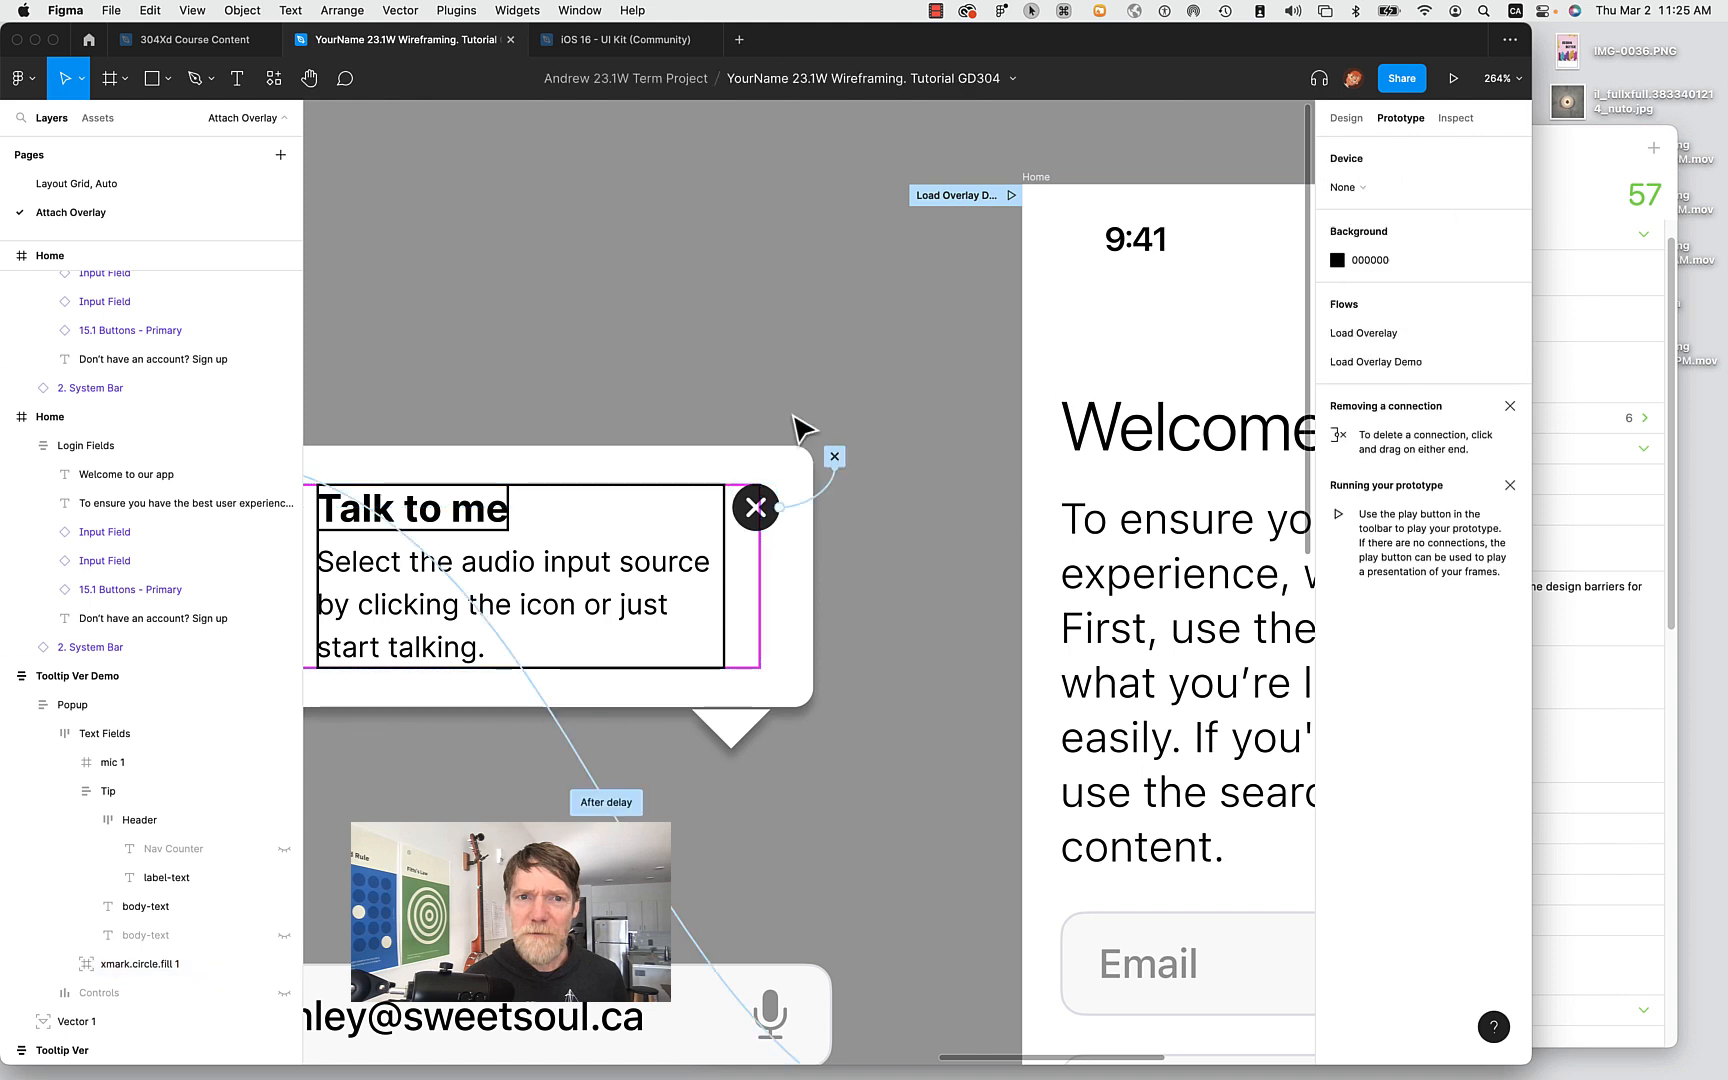
pyautogui.click(838, 454)
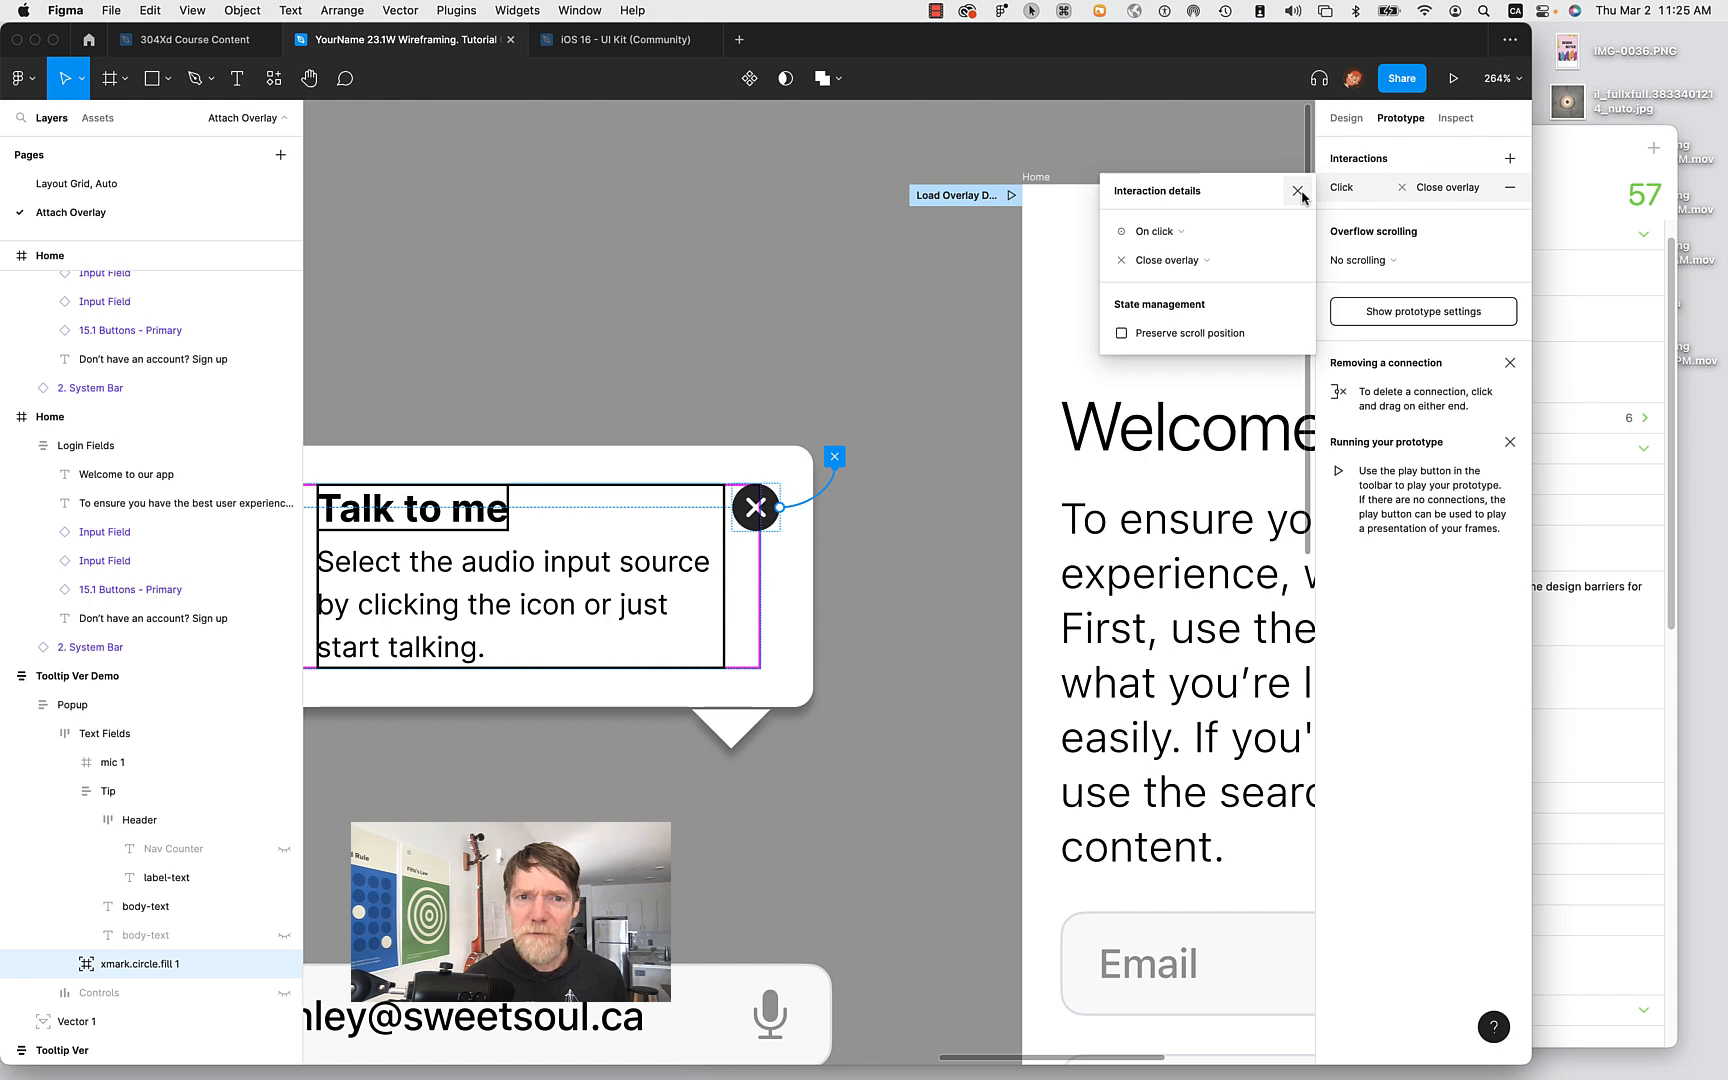
pyautogui.click(1510, 187)
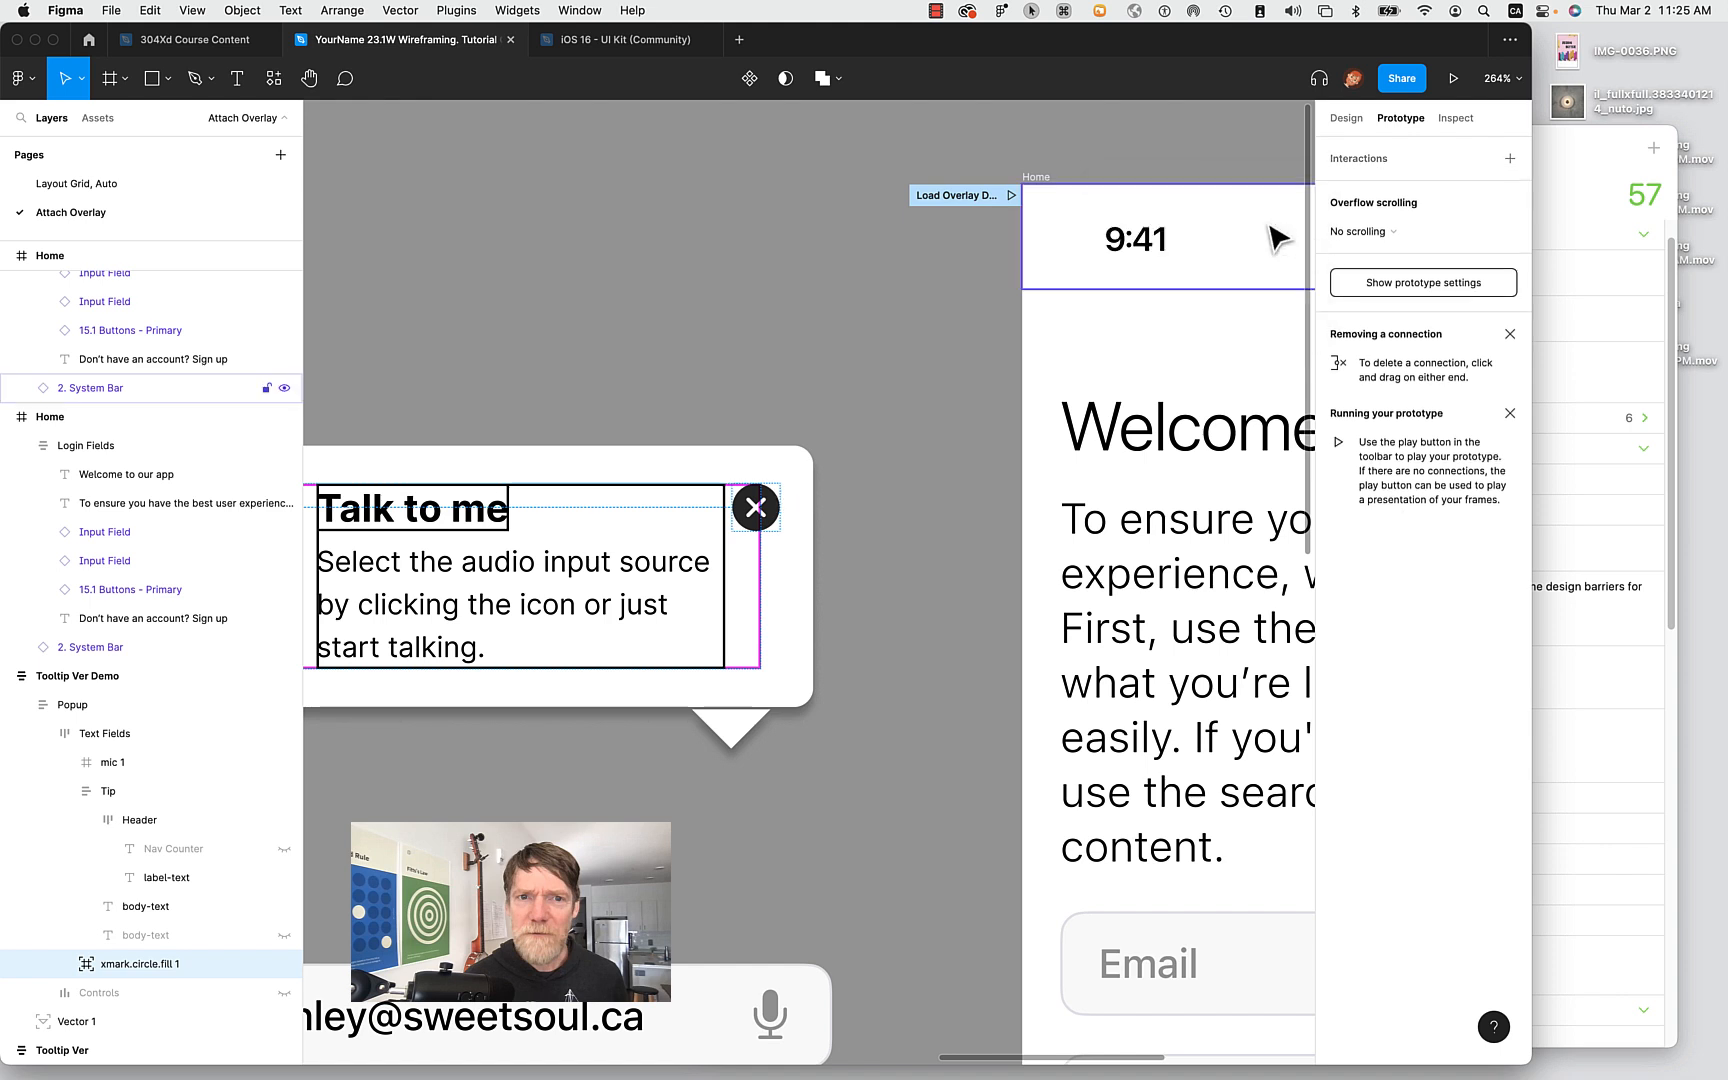
# Add a new On click interaction to the close icon with the Close overlay action.
pyautogui.click(762, 512)
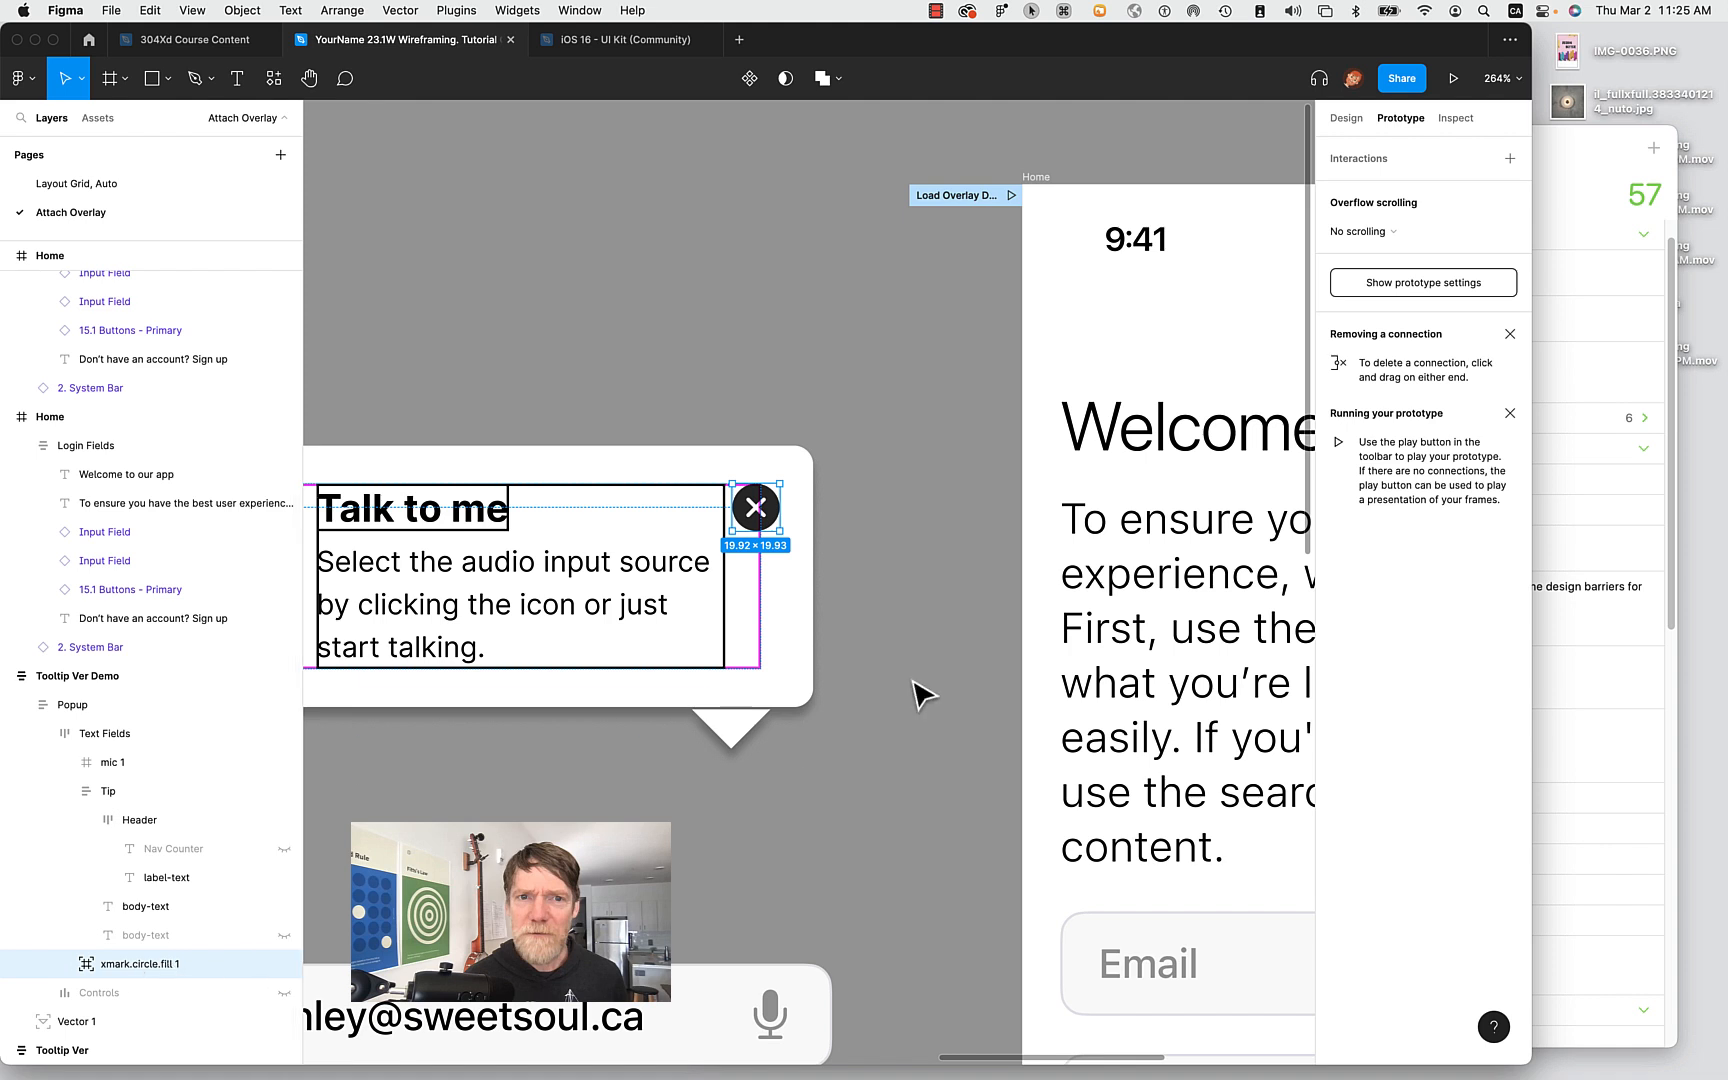
pyautogui.click(1428, 160)
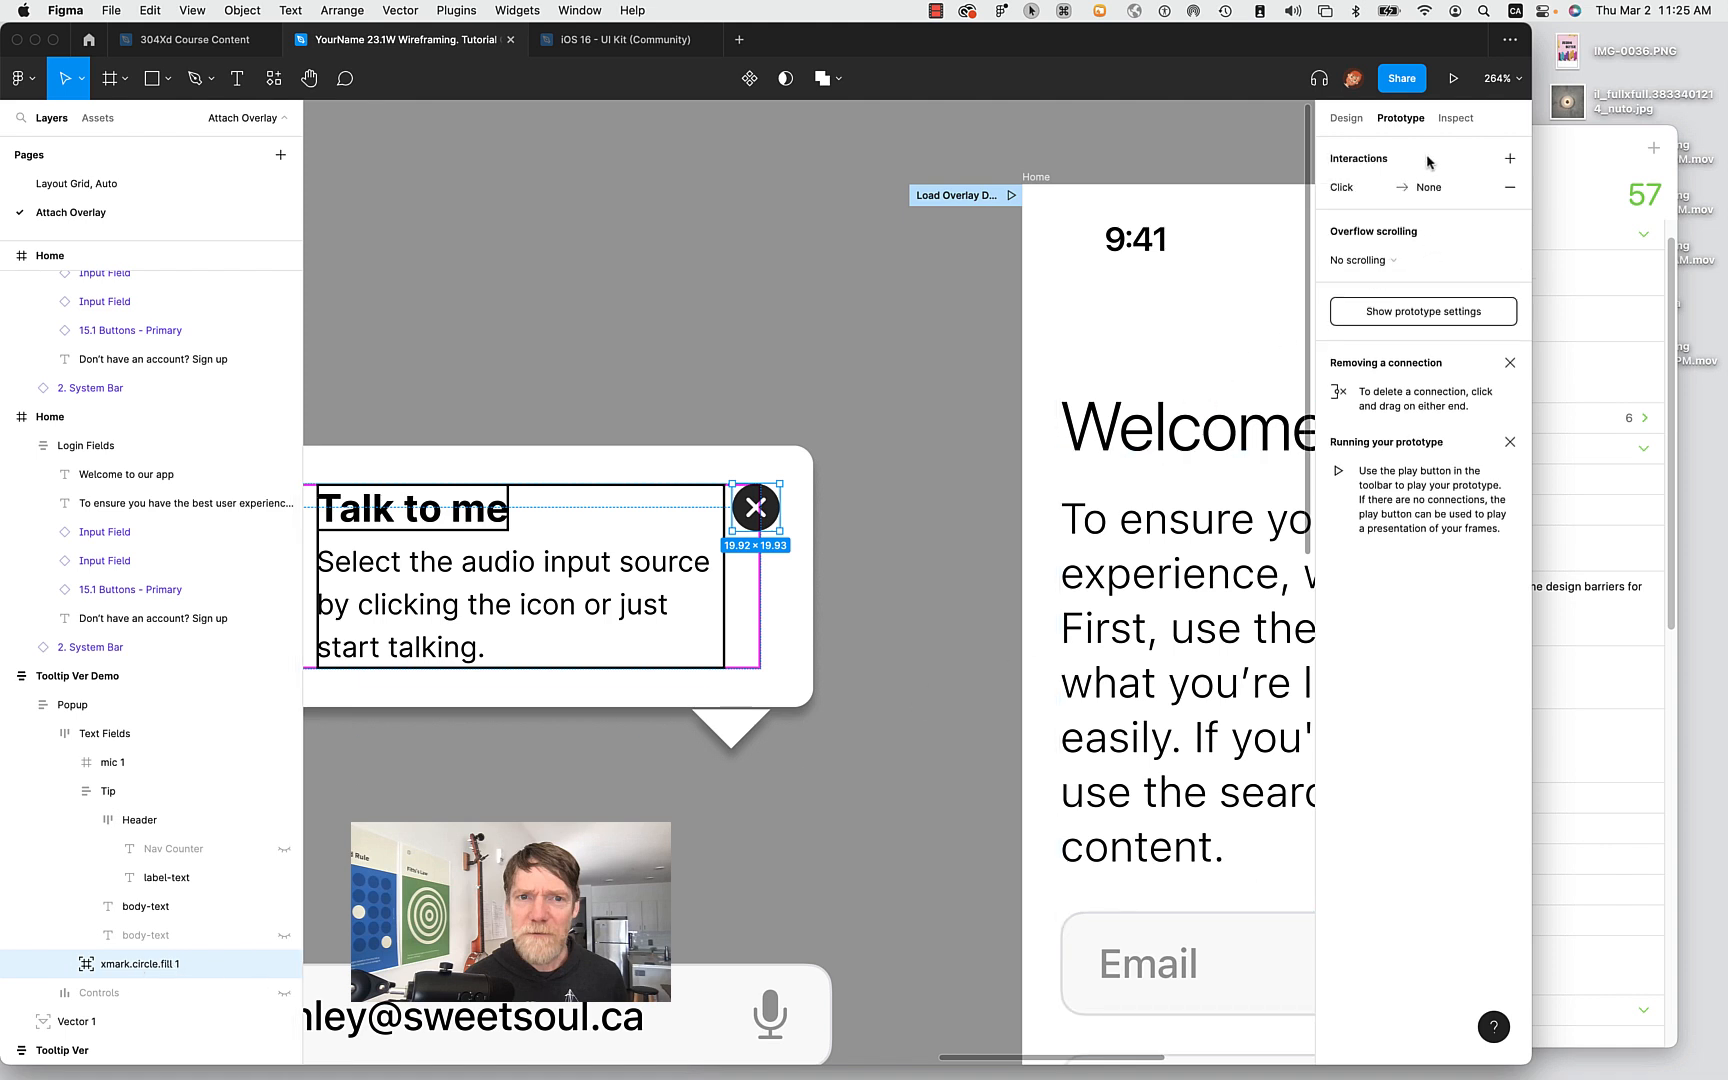
pyautogui.click(1429, 192)
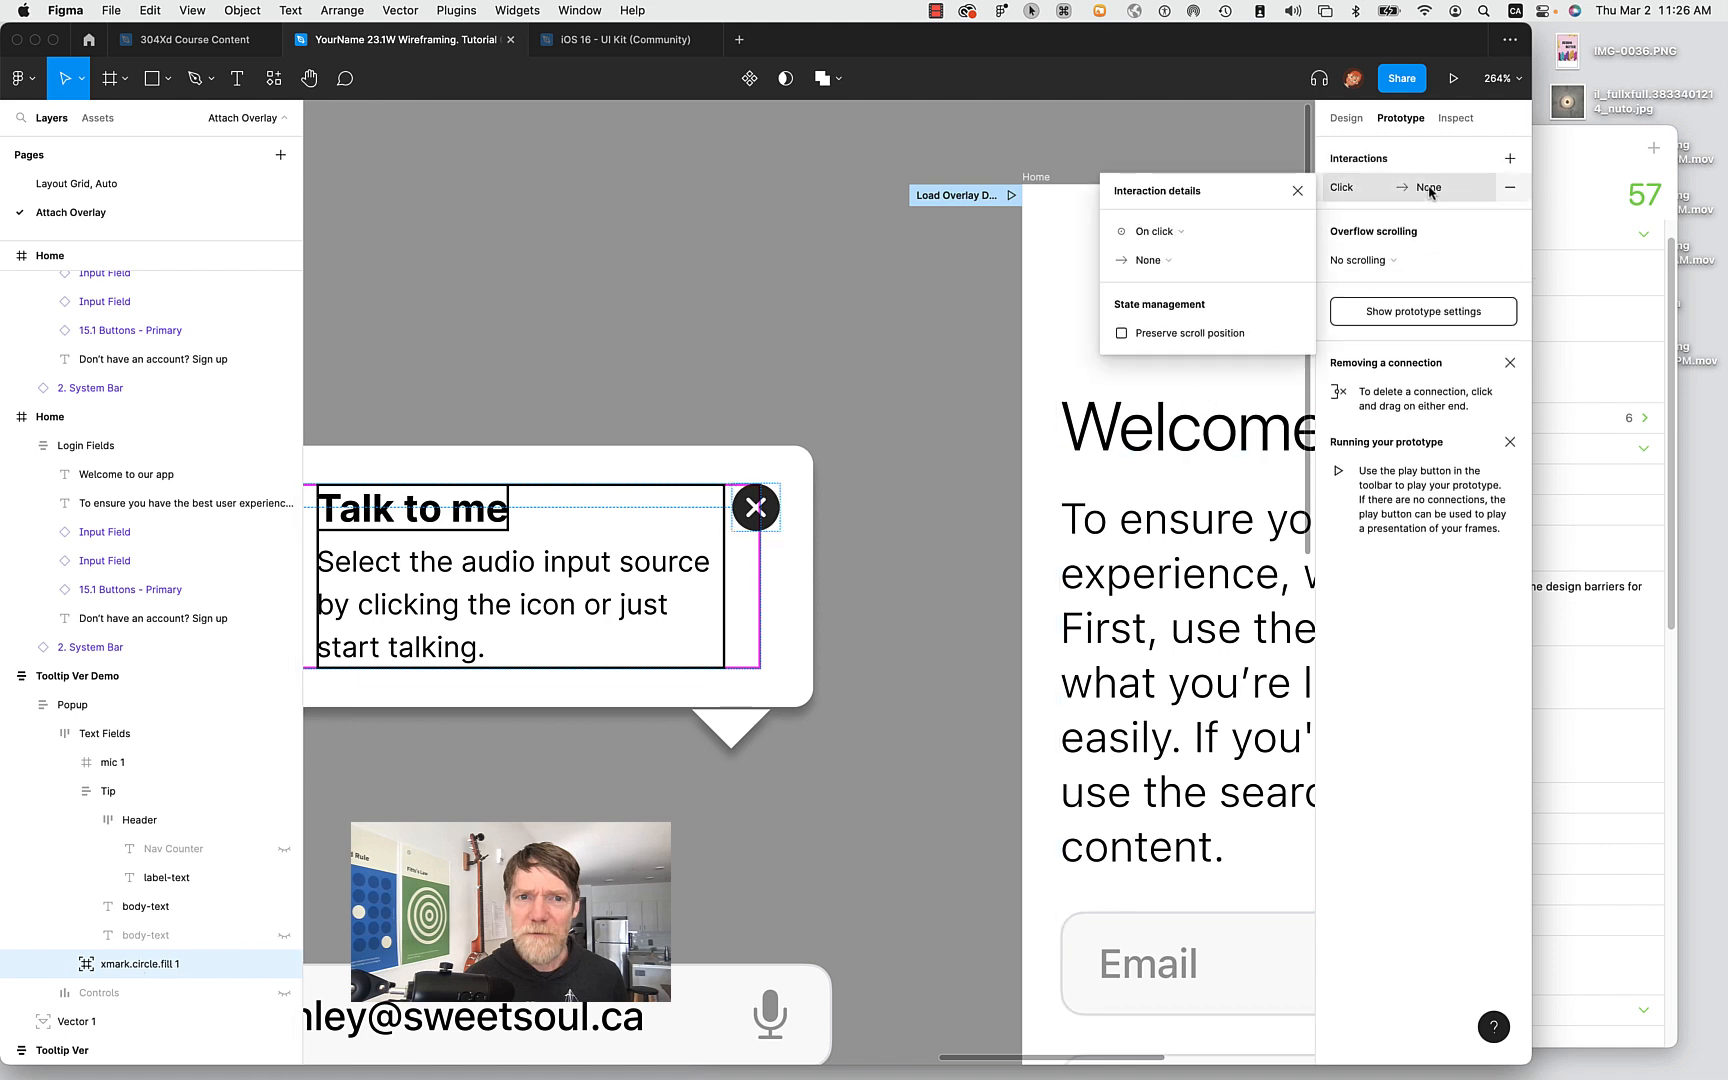
pyautogui.click(1148, 260)
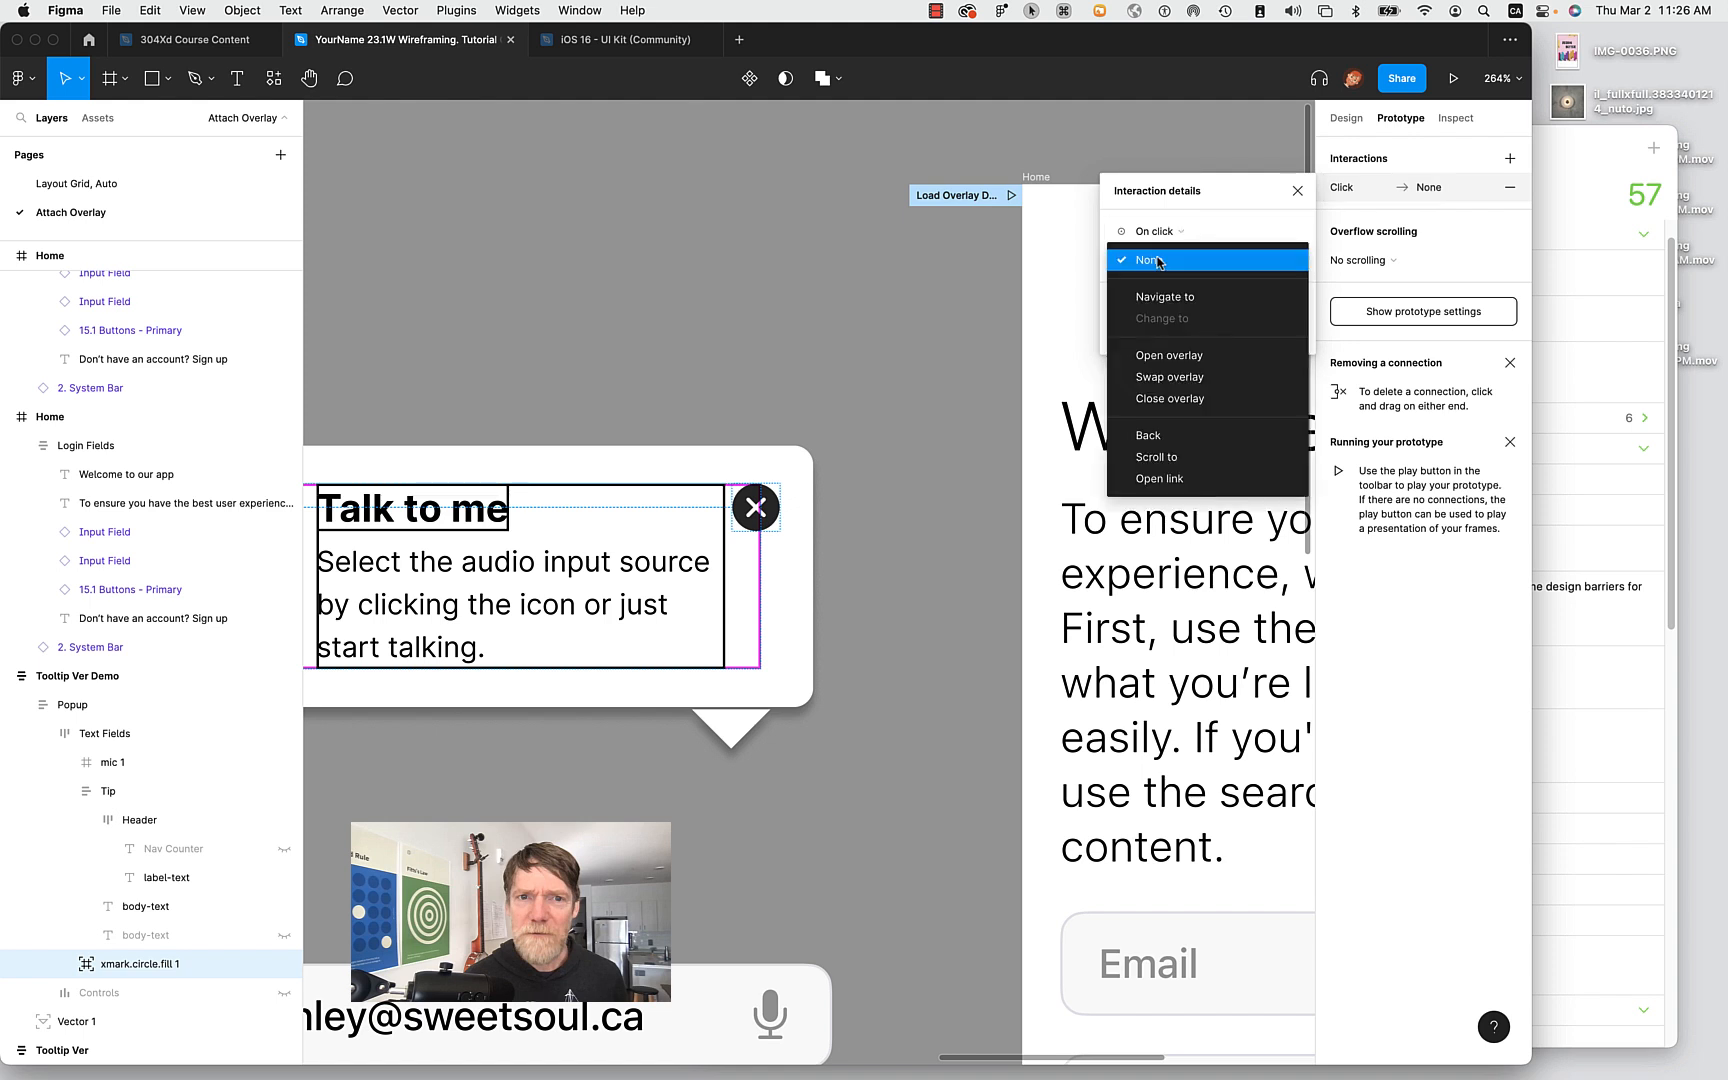
pyautogui.click(1170, 399)
pyautogui.click(910, 604)
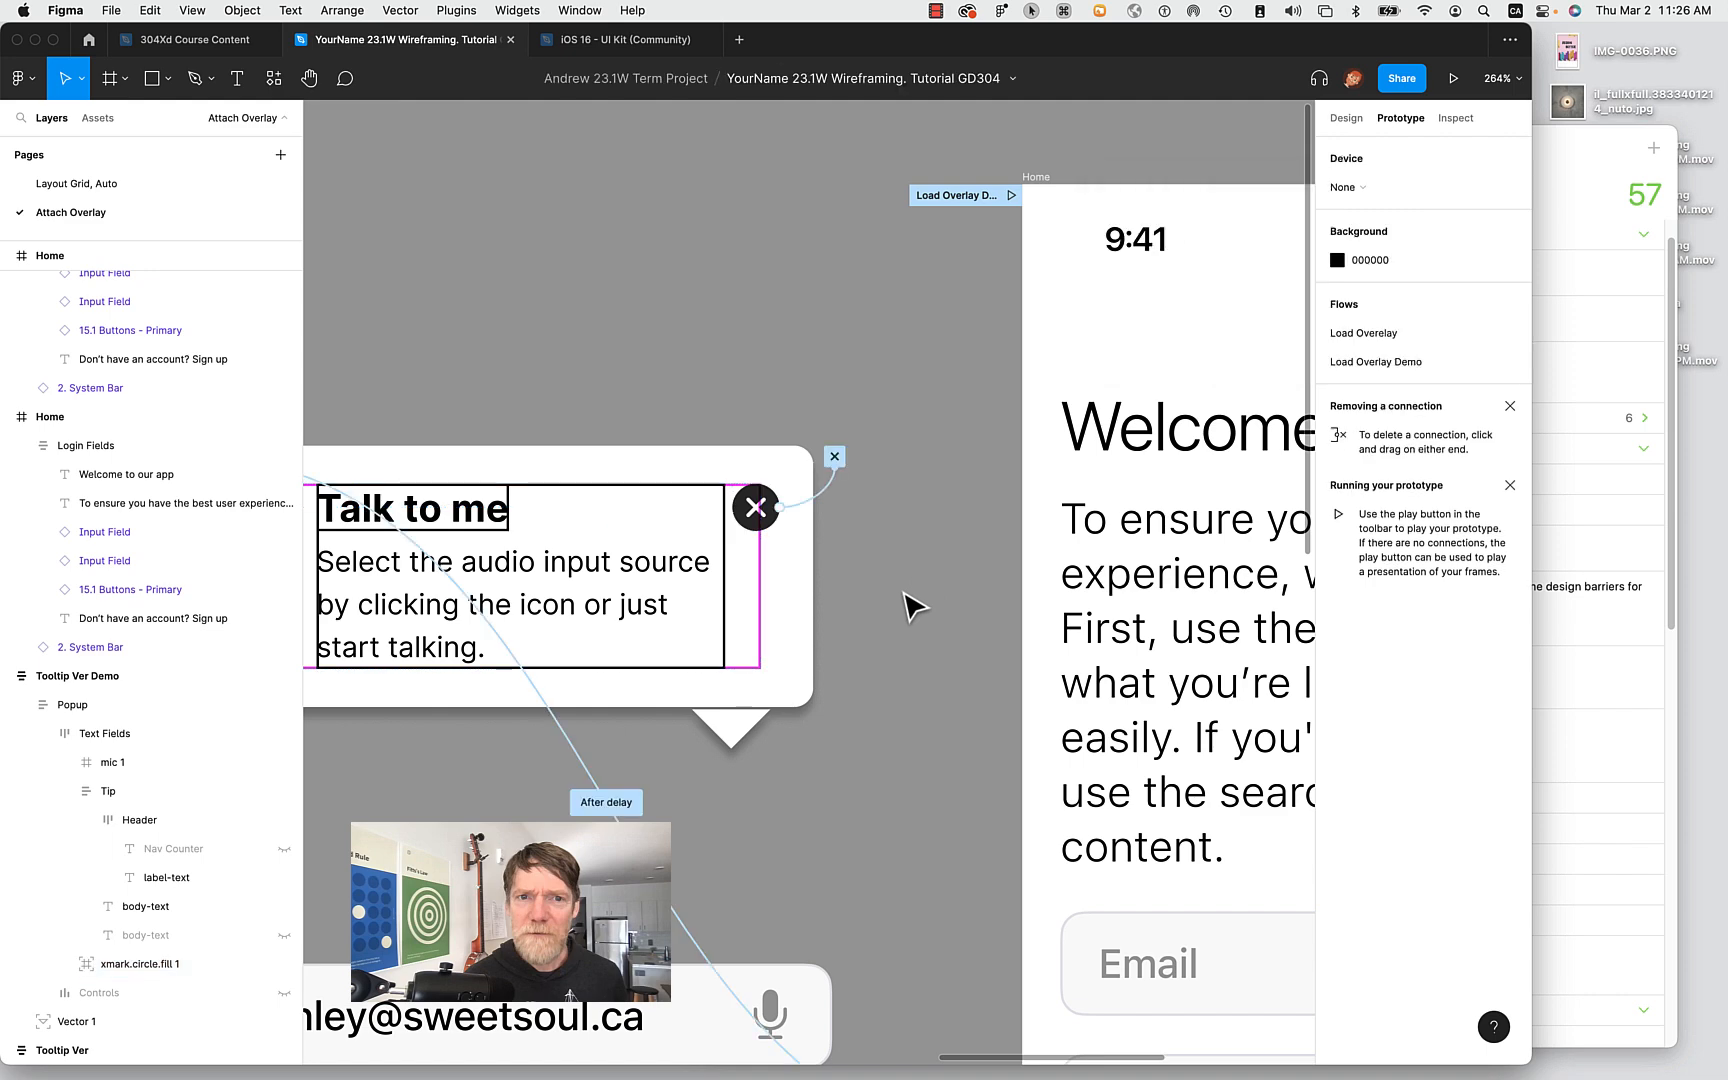
pyautogui.scroll(-6, 905, 594)
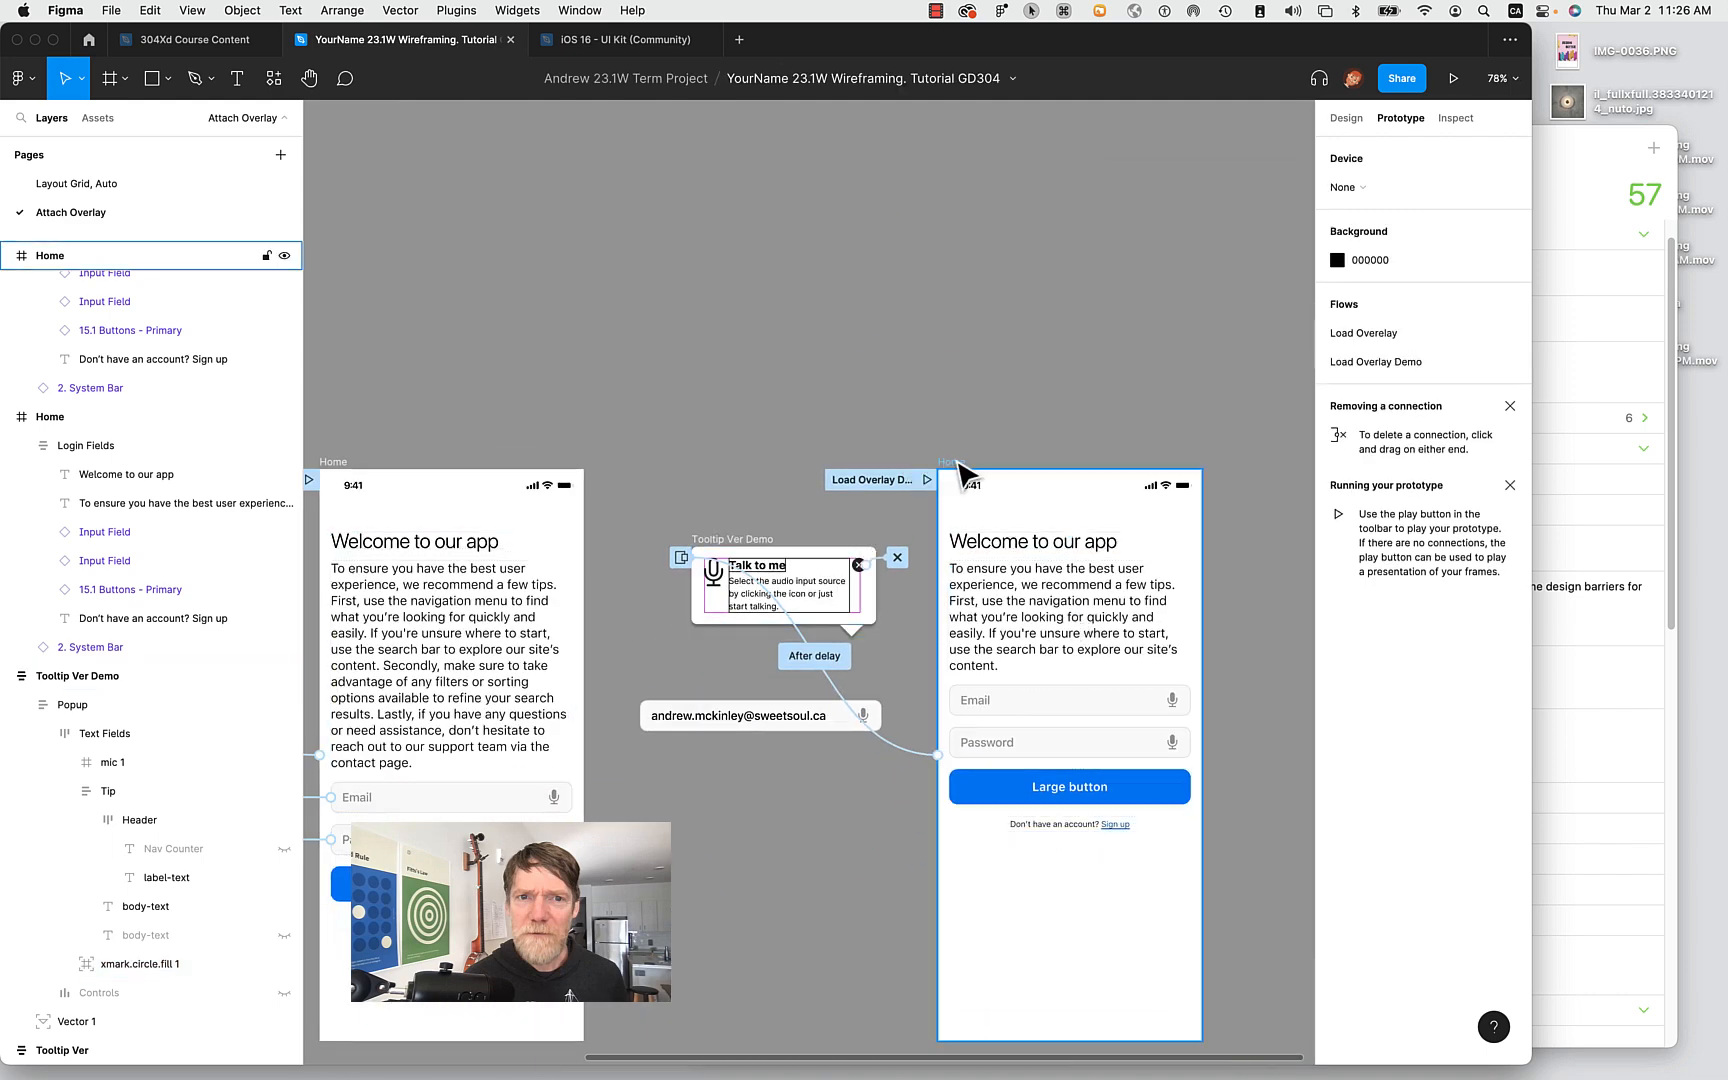
# Deselect the tooltip frame and select the whole Email Input Field instance on Home.
pyautogui.click(866, 568)
pyautogui.press('Escape')
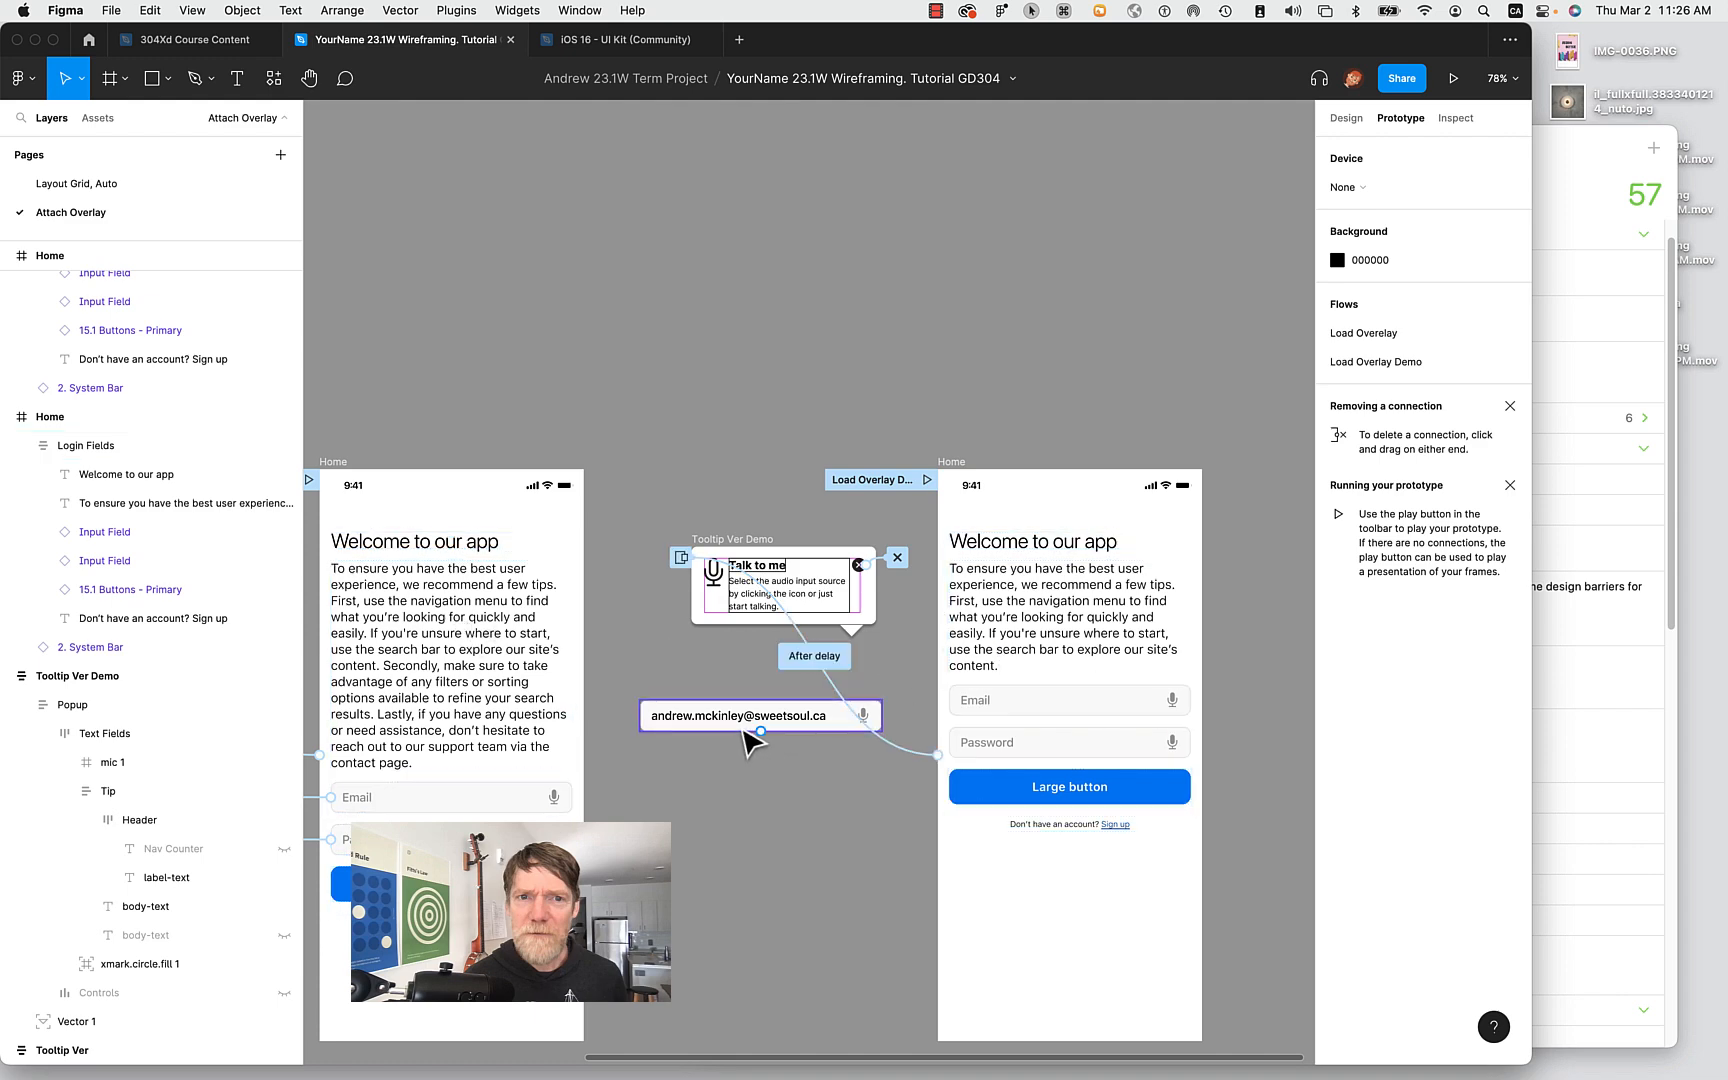
pyautogui.click(1016, 702)
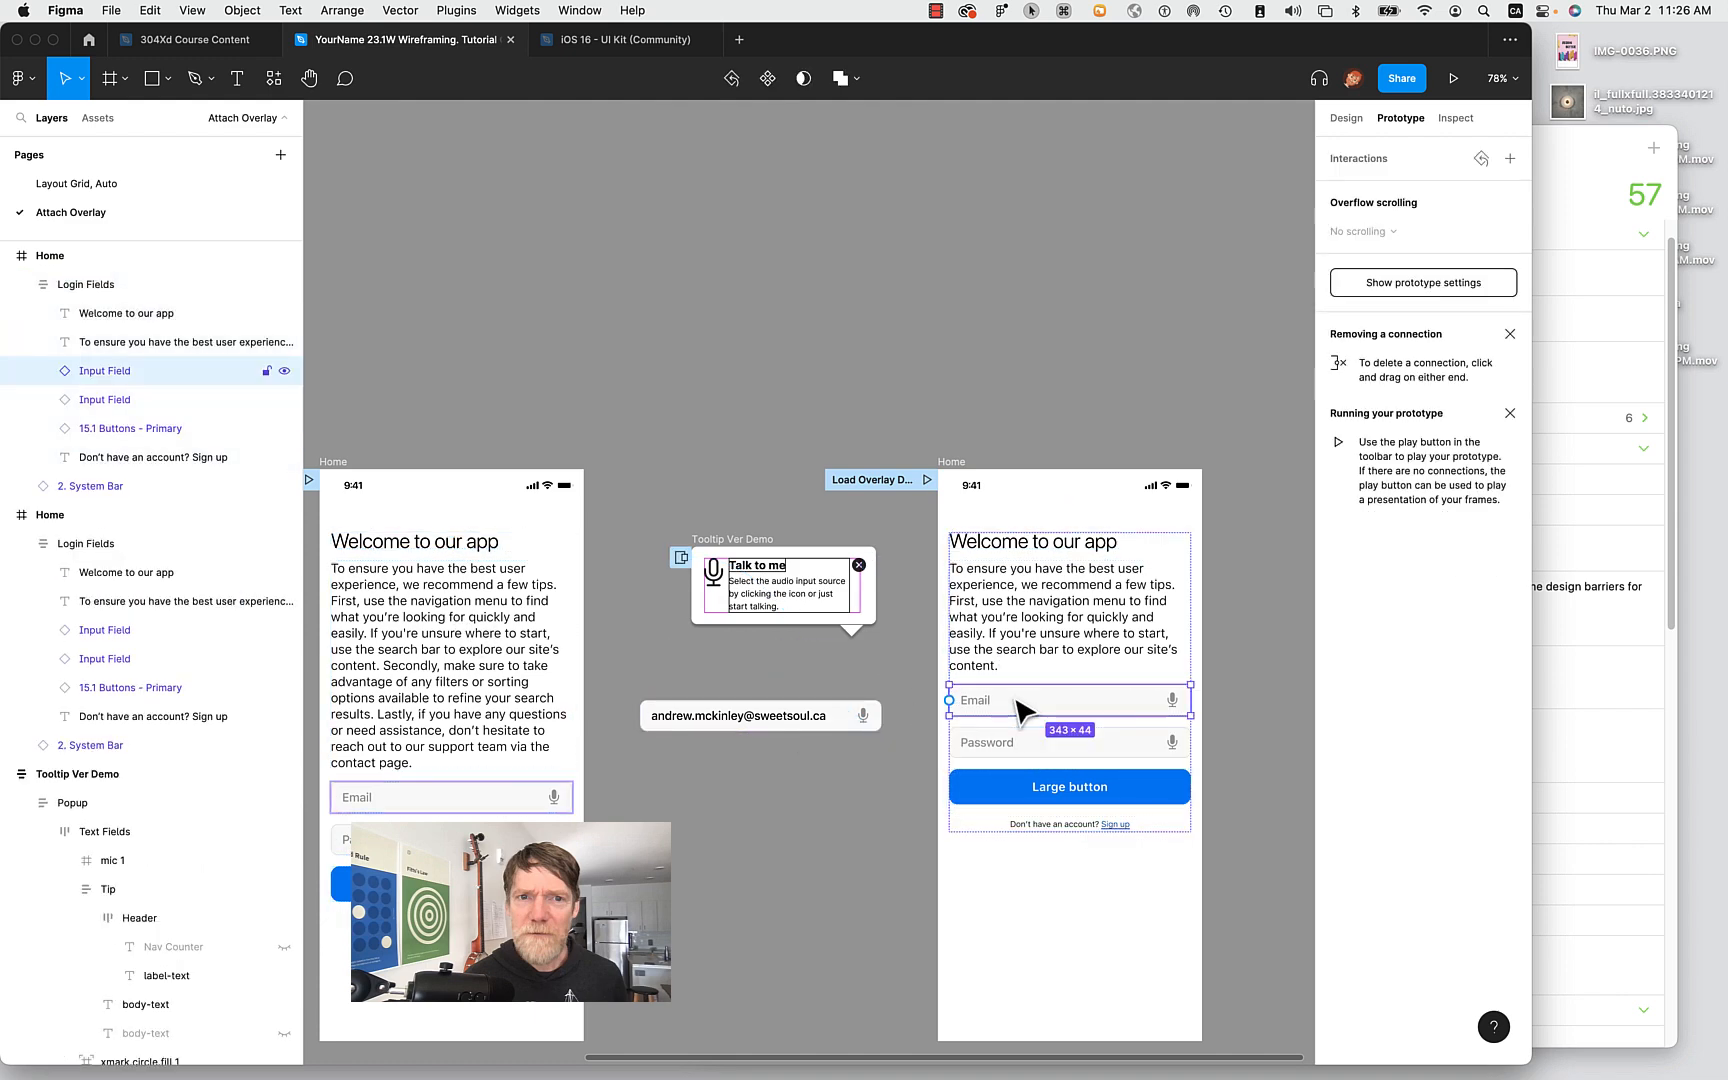
pyautogui.scroll(5, 1018, 708)
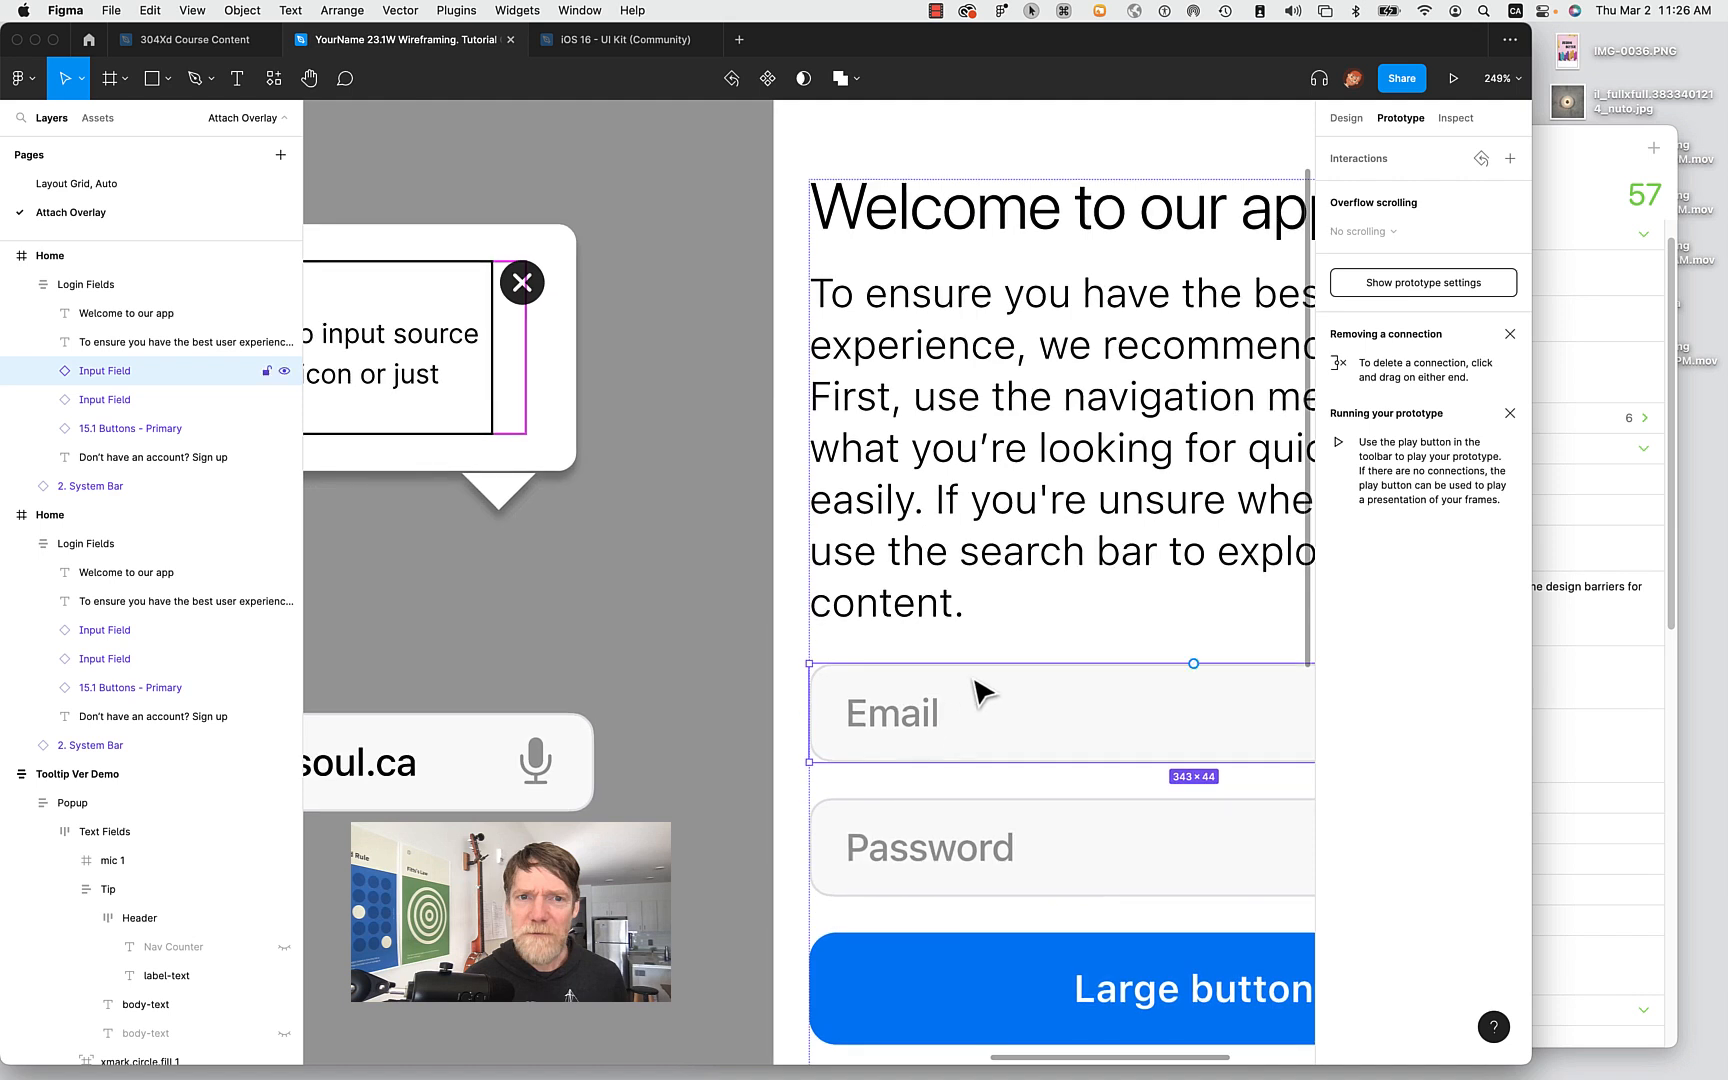
pyautogui.scroll(-5, 983, 692)
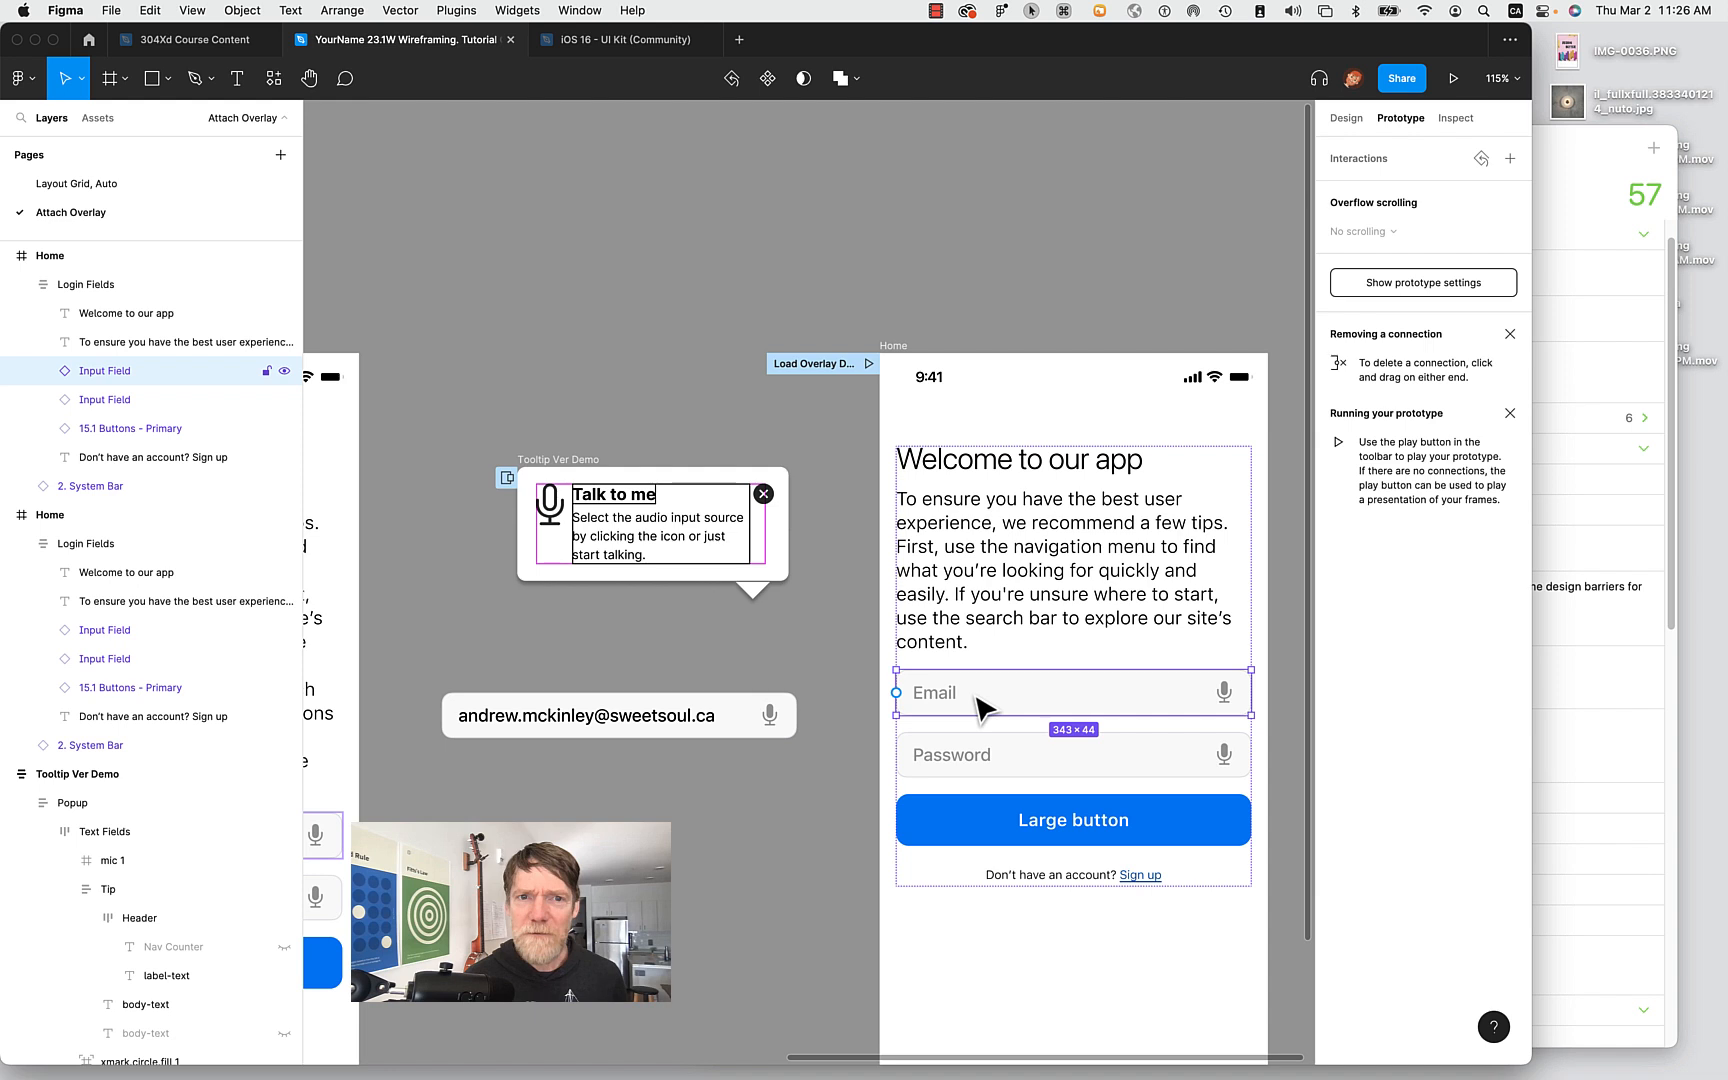
pyautogui.doubleClick(952, 692)
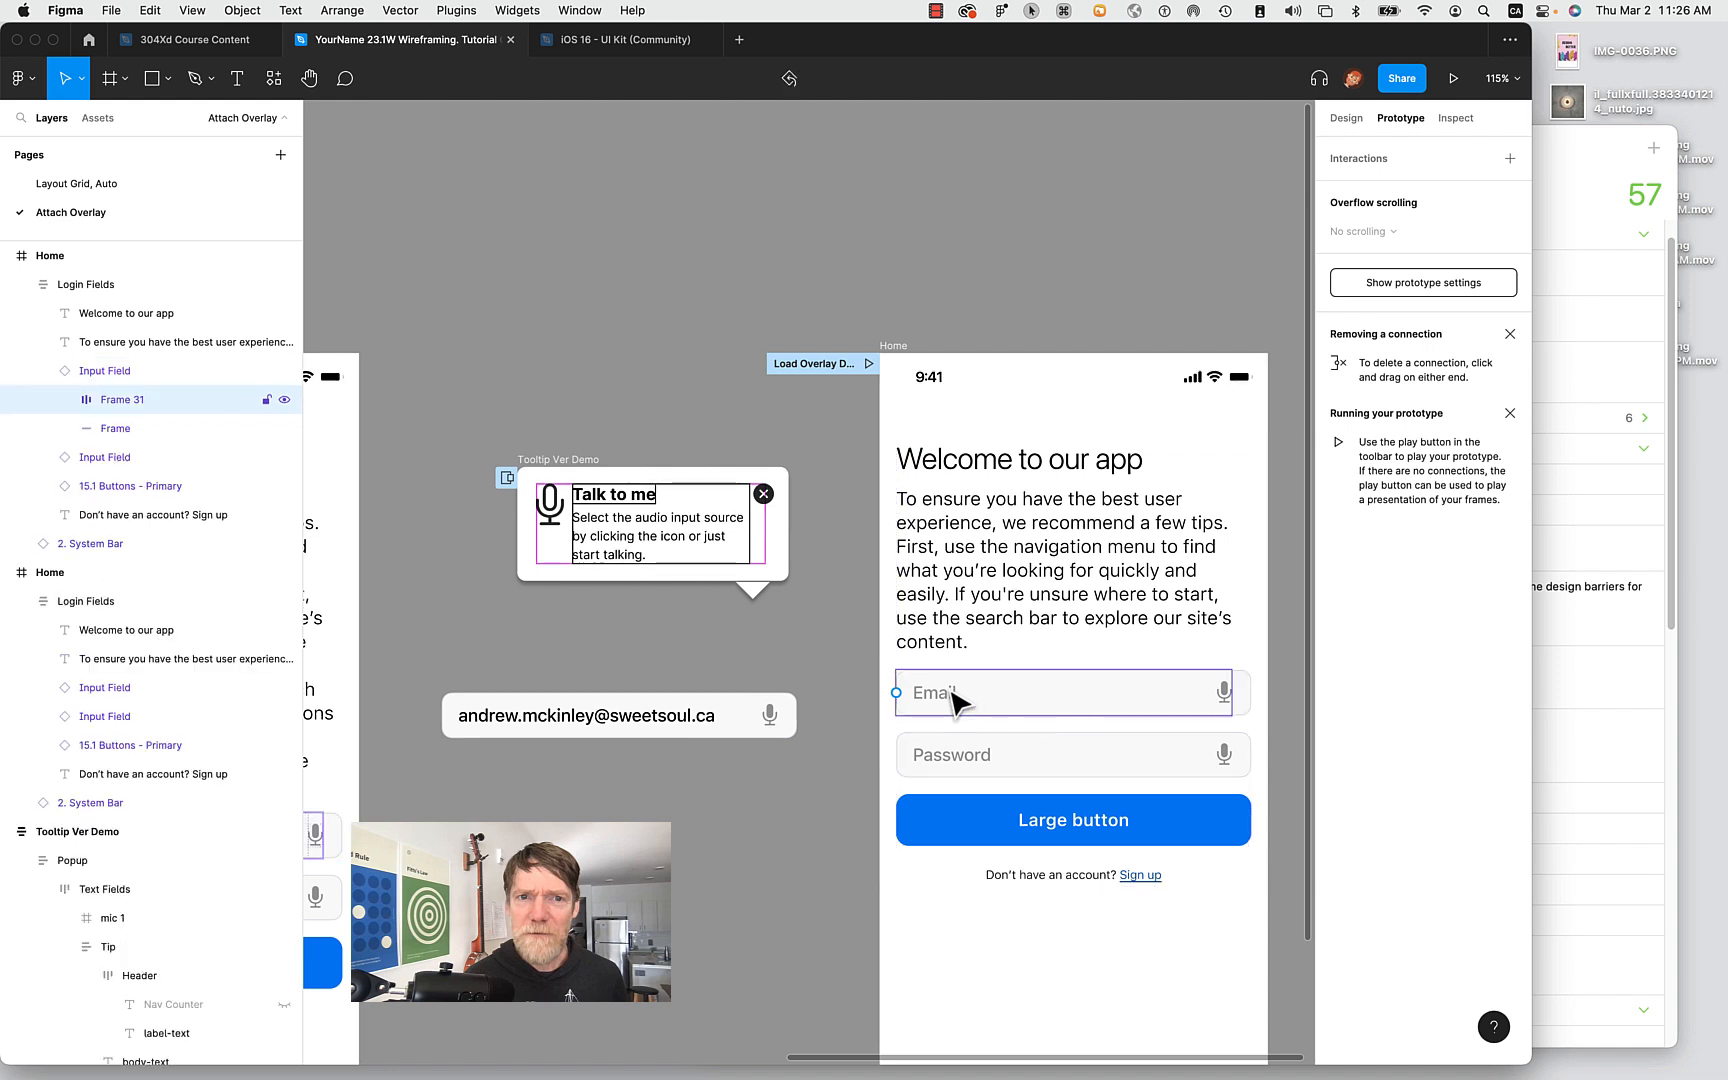
pyautogui.click(803, 670)
pyautogui.doubleClick(948, 694)
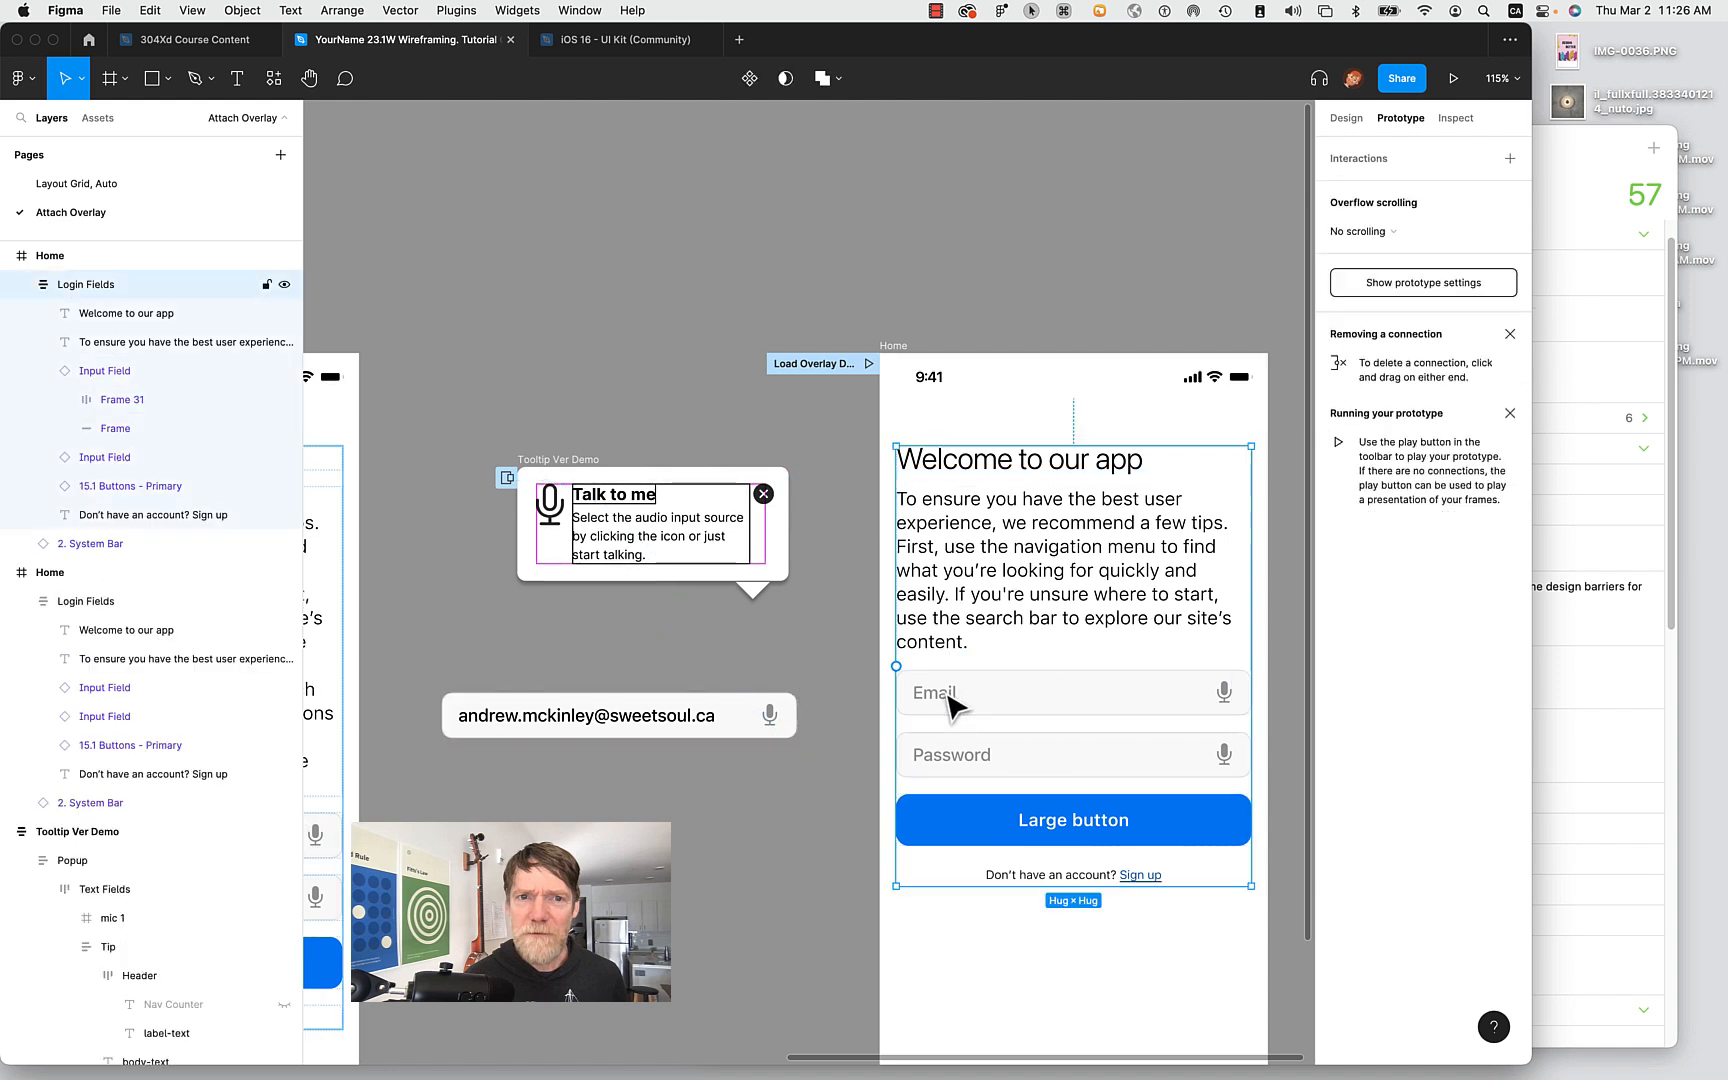
# Give the Email field an On click interaction that opens the Email Complete overlay.
pyautogui.click(1368, 166)
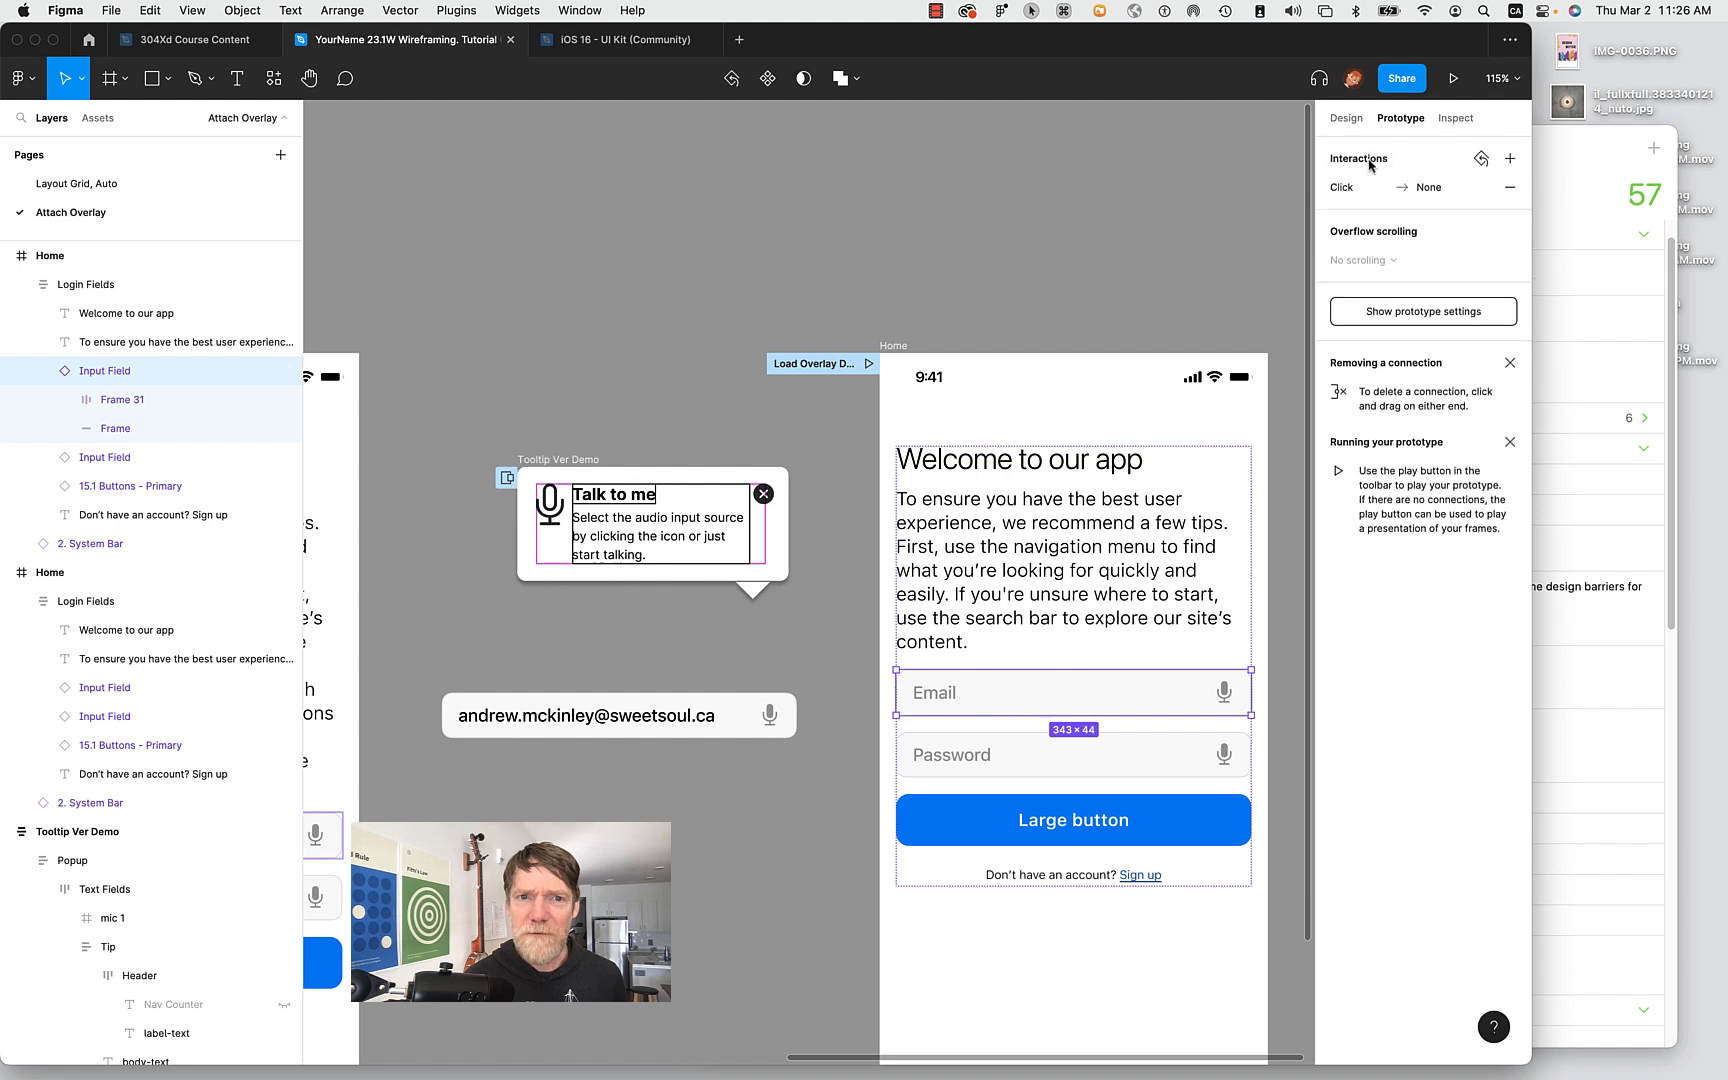
pyautogui.click(1443, 188)
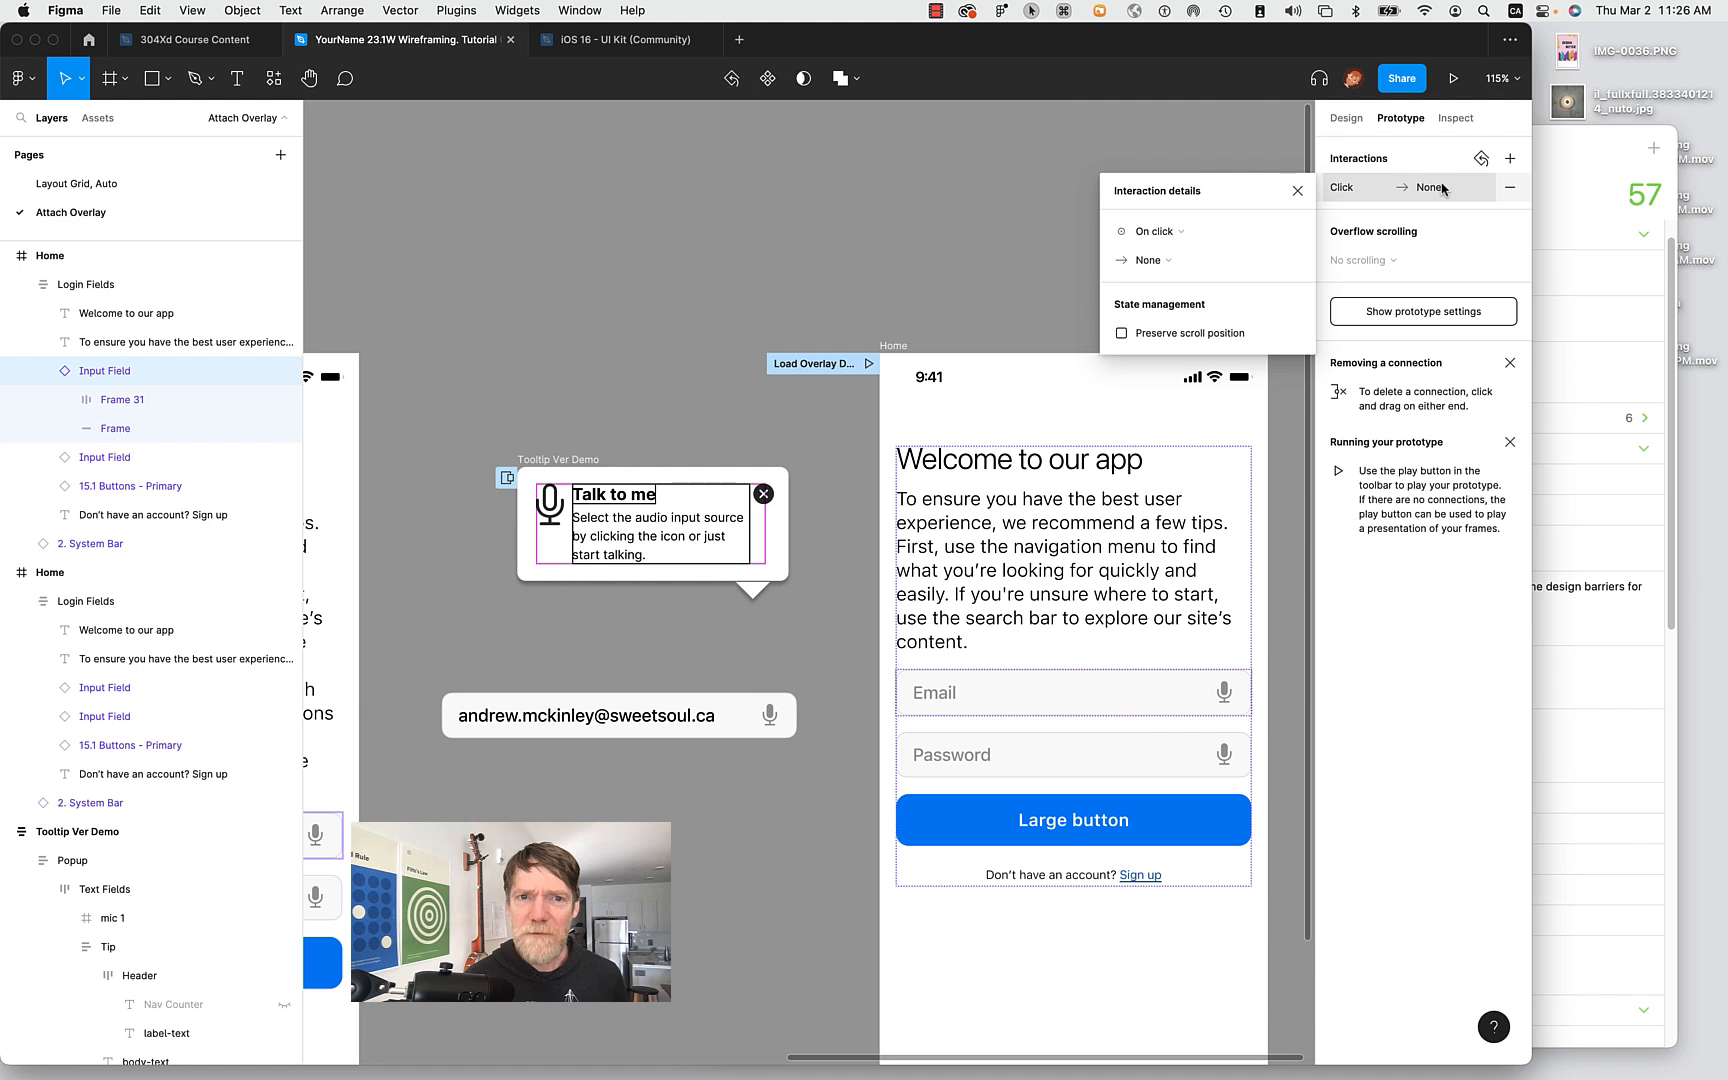
pyautogui.click(1149, 260)
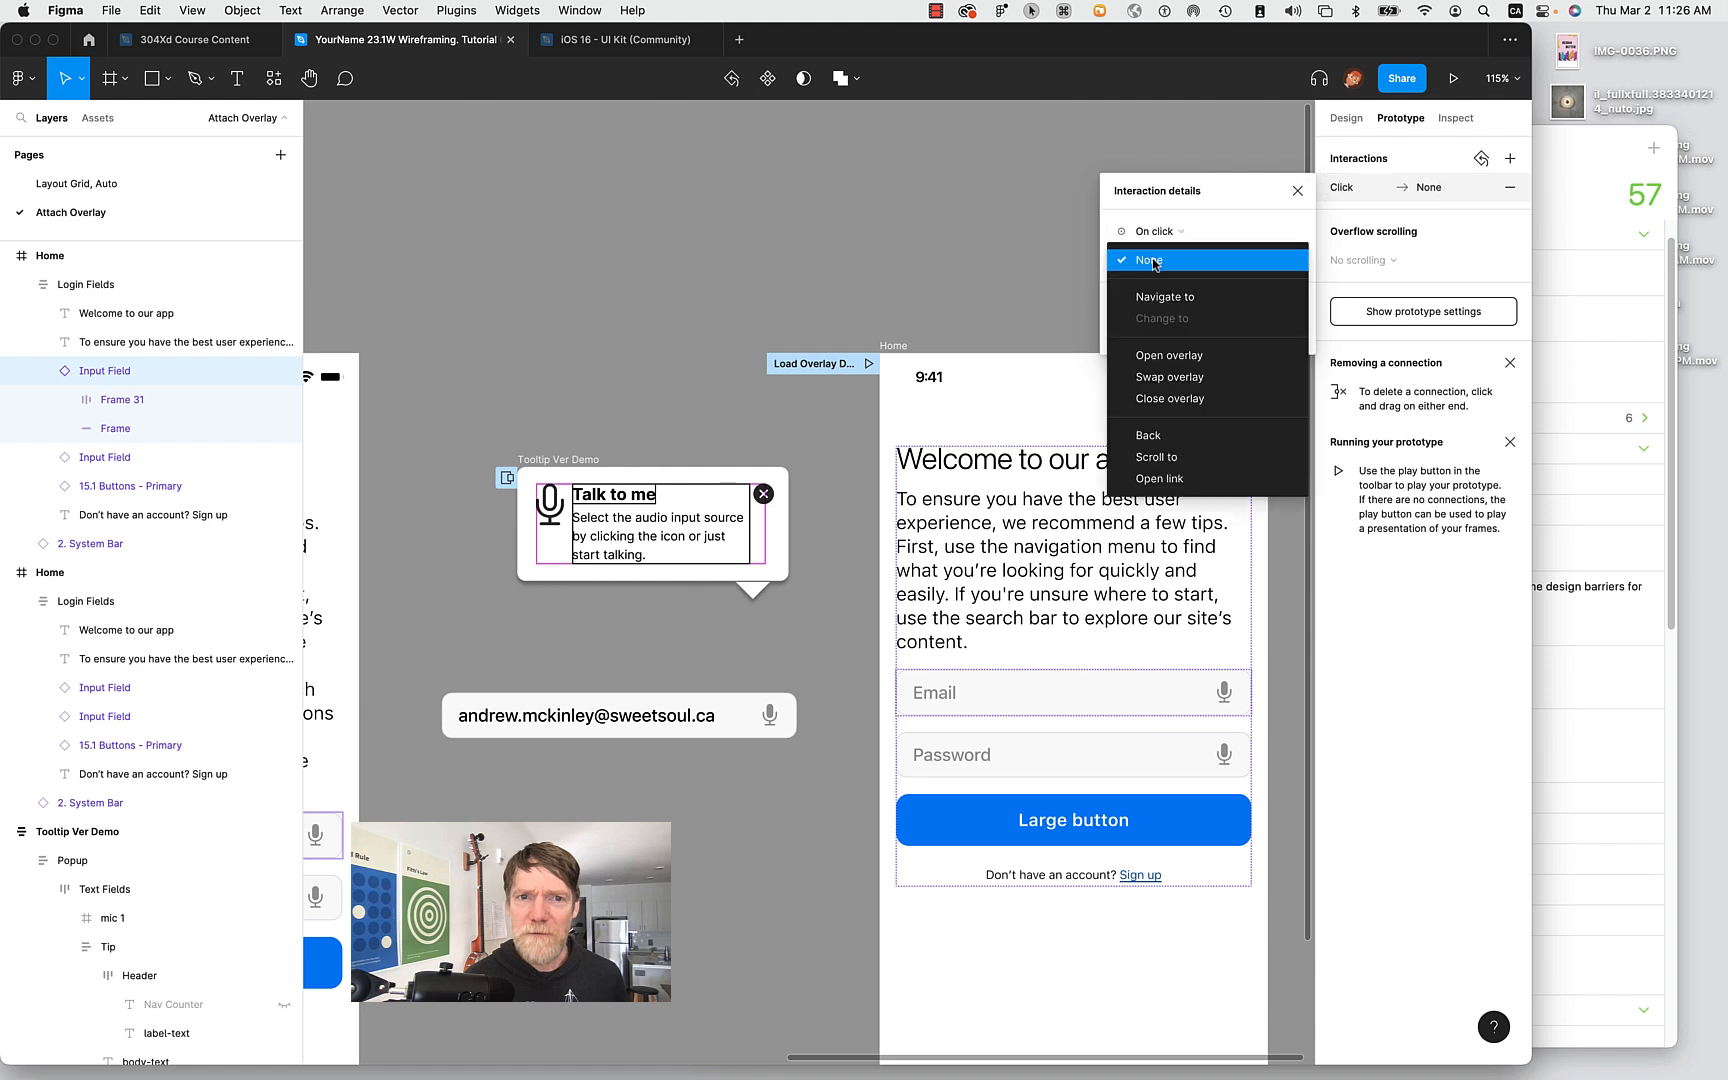
pyautogui.click(1178, 352)
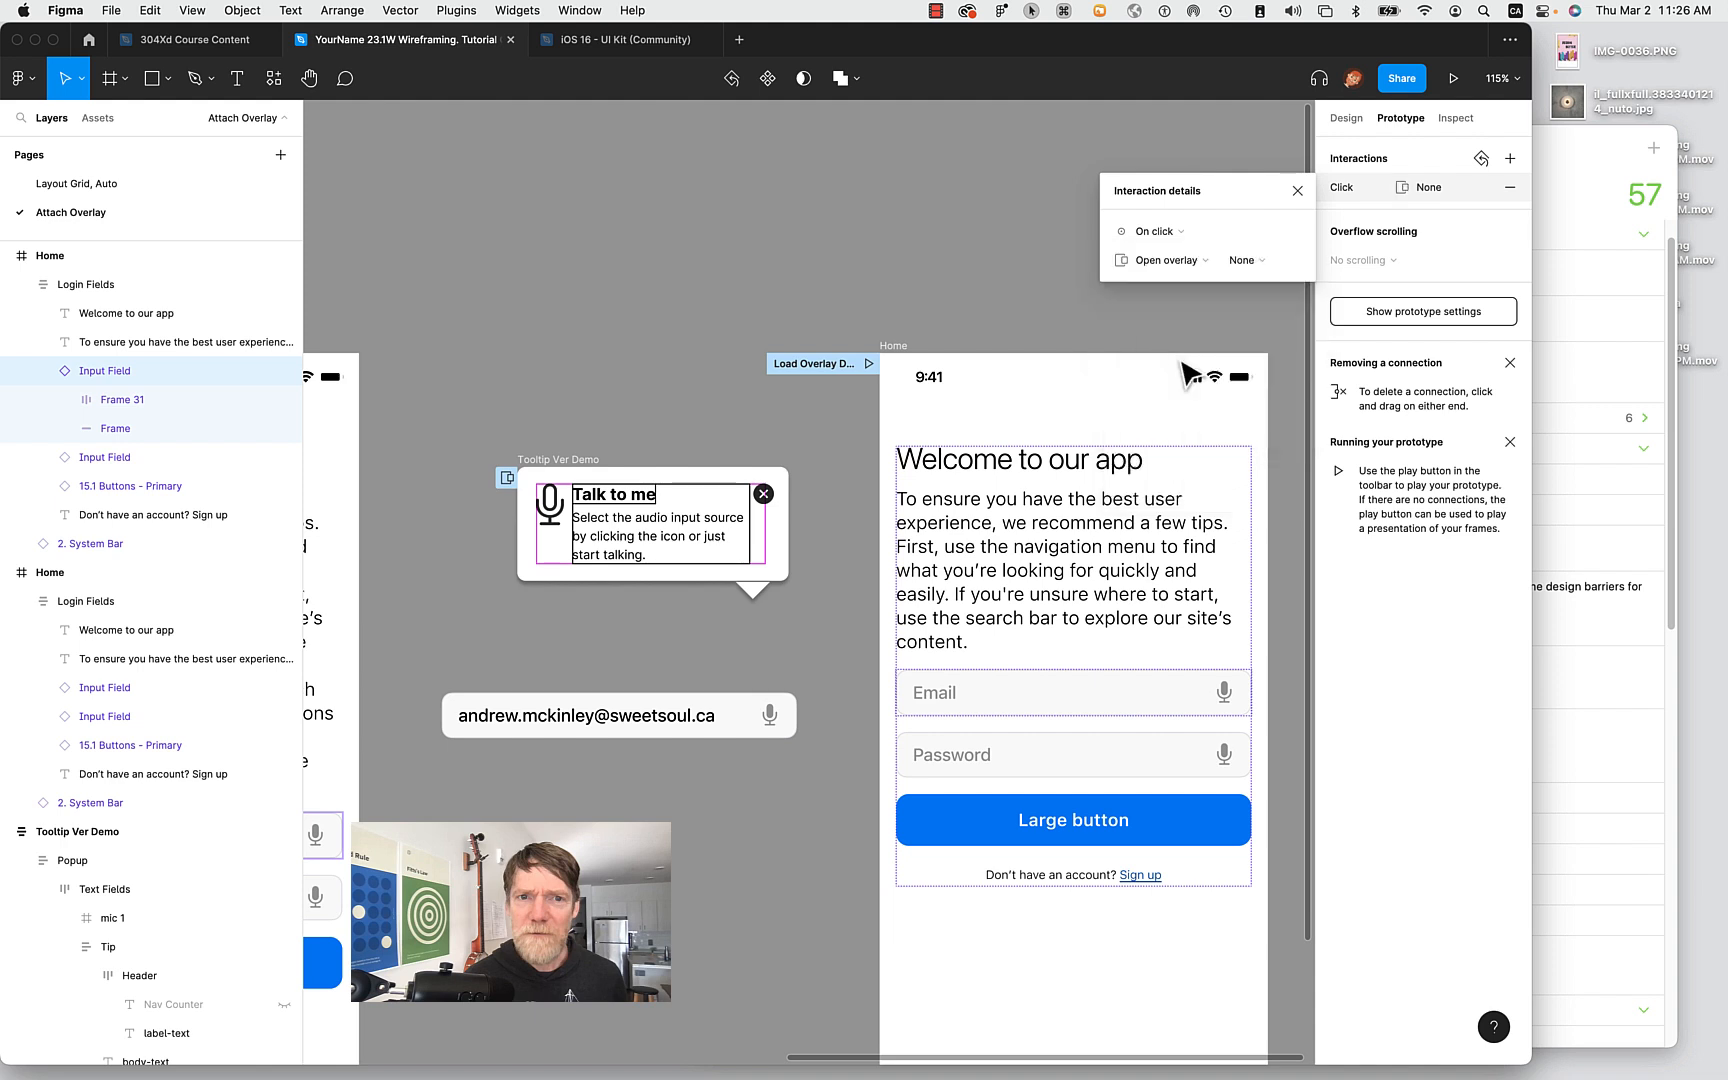
pyautogui.click(1244, 258)
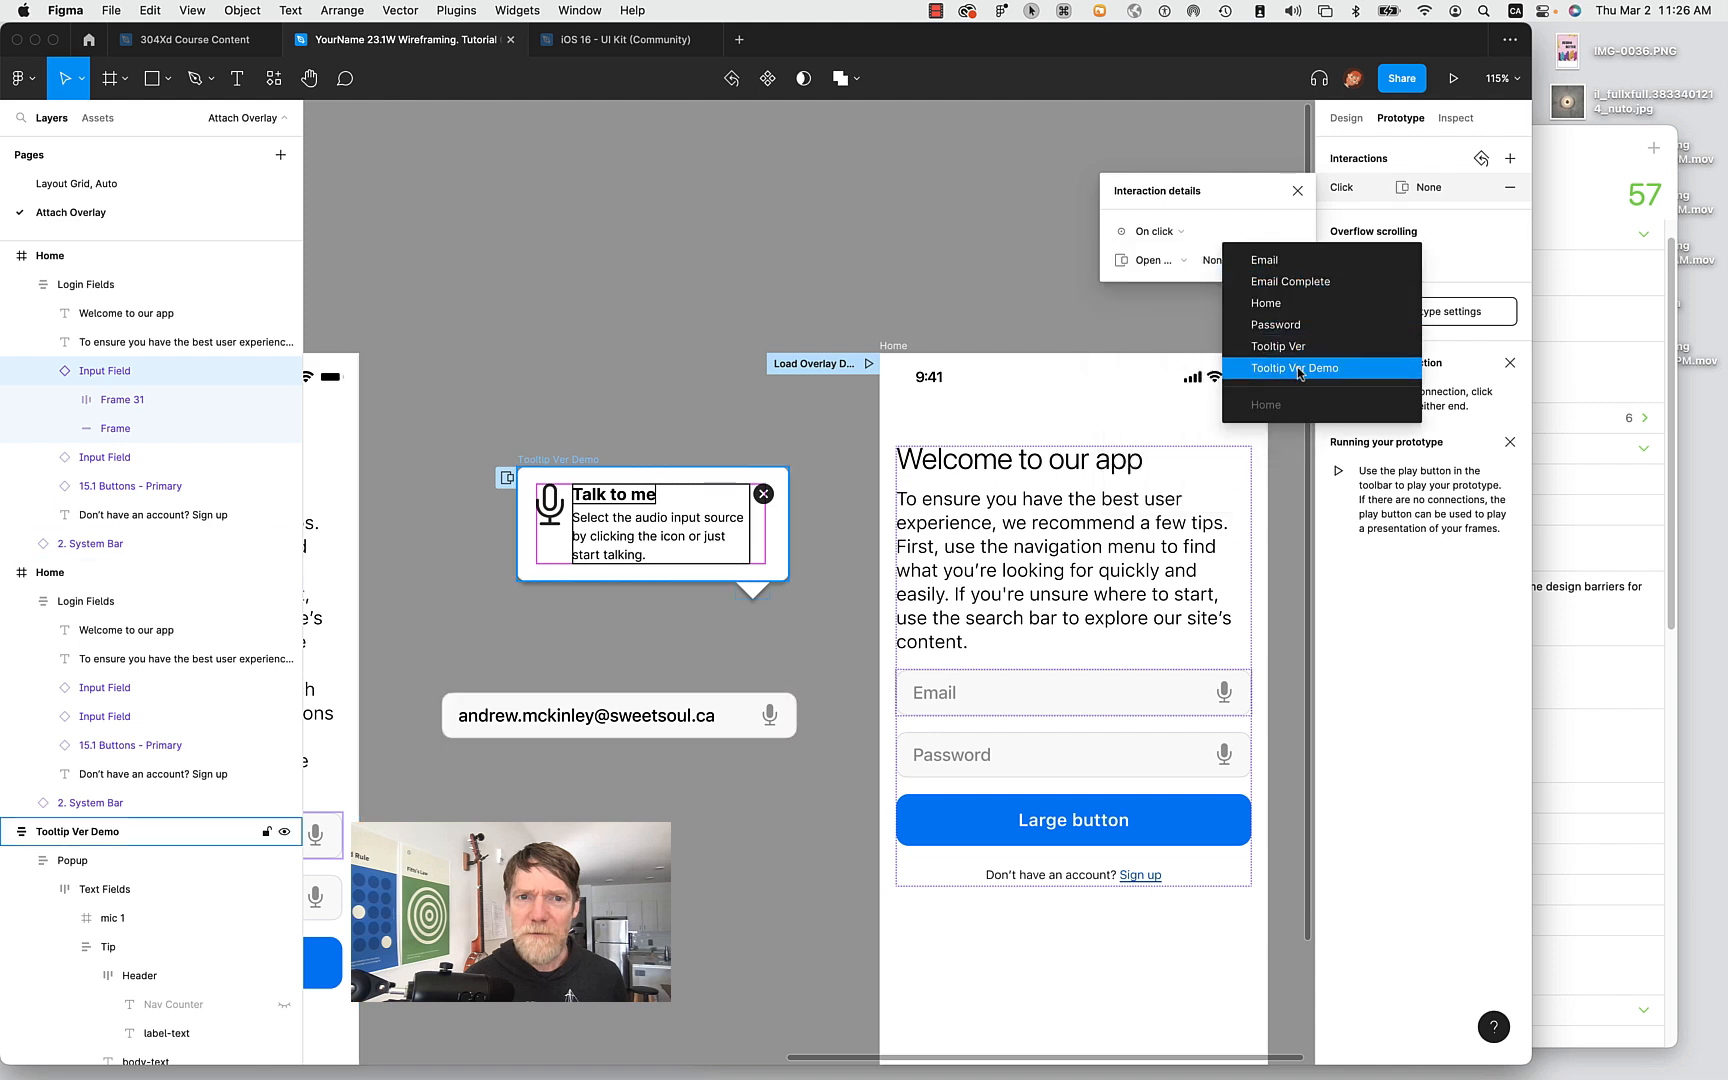
pyautogui.click(1292, 286)
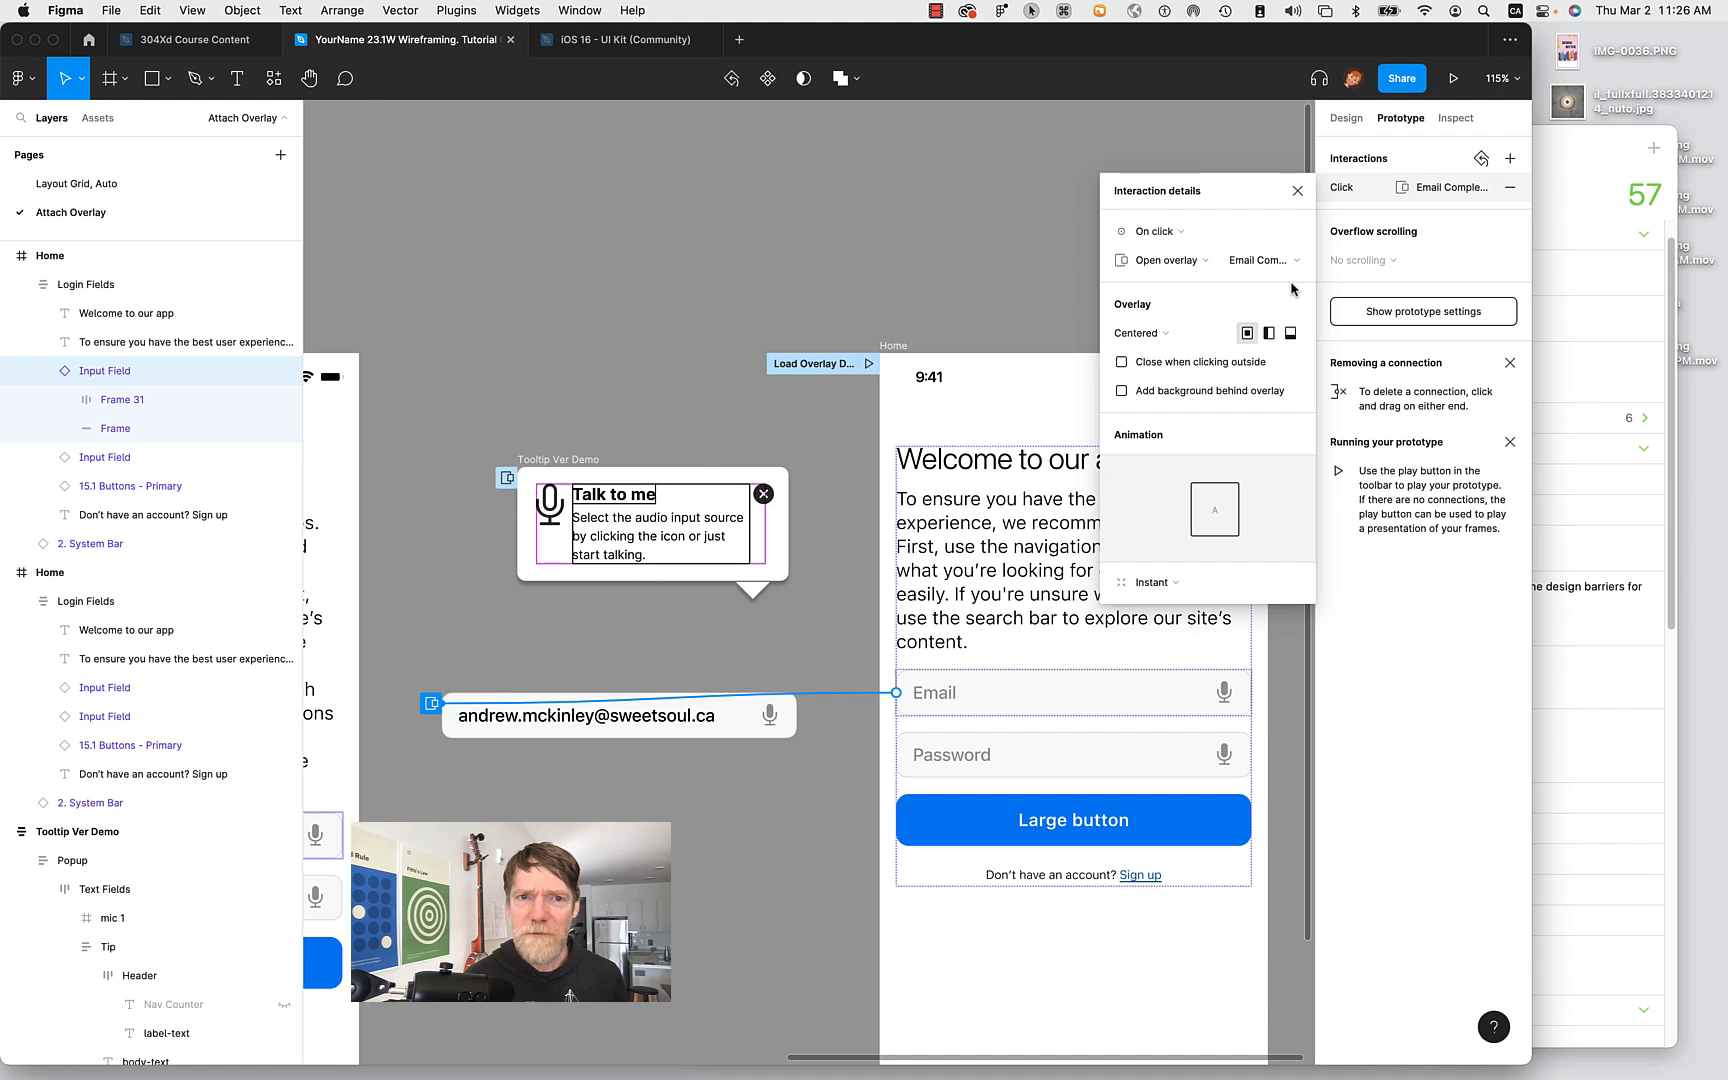
pyautogui.click(741, 884)
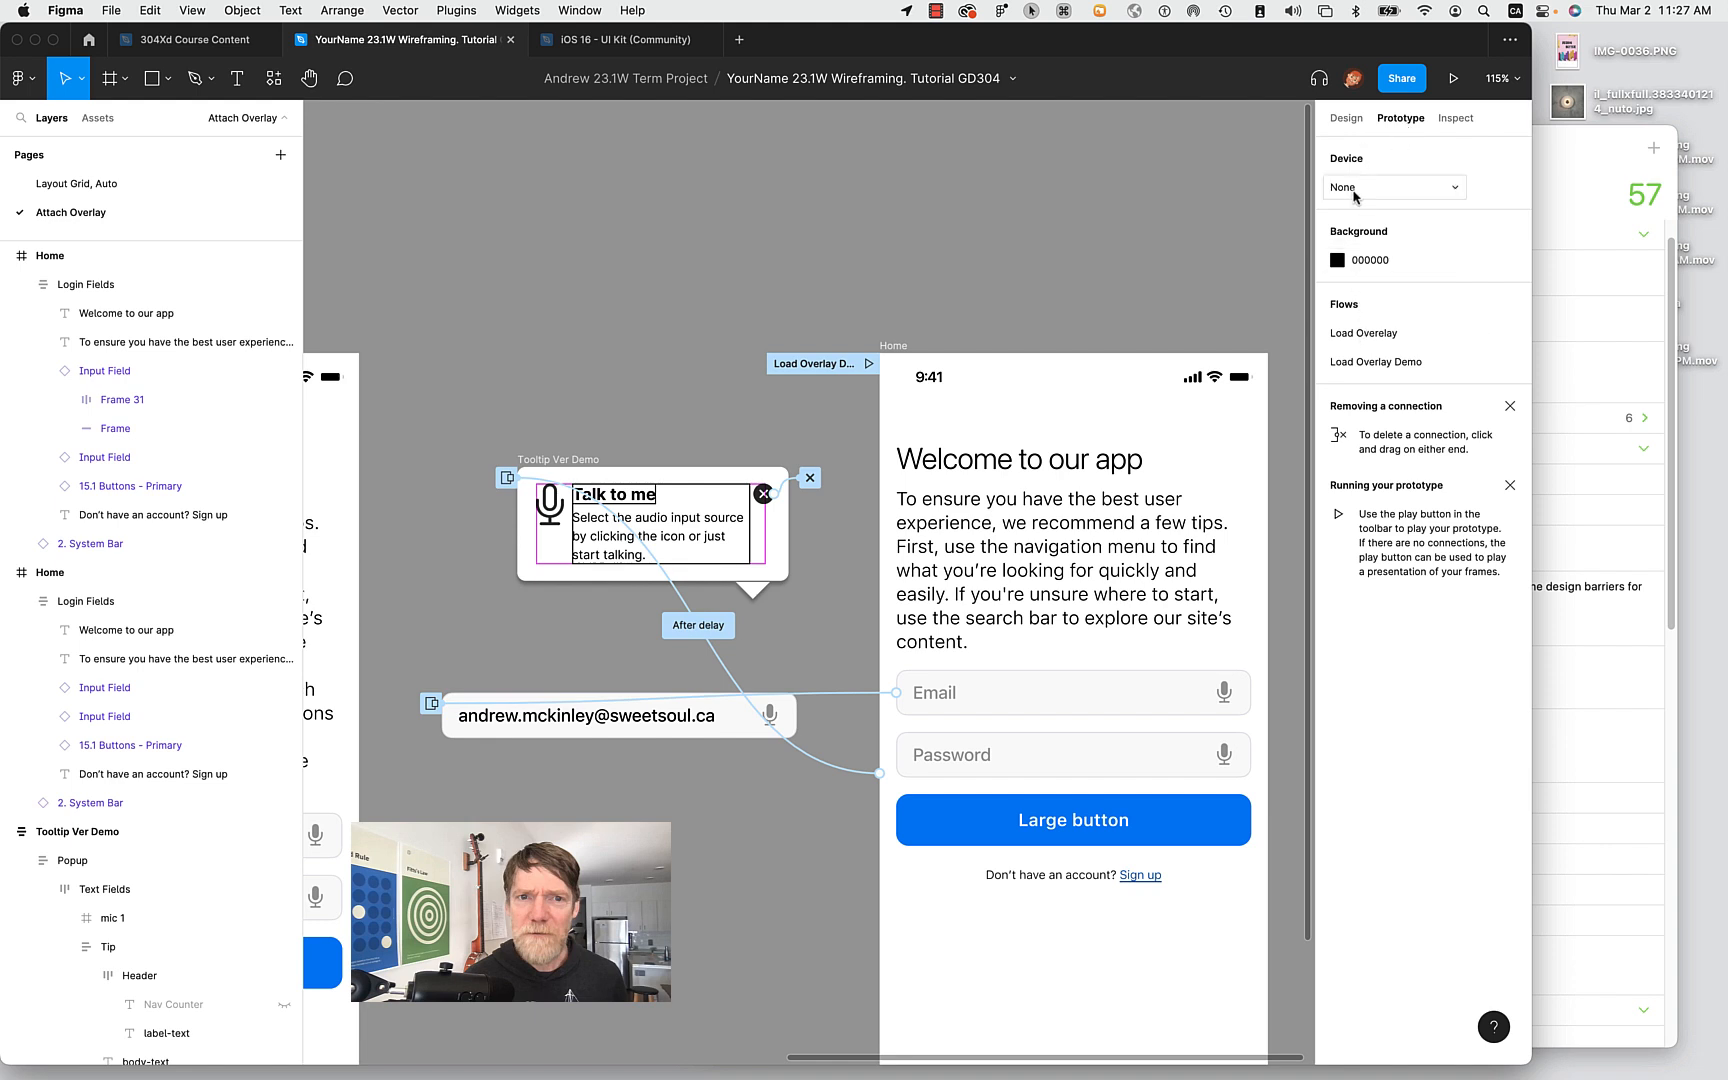
# Recheck the Email field's click interaction, then present the Load Overlay Demo flow.
pyautogui.doubleClick(983, 702)
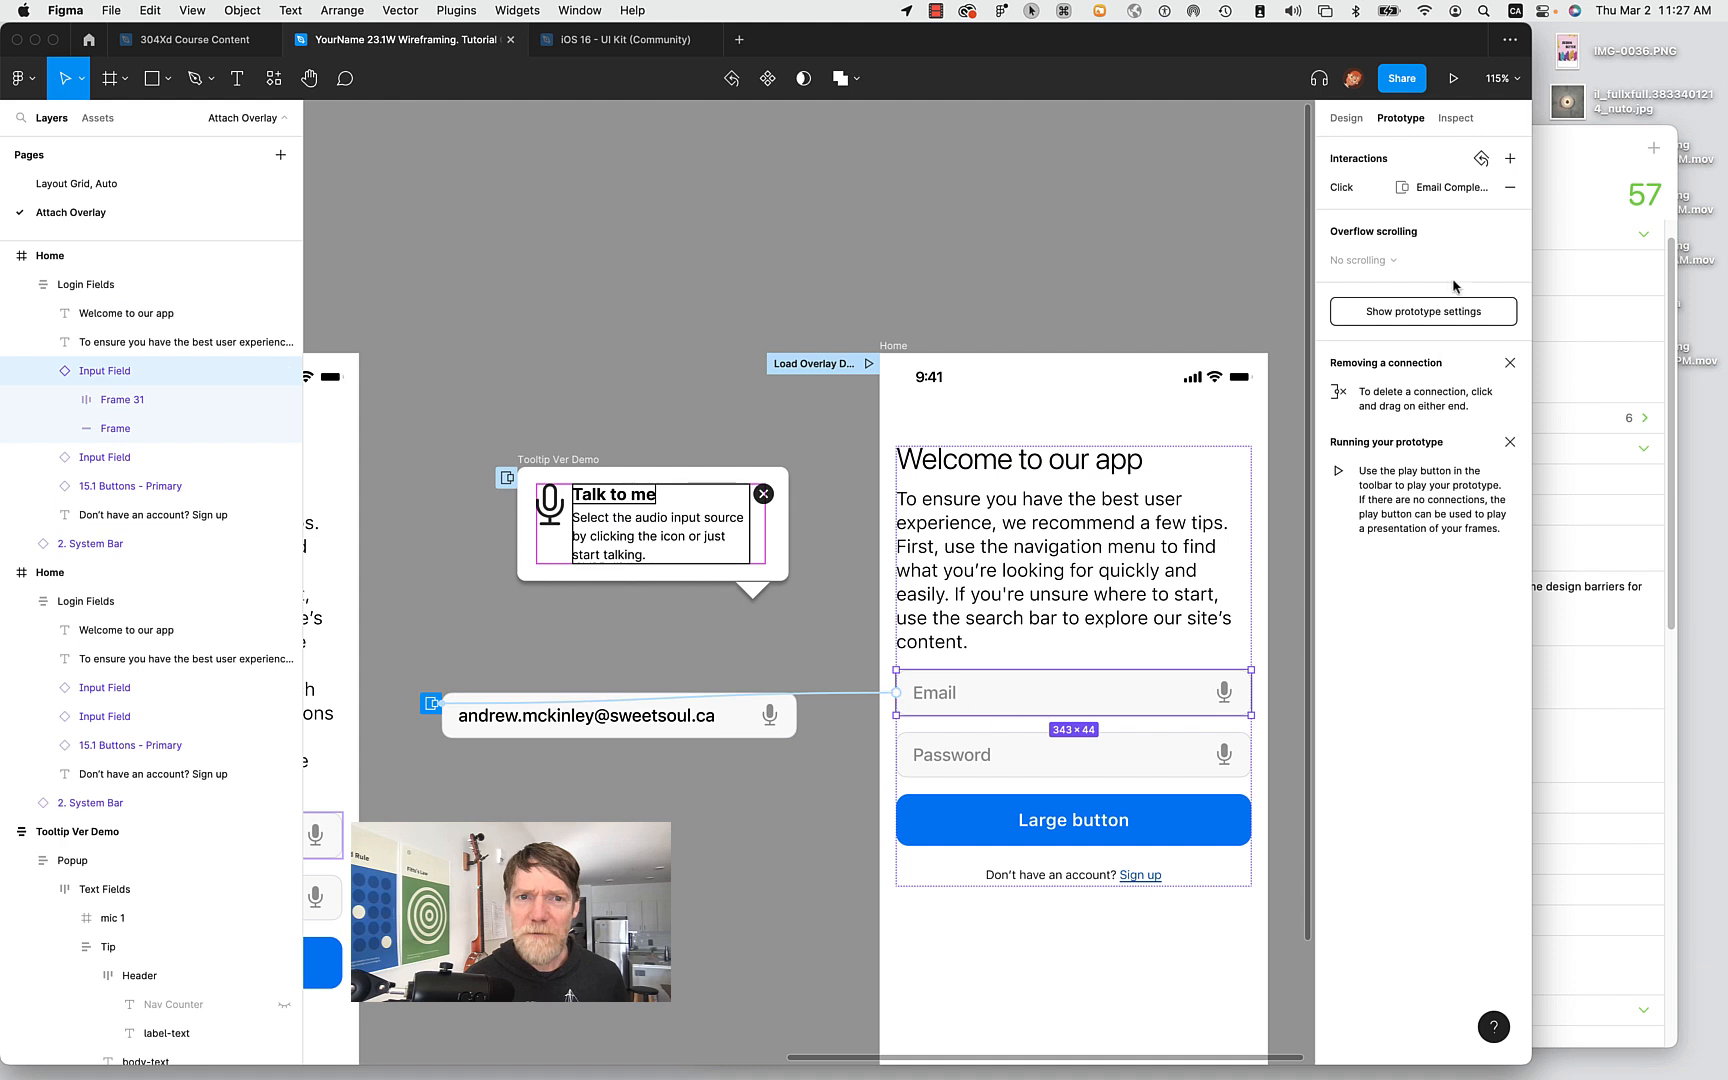
pyautogui.click(1451, 189)
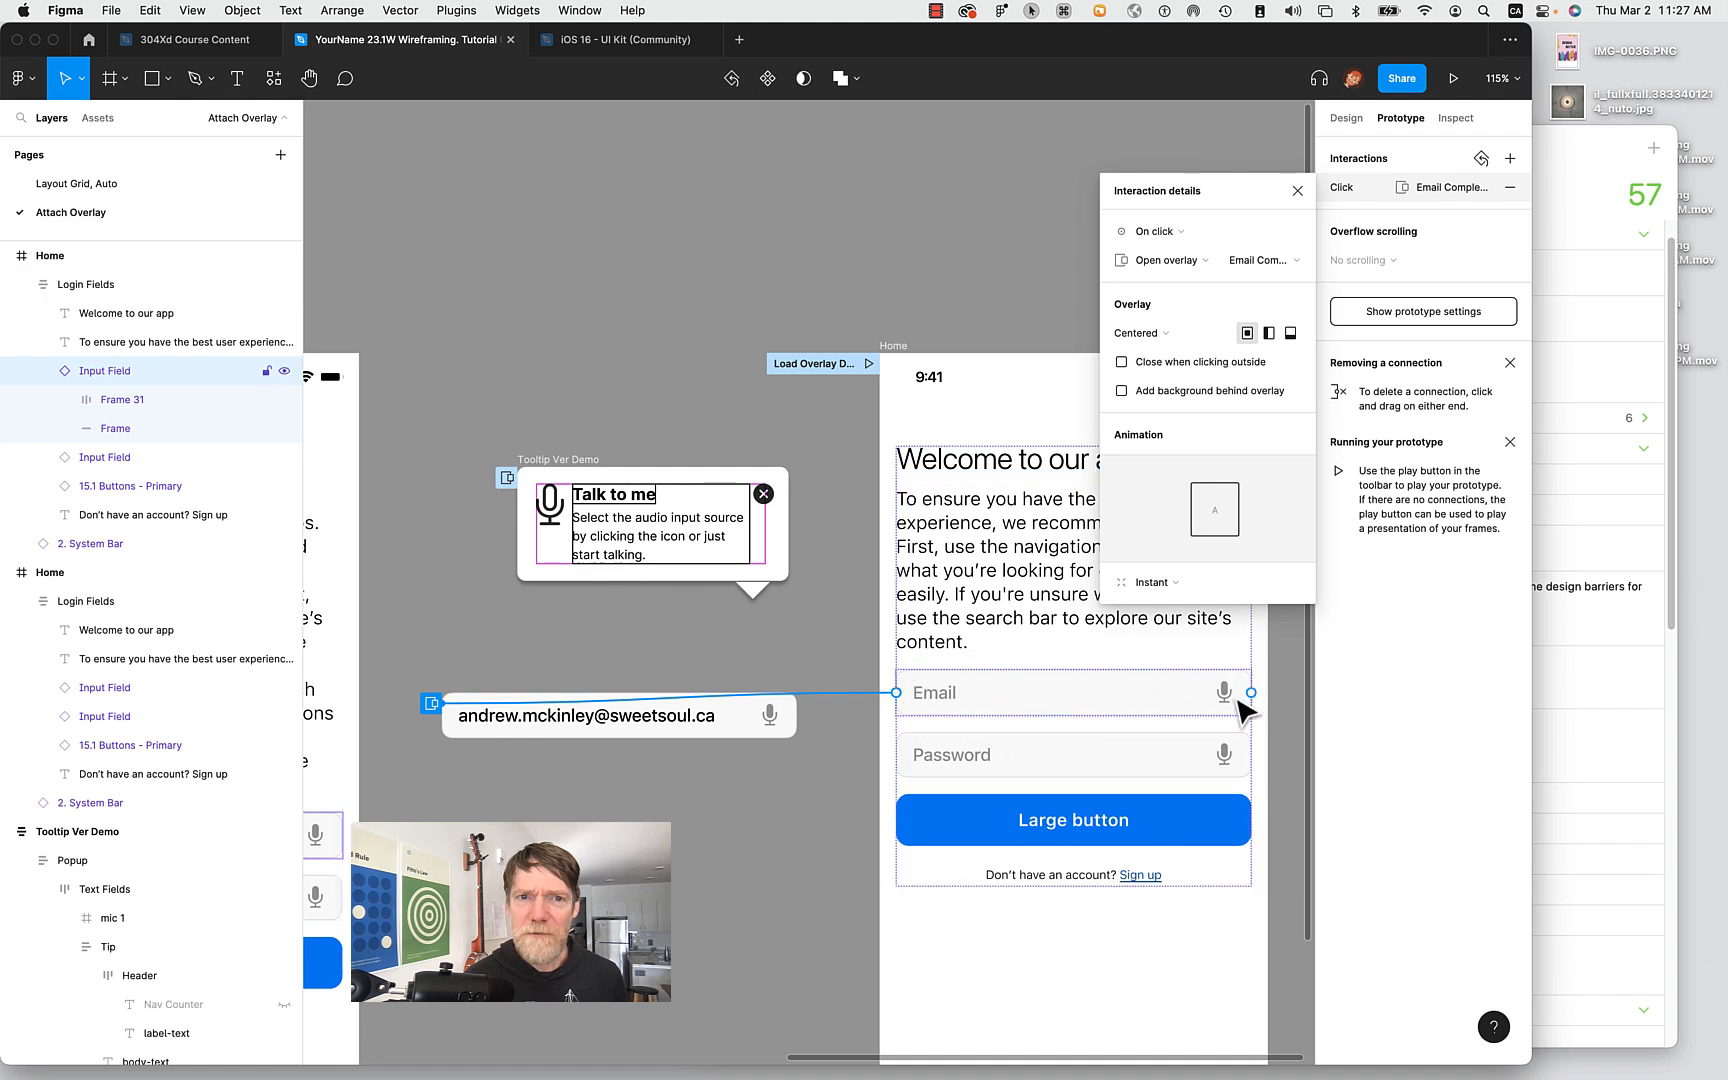
pyautogui.click(1000, 283)
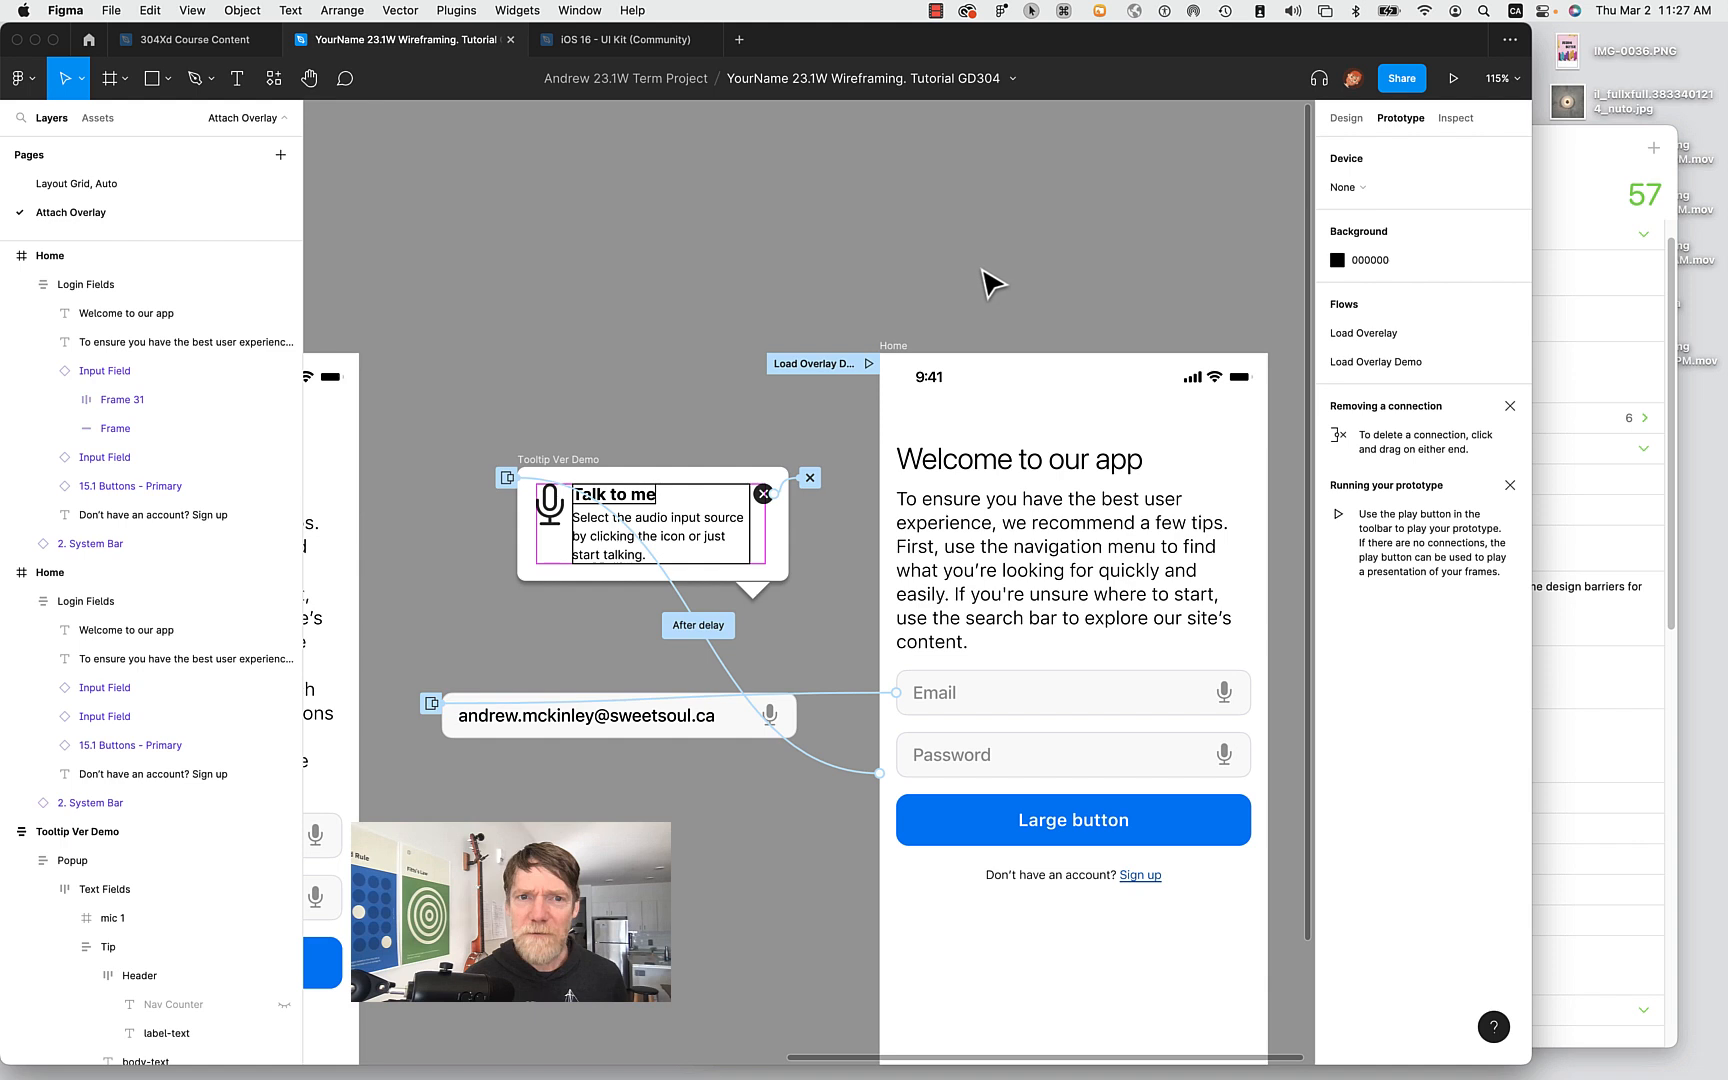
pyautogui.click(900, 342)
pyautogui.click(866, 364)
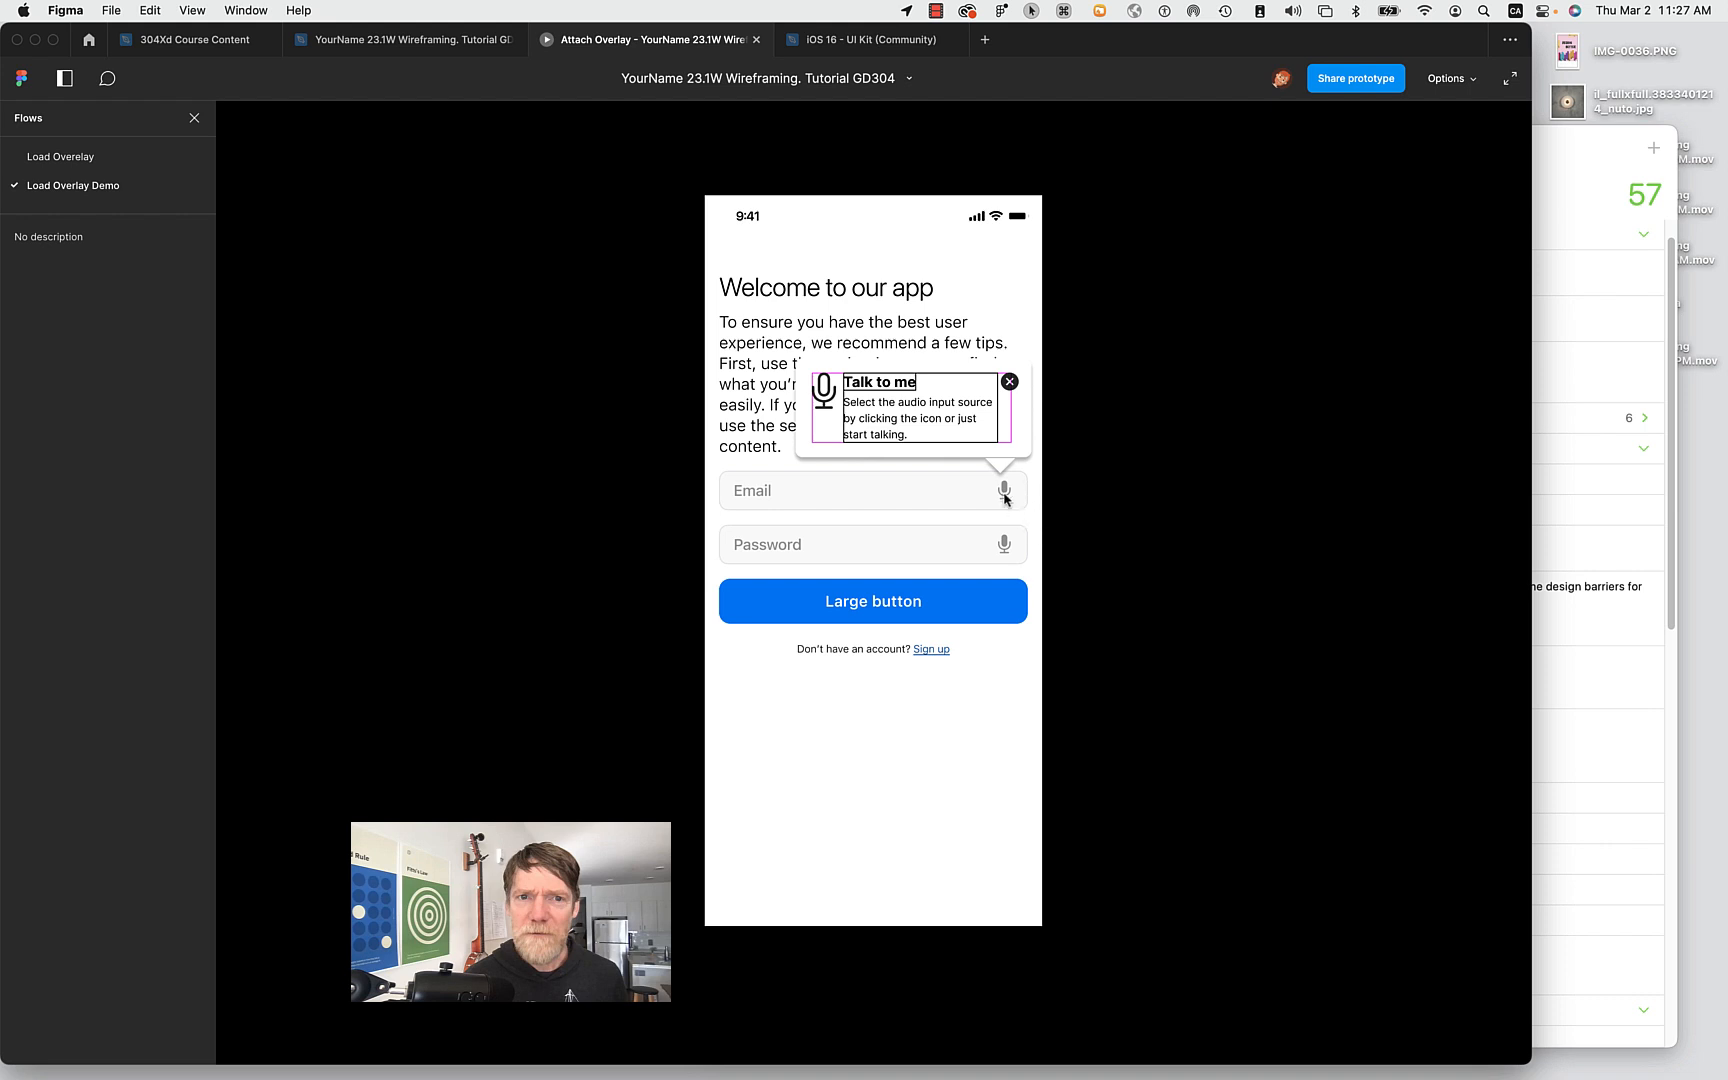
# In the preview, dismiss the Talk to me tooltip and tap Email to show the filled-in email.
pyautogui.click(1009, 382)
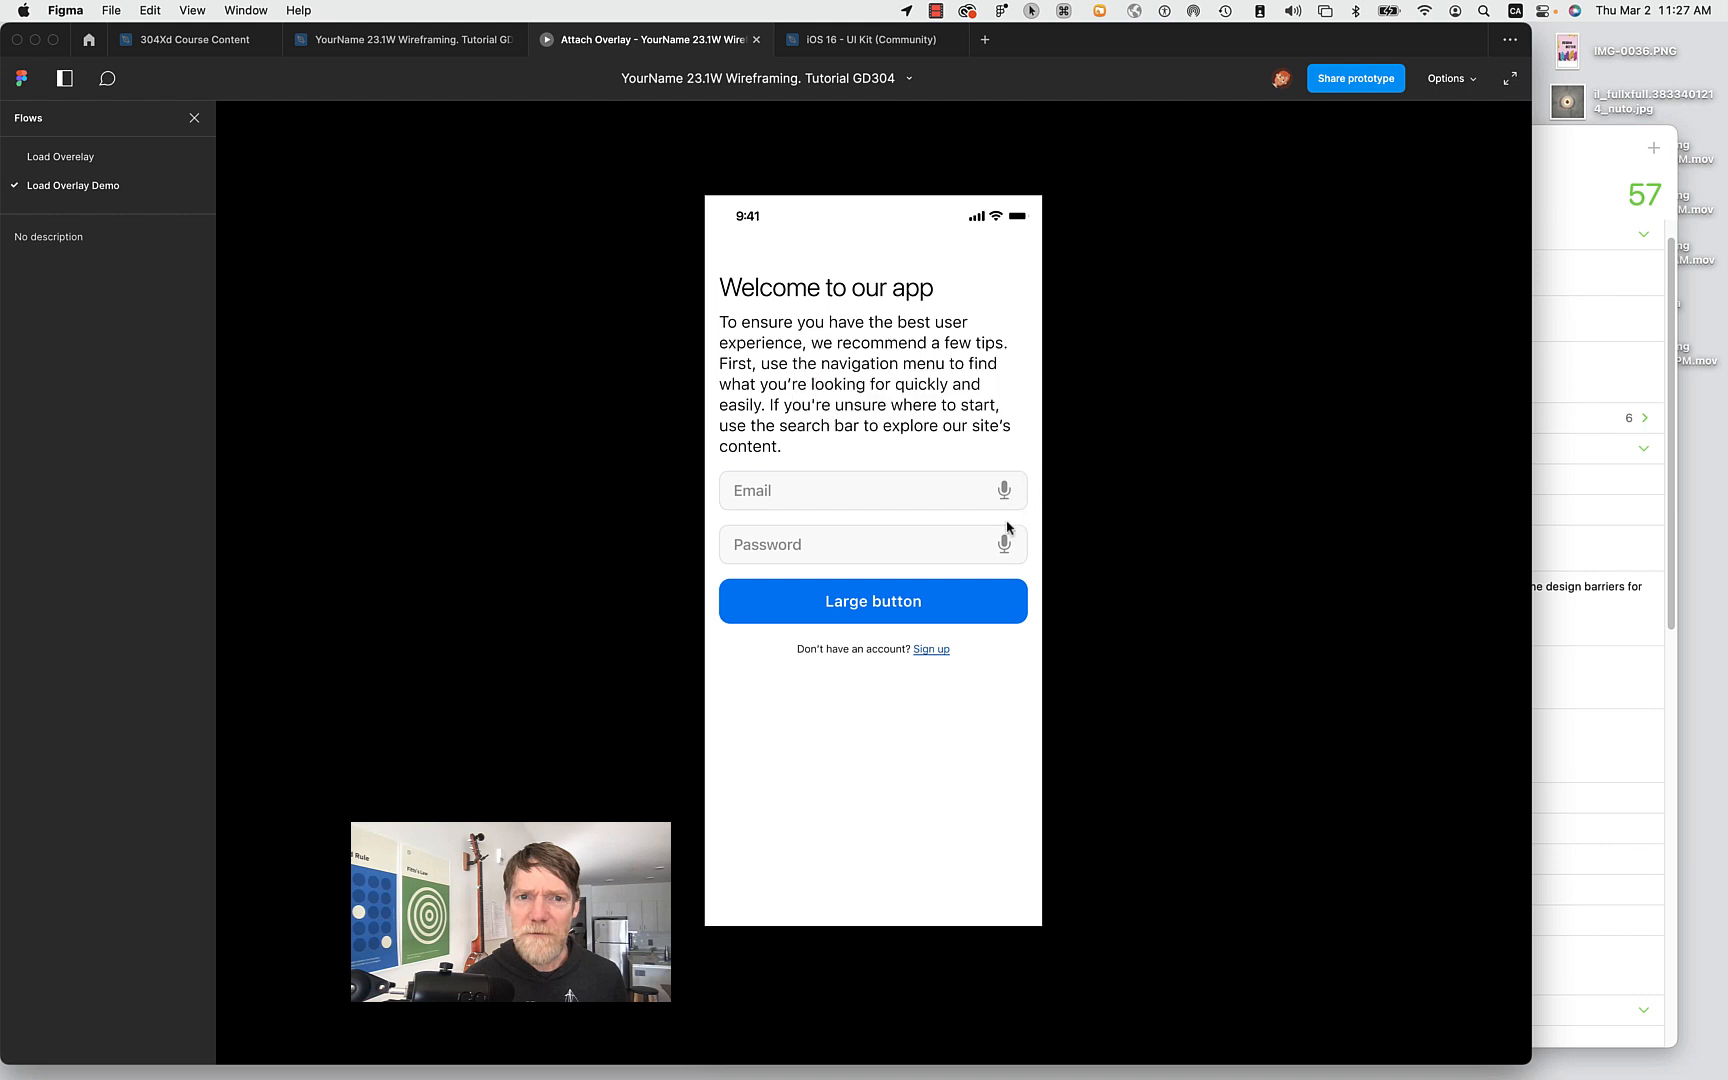
pyautogui.click(822, 500)
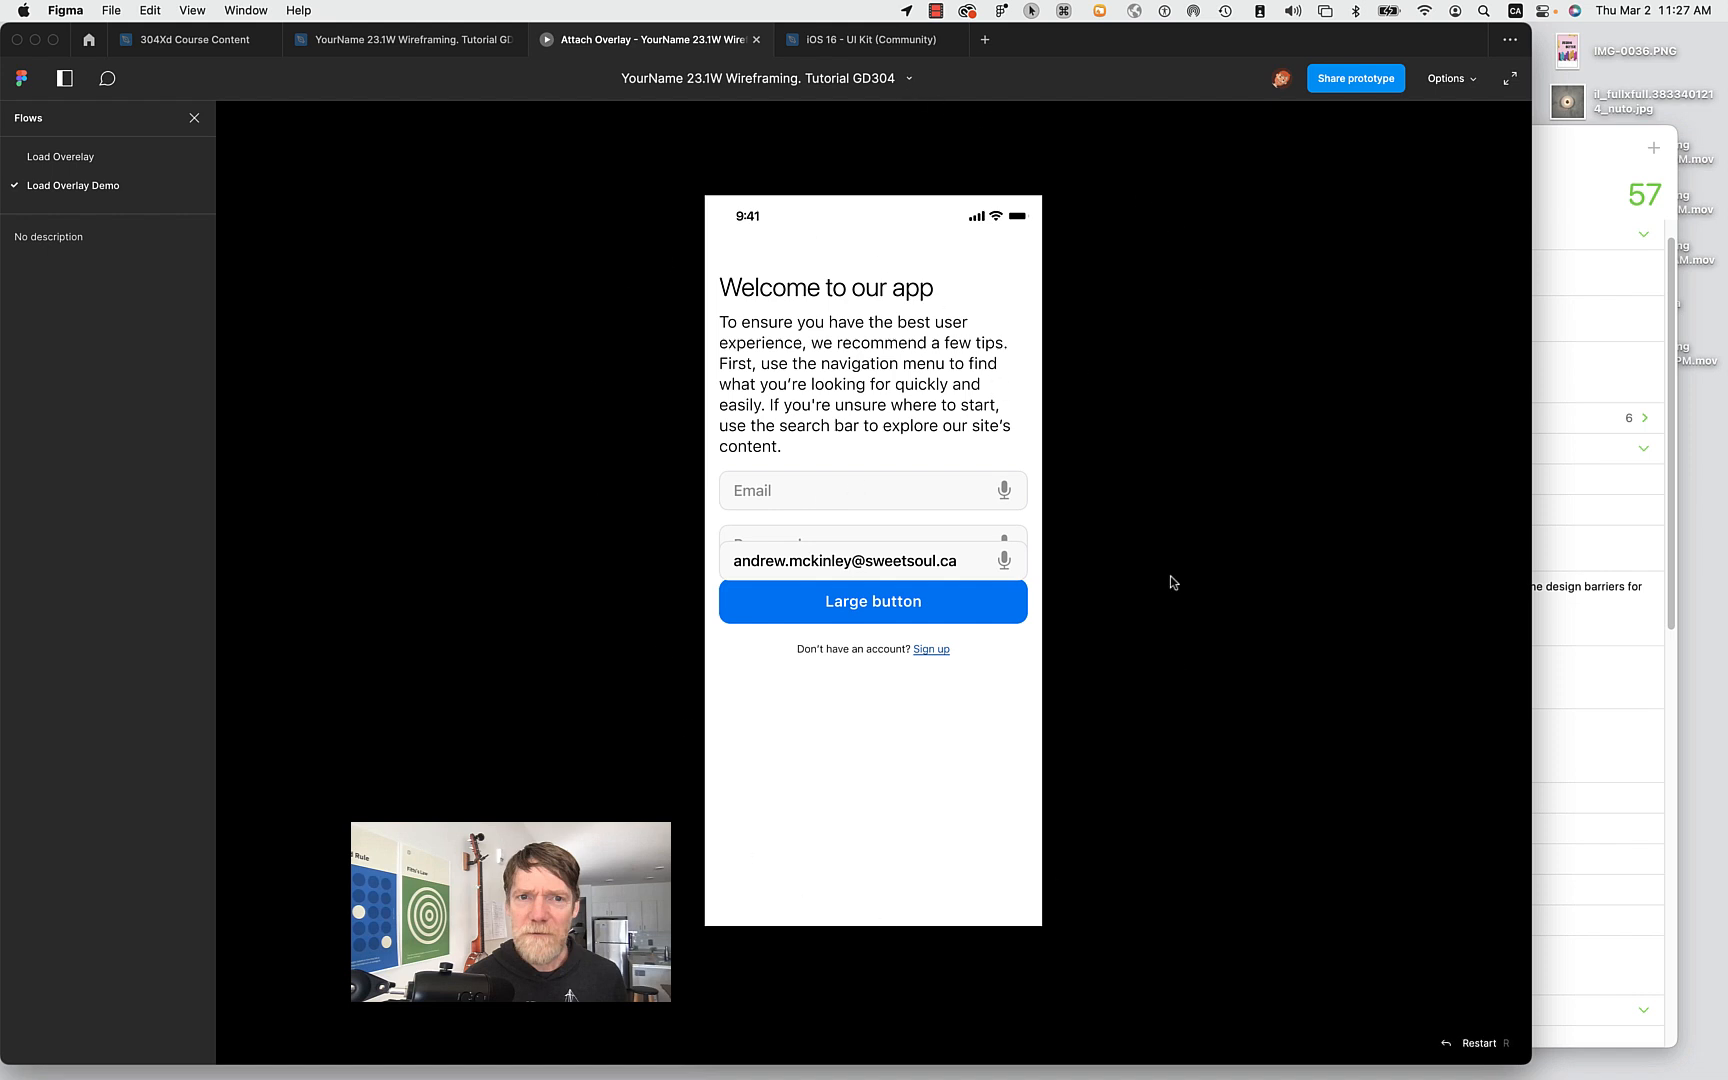
# Back in the editor, change the Email field's Email Complete overlay position from Centered to Manual.
pyautogui.click(400, 42)
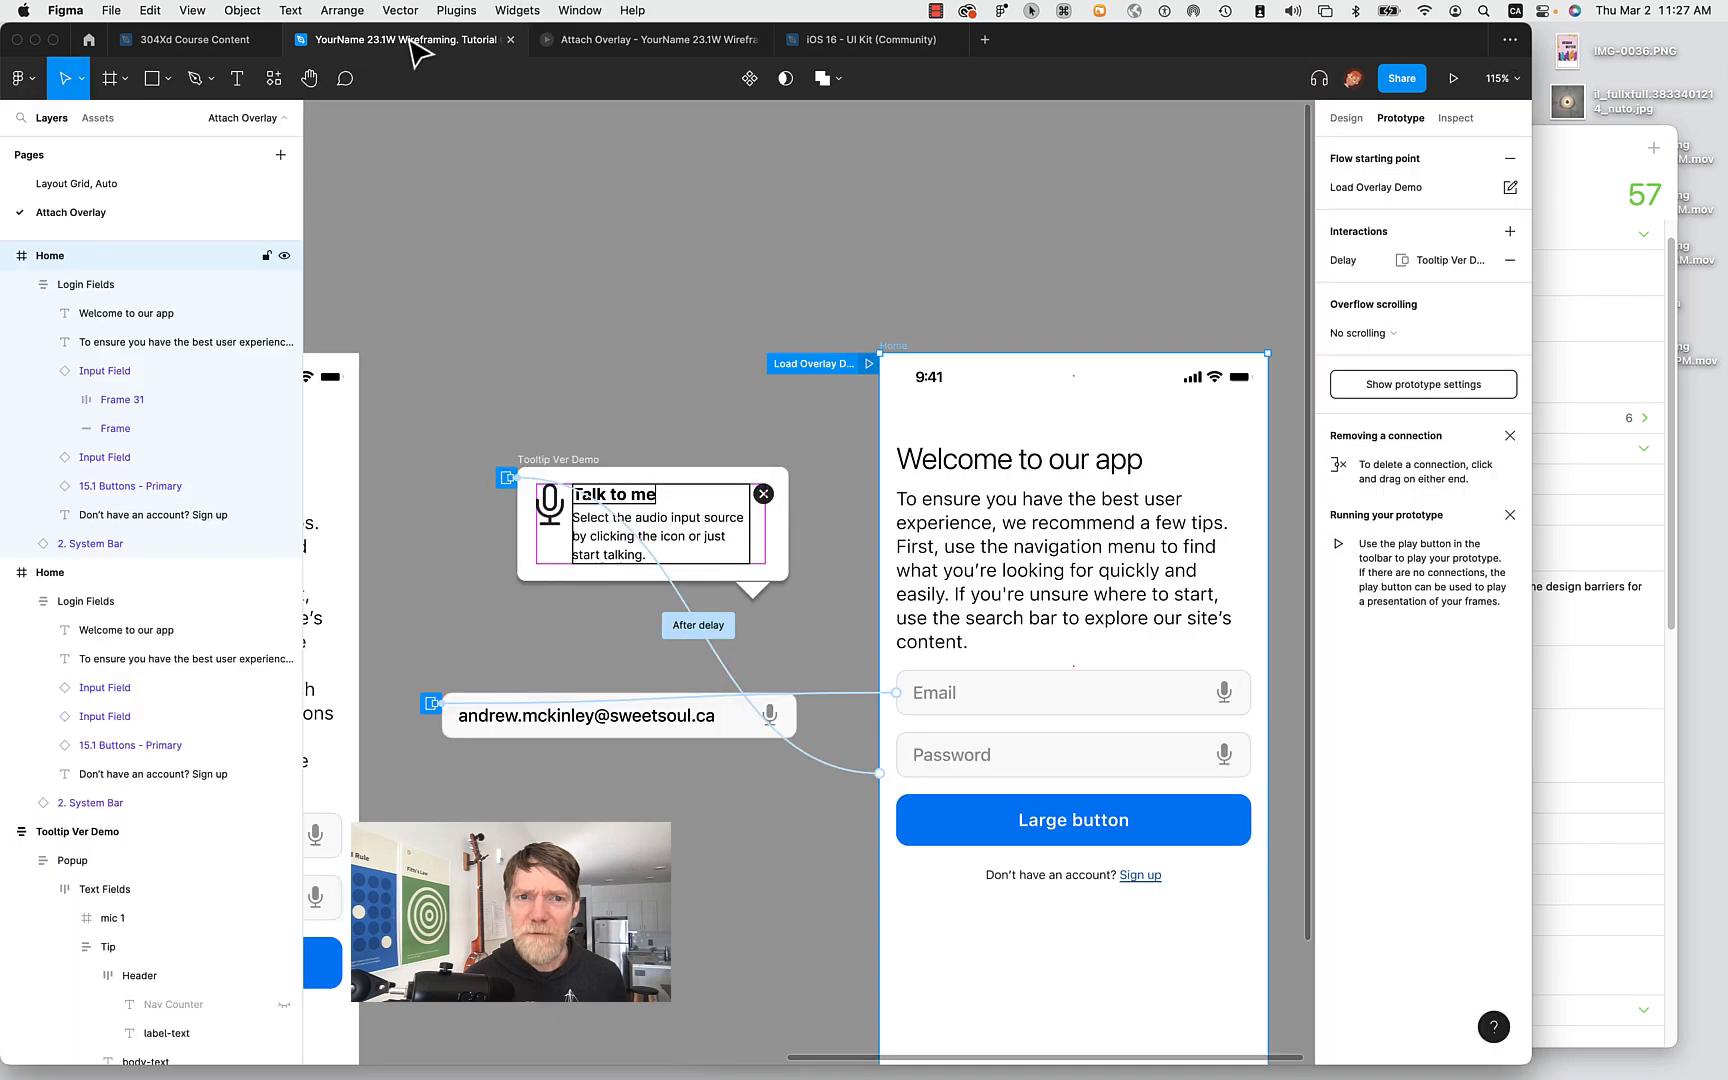
pyautogui.click(1040, 712)
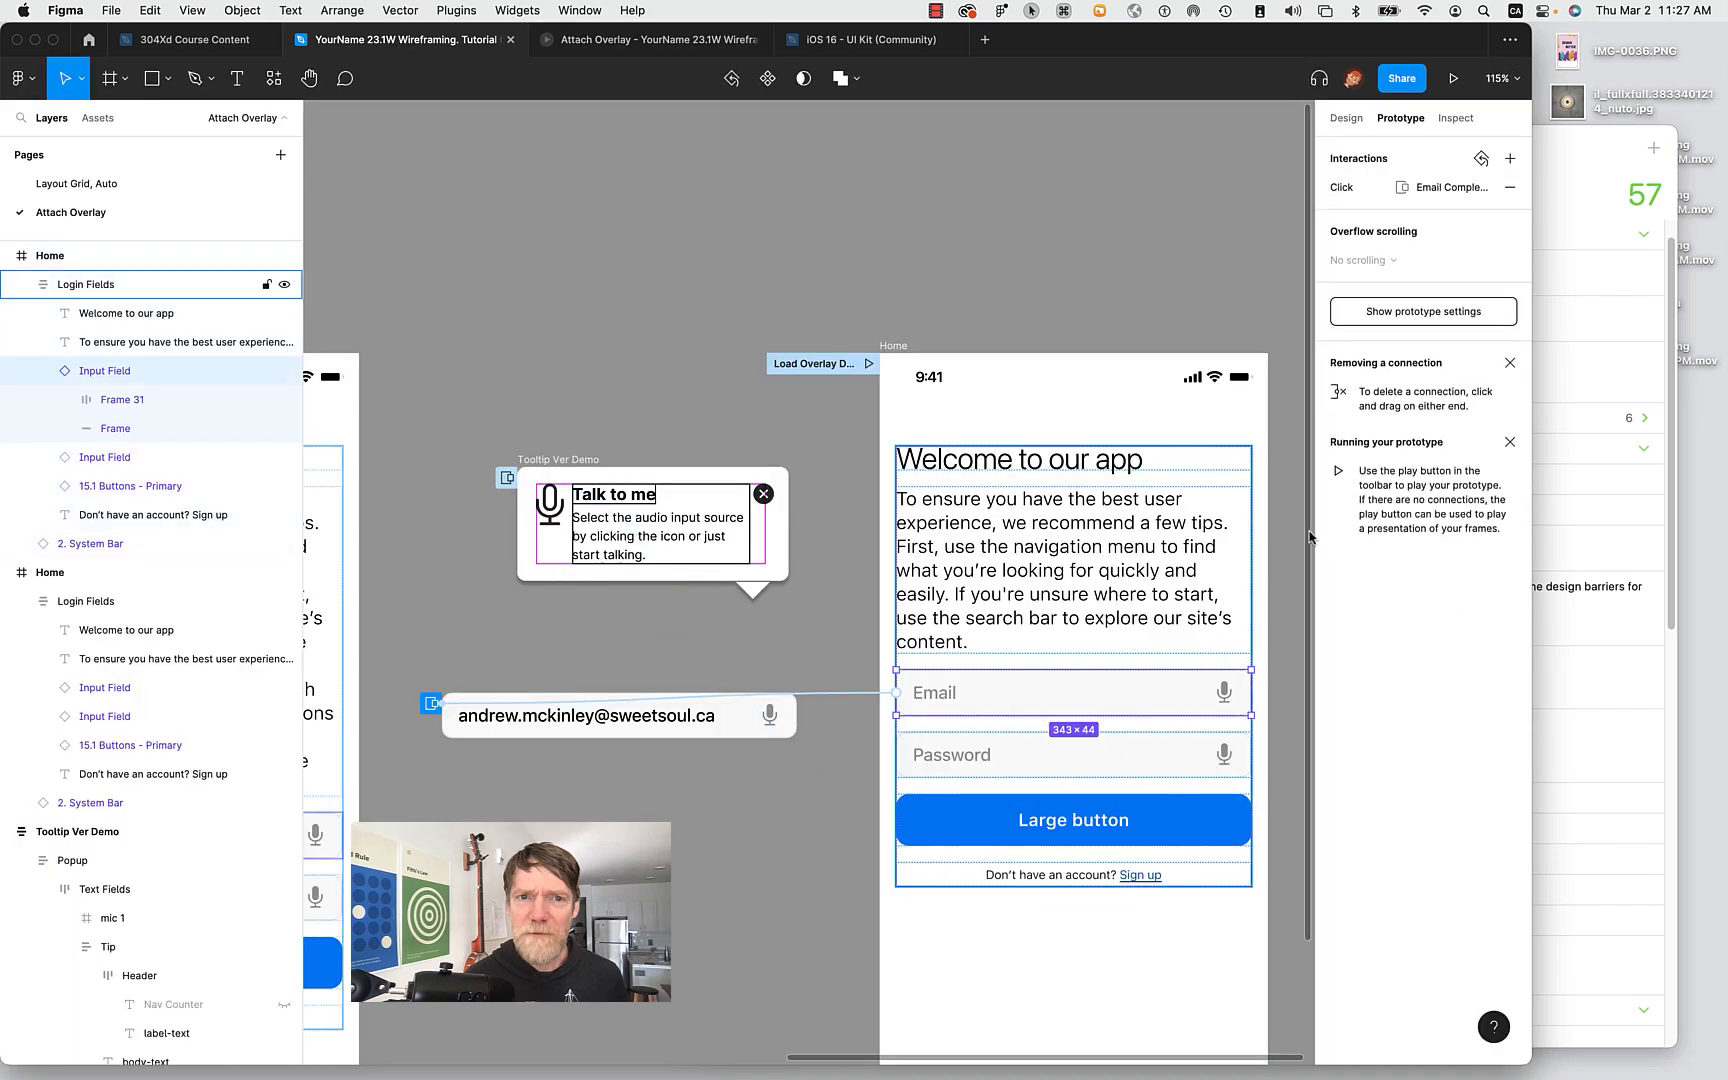
pyautogui.click(1433, 192)
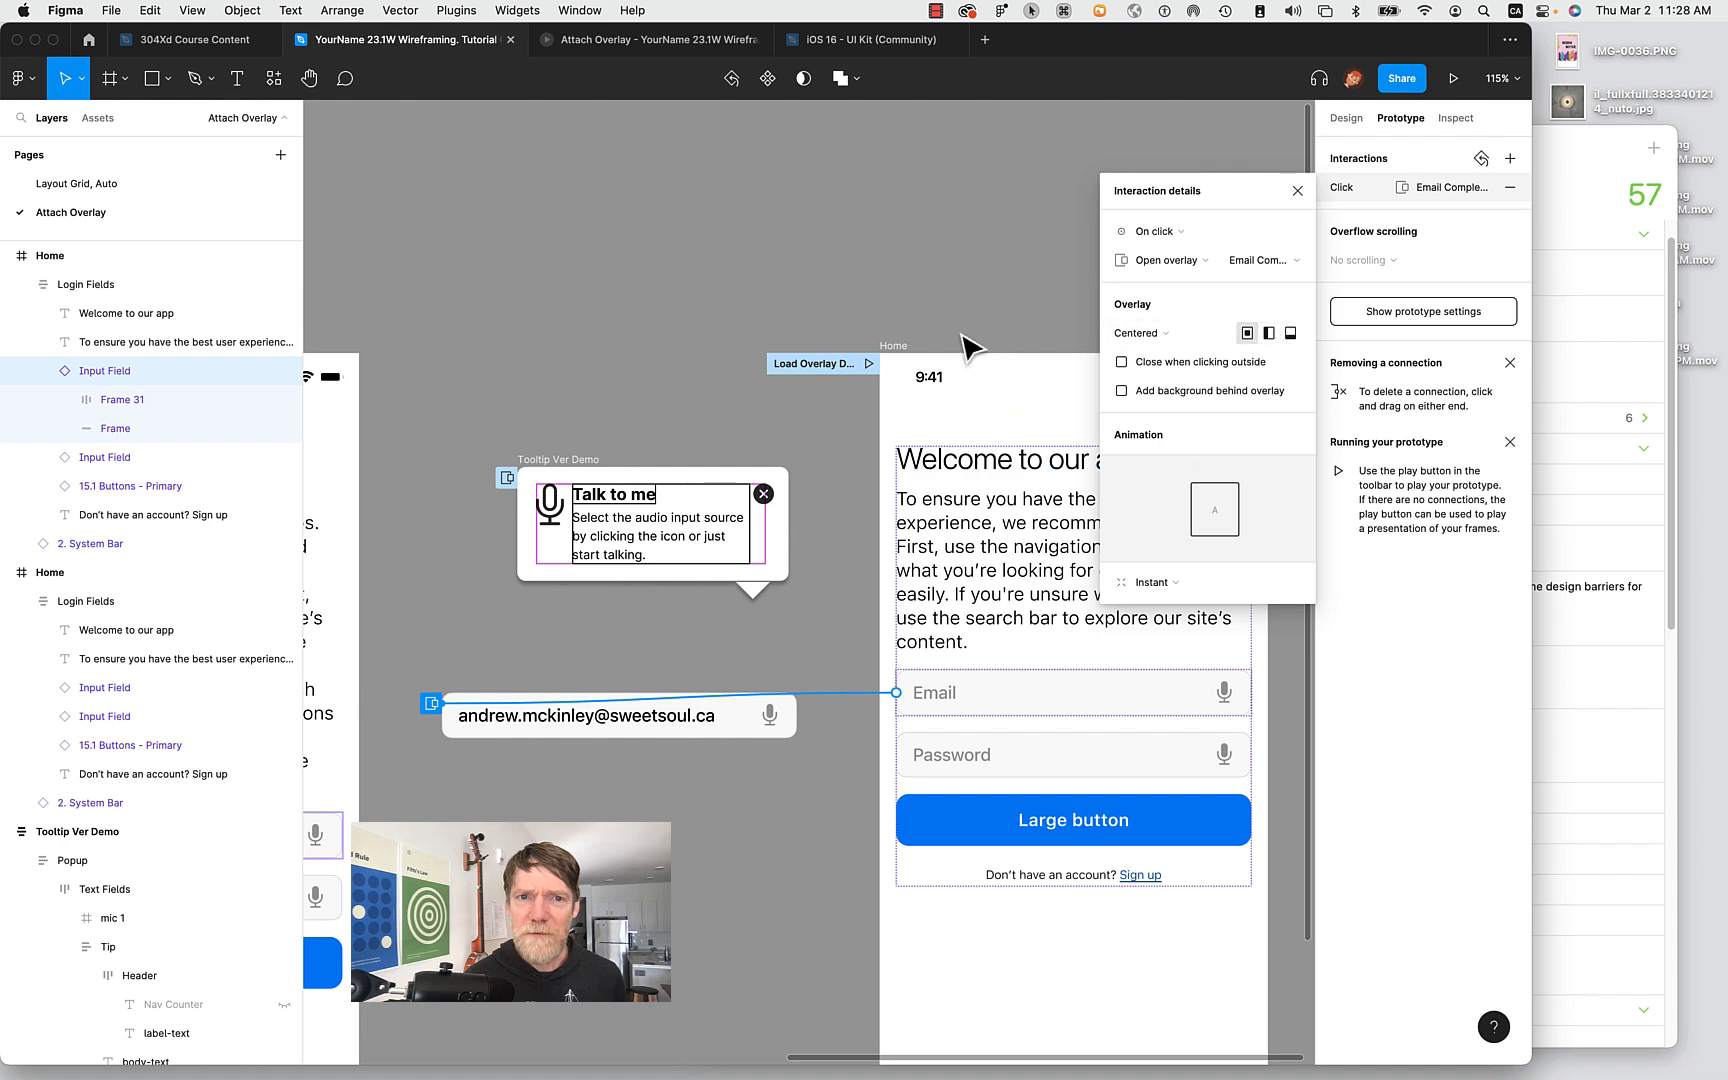
pyautogui.click(1162, 336)
pyautogui.click(1160, 499)
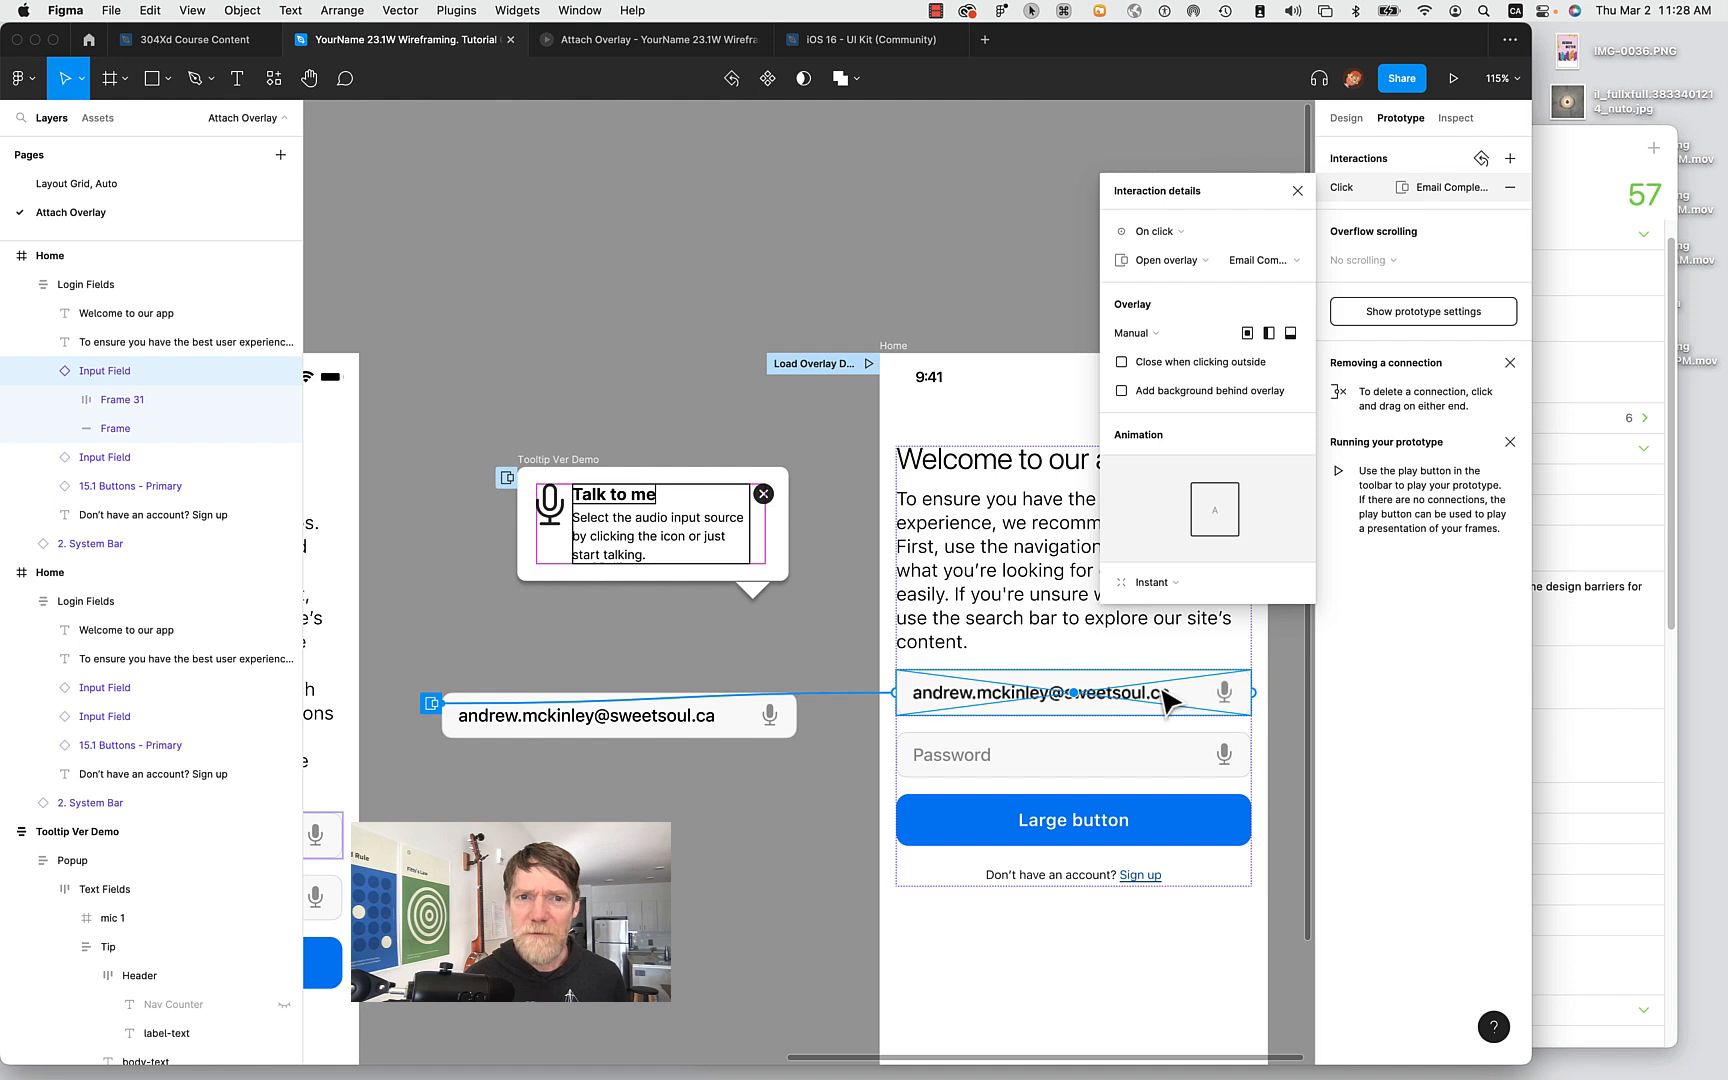
pyautogui.click(815, 856)
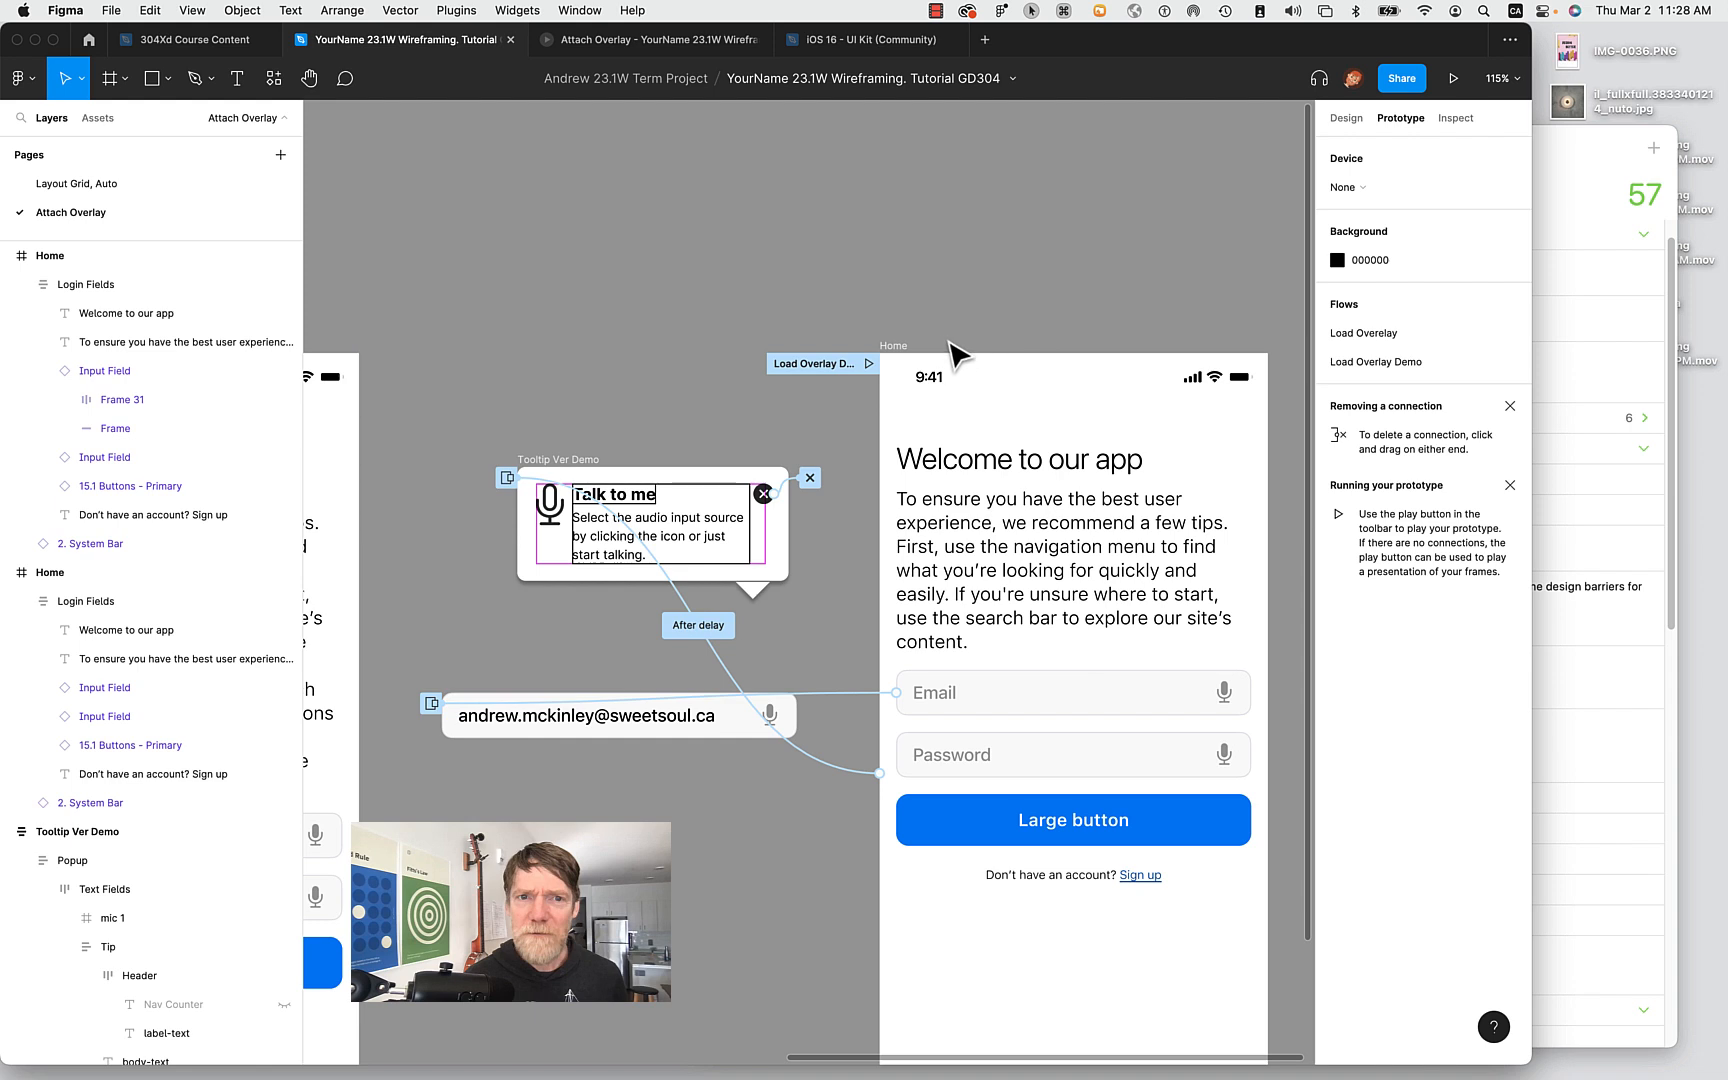
# Review Home's after-delay Tooltip Ver Demo overlay settings, then present Load Overlay Demo again.
pyautogui.click(903, 346)
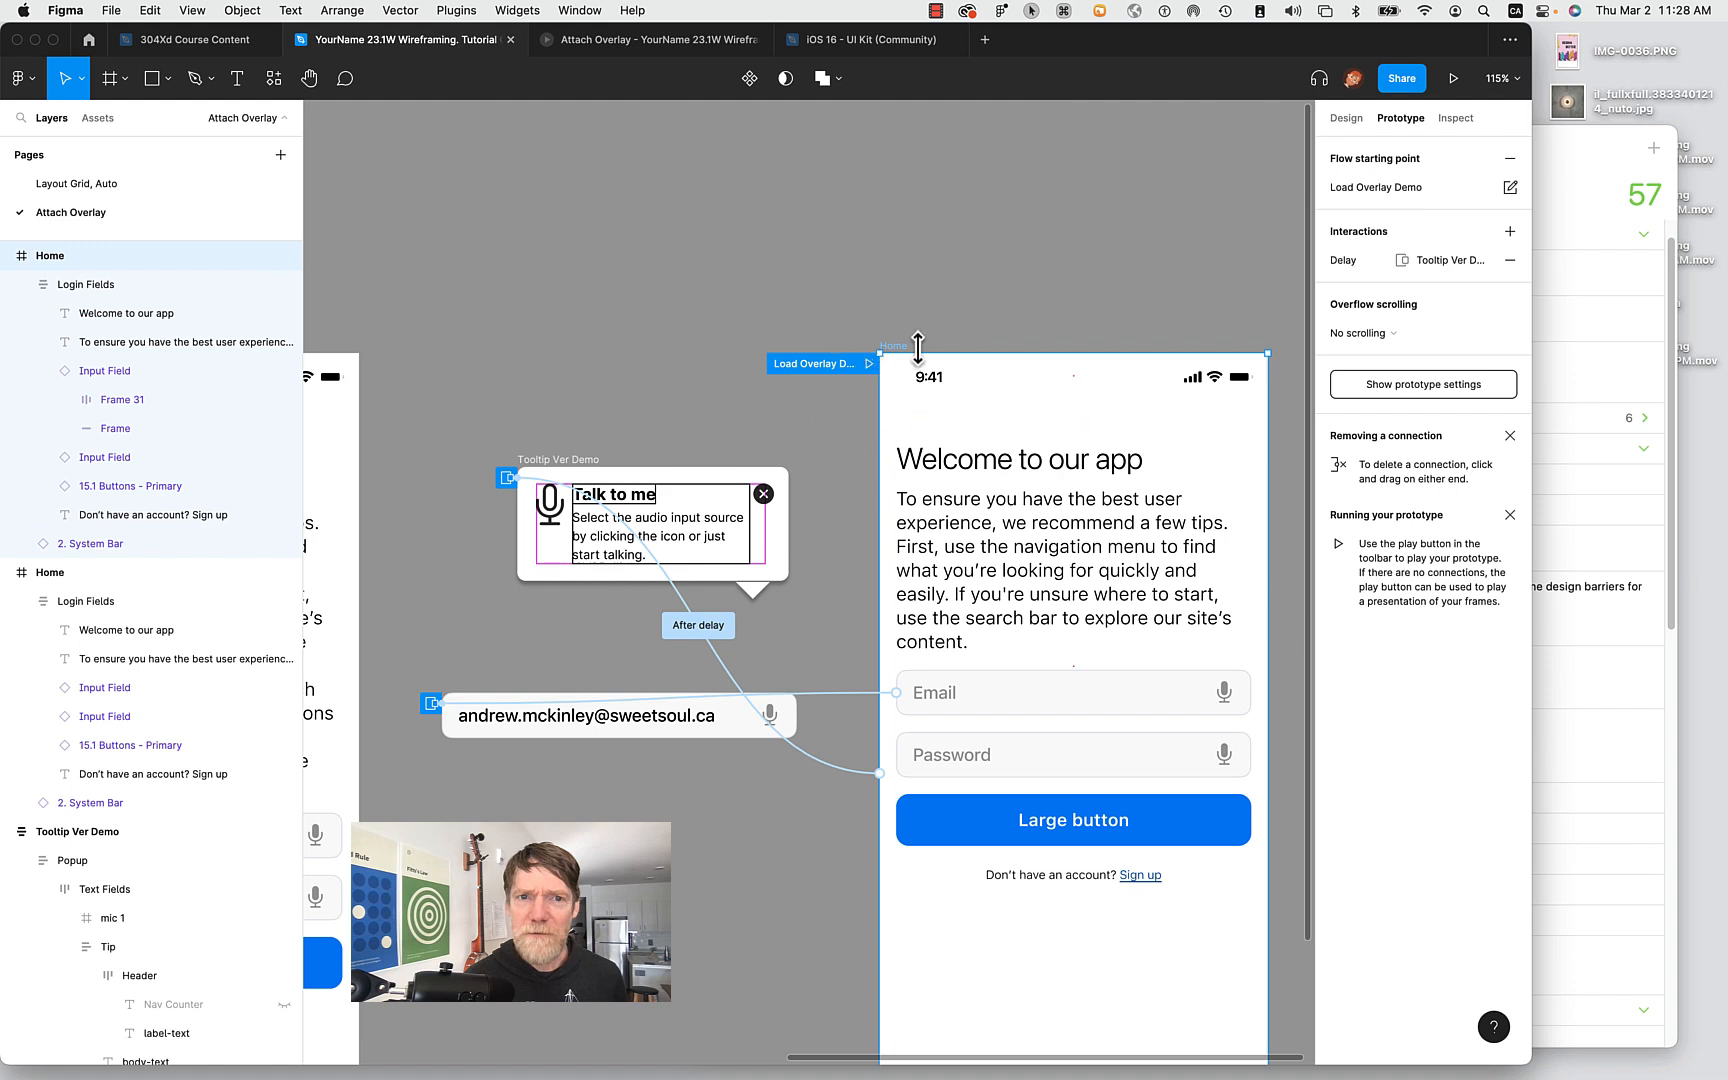
pyautogui.click(958, 278)
pyautogui.click(905, 352)
pyautogui.click(1361, 263)
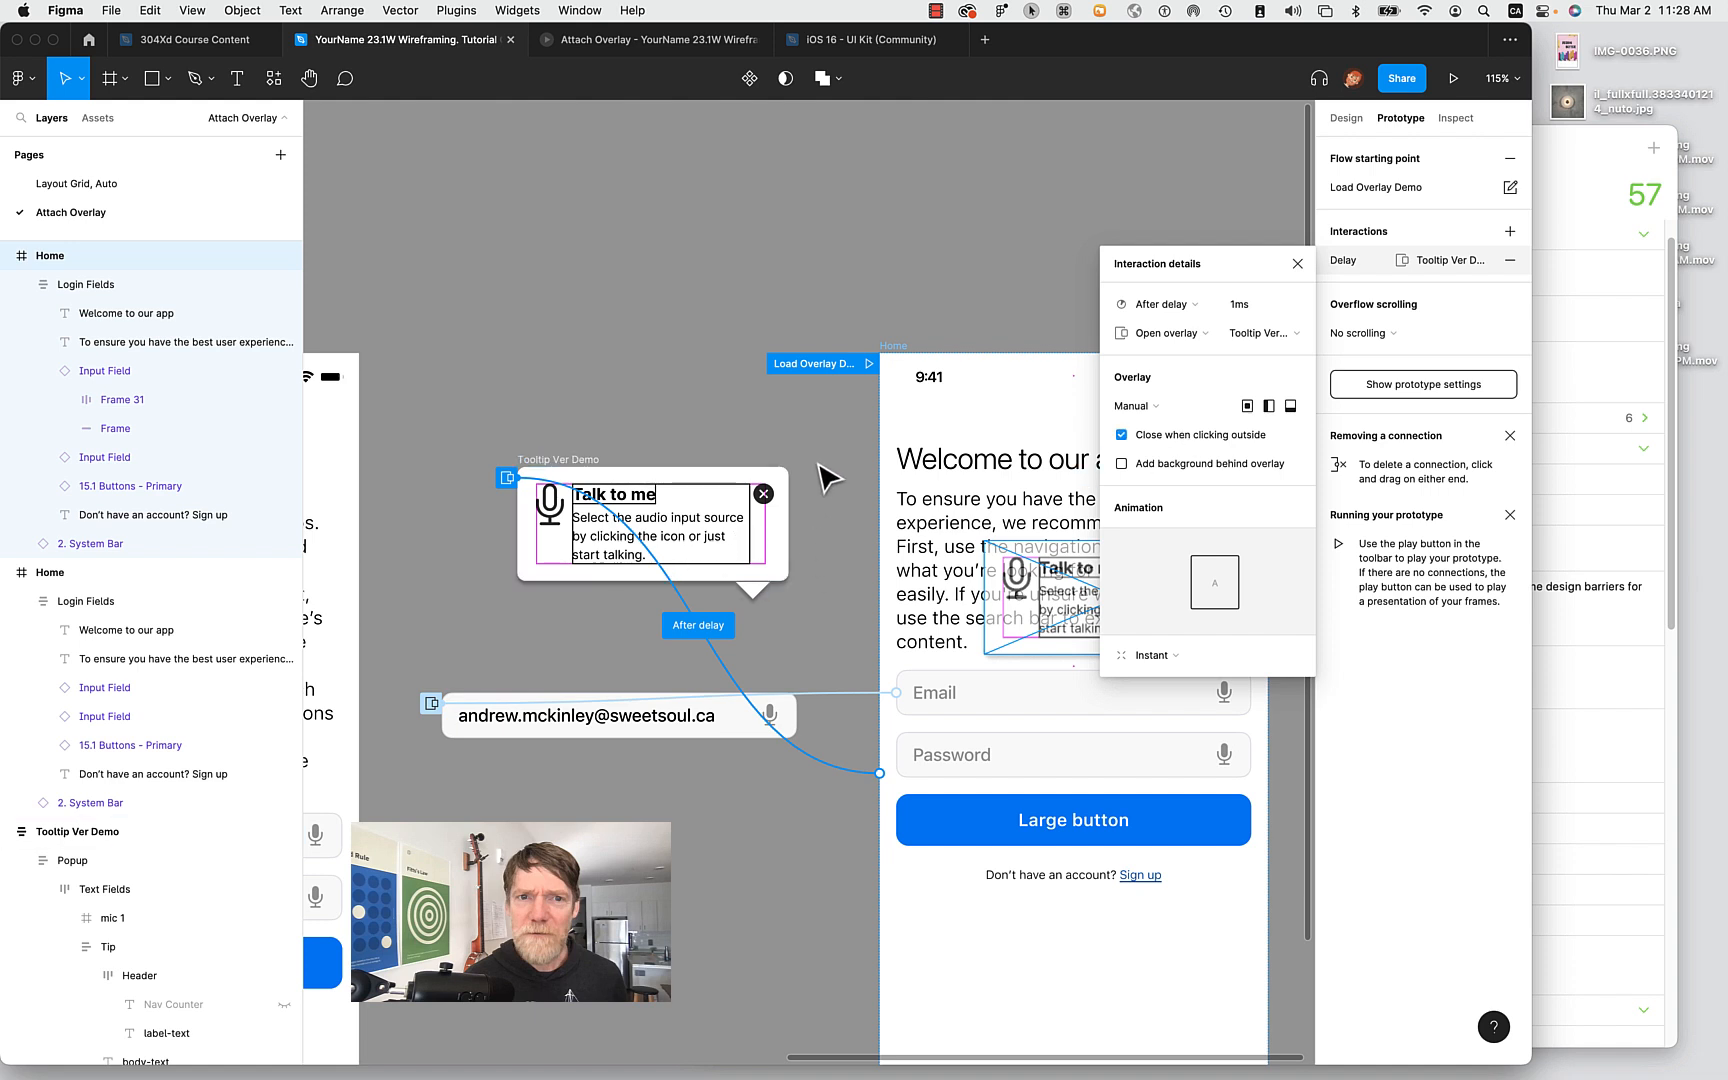
pyautogui.click(708, 445)
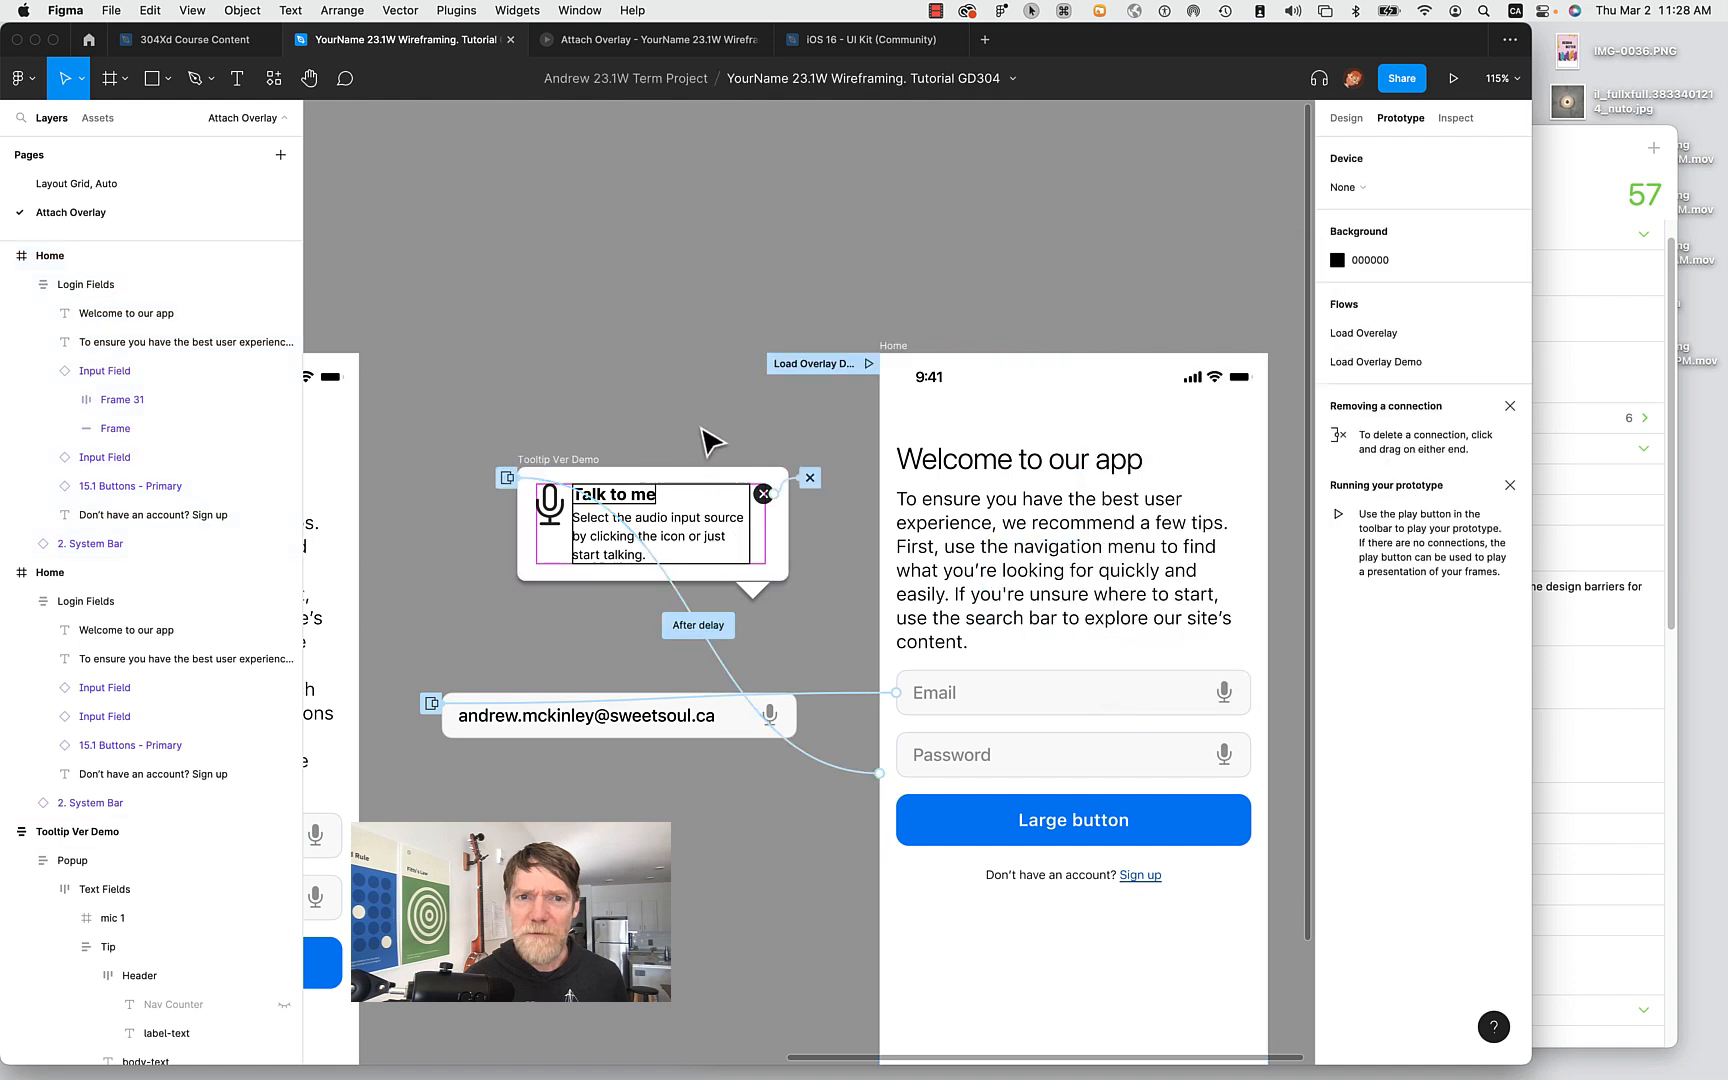
pyautogui.click(868, 366)
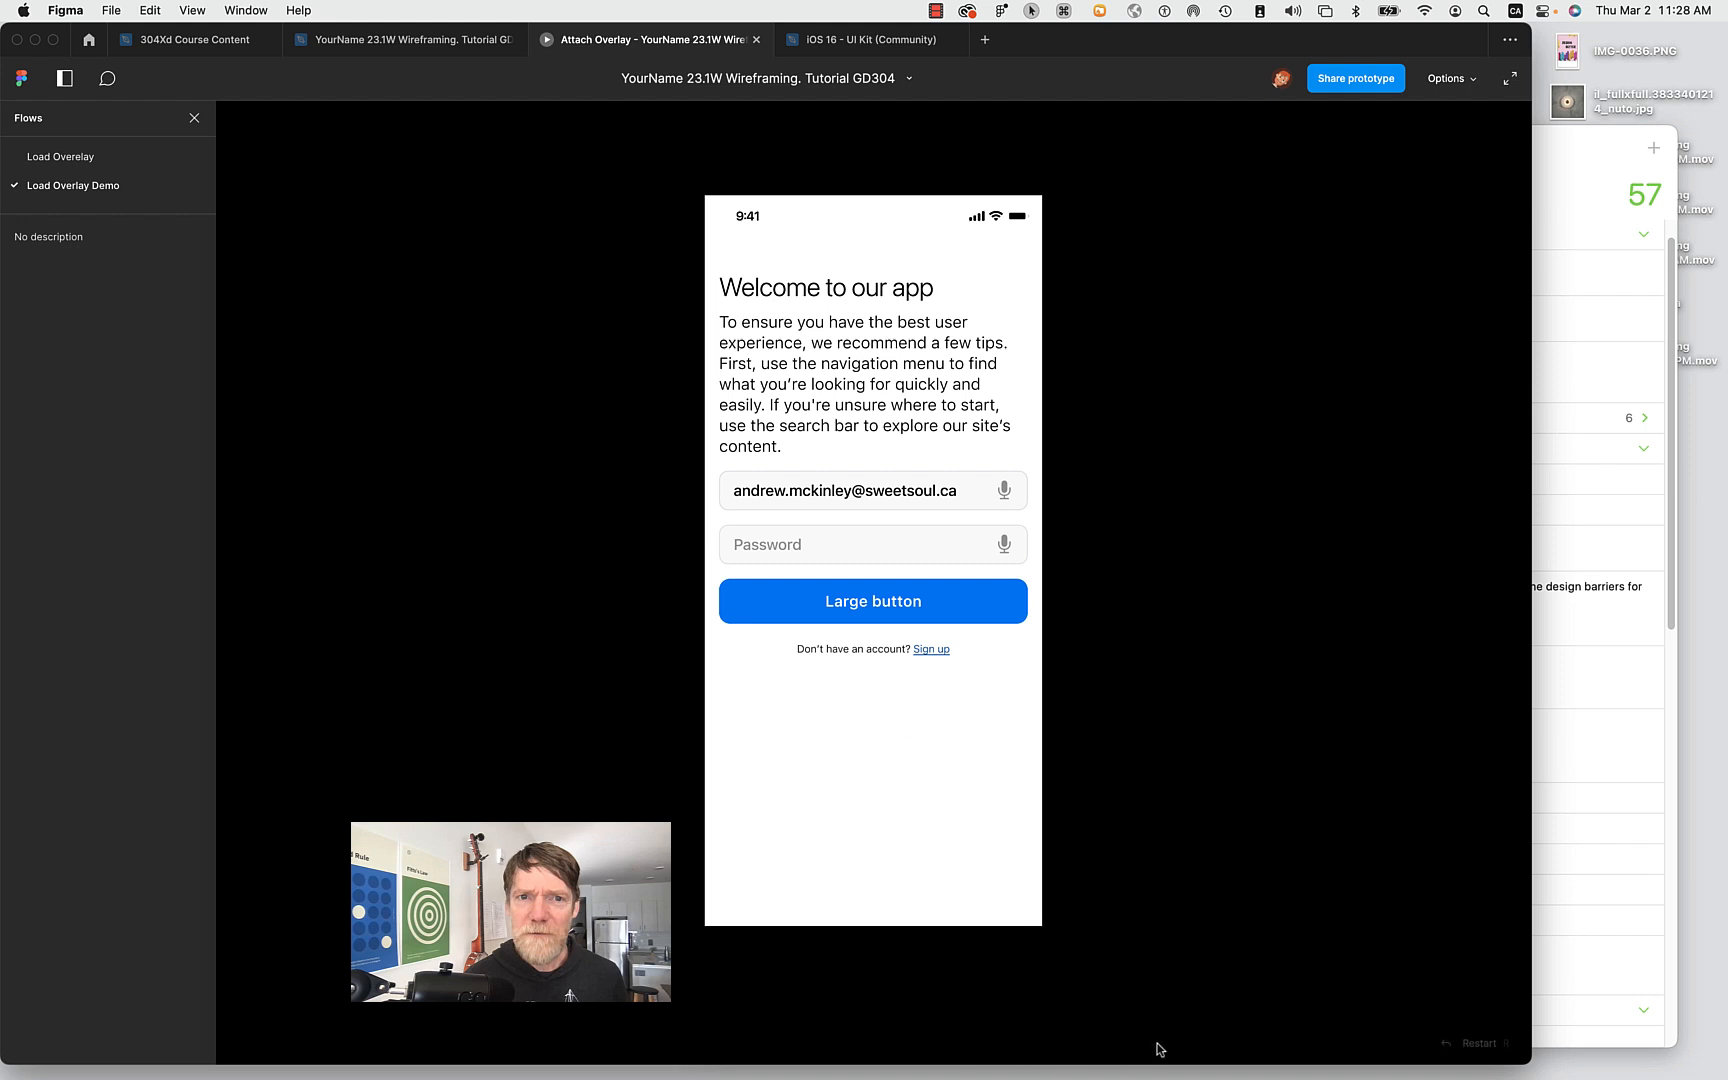
# Restart the prototype from the beginning and close the Talk to me tooltip in the replay.
pyautogui.click(1446, 1046)
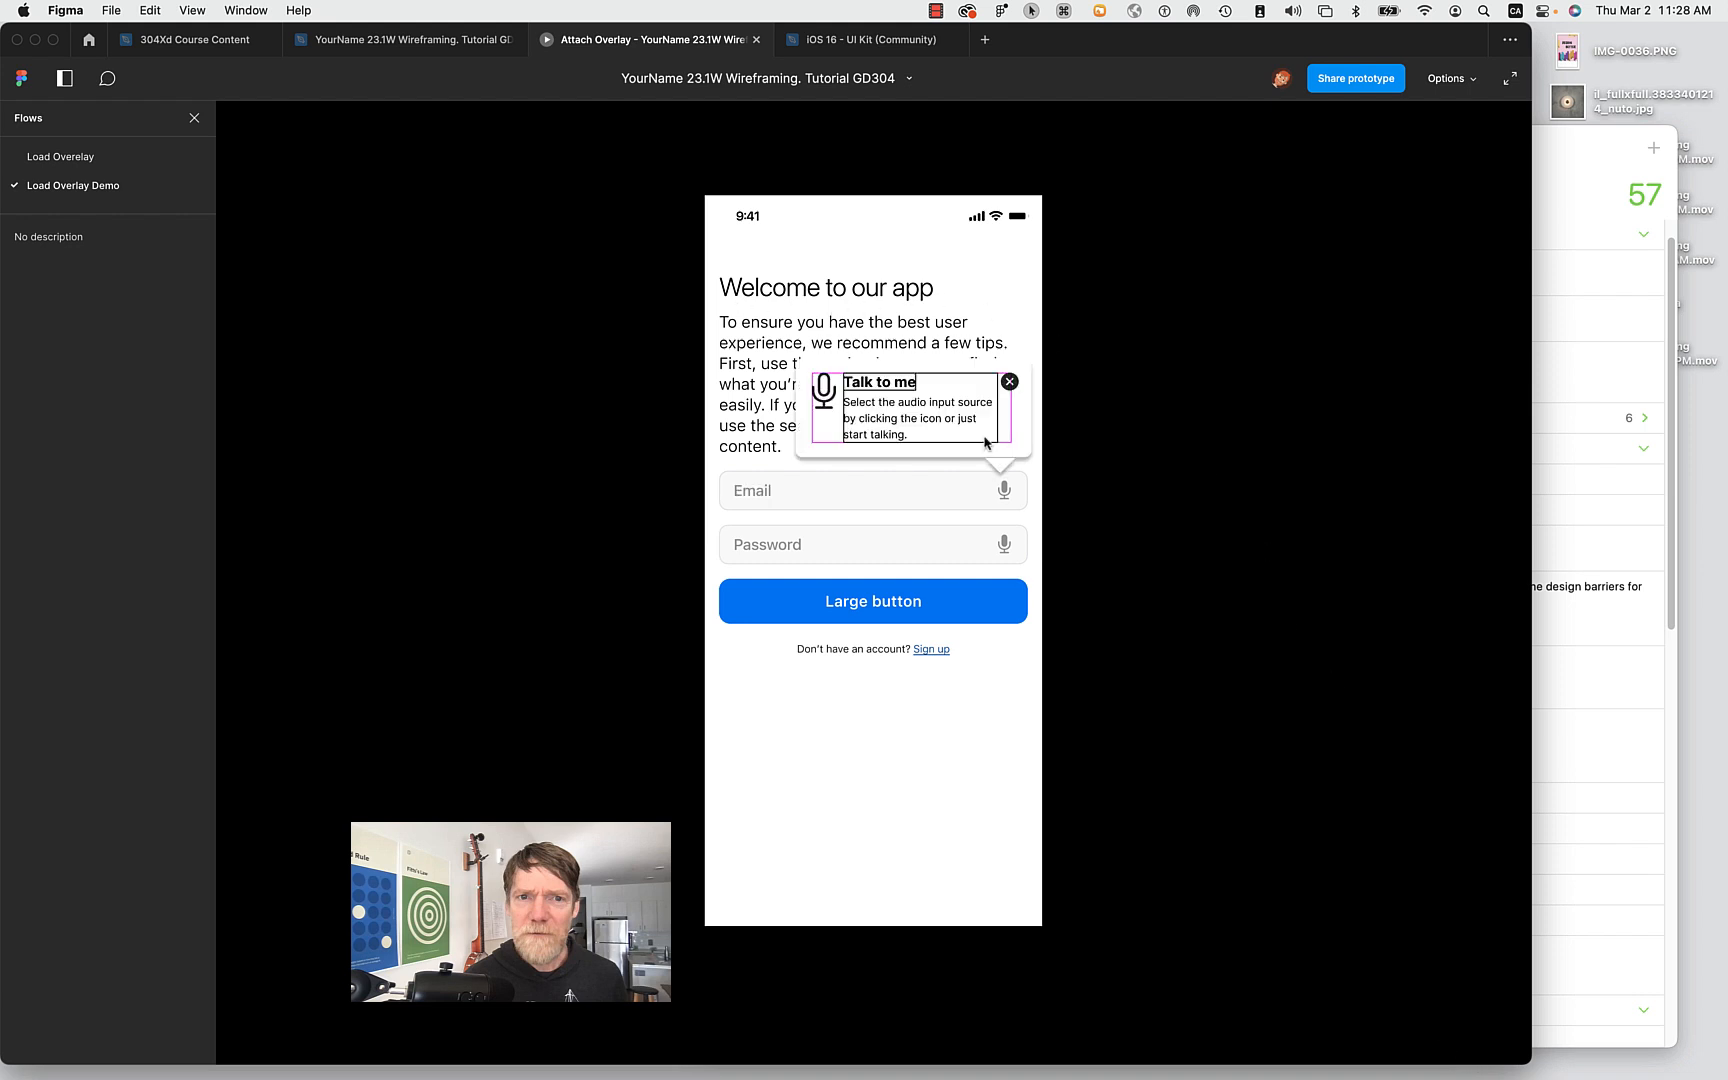
pyautogui.click(751, 381)
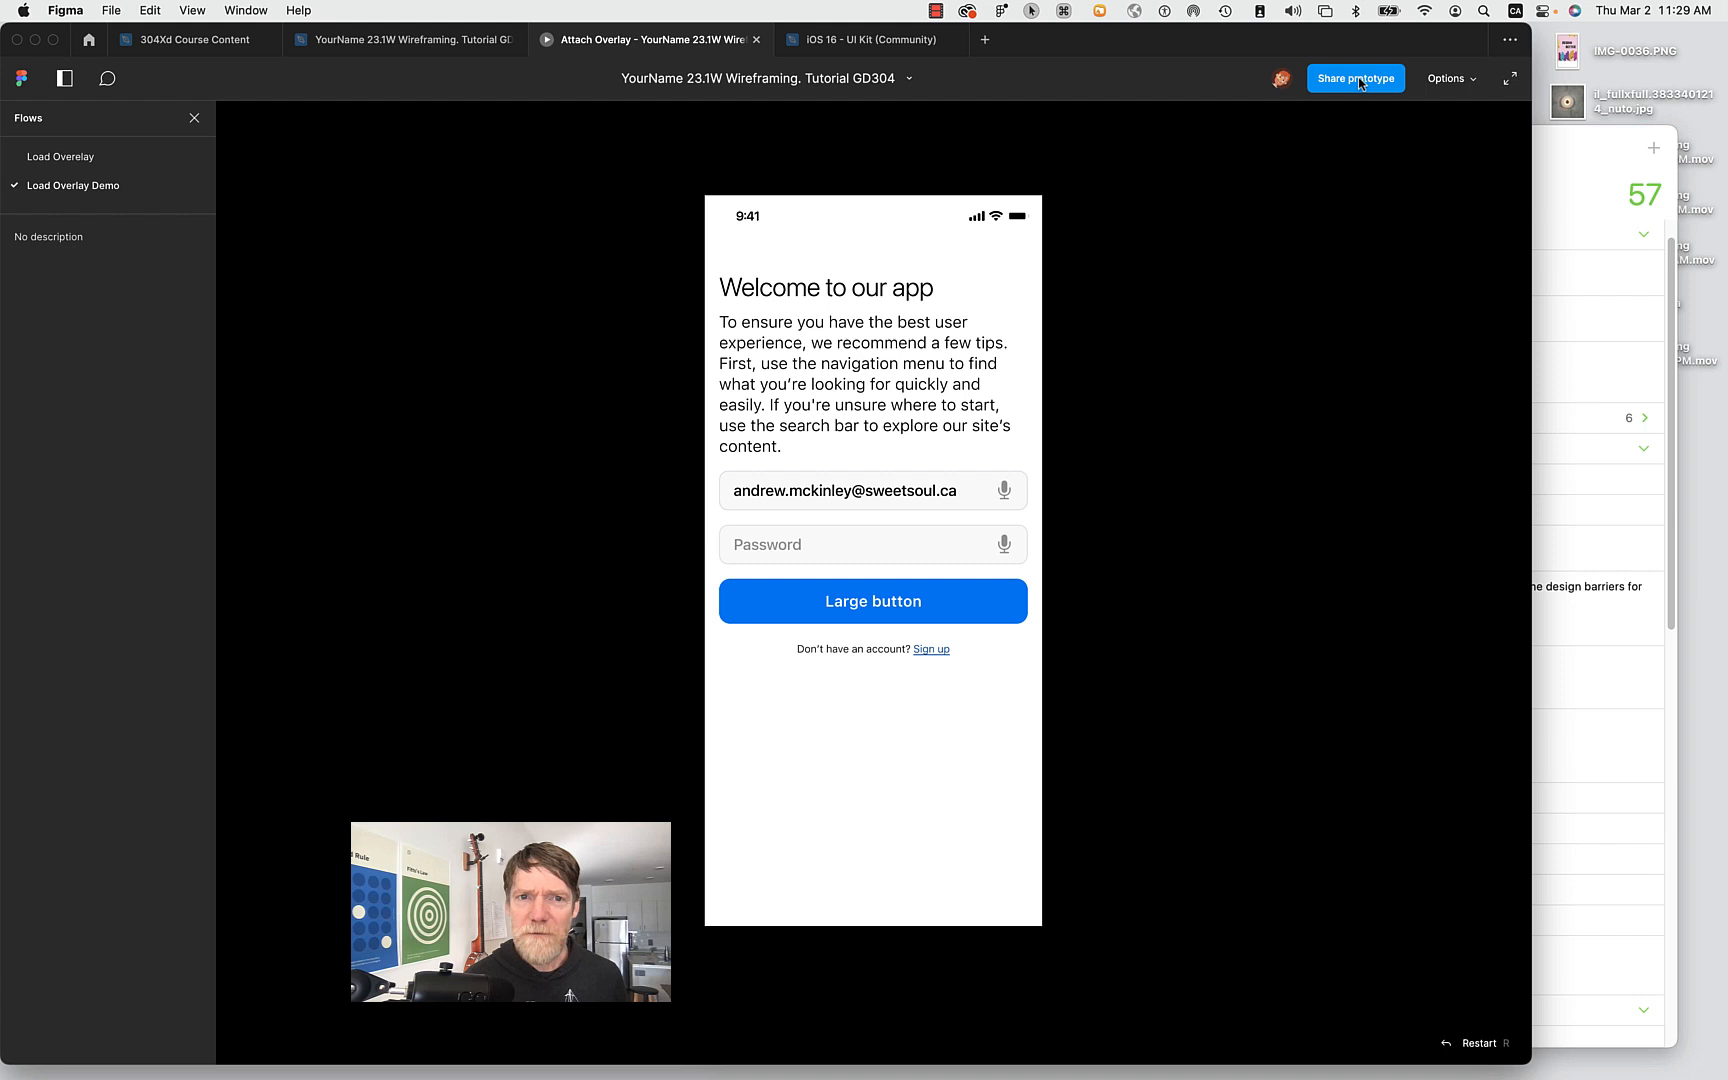
pyautogui.moveTo(1230, 1077)
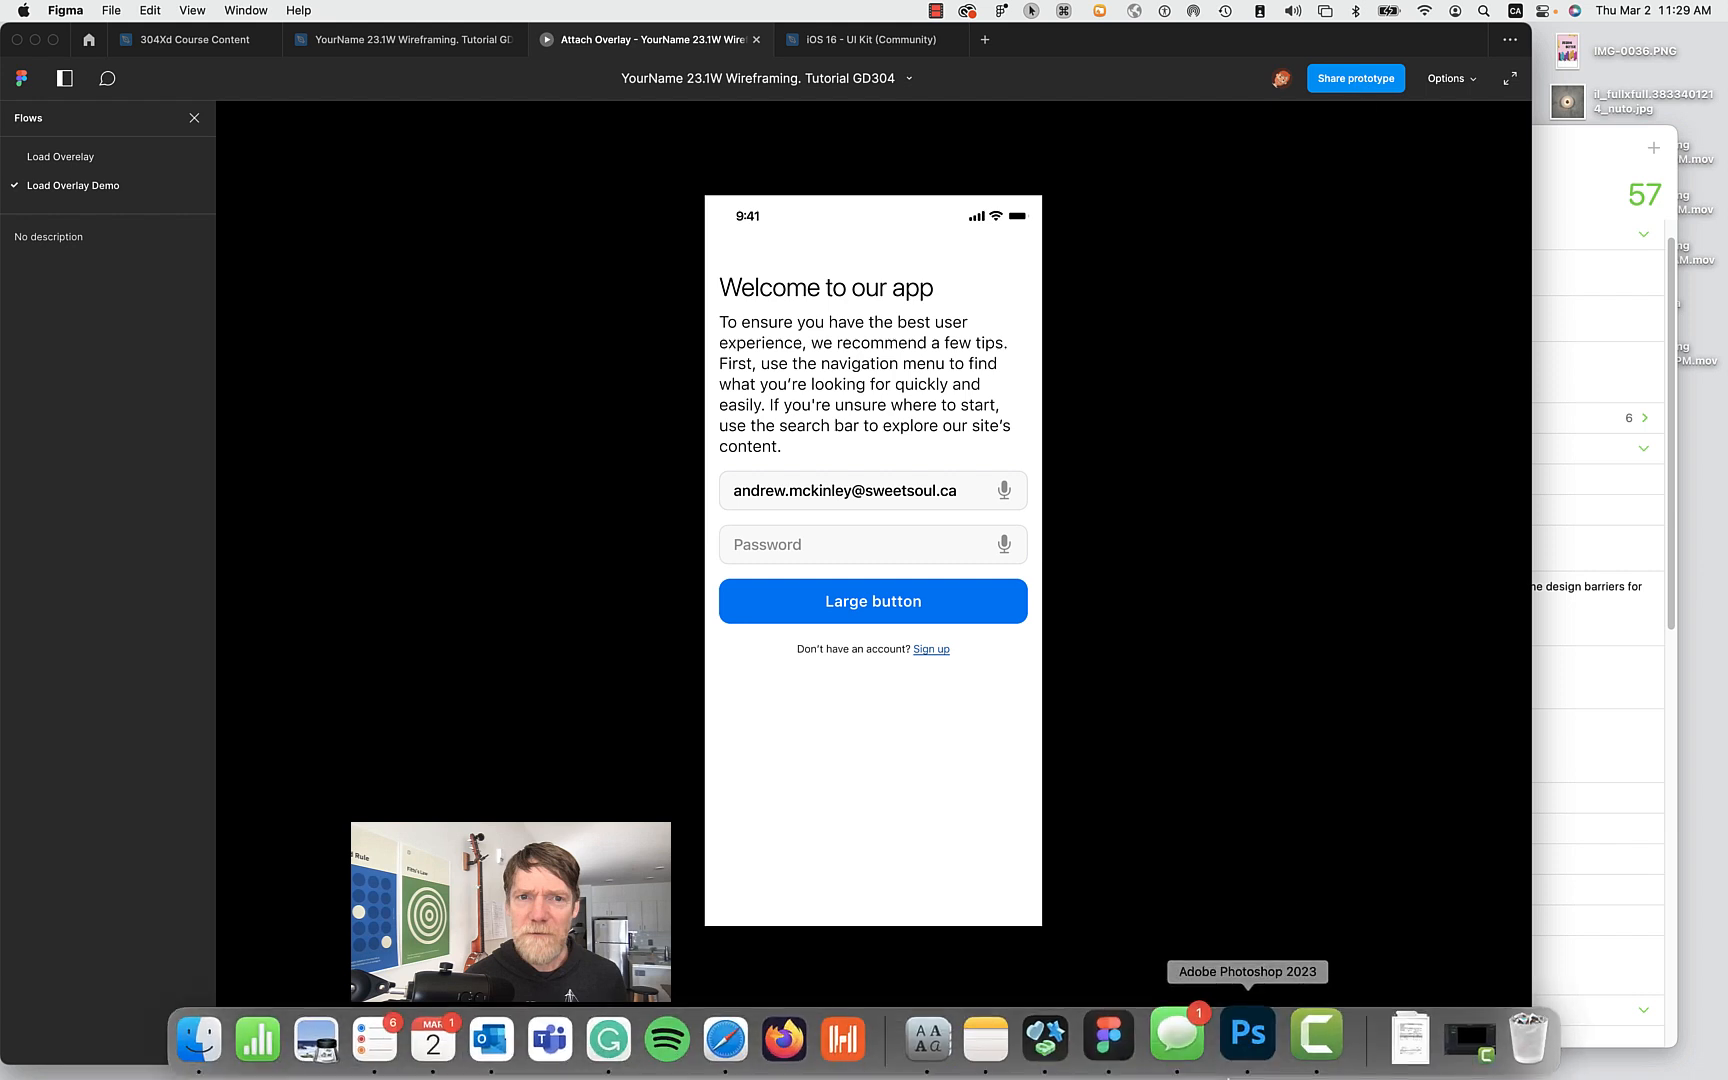